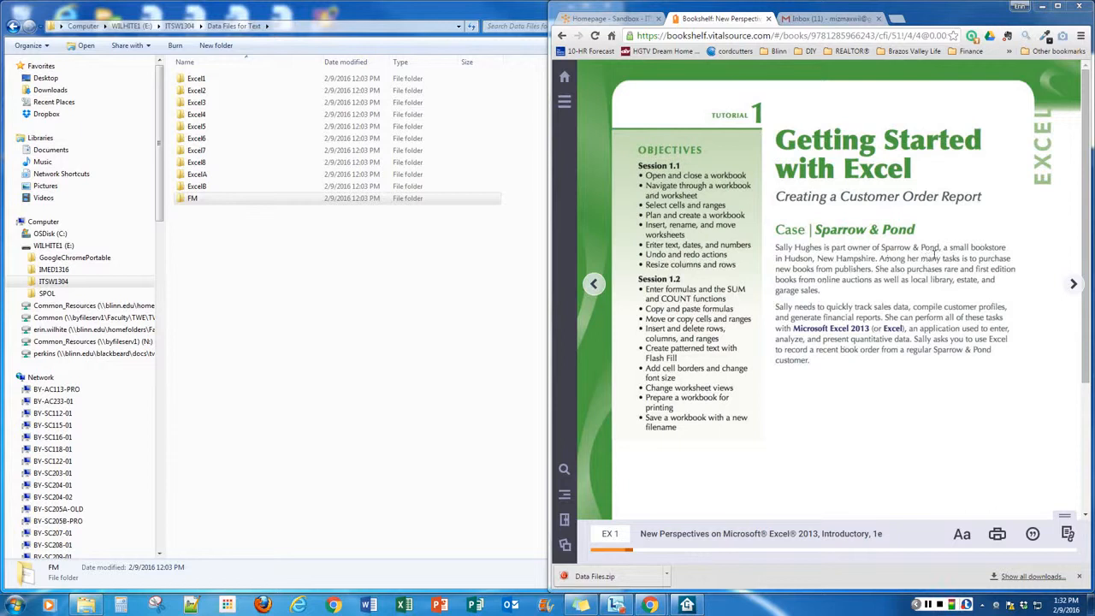
Read the Excel textbook from page EX 1 through the Session 1.1 overview to Opening an Existing Workbook on page EX 4.
click(1074, 284)
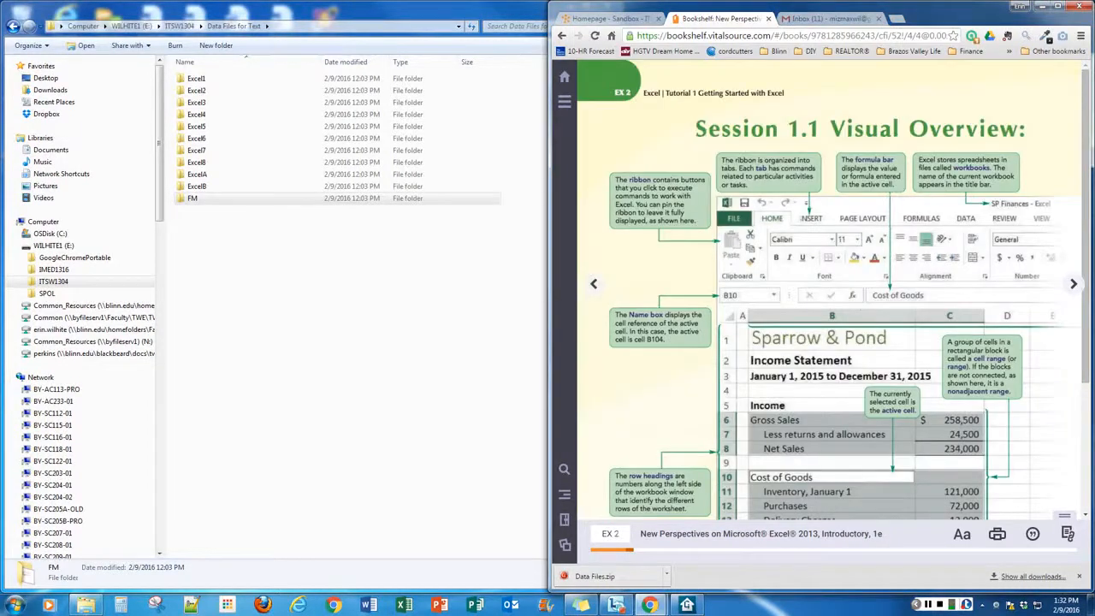
scroll(821, 342, down, 1)
scroll(1052, 293, down, 2)
scroll(1051, 293, up, 3)
click(1074, 284)
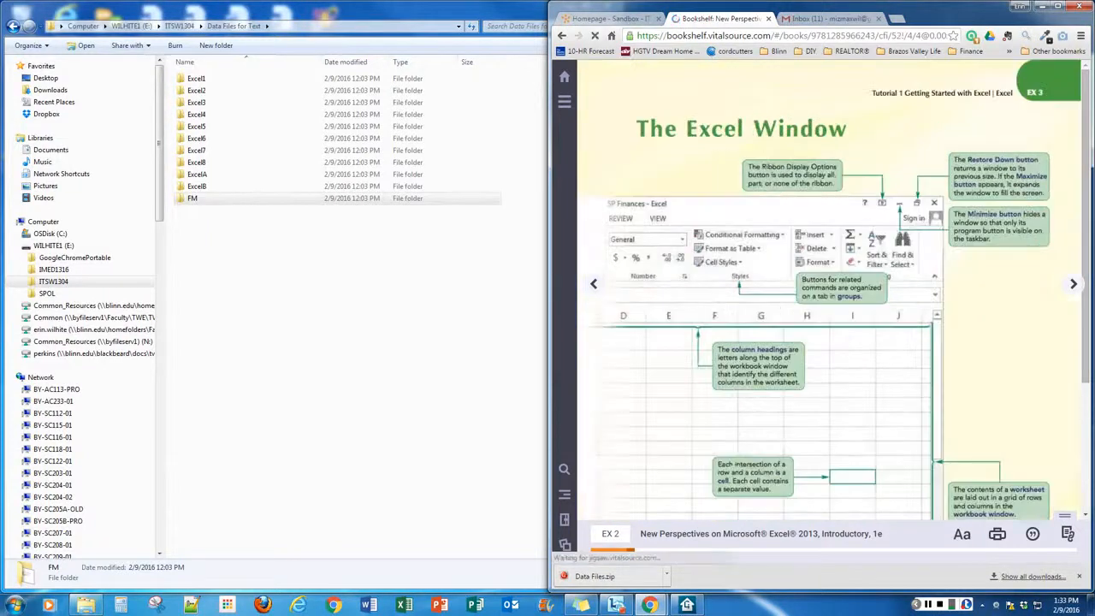
click(1074, 284)
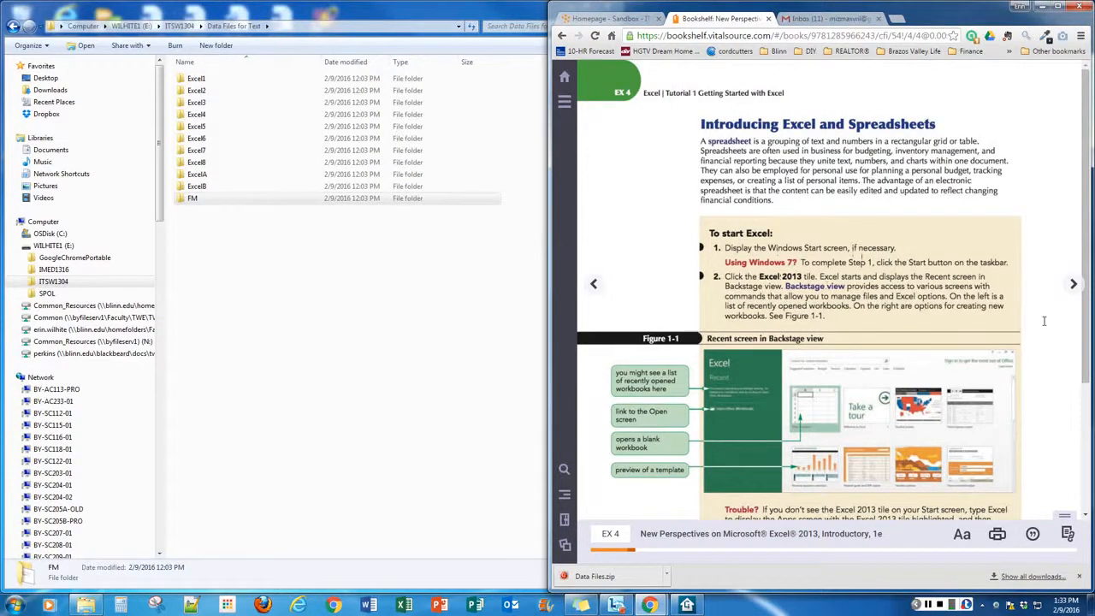
scroll(857, 262, down, 3)
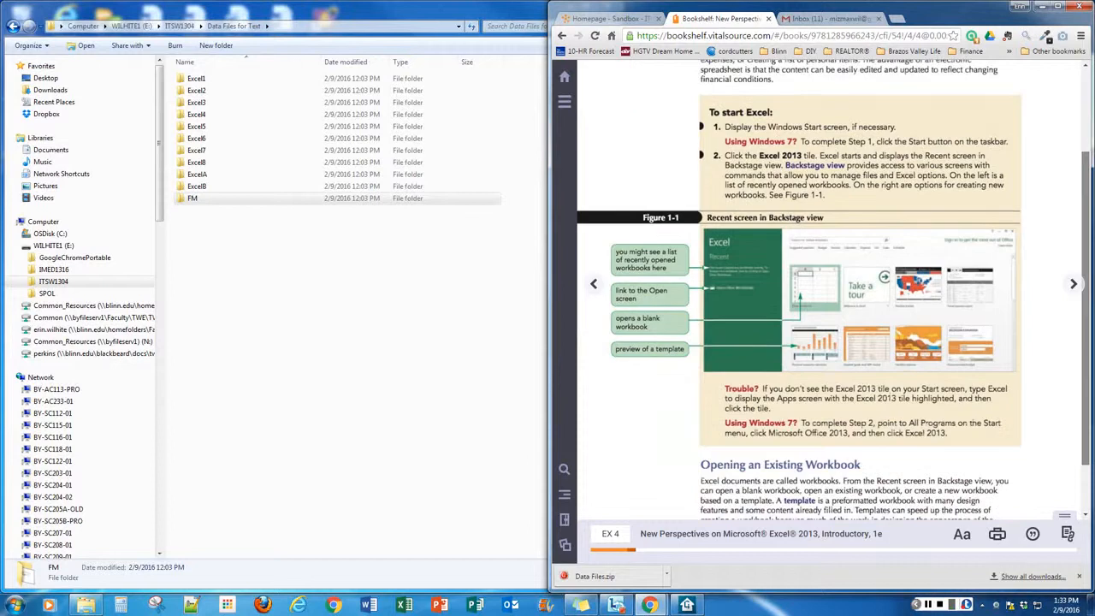
scroll(912, 367, down, 2)
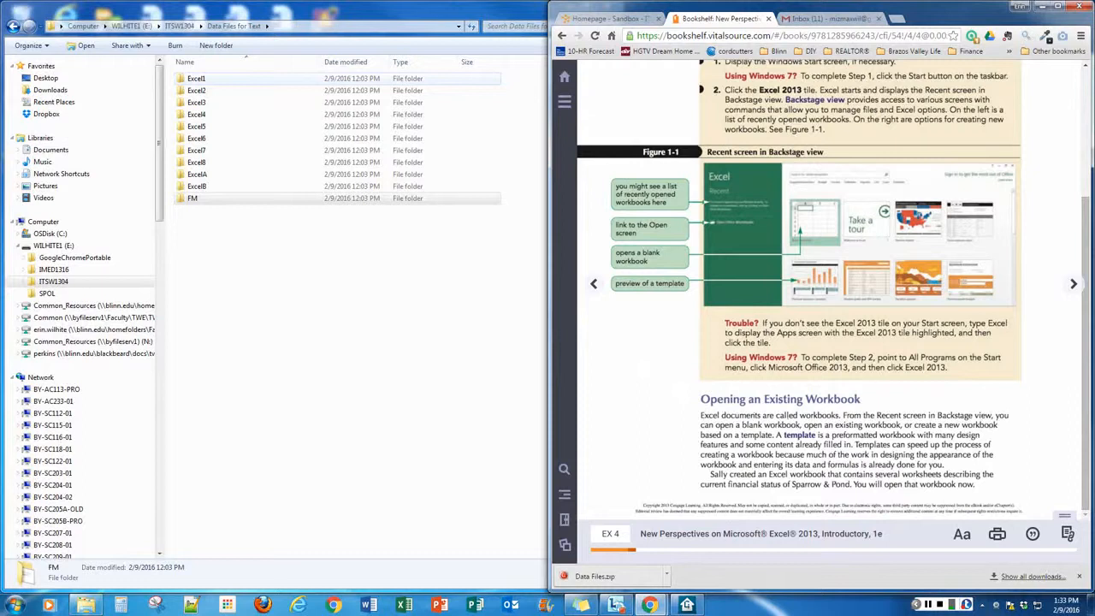
In the file explorer, open the Tutorial folder inside the Excel1 data files folder.
double_click(196, 78)
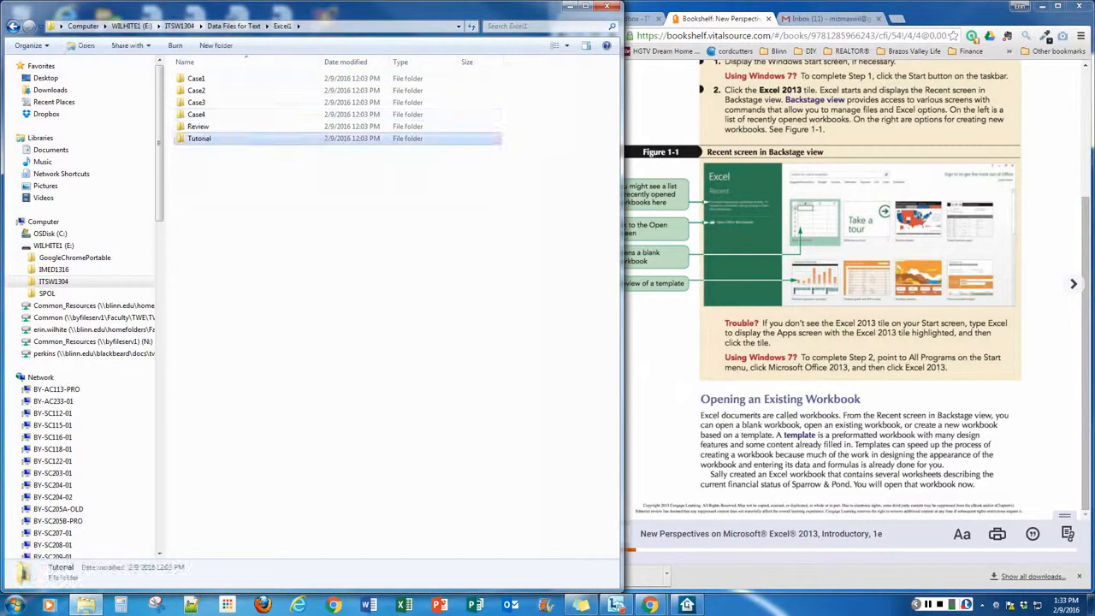
double_click(196, 138)
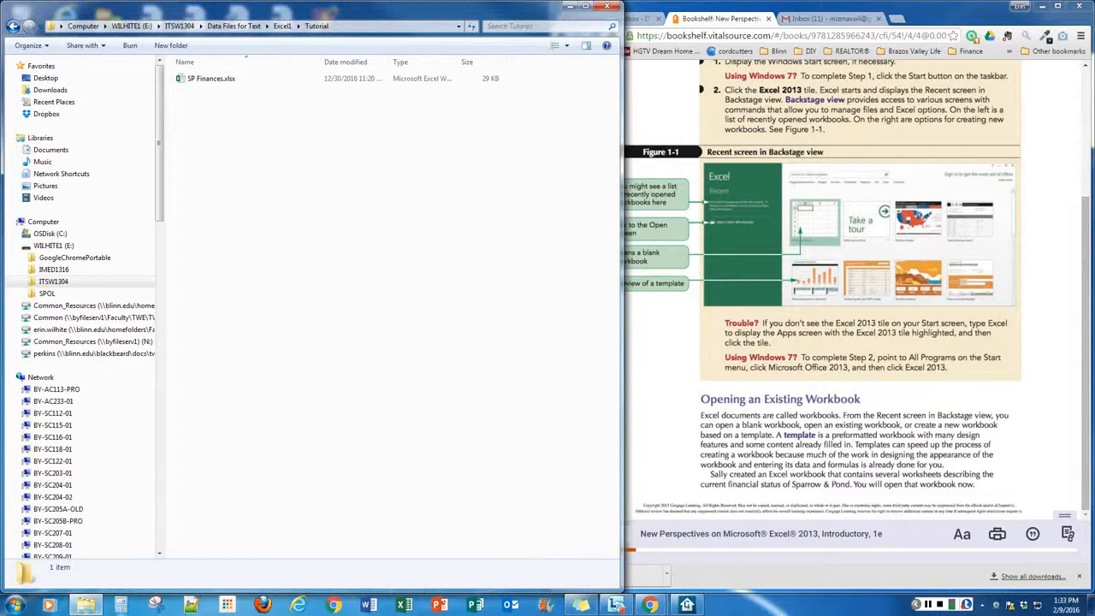
Locate Excel 2013 among the installed Microsoft Office 2013 programs and view its shortcut options without choosing any.
key(super)
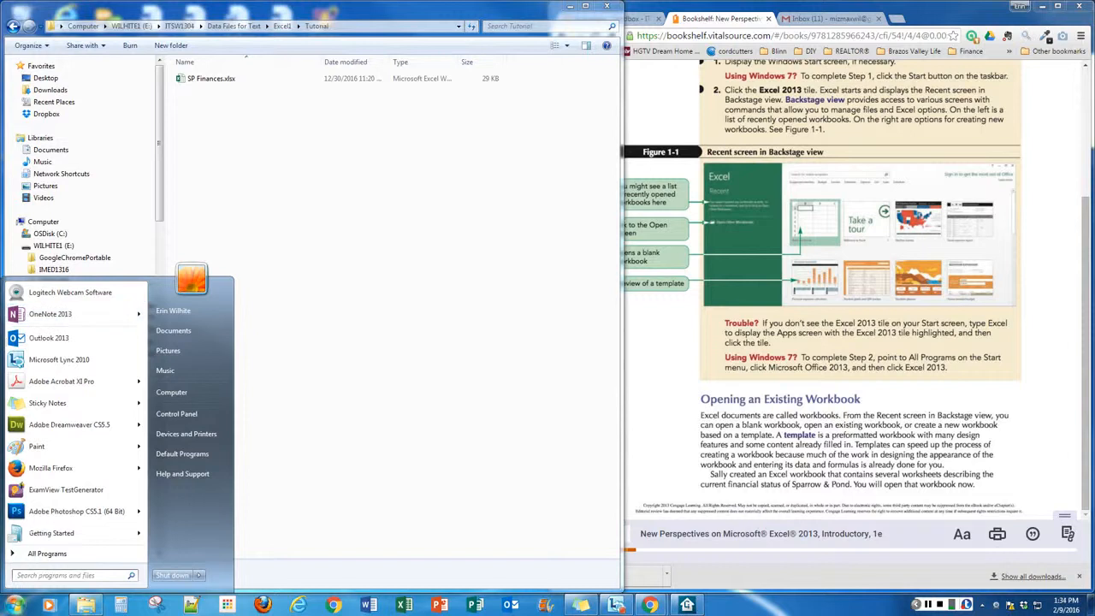
click(47, 554)
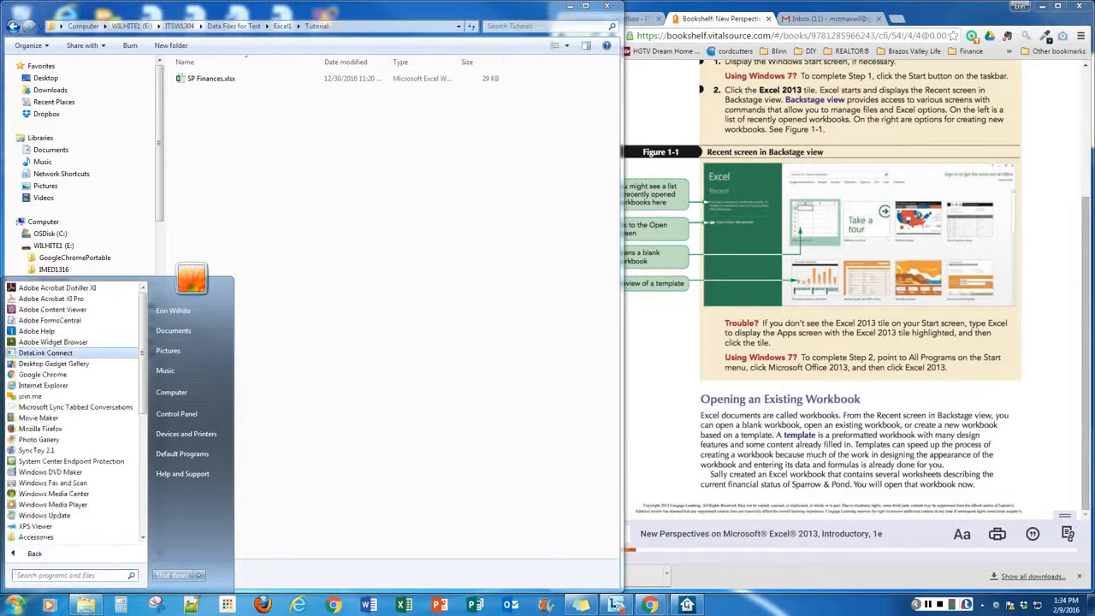
drag(142, 387, 143, 473)
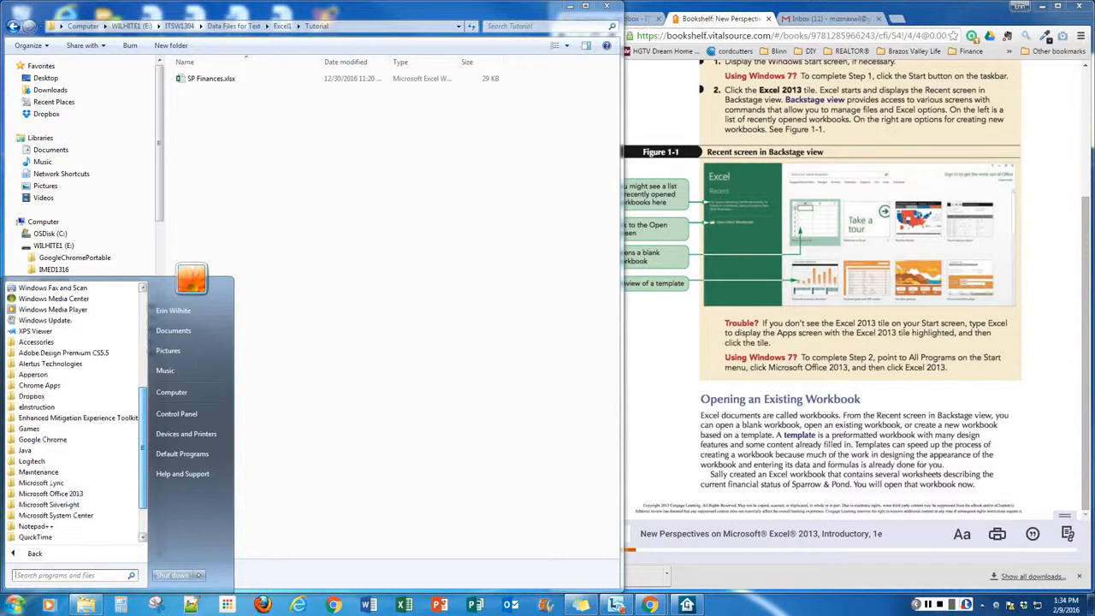
click(51, 501)
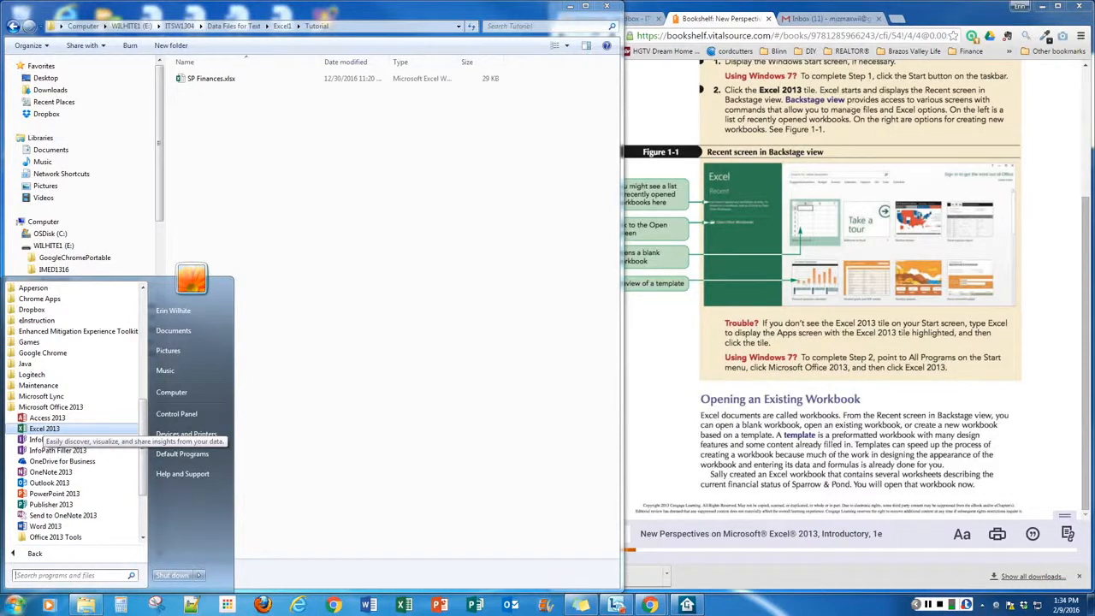
right_click(44, 428)
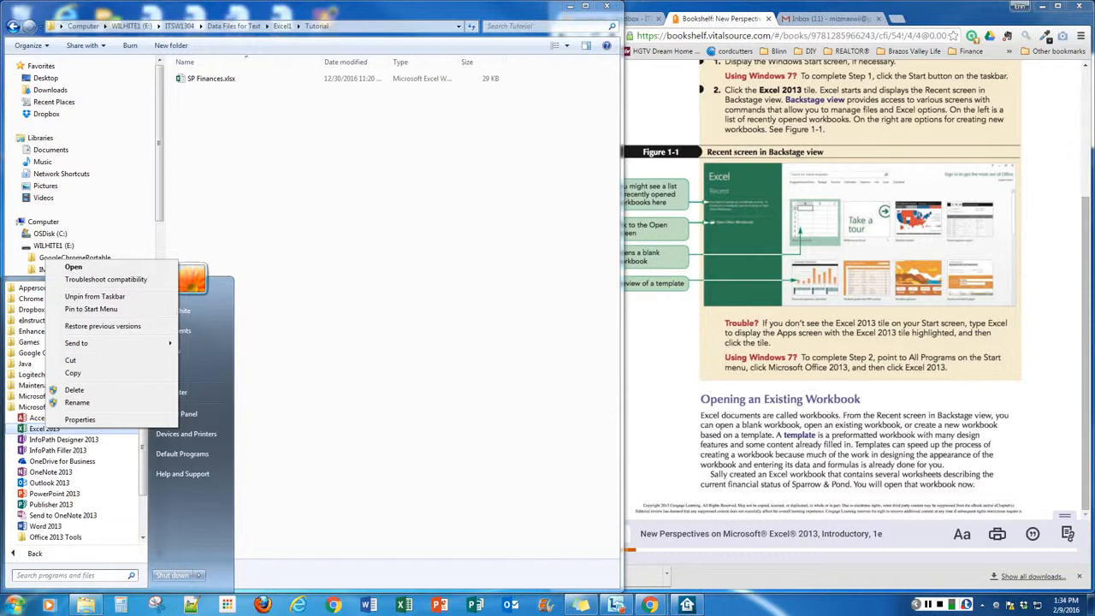
click(343, 360)
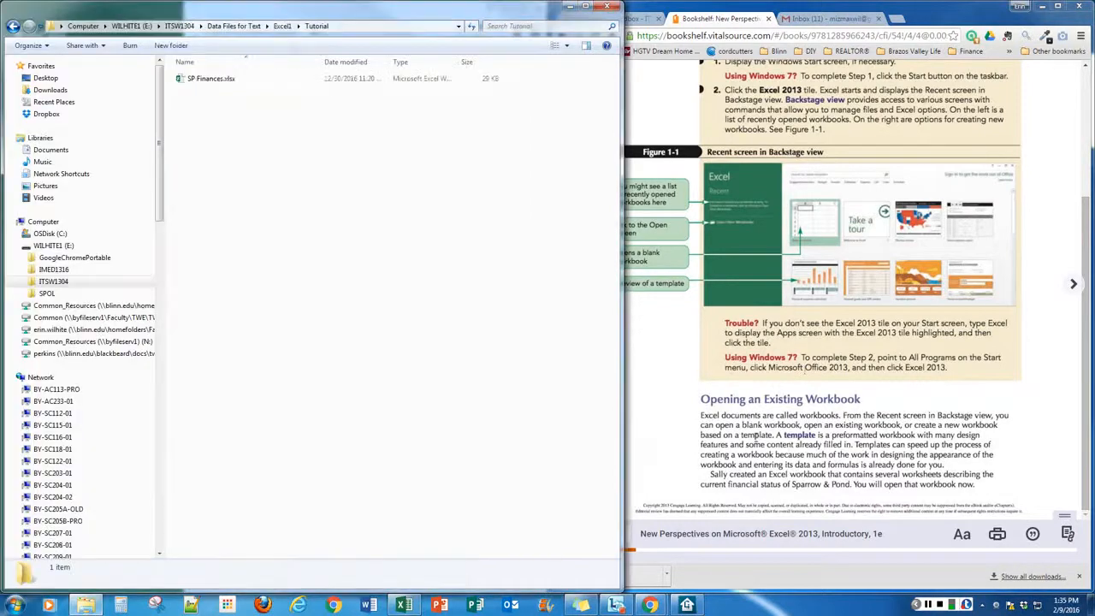
Bring the textbook and Excel's start screen up side by side, and advance the textbook to page EX 5.
click(690, 435)
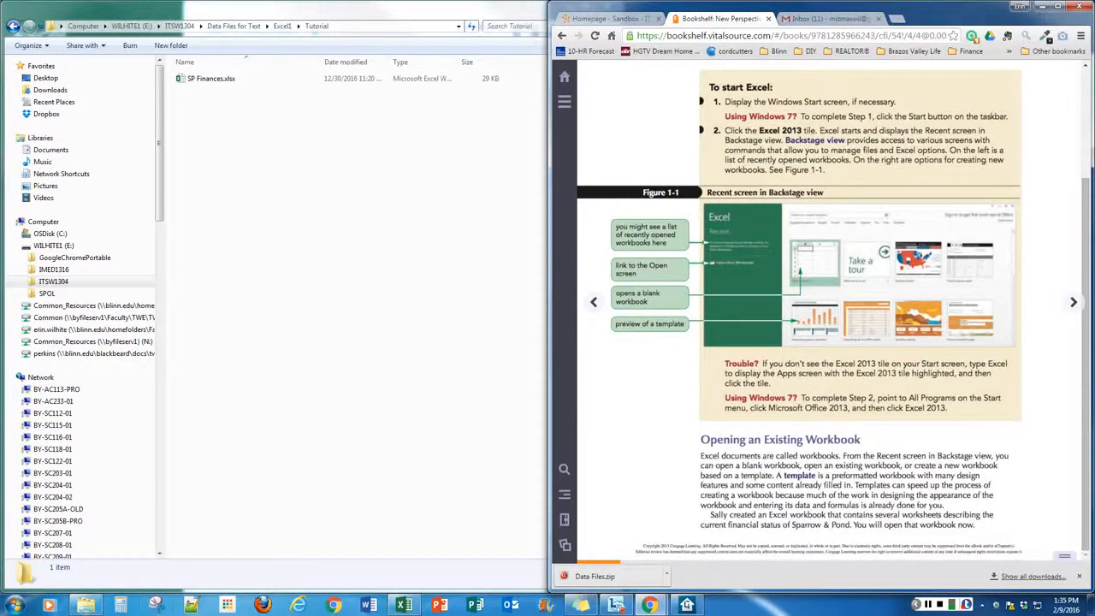
click(403, 604)
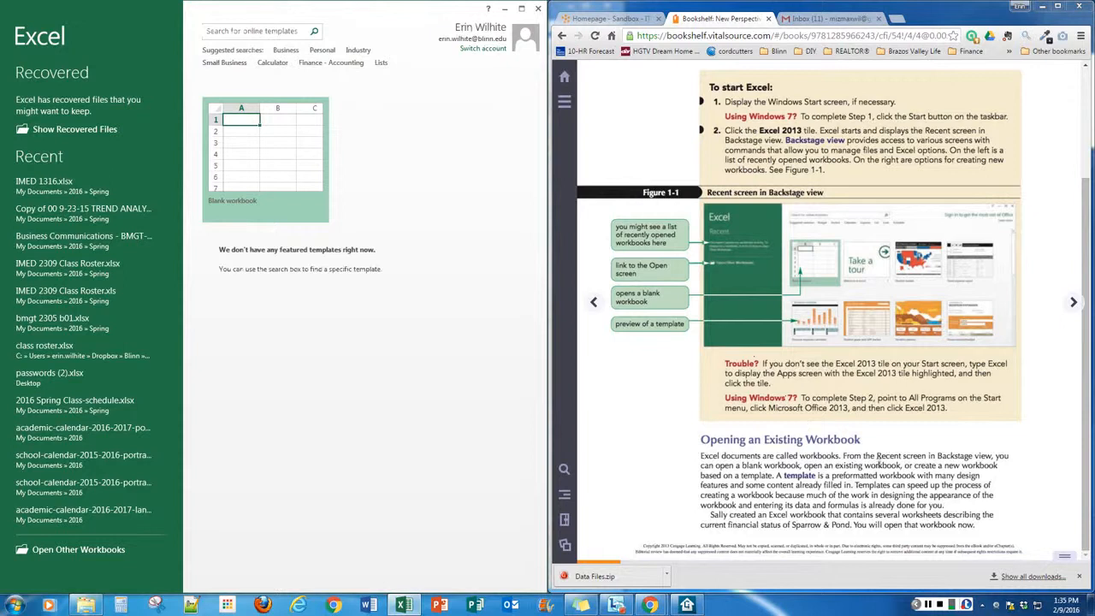
right_click(875, 465)
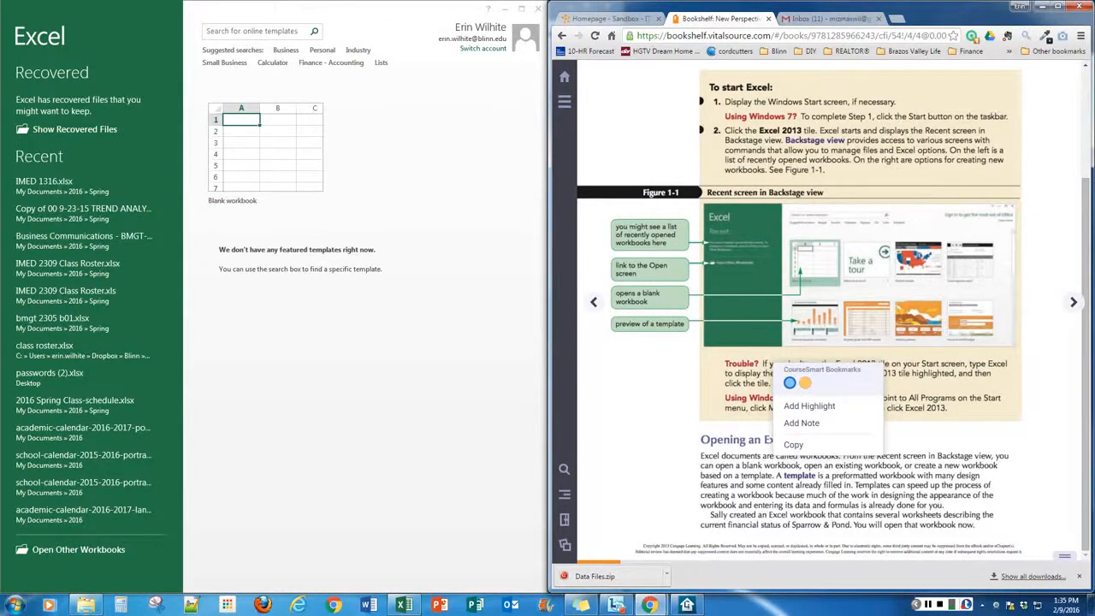
key(Right)
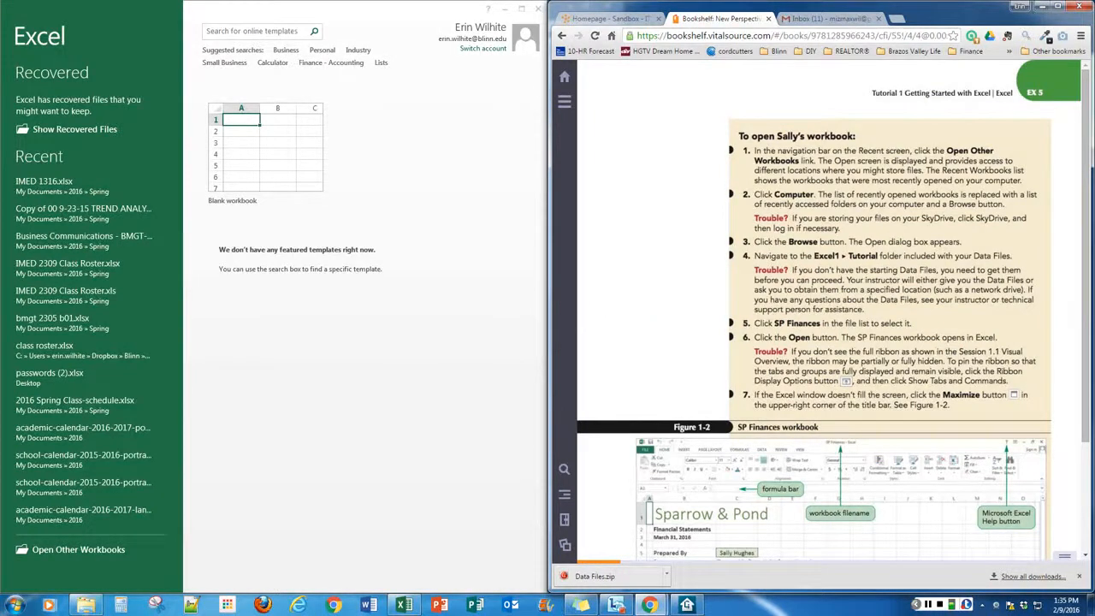
Choose to open other workbooks, dock the blank workbook window beside the textbook, and show its Open page.
click(78, 550)
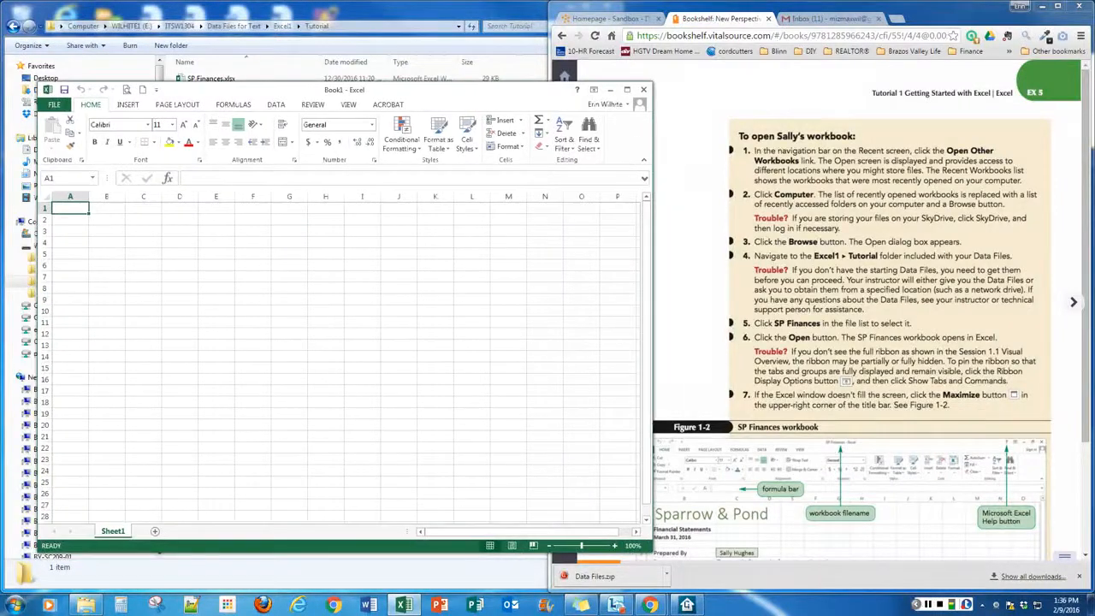
key(super+Left)
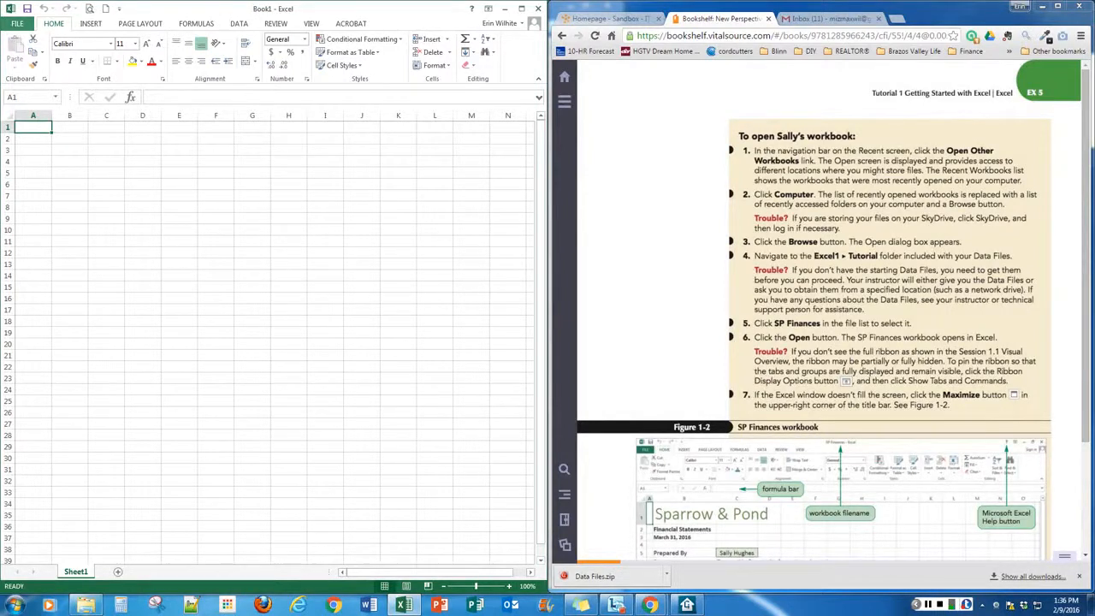
click(17, 23)
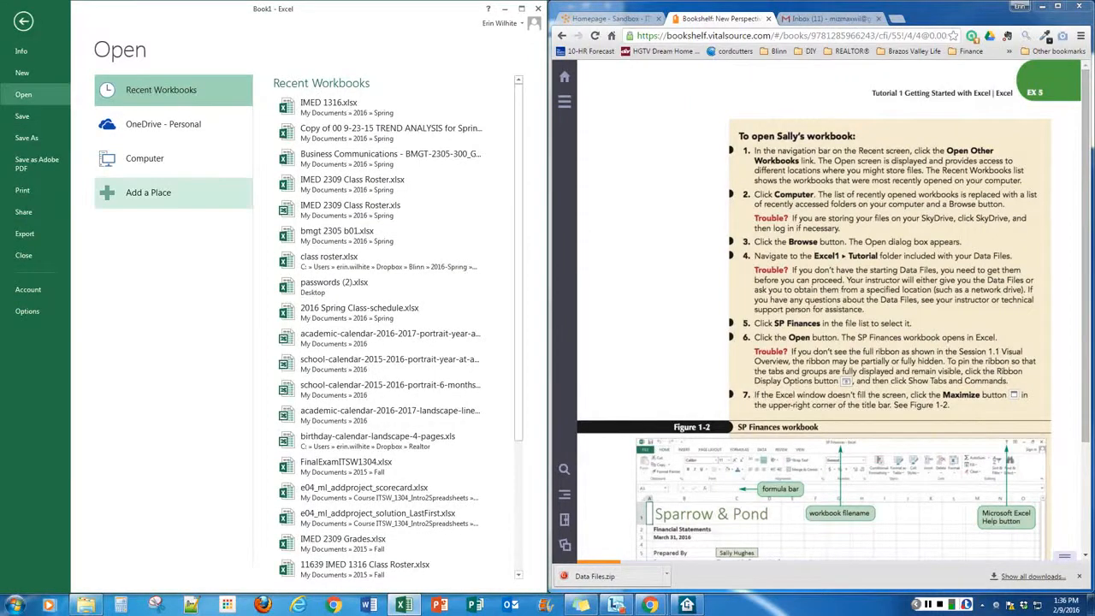
Open SP Finances.xlsx from the E: drive folder ITSW1304 > Data Files for Text > Excel1 > Tutorial.
click(145, 158)
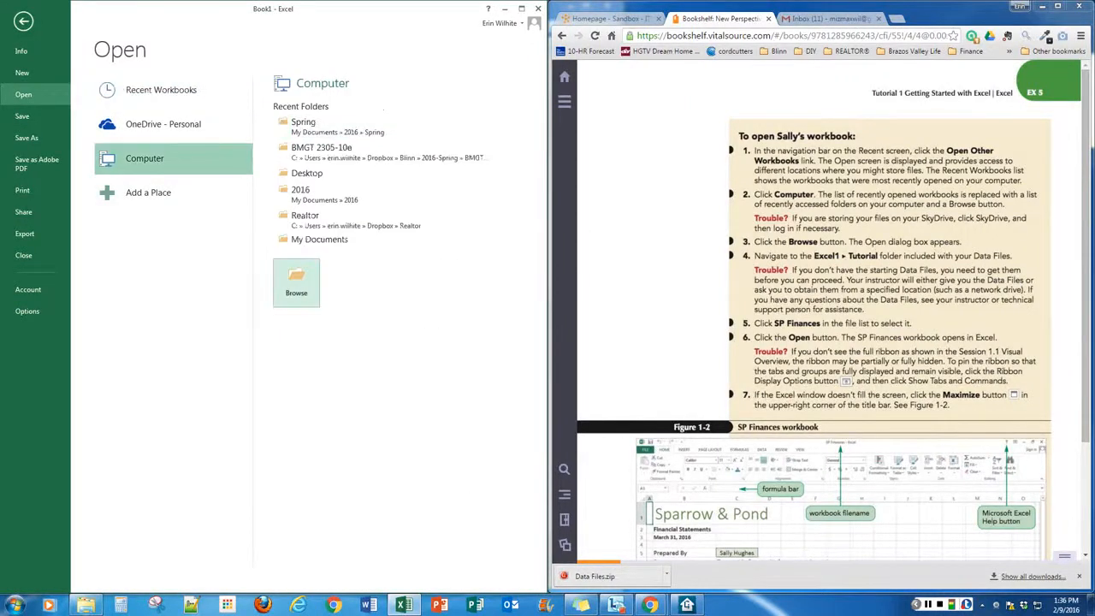
click(296, 282)
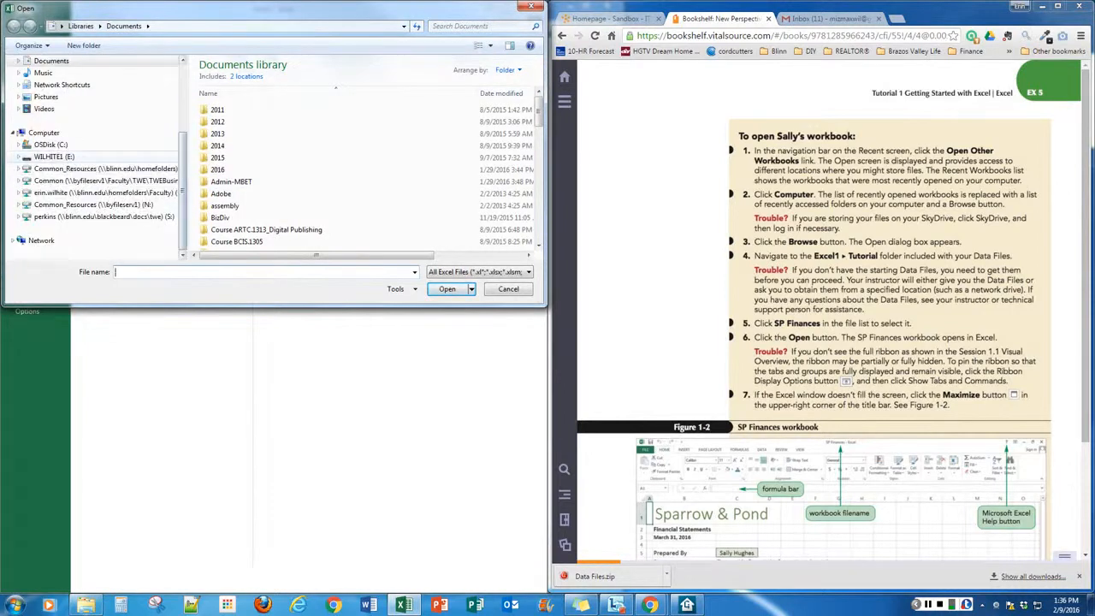
double_click(226, 103)
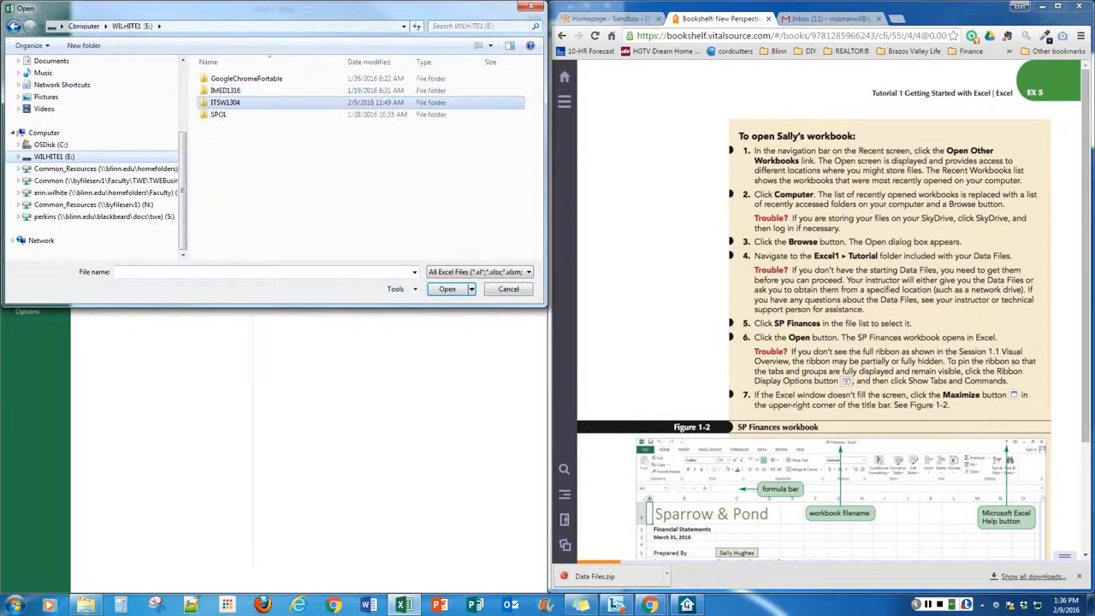
double_click(237, 79)
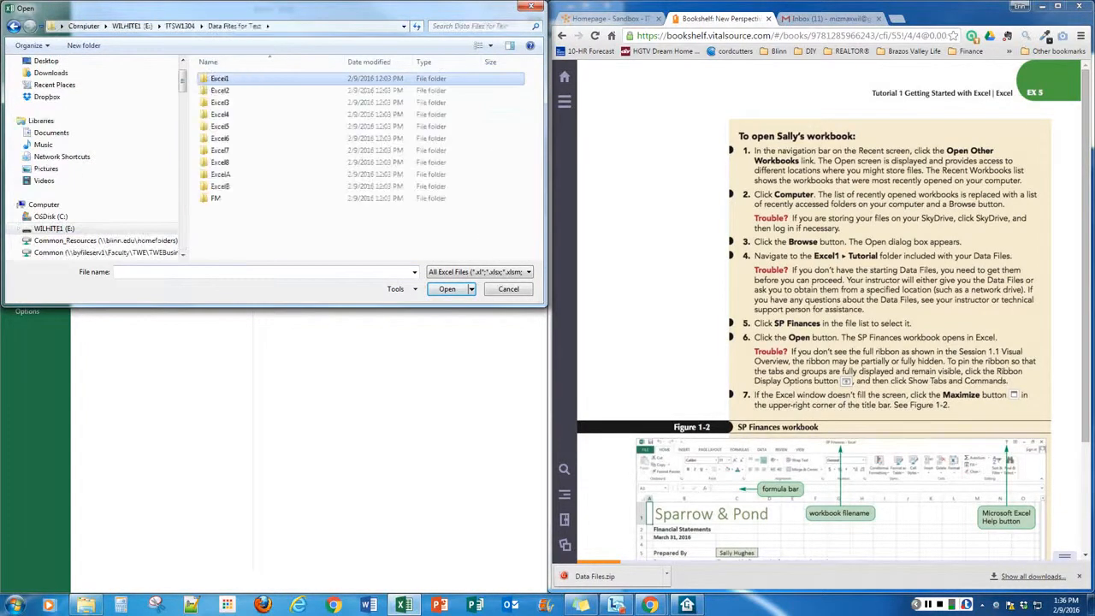
double_click(224, 79)
double_click(222, 138)
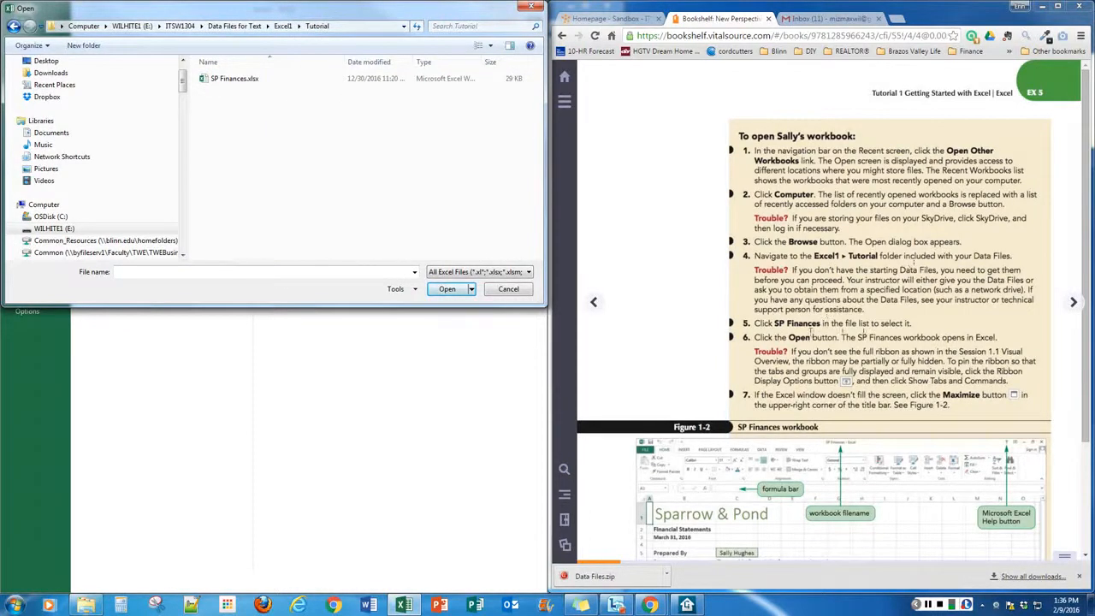
click(234, 79)
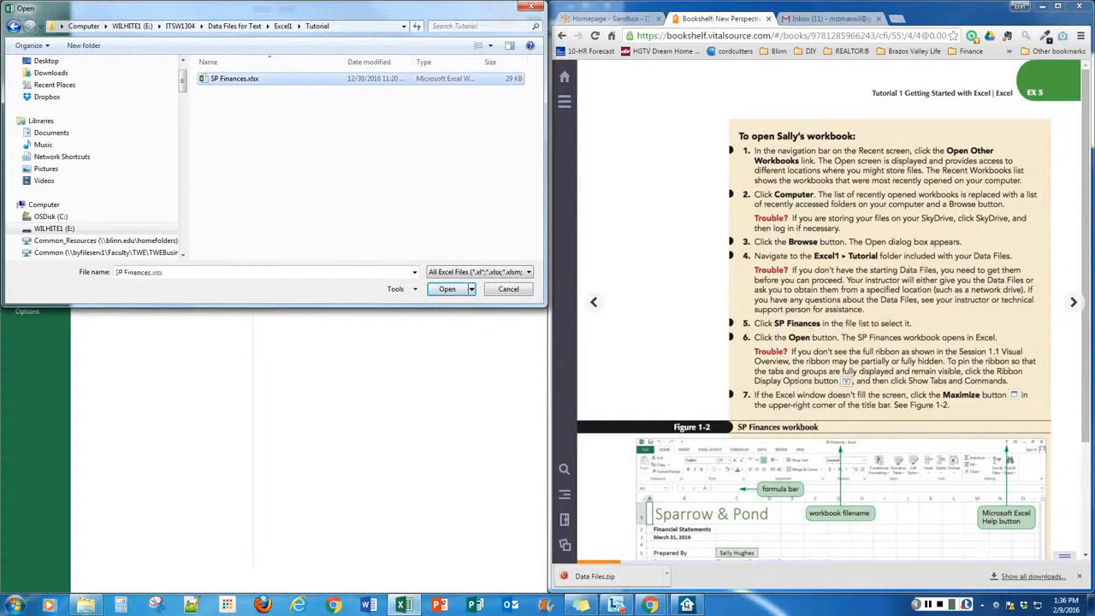
click(447, 289)
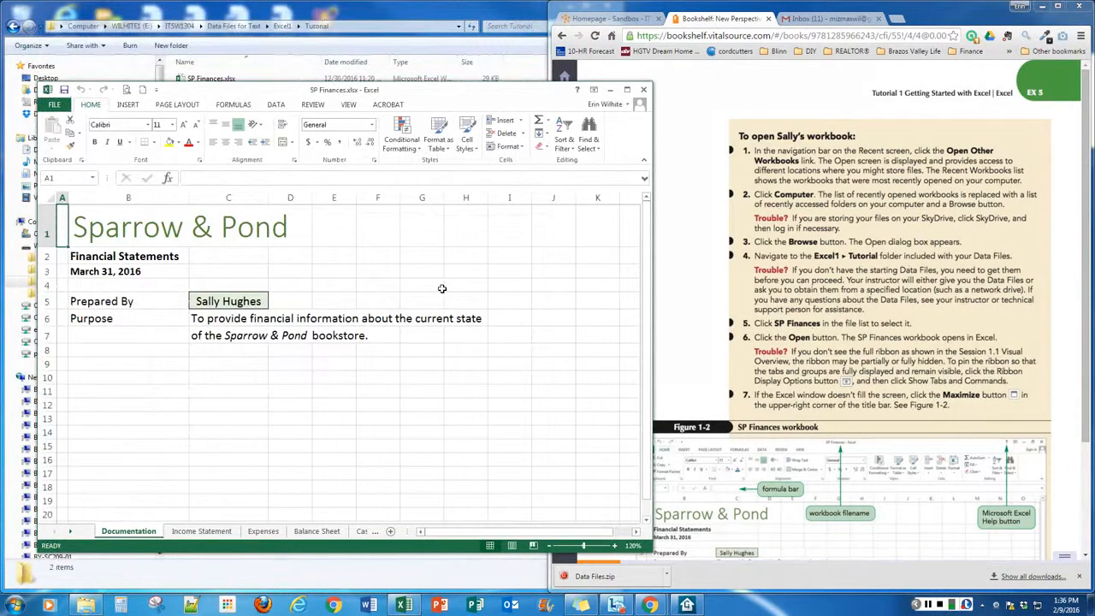
Maximize the SP Finances workbook window and zoom the Documentation sheet to 150%.
key(super+Left)
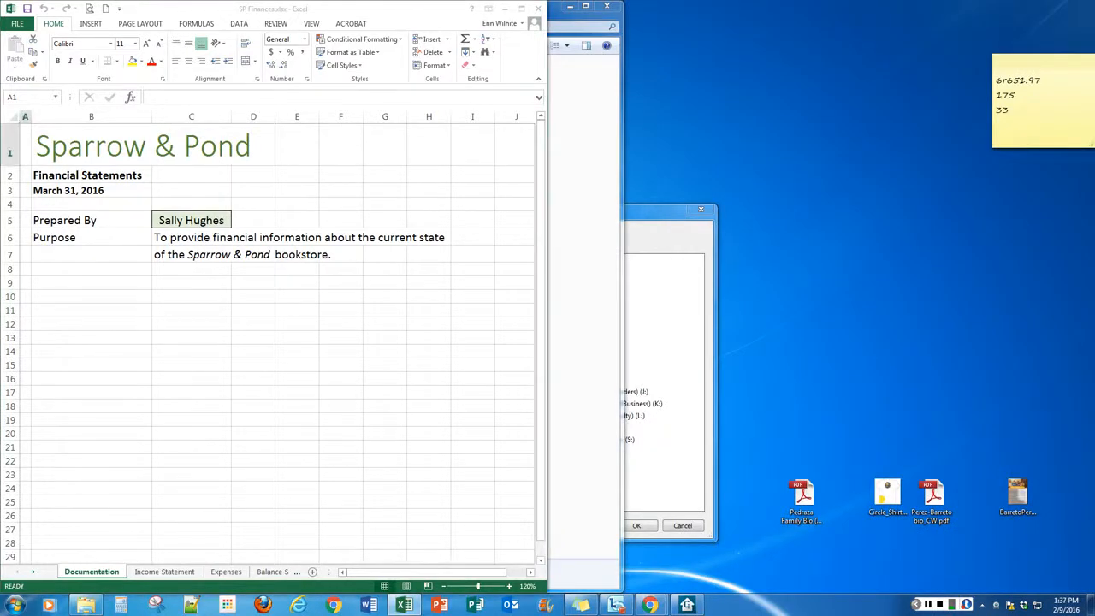
key(super+Up)
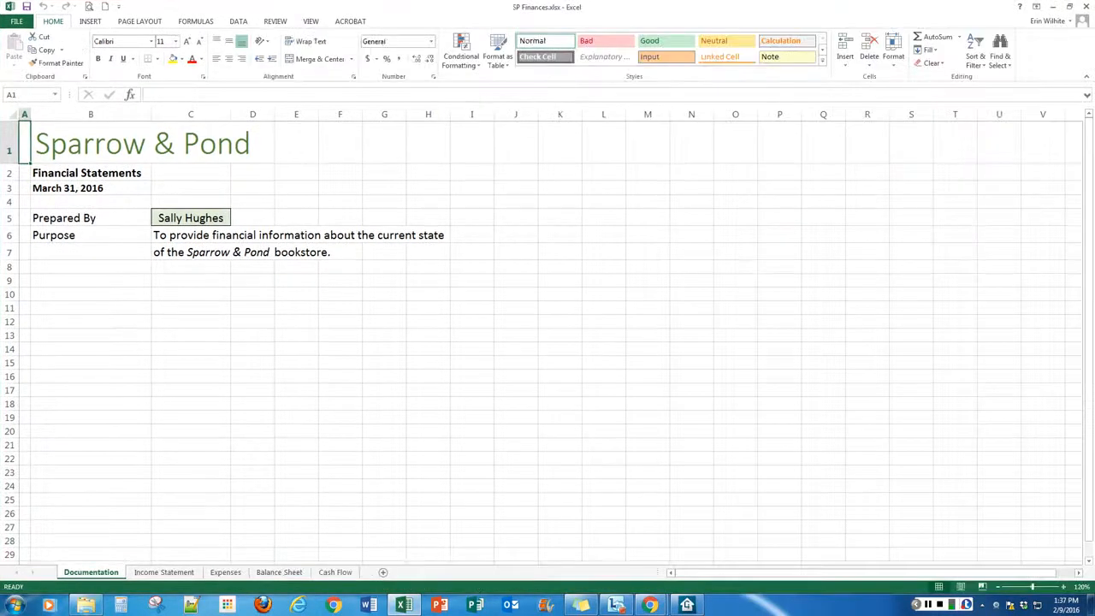
click(1064, 586)
click(1063, 587)
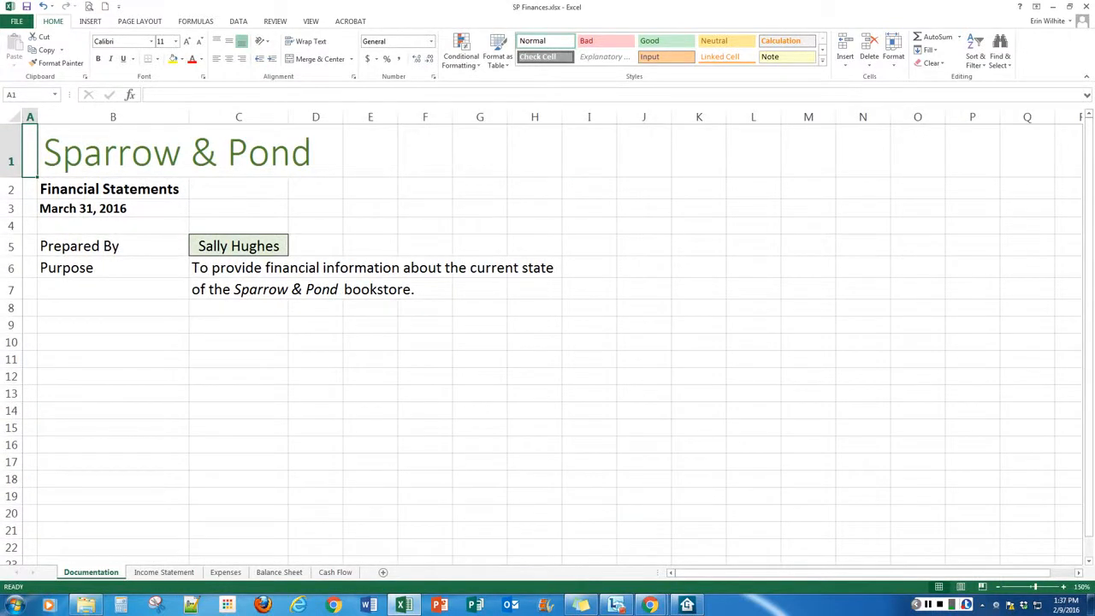
Switch to the textbook in the browser and read the Changing the Active Sheet instructions on page EX 8.
key(alt+Tab)
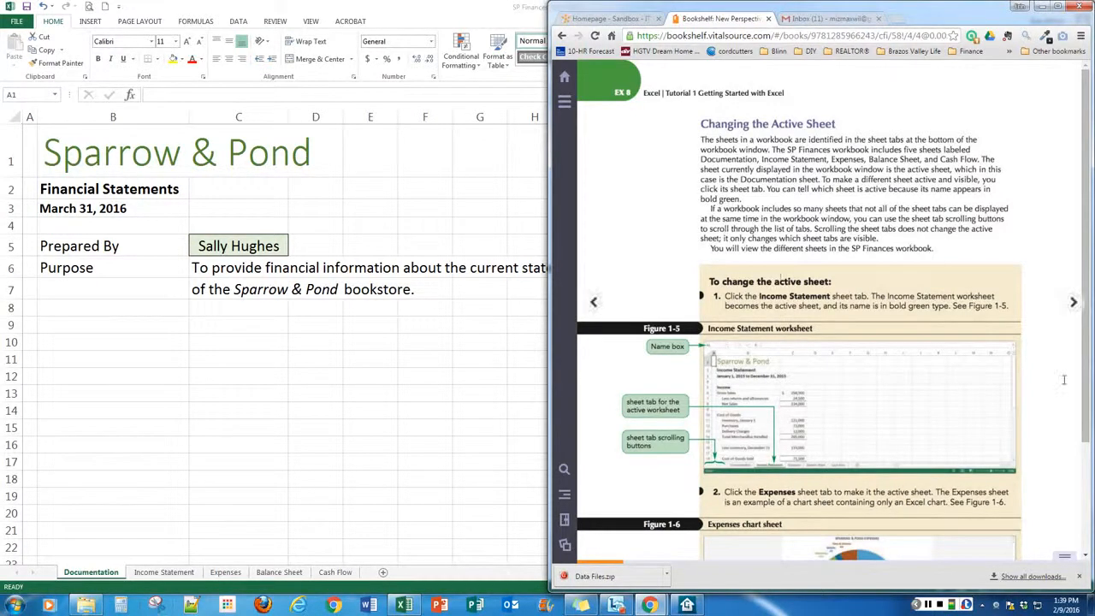
scroll(1069, 394, down, 3)
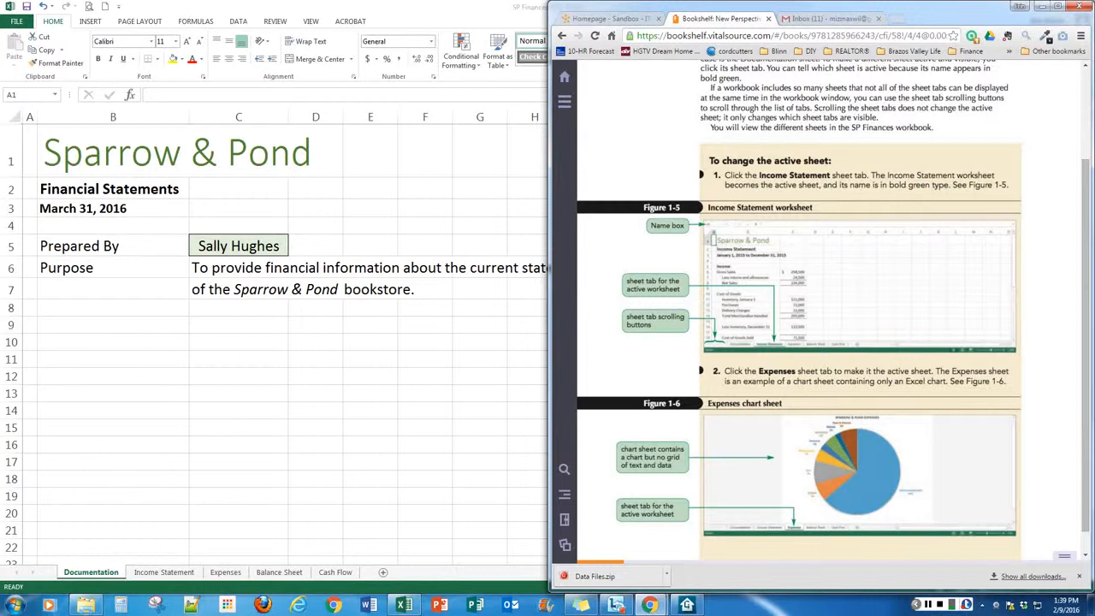
Return to Excel and make the Income Statement worksheet active, followed by the Expenses chart sheet.
key(alt+Tab)
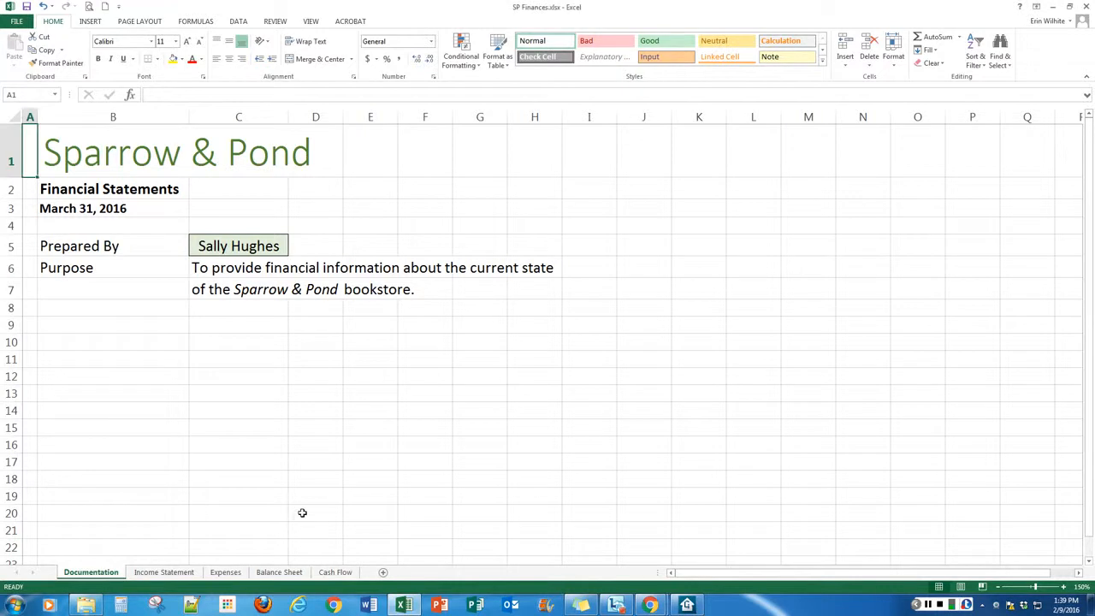
click(163, 572)
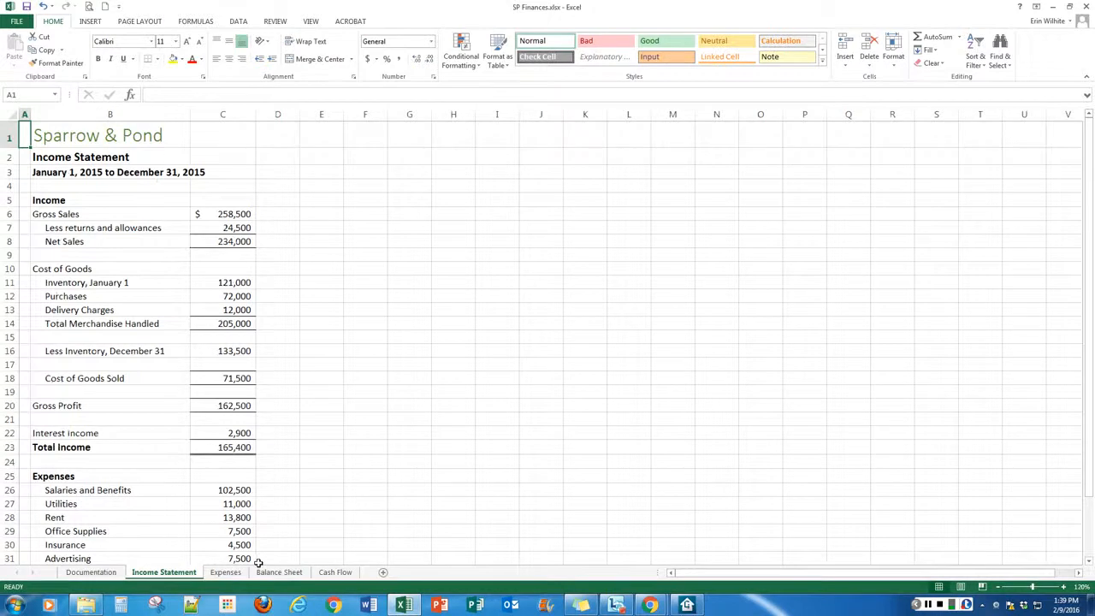
click(226, 573)
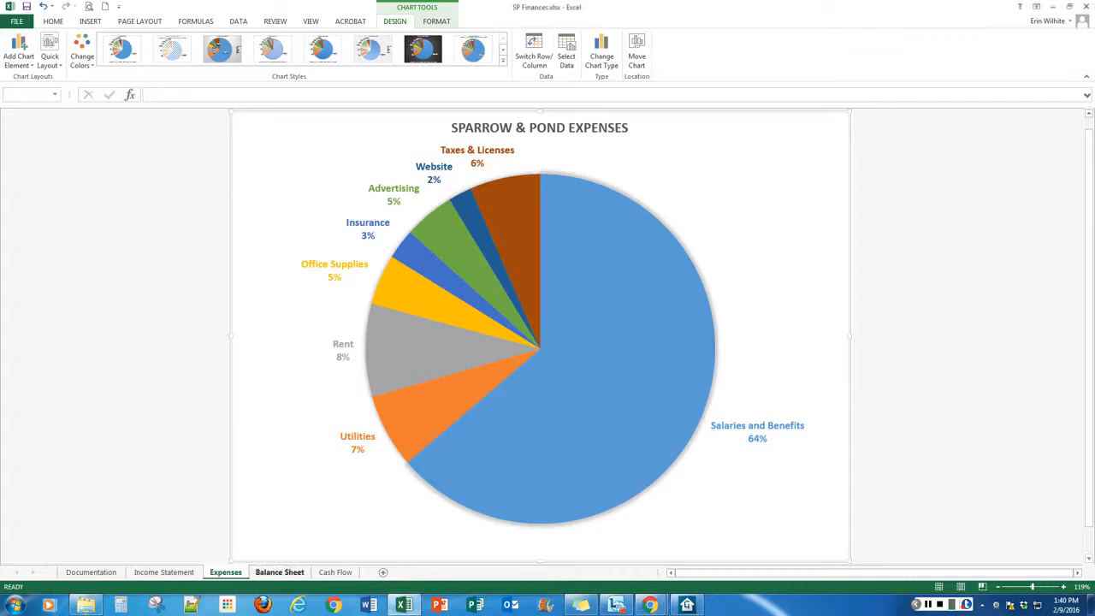
View the Balance Sheet and Cash Flow worksheets, and make the Income Statement worksheet active again.
click(279, 572)
key(ctrl+Page_Down)
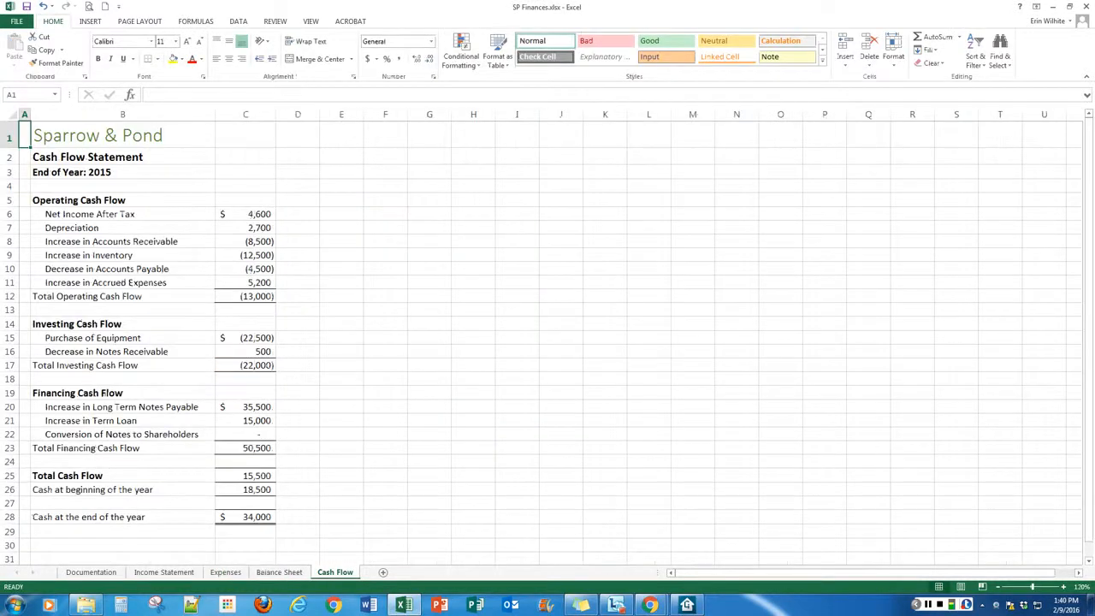
click(163, 573)
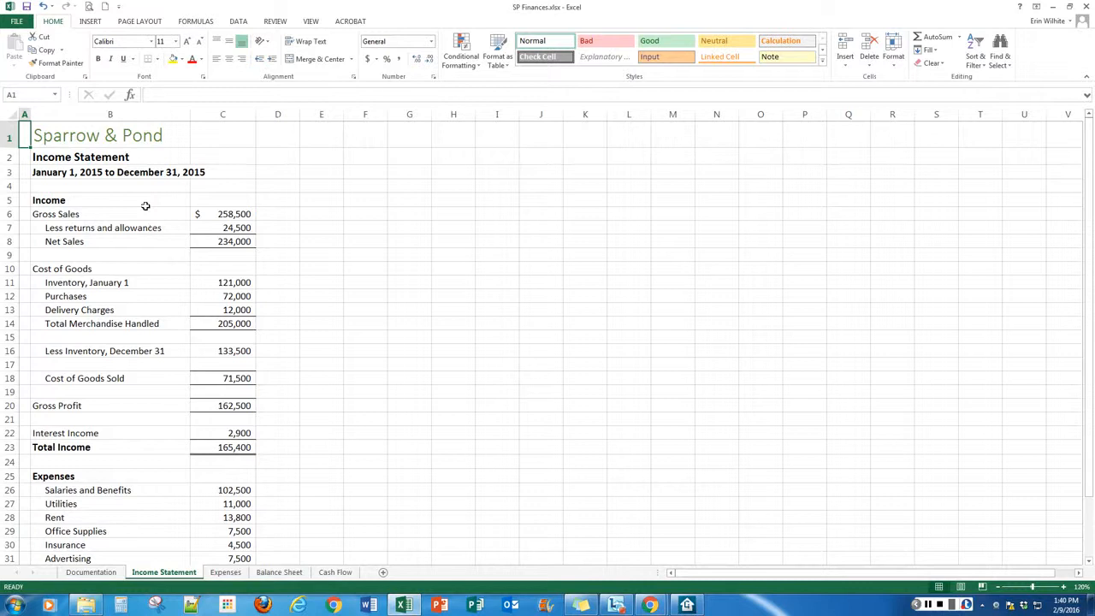
Make the Sparrow & Pond title cell B1 active on the Income Statement, and return to cell A1.
click(110, 137)
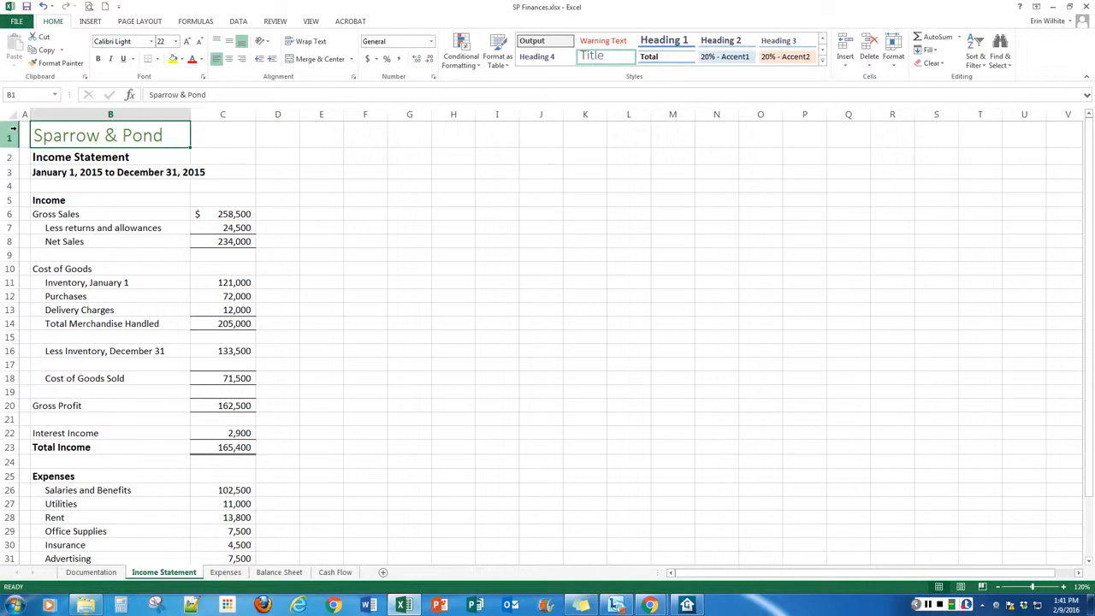
click(735, 572)
mouse_move(1088, 145)
mouse_down()
mouse_move(1088, 198)
mouse_move(1088, 146)
mouse_up()
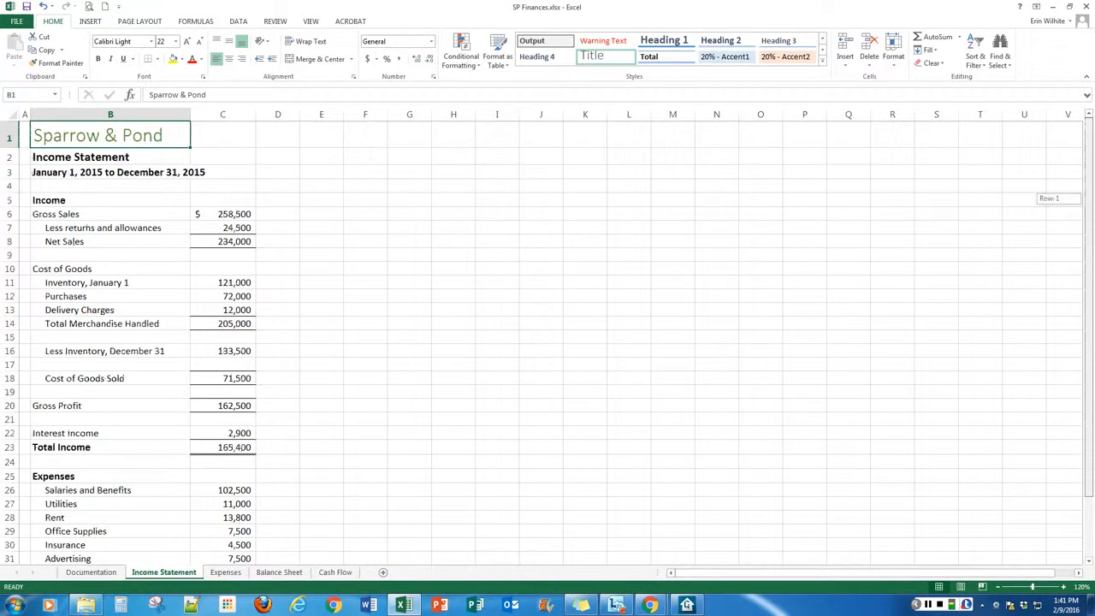
drag(744, 572, 744, 573)
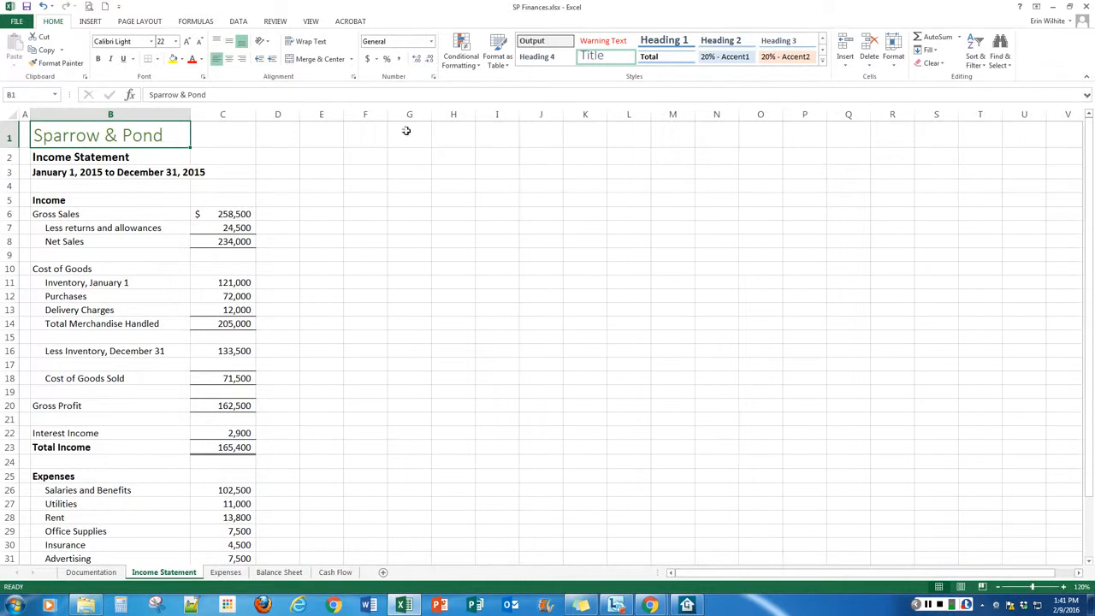
click(27, 130)
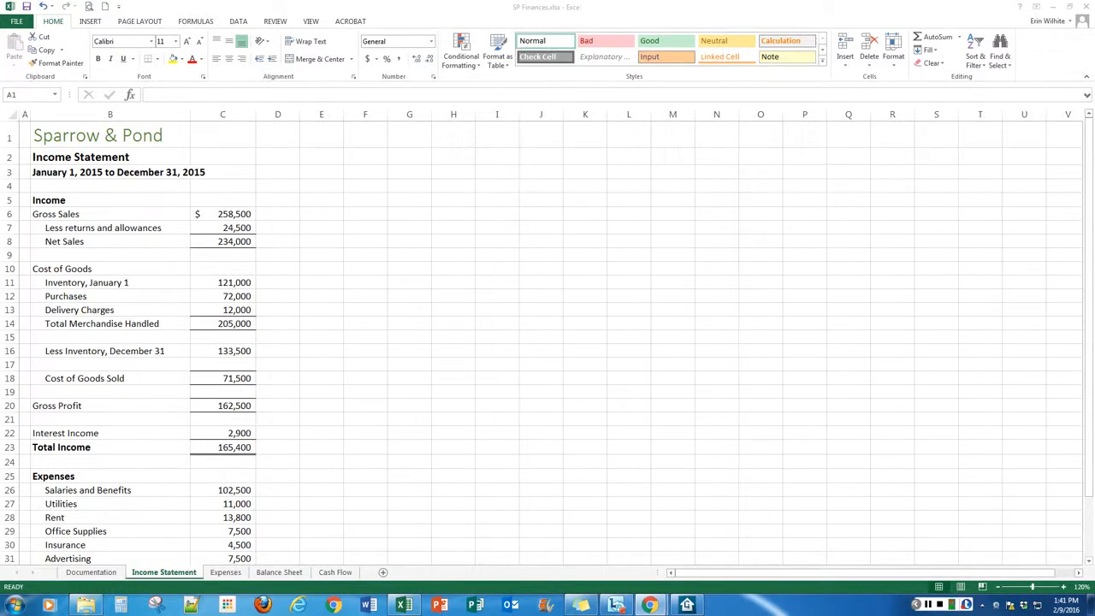
Move the active cell one cell at a time down to row 8, back and forth across that row, and on to C10.
click(88, 132)
key(Down)
key(Down)
key(Down)
key(Down)
key(Down)
key(Down)
key(Down)
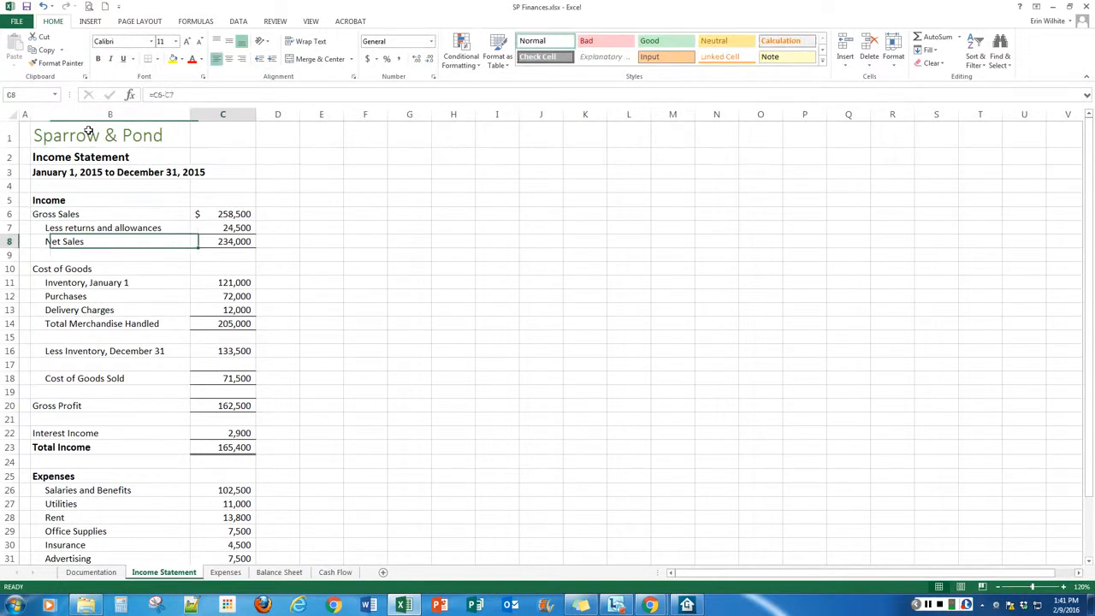
key(Right)
key(Right)
key(Right)
key(Left)
key(Left)
key(Left)
key(Left)
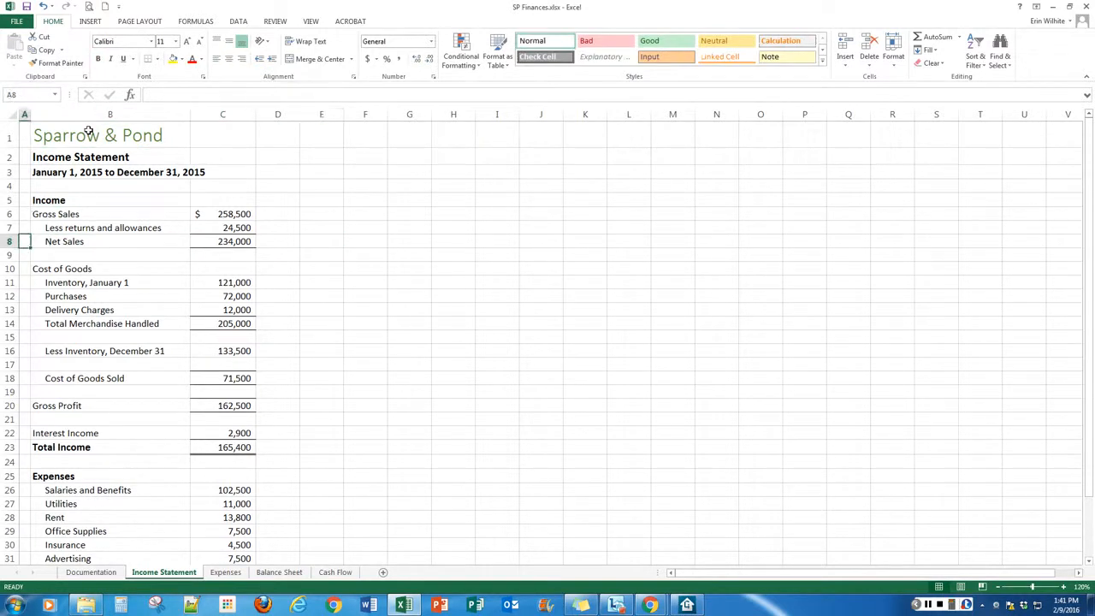
key(Right)
key(Right)
key(Right)
key(Down)
key(Down)
key(Left)
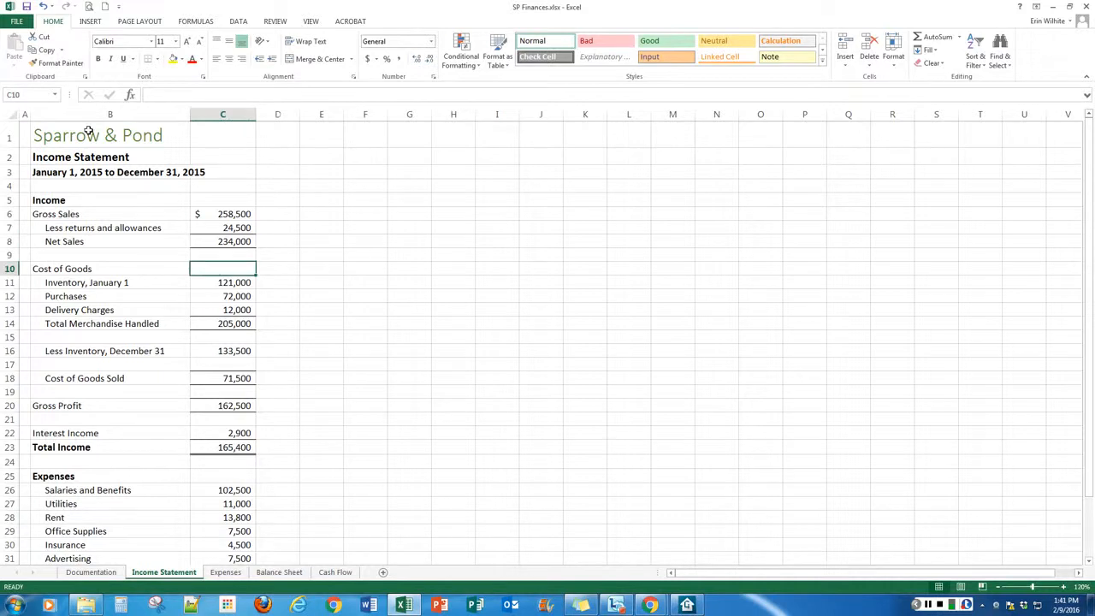
Make cells B5, B13, B8 and B11 active in turn, and move one screen down the worksheet and back up.
click(102, 196)
click(123, 310)
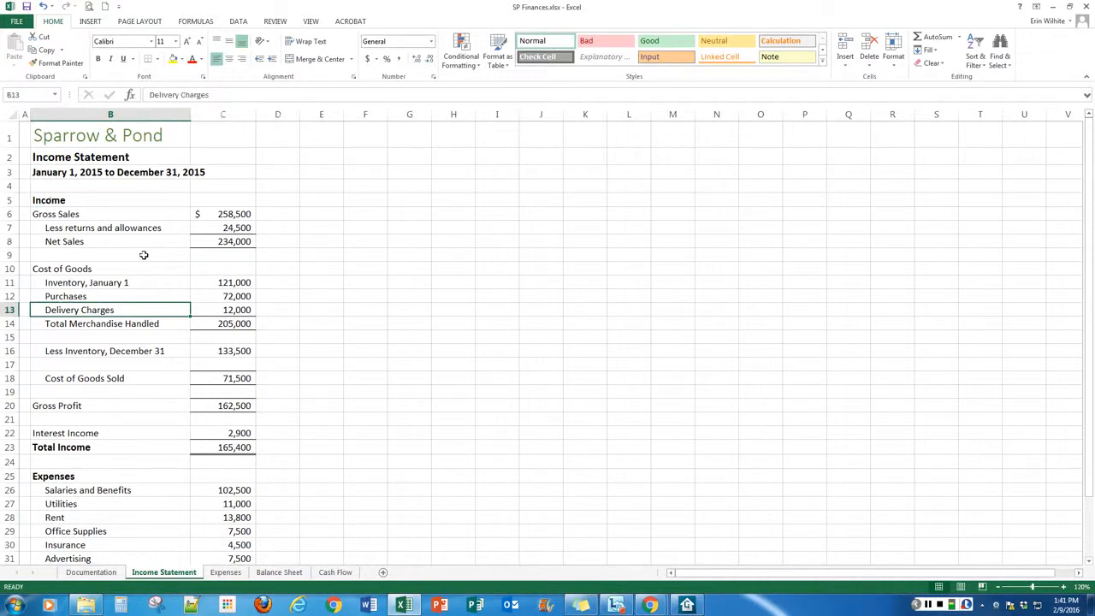
click(137, 214)
key(Down)
key(Down)
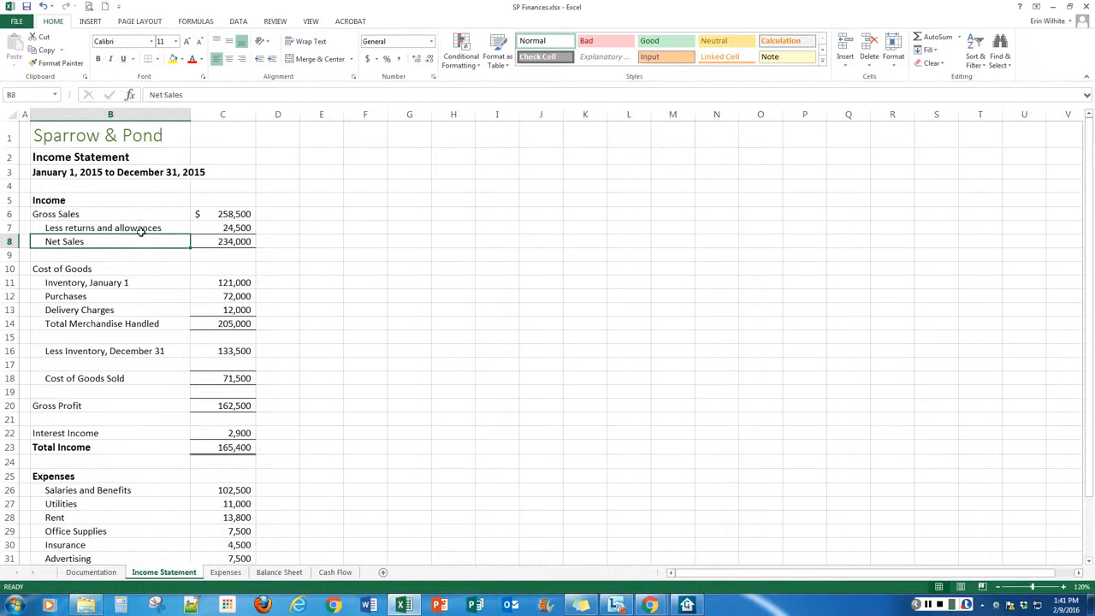
click(94, 283)
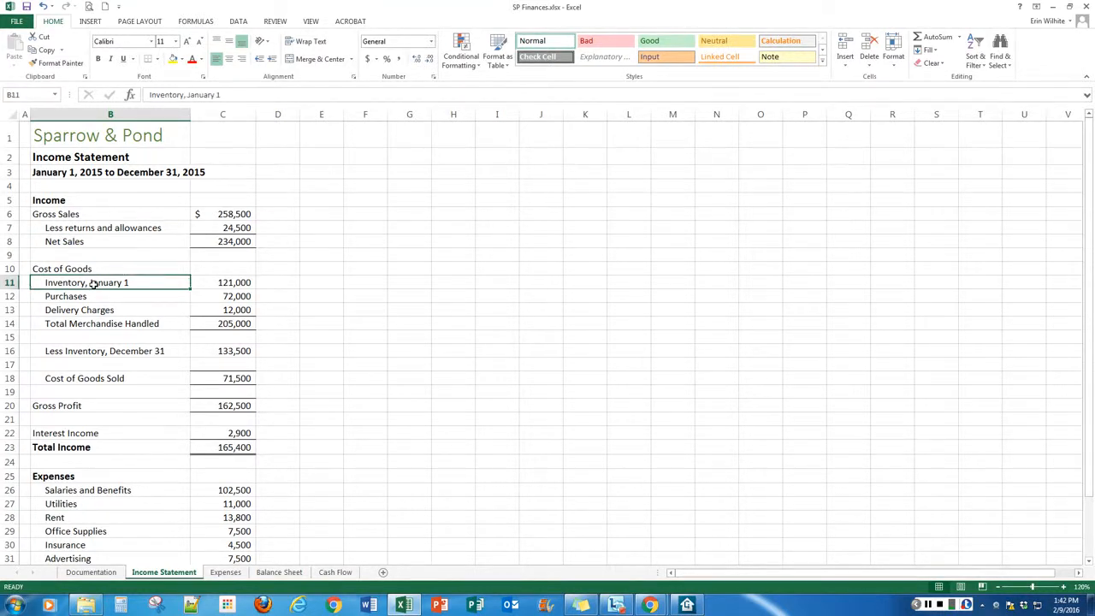
key(Page_Down)
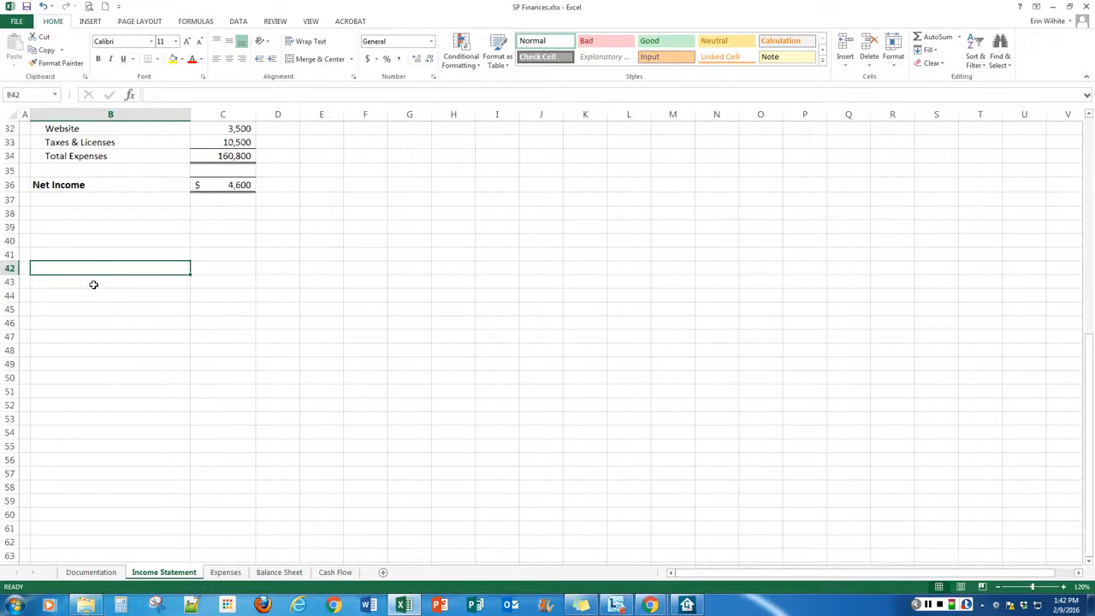
key(Page_Up)
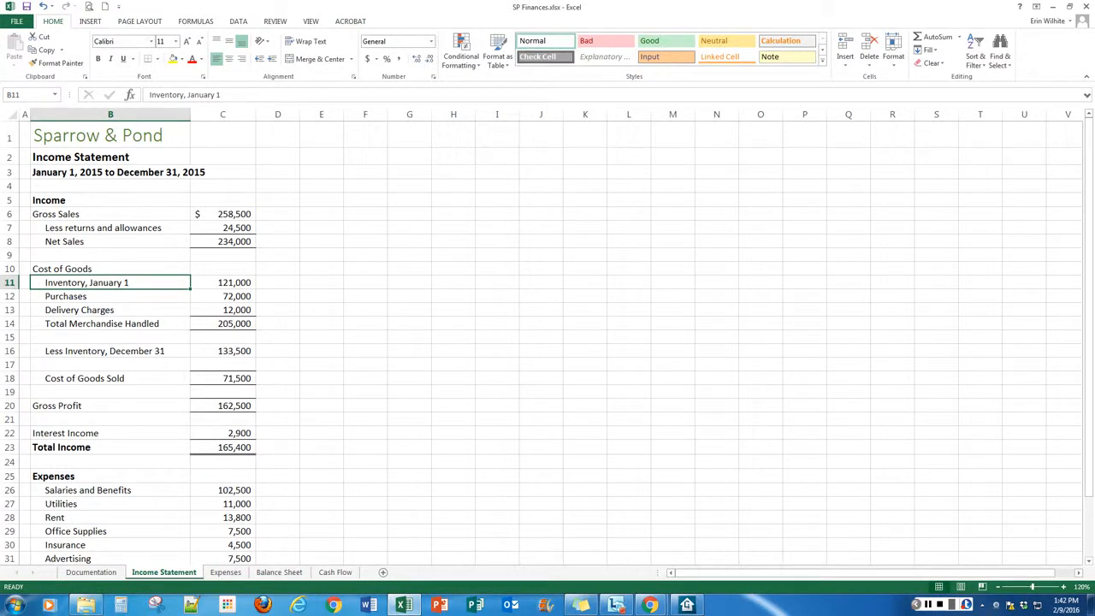
Jump directly to cell C36 on the Income Statement with the Go To command.
click(999, 59)
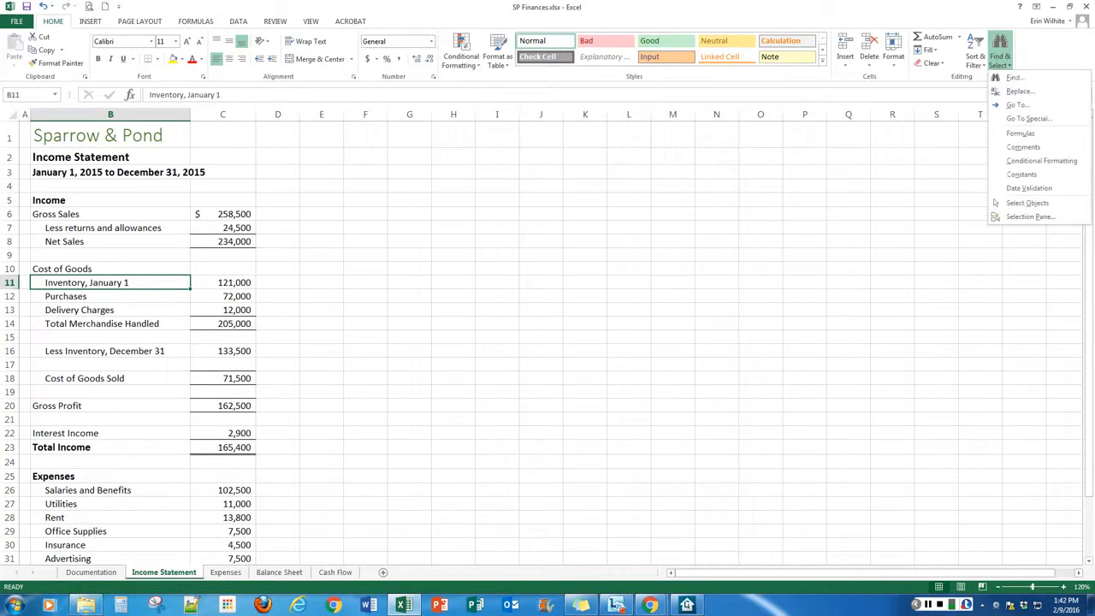
click(1018, 105)
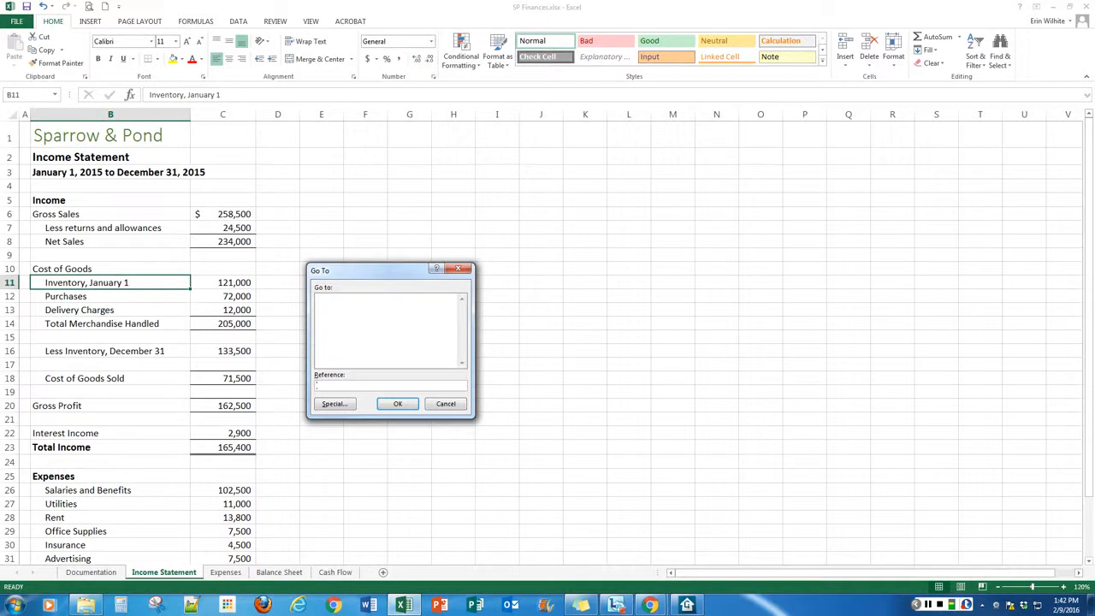
text(c38)
click(397, 403)
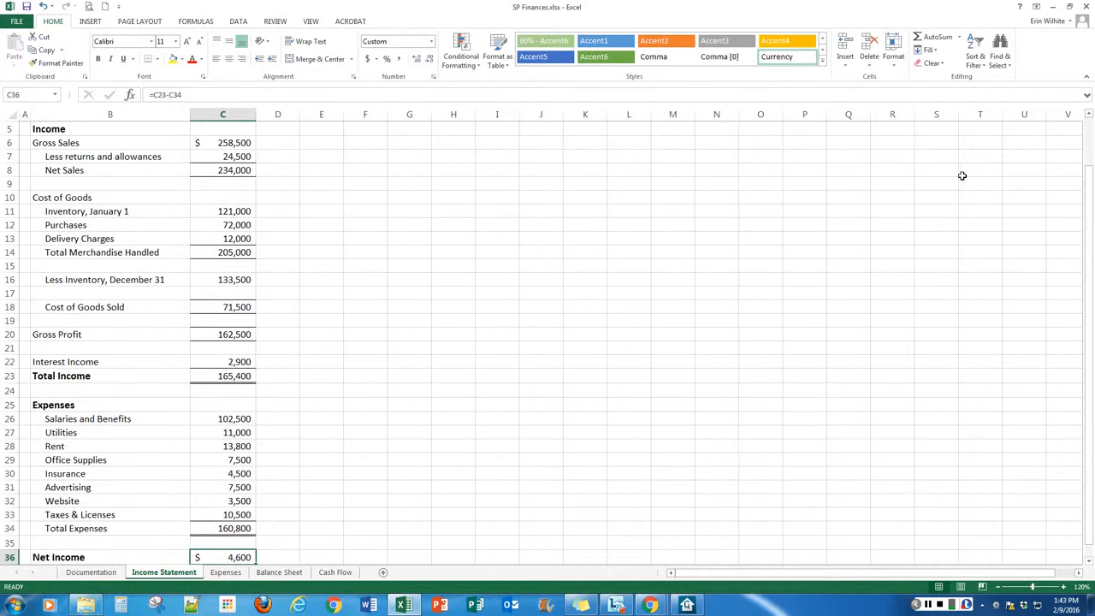
Use Go To again to make cell A1 the active cell of the Income Statement.
key(alt+Tab)
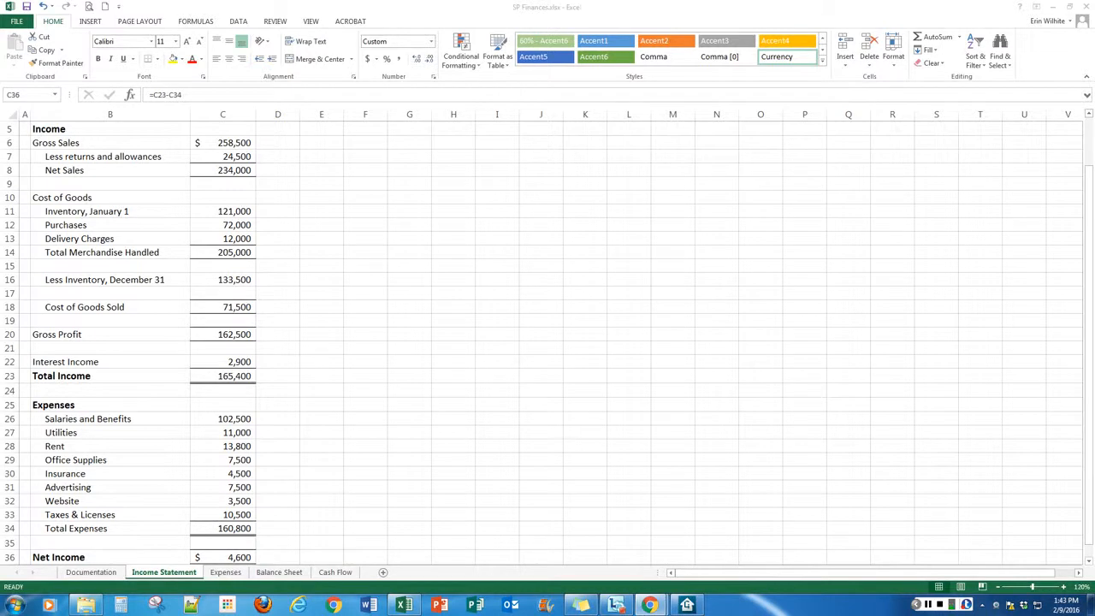
click(1000, 59)
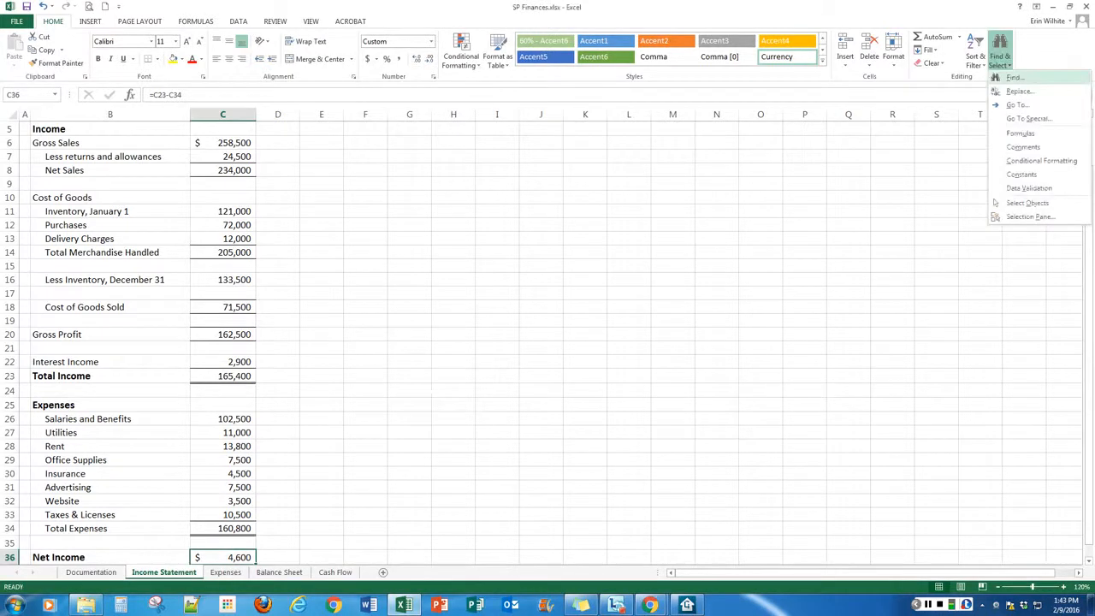
click(1013, 105)
text(a21)
key(BackSpace)
key(BackSpace)
text(1)
key(Return)
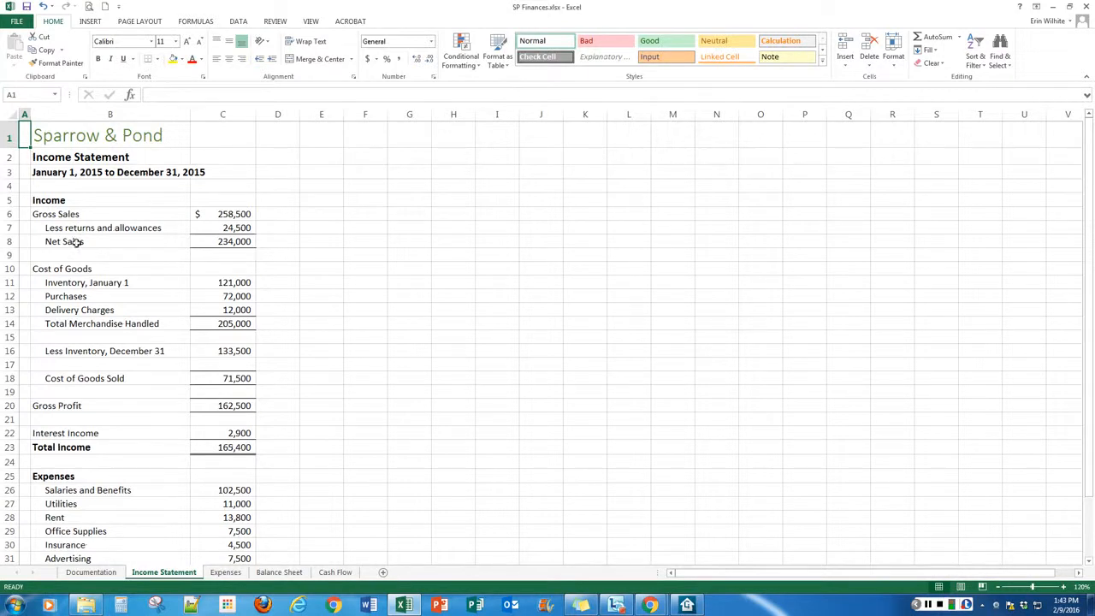
Select the range B5:C8 and extend it to a nonadjacent selection that includes B10, B14, B16 and B18:C19.
click(84, 201)
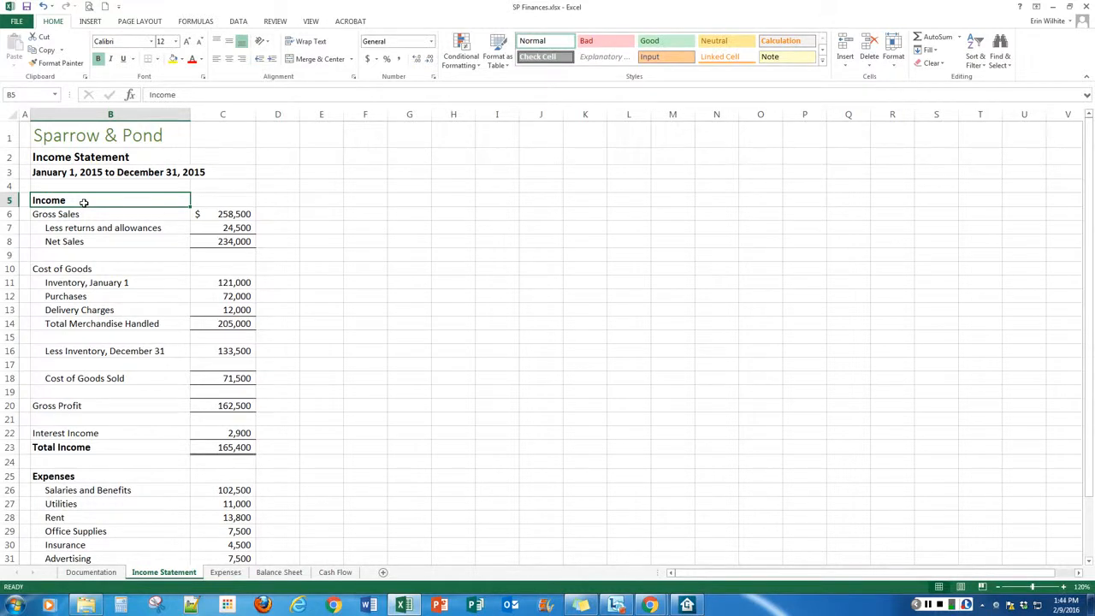
drag(84, 203, 201, 243)
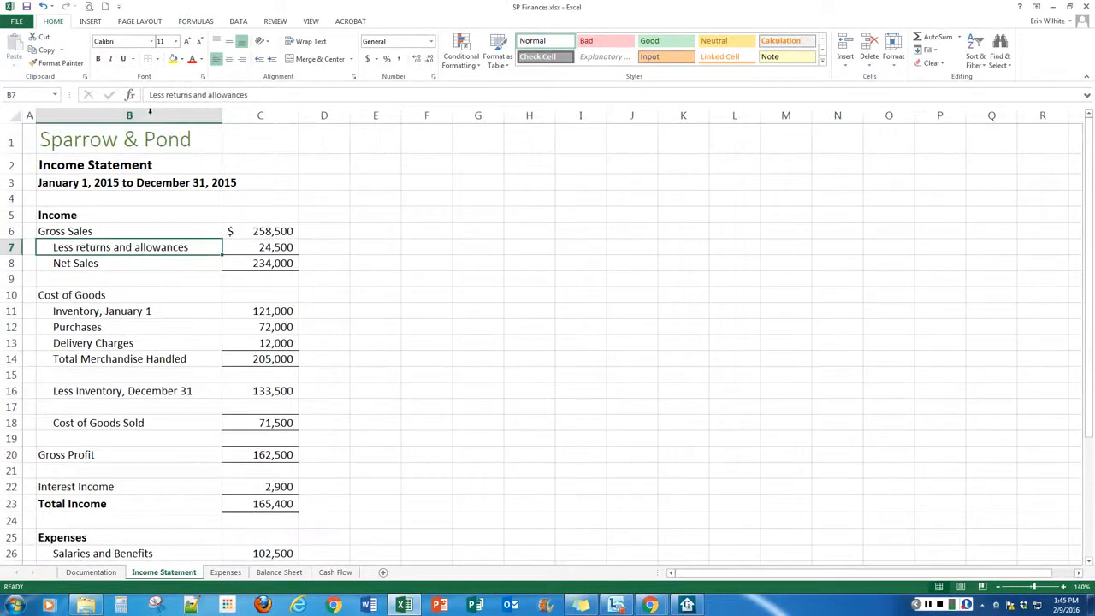
click(139, 214)
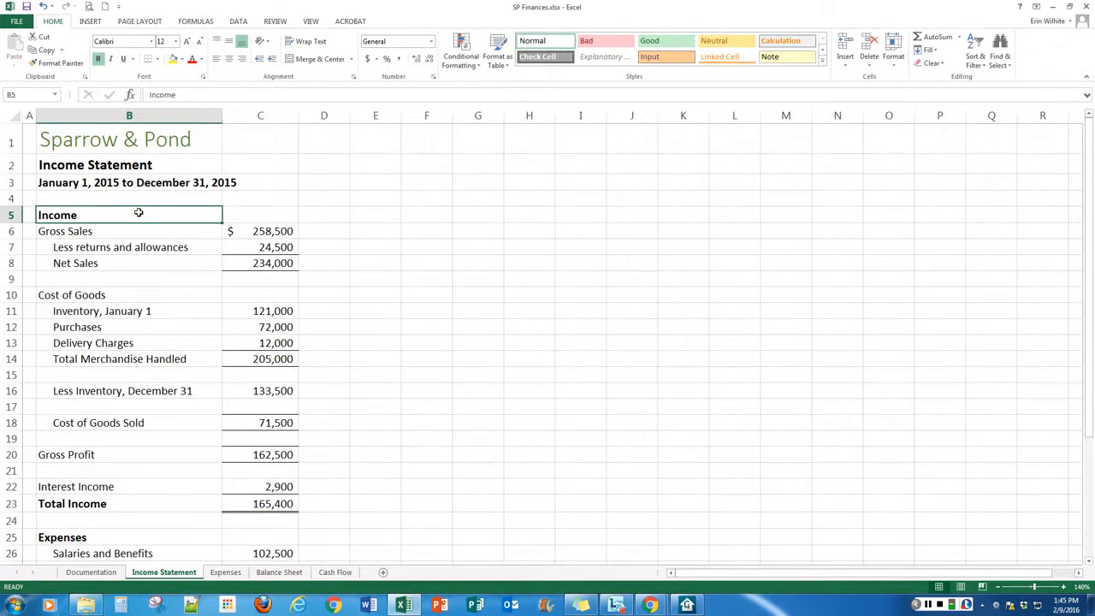
shift+click(253, 262)
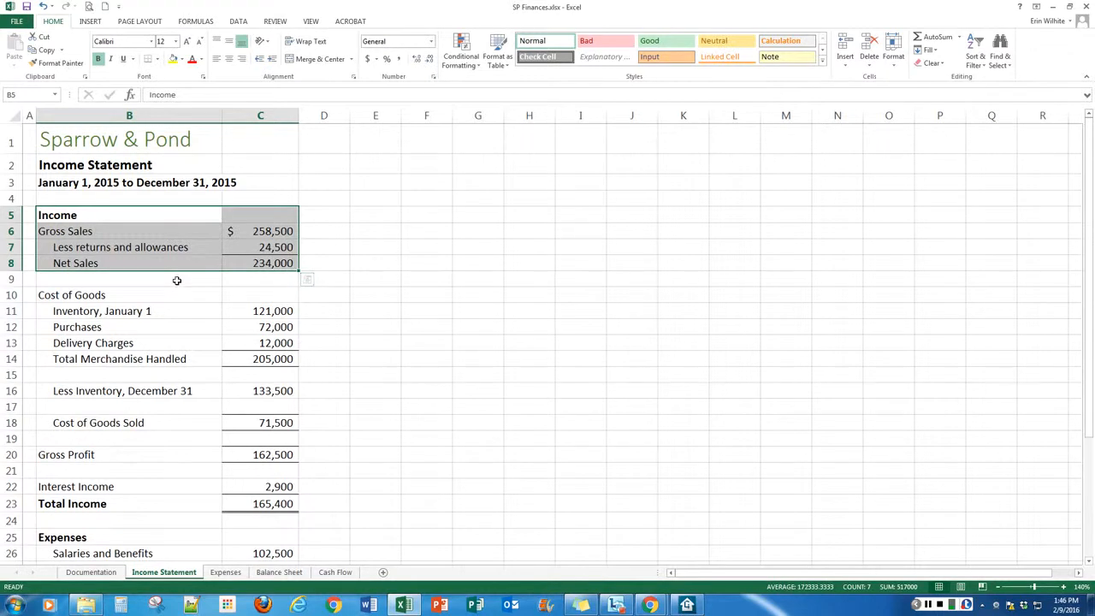
ctrl+click(128, 294)
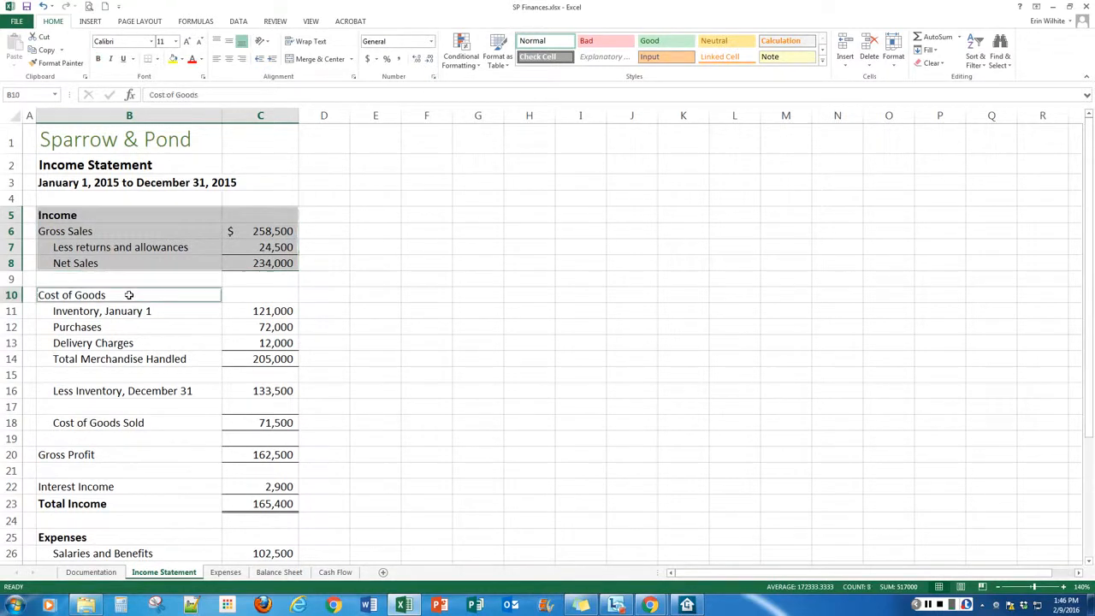
ctrl+click(108, 359)
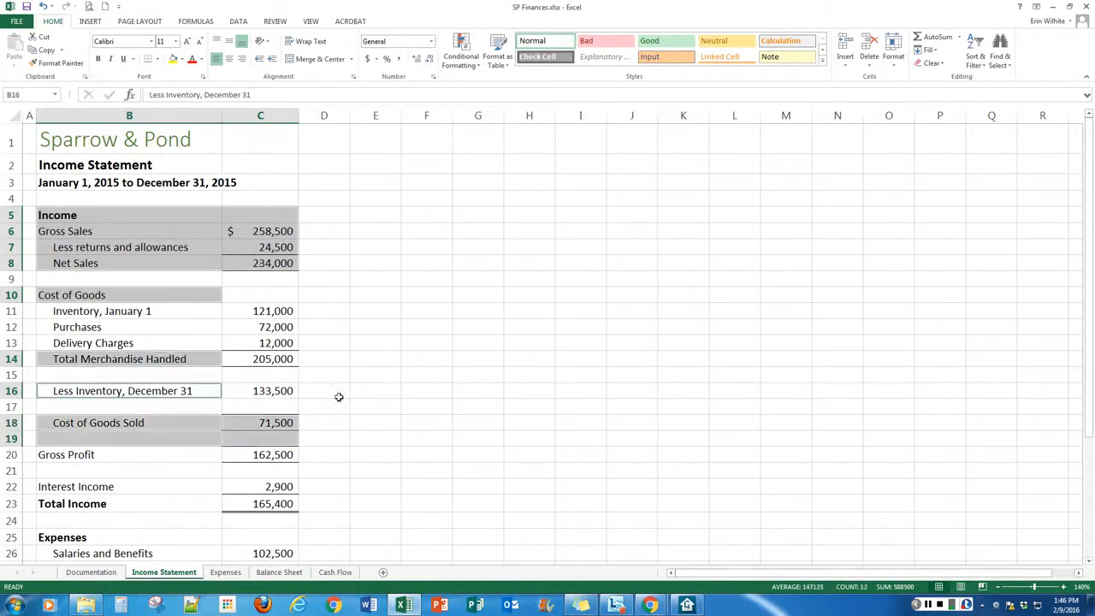
Clear the selection by making cell A1 active, and close the SP Finances workbook.
click(28, 134)
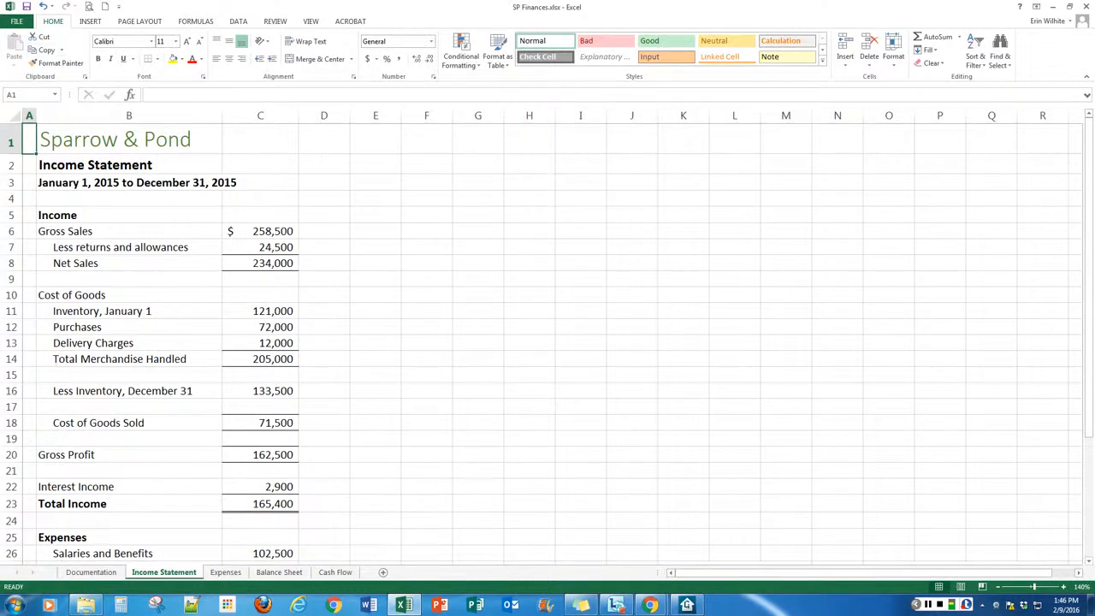
key(alt+f)
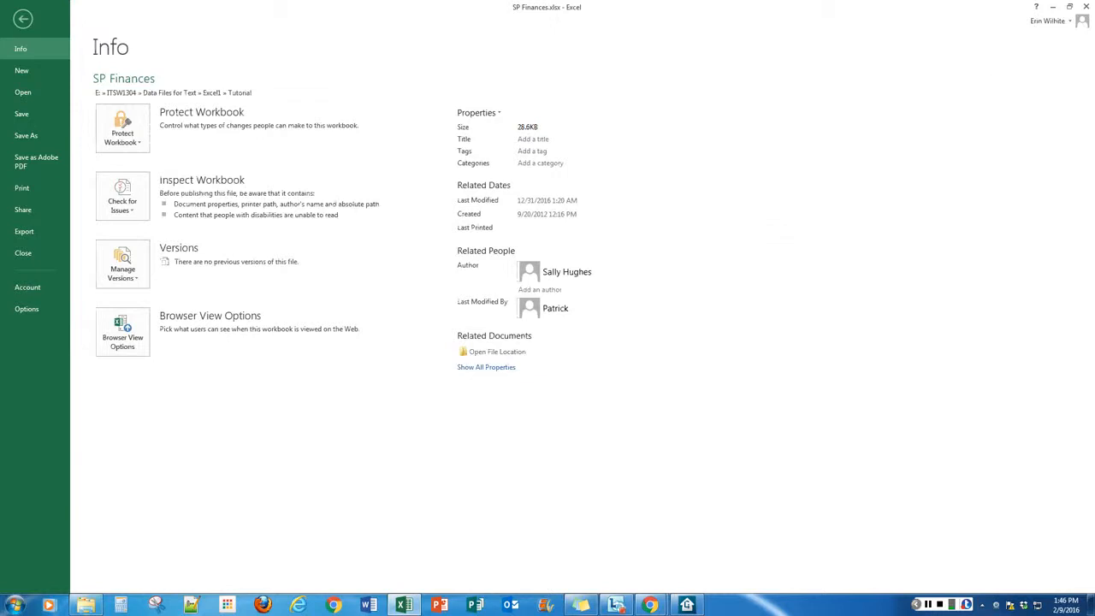
click(23, 252)
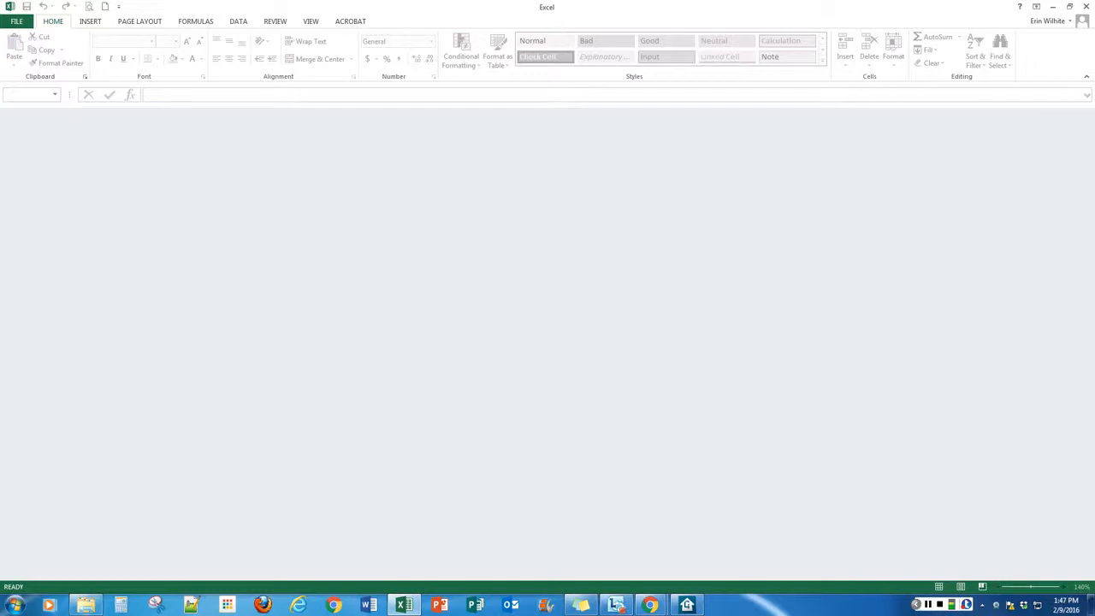
Create a new blank workbook and zoom its worksheet to 200%.
click(16, 22)
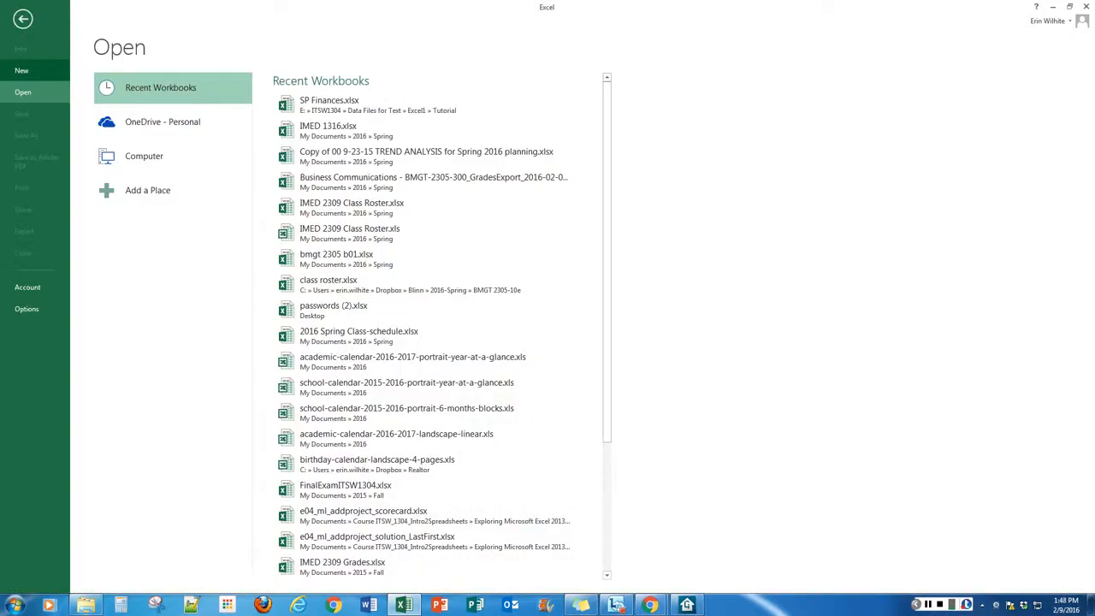
click(22, 70)
click(146, 197)
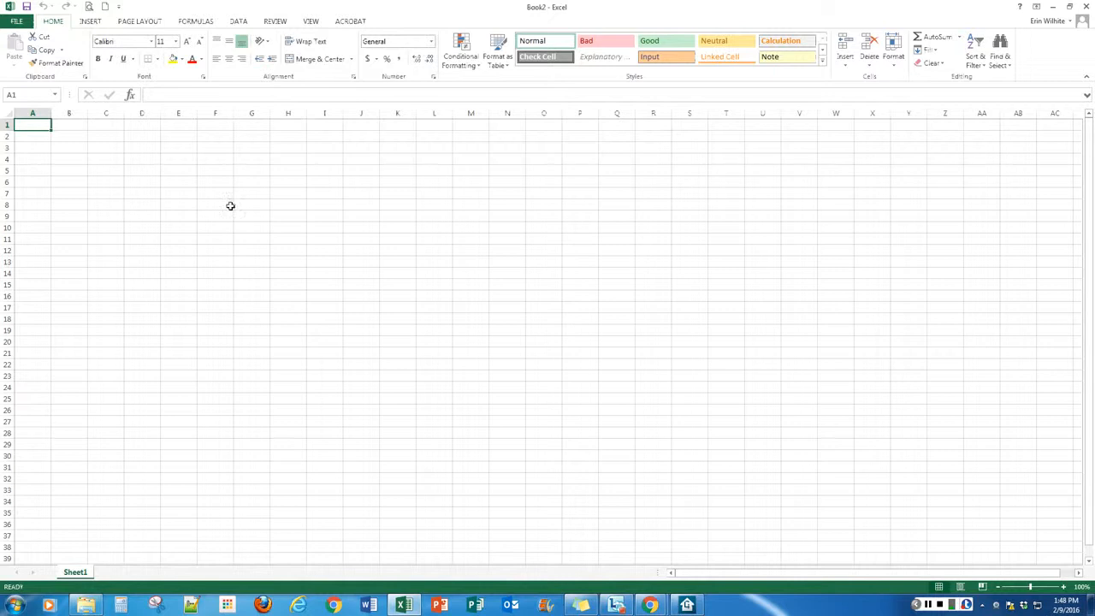
ctrl+scroll(258, 208, up, 7)
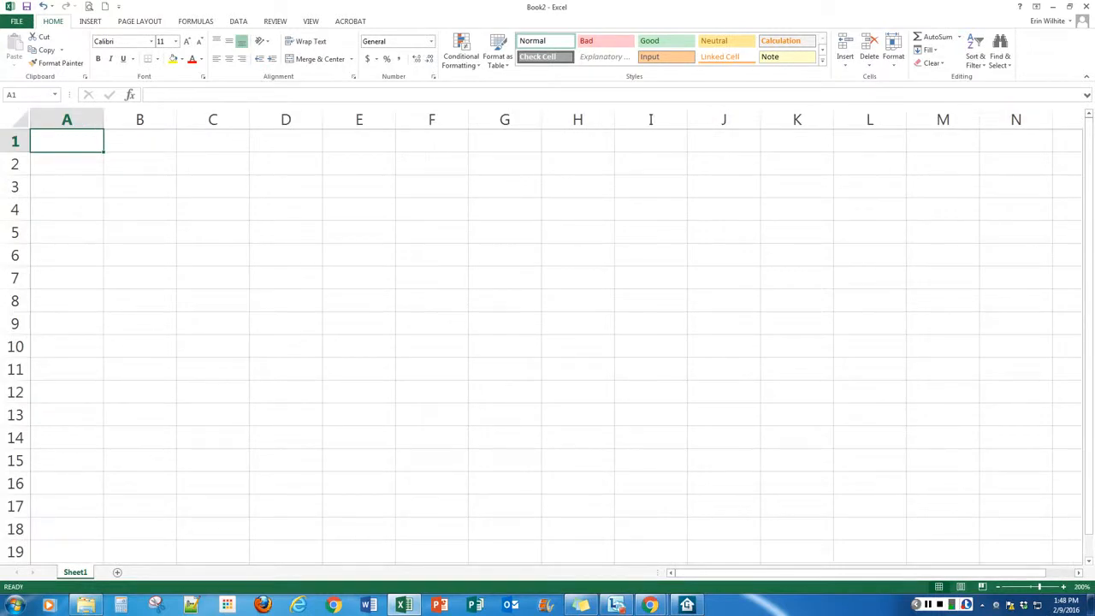
Rename Sheet1 as Customer Order and insert a new worksheet after it.
double_click(76, 572)
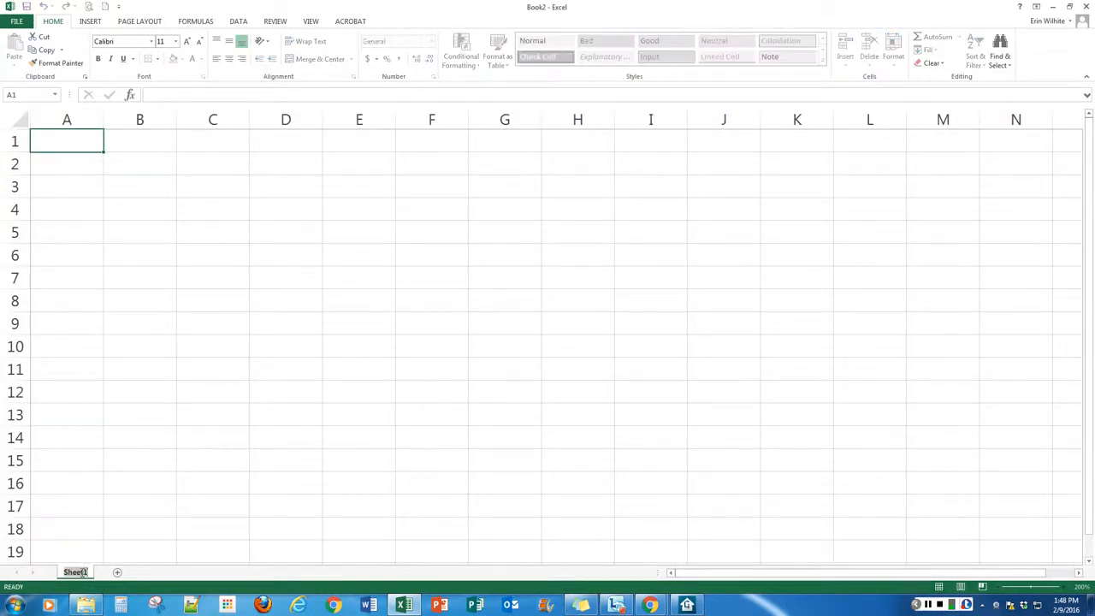
text(Customer Order)
key(Return)
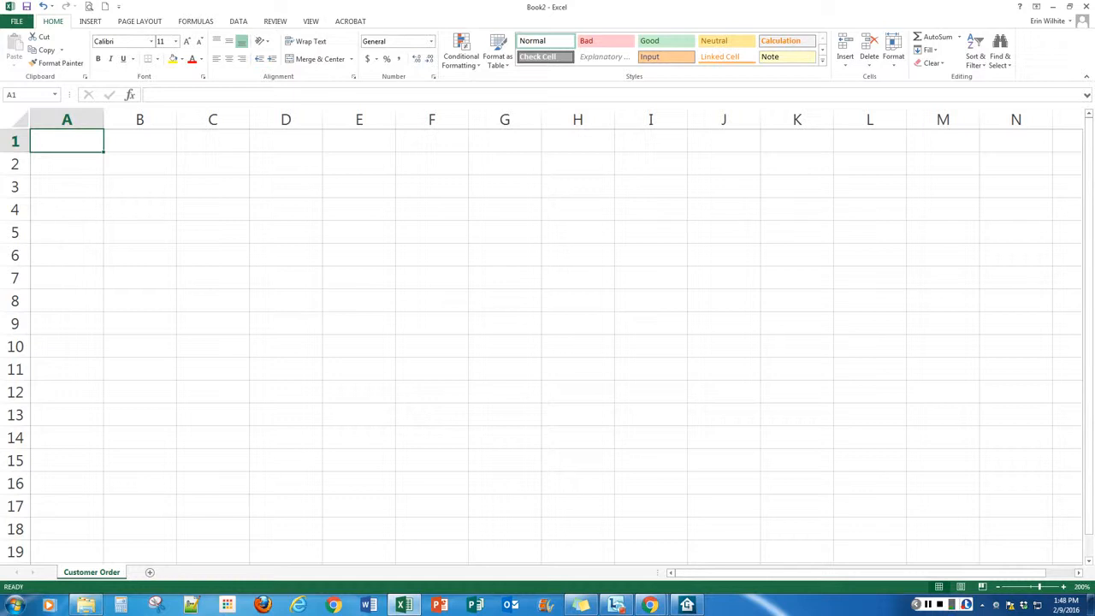
click(150, 571)
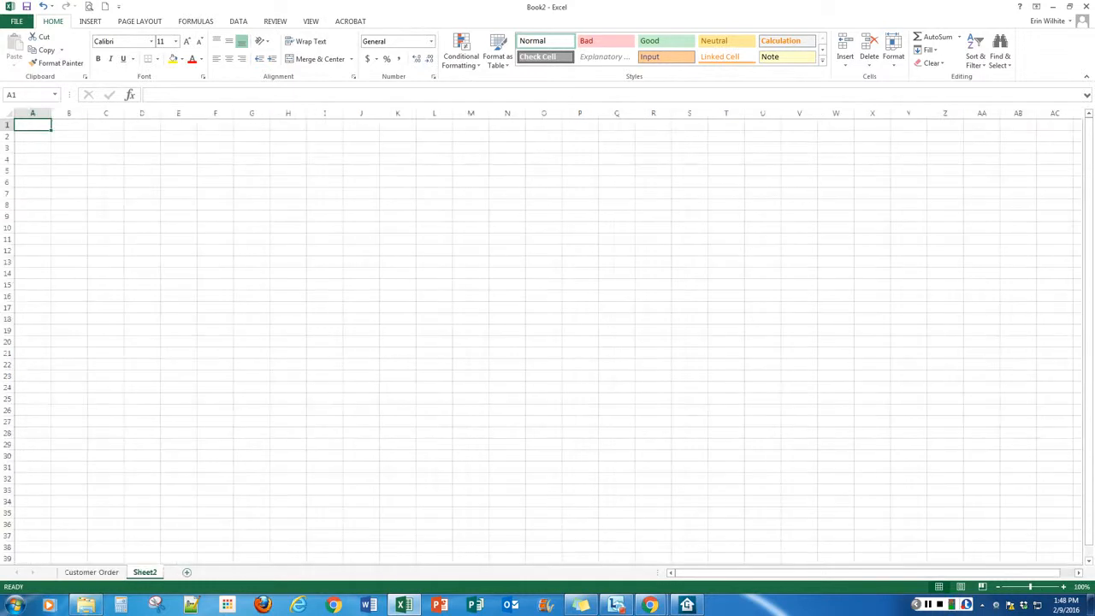
Rename Sheet2 as Documentation and insert another worksheet after it named Customer Contact.
text(Documentation)
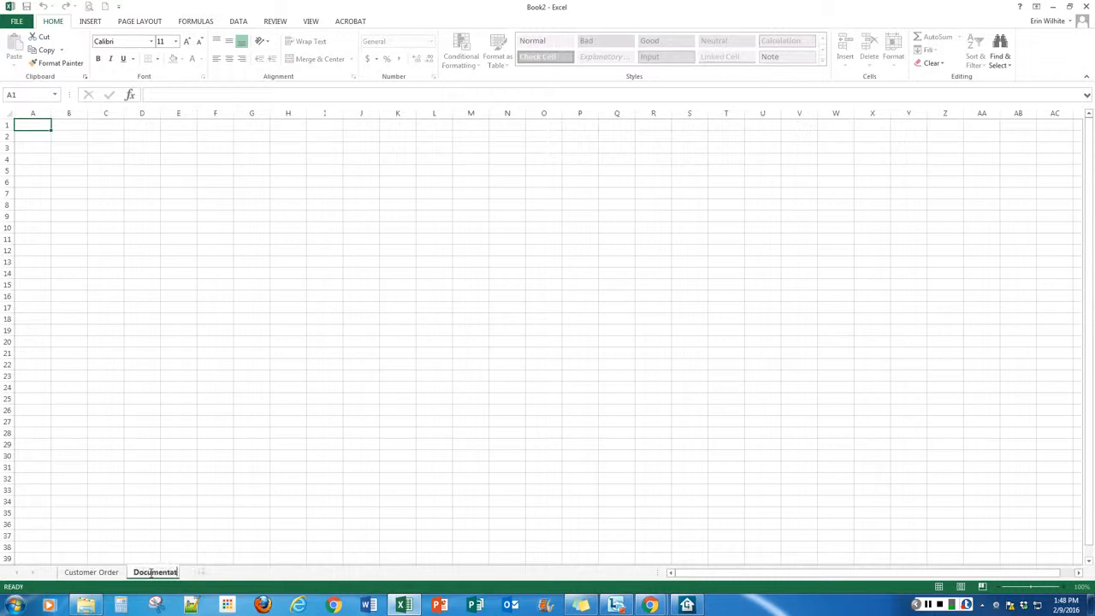
key(Return)
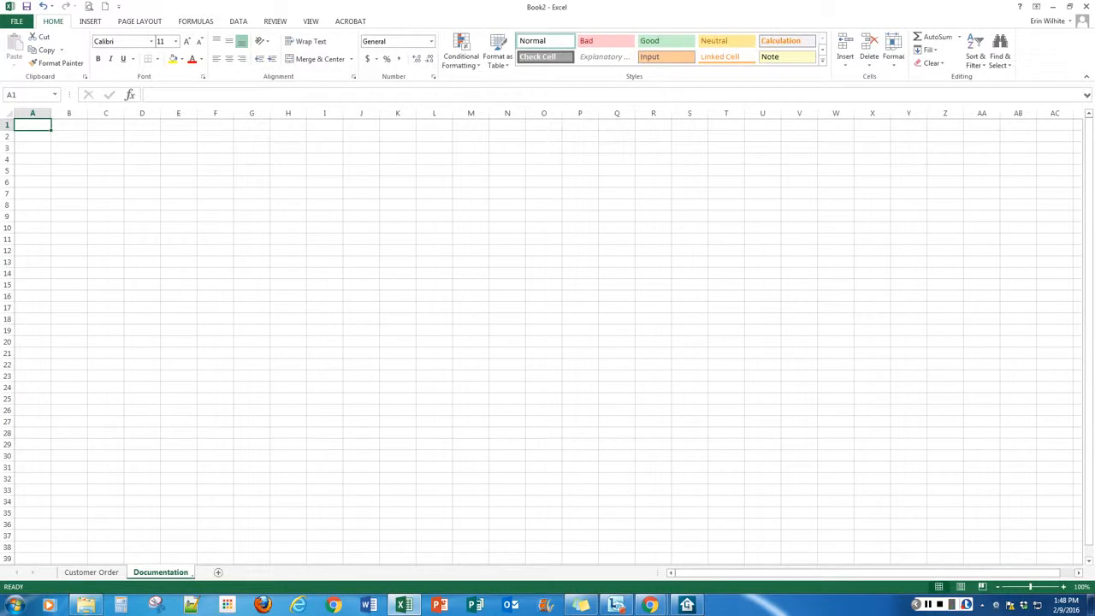
click(218, 572)
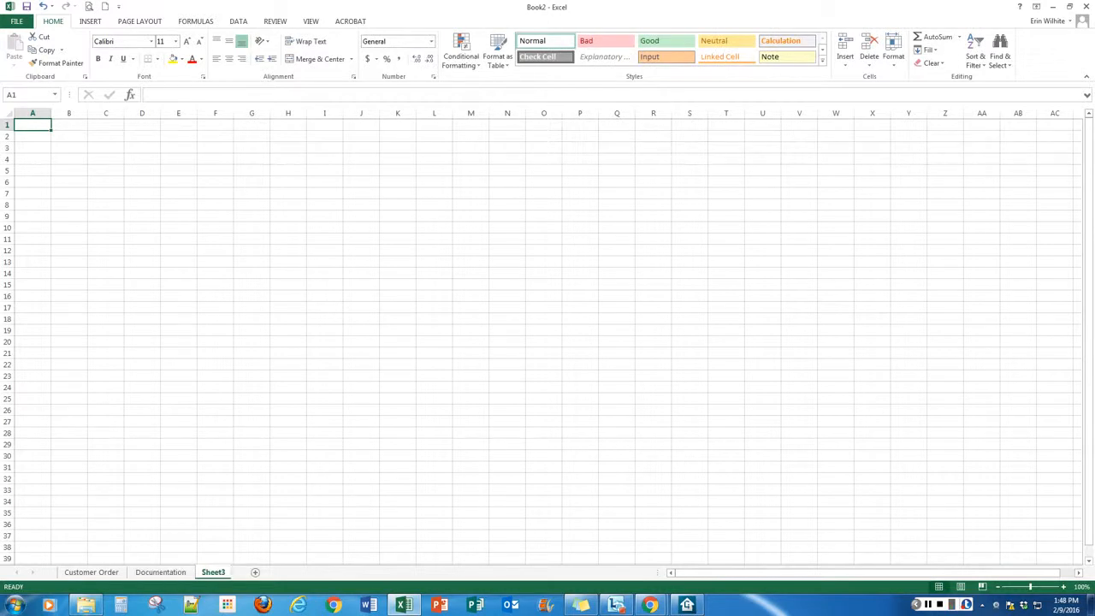
double_click(216, 572)
text(Customer Contact)
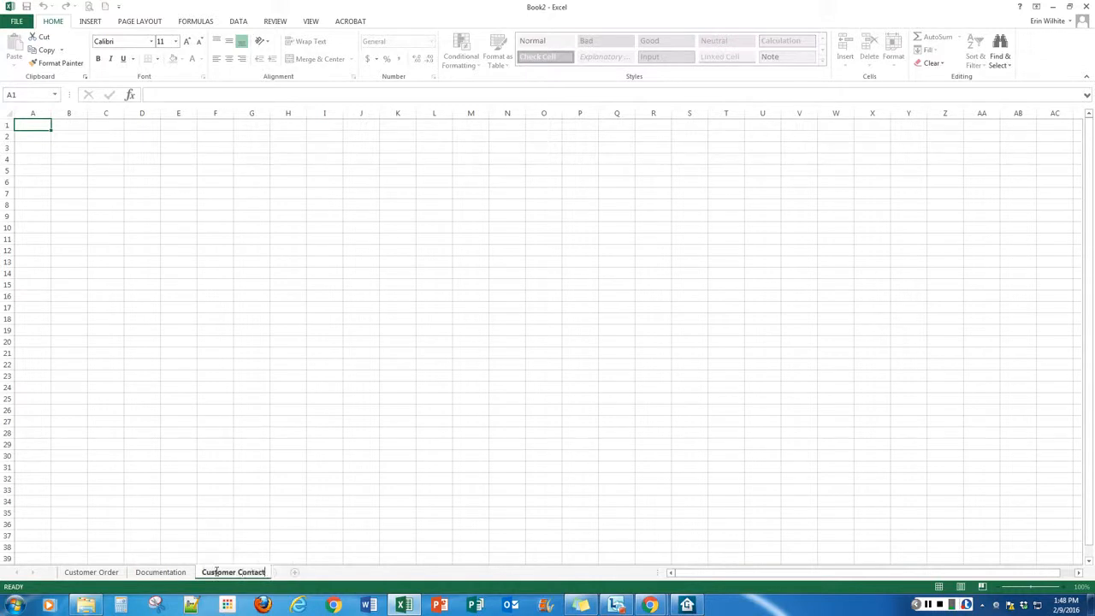
key(Return)
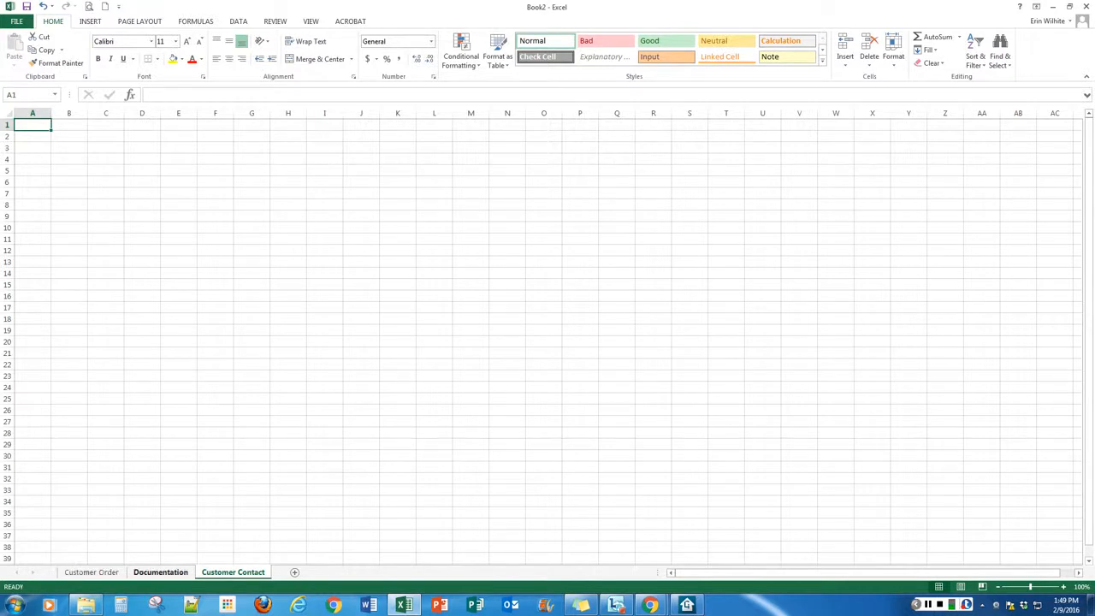
Move the Documentation sheet before Customer Order and delete the Customer Contact sheet.
click(160, 572)
drag(160, 572, 151, 567)
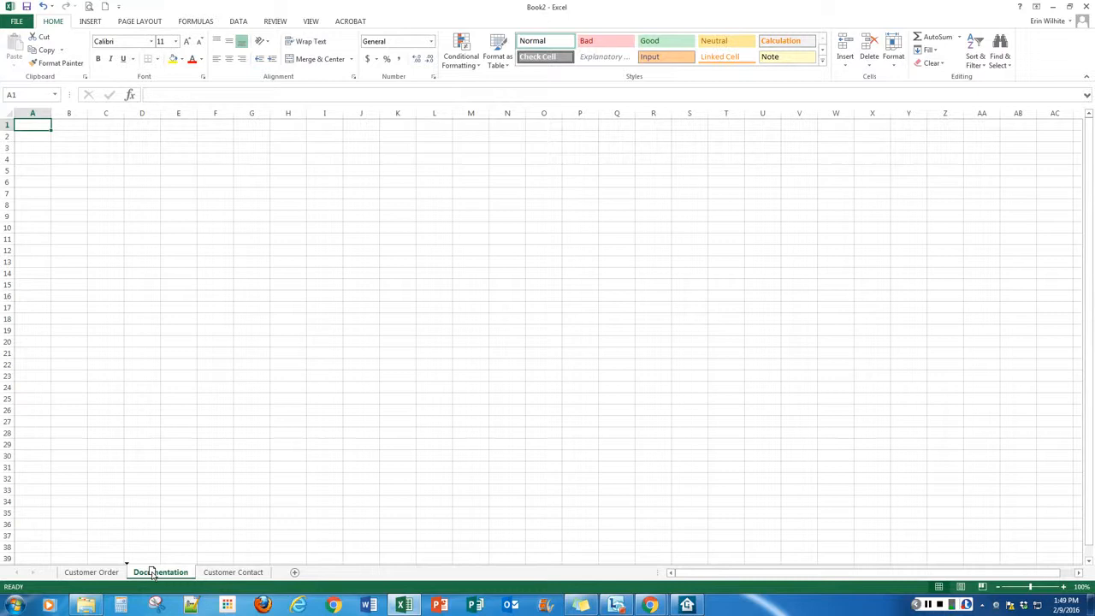
drag(151, 570, 58, 575)
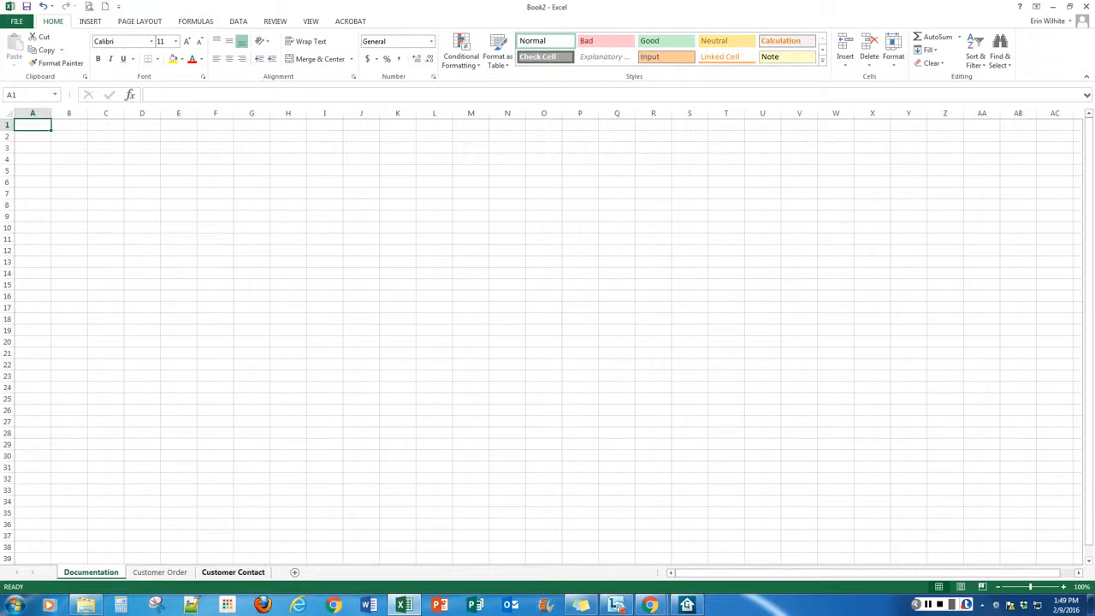
right_click(244, 573)
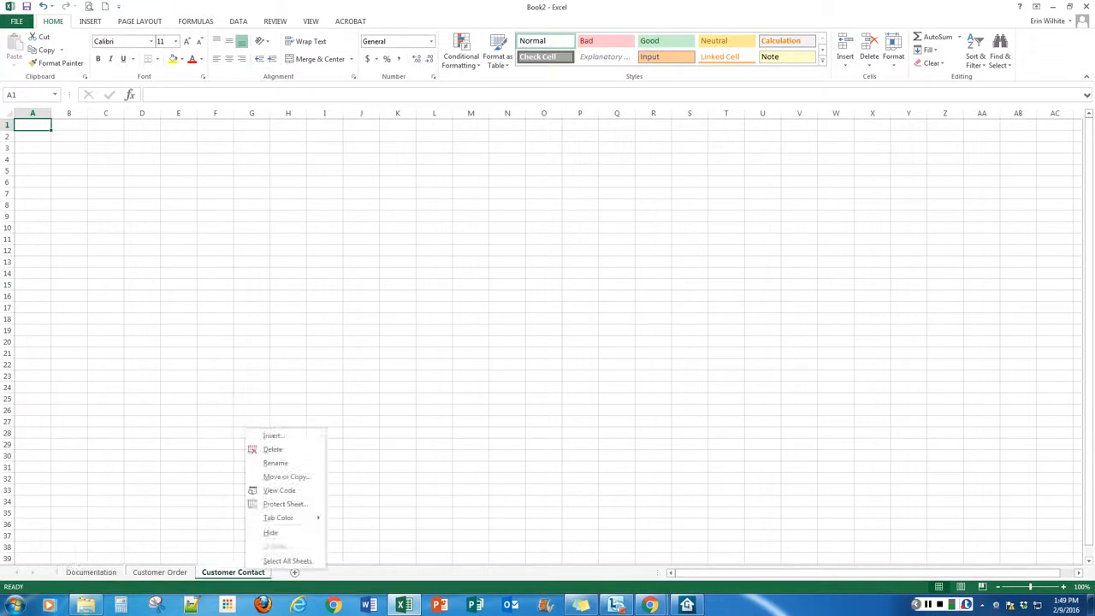
click(272, 450)
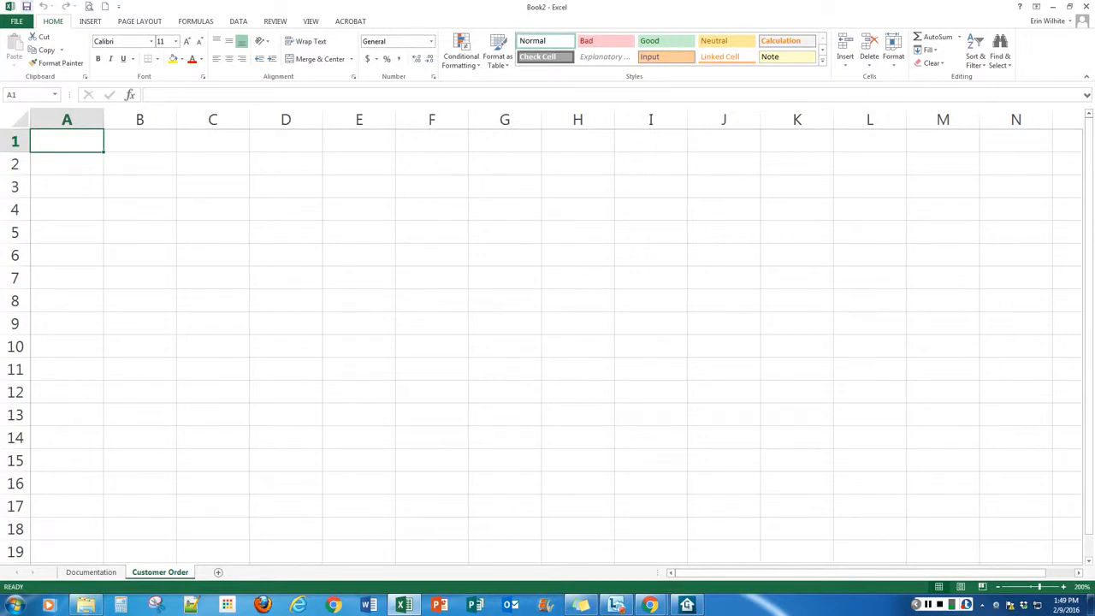
Save the workbook as SP Customer Order in the Excel1 Tutorial folder, keeping the Excel Workbook (*.xlsx) file type.
click(26, 6)
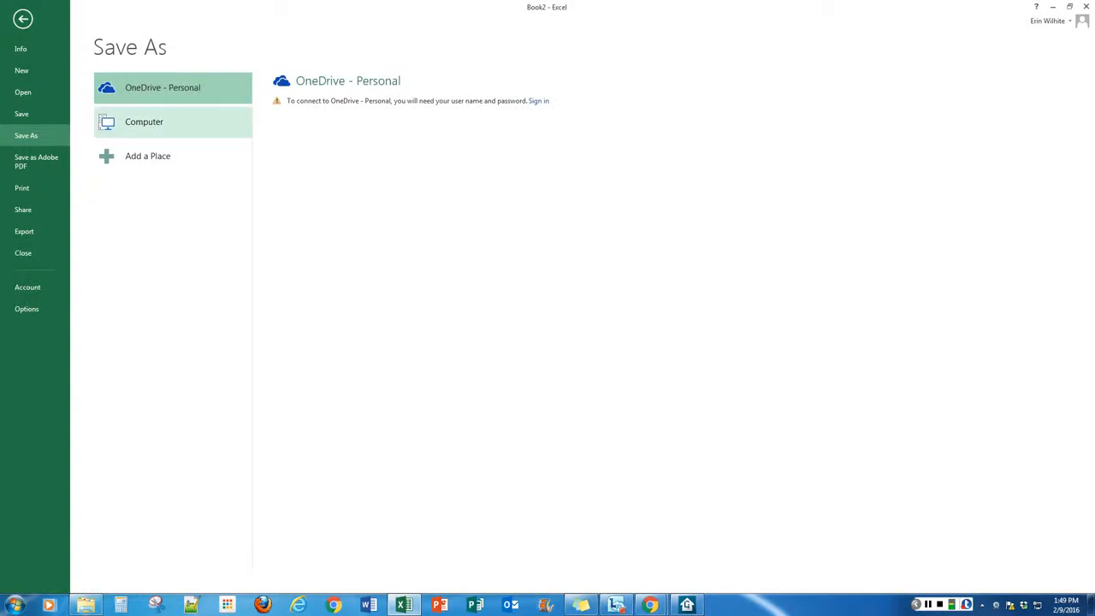
click(172, 122)
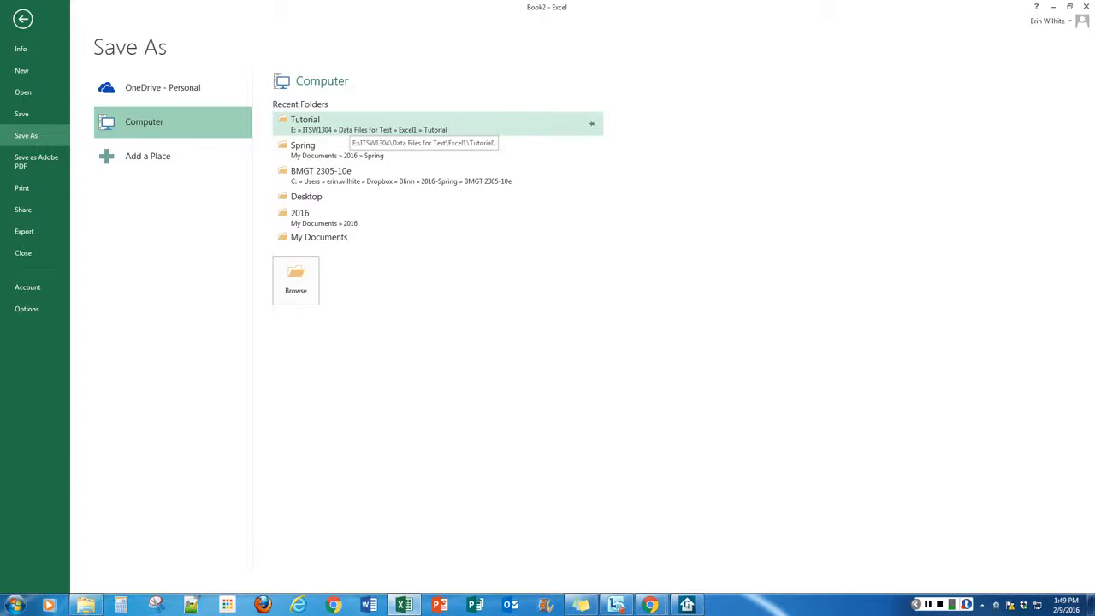
click(351, 125)
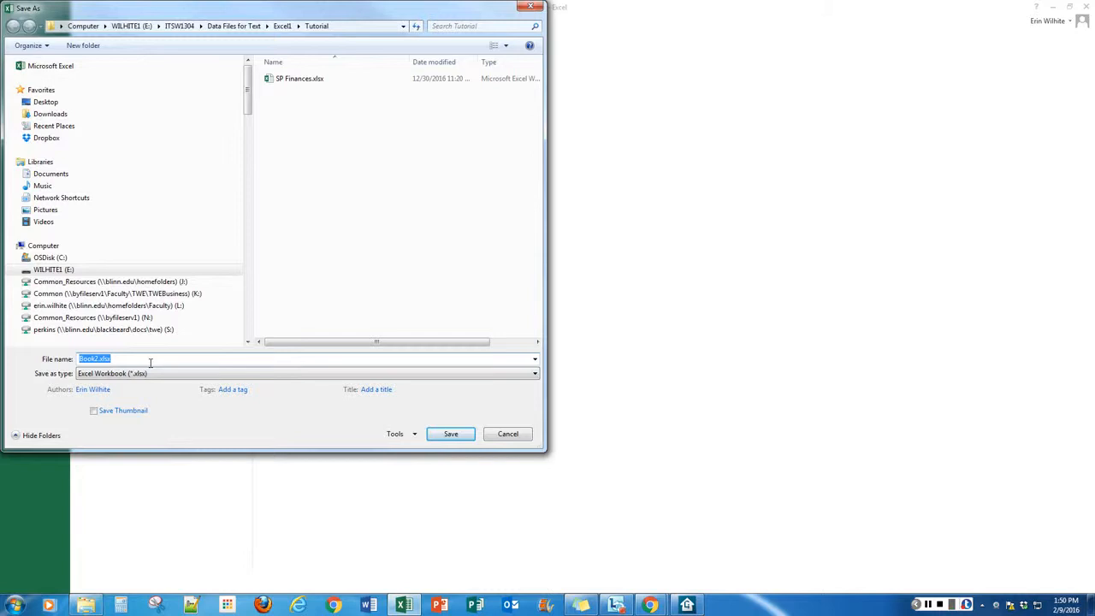
text(SP Customer Order)
key(Tab)
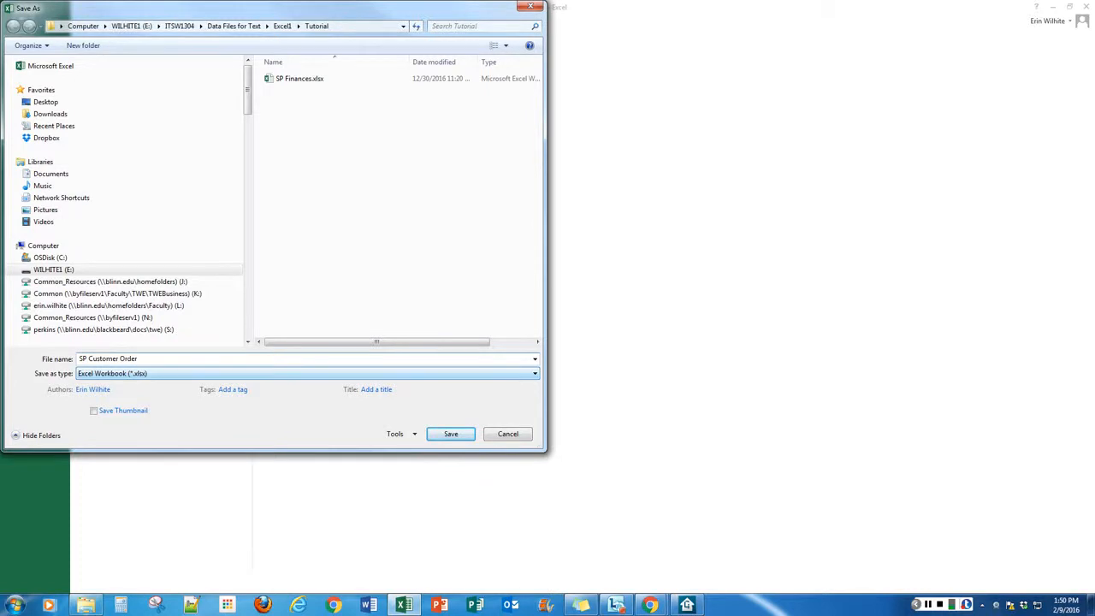
key(alt+Down)
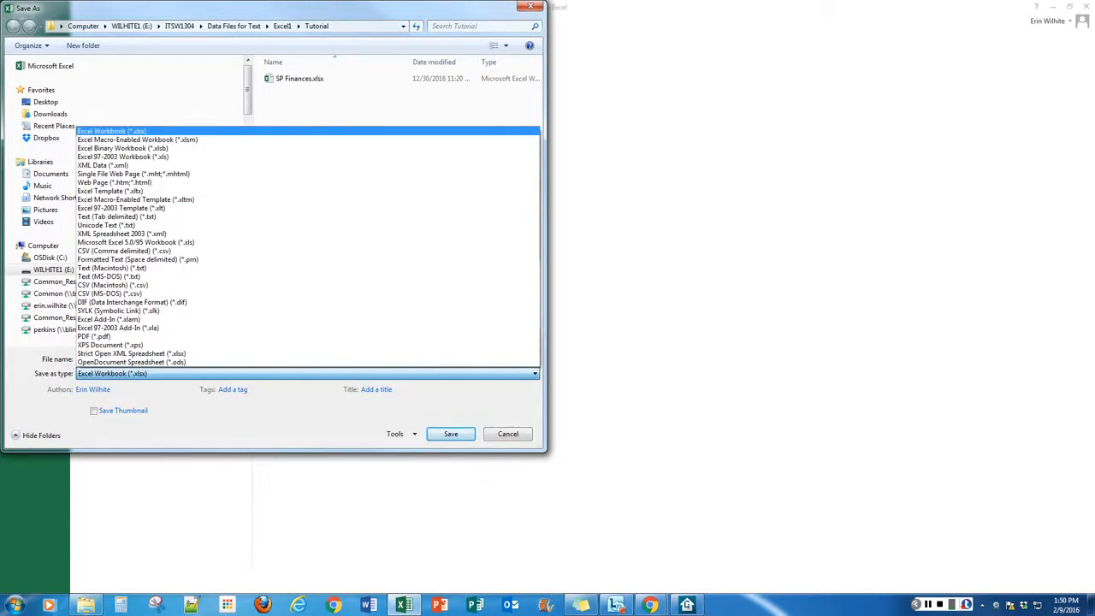
key(Escape)
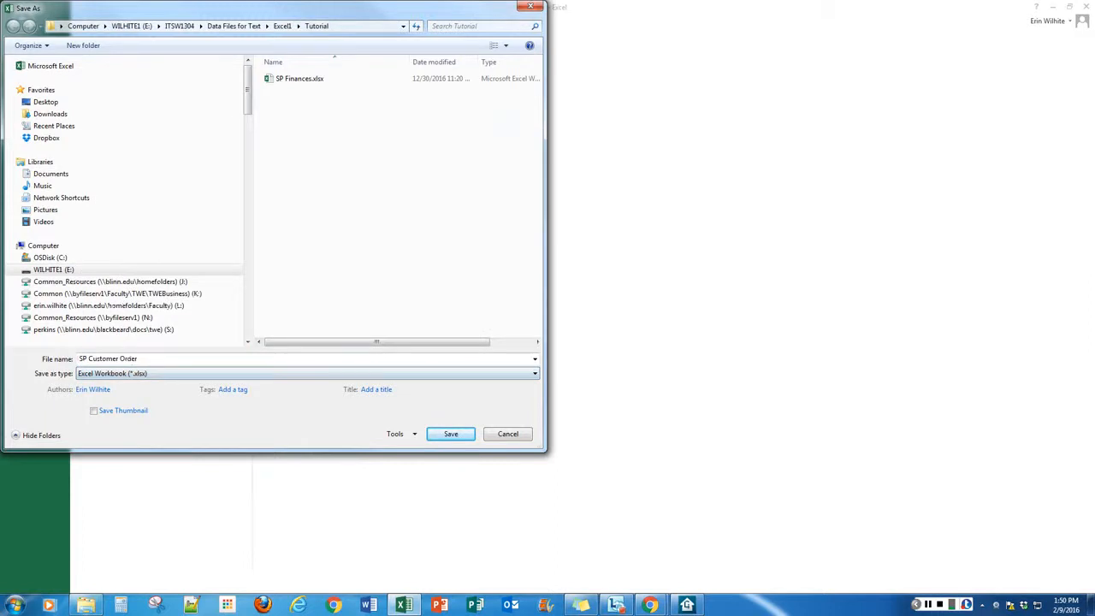
key(Return)
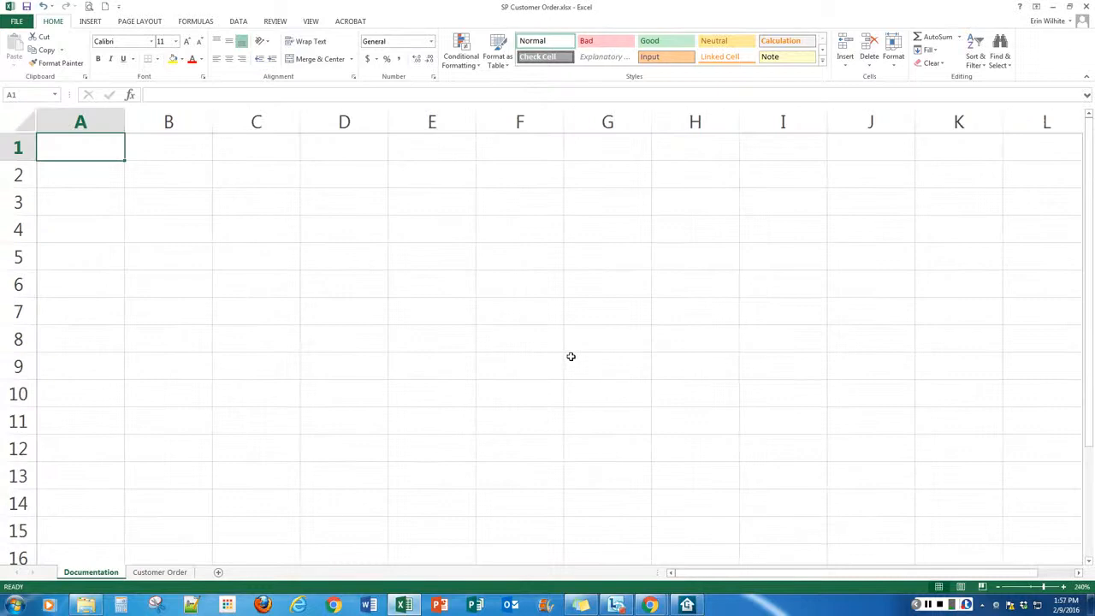
Enter the company name Sparrow and Pond in cell A1 of the Documentation sheet.
text(Spa)
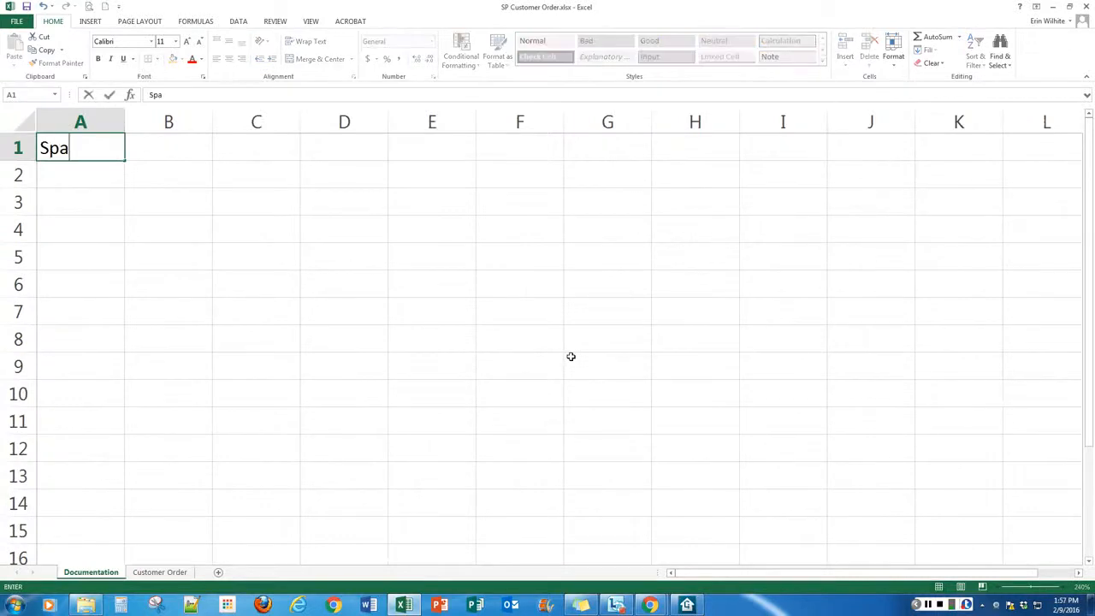
text(rrow and Pond)
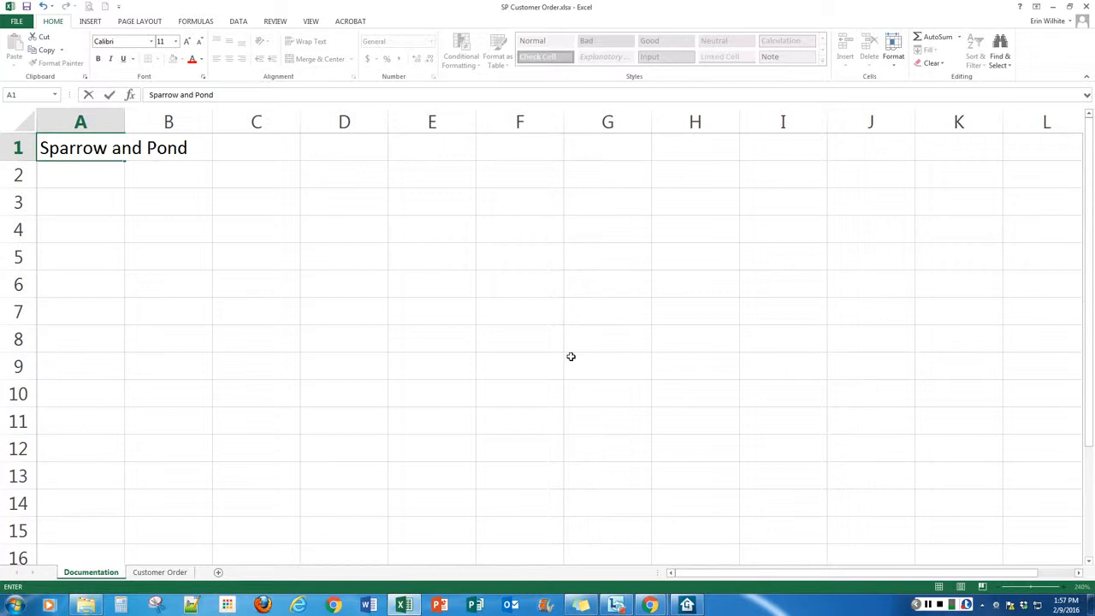
key(Return)
key(Return)
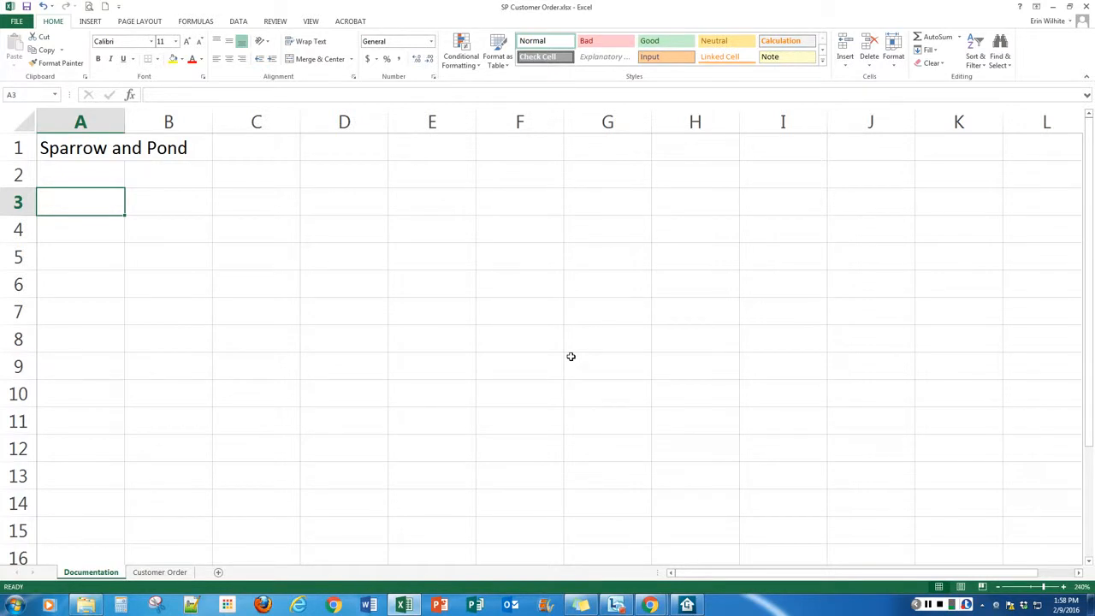
Enter the label Author in cell A3 and the author's full name in cell B3.
text(Author)
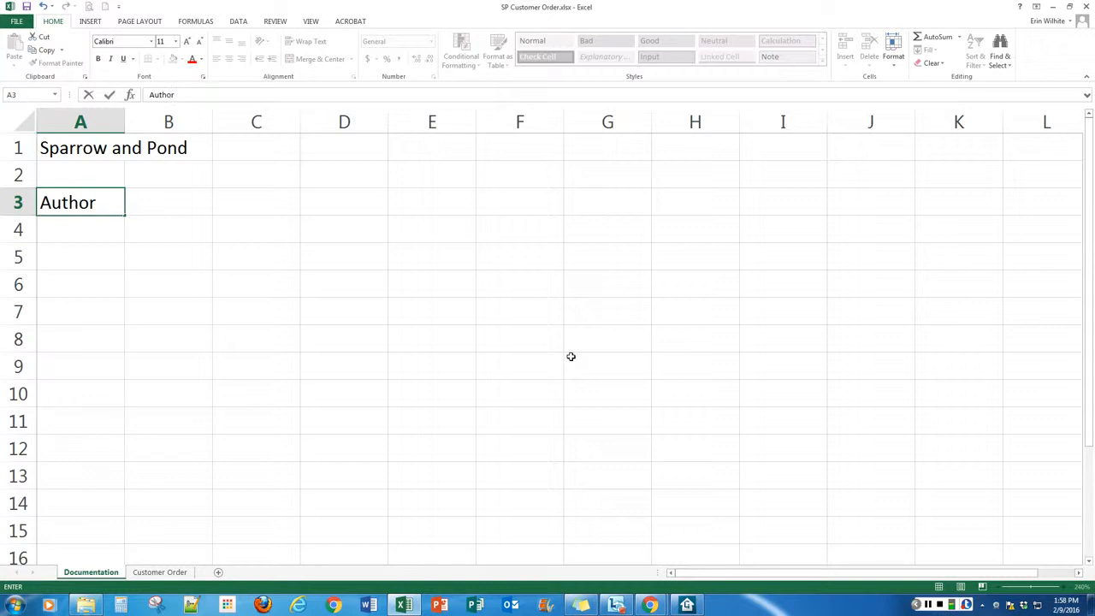
key(BackSpace)
key(BackSpace)
key(BackSpace)
key(BackSpace)
key(BackSpace)
text(uthor)
key(Tab)
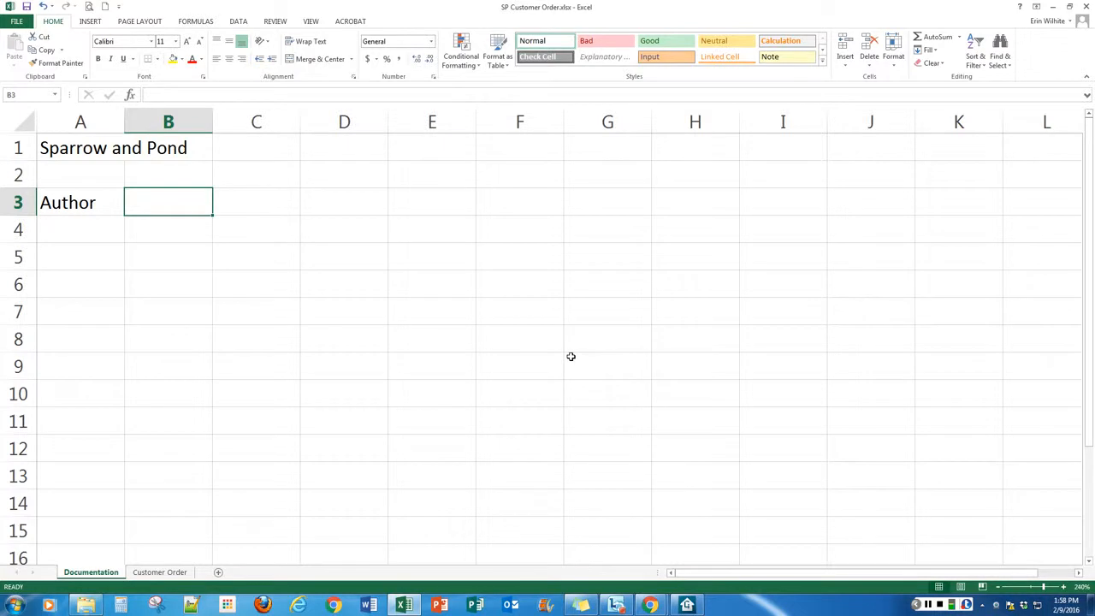
text(Erin Wilhite)
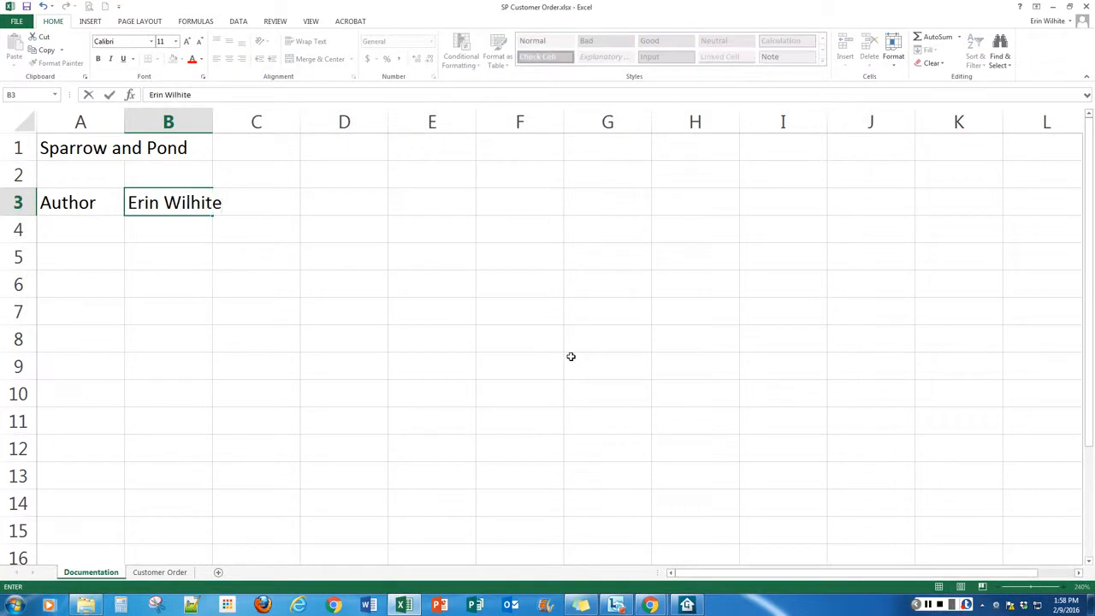
key(Return)
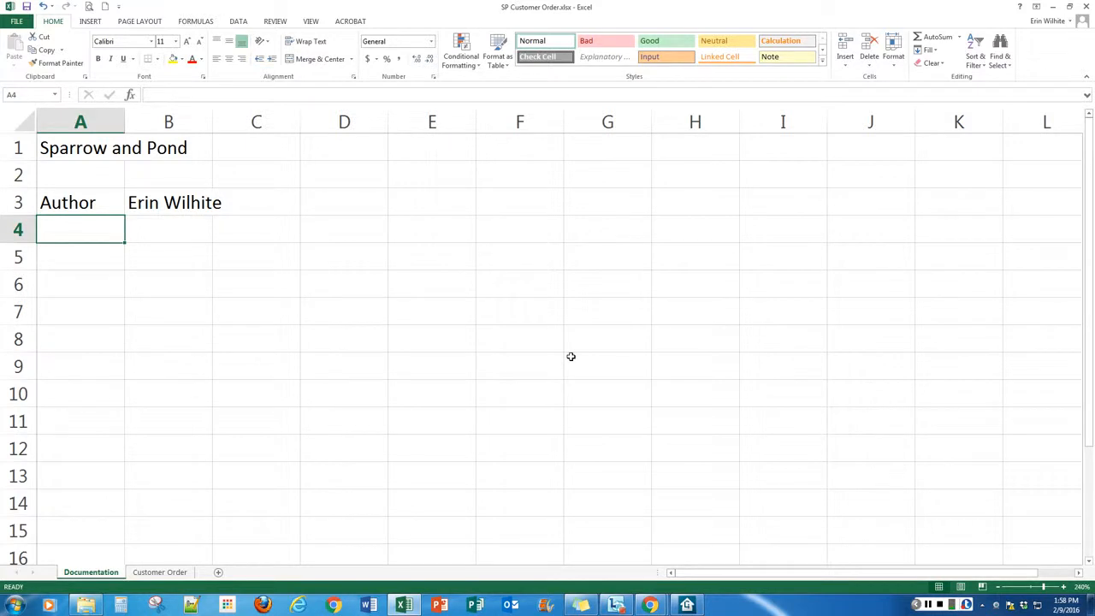
Enter the labels Date in cell A4 and Purpose in cell A5, leaving cell B4 blank.
text(ate)
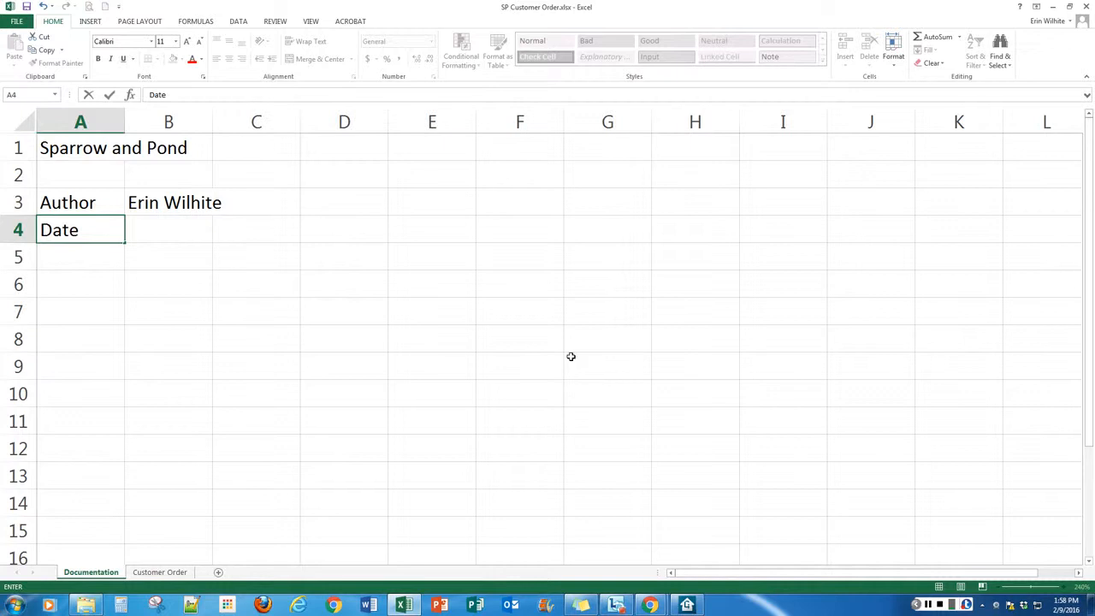
key(Tab)
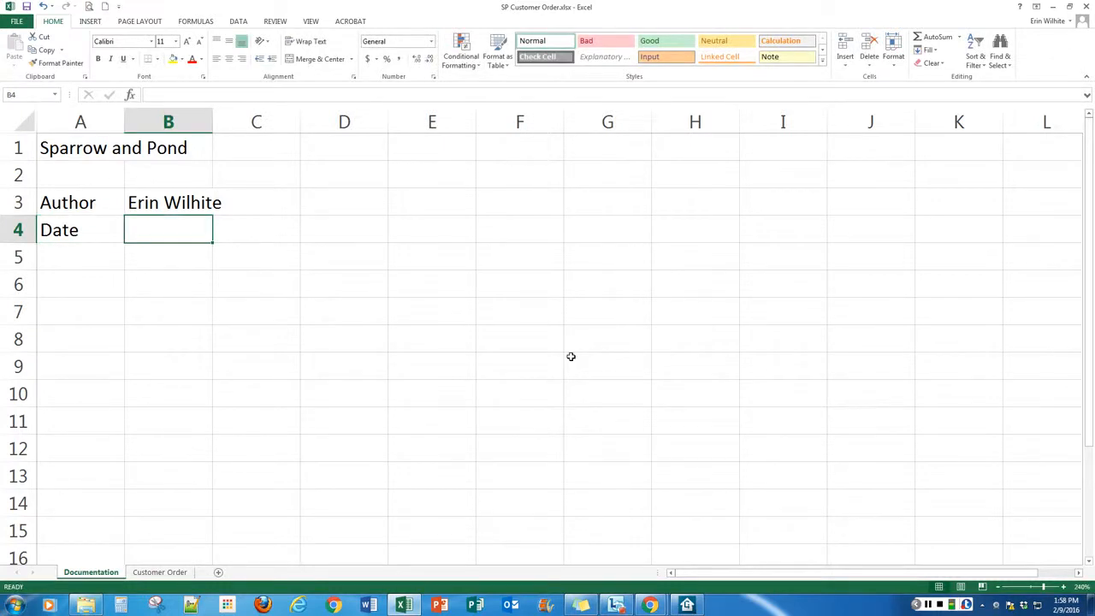
click(51, 259)
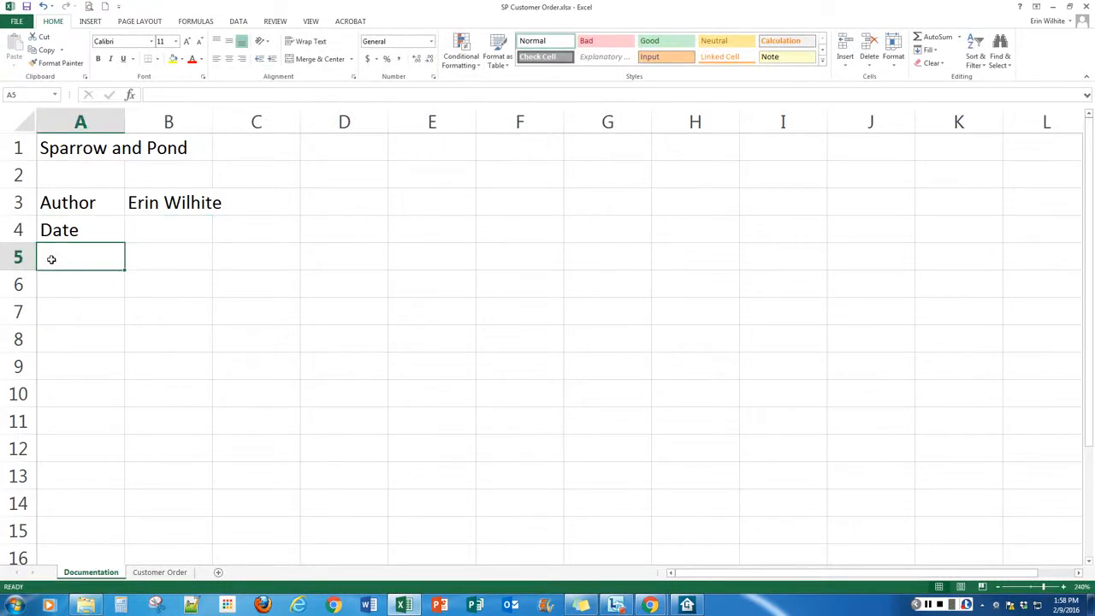
text(P)
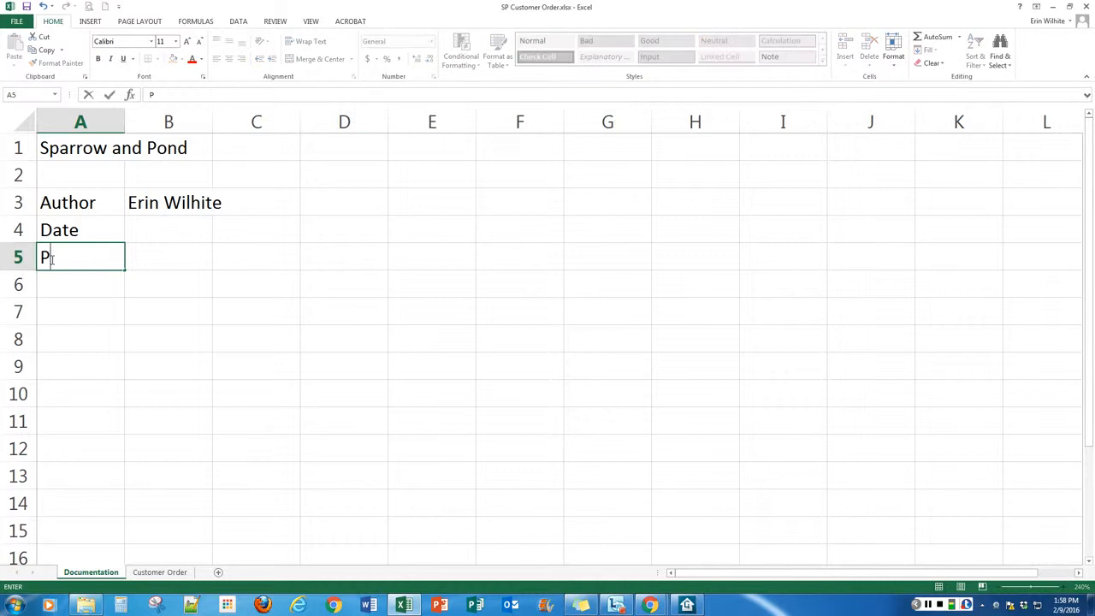
text(urpose)
key(Tab)
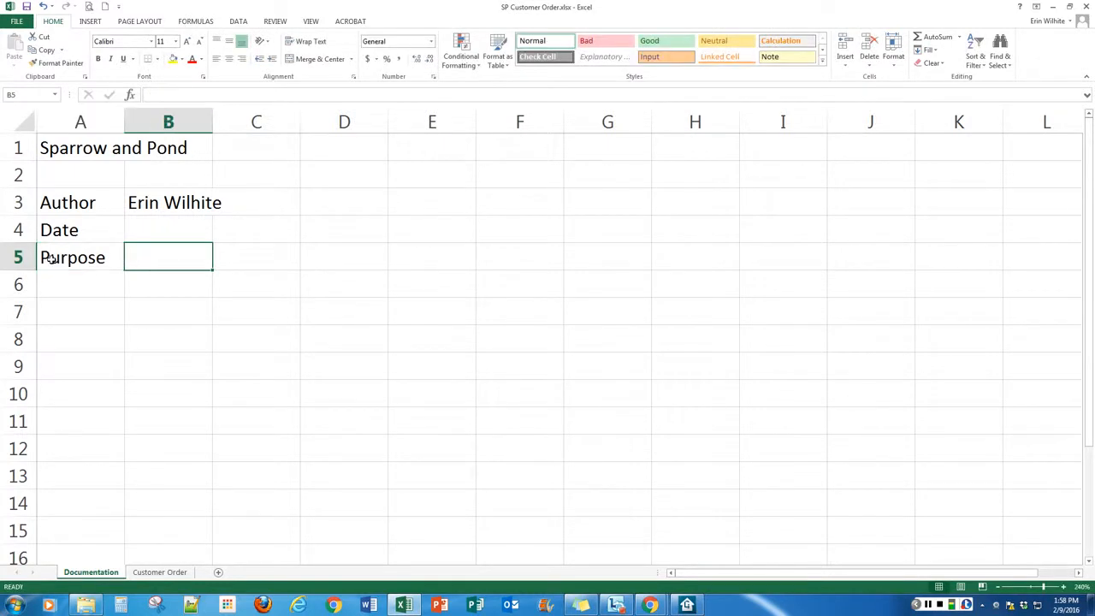
Enter "To record customer book orders" as the purpose in cell B5, and undo that entry.
text(To recoir)
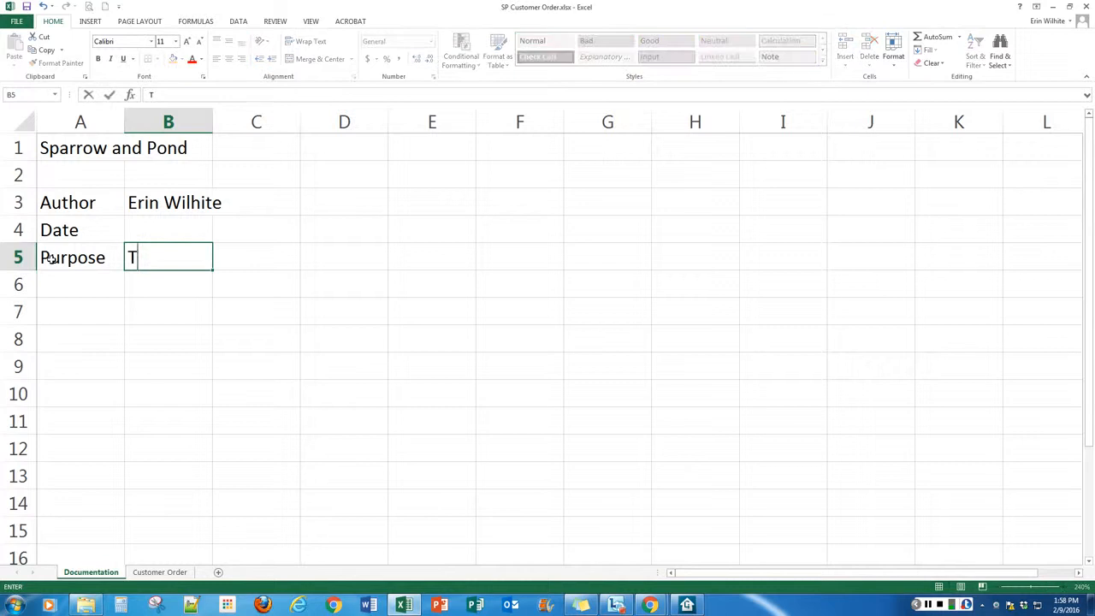
key(BackSpace)
key(BackSpace)
text(rd customer)
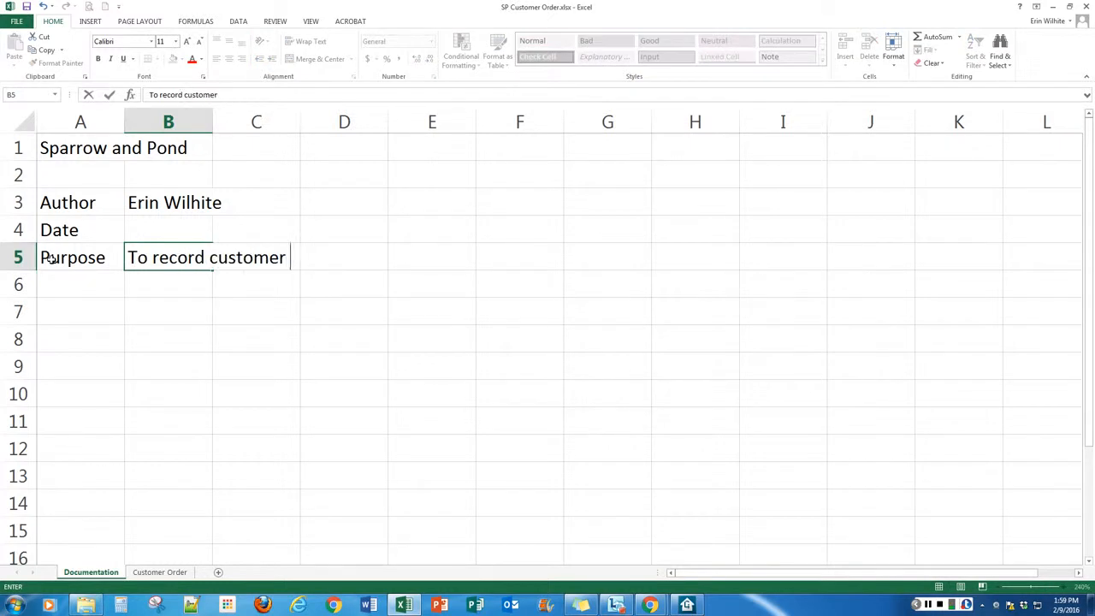
text( book orders.)
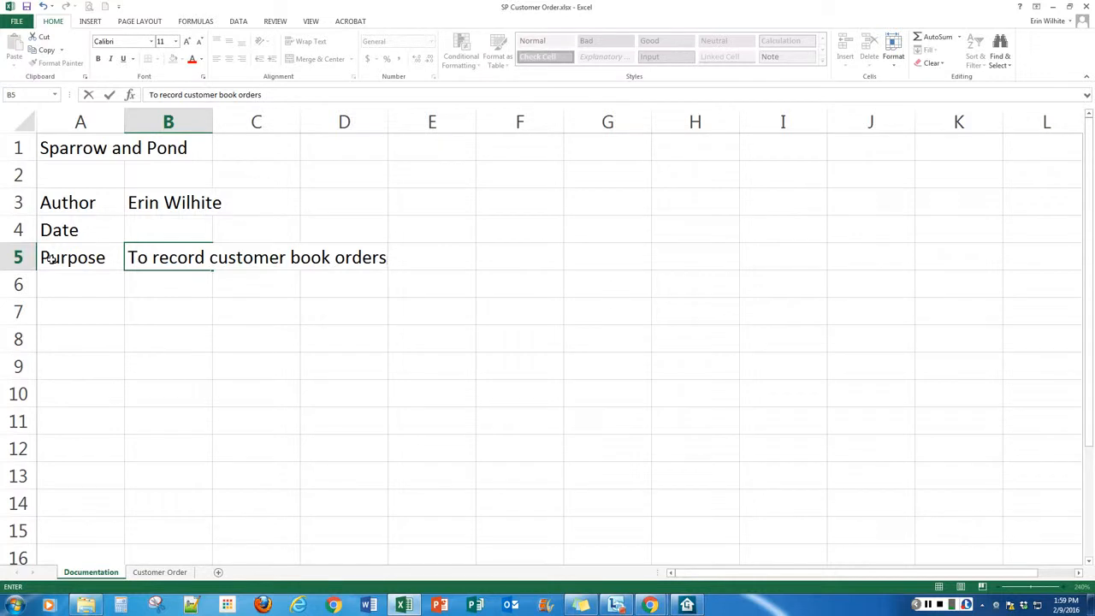
key(Return)
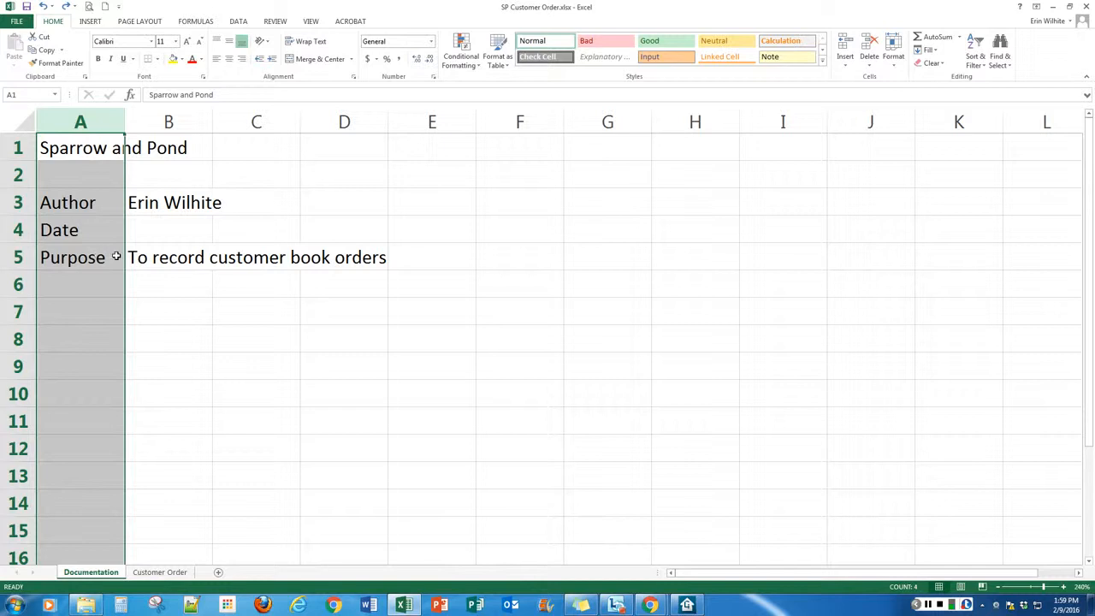
key(ctrl+z)
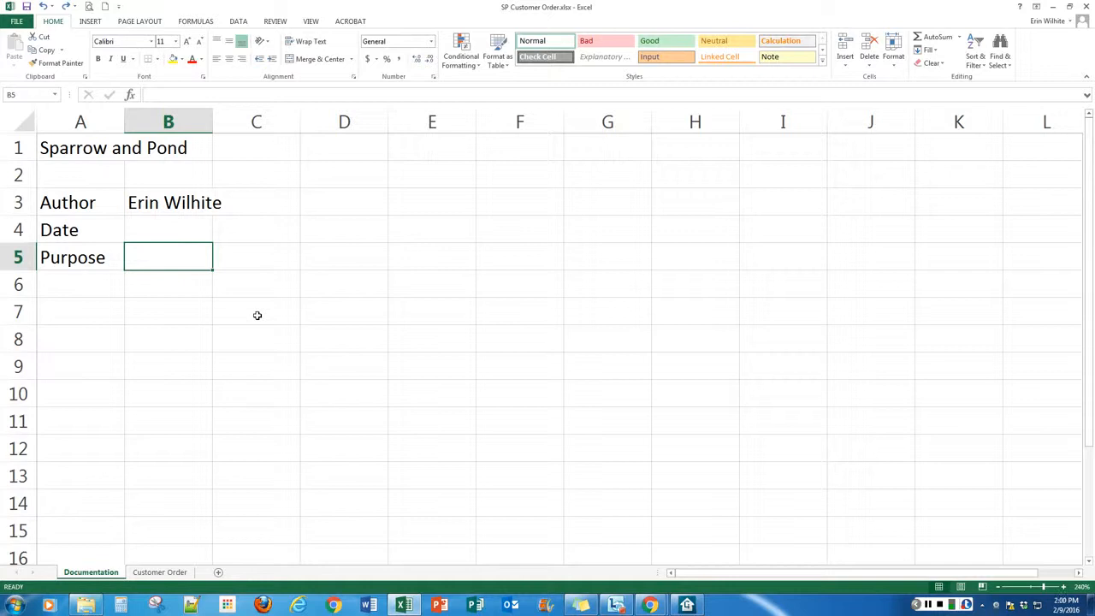
Enter the purpose "To record book orders from a Sparrow & Pond customer" in cell B5.
text(To record book orders from a Sparrow & Pond customer)
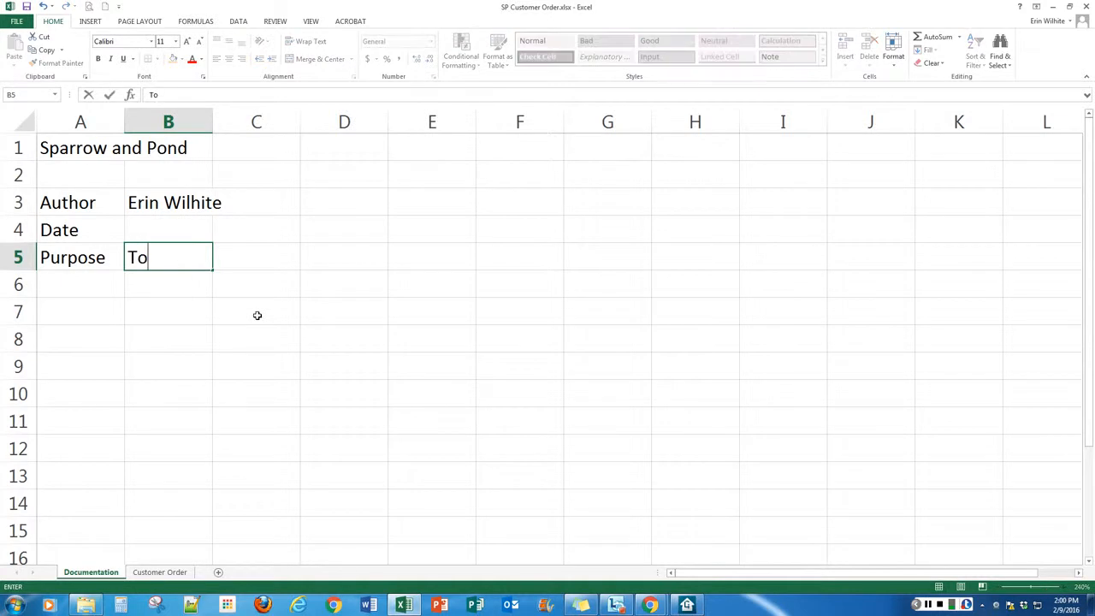
key(Return)
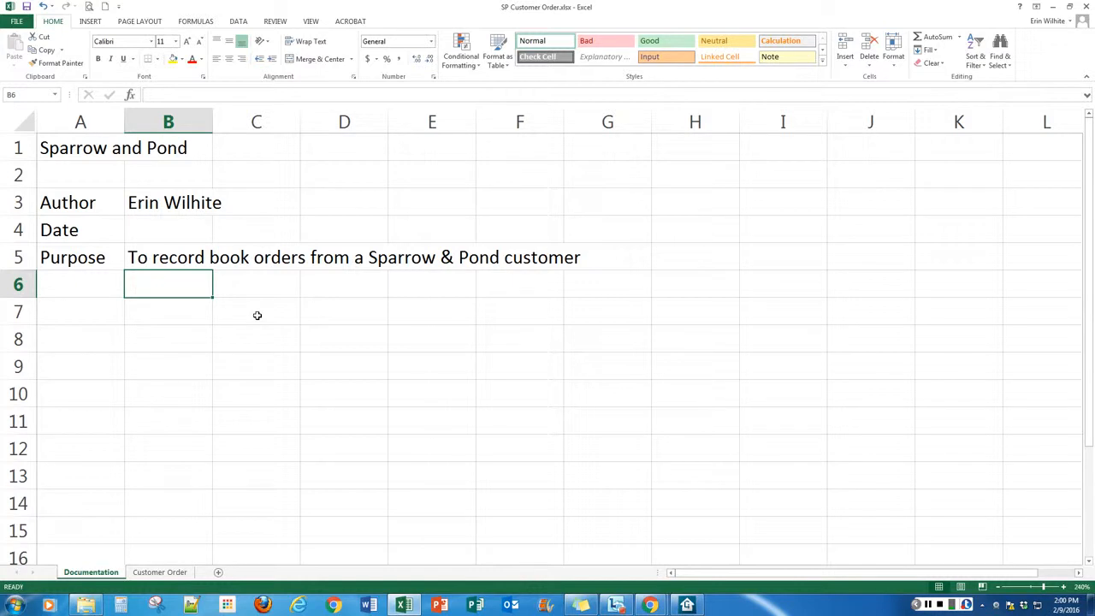
Edit the company name in cell A1 of the Documentation sheet to read "Sparrow & Pond".
click(84, 159)
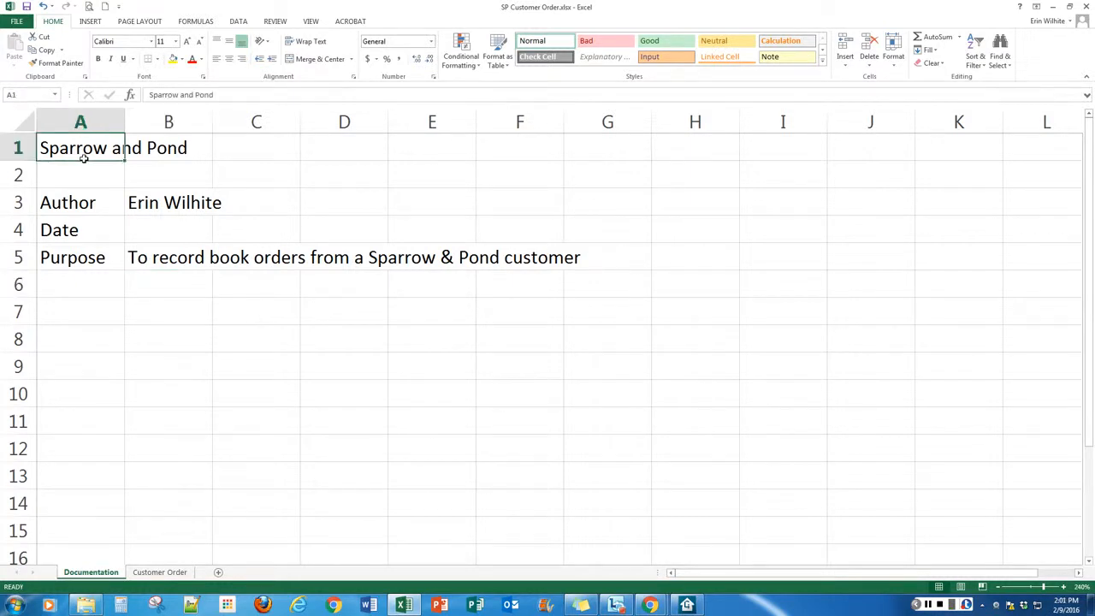
double_click(84, 151)
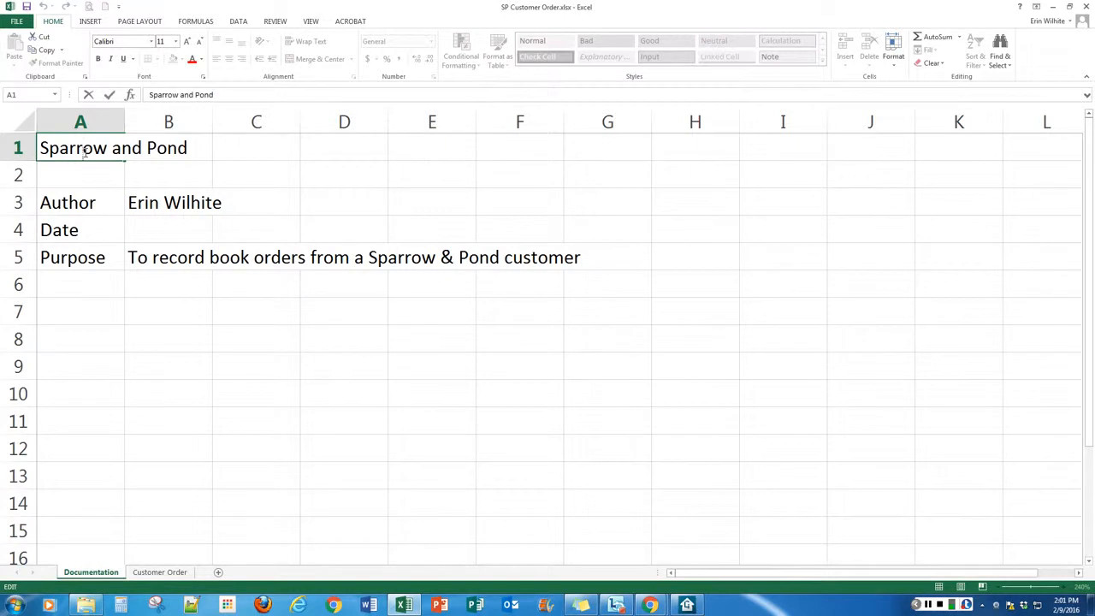
key(Right)
key(Right)
key(Right)
key(Right)
key(Right)
key(BackSpace)
key(BackSpace)
key(Delete)
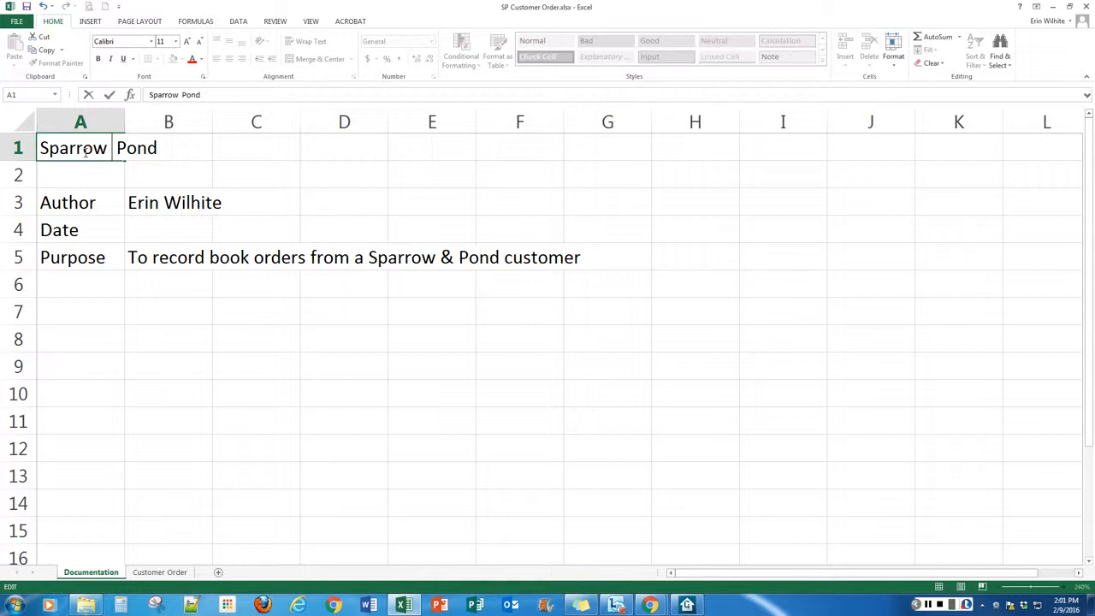
text(&)
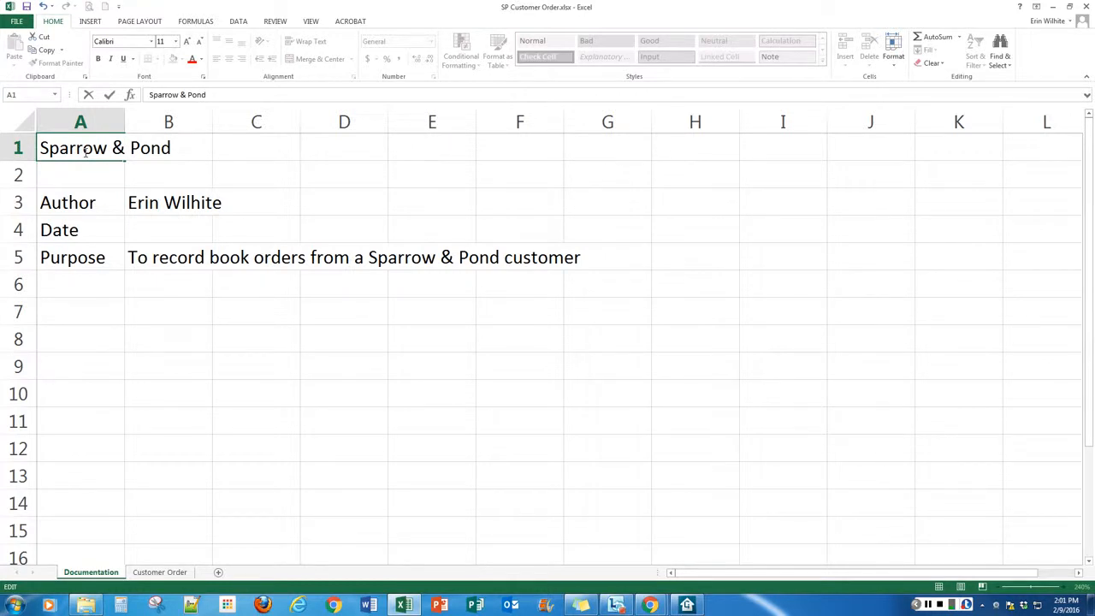
key(Return)
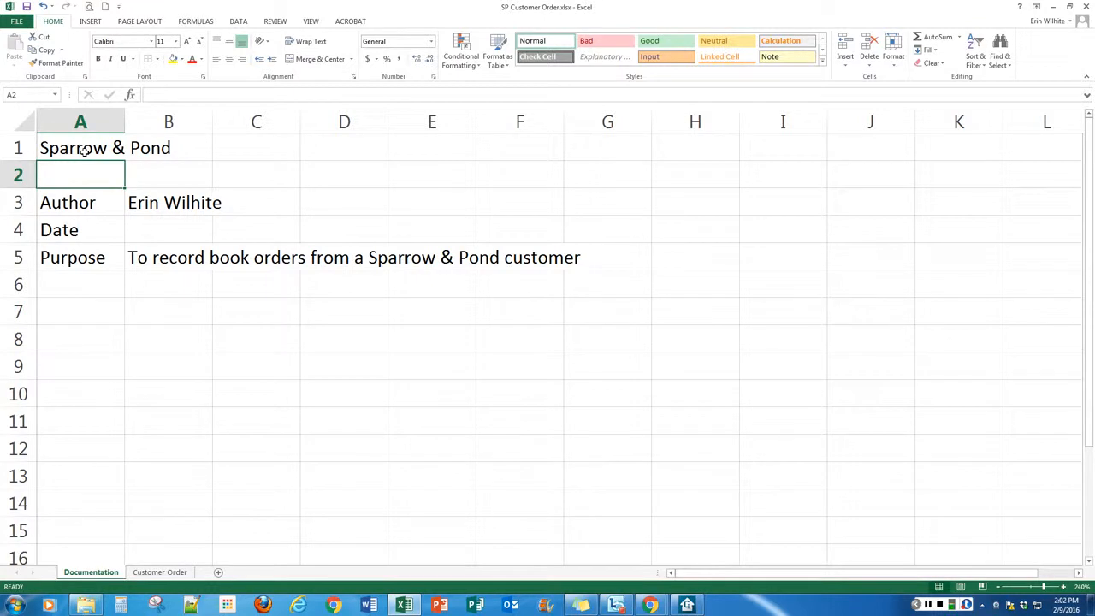
On the Customer Order sheet, enter the title "Customer Order" in cell A1 and the label "Ship to" in cell A3.
click(171, 568)
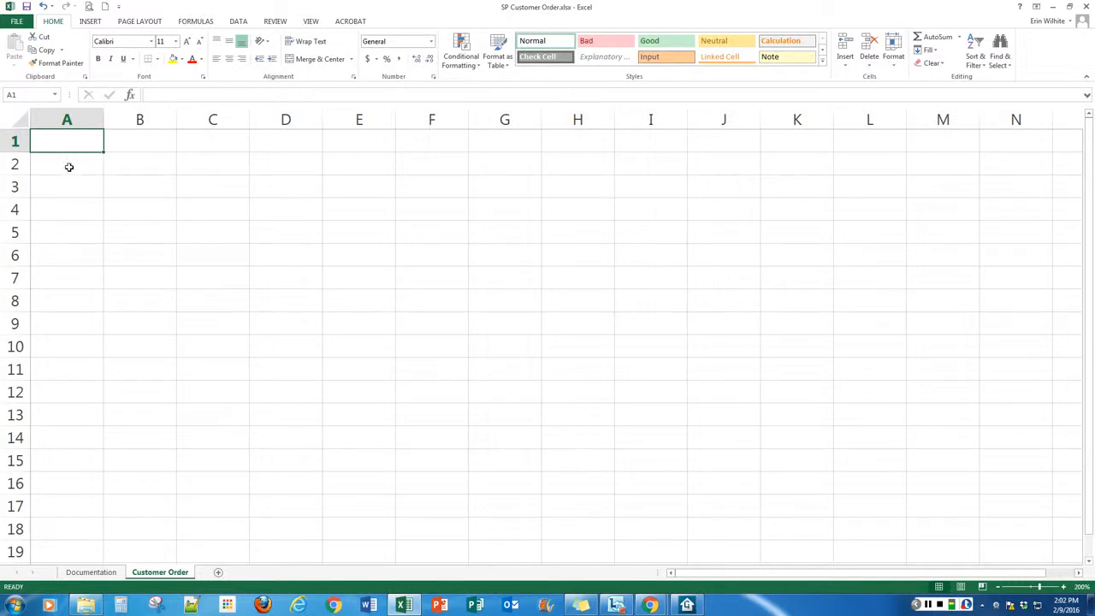
text(Customer Ord)
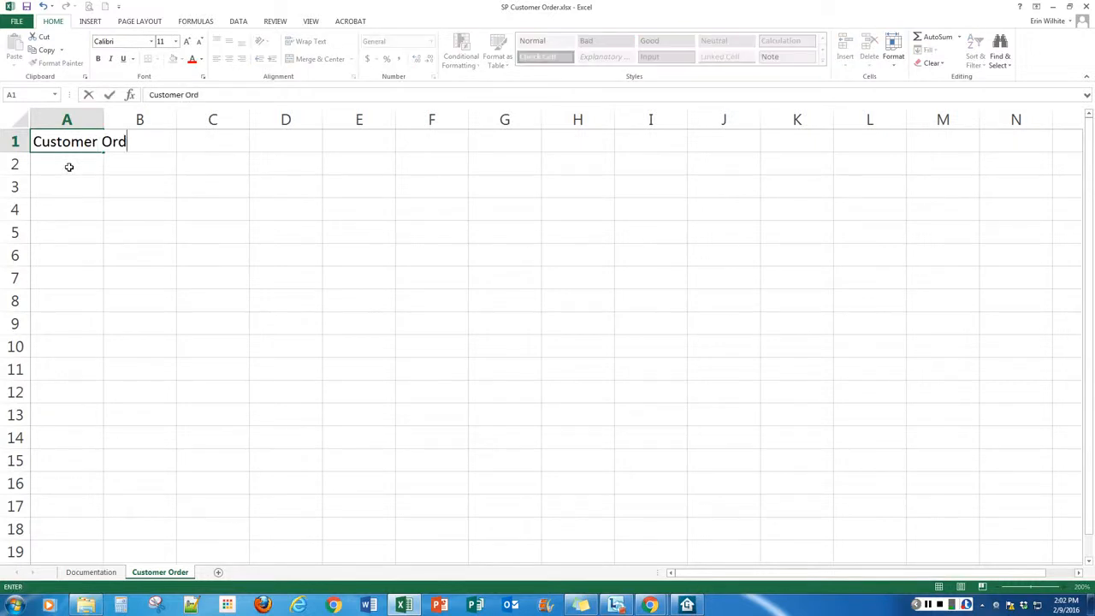
text(er)
key(ctrl+Return)
key(Down)
key(Down)
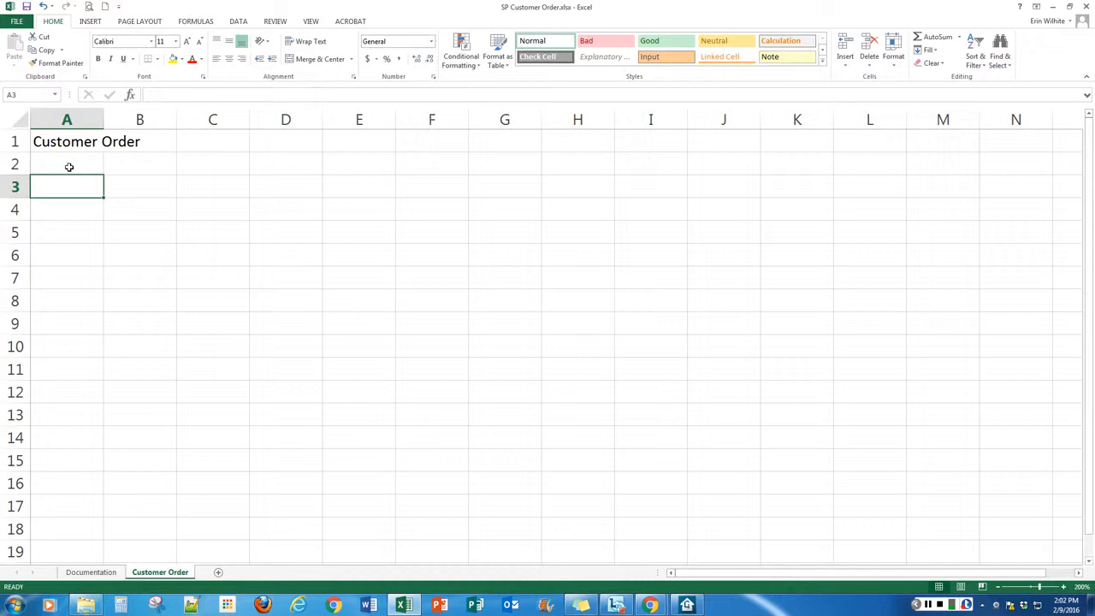
text(Ship )
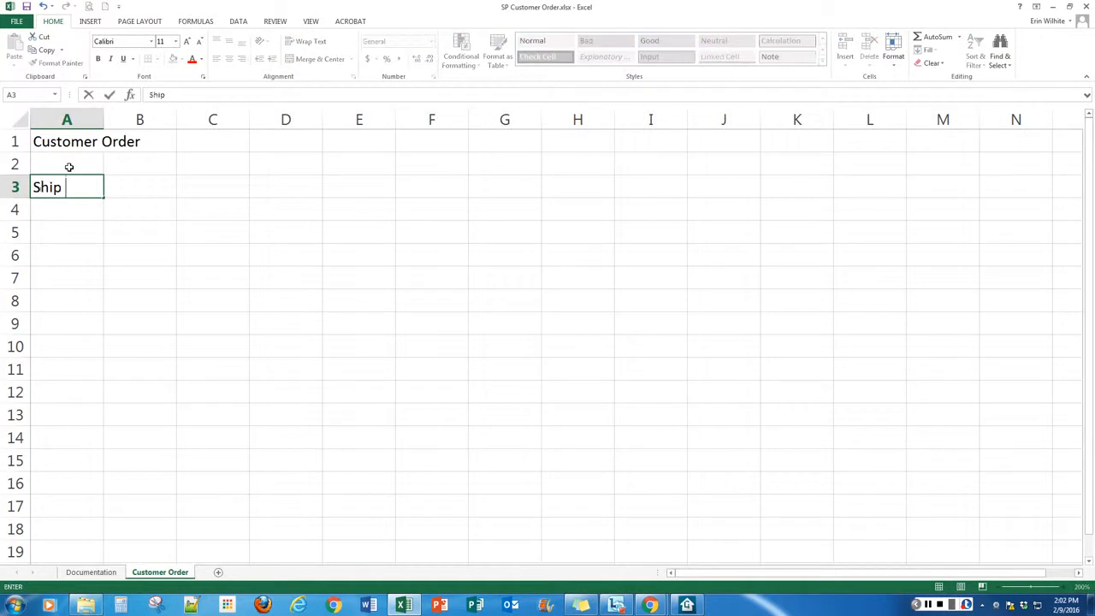
text(to)
key(Return)
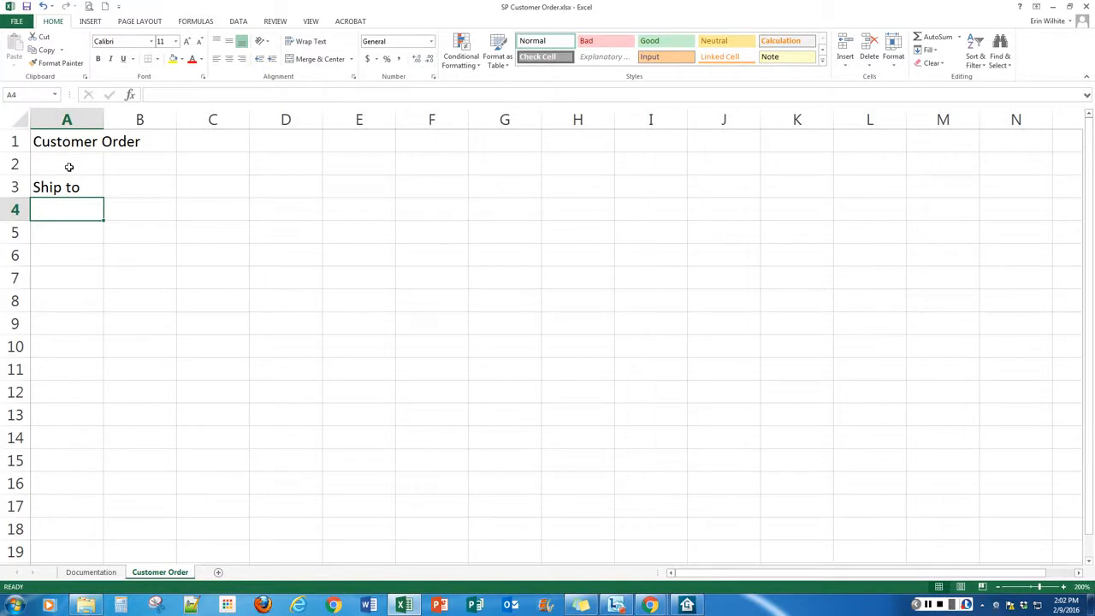
Enter the labels First Name, Last Name and Address in cells A4 through A6.
text(First Name)
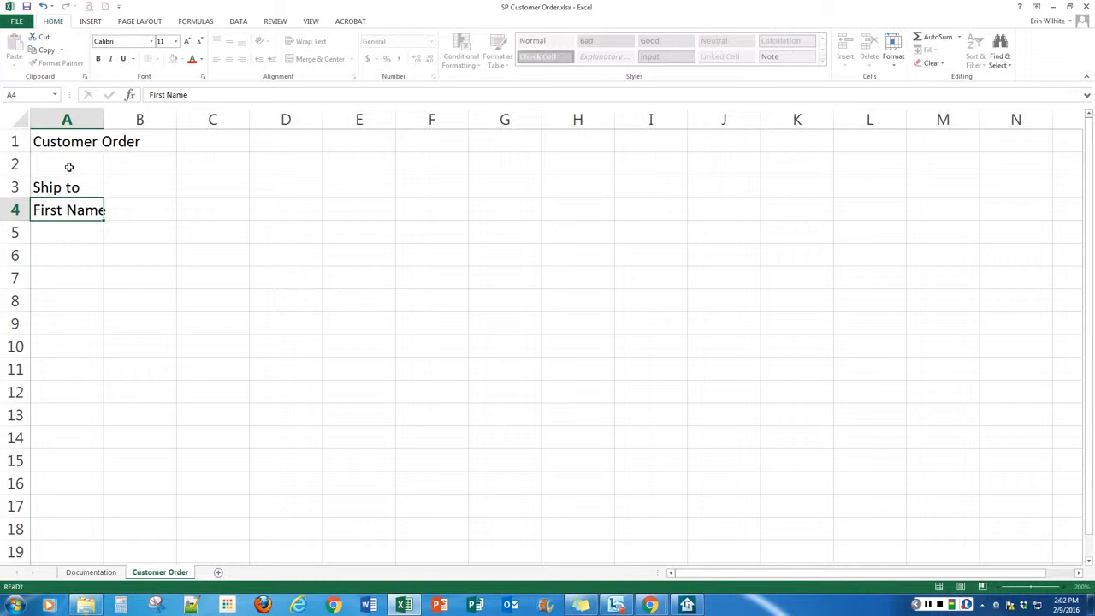
key(Return)
text(Last Name)
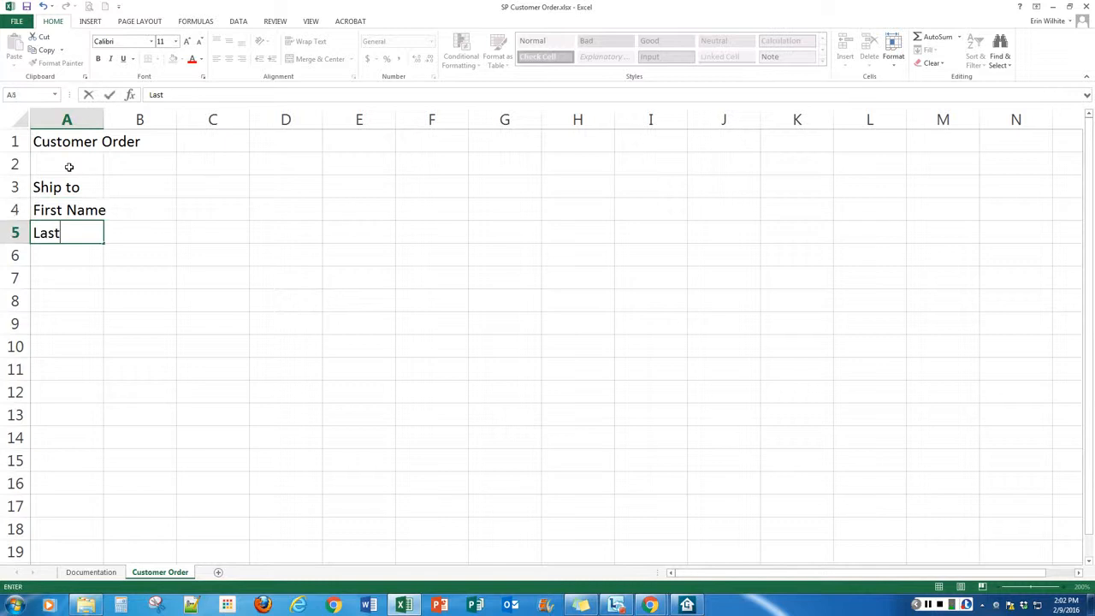
key(Return)
text(Address)
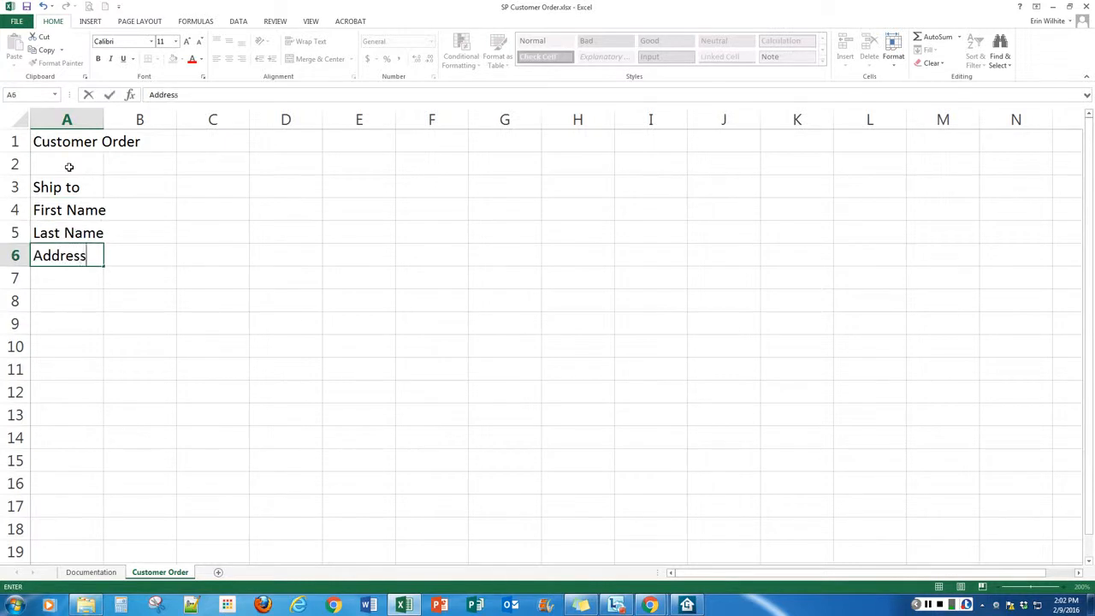
key(Return)
Enter the labels City, State, Potal Code and Phone in cells A7 through A10.
text(City)
key(Return)
text(State)
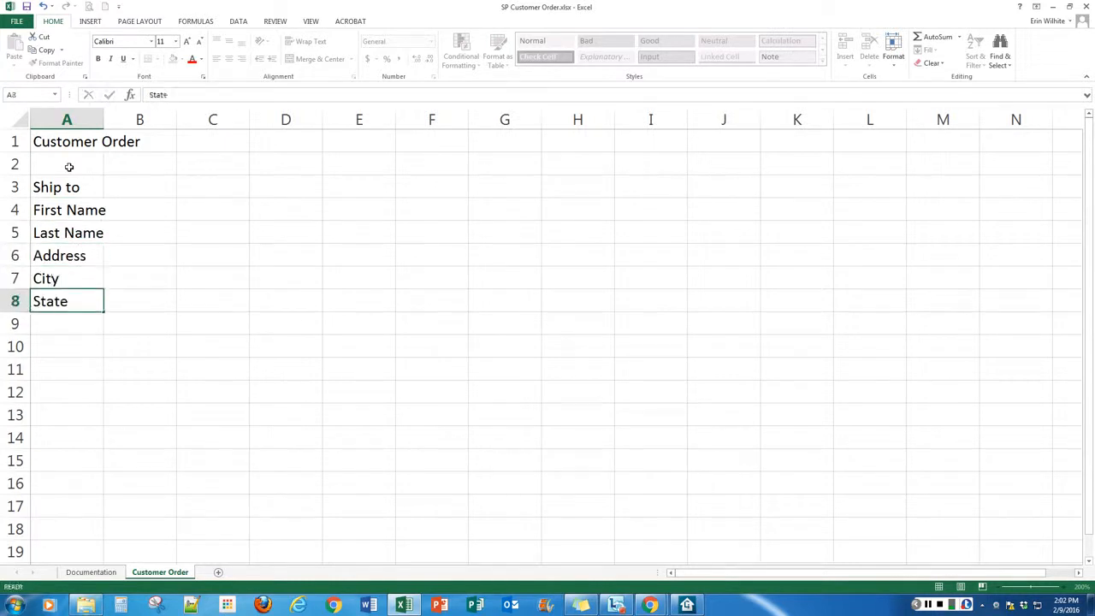
key(Return)
text(Potal Cod)
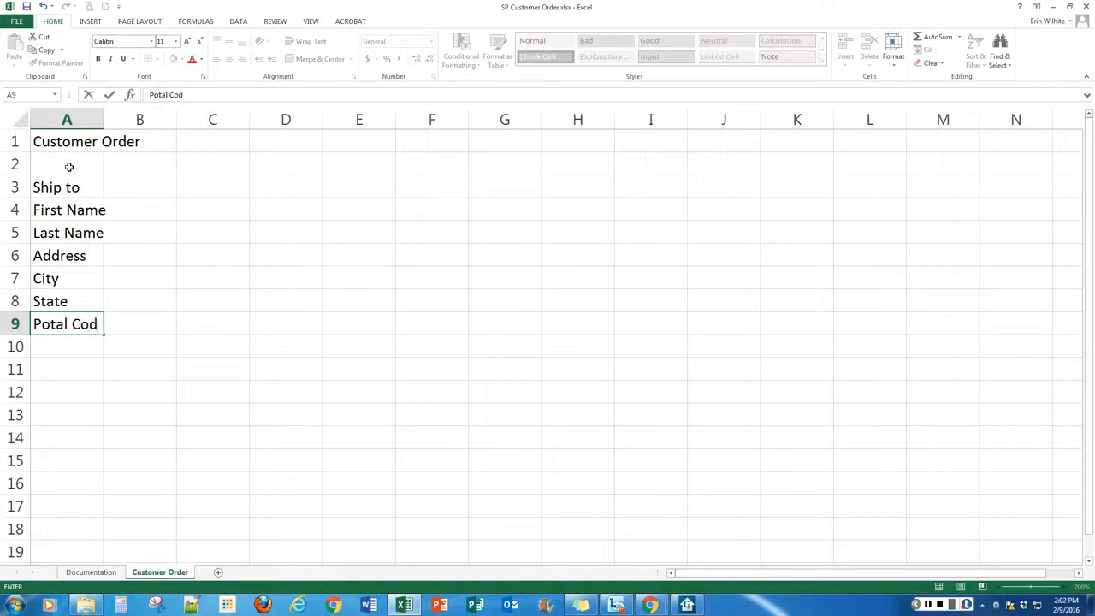
text(e)
key(Return)
text(Phone)
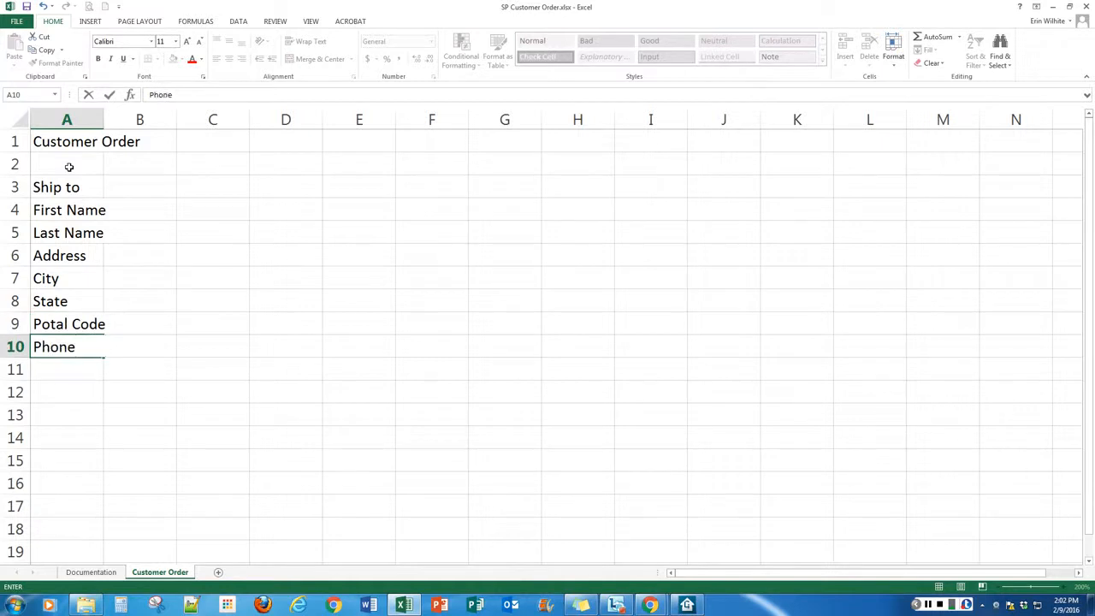
key(Return)
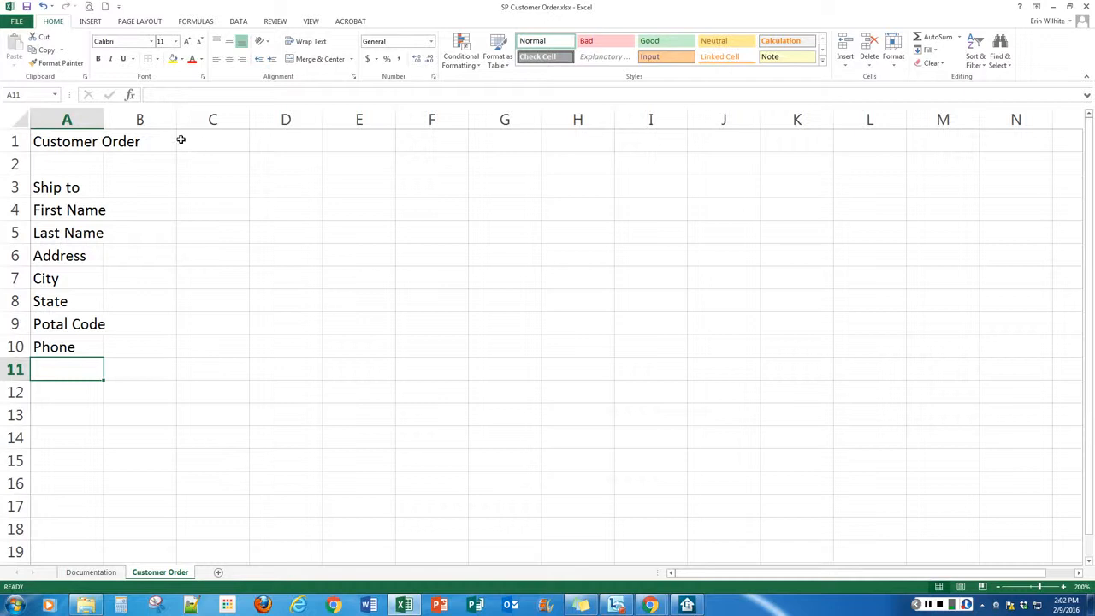
Enter the customer's first name in cell B4 and last name in cell B5.
click(138, 208)
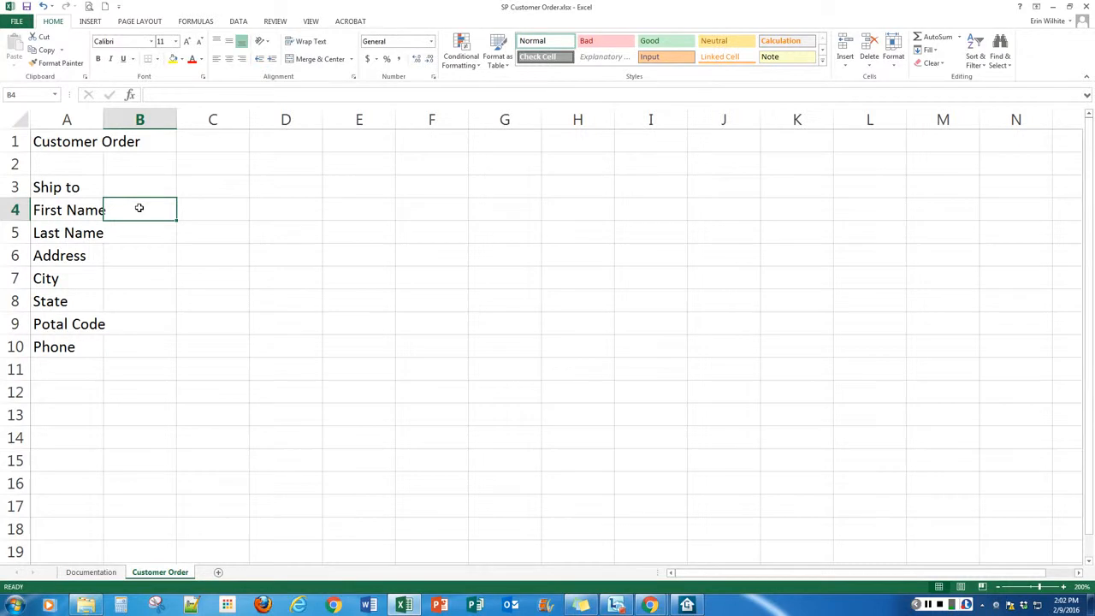
text(To)
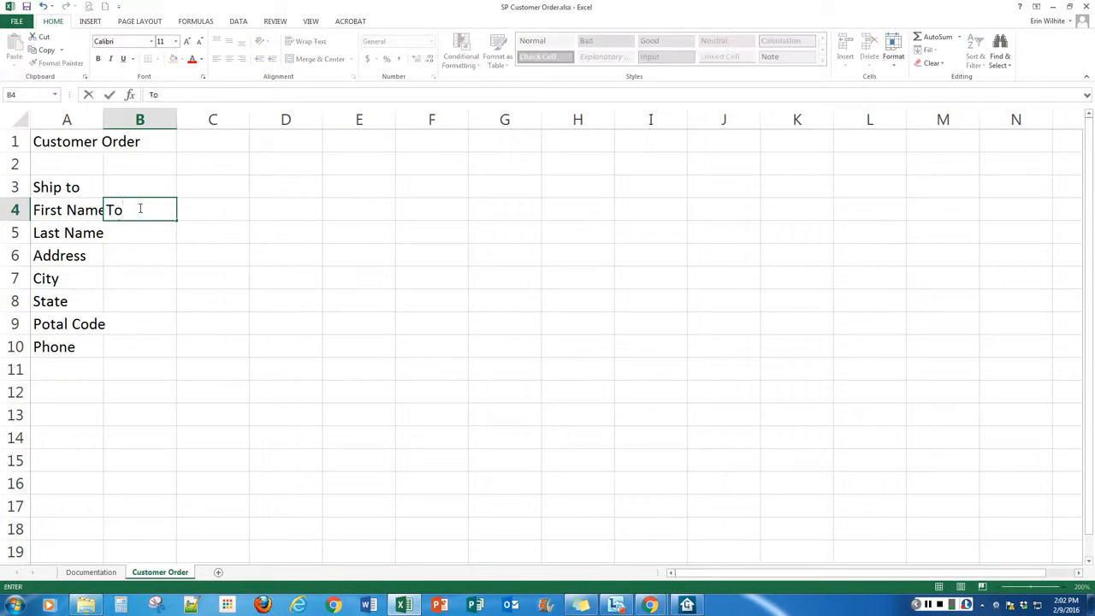
text(bias)
key(Return)
text(Gregson)
key(Return)
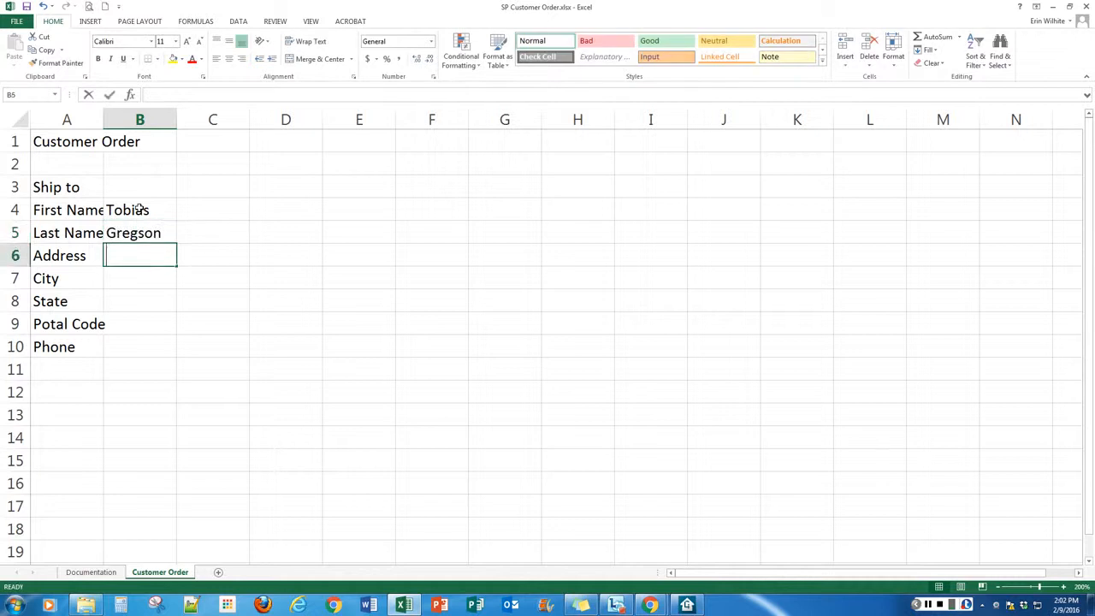
Fill in the customer's street address, city and state in cells B6 through B8.
text(412 Apple)
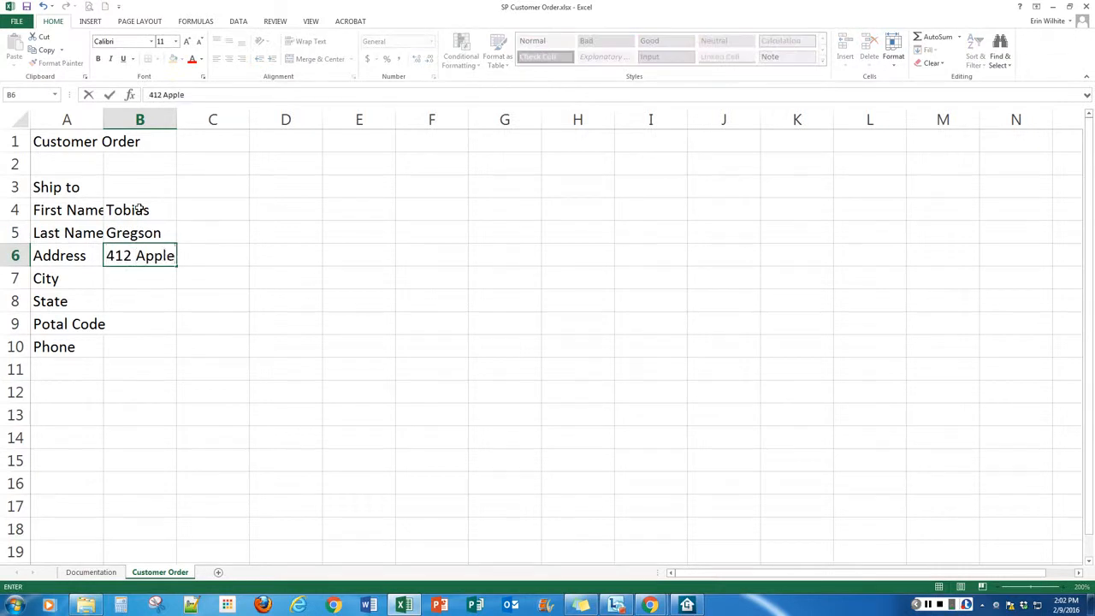
text( Grove St.)
key(Return)
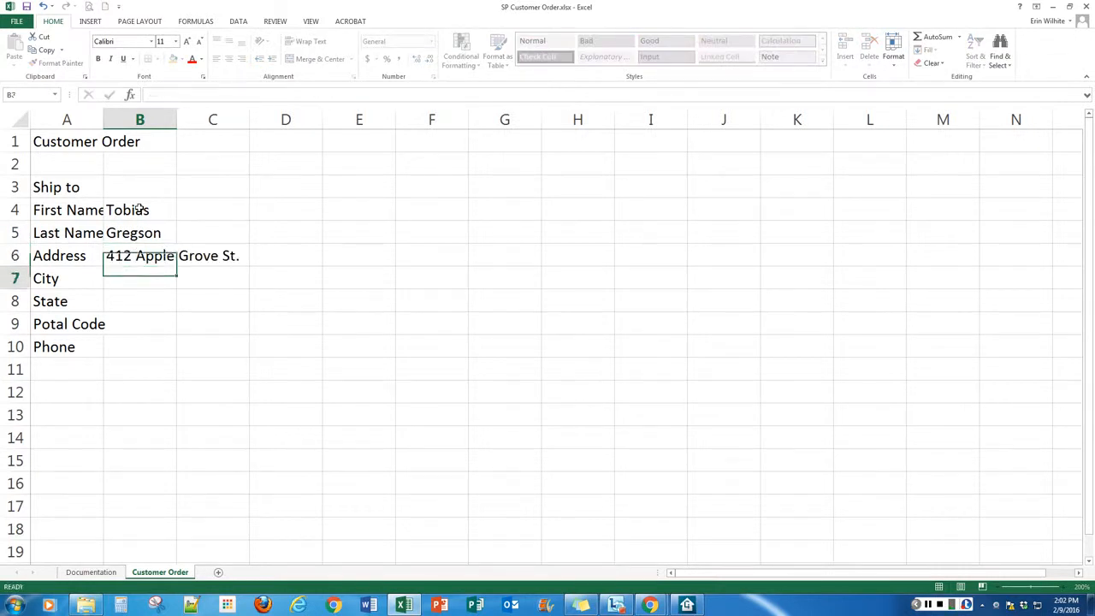
text(Nash)
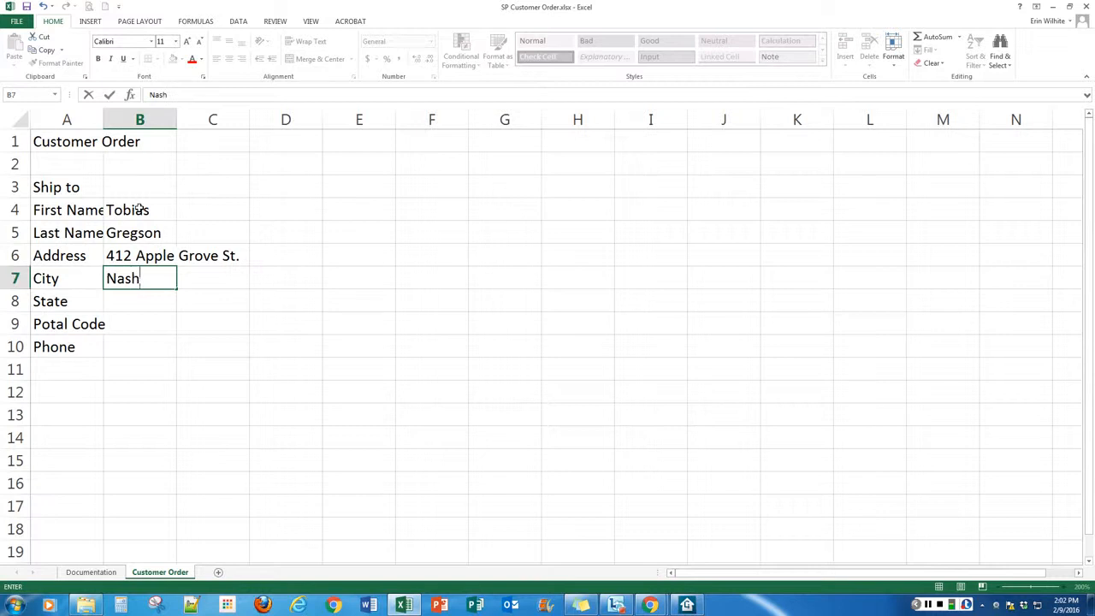
text(ua)
key(Return)
text(NH)
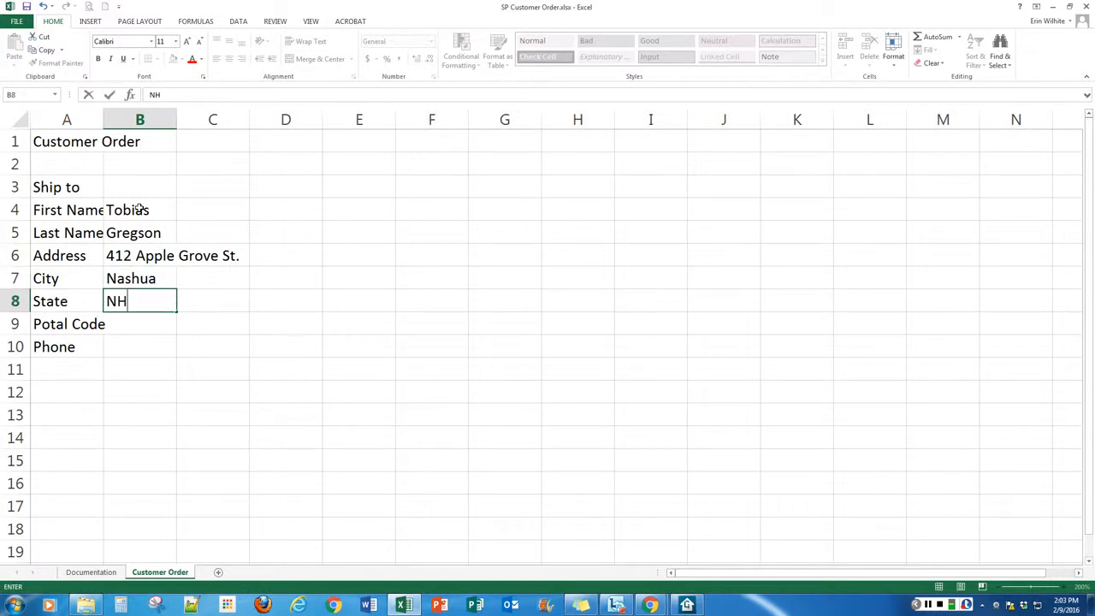
key(Return)
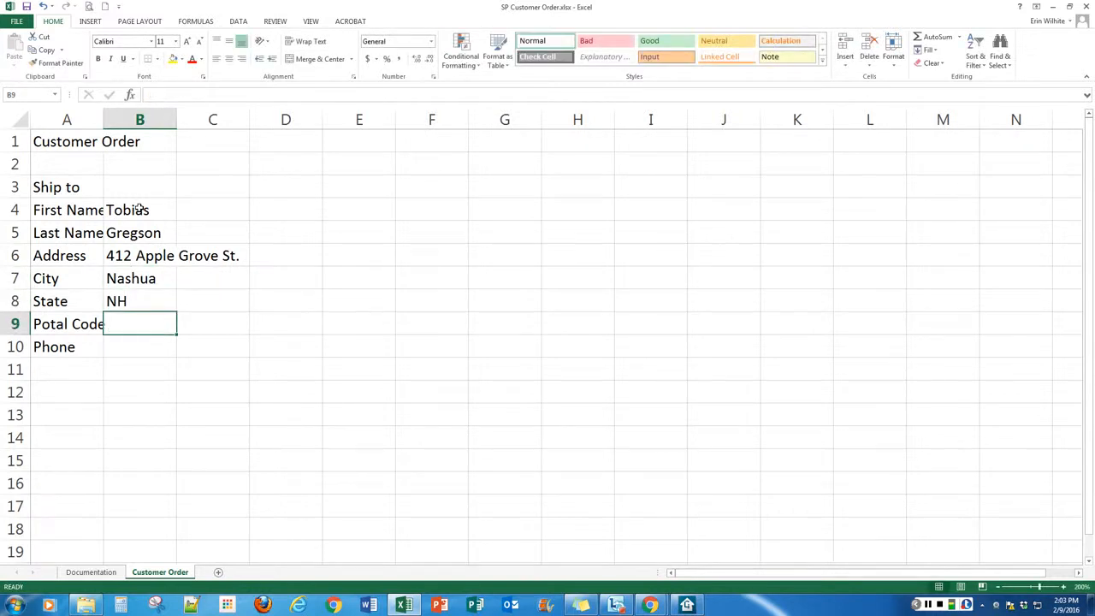
Enter the customer's postal code in cell B9 and phone number in cell B10.
text(030)
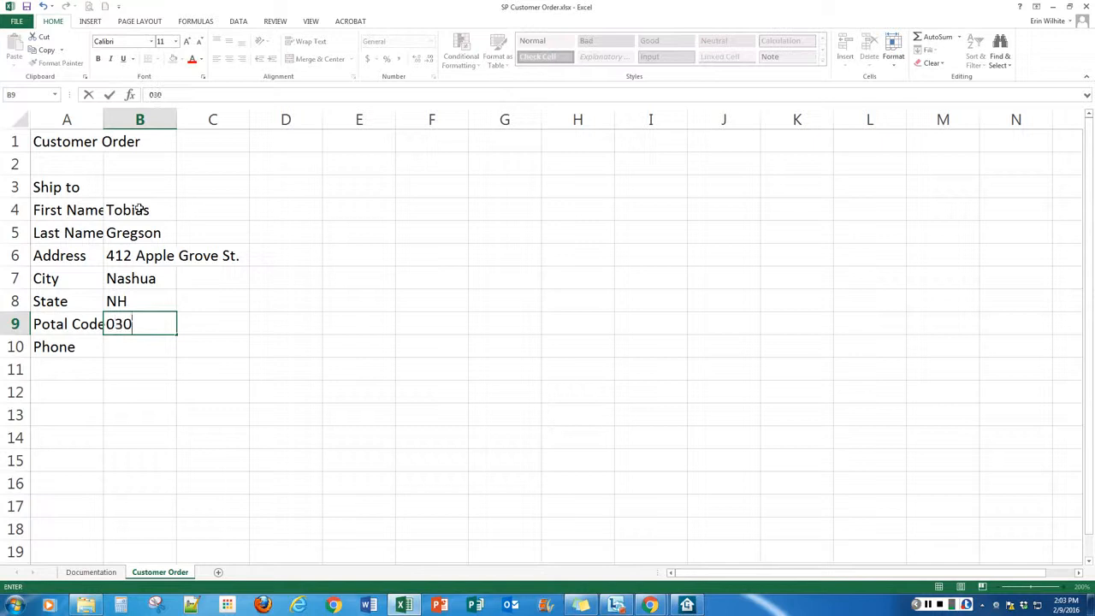
text(61)
key(Return)
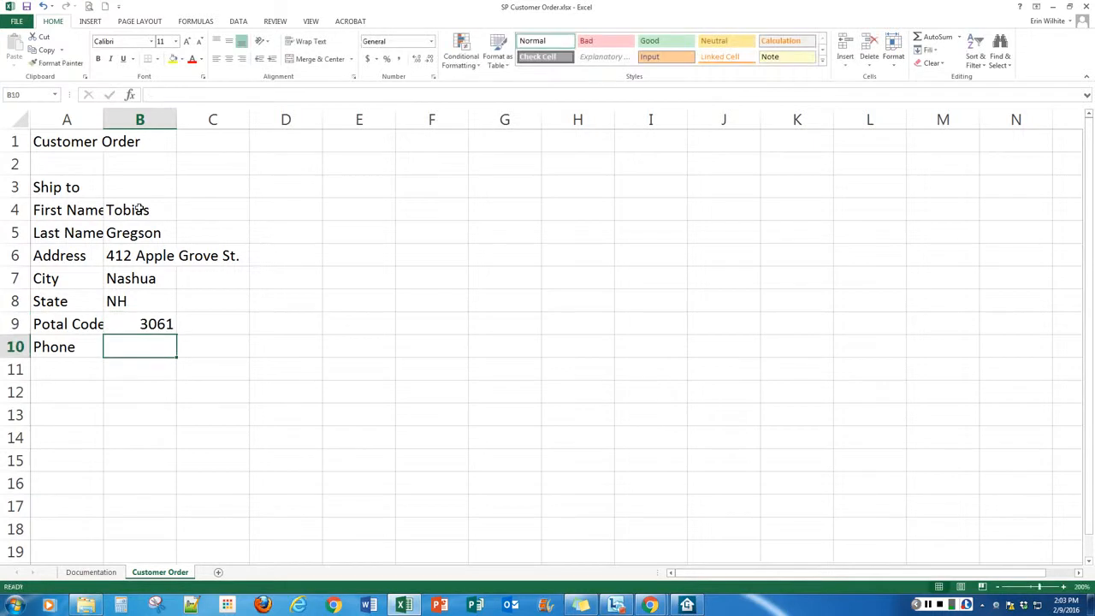
text((609)
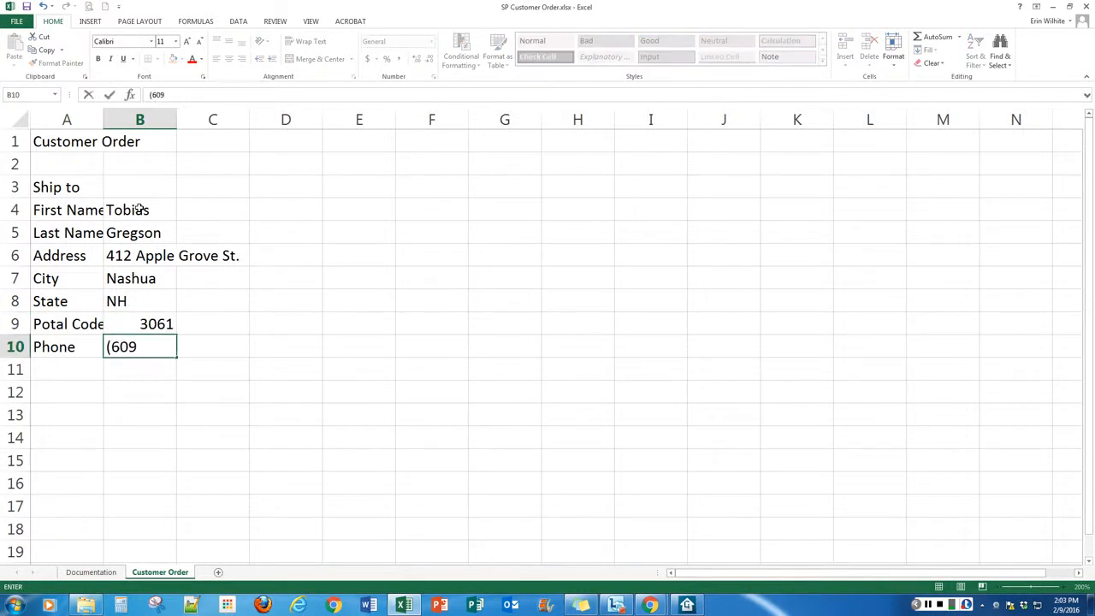
key(BackSpace)
text(3) 555-4125)
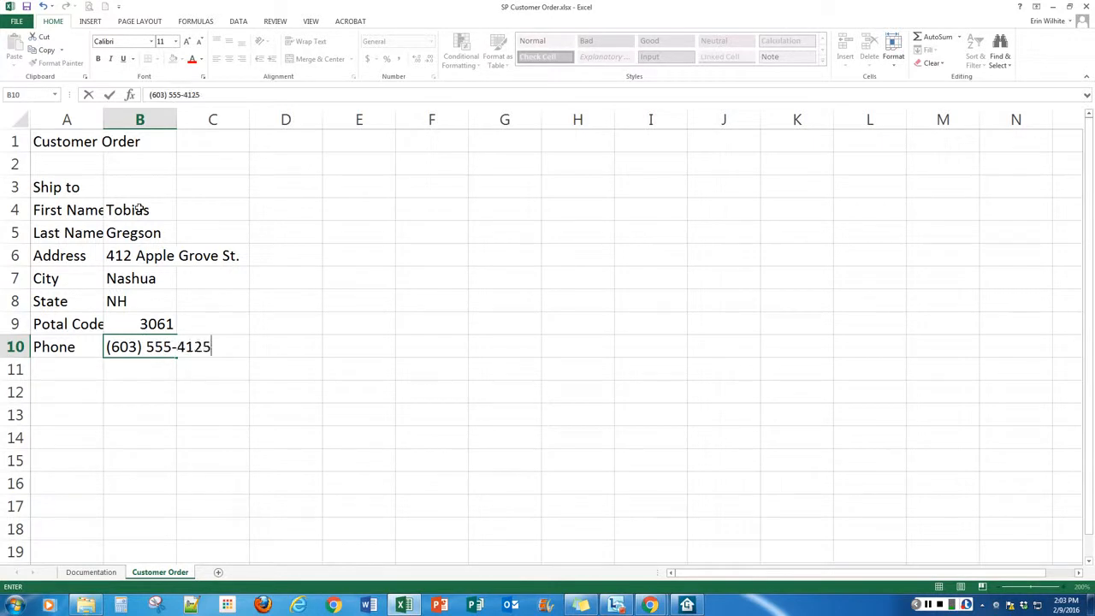
key(BackSpace)
text(8)
key(Return)
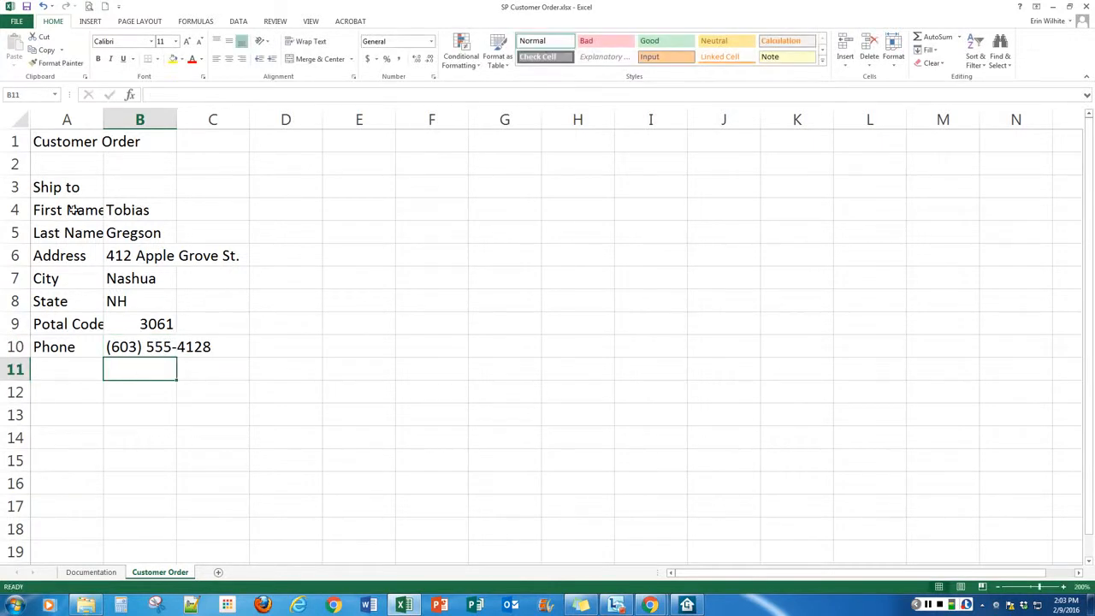
Correct the misspelled label in cell A9 to "Postal Code".
click(64, 323)
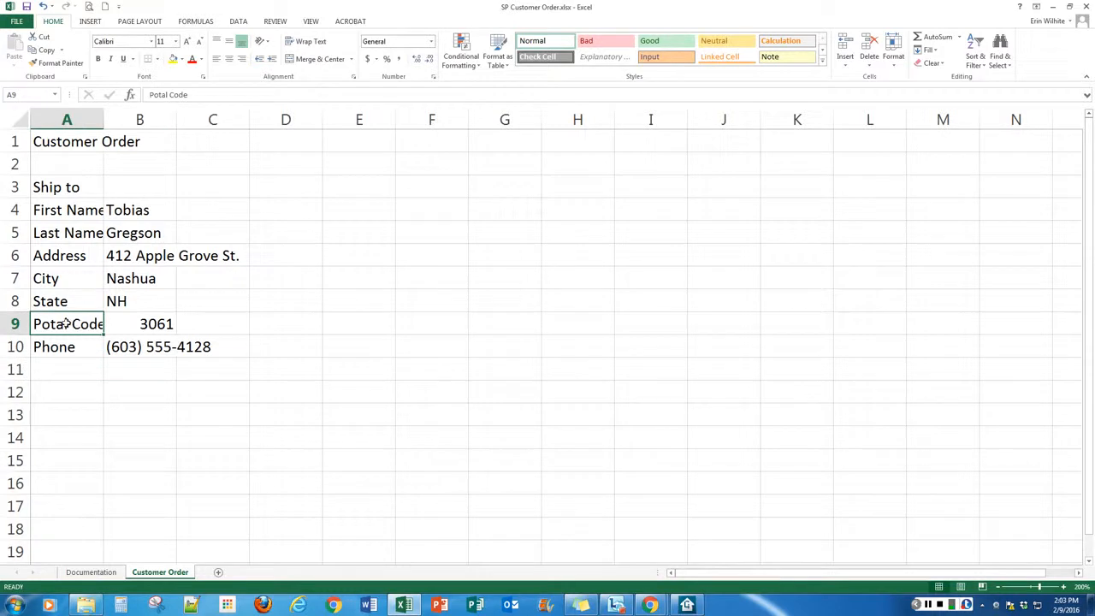
double_click(51, 323)
text(s)
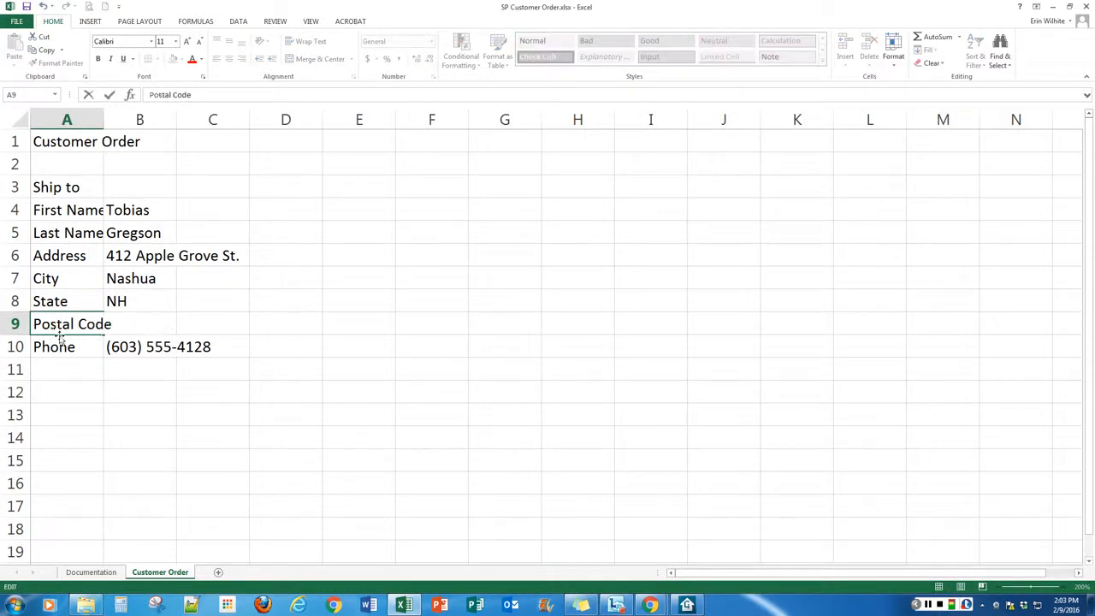
click(60, 345)
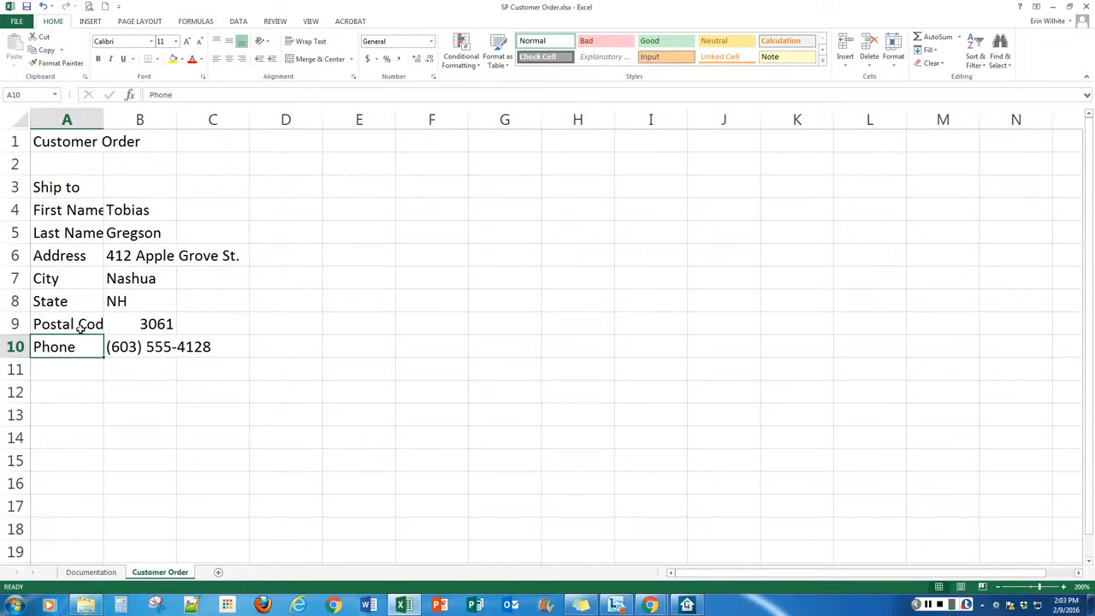
Change the postal code in cell B9 to text by prefixing it with an apostrophe and a leading zero.
click(146, 322)
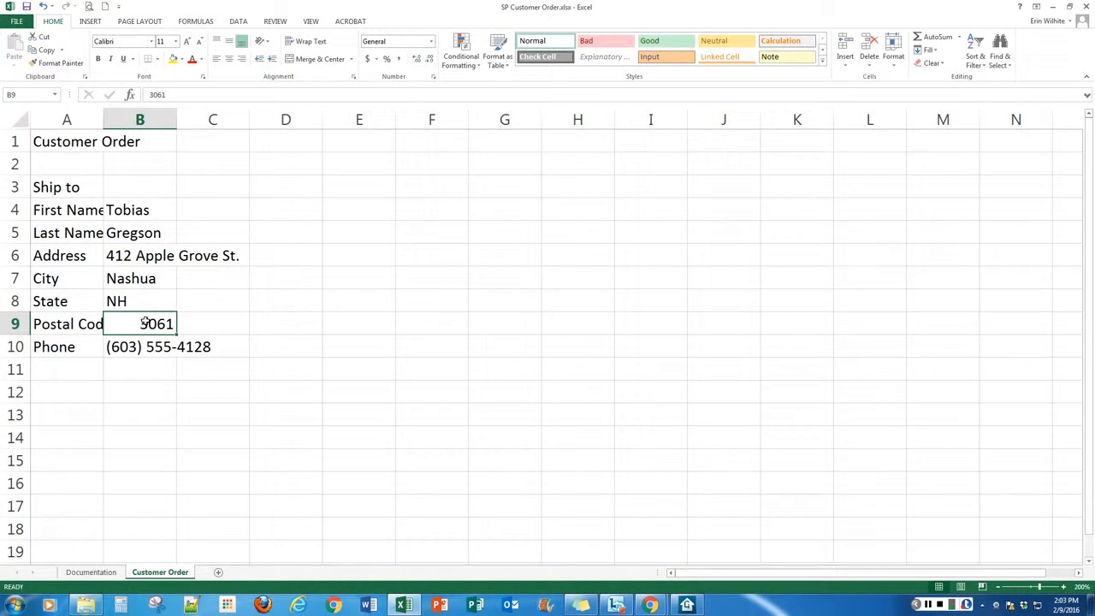
text(0)
key(Escape)
double_click(143, 324)
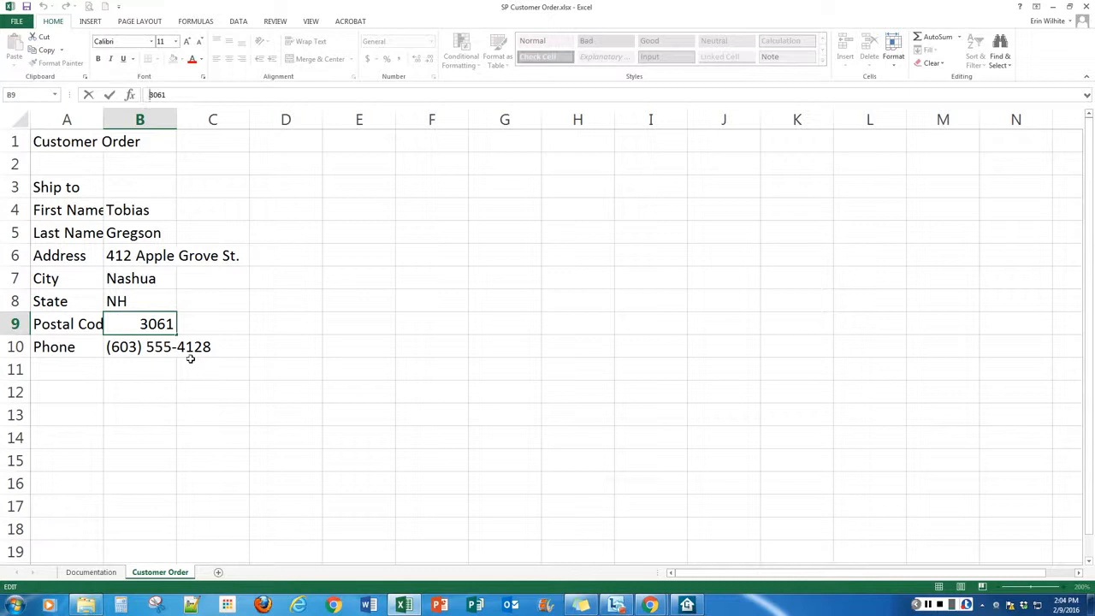
text('0)
key(Return)
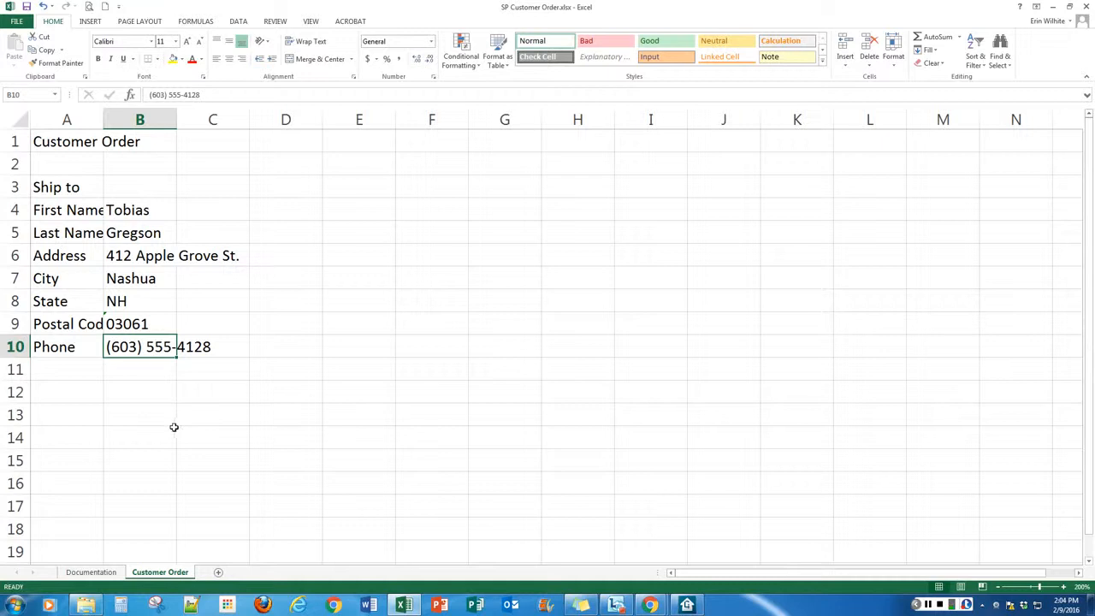
Try the customer's phone number in a hyphen-only format in cell B11, and clear that cell again.
click(135, 370)
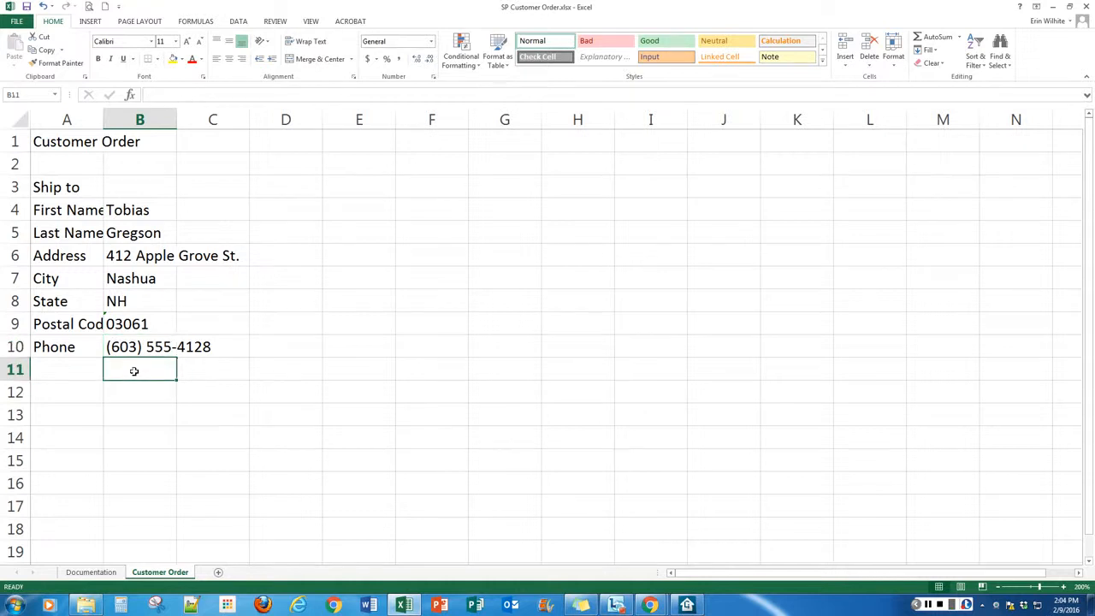
text(603-55)
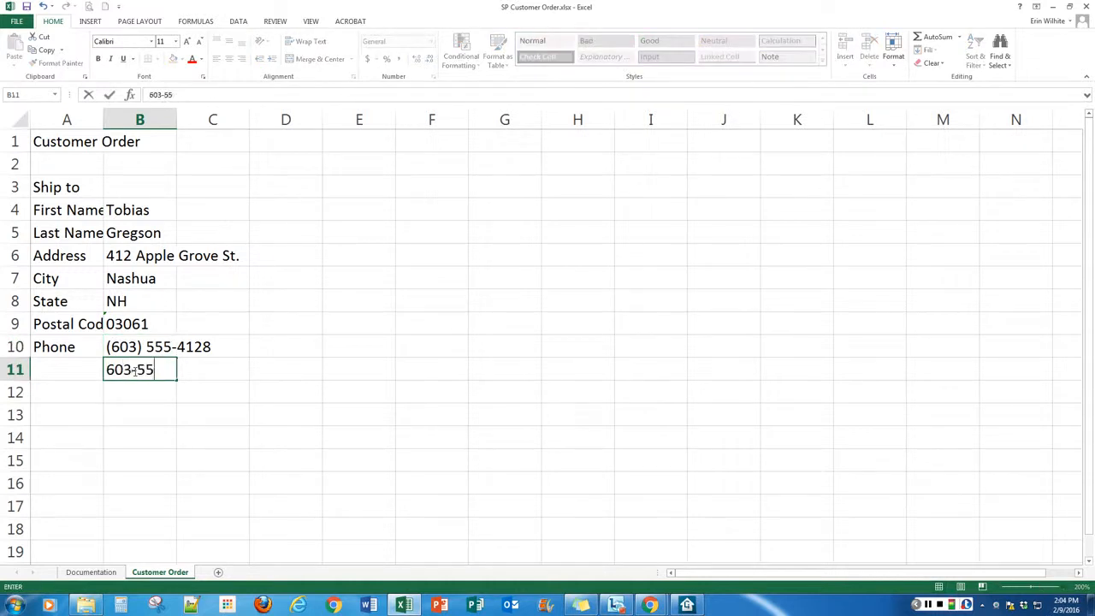
text(5-4128)
key(Return)
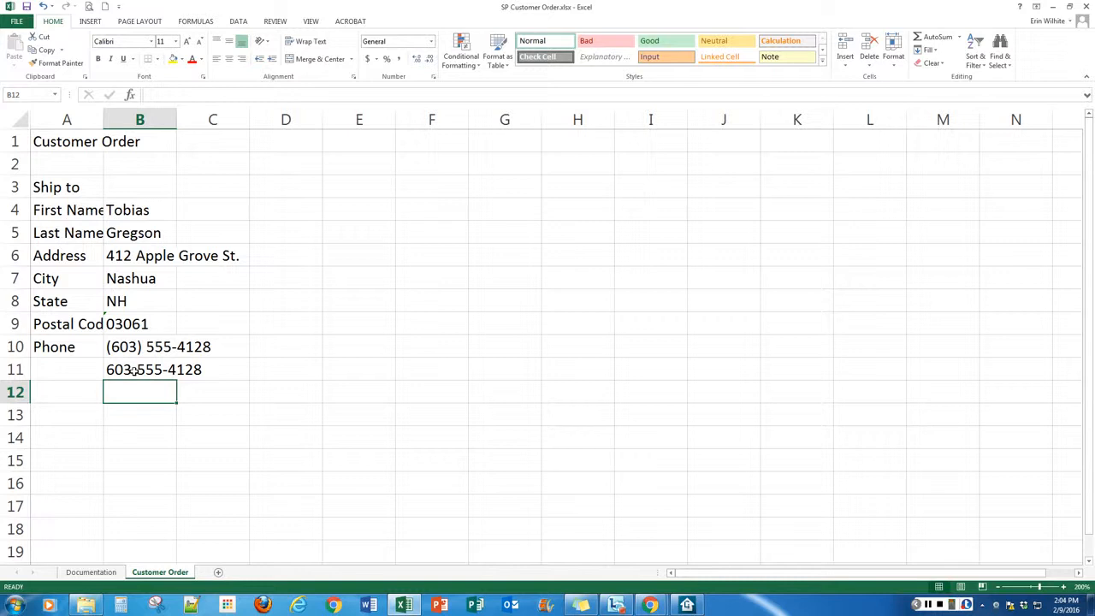
click(134, 370)
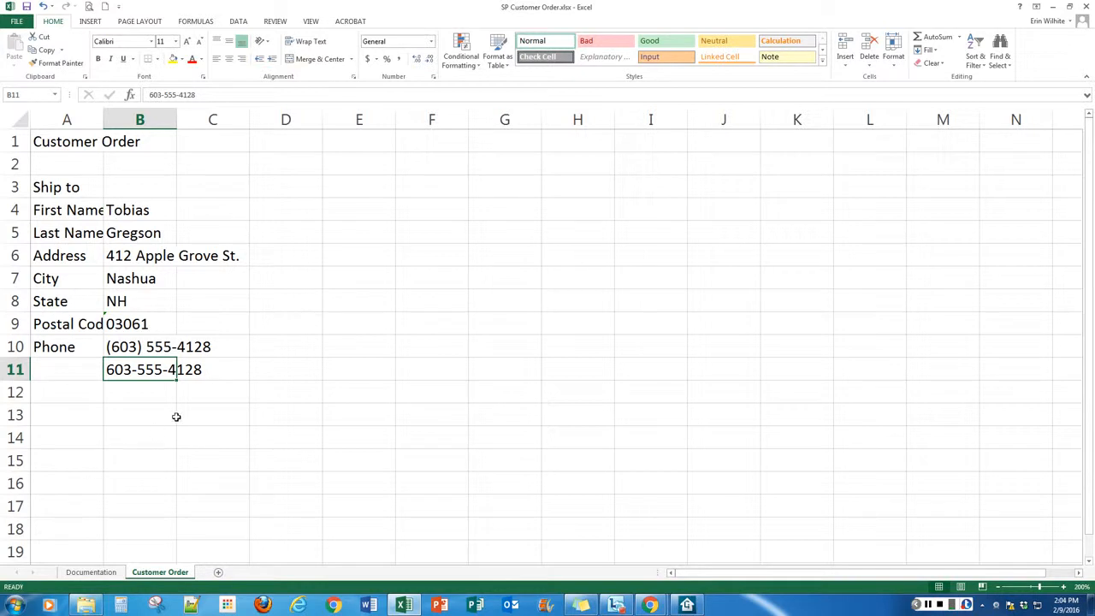
key(Delete)
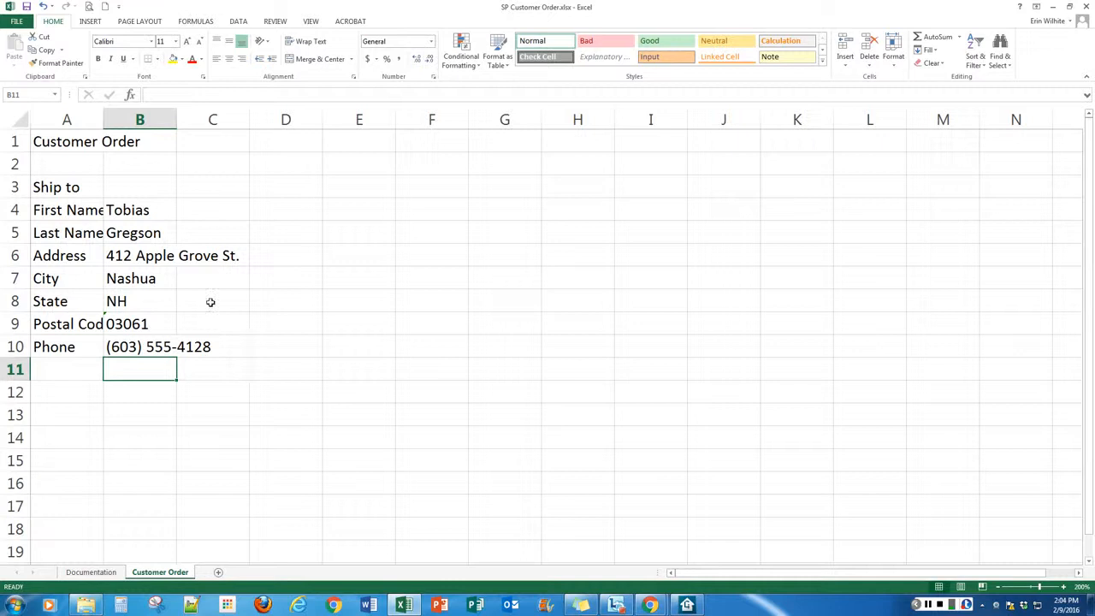
Enter the date 02/09/2016 in cell B4 of the Documentation sheet.
key(ctrl+Page_Up)
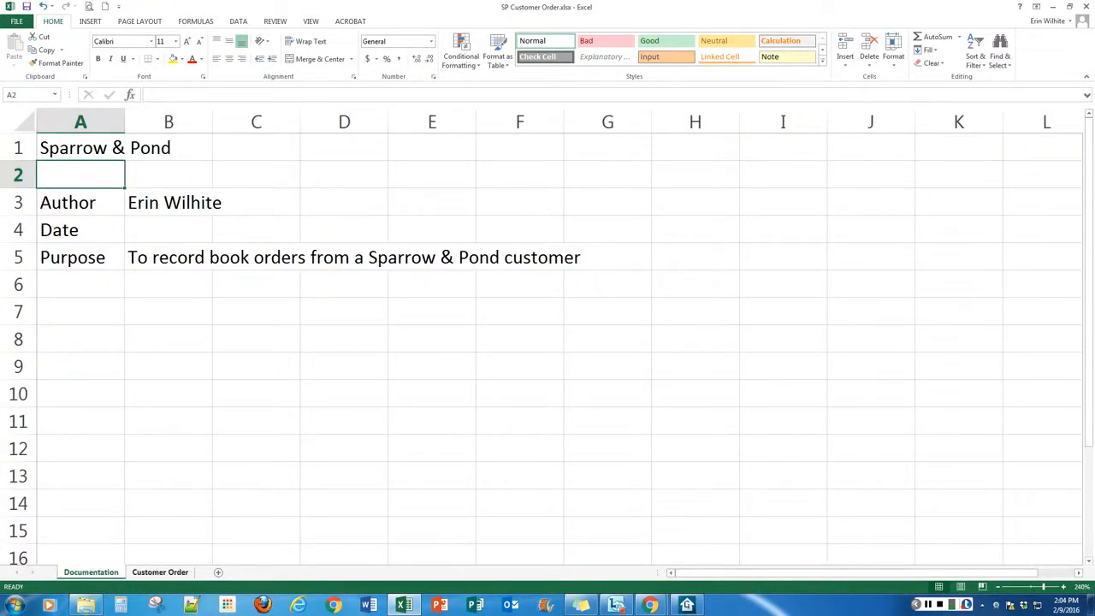
click(160, 572)
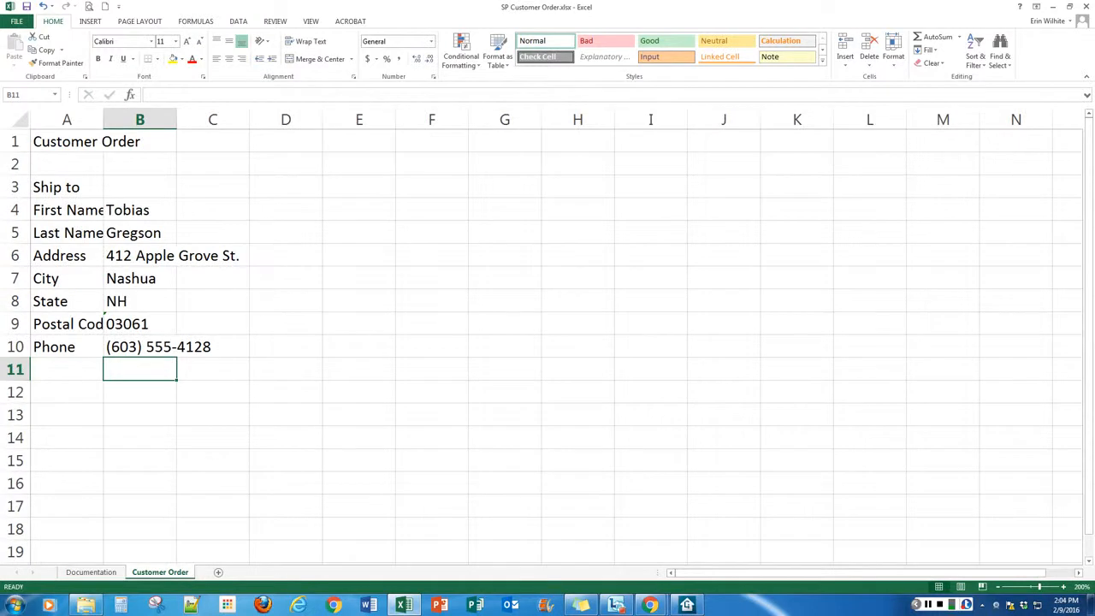
click(89, 571)
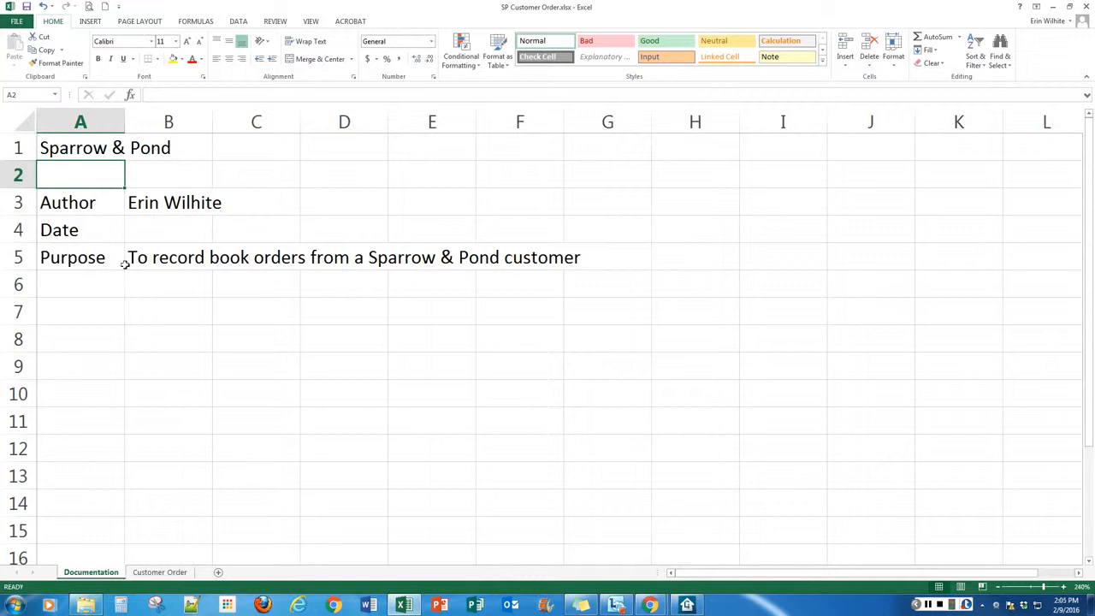
click(160, 222)
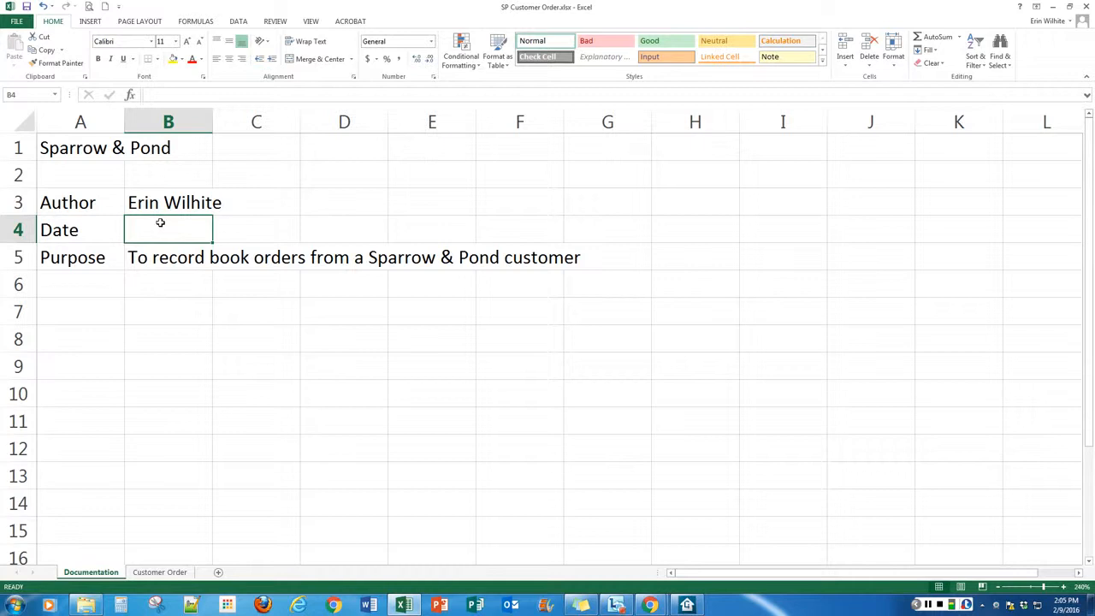
text(0)
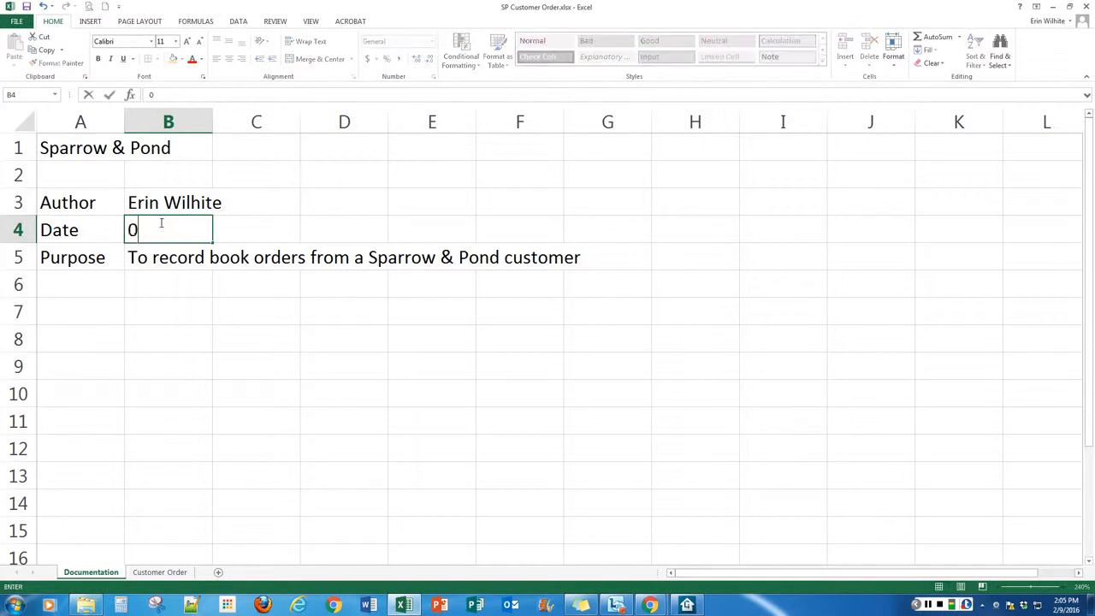
text(2/09/2016)
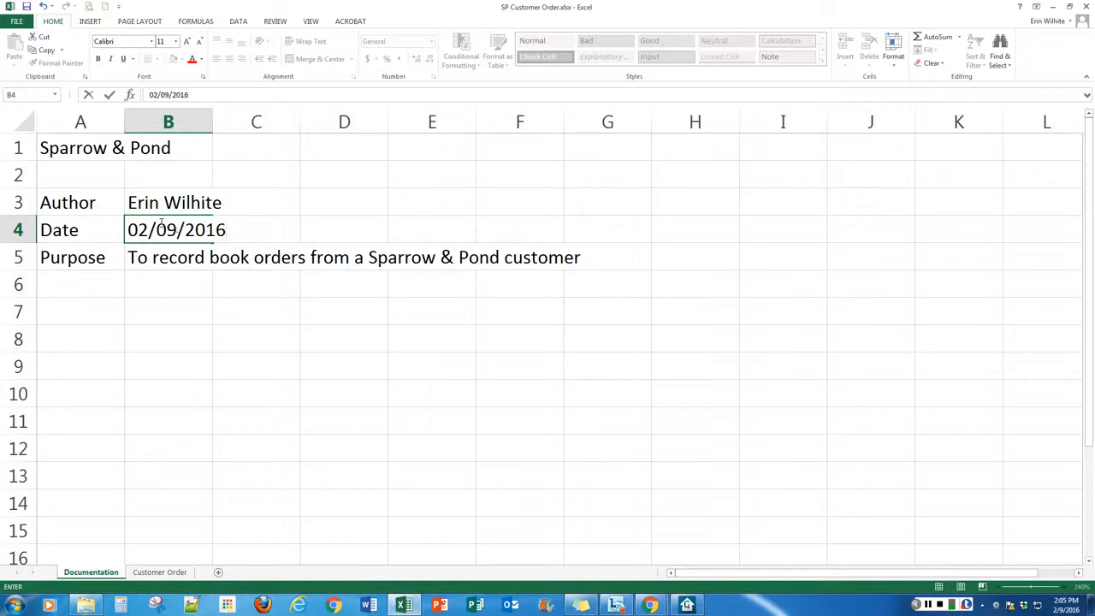
key(Return)
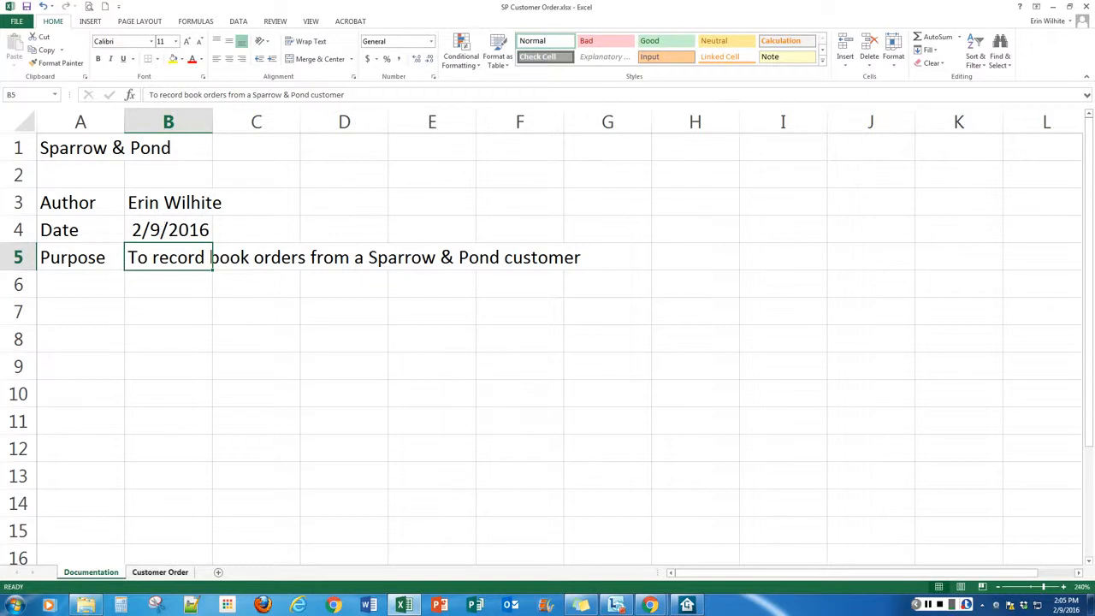
On the Customer Order sheet, enter the headings "ISBN" in cell A12 and "Category" in cell B12.
click(160, 572)
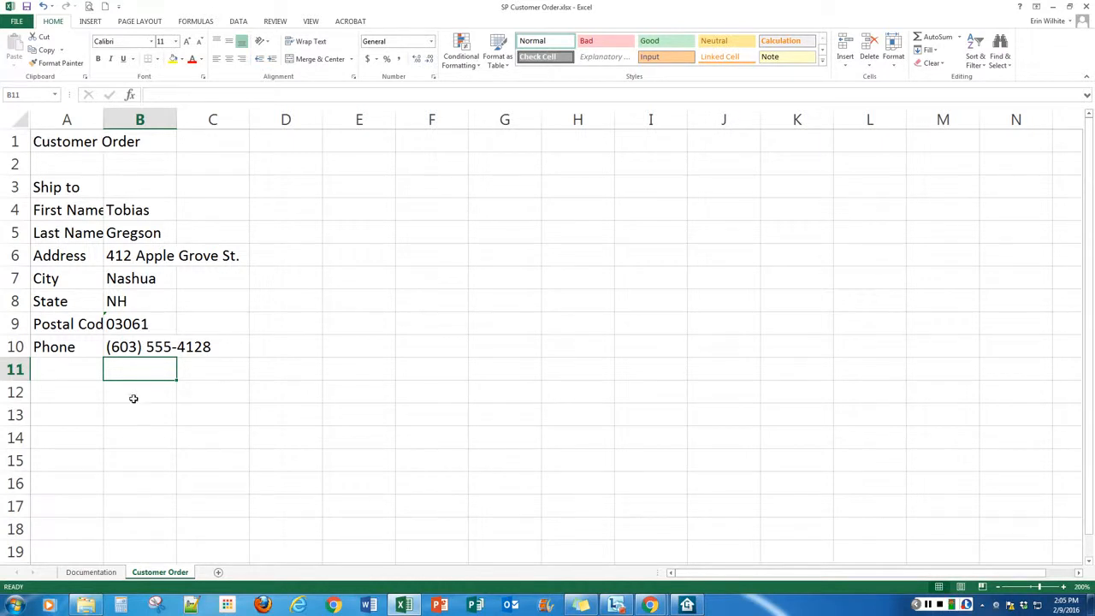
click(66, 392)
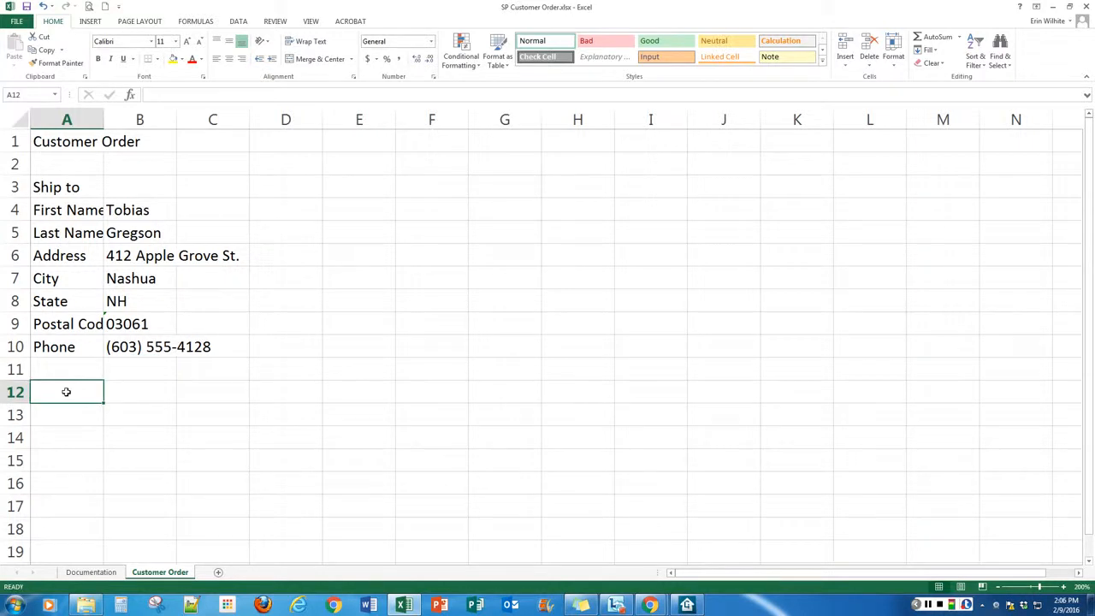
text(ISBN)
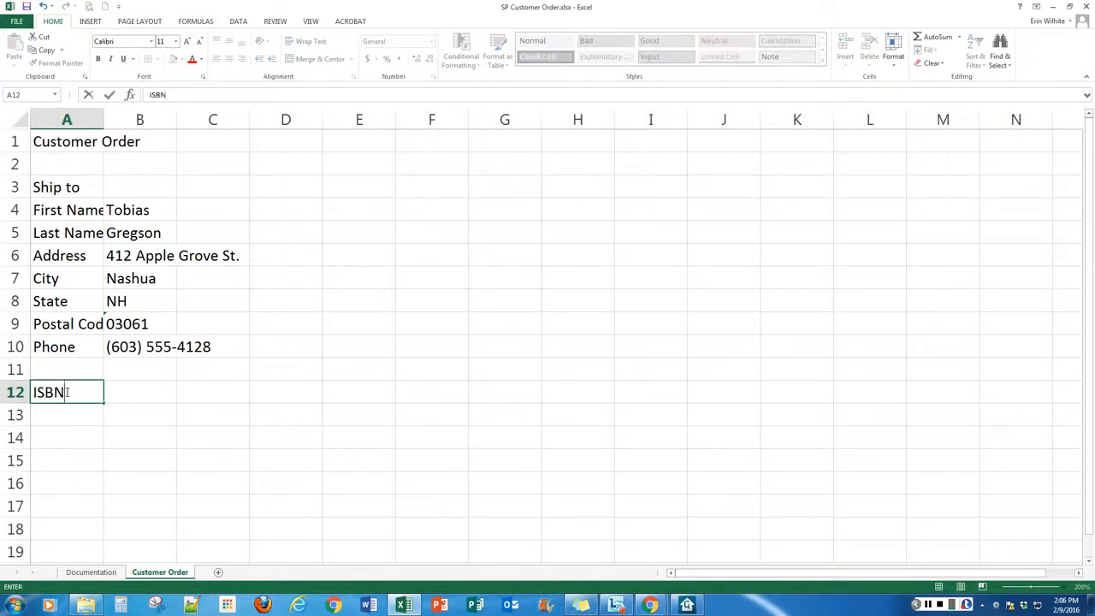
key(Tab)
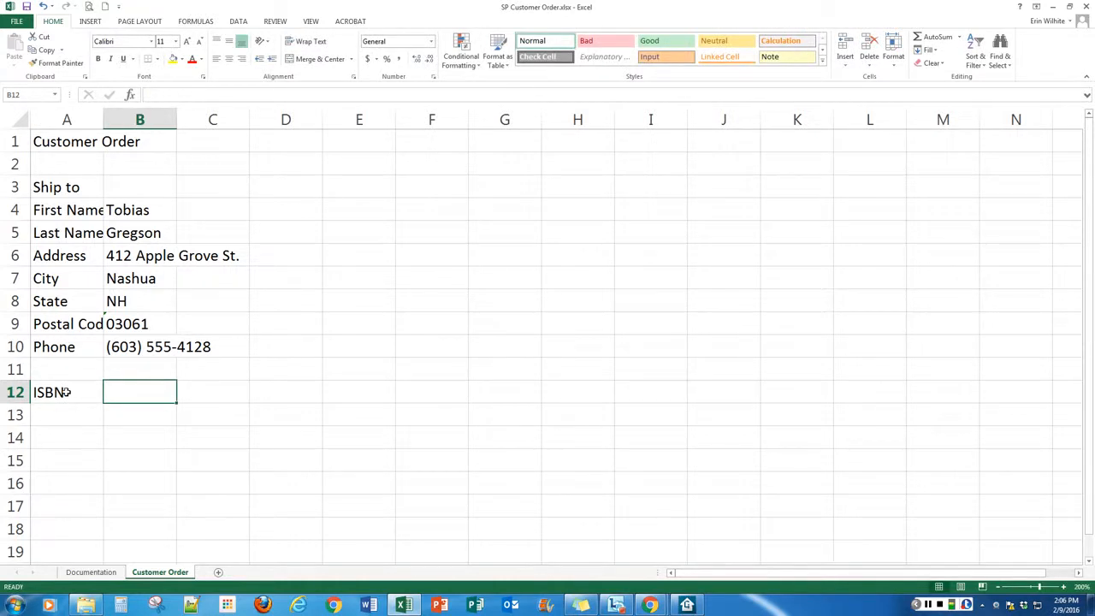
text(Category)
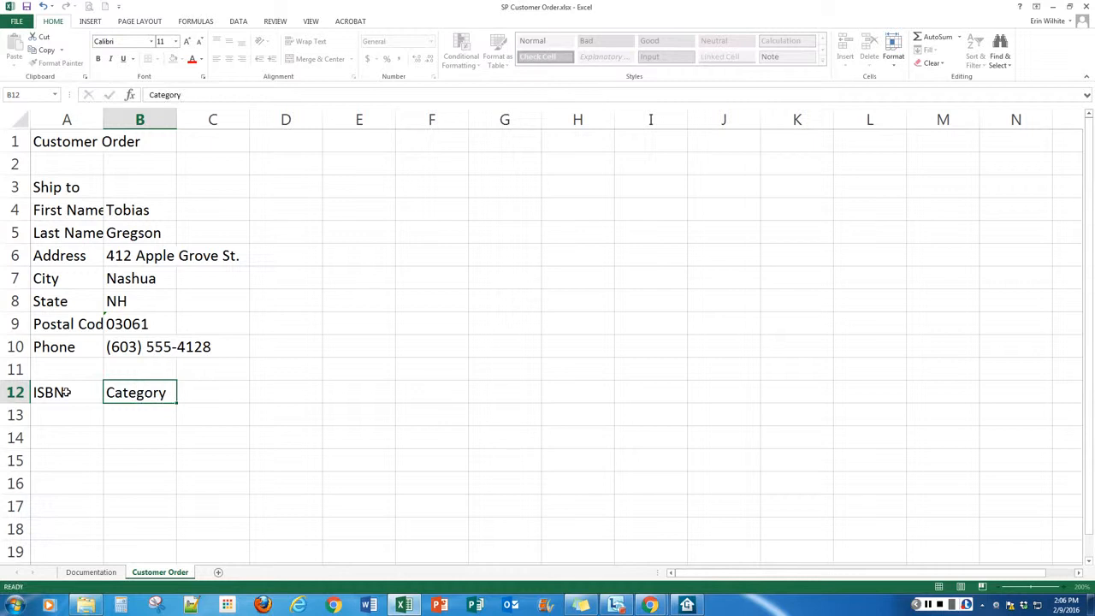
key(Return)
Enter the labels "Binding", "Title" and "Author(s)" in cells A13 through A15.
text(Binding)
key(Return)
text(Title)
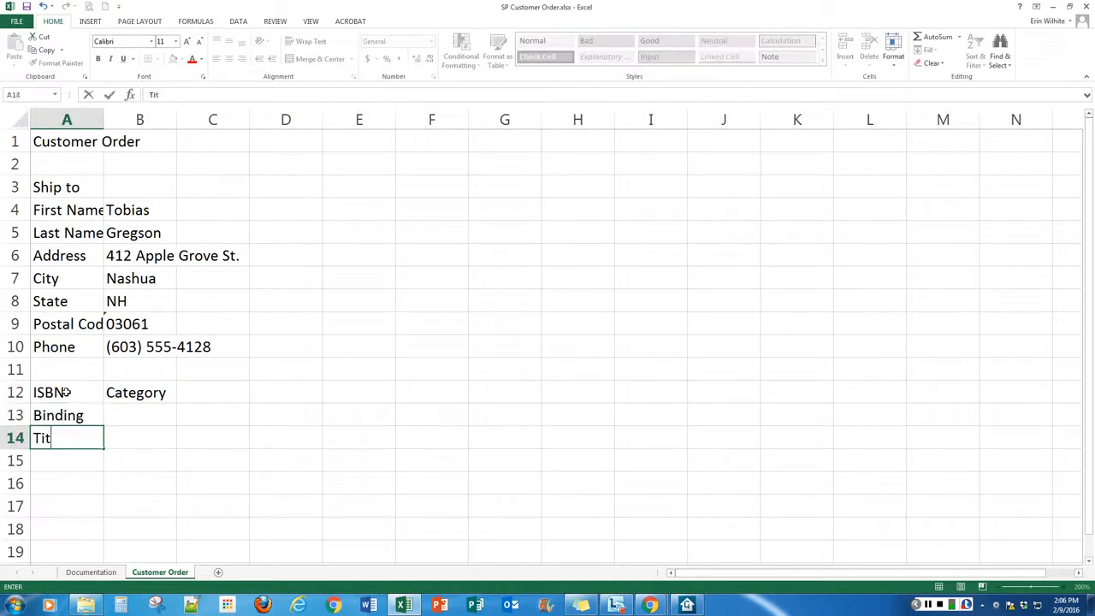
key(Return)
text(Author(s))
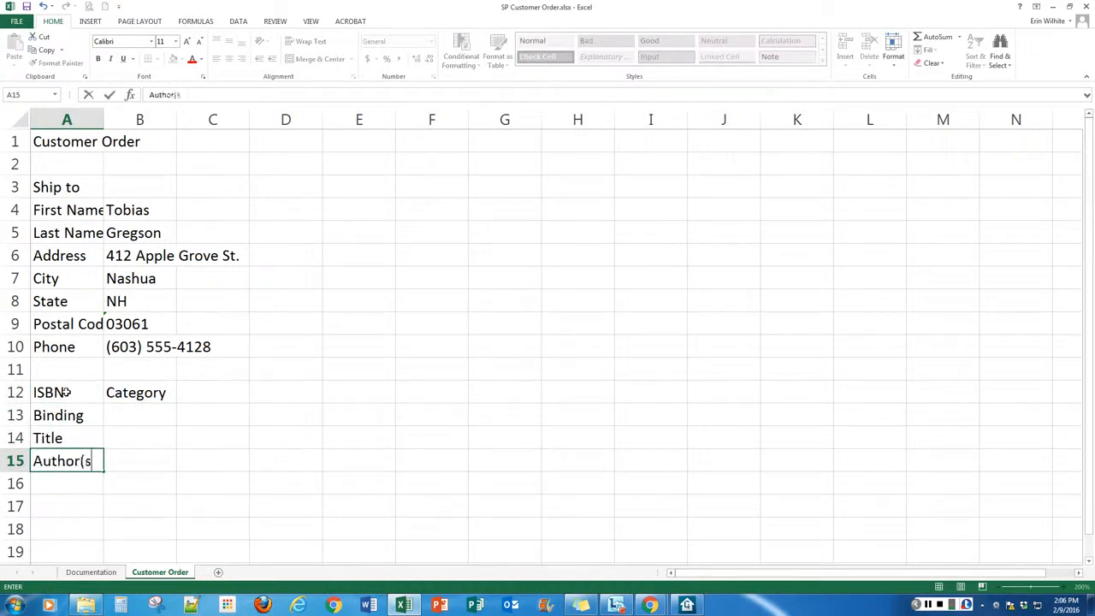
key(Return)
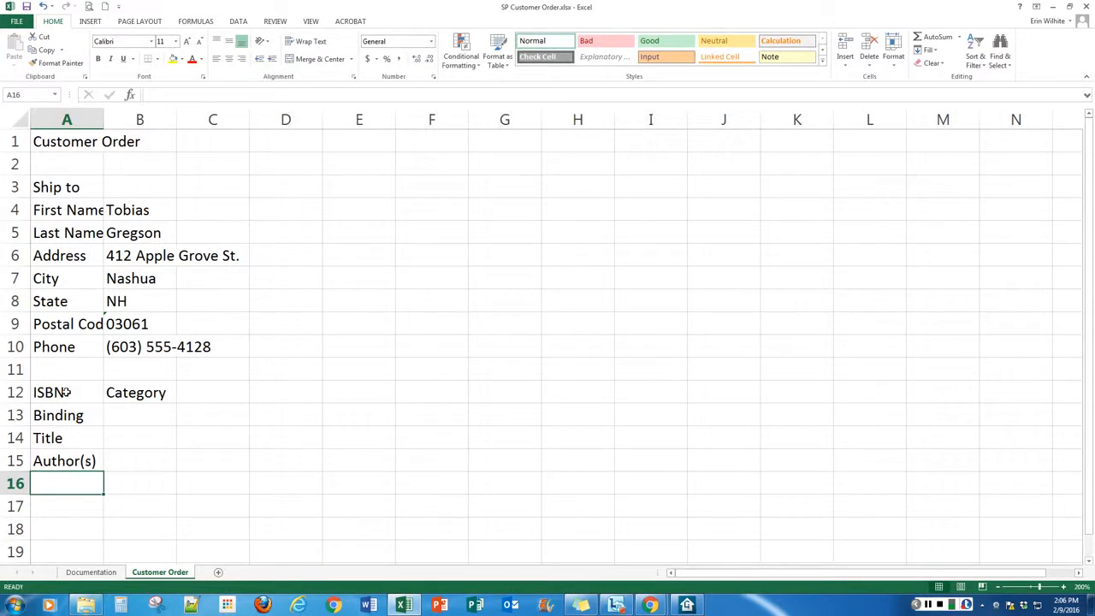
Clear the Category heading from cell B12 and the Binding, Title and Author(s) labels from A13:A15.
key(Up)
key(Up)
key(Up)
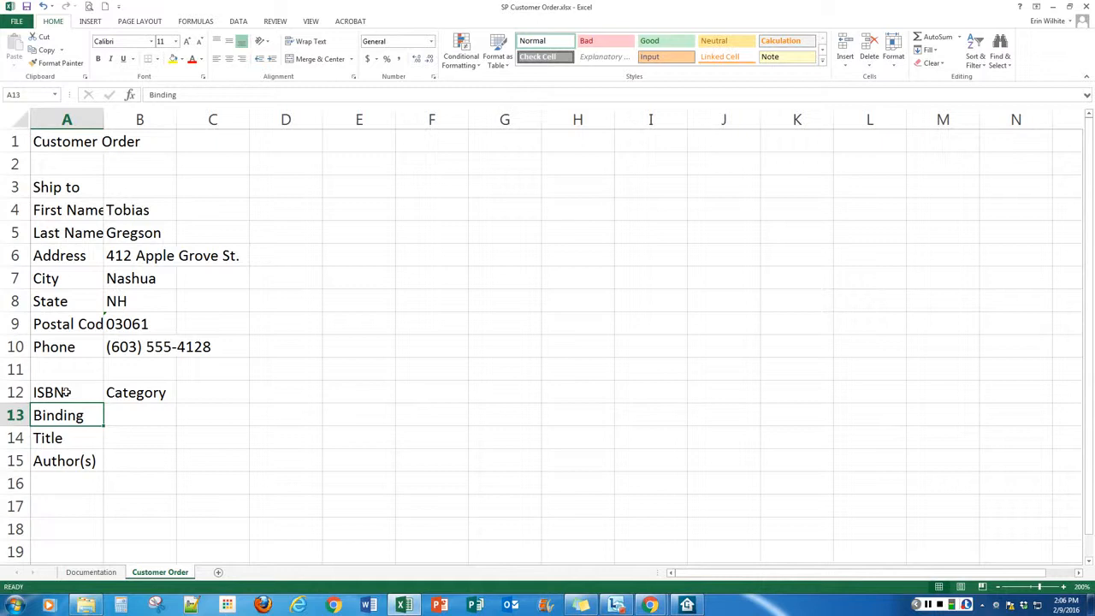
key(Up)
key(Right)
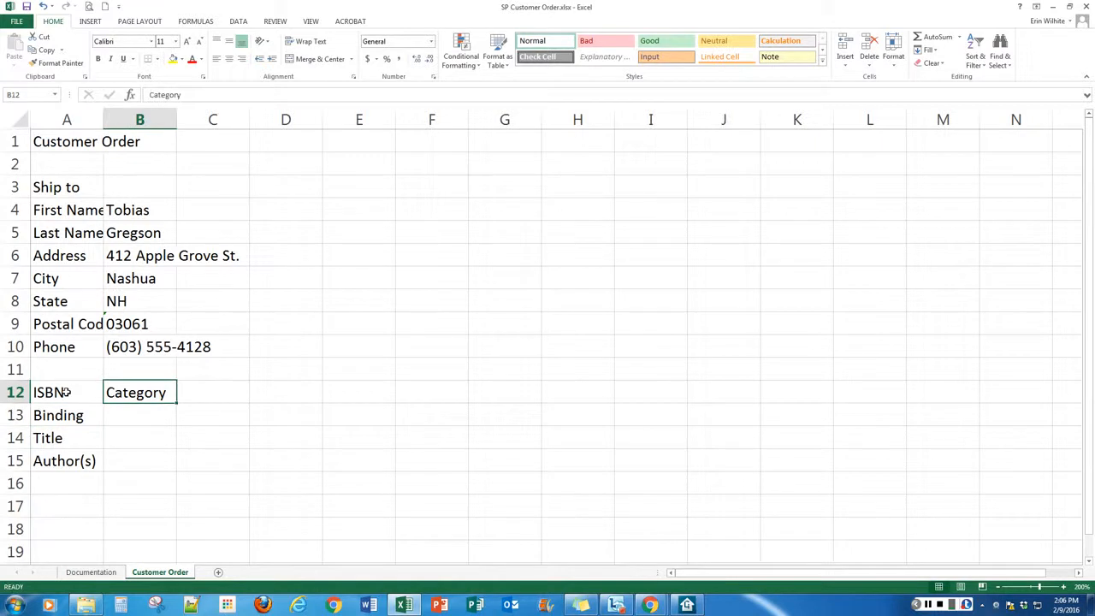
key(Delete)
key(Left)
key(Down)
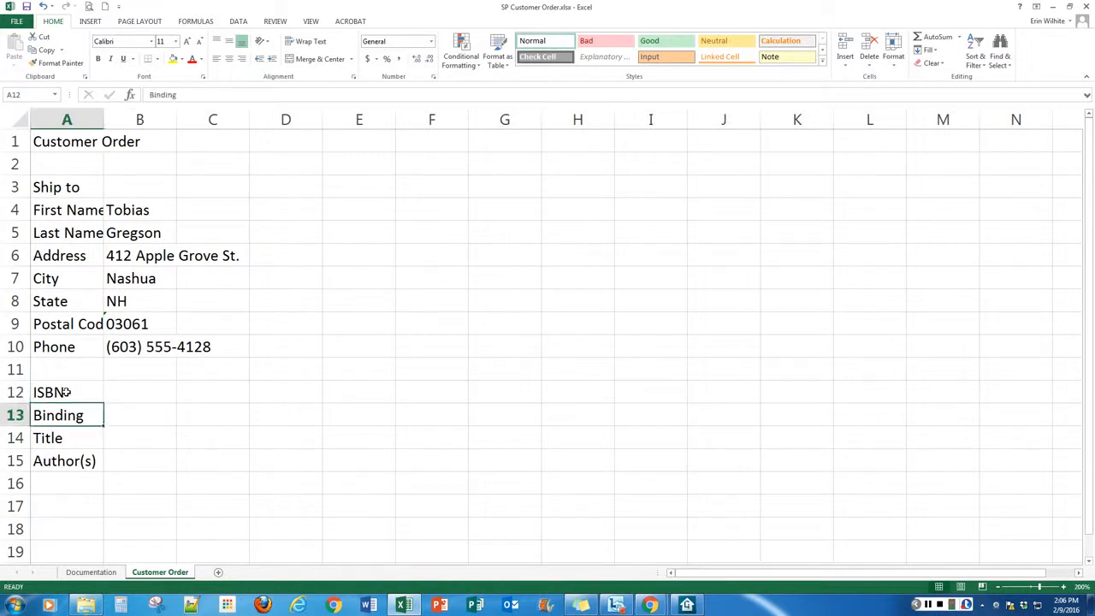
key(shift+Down)
key(shift+Down)
key(ctrl+c)
key(Delete)
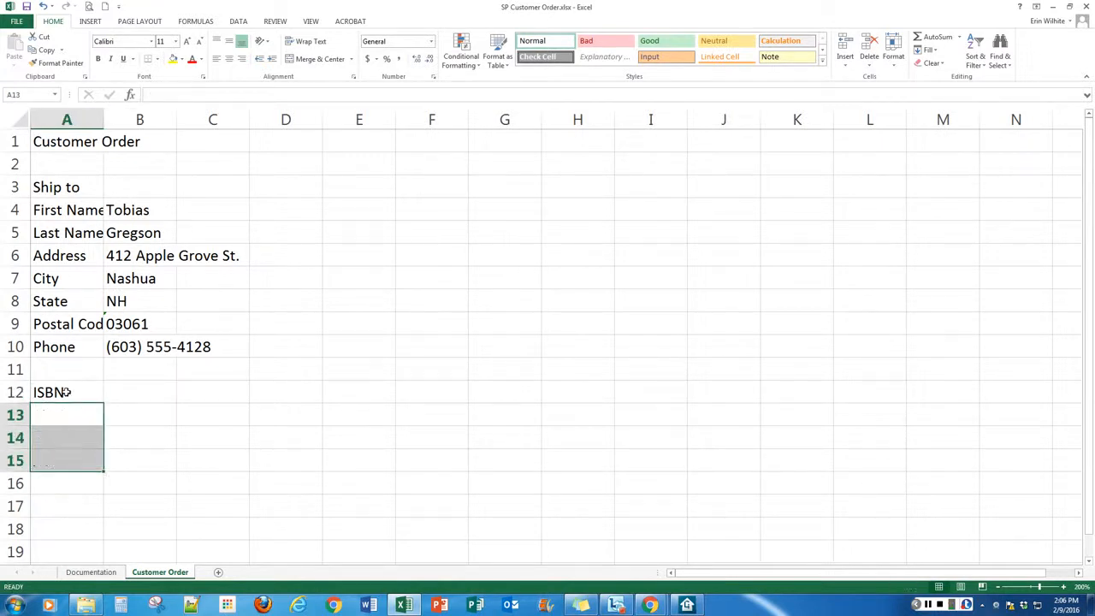
click(159, 142)
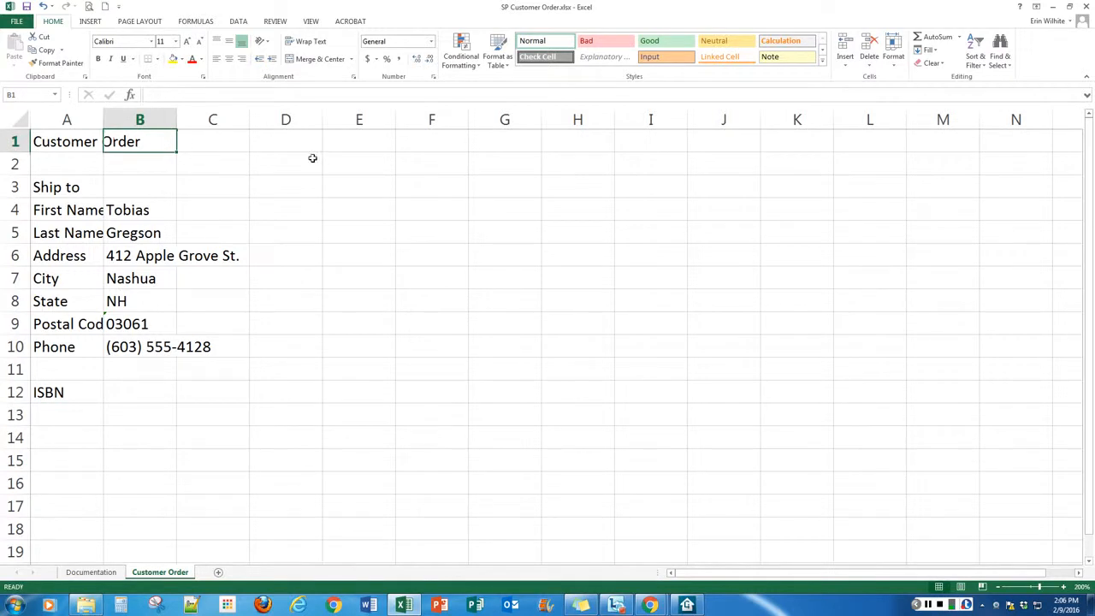
Restore the labels Binding, Title and Author(s) in A13:A15 and the heading "Category" in cell B12.
click(68, 418)
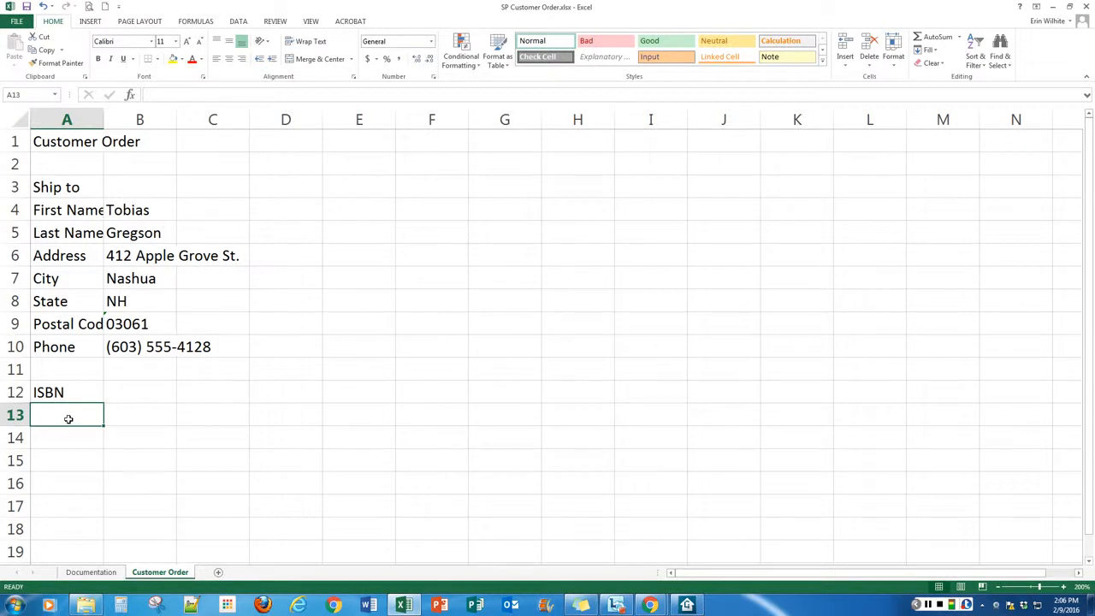
key(ctrl+v)
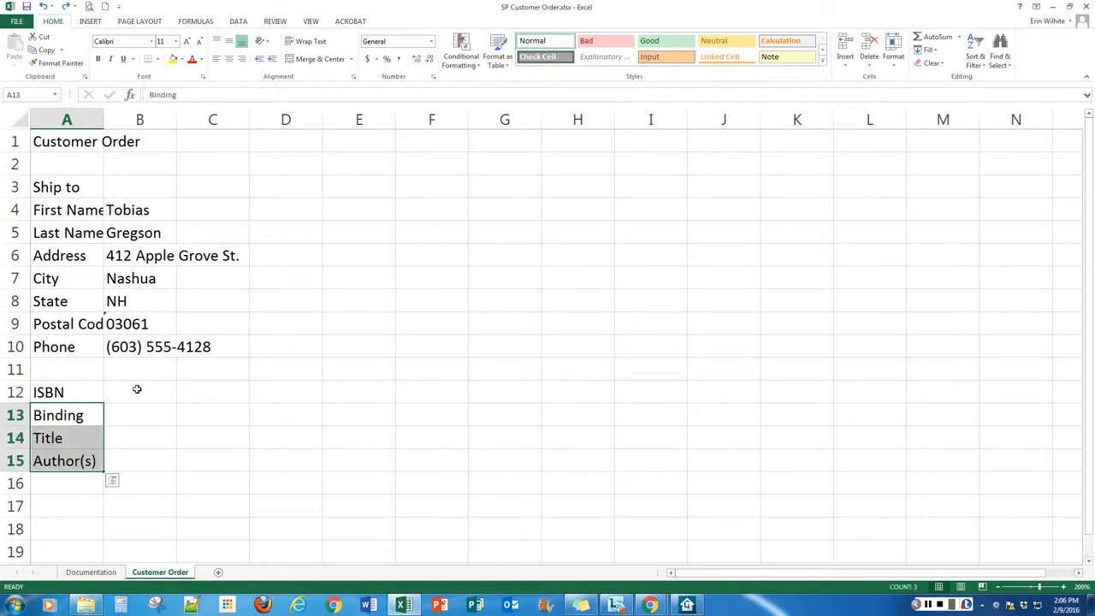
key(ctrl+c)
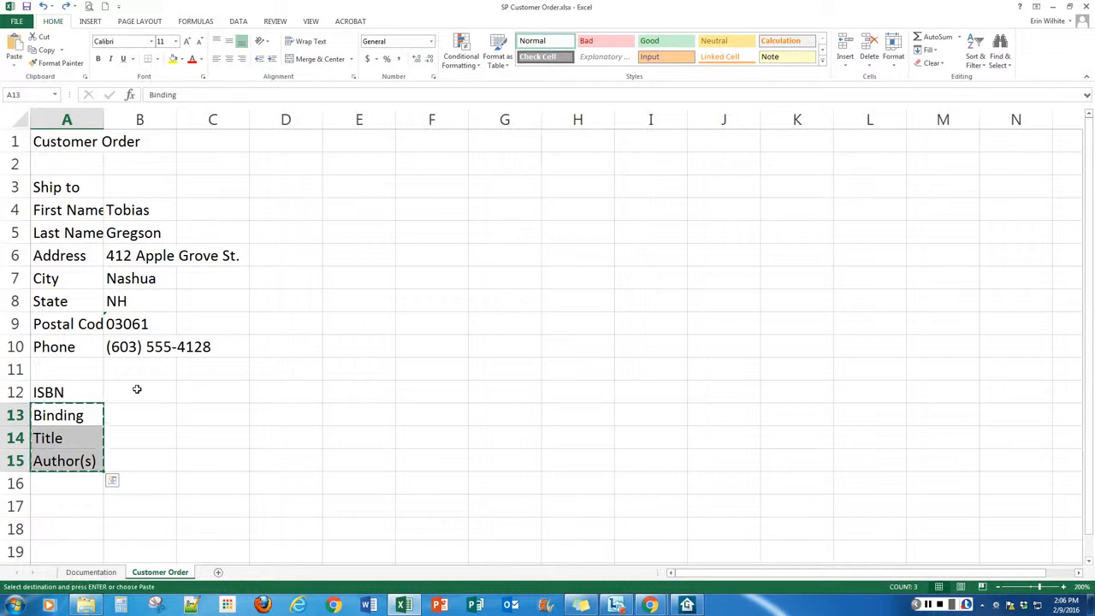
click(137, 389)
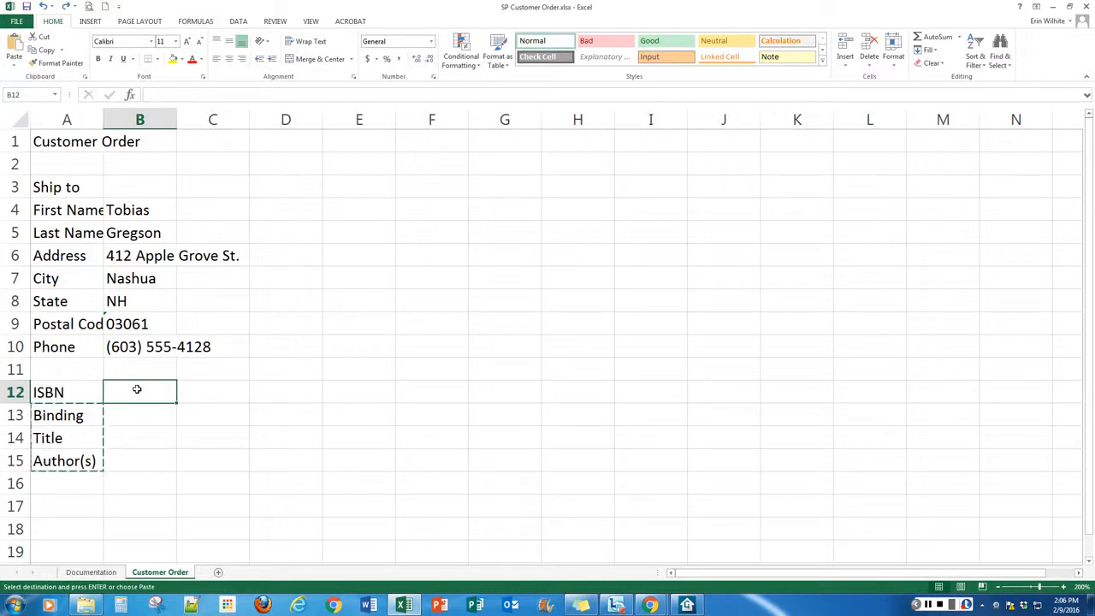
text(Category)
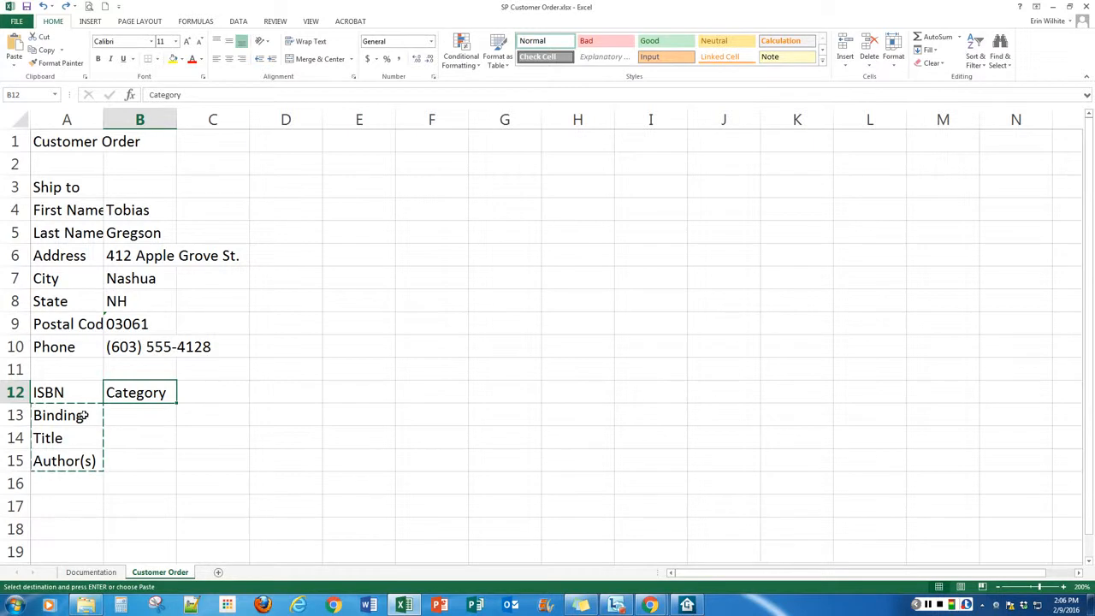
Move the Binding label to cell C12 and the Title label to cell D12.
drag(86, 415, 88, 462)
click(137, 440)
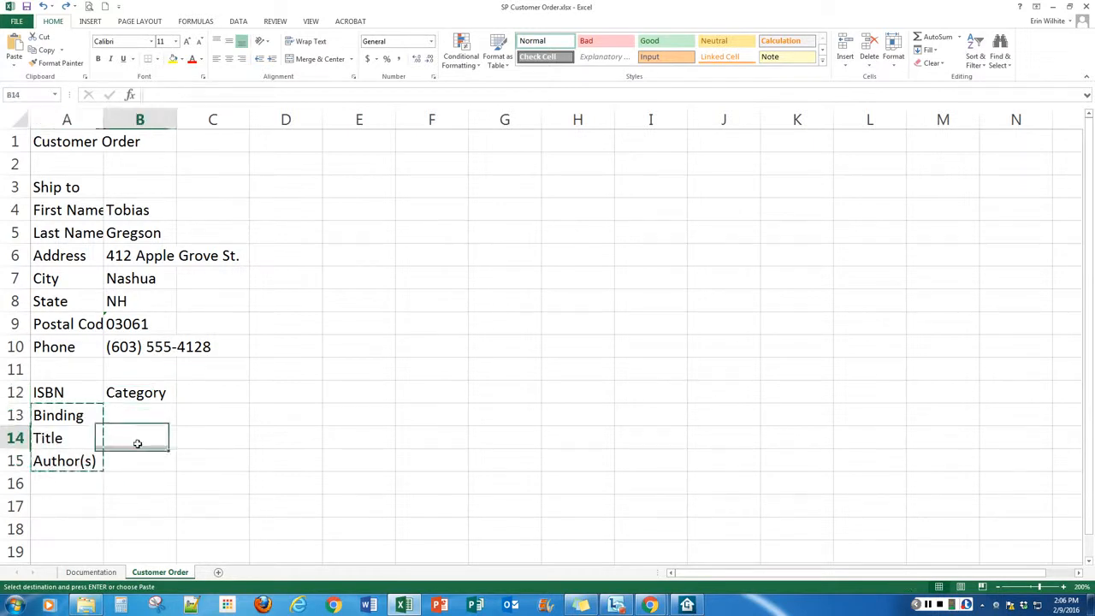
click(100, 416)
drag(102, 415, 176, 409)
click(93, 435)
drag(99, 437, 279, 405)
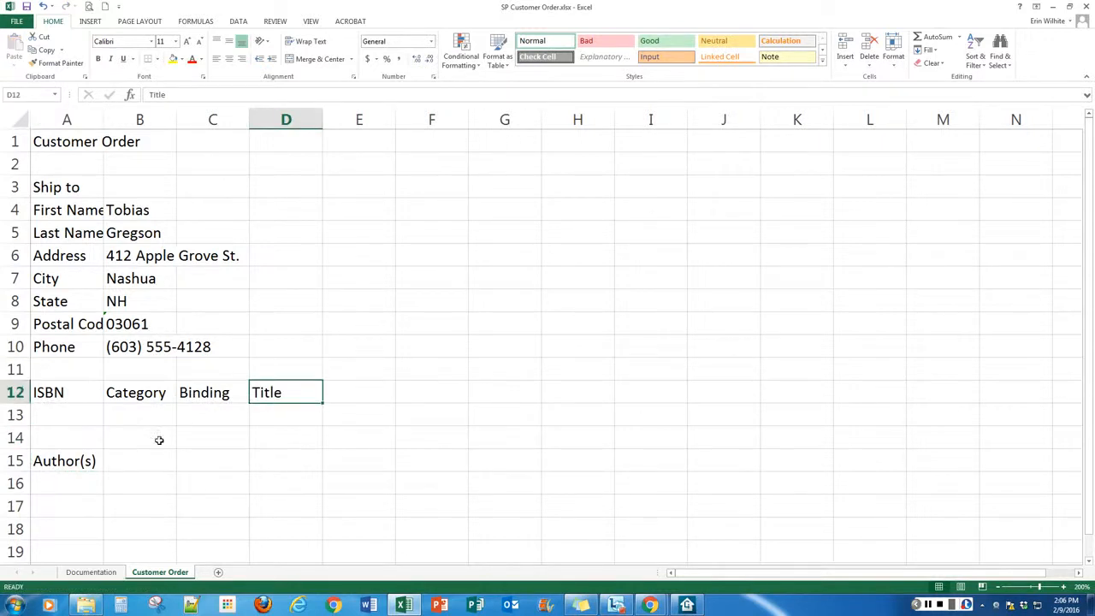
Move the Author(s) label from cell A15 to cell E12.
click(101, 460)
drag(103, 460, 359, 387)
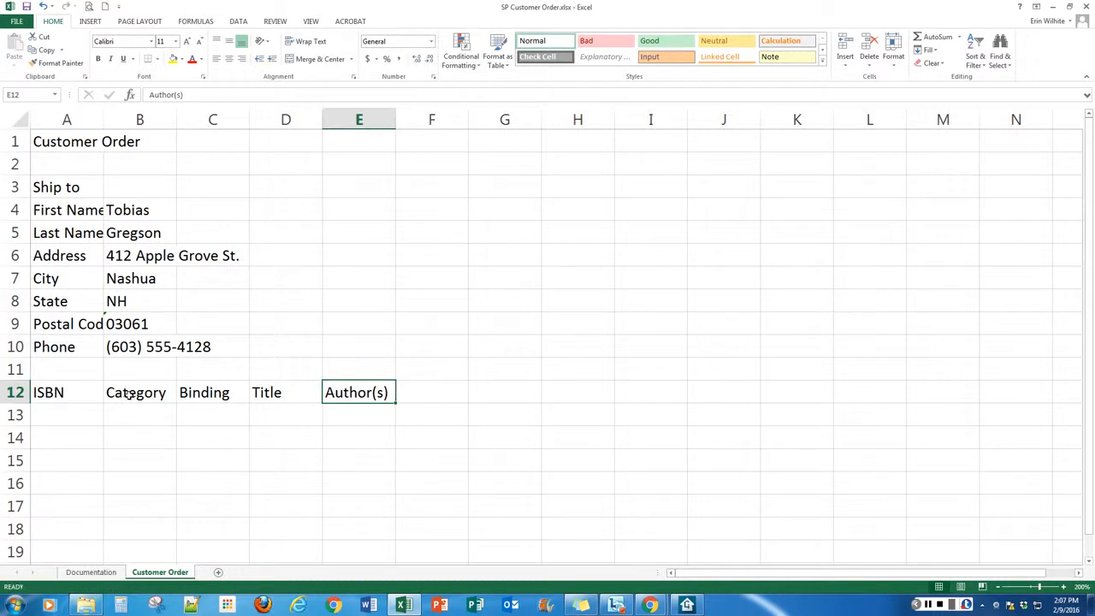
drag(129, 394, 343, 387)
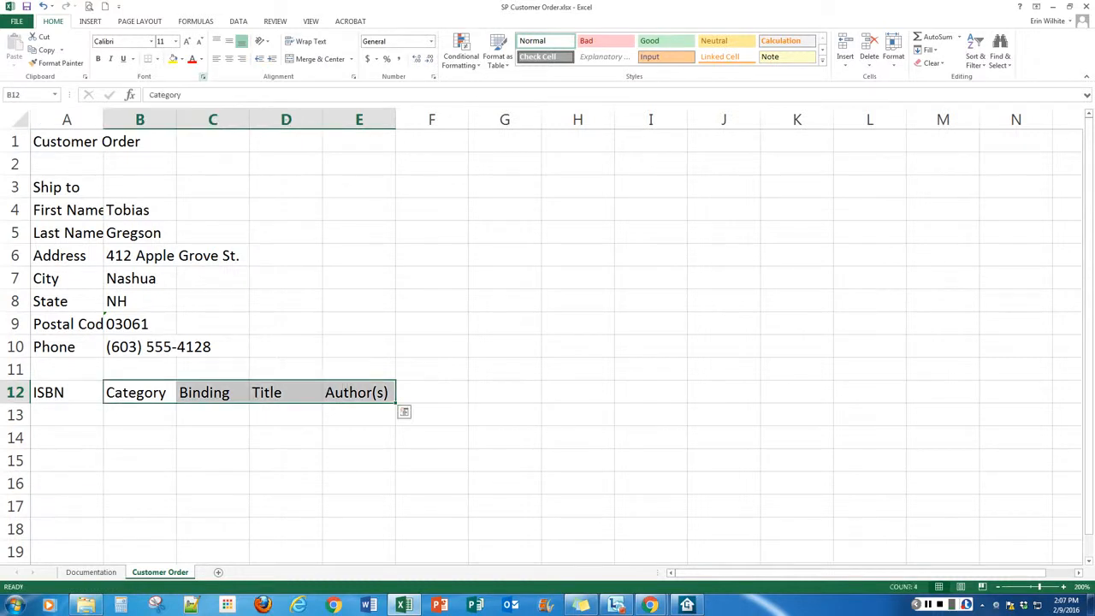
click(203, 77)
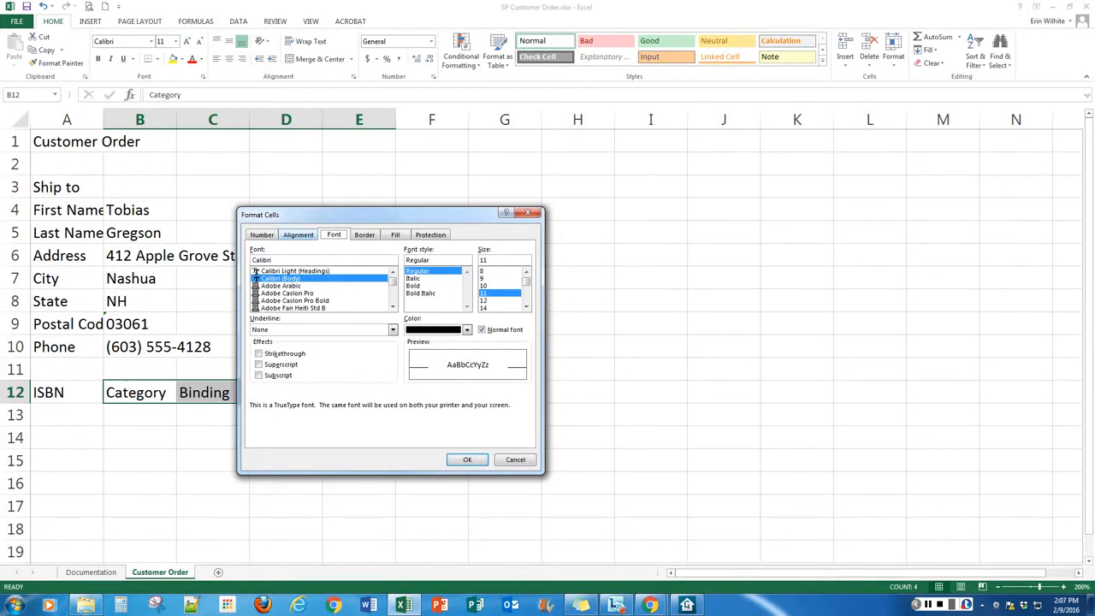
click(297, 235)
click(262, 235)
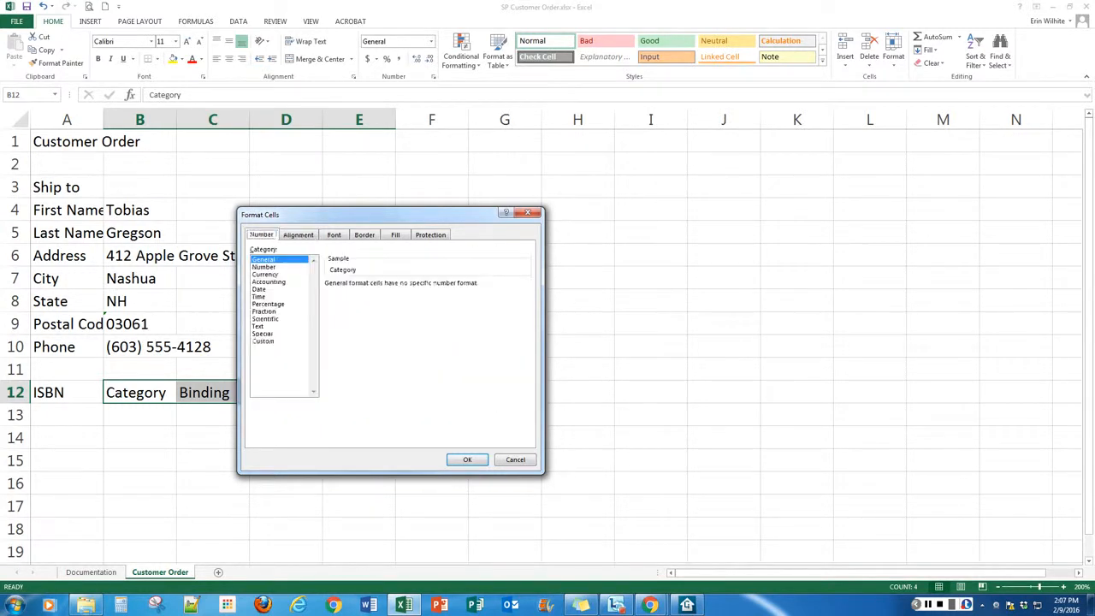
click(515, 460)
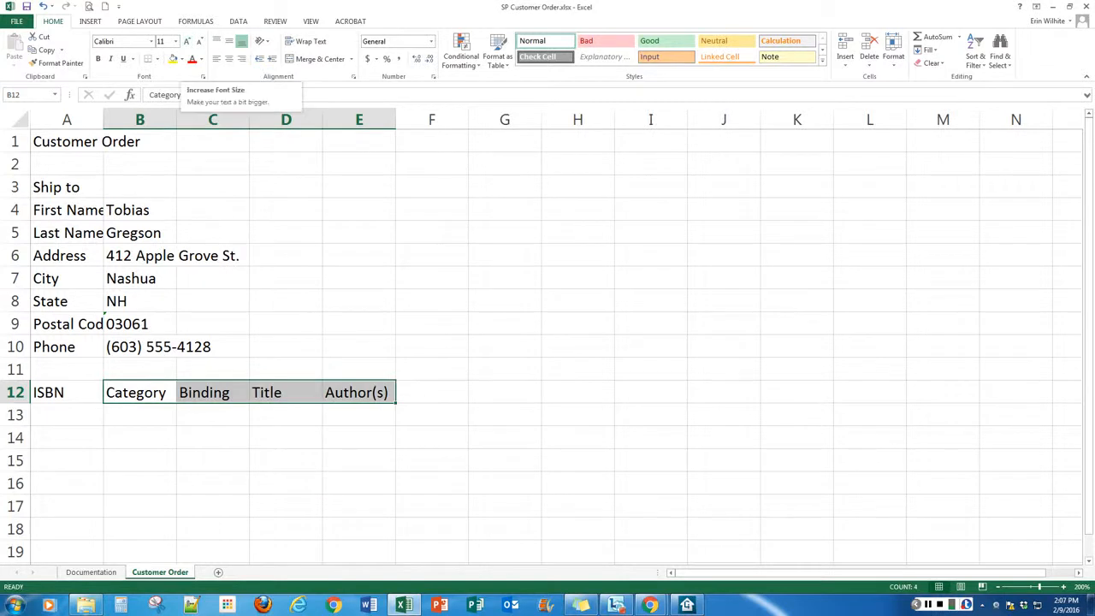
click(202, 77)
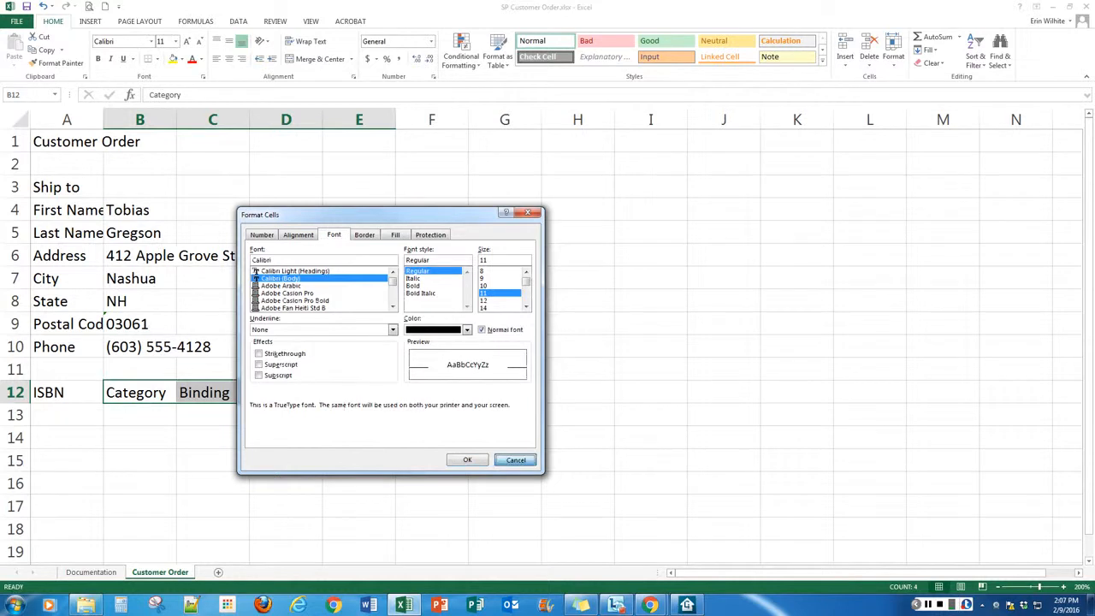
click(515, 460)
Re-enter the headings in B12:E12 in capitals as CATEGORY, BINDING, TITLE and AUTHOR(S).
click(136, 394)
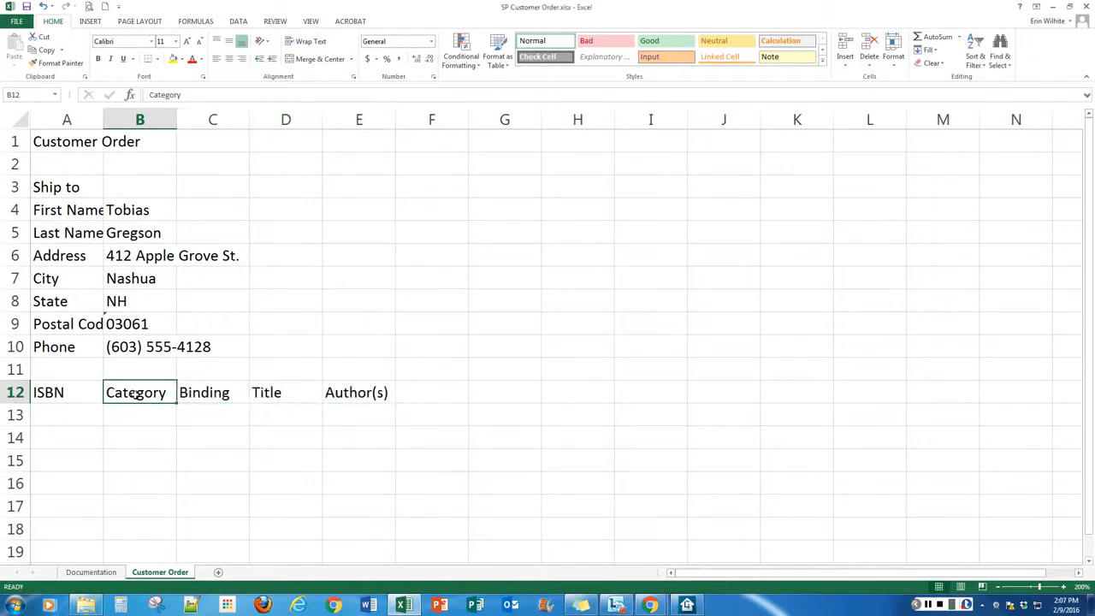
text(CATEGORY)
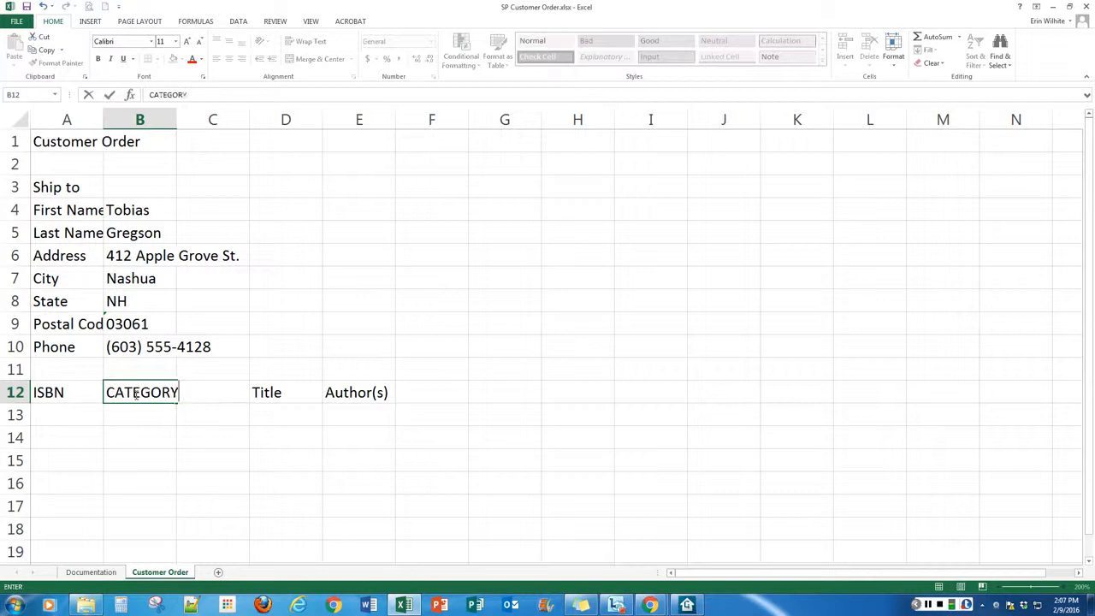
key(Tab)
text(BINDING)
key(Tab)
text(TITLE)
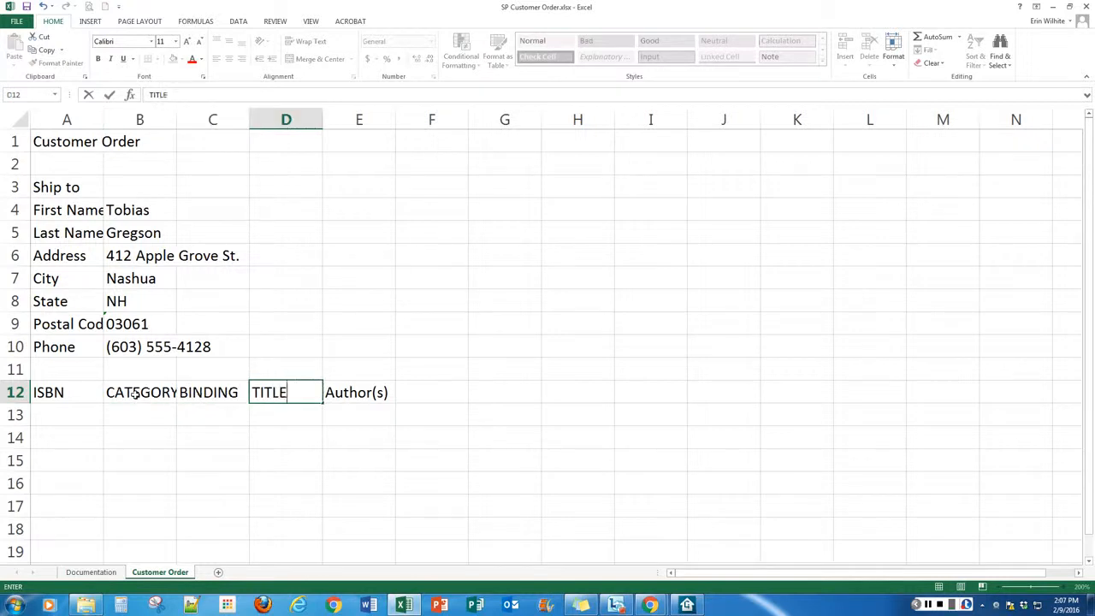
key(Tab)
text(AUTHOR)
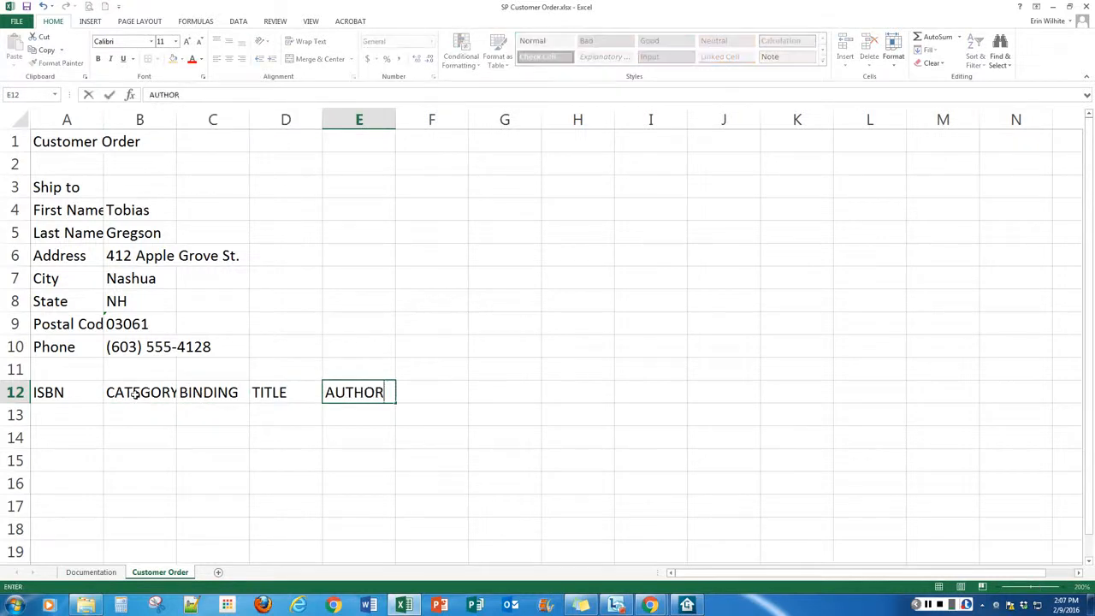
text((S))
key(Return)
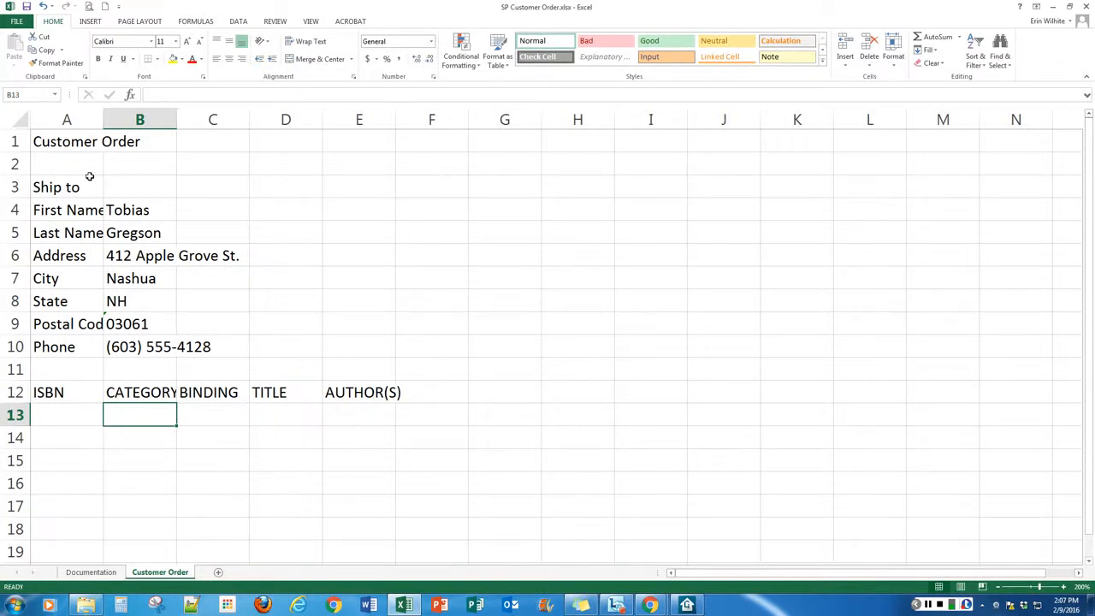
click(67, 416)
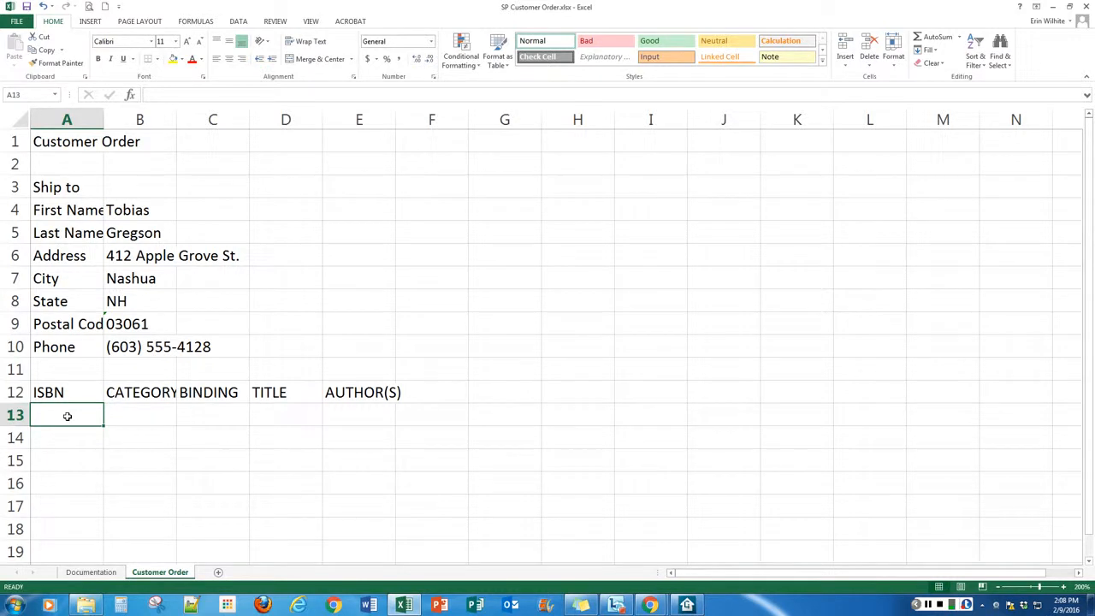
text(0-374)
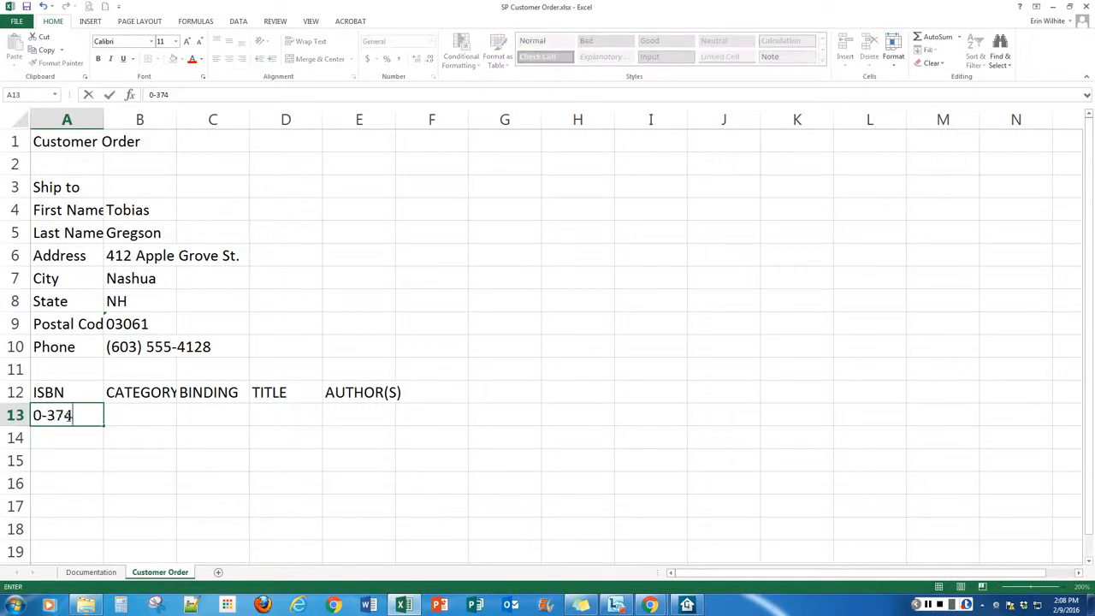
text(-35385-4)
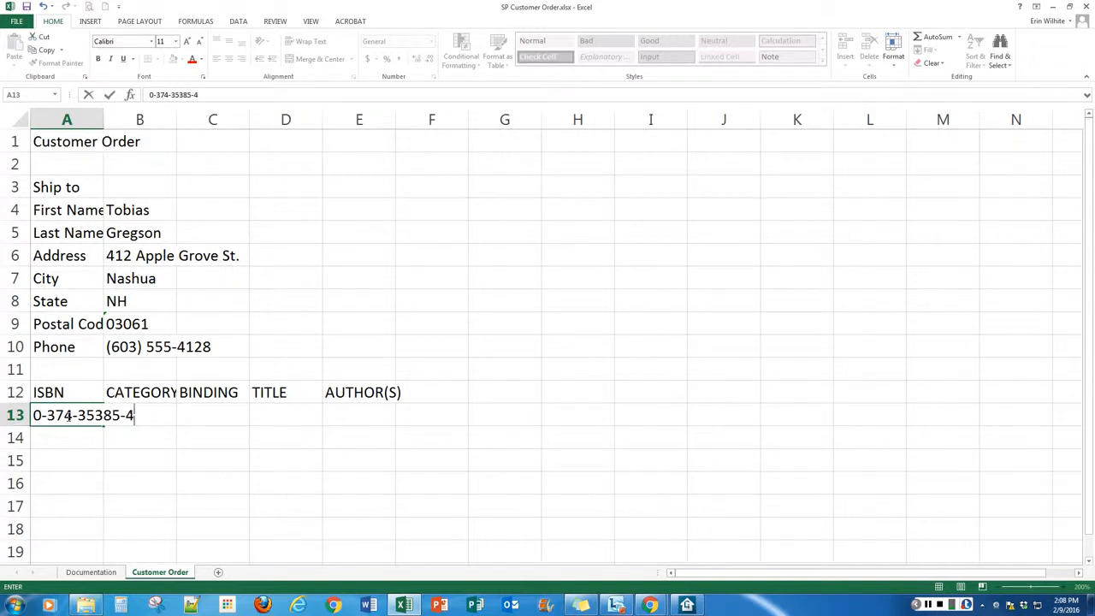
key(Tab)
text(Used)
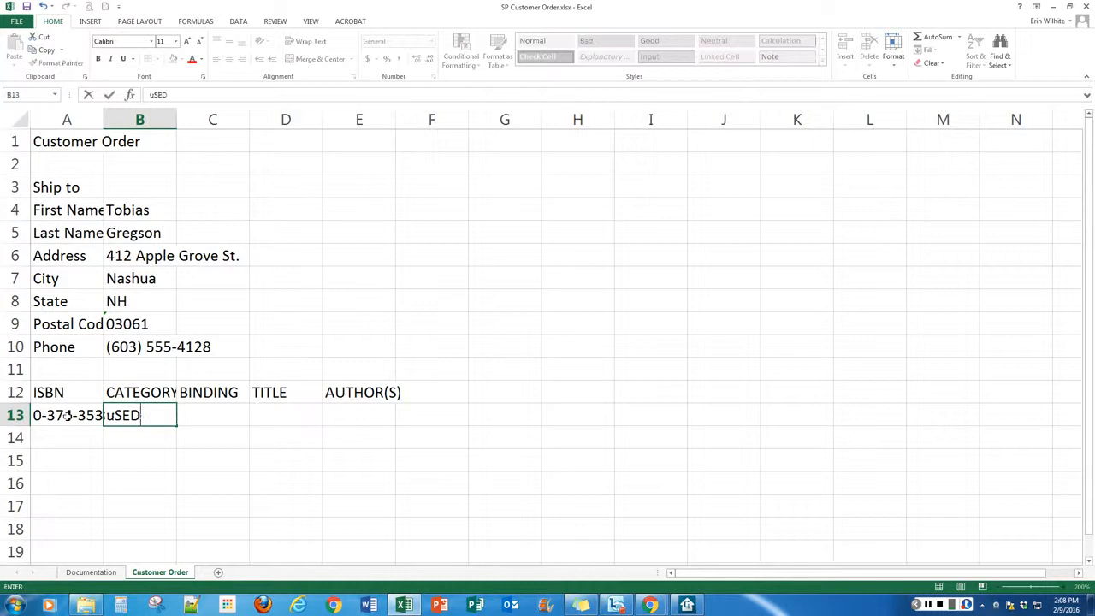
key(Tab)
text(Hardcover)
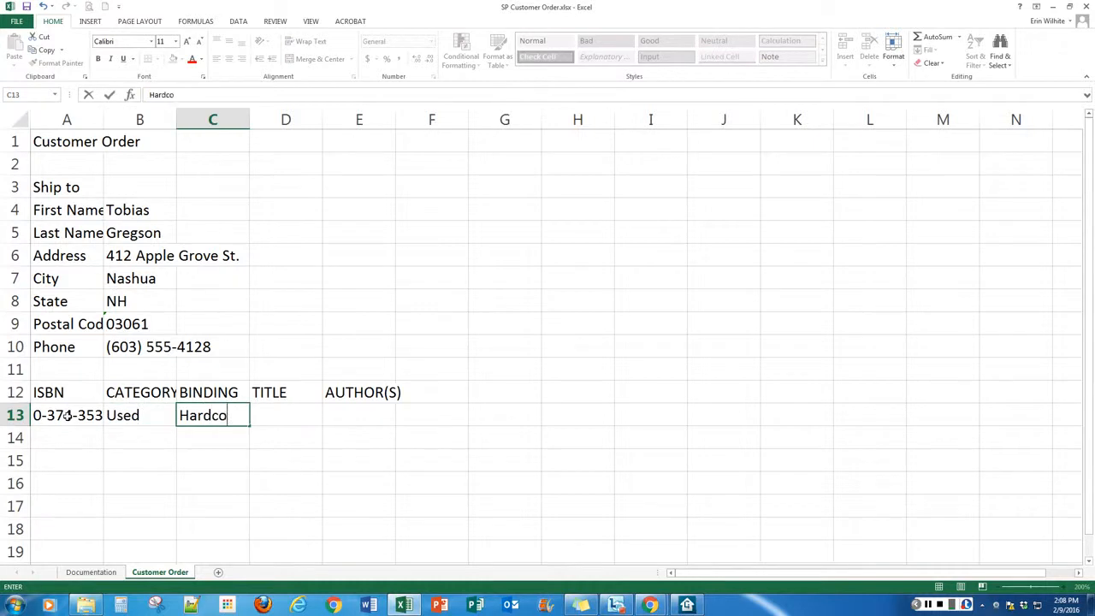
Enter the first part of the book title, "Samurai William:", in cell D13.
key(Tab)
text(Samur)
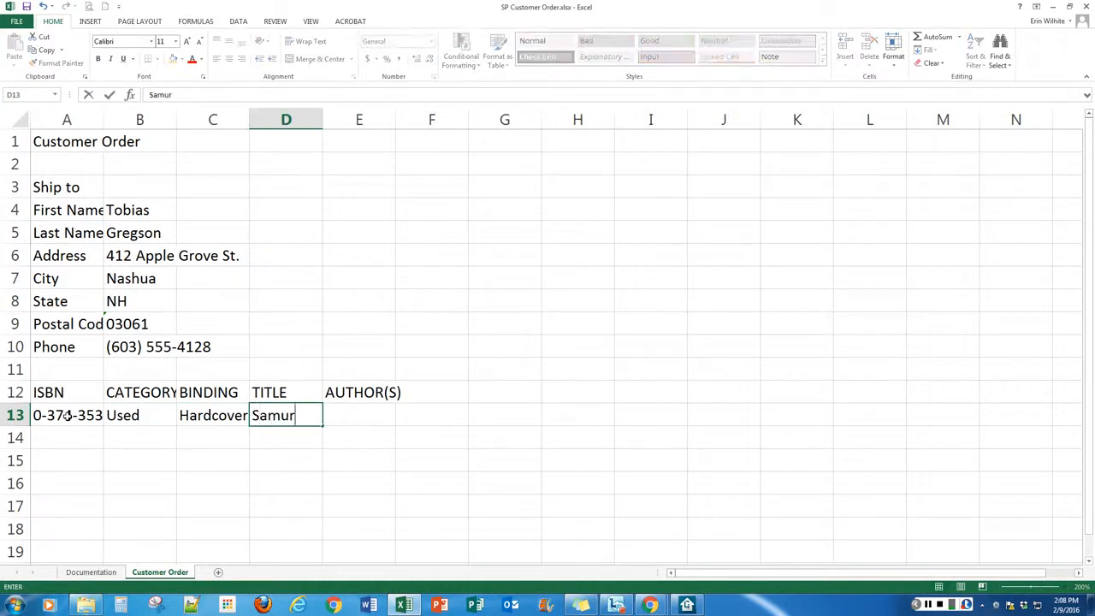
text(ai William)
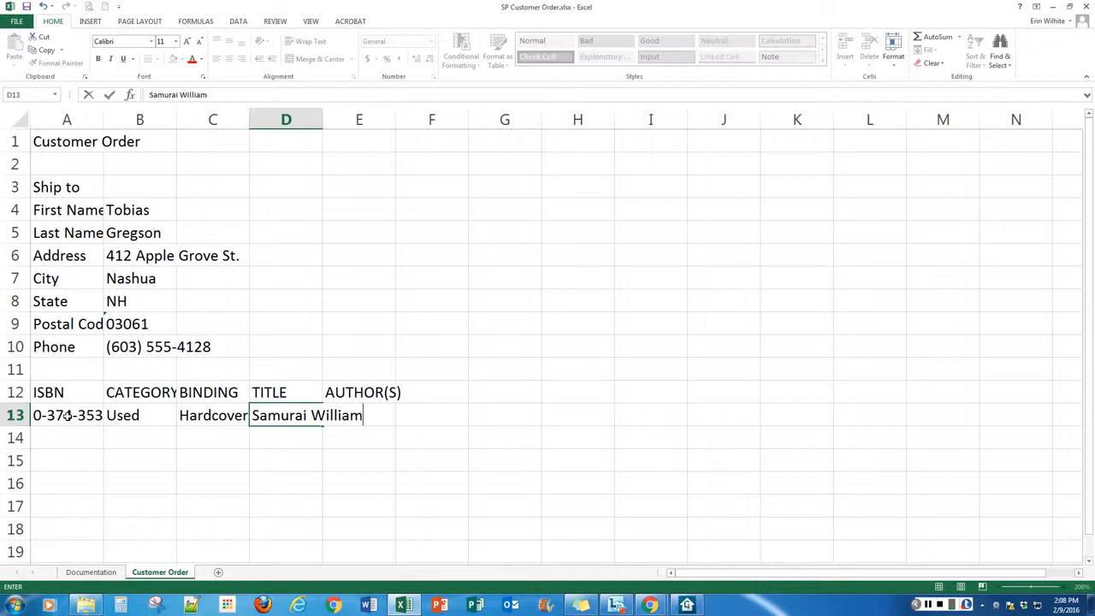
text(:)
key(Return)
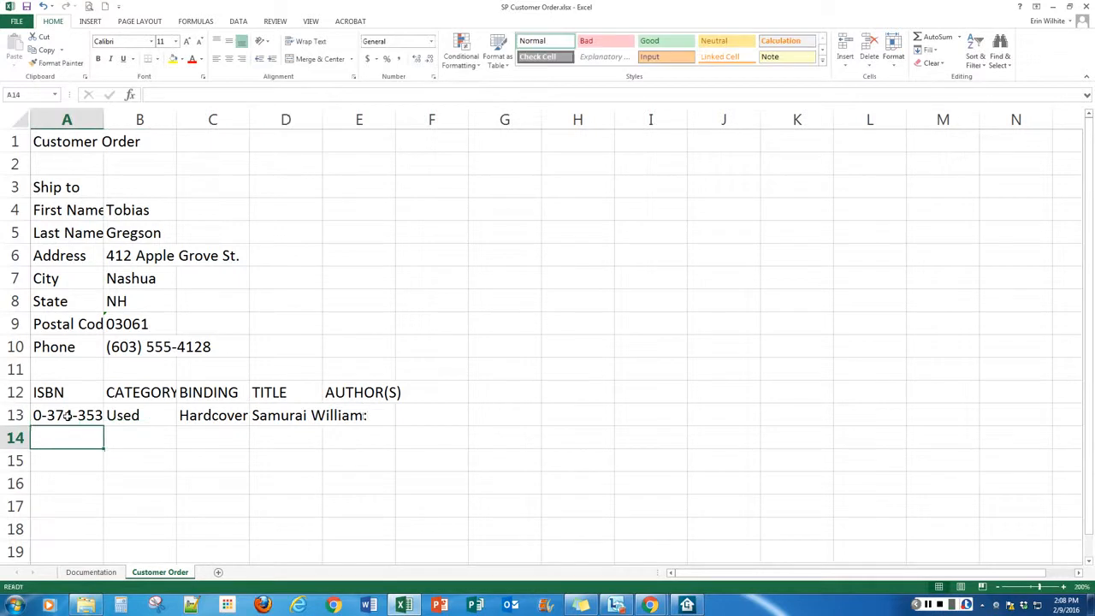
Enter the subtitle "The Englishman Who Opened Japan" in cell A14.
text(The Englishman )
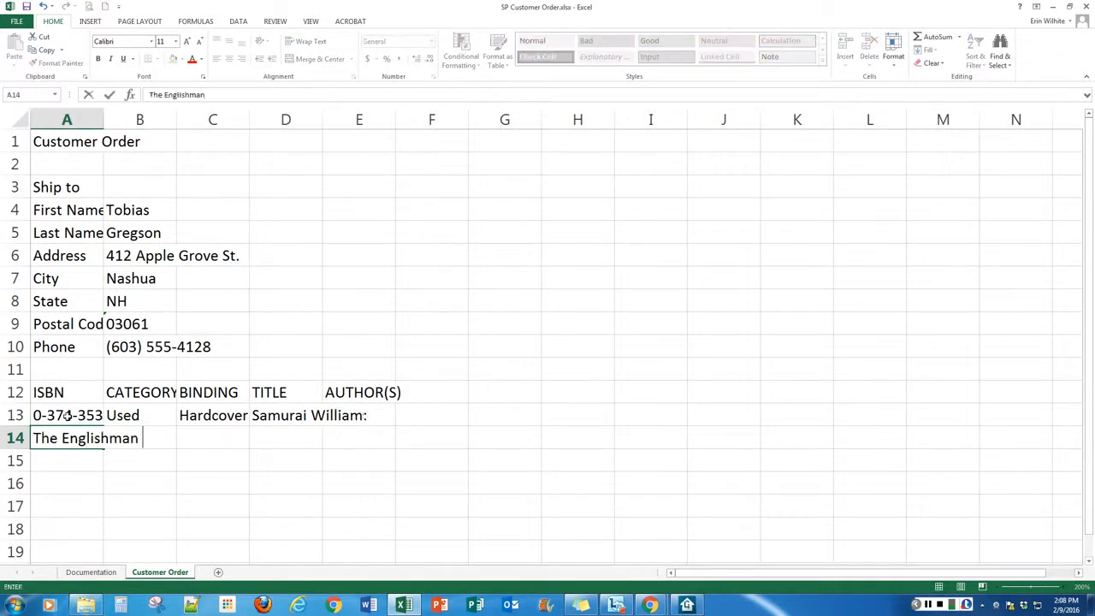
text(Who Opened )
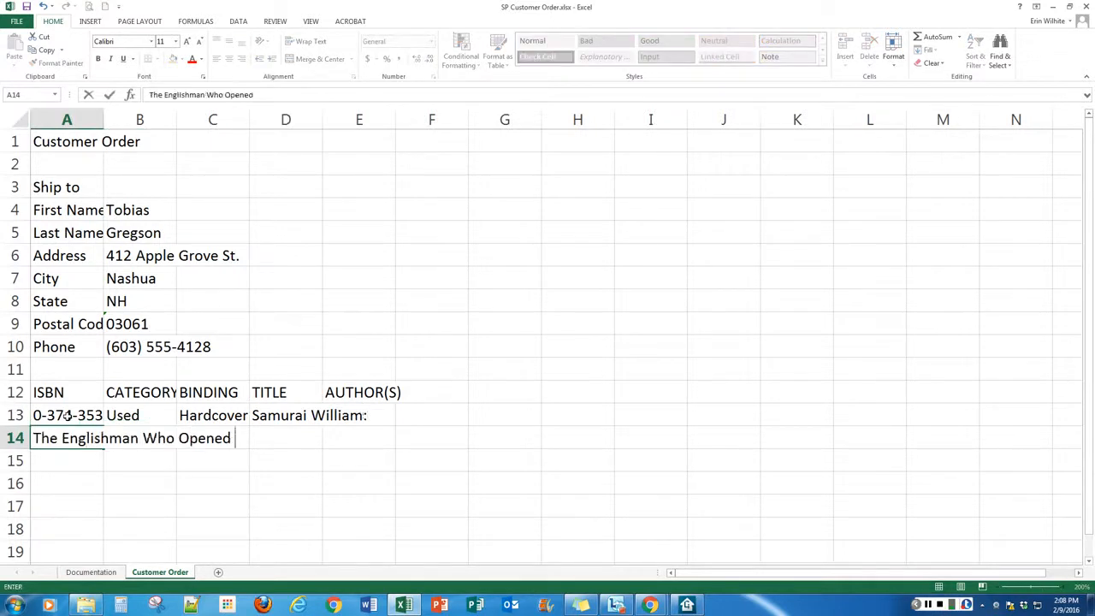
text(Japan)
key(Return)
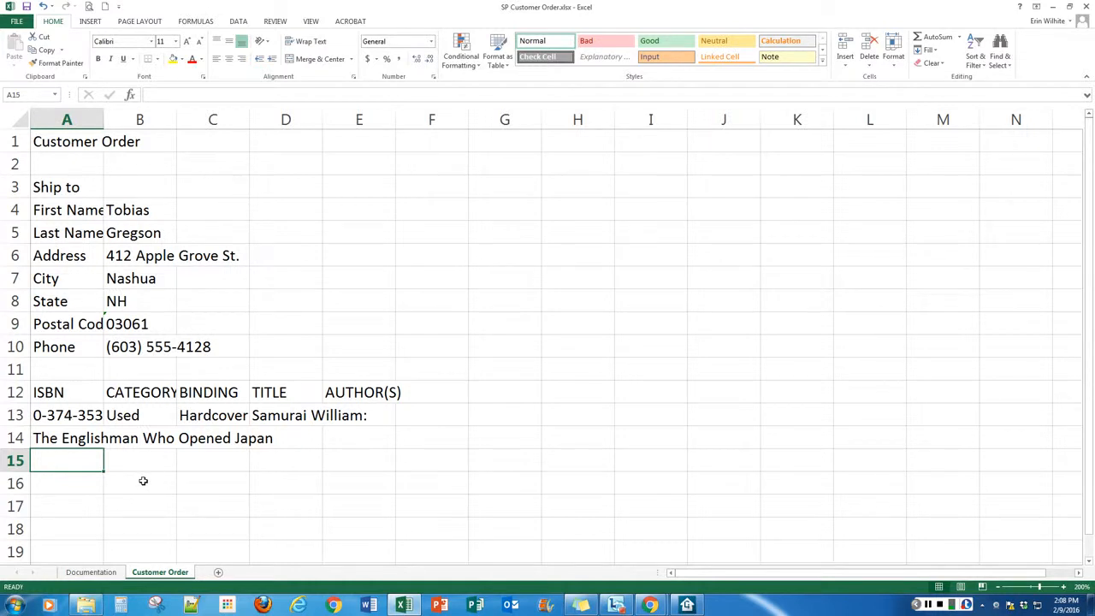
Cut the subtitle text out of cell A14 and append it after "Samurai William:" in cell D13.
click(68, 441)
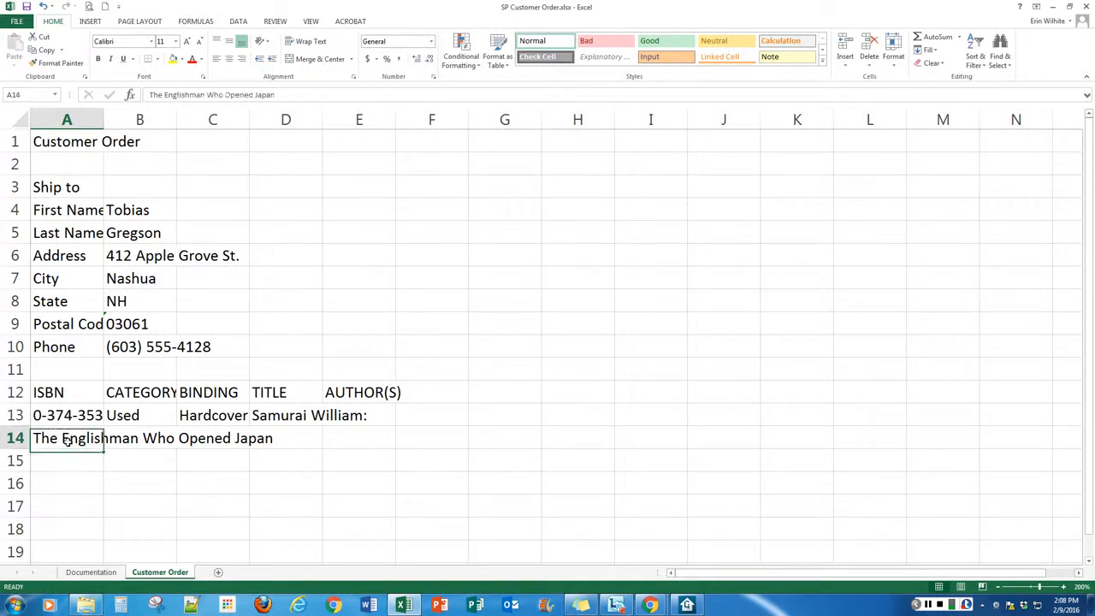
double_click(67, 440)
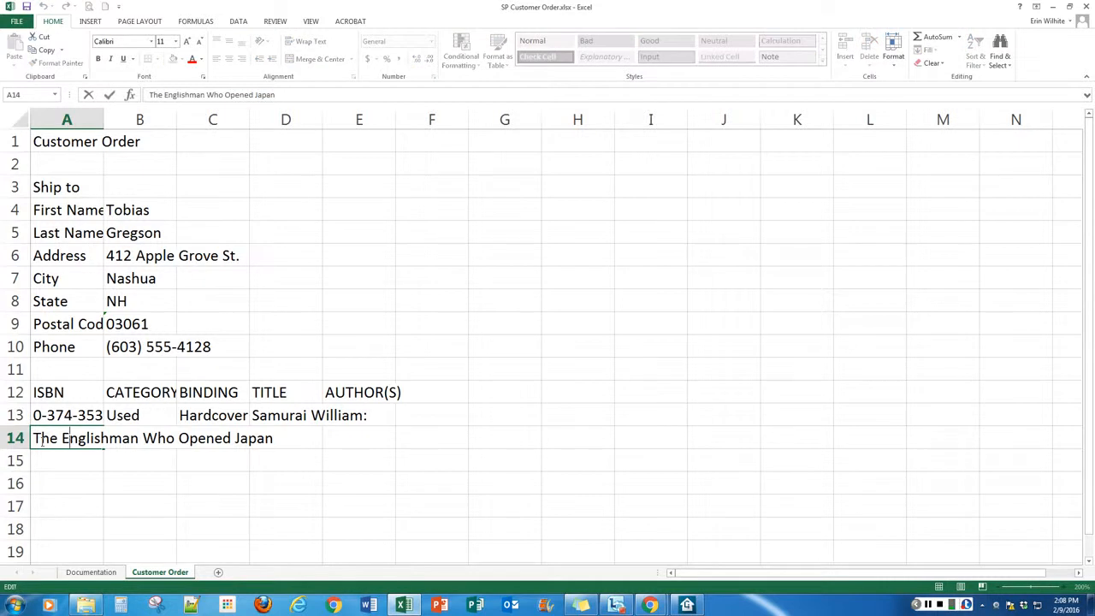
click(34, 438)
drag(34, 438, 273, 438)
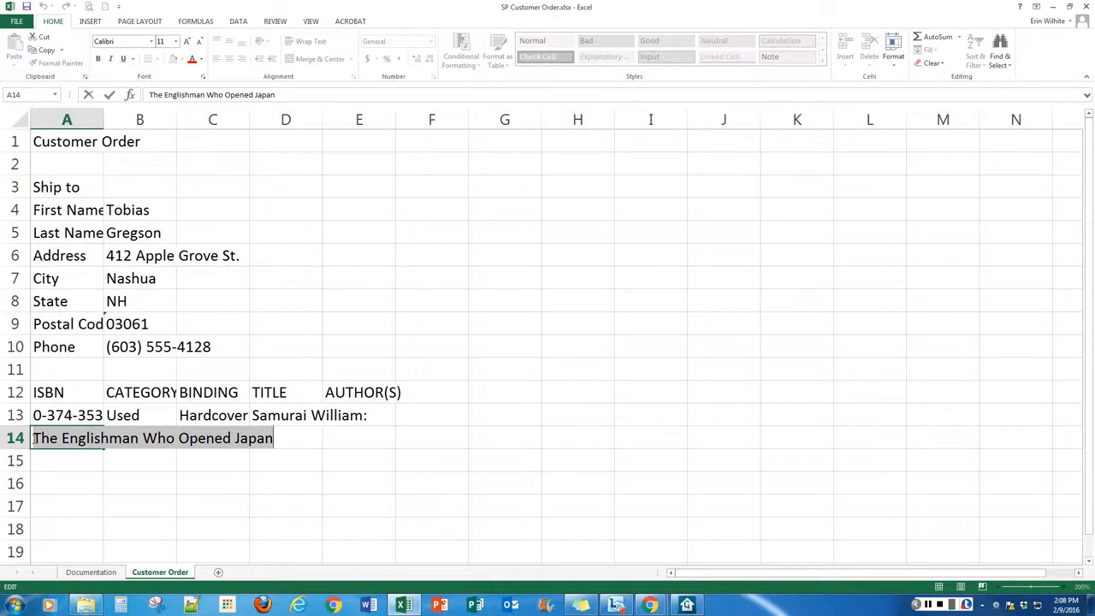
key(ctrl+x)
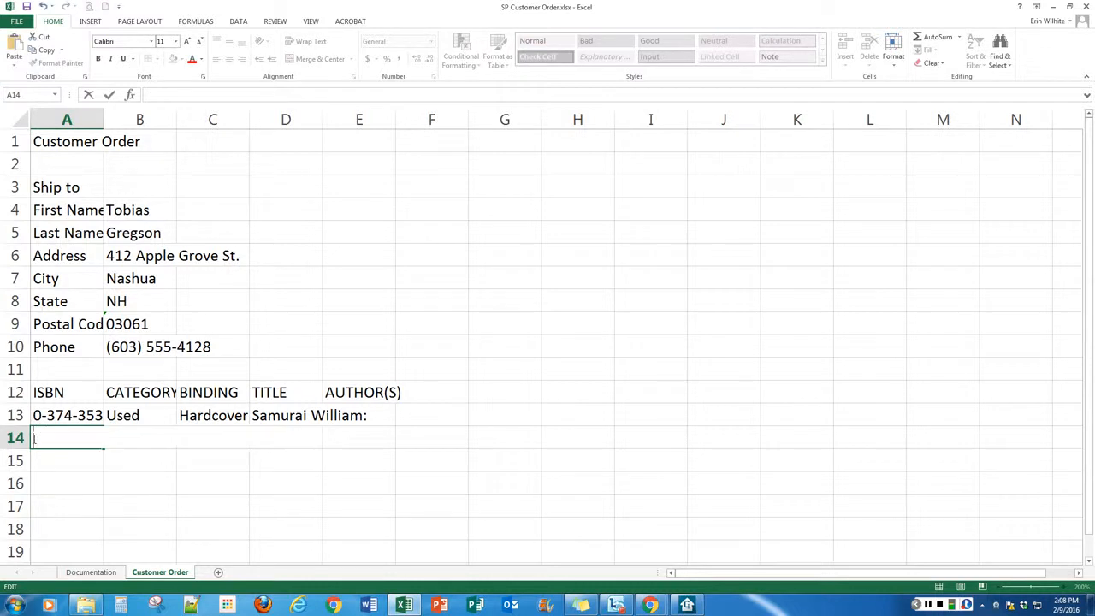
click(213, 412)
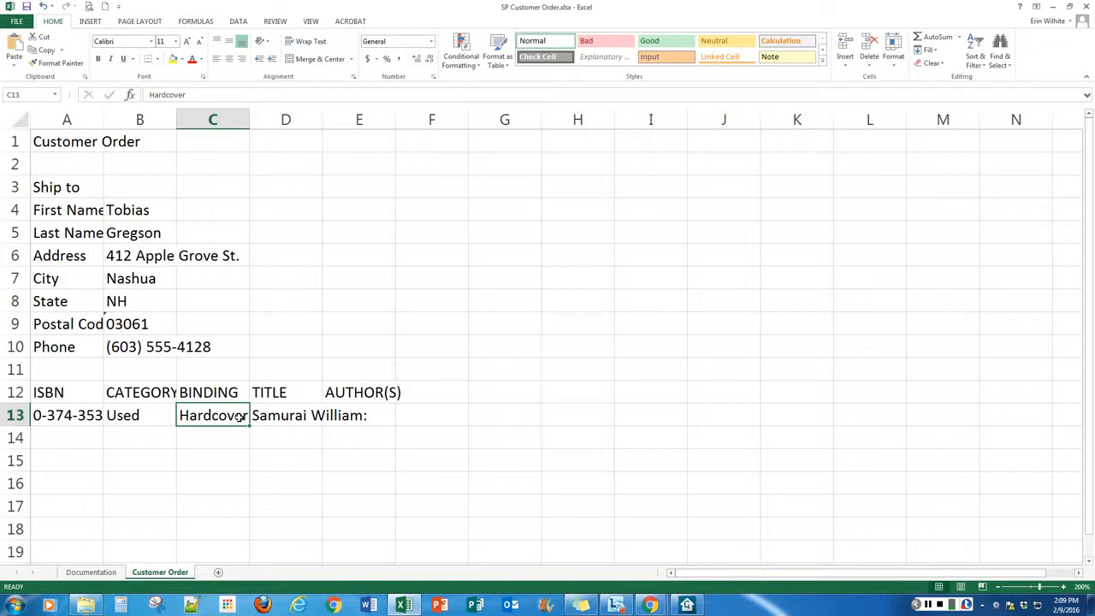
click(287, 415)
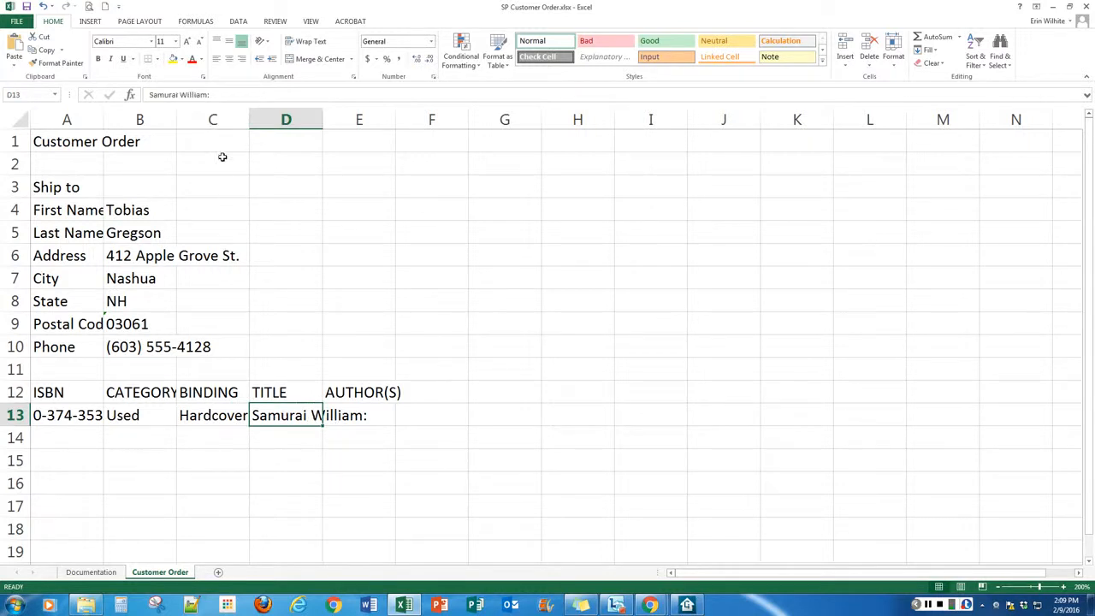
click(227, 95)
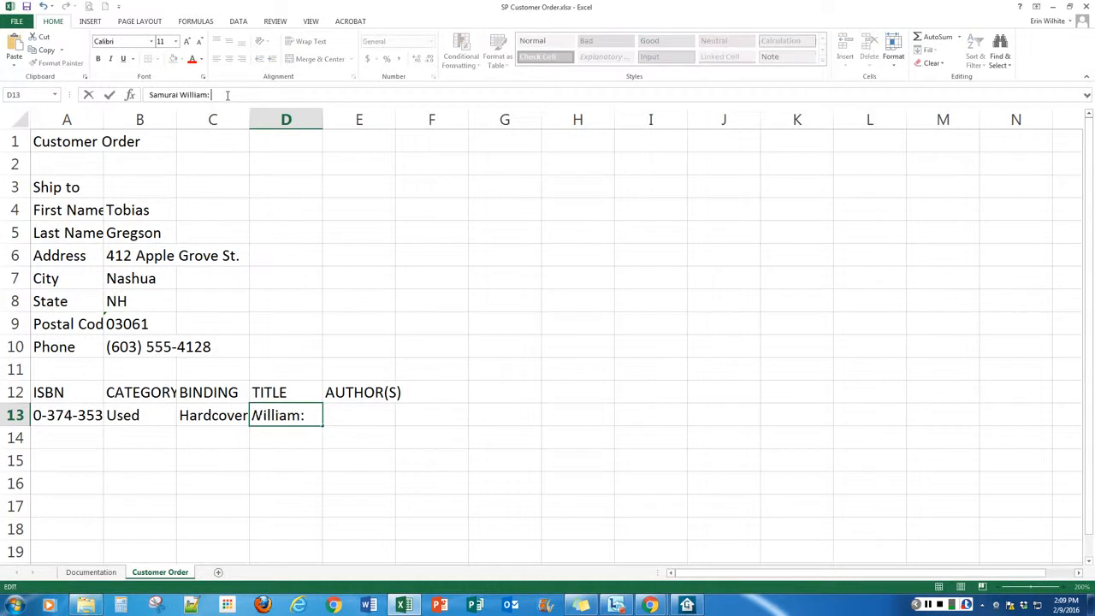
key(ctrl+v)
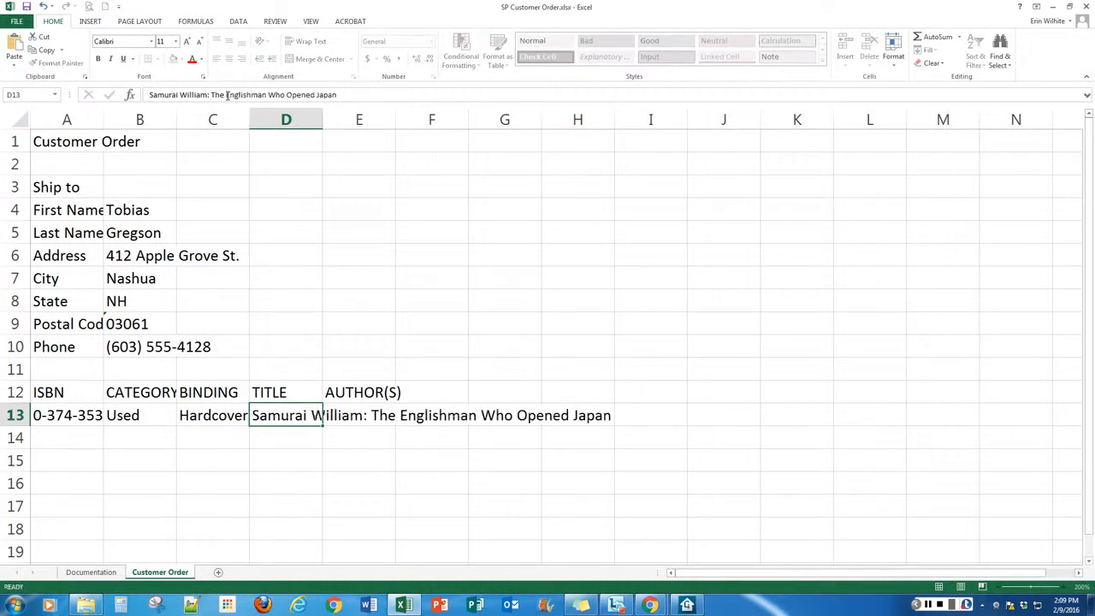
key(Return)
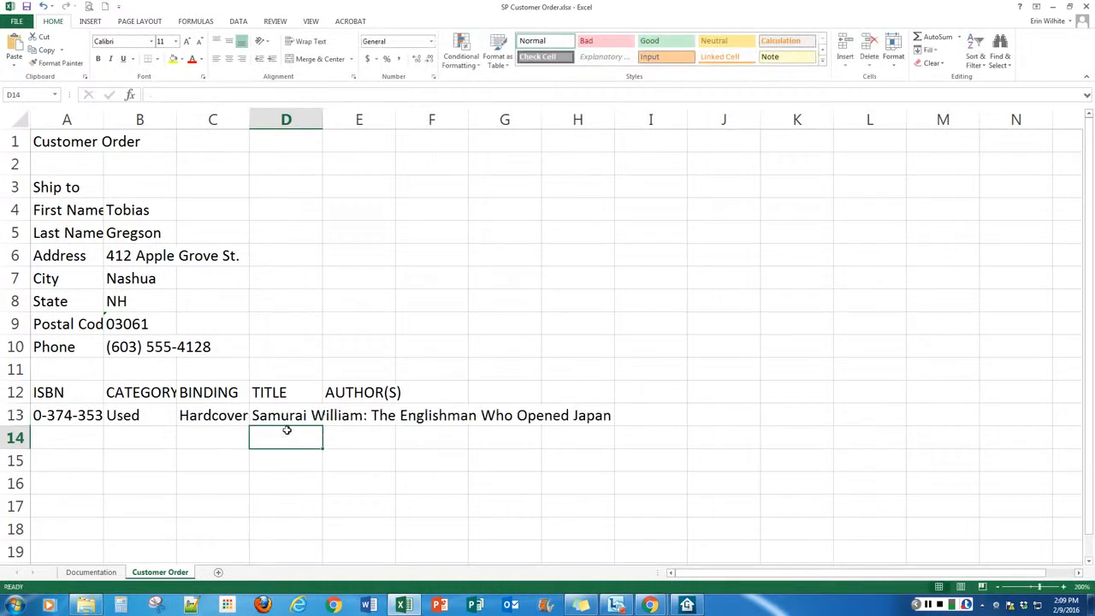
Enter the book's author as "Milton, Giles" in cell E13.
click(350, 415)
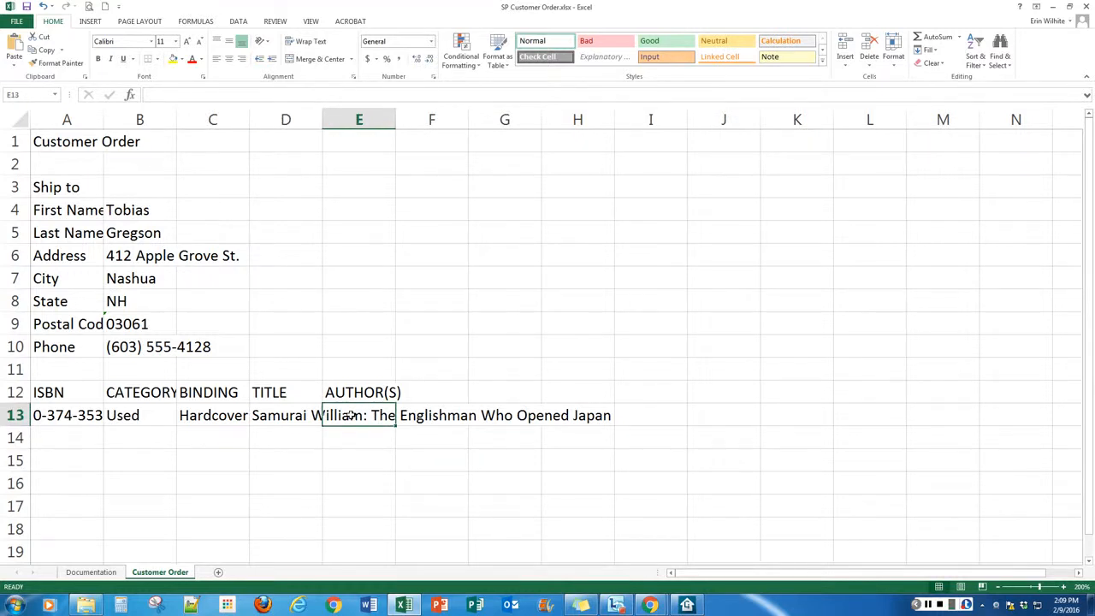
text(Milton)
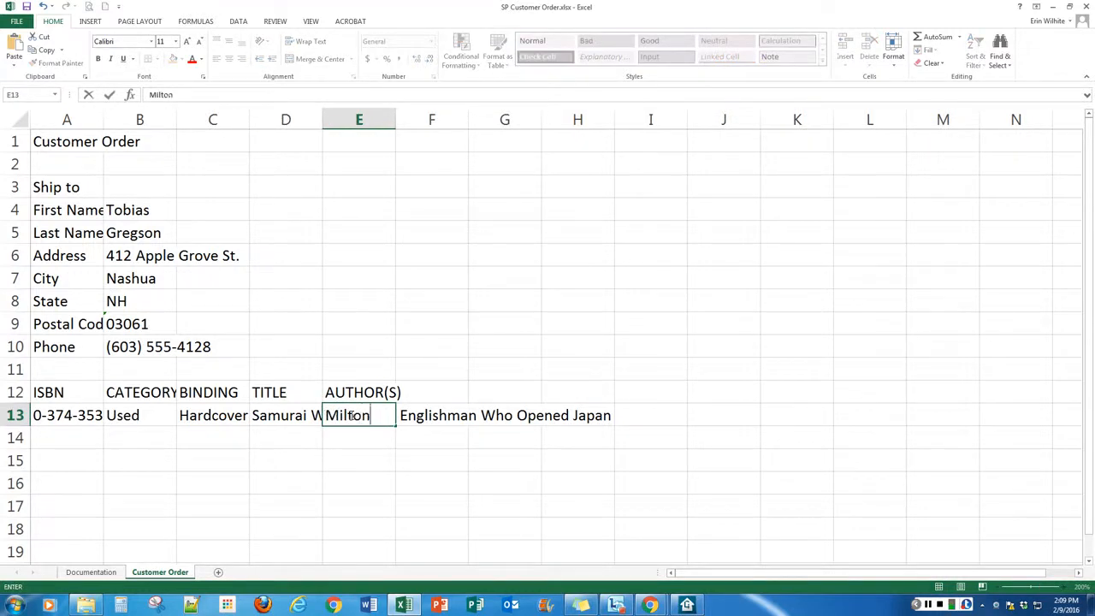
text(, Giles)
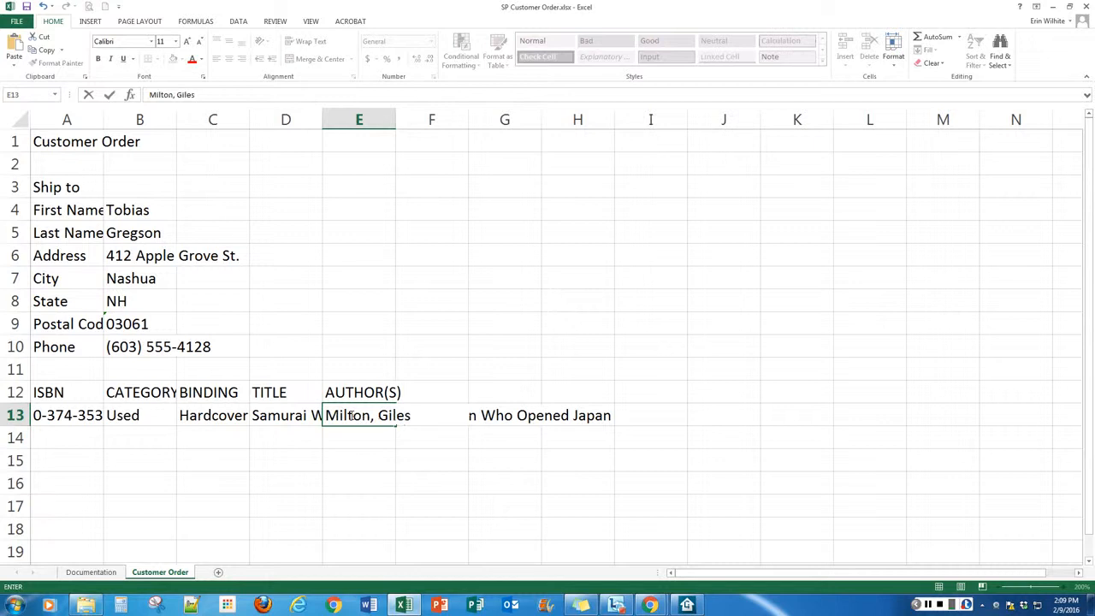
key(Tab)
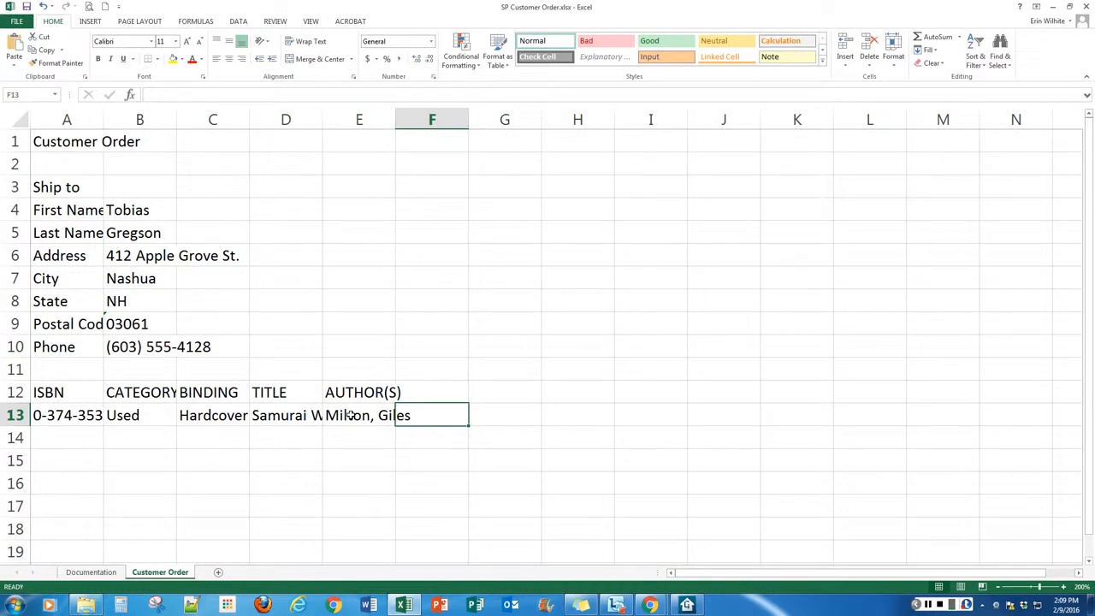
key(Return)
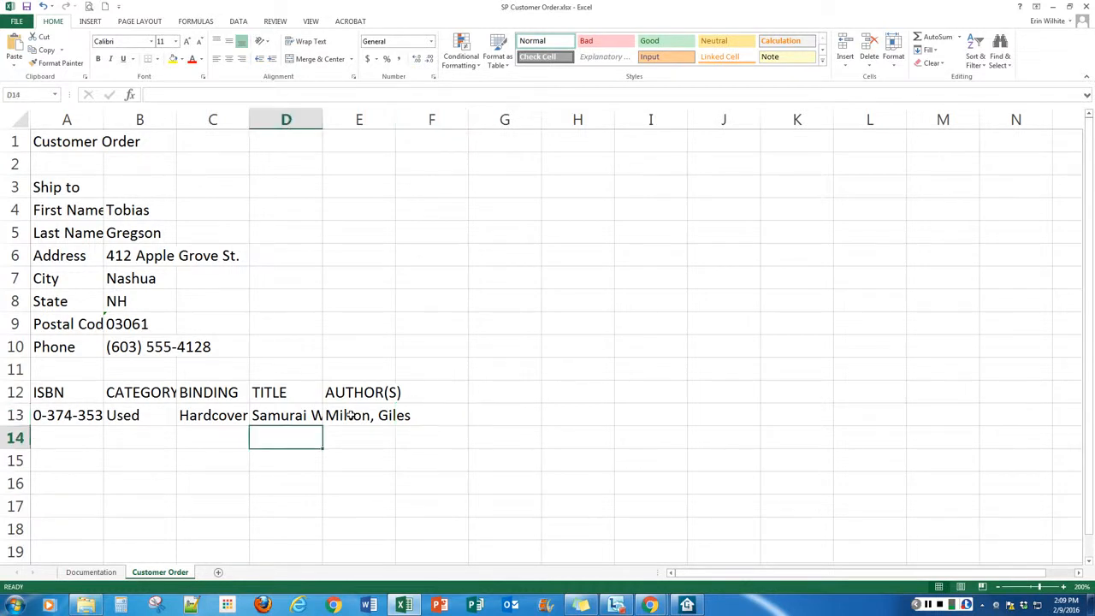
key(Left)
key(Left)
key(Left)
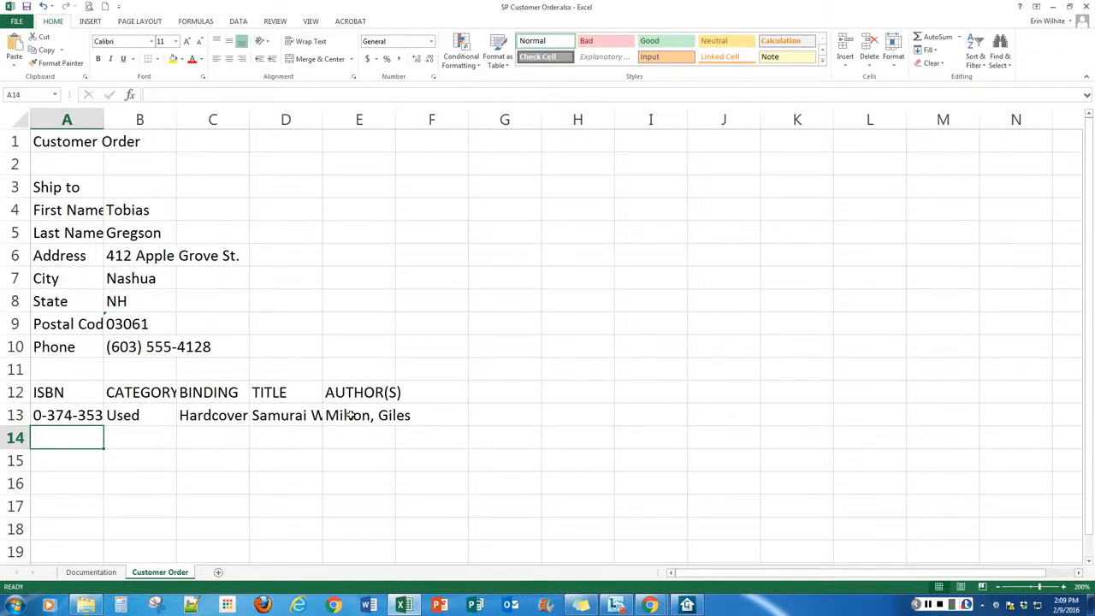
text(4-888)
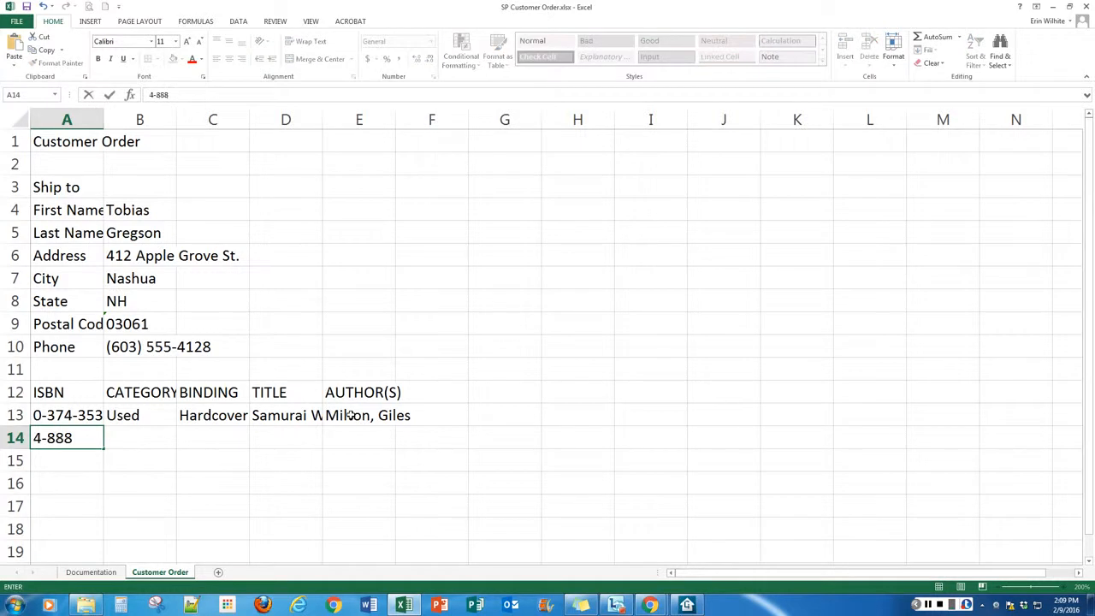
key(BackSpace)
text(9-96213-1)
key(Tab)
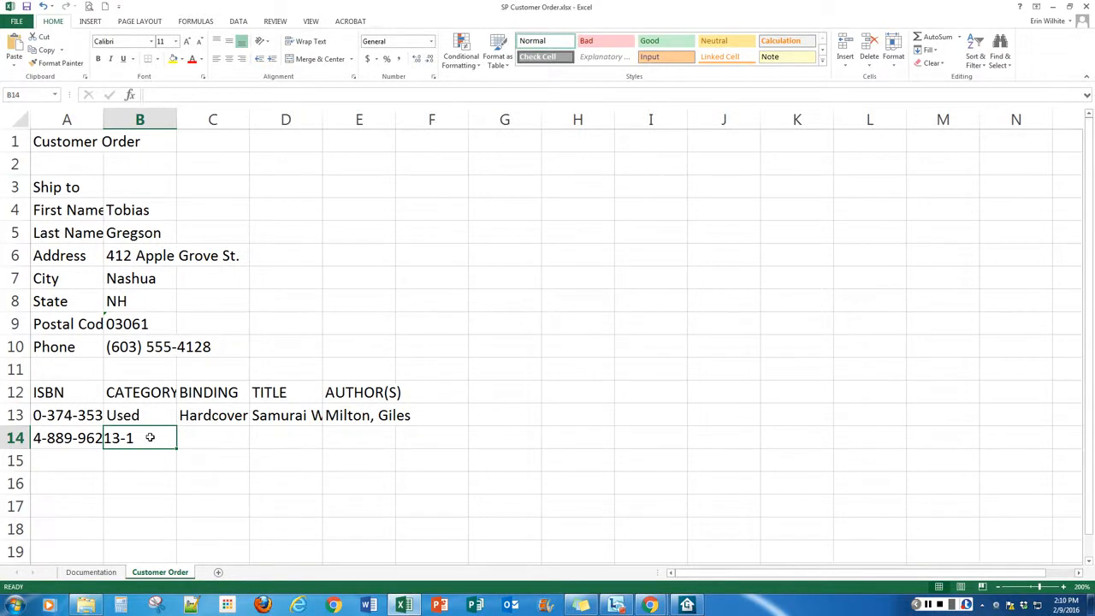
Enter the second book's category as "New" in cell B14 and its binding as "Softcover" in C14.
text(New)
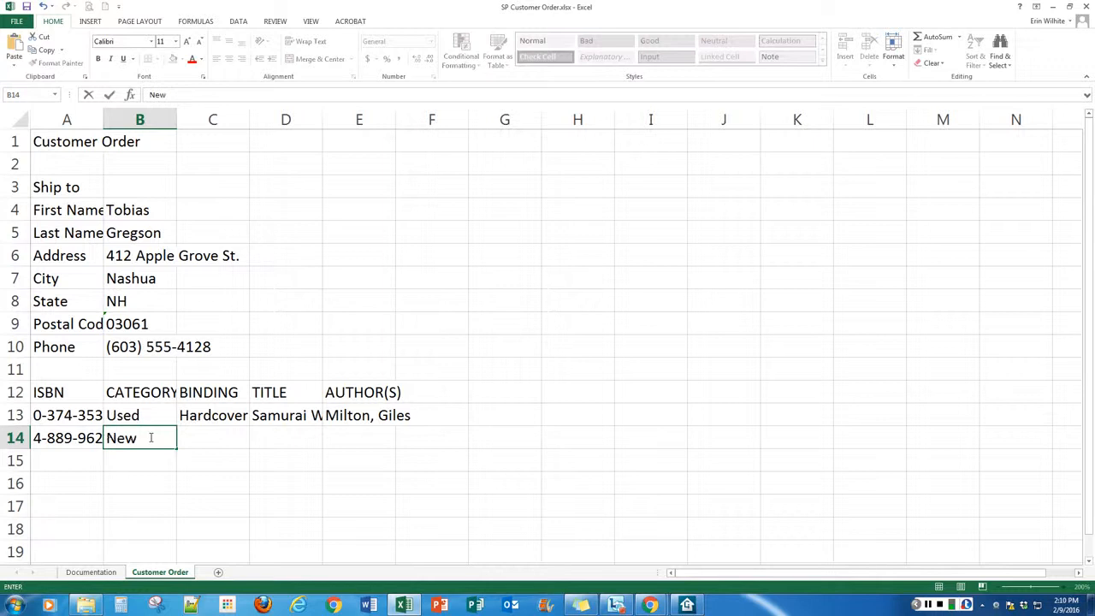
key(Tab)
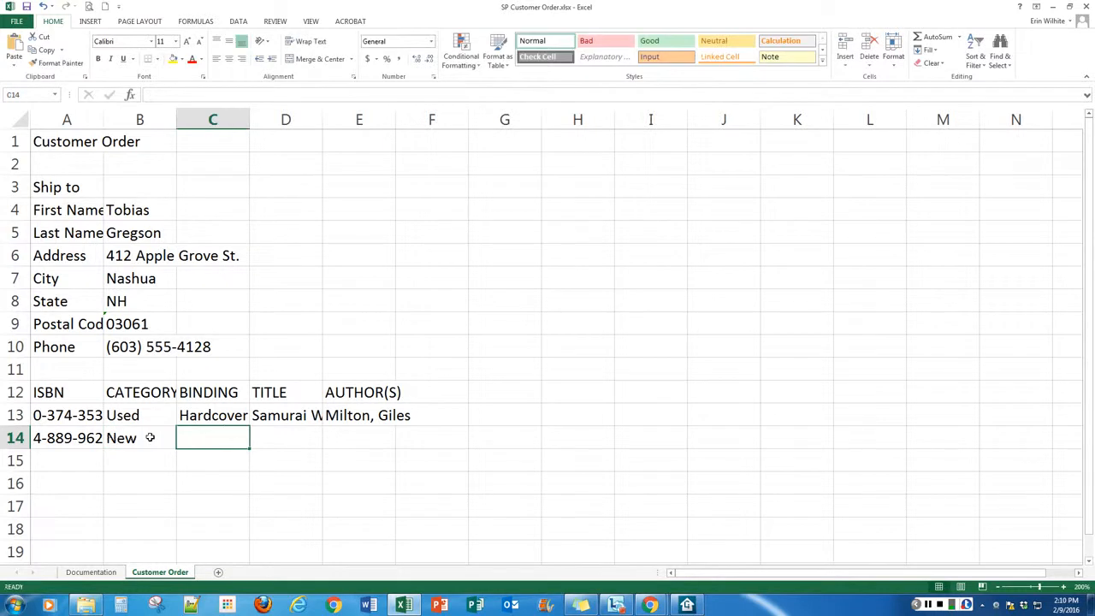
text(Softcover)
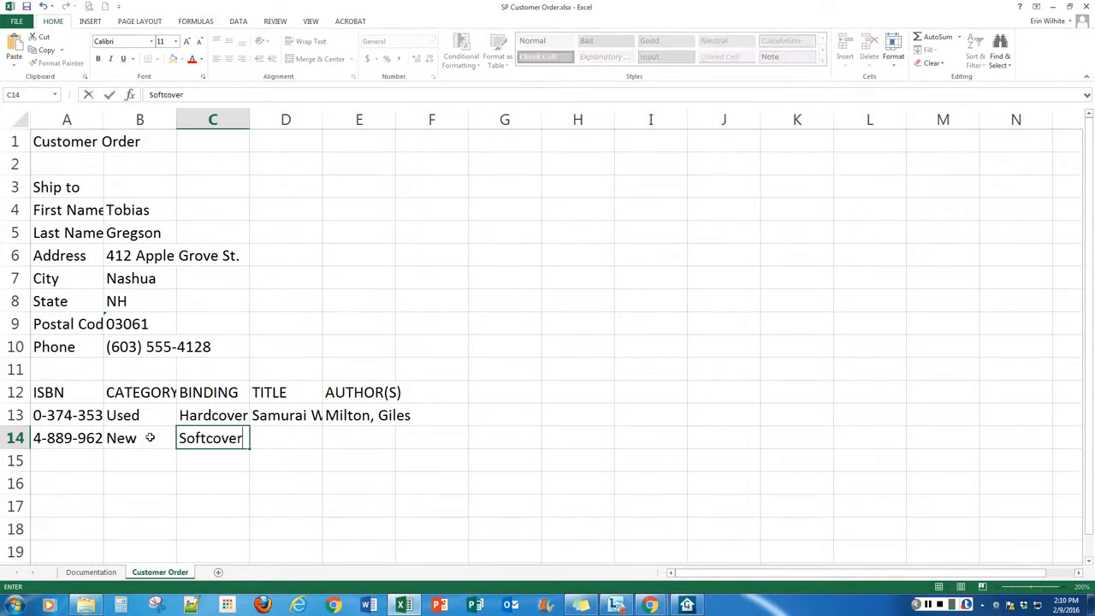
key(Tab)
Enter the title "Floral Origami Globes" in cell D14 and the author "Fuse, Tomoko" in E14.
text(Floral O)
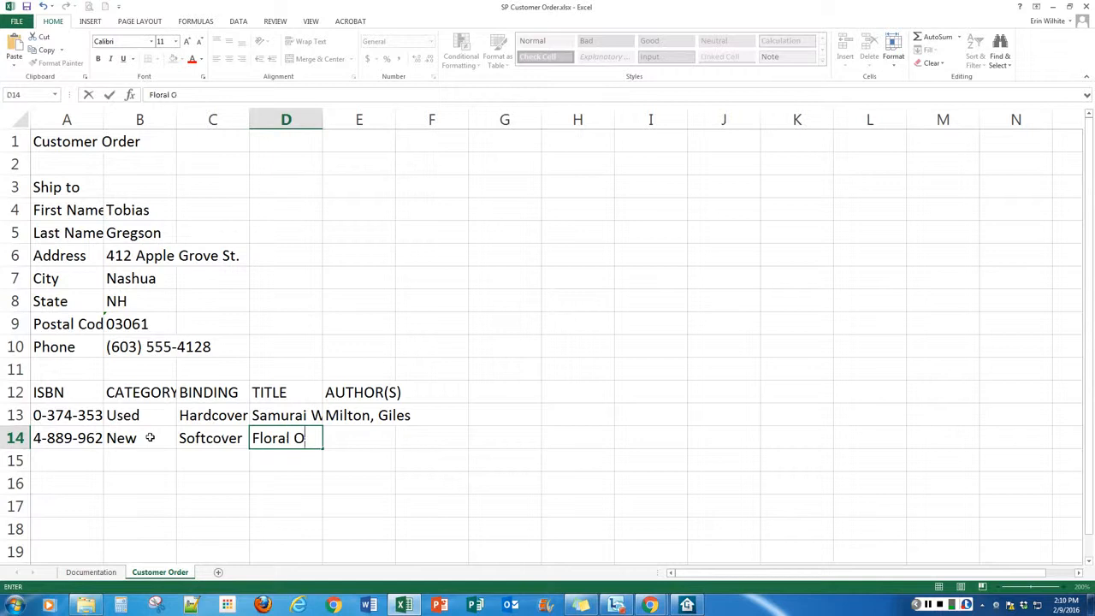
text(rigami Glov)
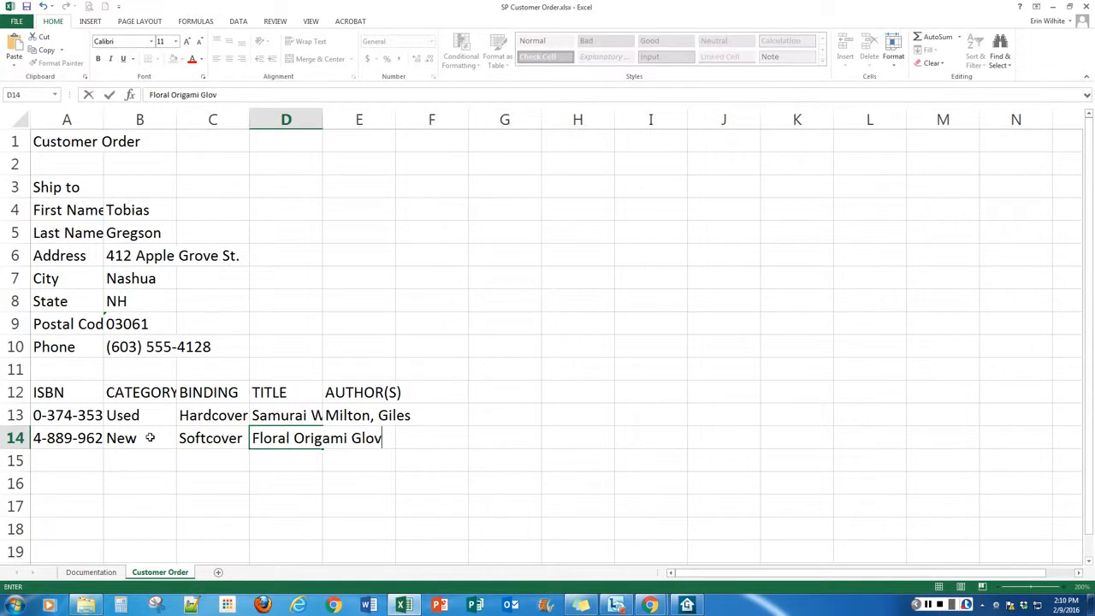
key(BackSpace)
text(bes)
key(ctrl+Return)
key(Tab)
text(Fuse, T)
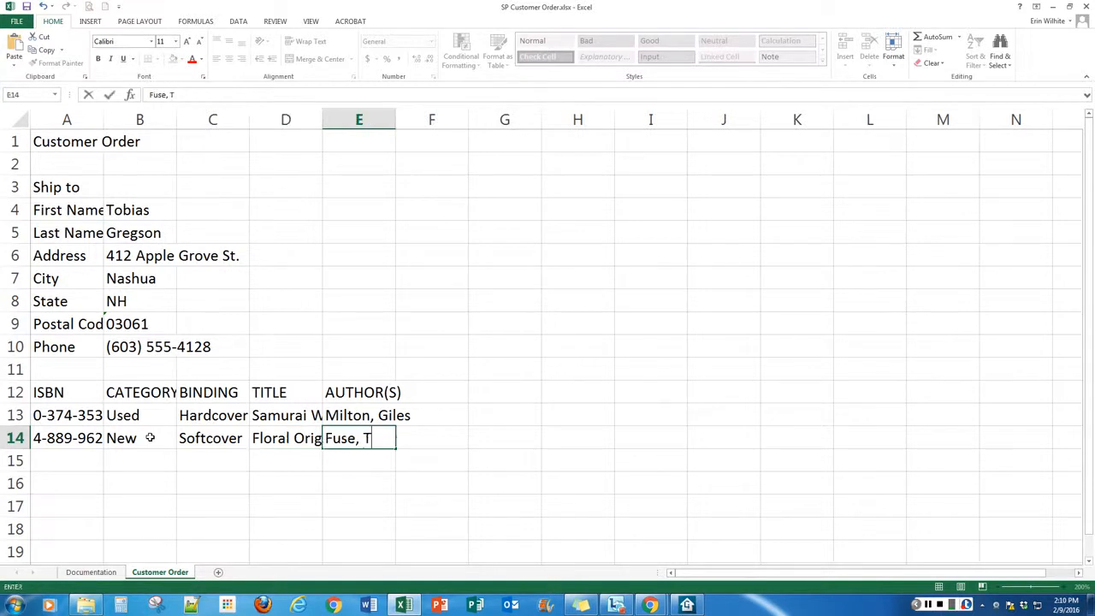
text(omoko)
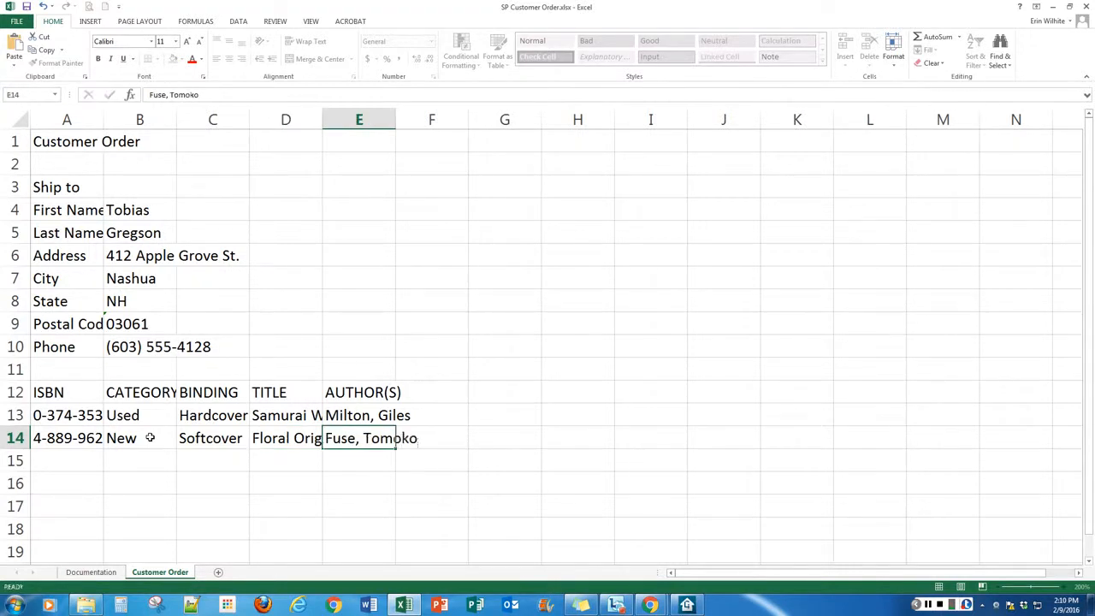
key(Return)
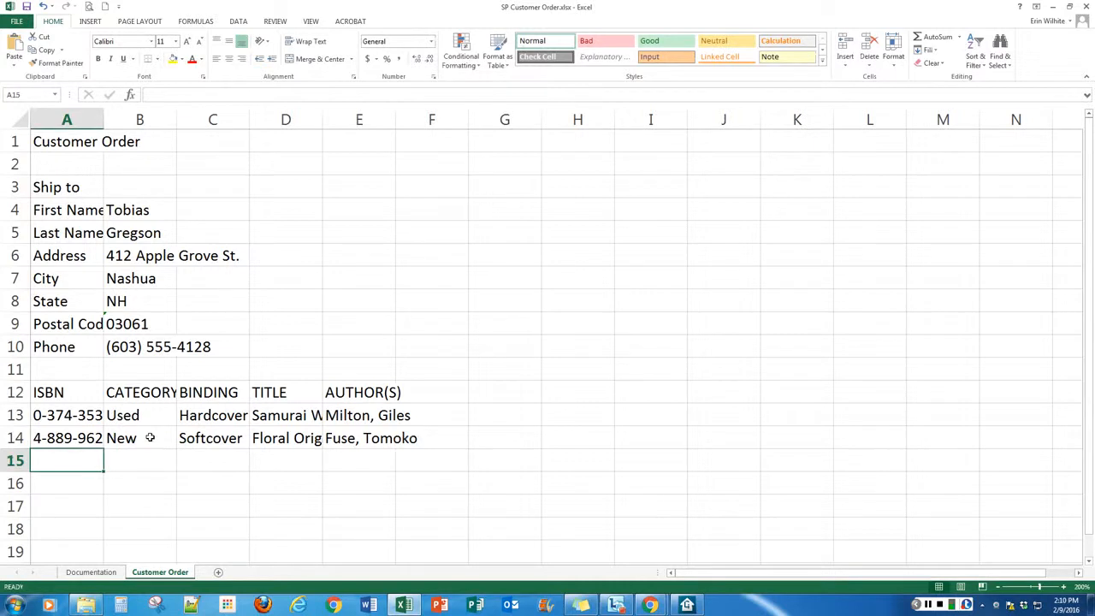
text(0)
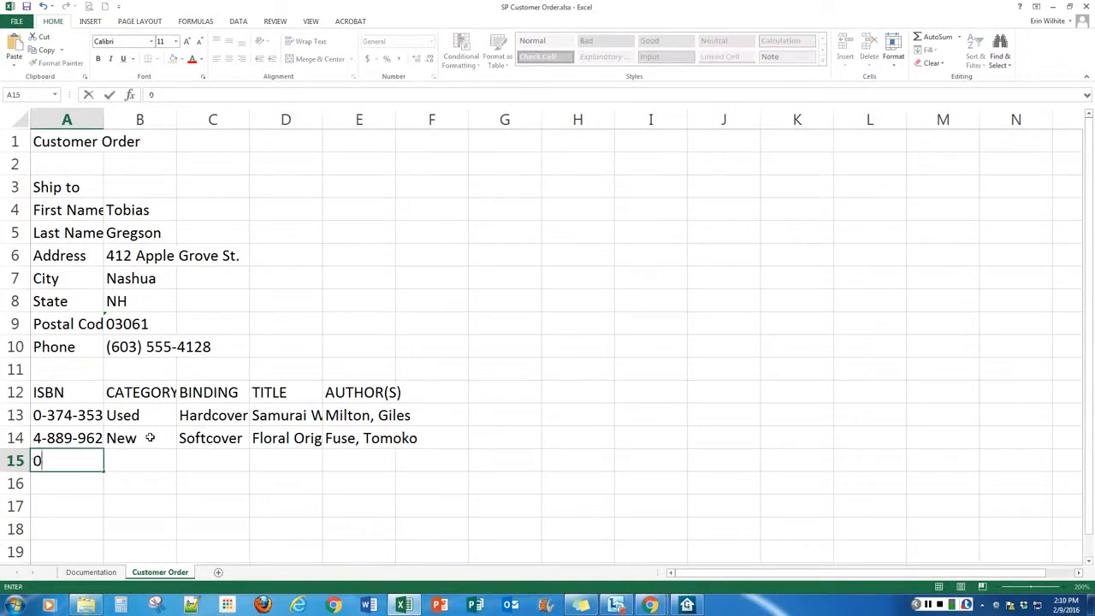
text(-500-27062)
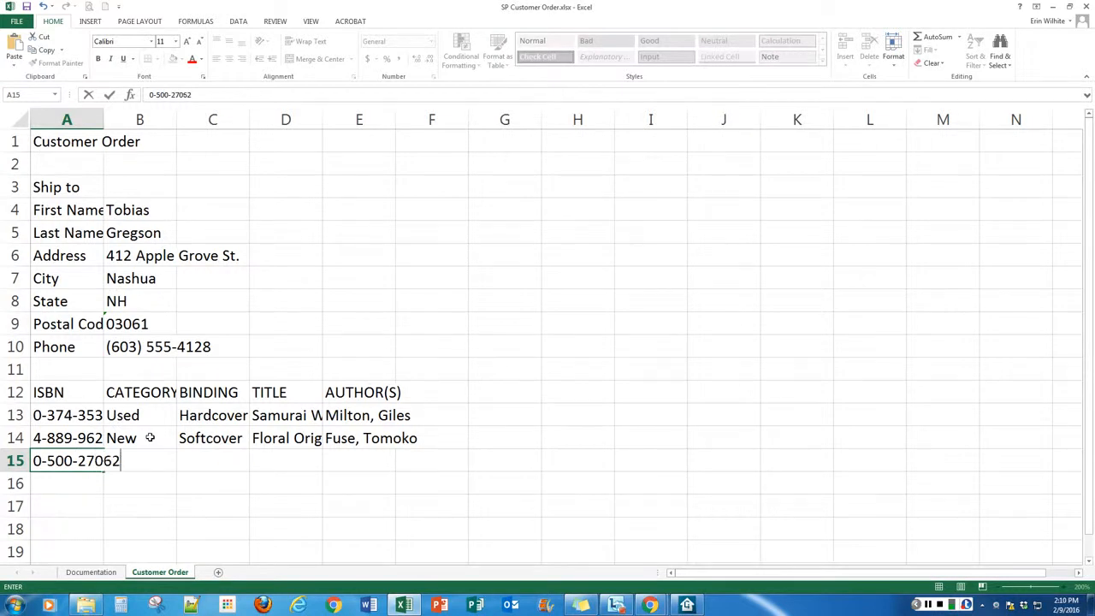
text(-7)
key(Tab)
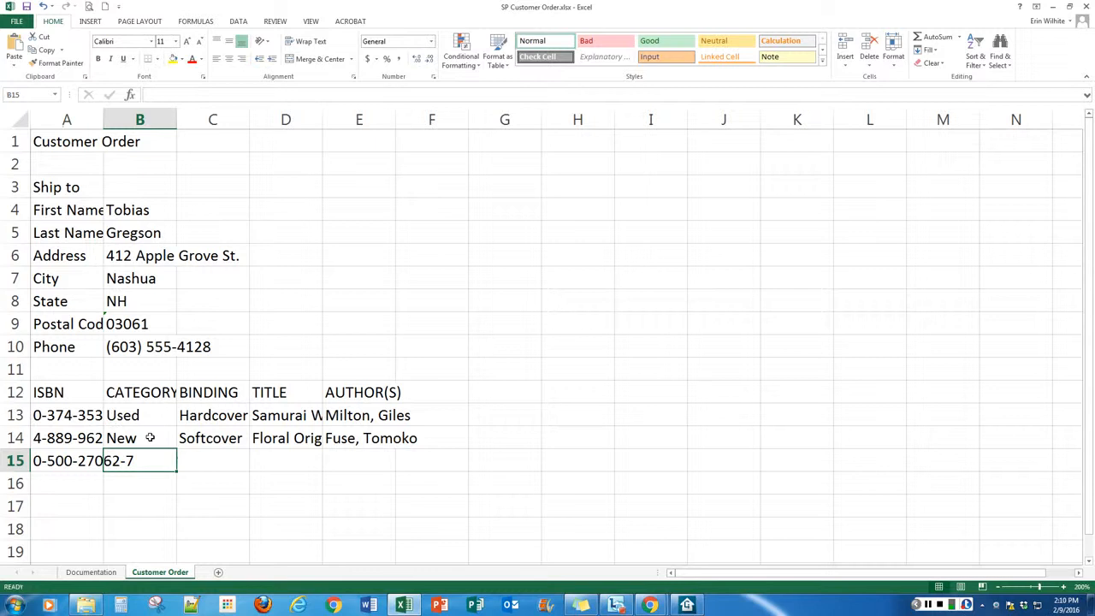
Enter the third book's category as "New" in cell B15 and its binding as "Hardcover" in C15.
text(New)
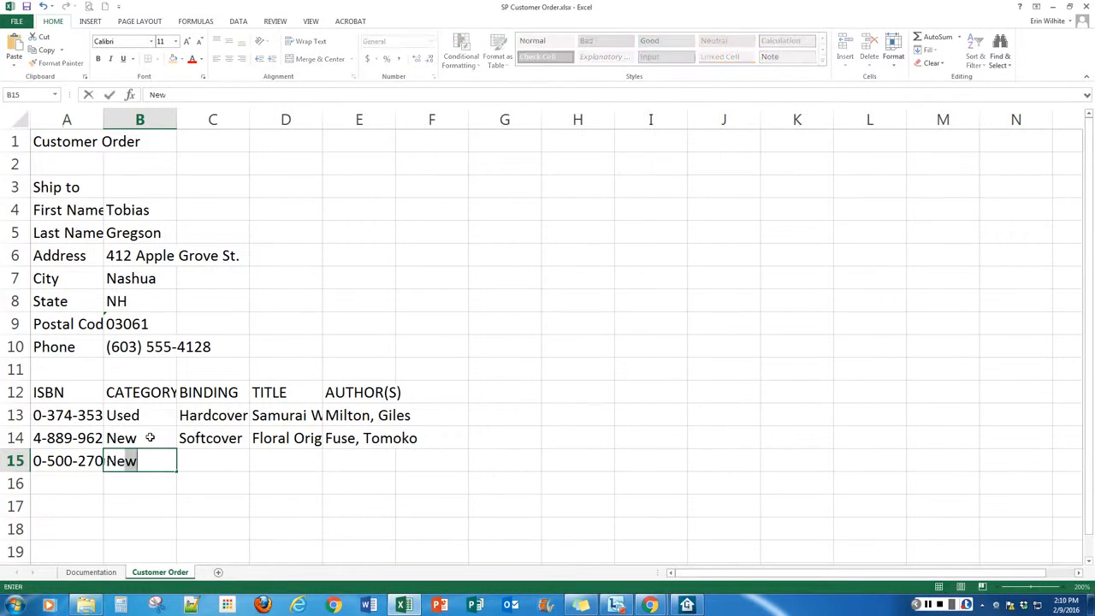
key(Tab)
text(H)
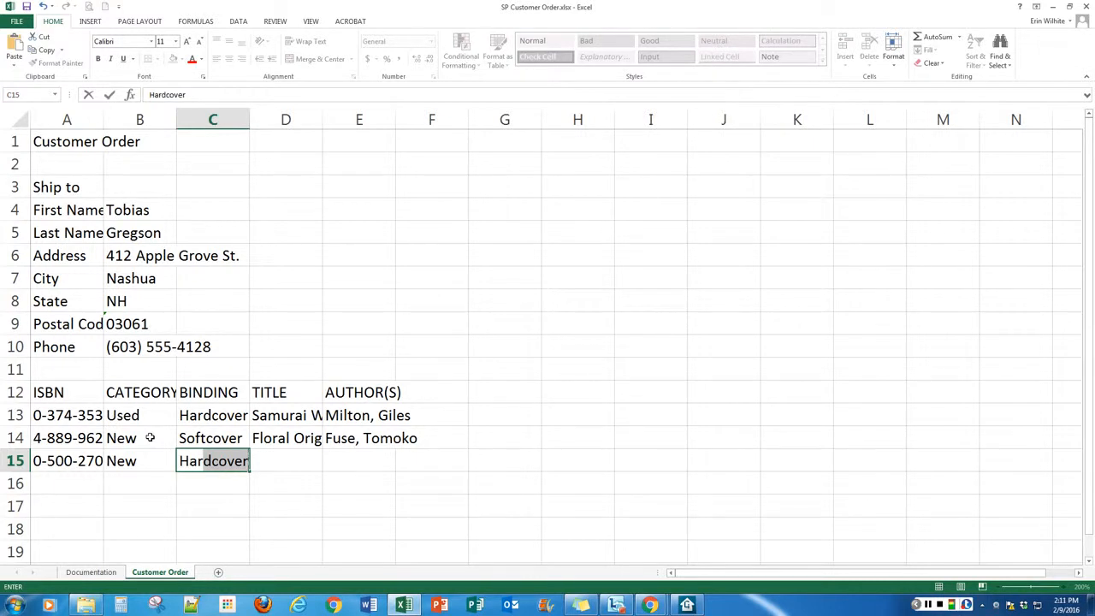
key(Tab)
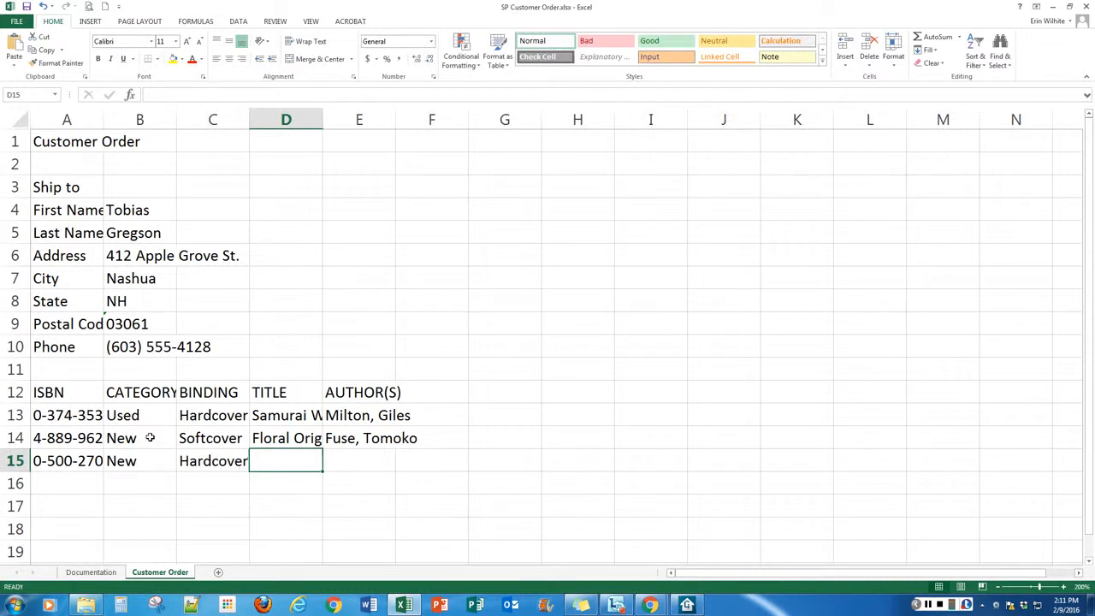
Enter the title "Tao Magic: The Secret Language of Diagrams and Calligraphy" in cell D15.
text(Tao Magi)
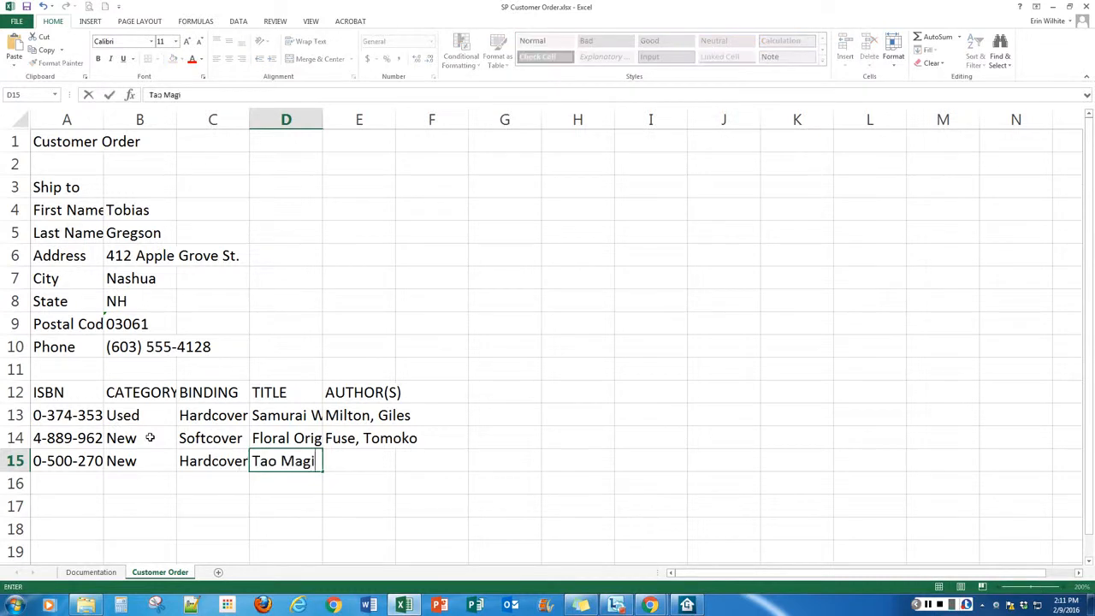
text(c: The Secret Language )
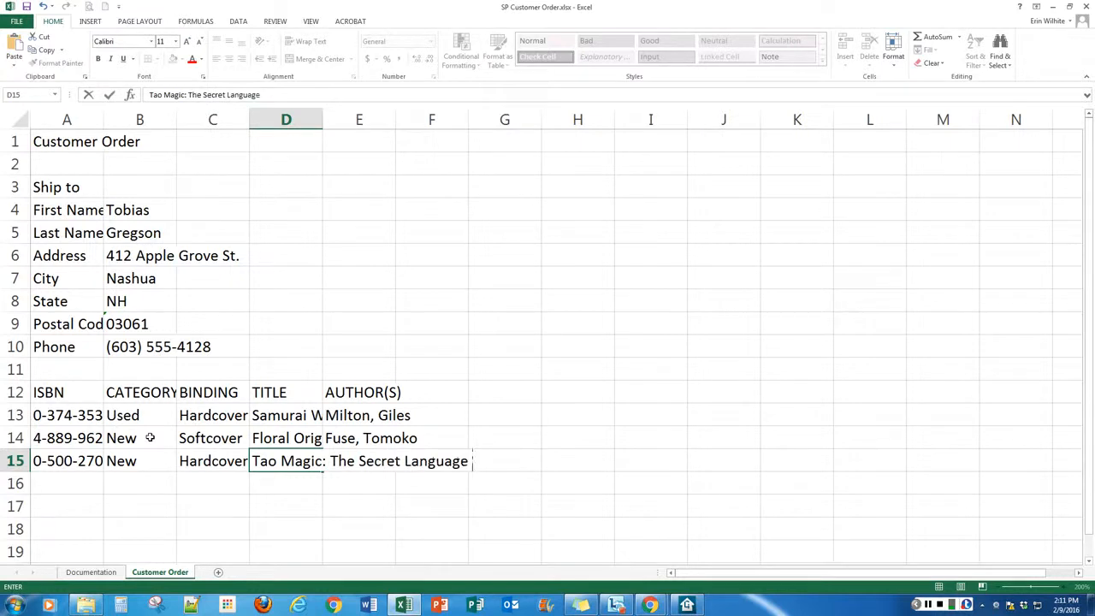
text(of Diagrams an)
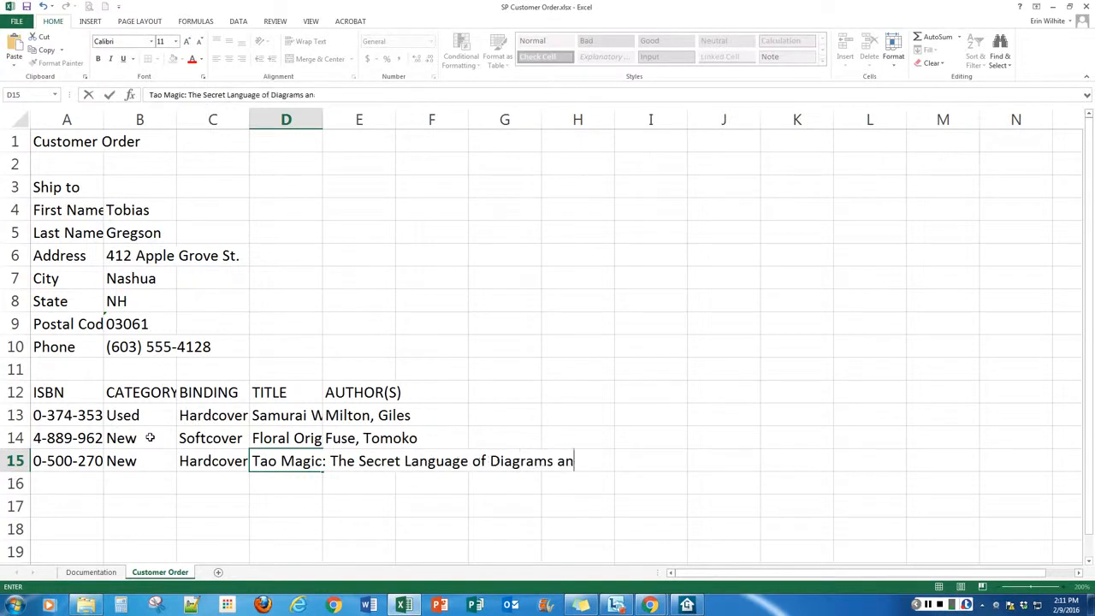
text(d Calligraphy)
key(Tab)
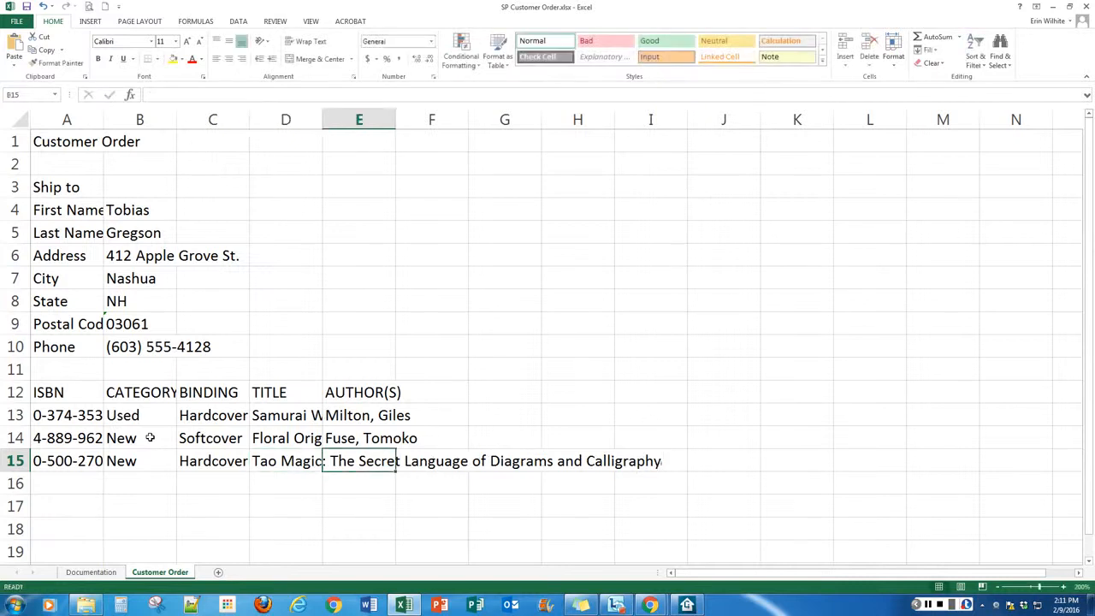
Enter the third book's author as "Legeza, Laszlo" in cell E15.
text(Le)
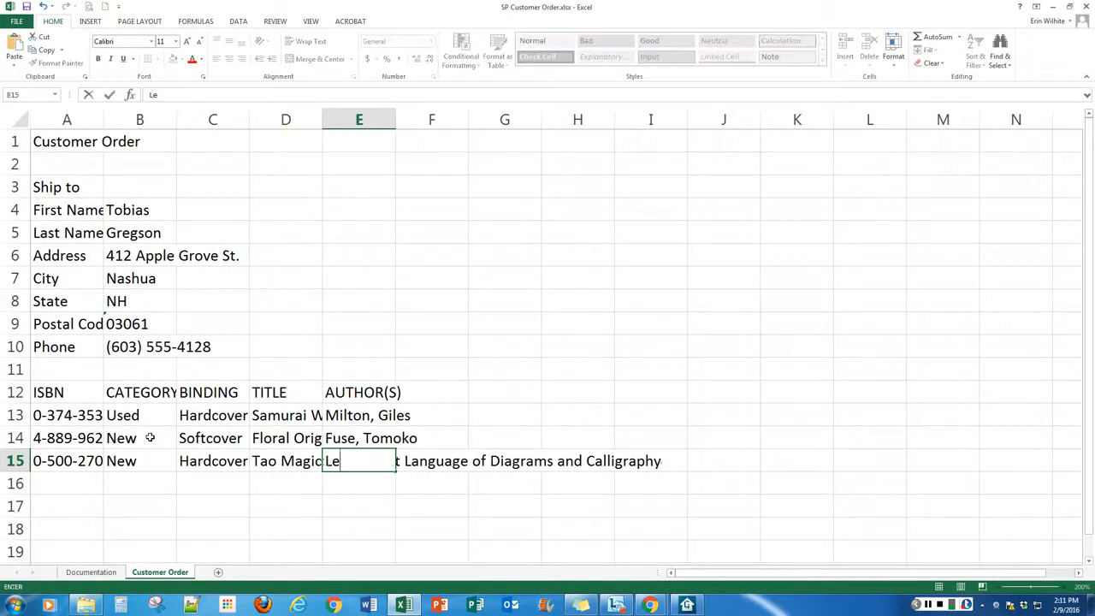
text(geza, Laszlo)
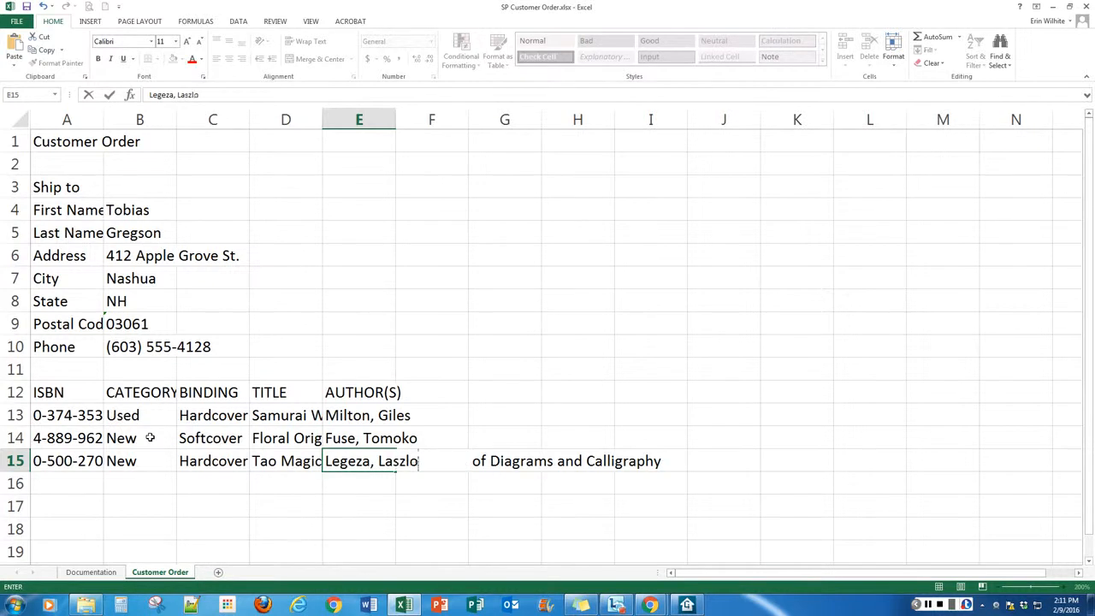
key(Return)
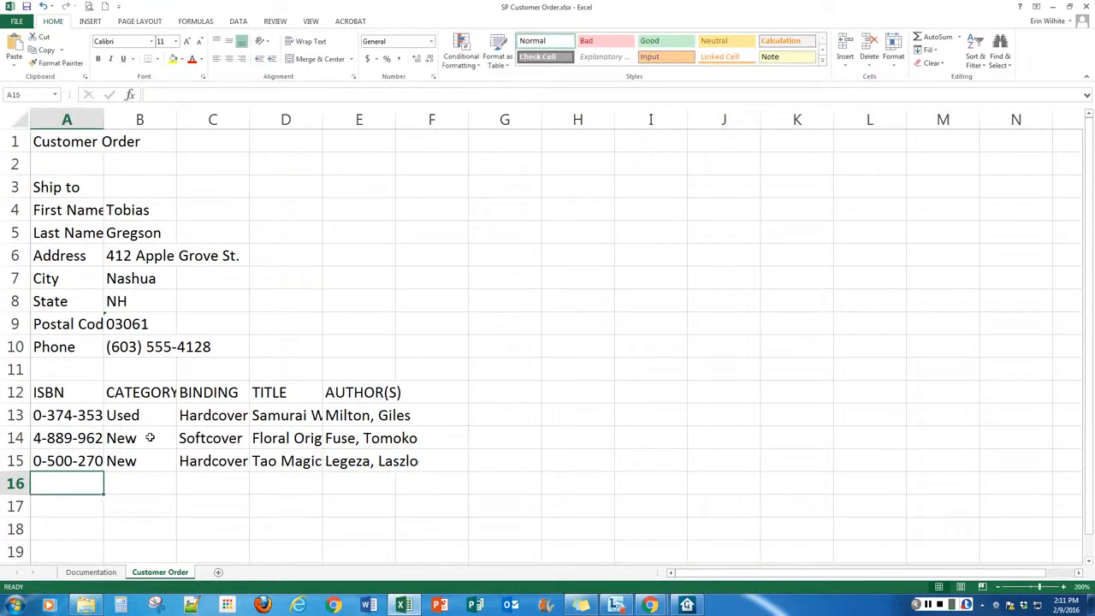
text(0-)
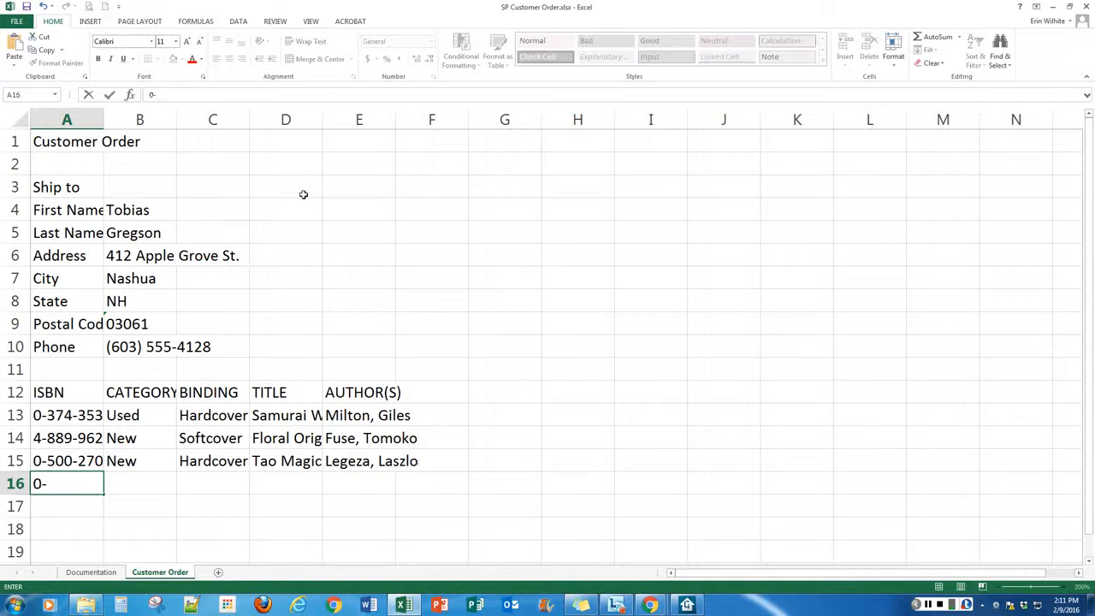
text(785-82169)
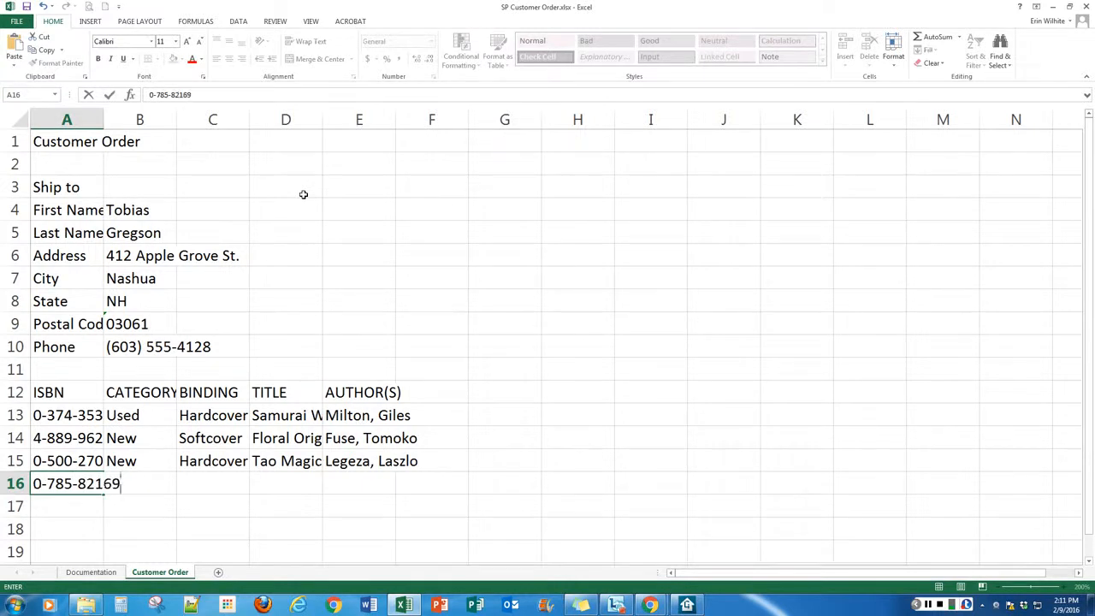
text(-4)
key(Tab)
Enter the fourth book's category as "Used" in cell B16 and its binding as "Hardcover" in C16.
text(Used)
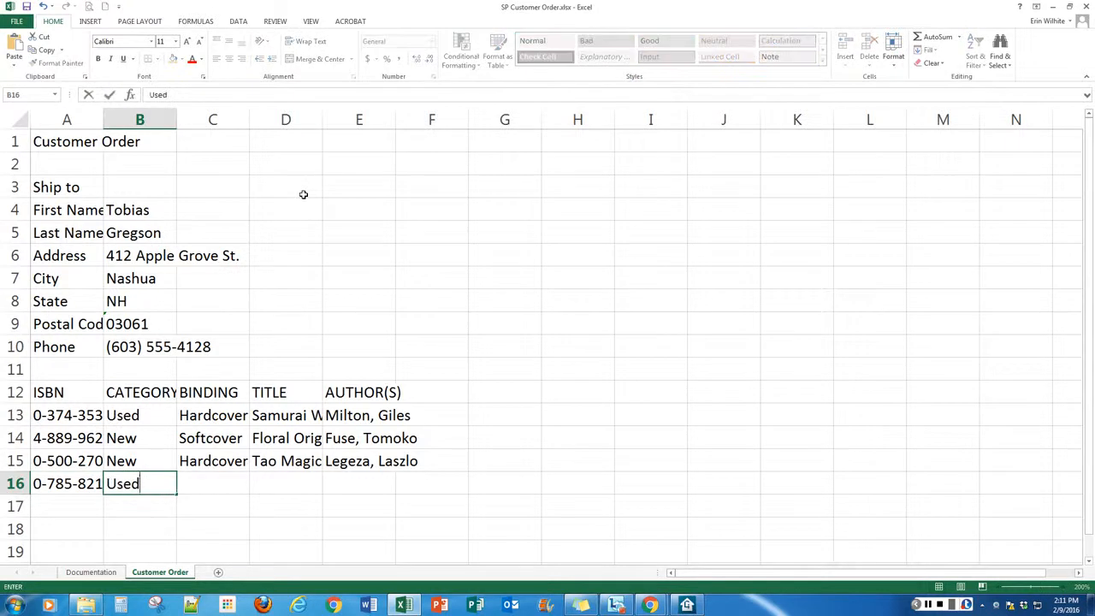
key(Tab)
text(Har)
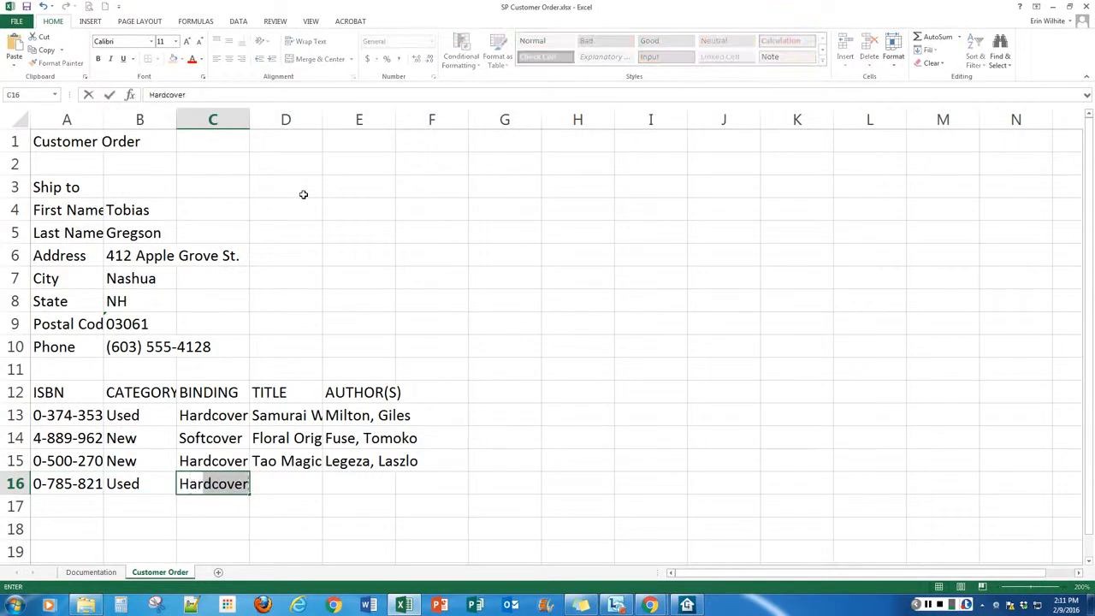
key(Tab)
Enter the title "The Holy Grail" in cell D16 and the author "Morgan, Giles" in E16.
text(Ta)
key(BackSpace)
key(BackSpace)
text(he H)
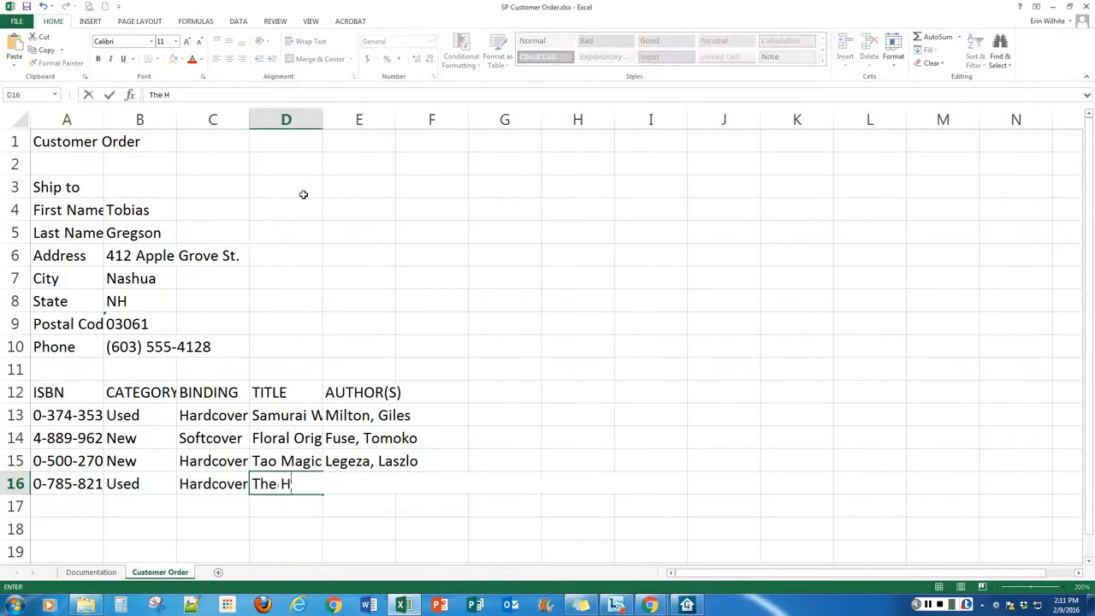
text(oly Grail)
key(Tab)
text(Morgan, Giles)
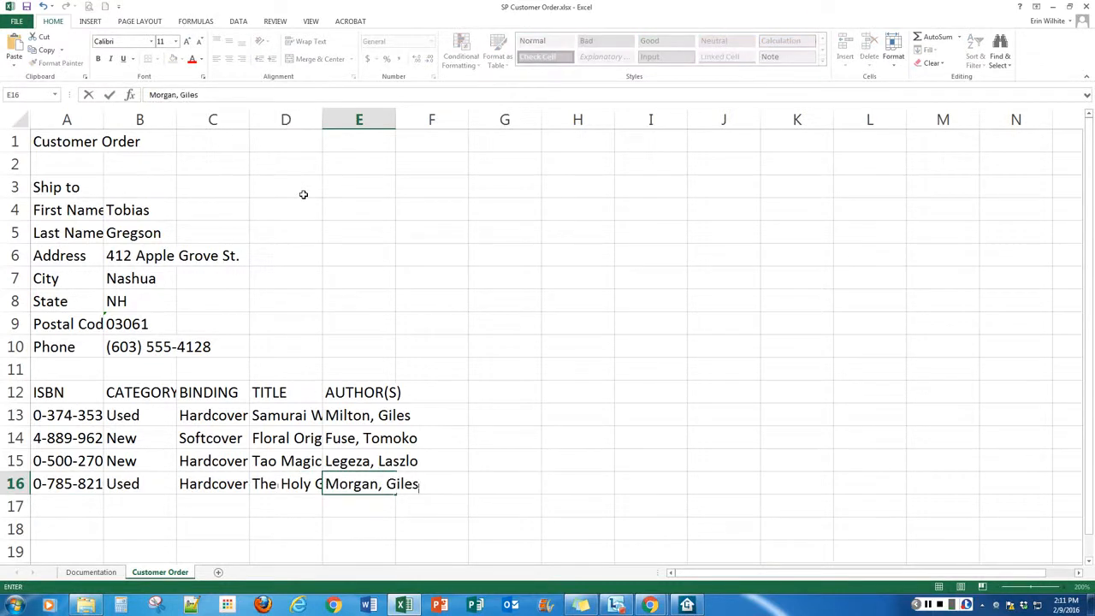
key(Return)
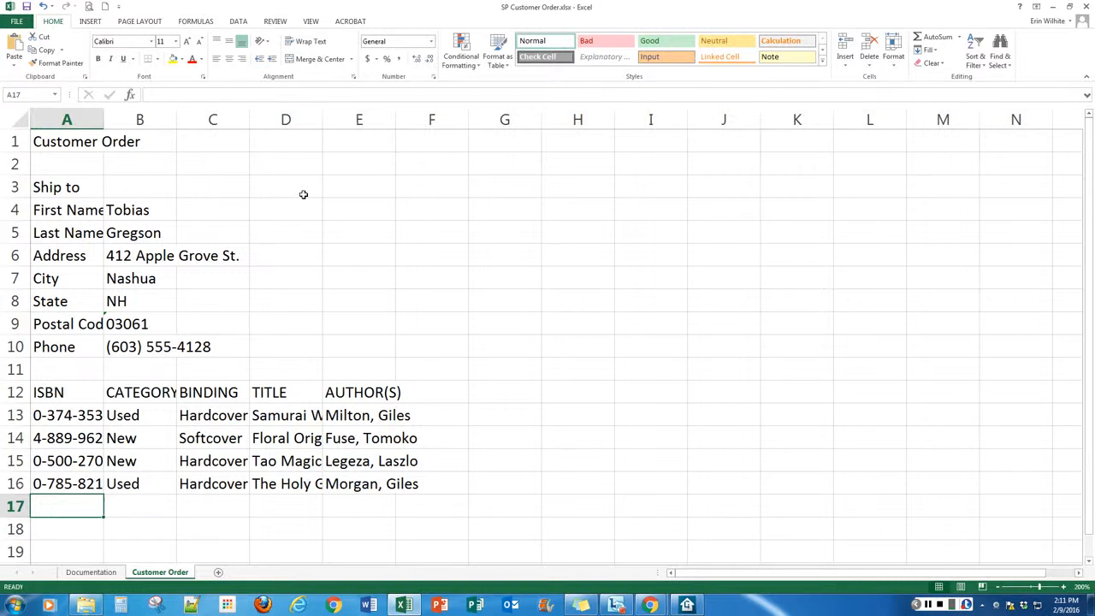
text(0-854-)
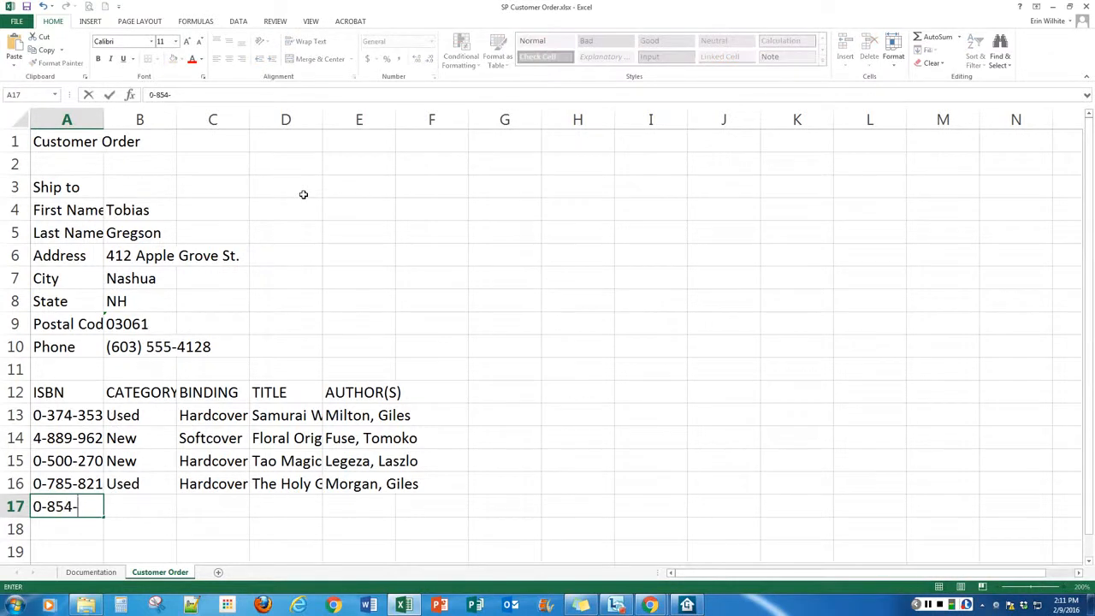
text(565-)
key(BackSpace)
text(16-7)
key(Tab)
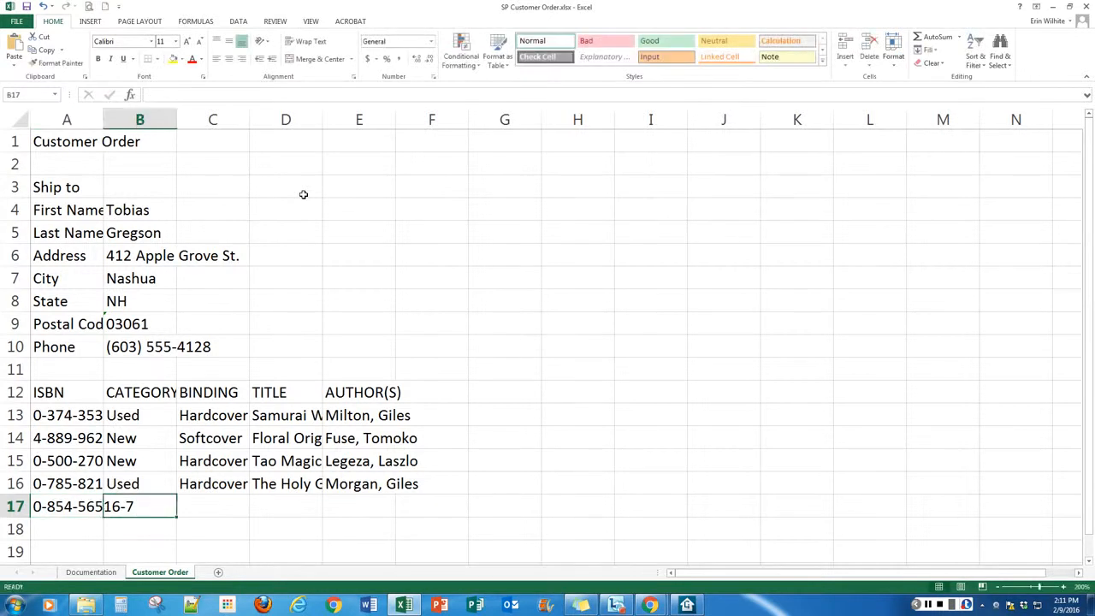
Enter the fifth book's category as "New" in cell B17 and its binding as "Softcover" in C17.
text(New)
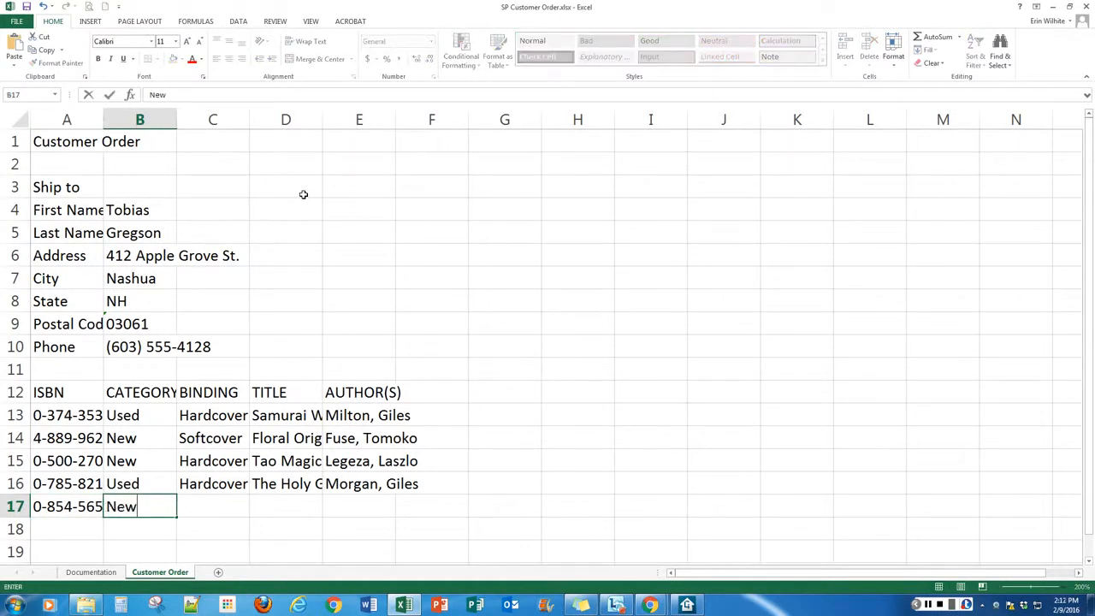
key(Tab)
text(S)
key(ctrl+Return)
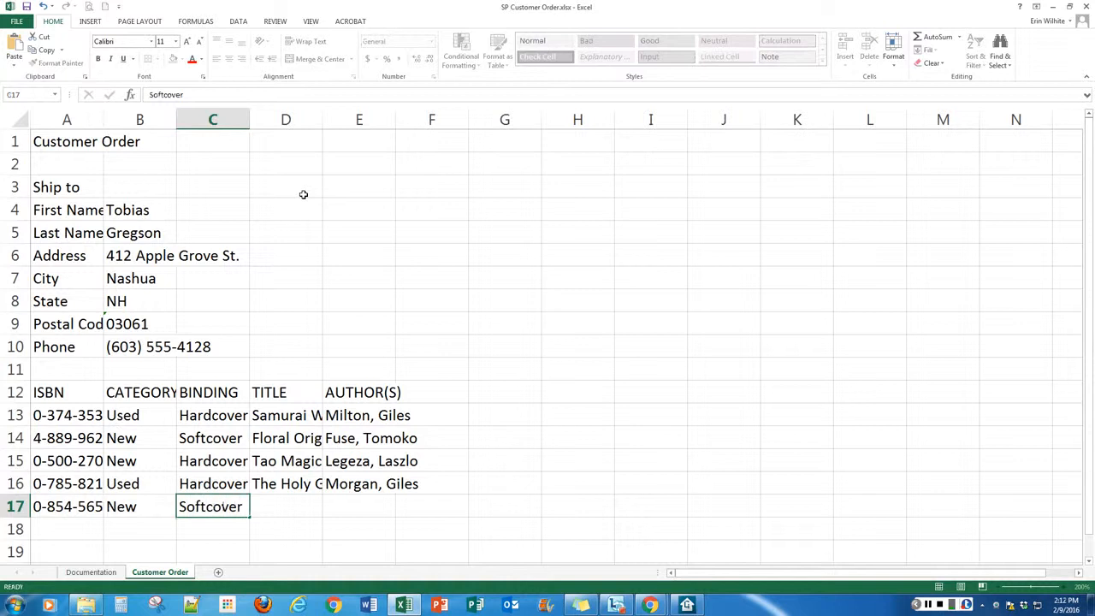
Enter the title "Murder on the Links" in cell D17 and the author "Christie, Agatha" in E17.
key(Tab)
text(Mur)
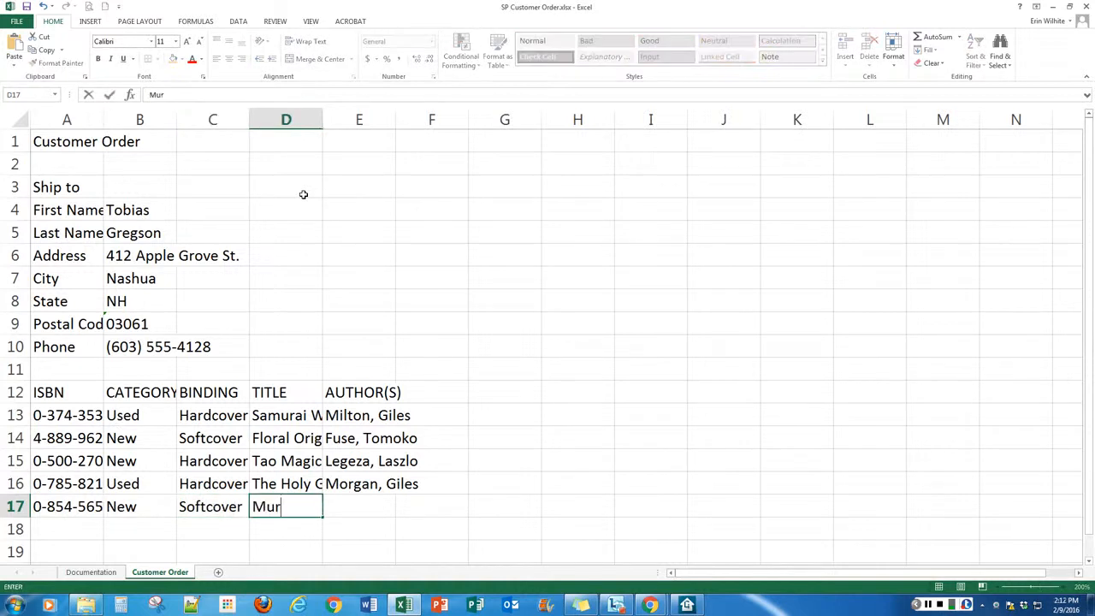
text(der on the Li)
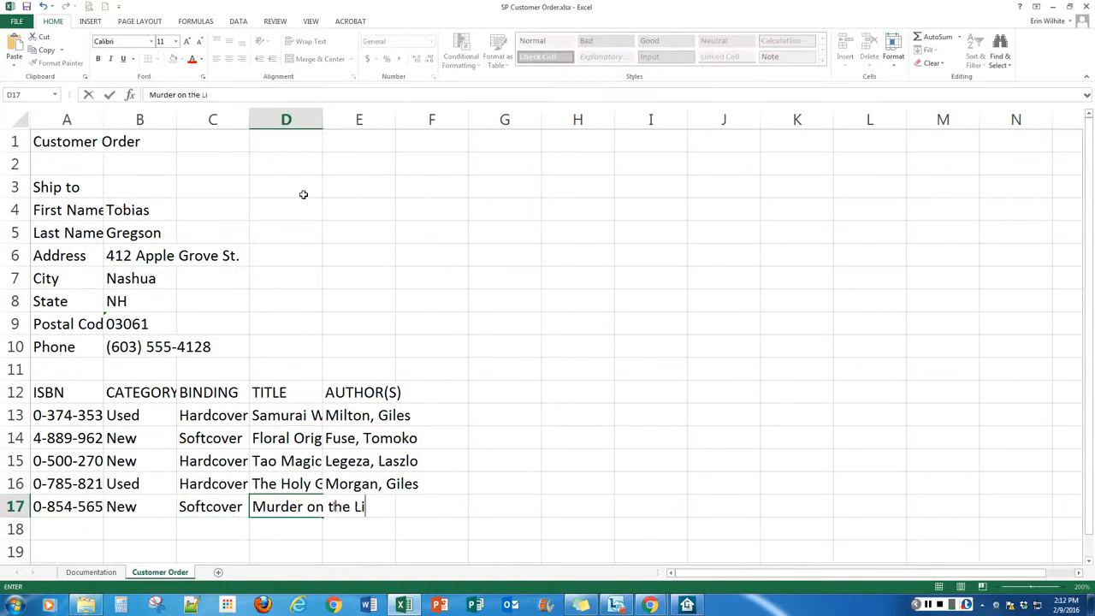
text(nks)
key(Tab)
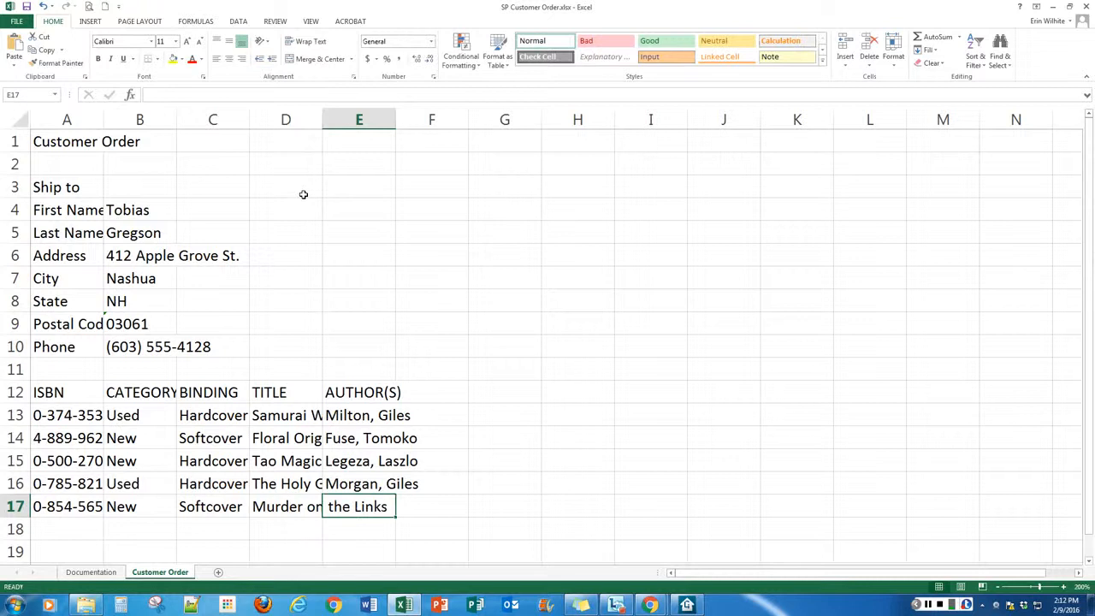
text(Christie, A)
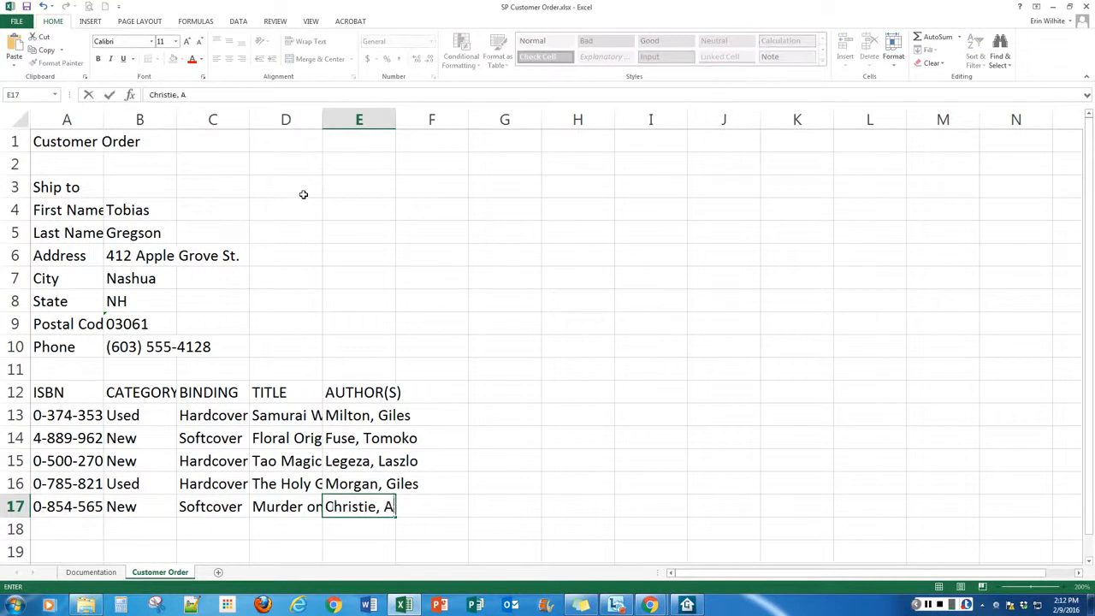
text(gatha)
key(Return)
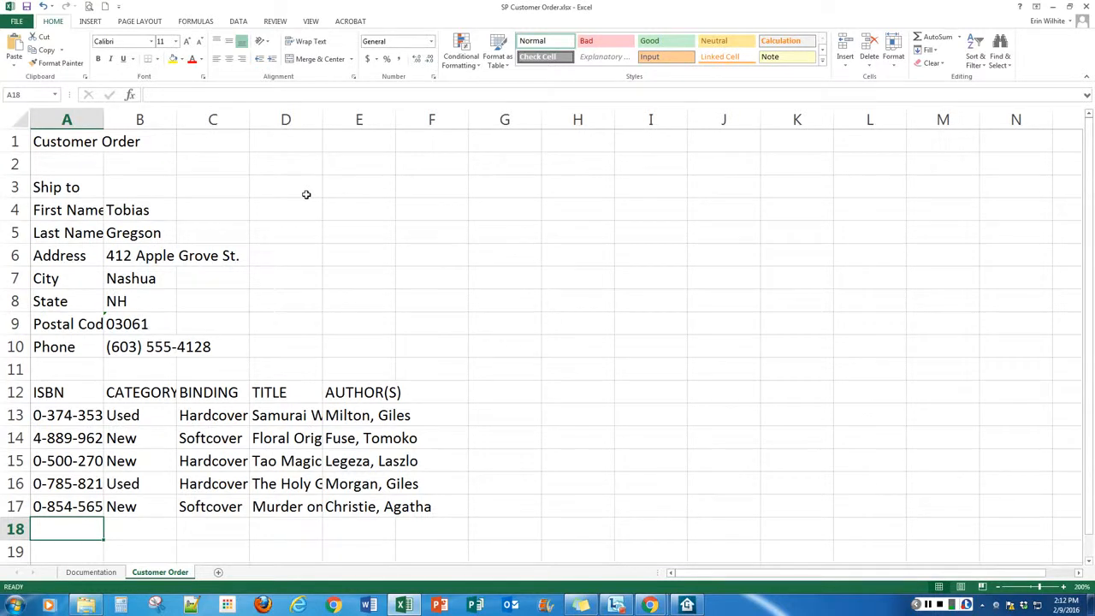
Add the column headings "PRICE" in cell F12 and "QTY" in cell G12.
click(449, 393)
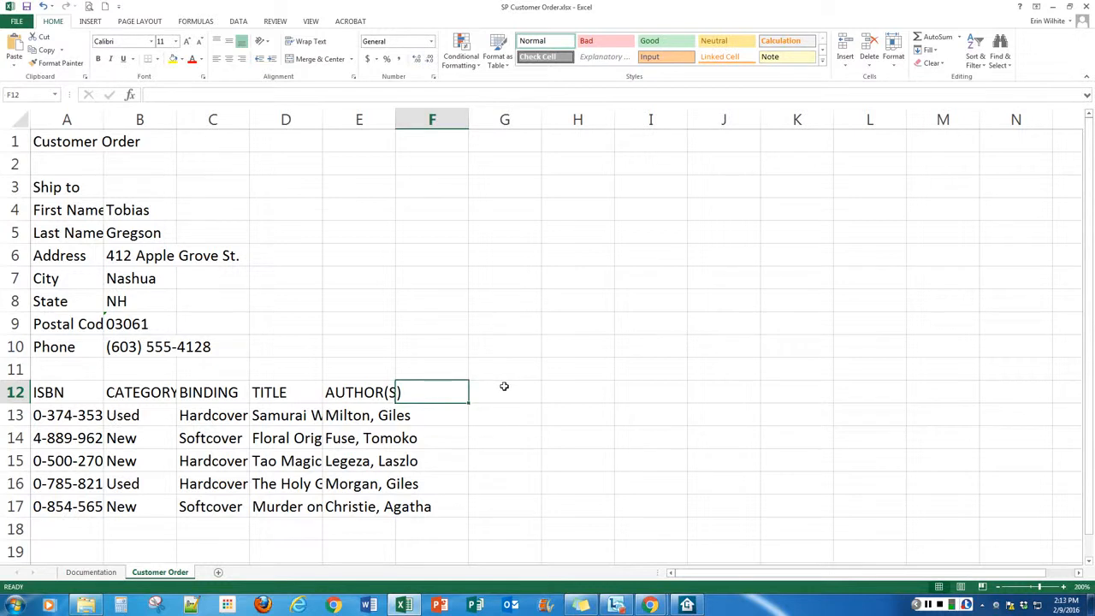
text(PRICE)
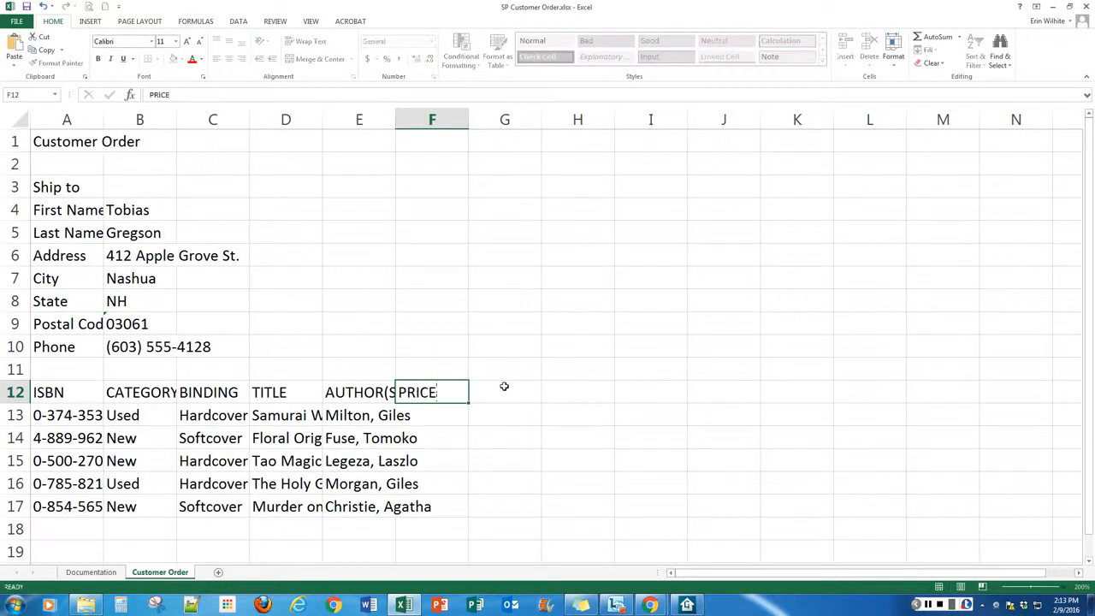
key(Tab)
text(QTY)
key(Return)
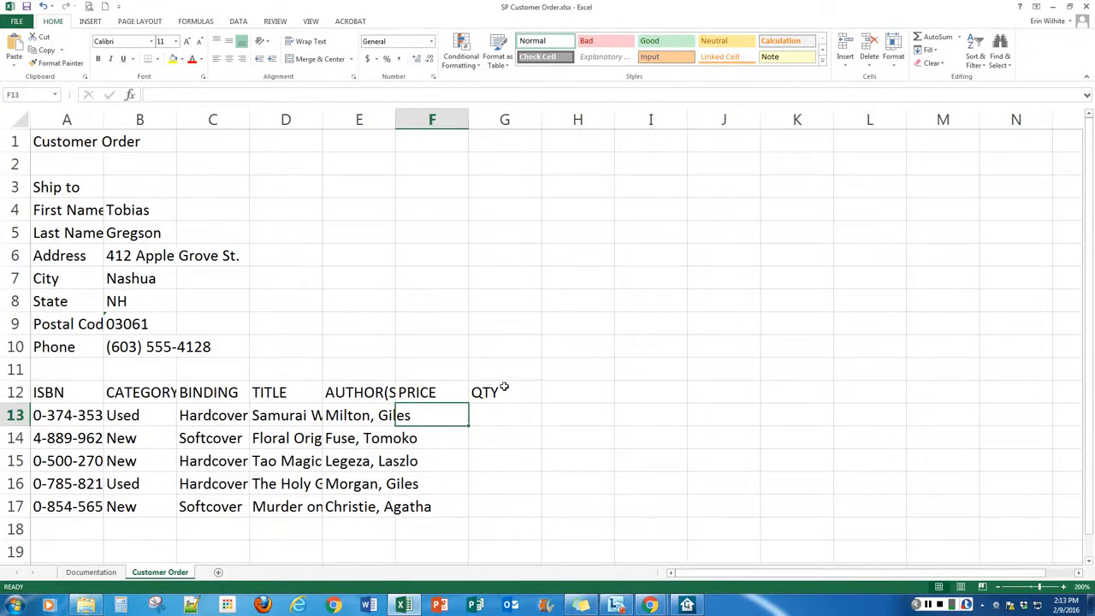
Enter the first book's price of $5.95 in cell F13 and its quantity of 2 in G13.
text($5.9)
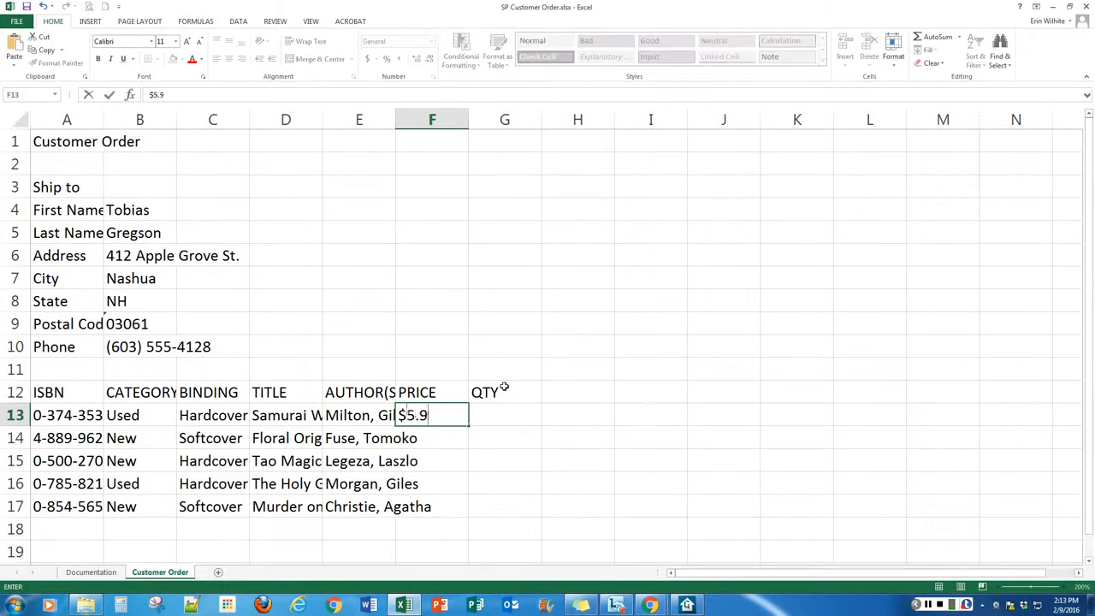
text(5)
key(Tab)
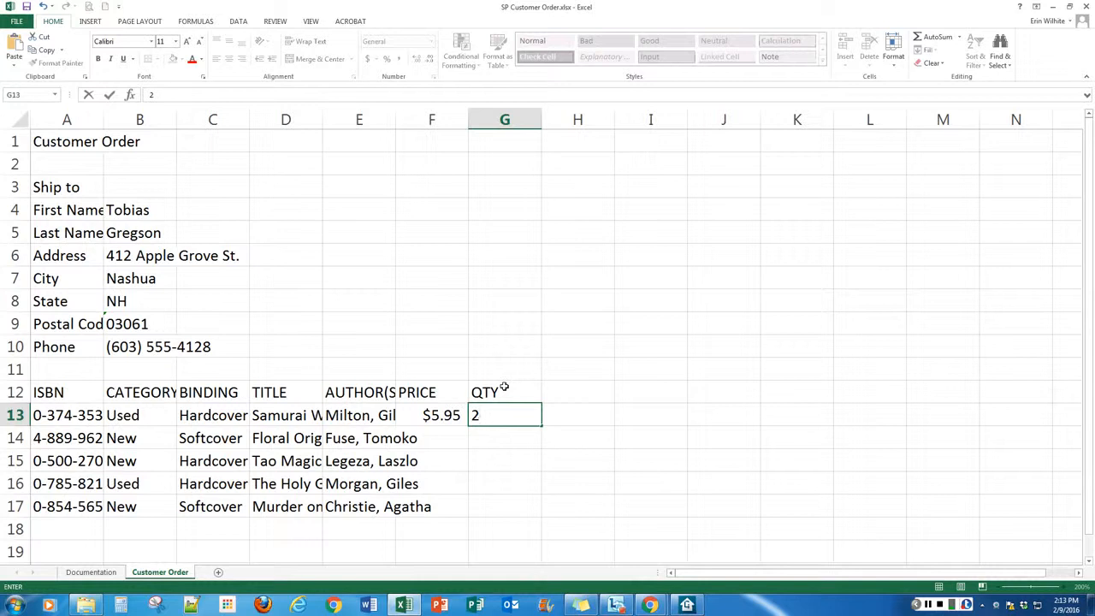
key(Return)
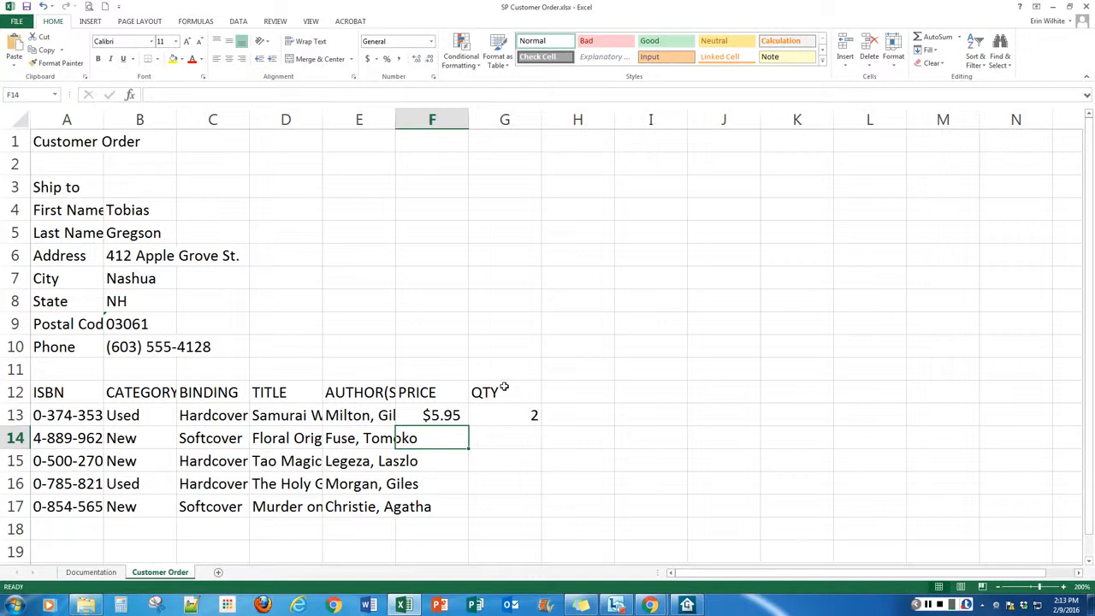
Enter the second book's price of $24.95 in cell F14 and its quantity of 3 in G14.
text($2)
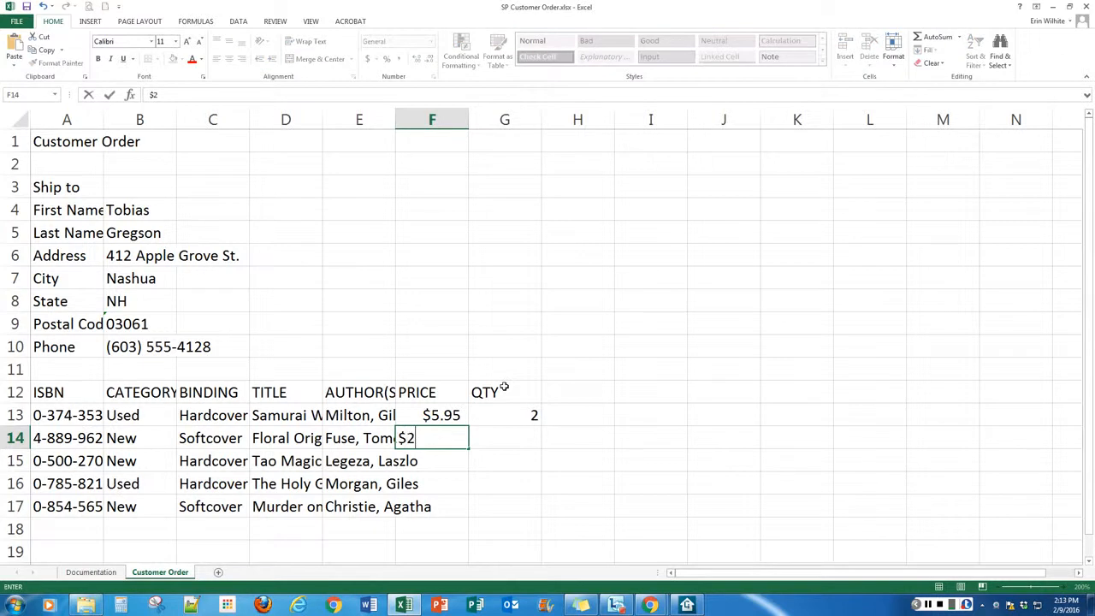
text(4.95)
key(Tab)
text(3)
key(Return)
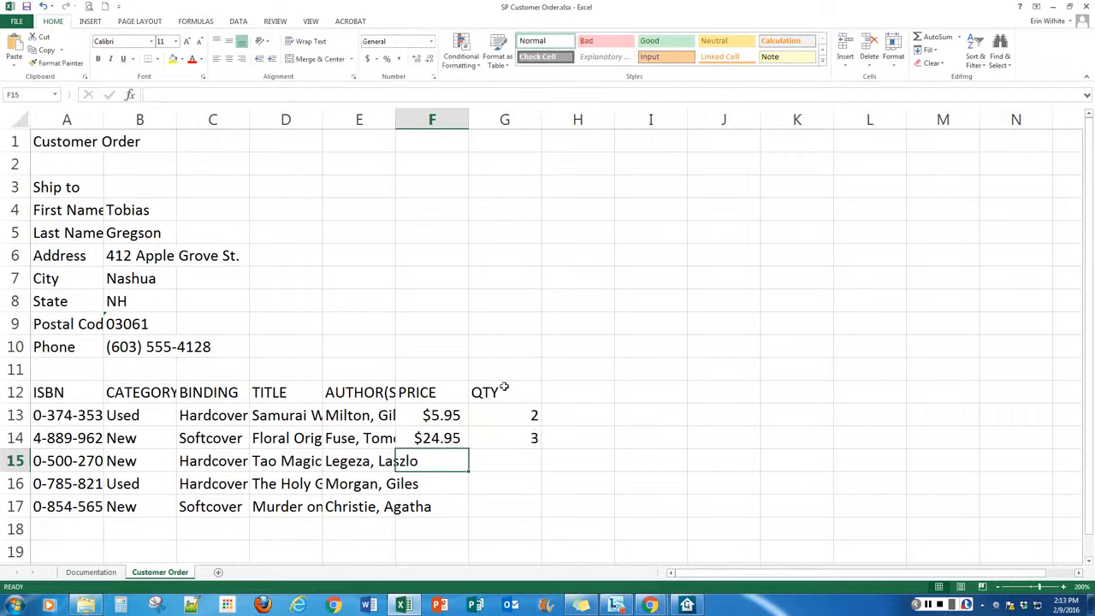
Enter the third book's price of $8.95 in cell F15 and its quantity of 1 in G15.
text($8)
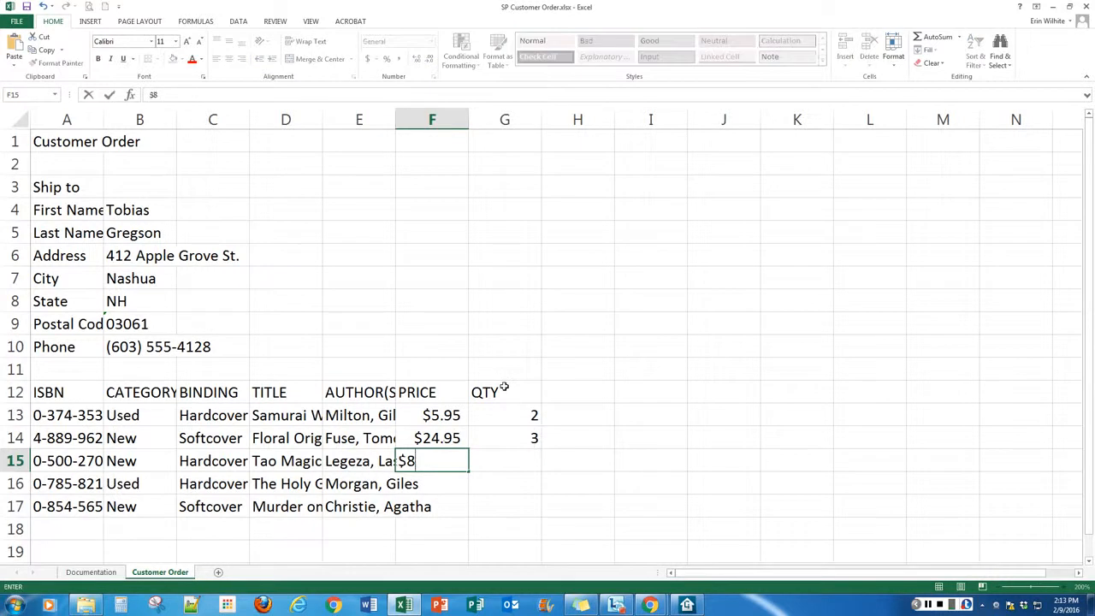
text(.95)
key(Tab)
text(1)
key(Return)
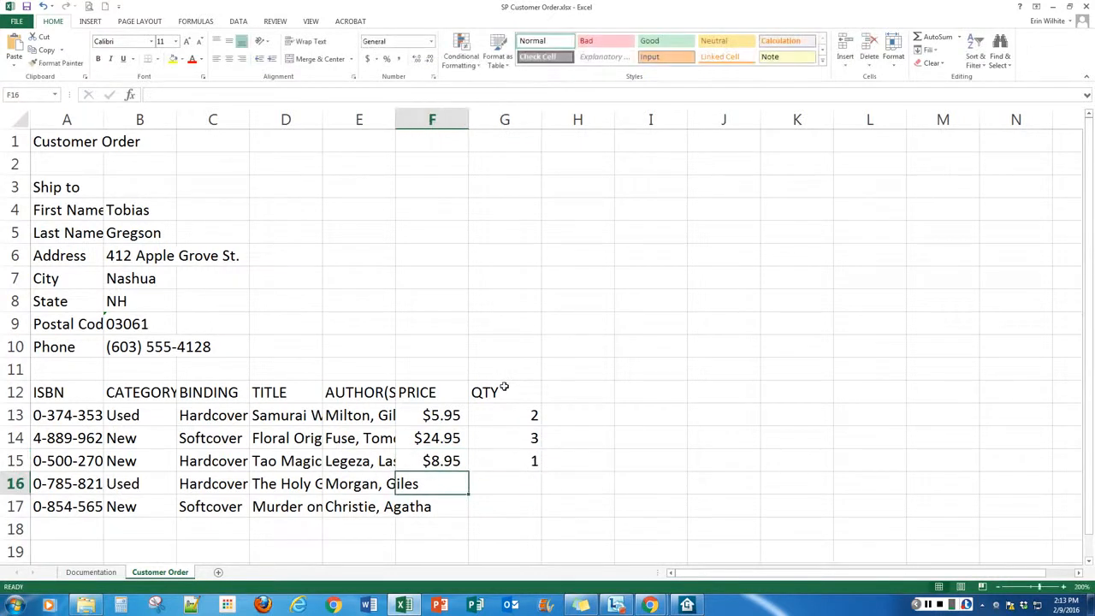
Enter the fourth book's price of $3.75 in cell F16 and its quantity of 1 in G16.
text($3.75)
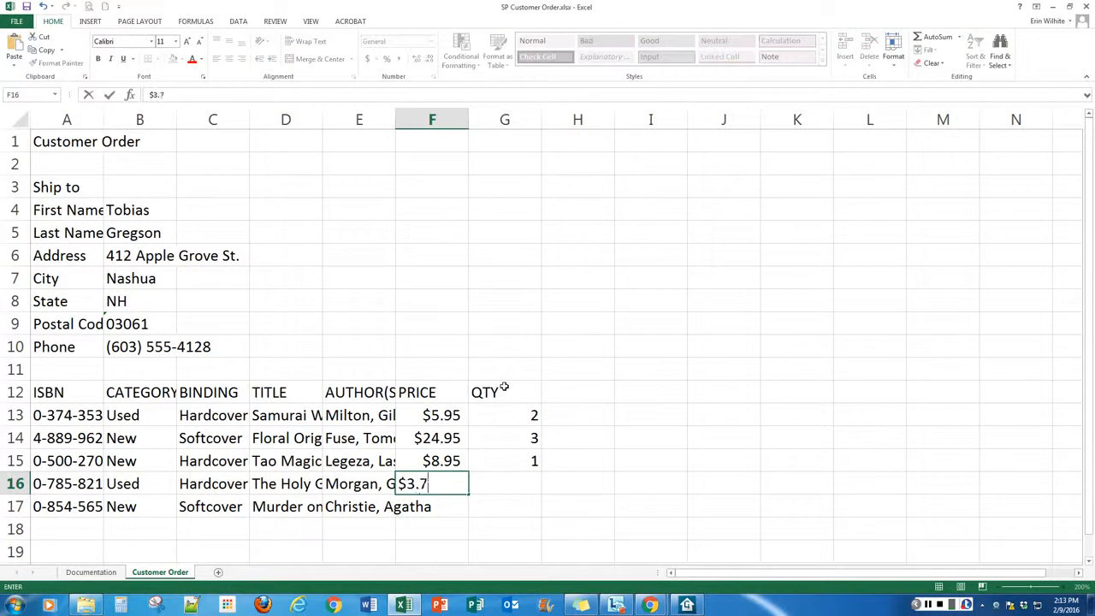
key(Tab)
text(1)
key(Return)
Enter the fifth book's price of $7.50 in cell F17 and its quantity of 2 in G17.
text($7)
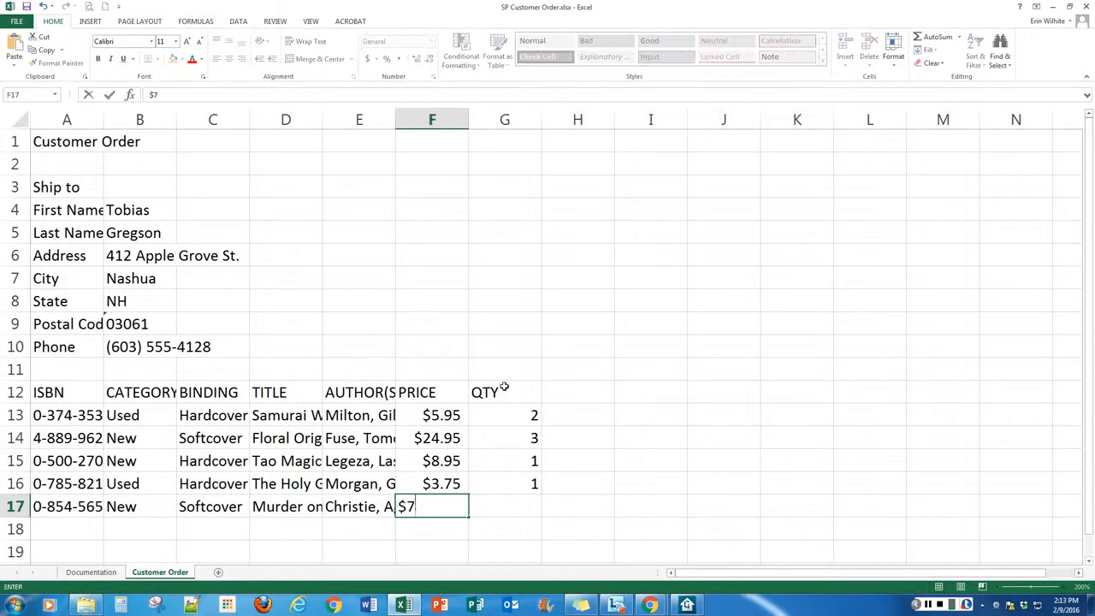
text(.50)
key(Tab)
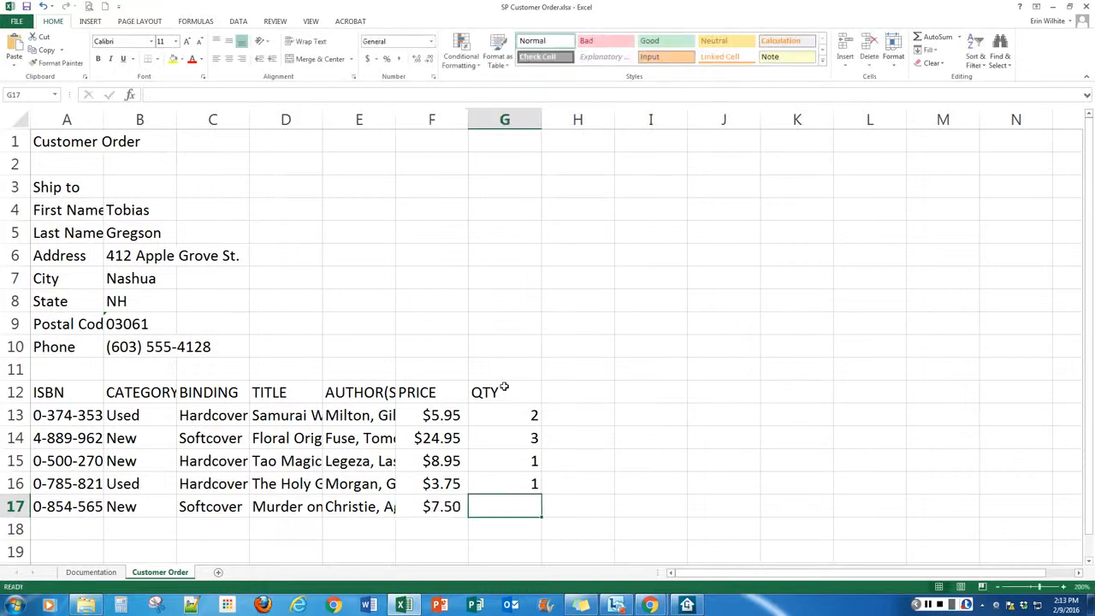
text(2)
key(Return)
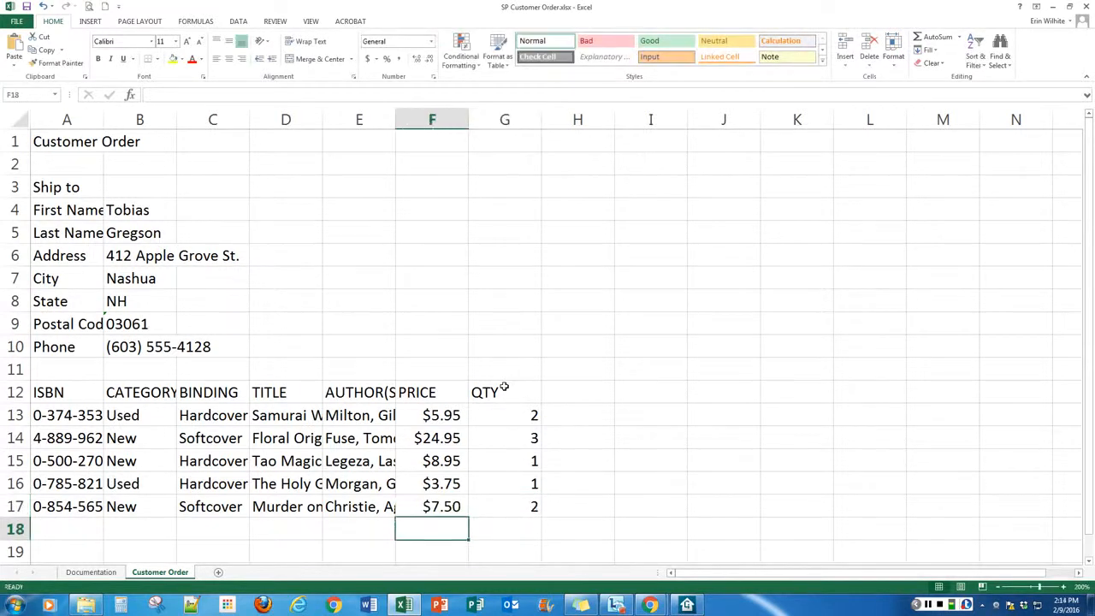
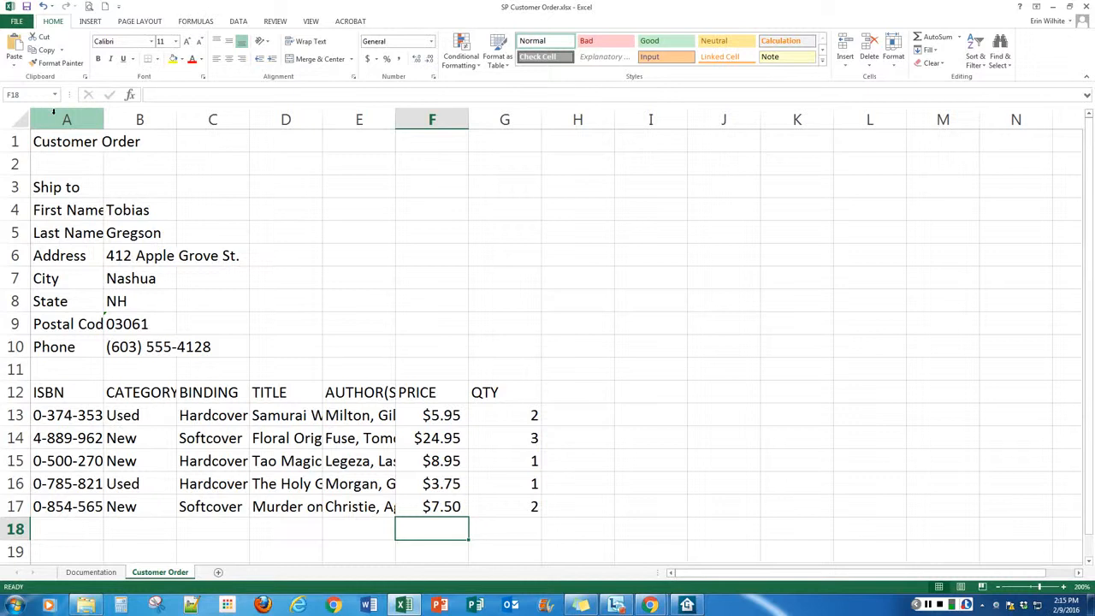
Widen column A enough to show the shipping labels and full ISBNs.
click(53, 111)
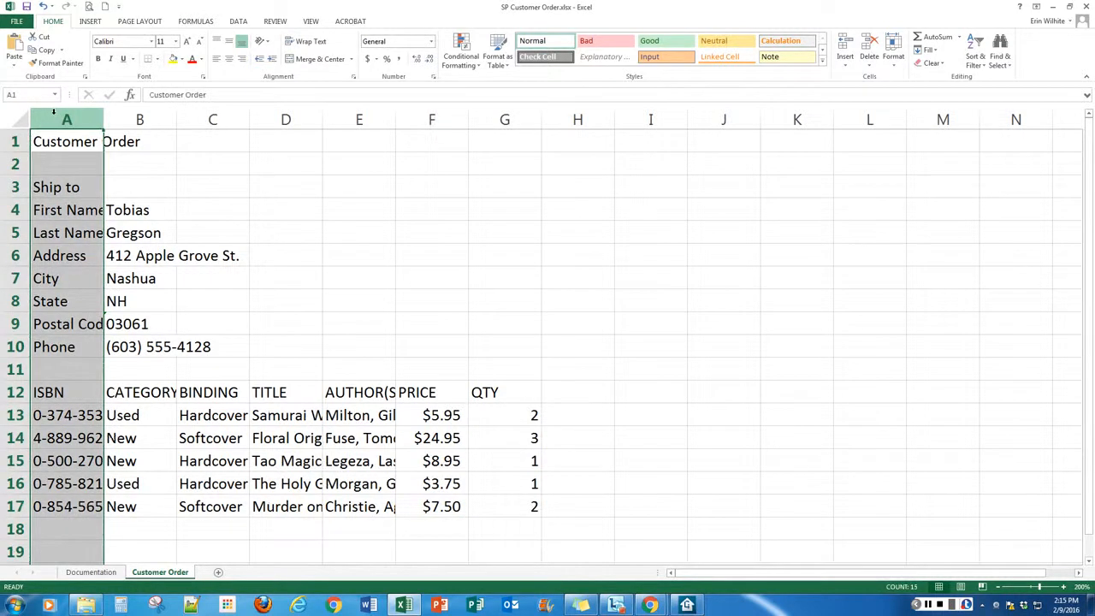
double_click(102, 123)
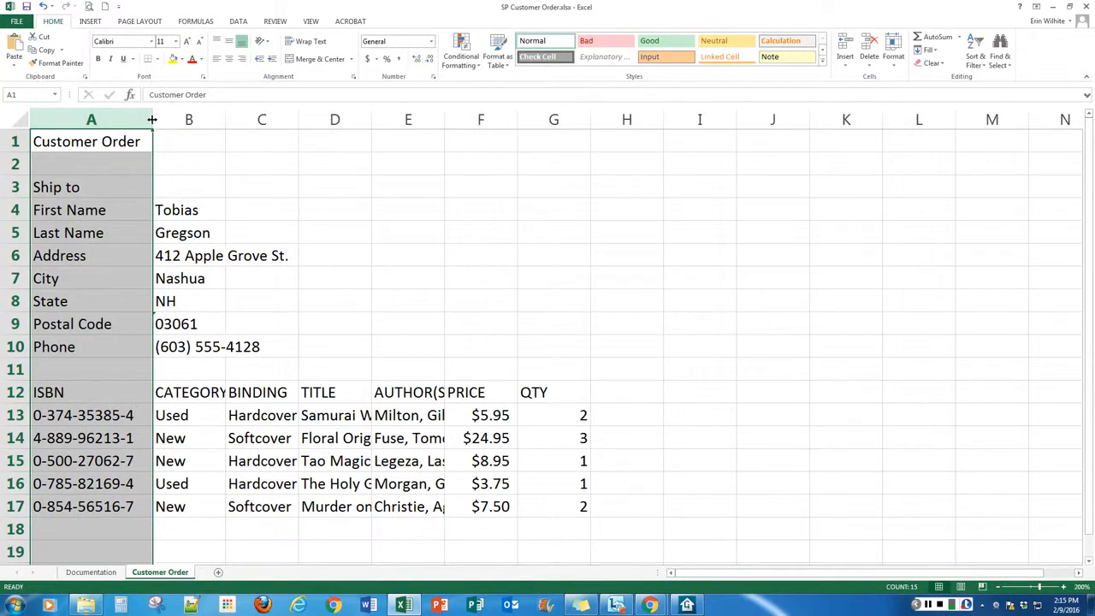
mouse_move(152, 120)
mouse_down()
mouse_move(139, 121)
mouse_move(156, 118)
mouse_up()
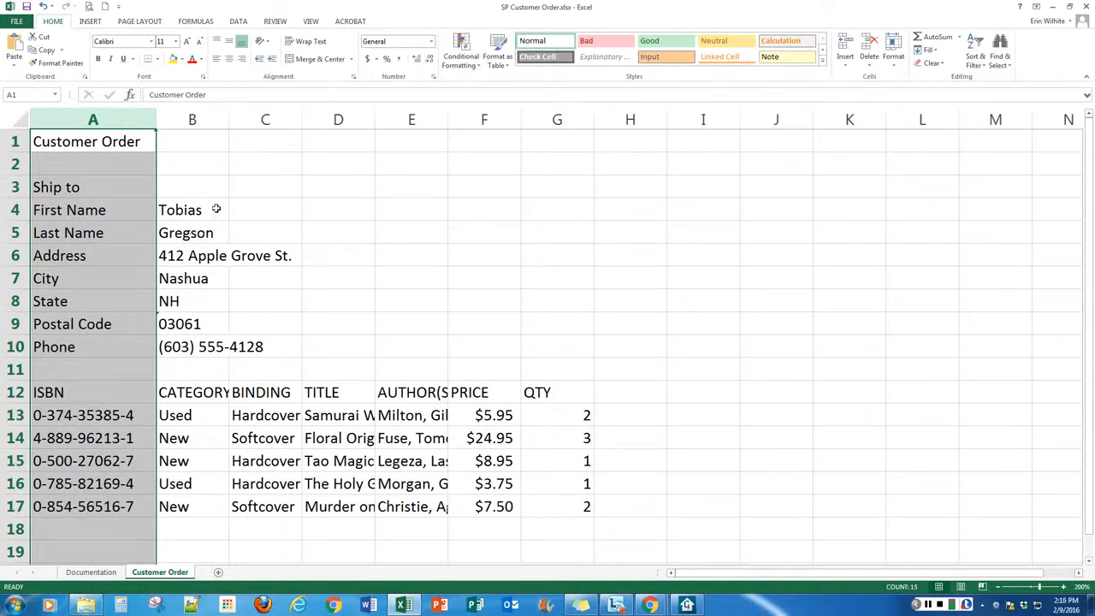
Widen columns B and C together to about twice their width so the address fits within column B.
click(198, 120)
drag(199, 120, 299, 124)
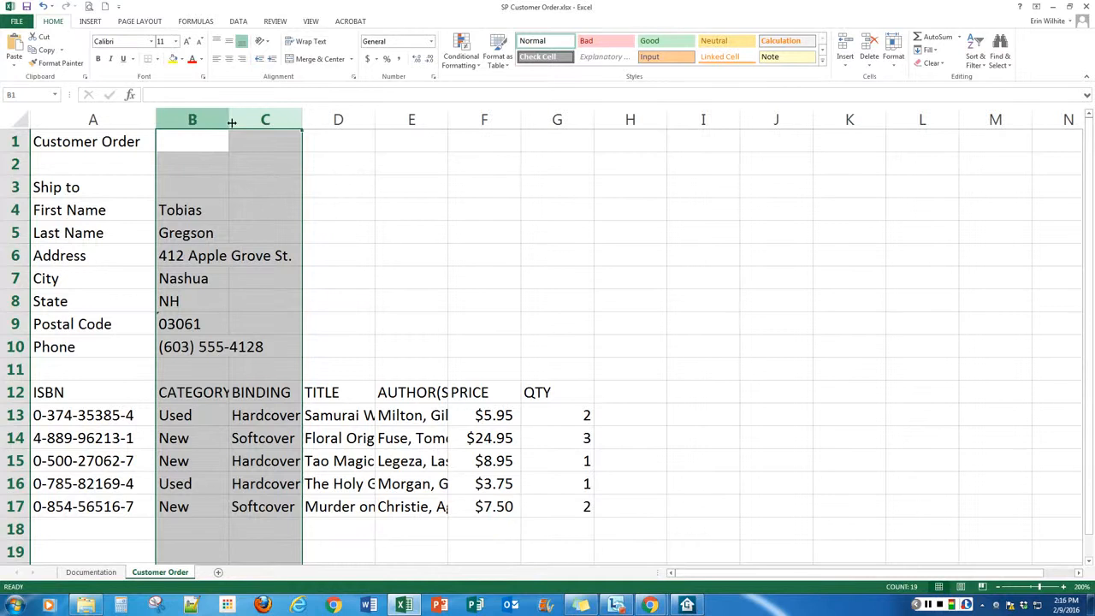
drag(302, 121, 380, 120)
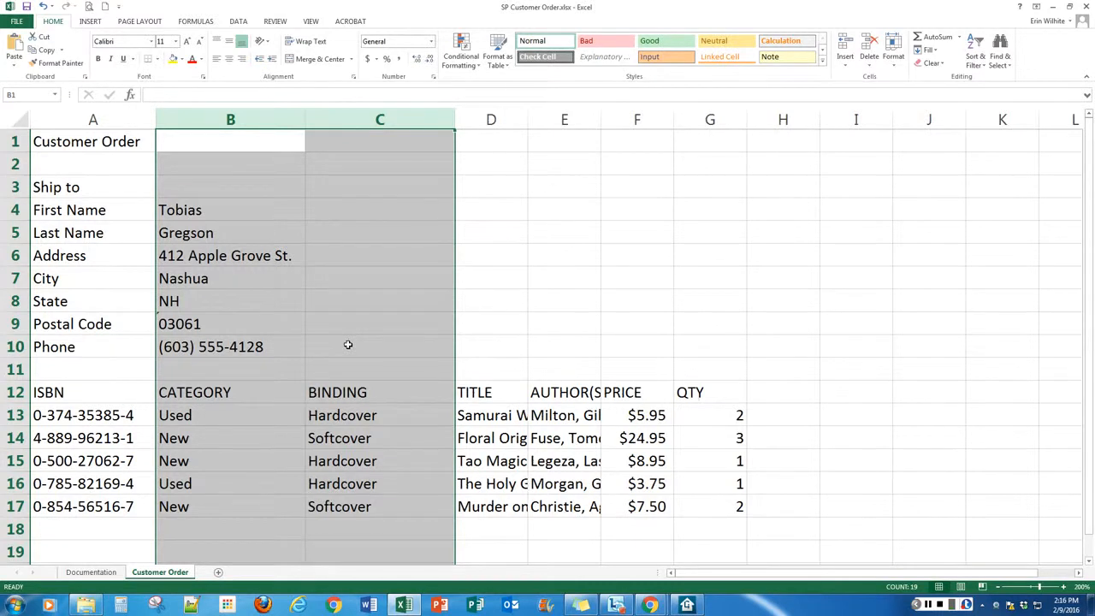
Set the width of column D, the book titles, to exactly 30 characters.
click(490, 121)
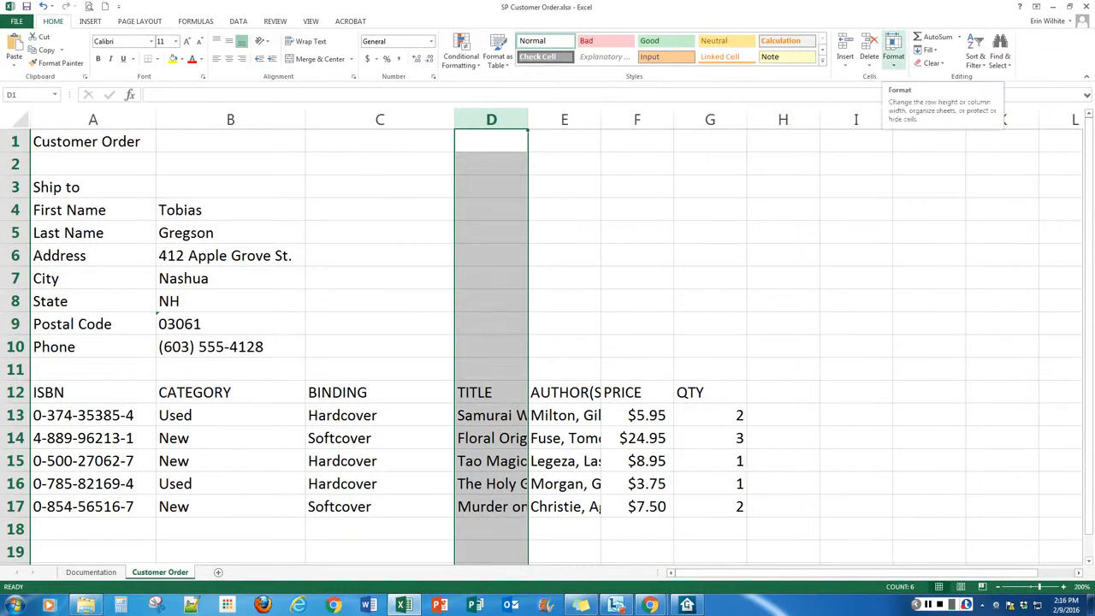
click(893, 52)
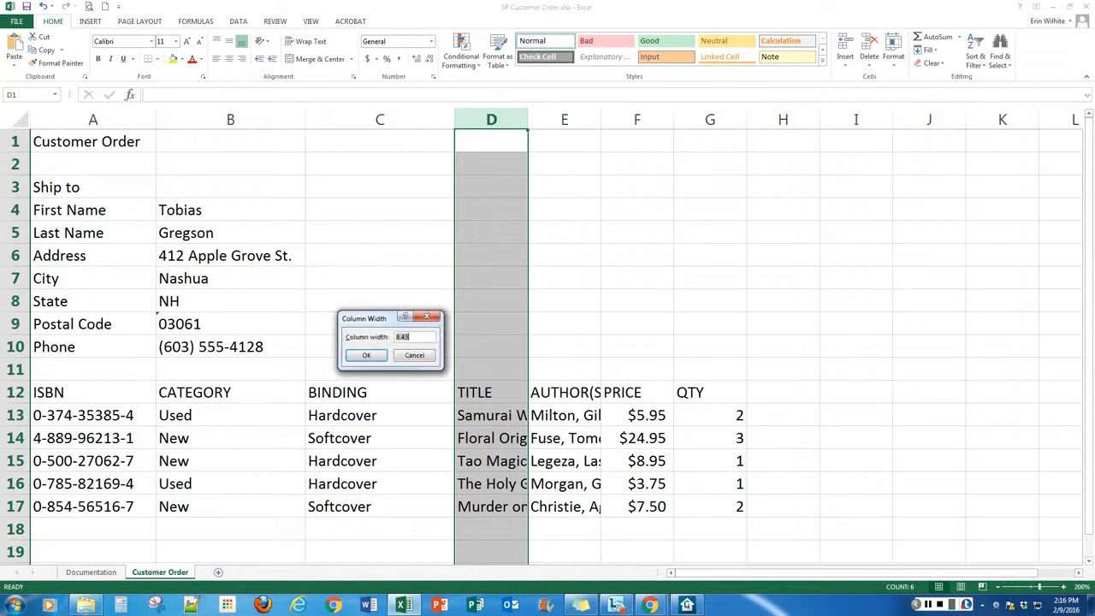
text(30)
key(Return)
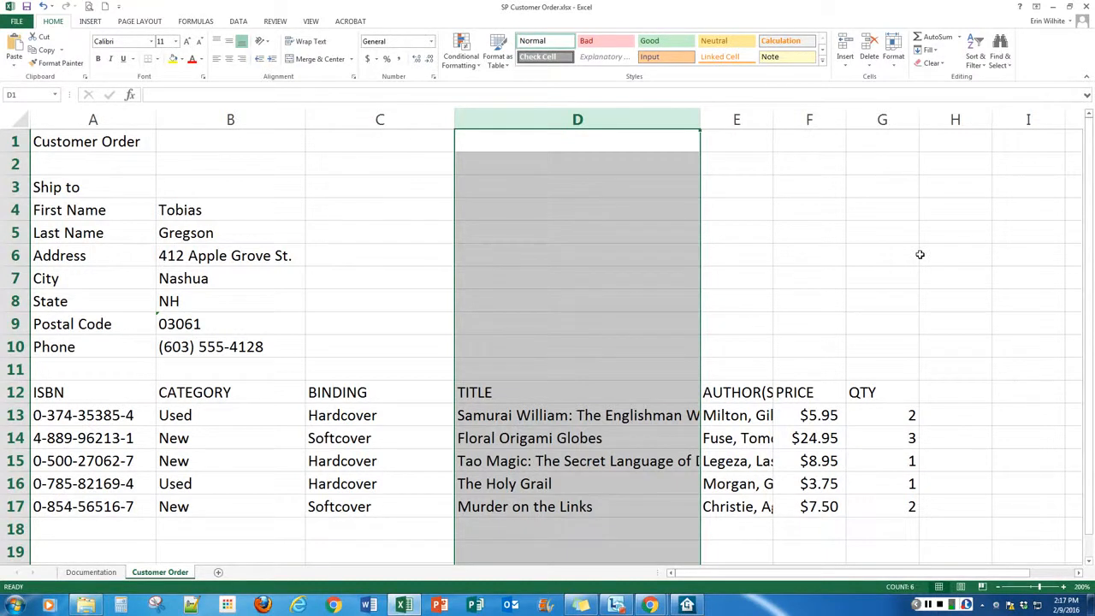
Widen column E enough to show the AUTHOR(S) heading and all author names in full.
click(737, 121)
drag(773, 114, 826, 119)
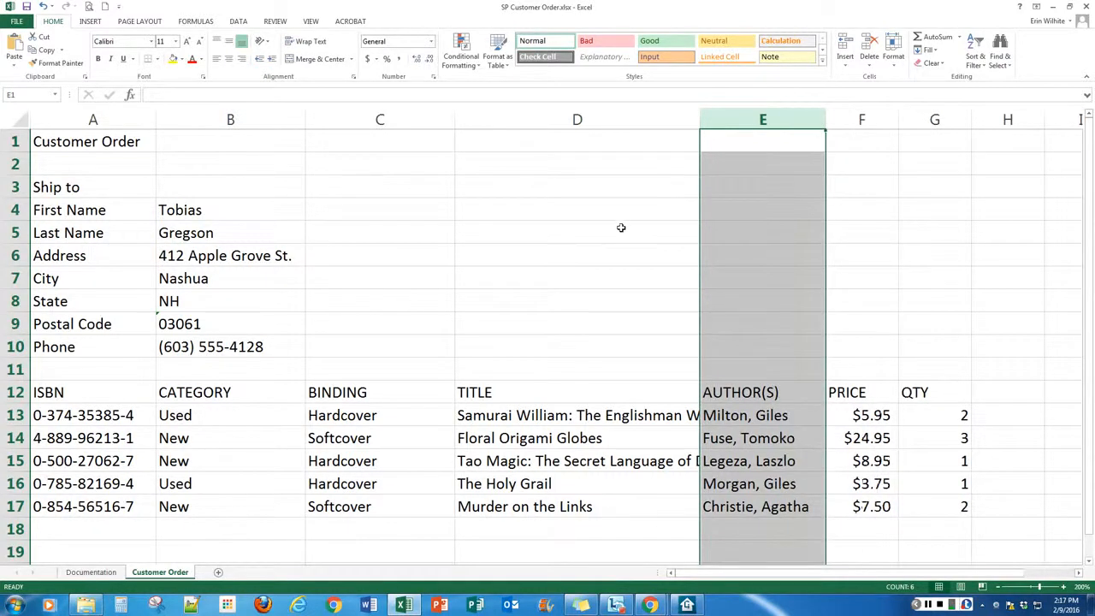
click(68, 136)
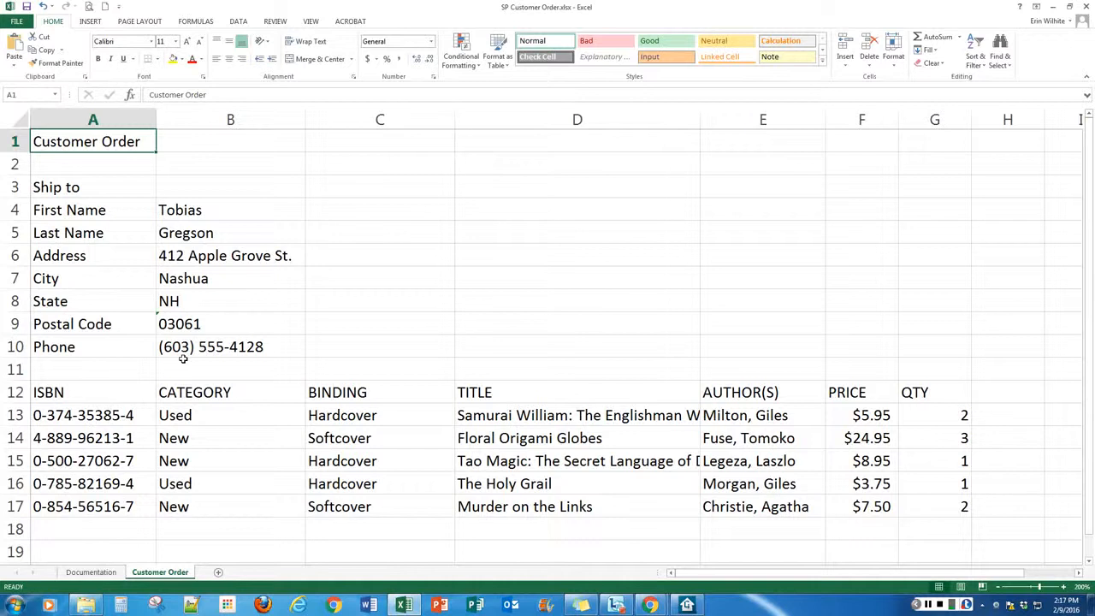
Try autofitting column D to its longest book title, and undo the width change.
click(621, 114)
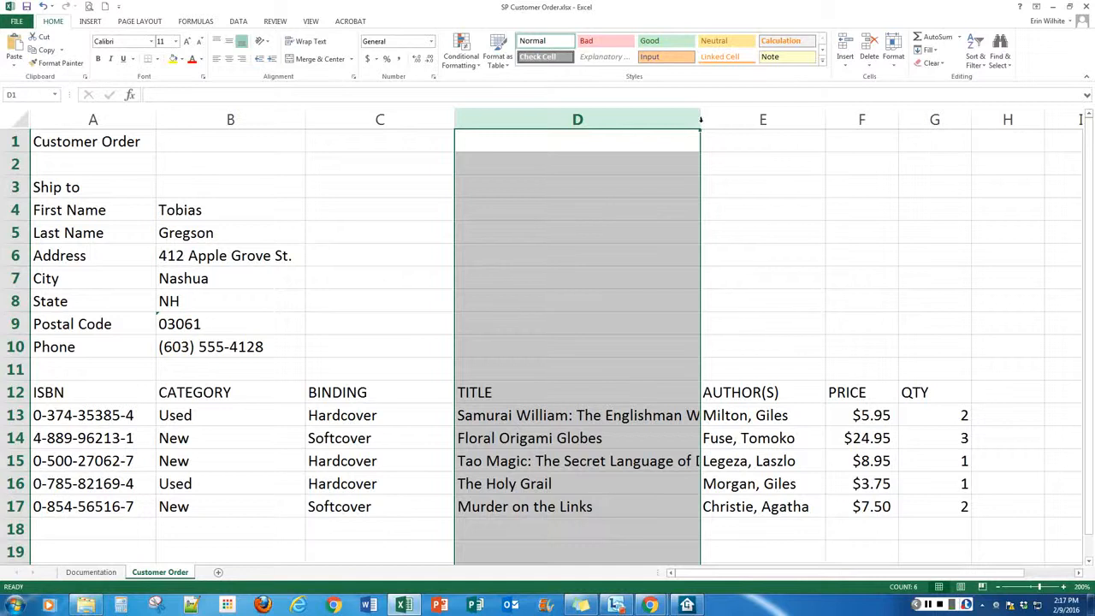
double_click(700, 122)
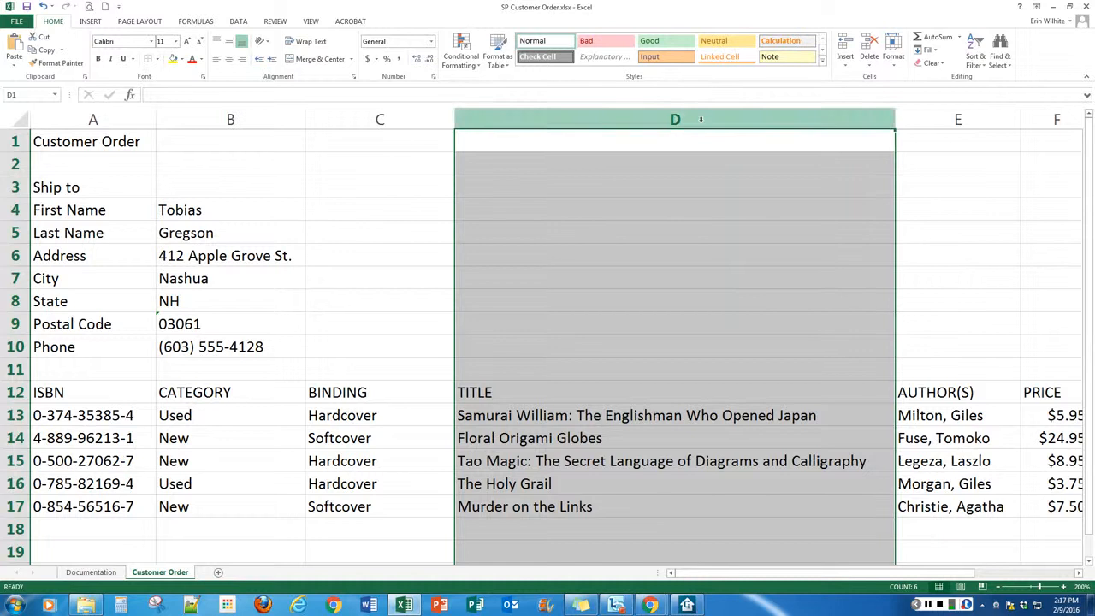
key(ctrl+z)
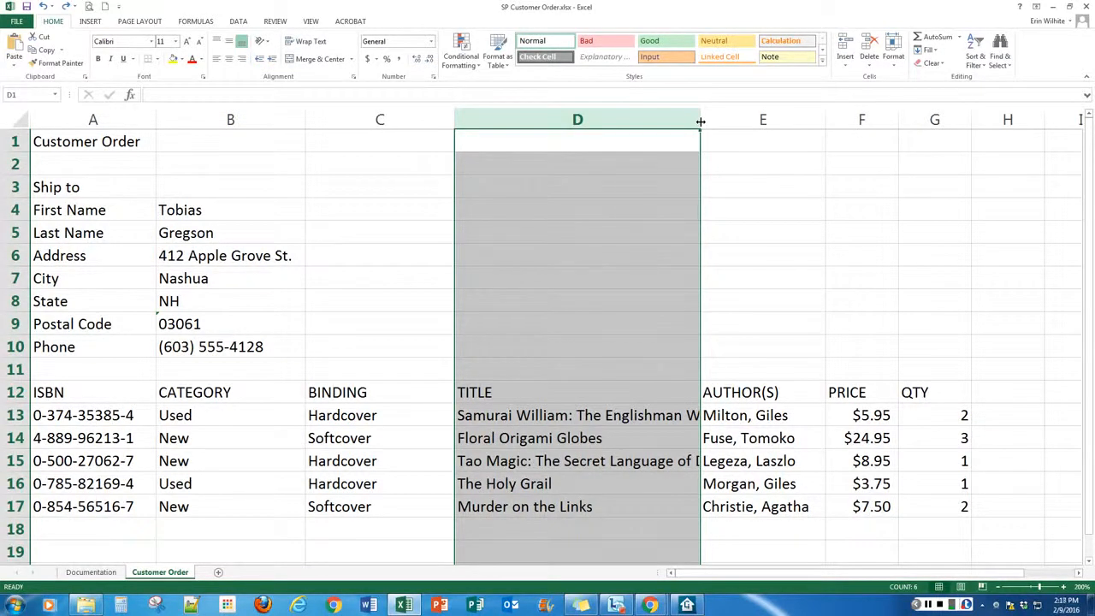
Wrap the text of the book titles in cells D13 through D17.
click(517, 414)
drag(518, 414, 520, 500)
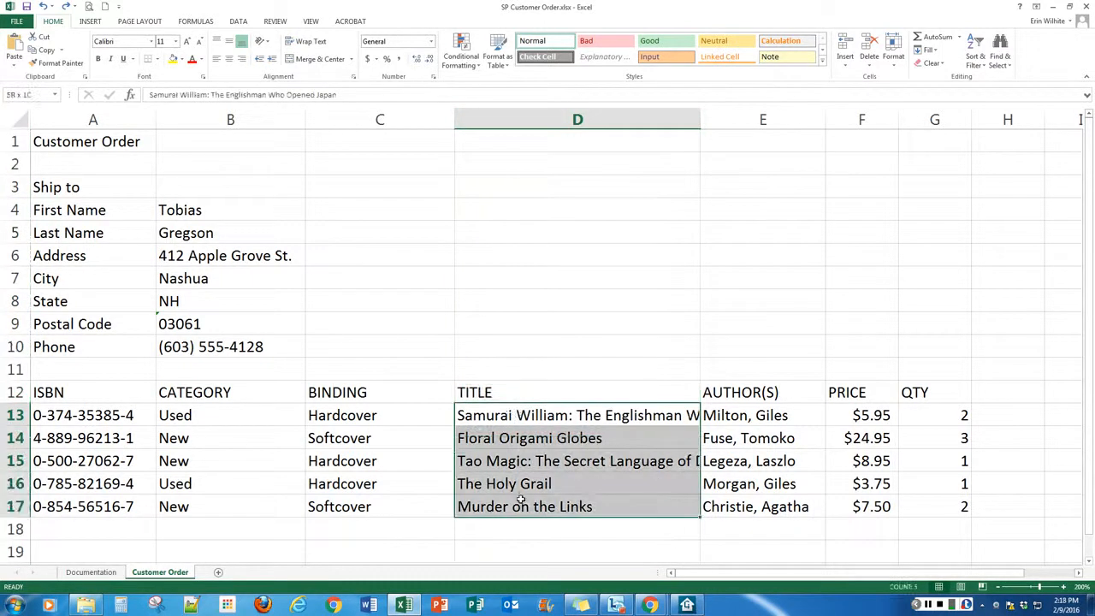
drag(520, 501, 520, 499)
click(309, 41)
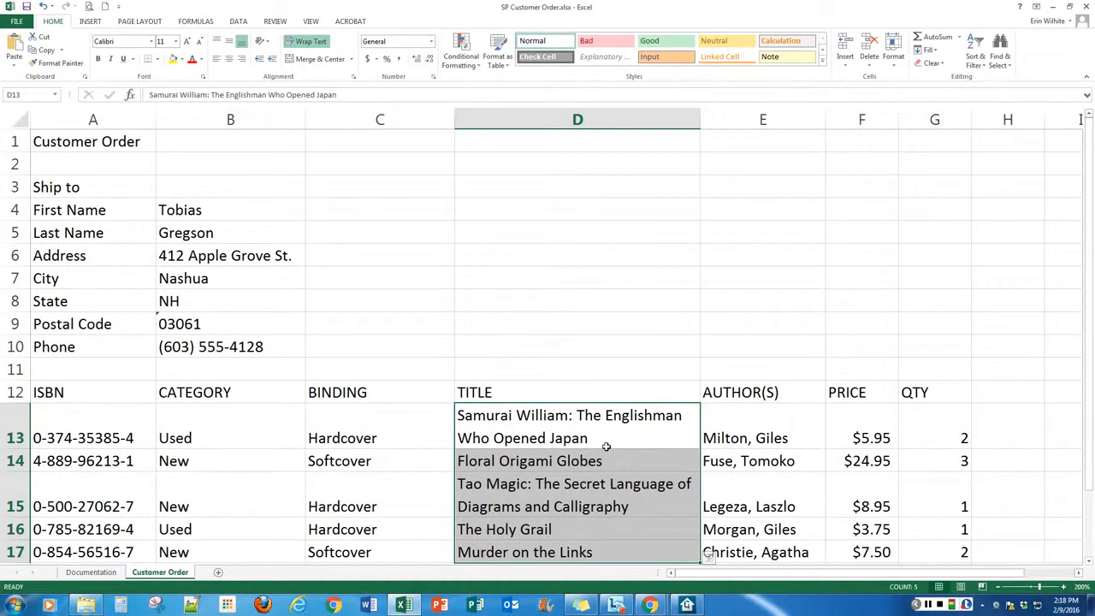
Add a manual line break at the end of the title in cell D13, followed by the text "this is a new line".
double_click(601, 438)
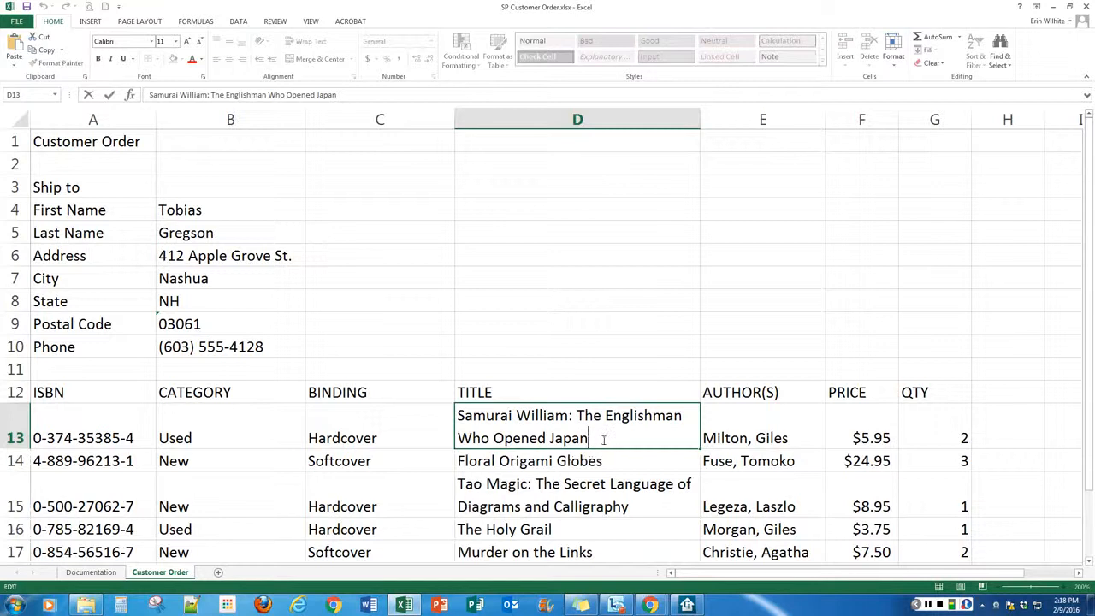
key(alt+Return)
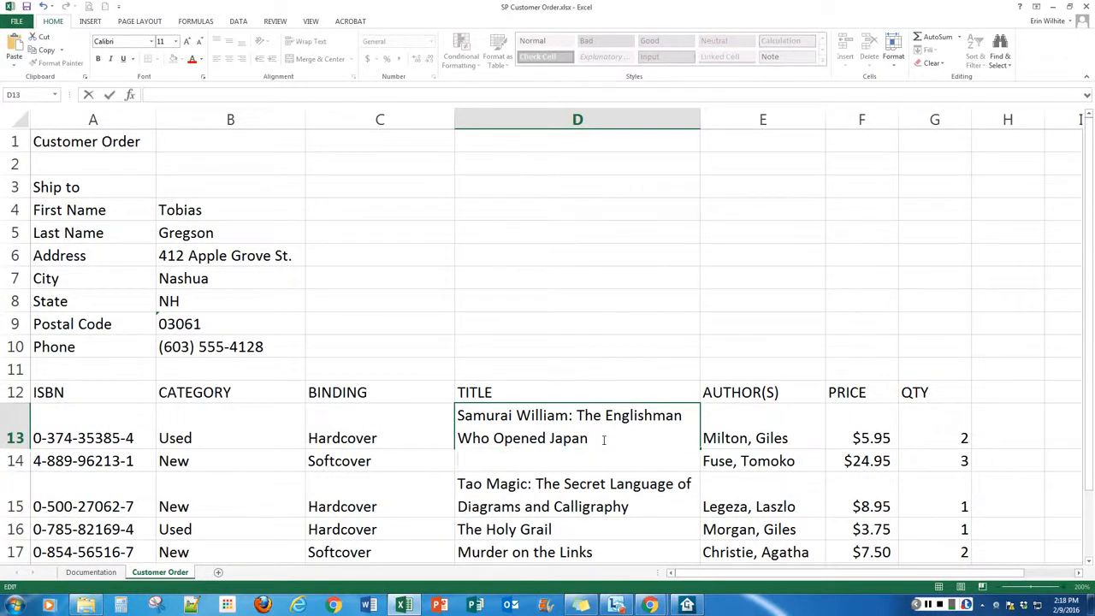
text(this is a new lin)
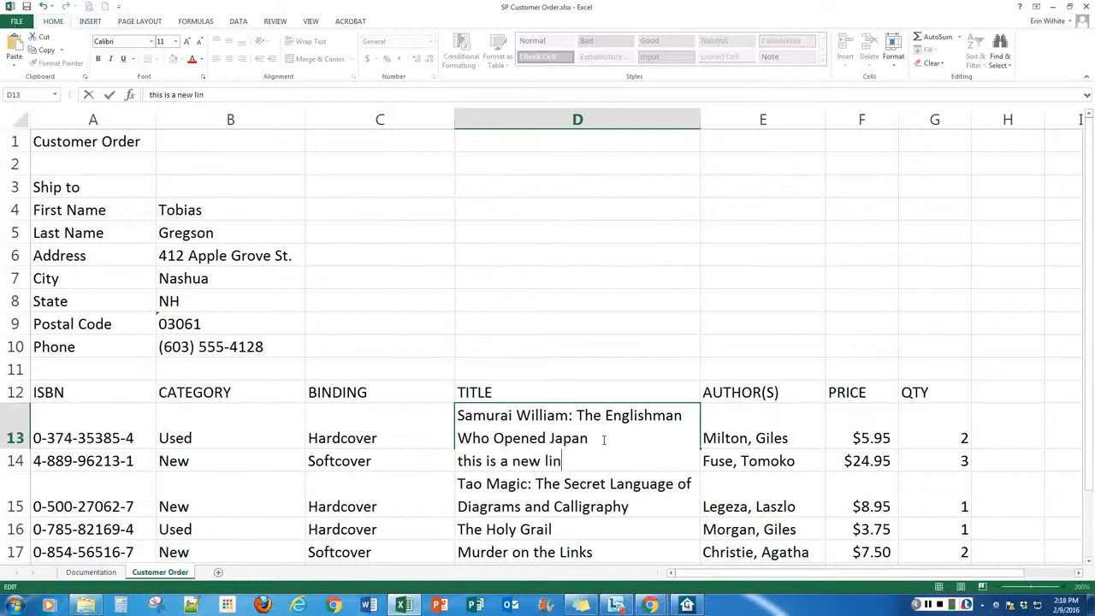
text(e)
key(Return)
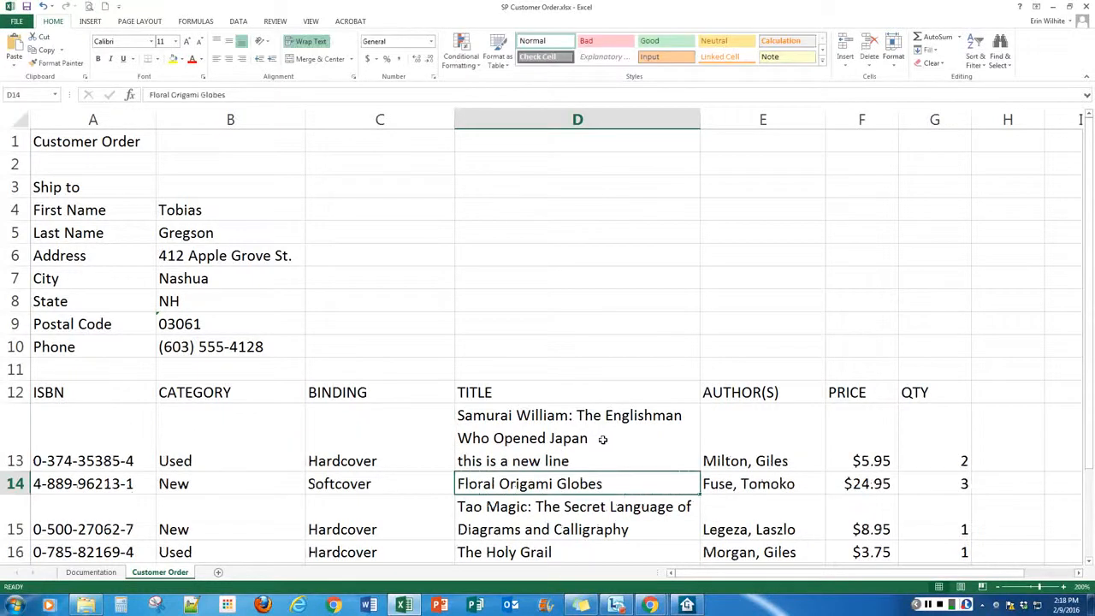
Remove the extra line "this is a new line" and its line break from cell D13.
click(602, 439)
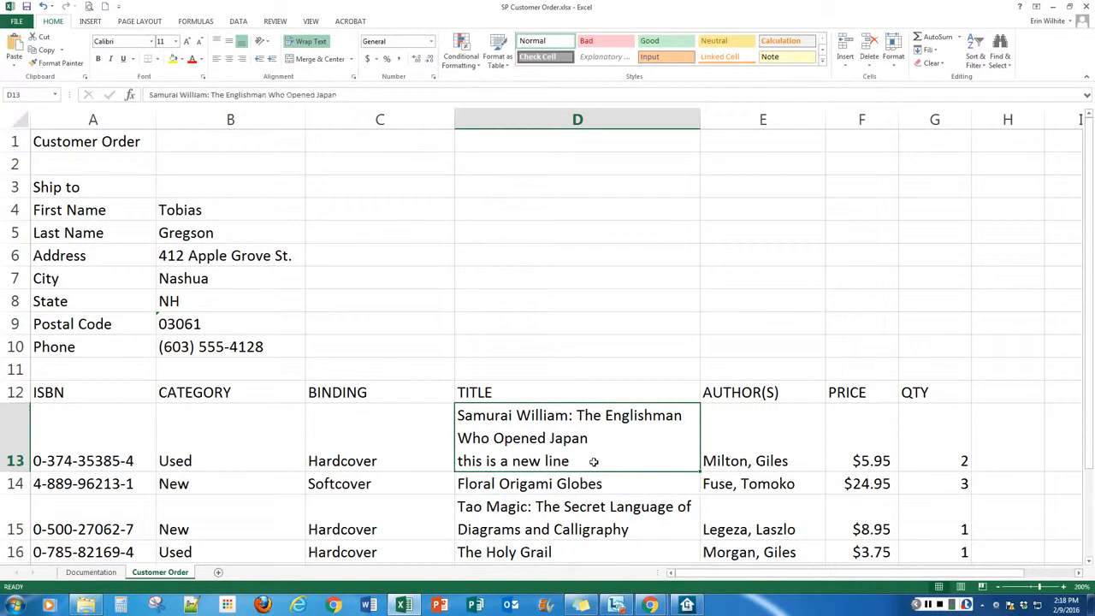
double_click(593, 462)
drag(603, 449, 603, 436)
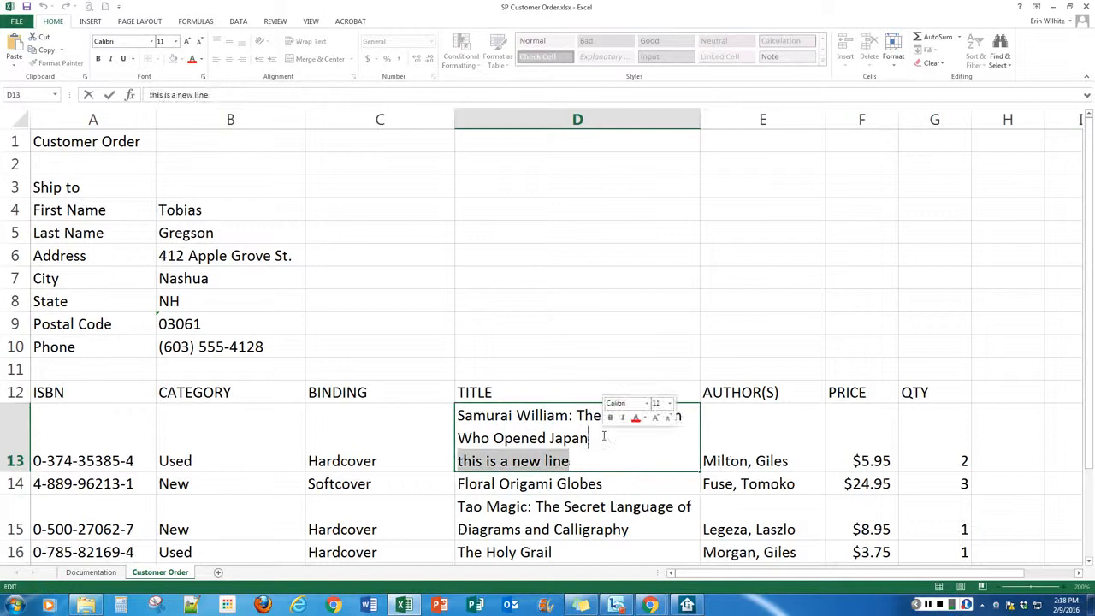
key(Delete)
key(Return)
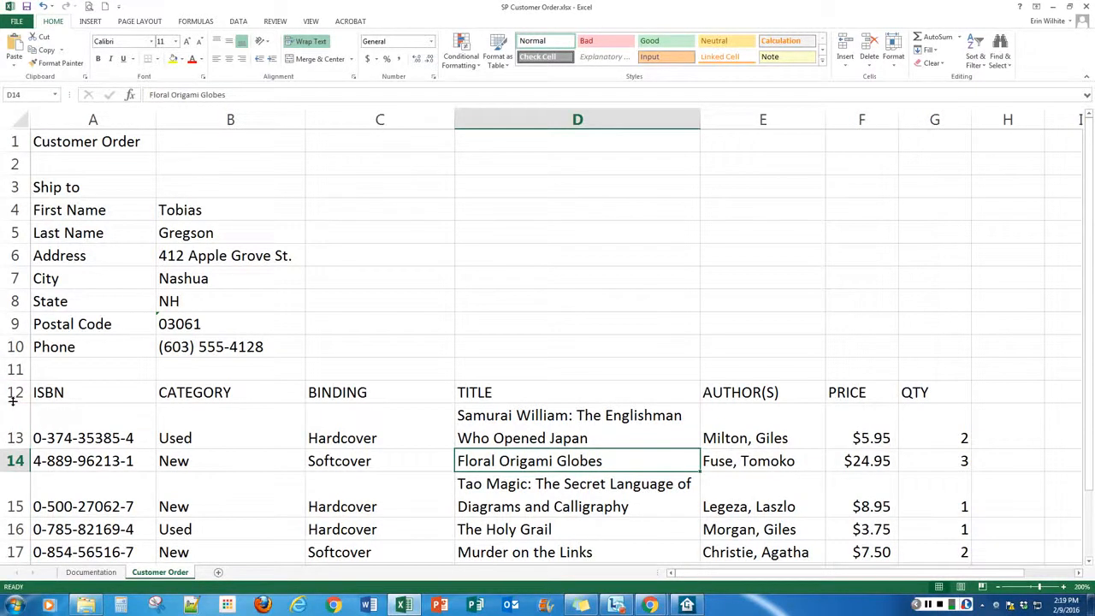
Increase the height of row 12, the column headings row, to about twice its size.
drag(14, 401, 16, 422)
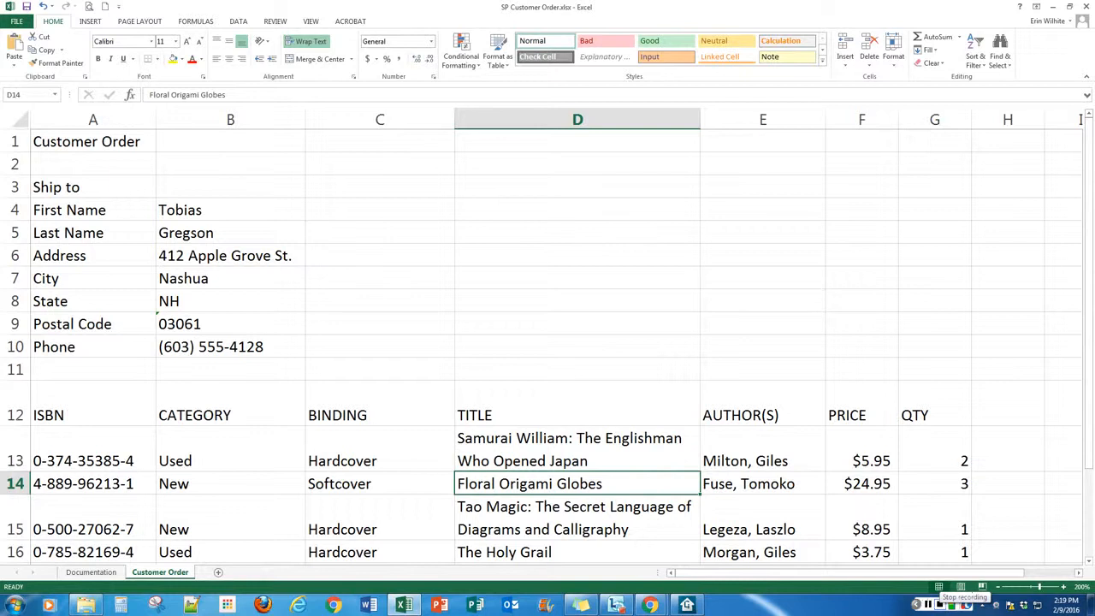
Switch to the PowerPoint slide show and review the table of arithmetic operators.
click(927, 605)
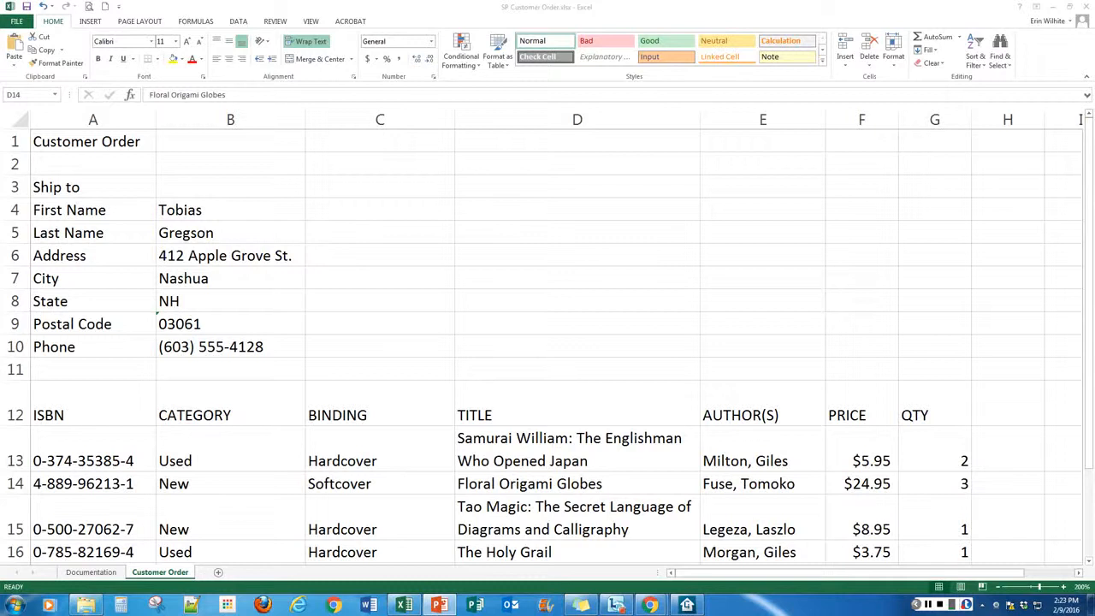
key(alt+Tab)
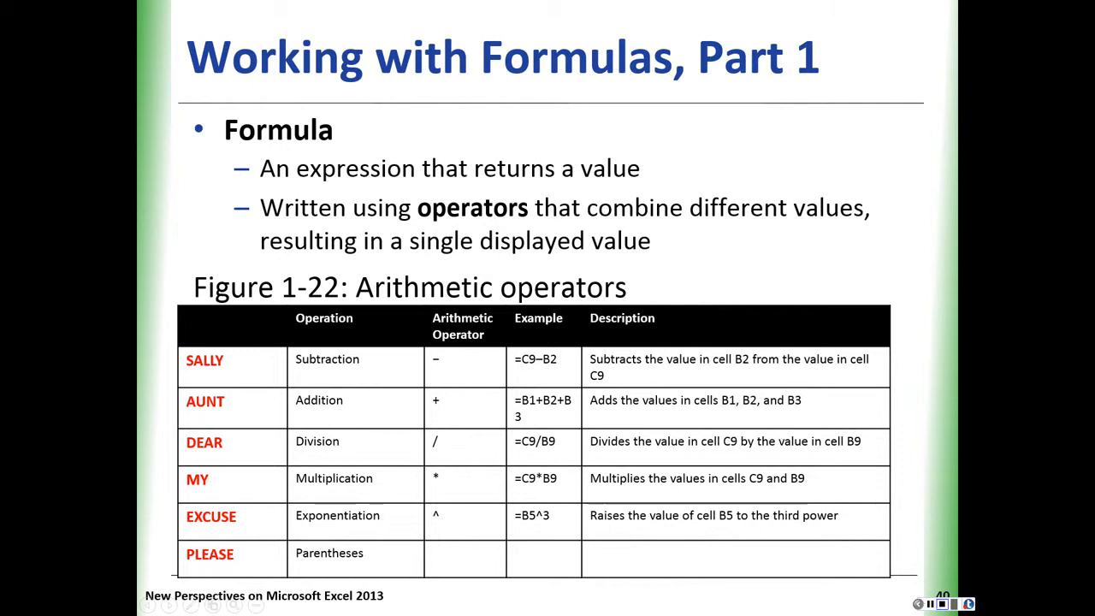
click(931, 603)
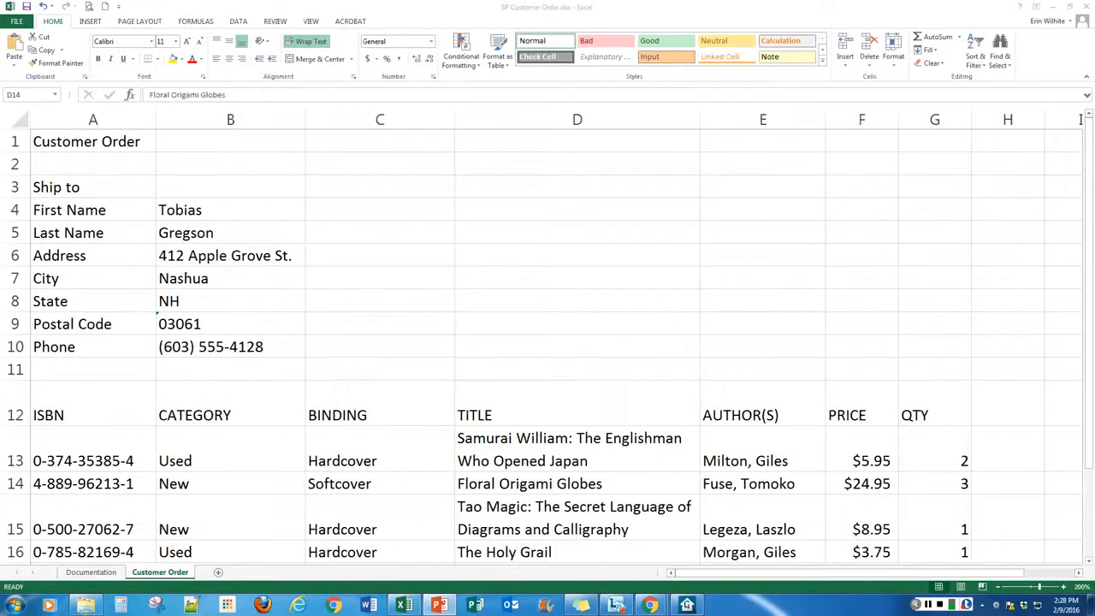
Enter the column heading CHARGE in capitals in cell H12 of the customer order sheet.
click(993, 406)
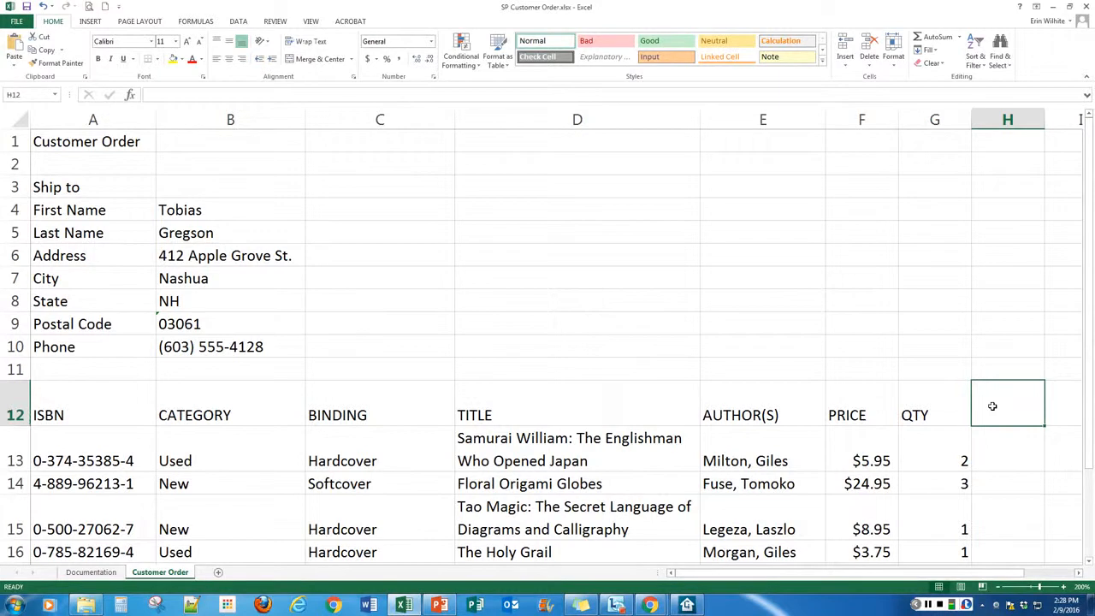
text(charge)
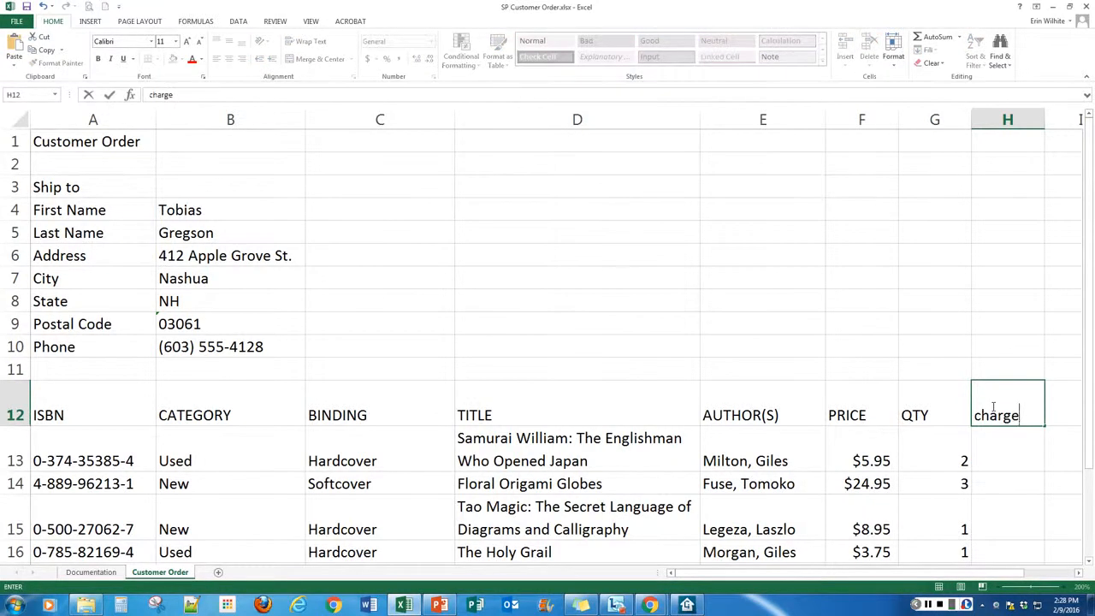
key(Return)
click(992, 407)
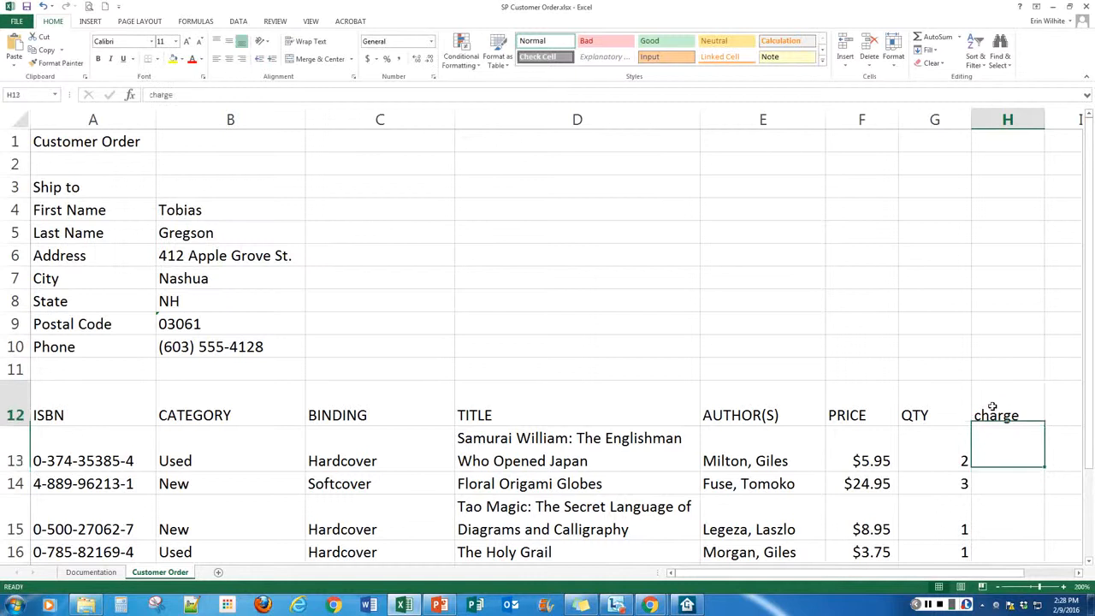
text(CHARGE)
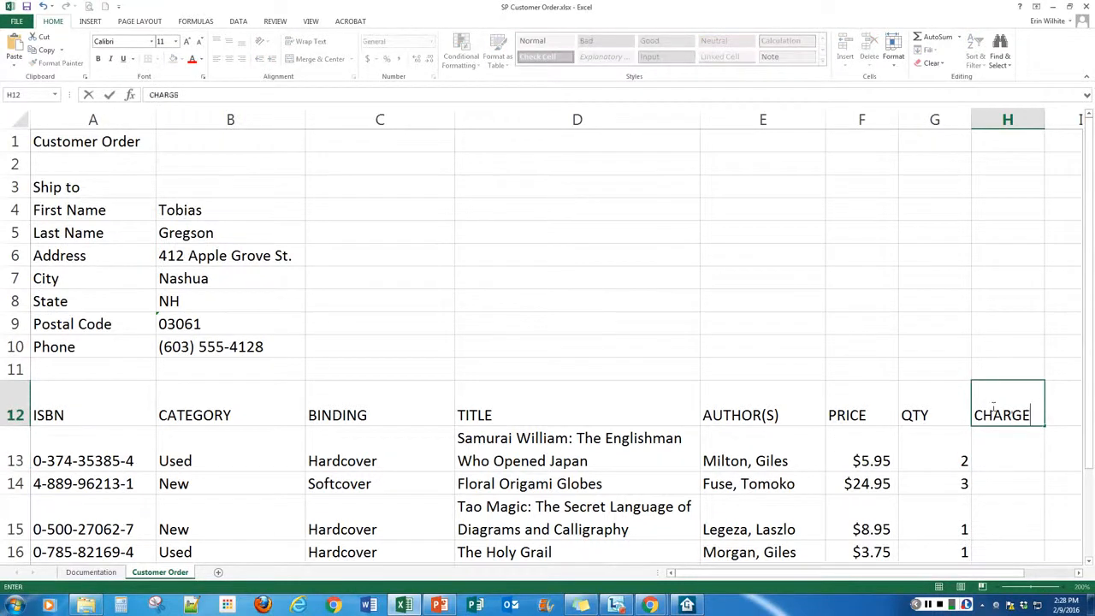
key(Return)
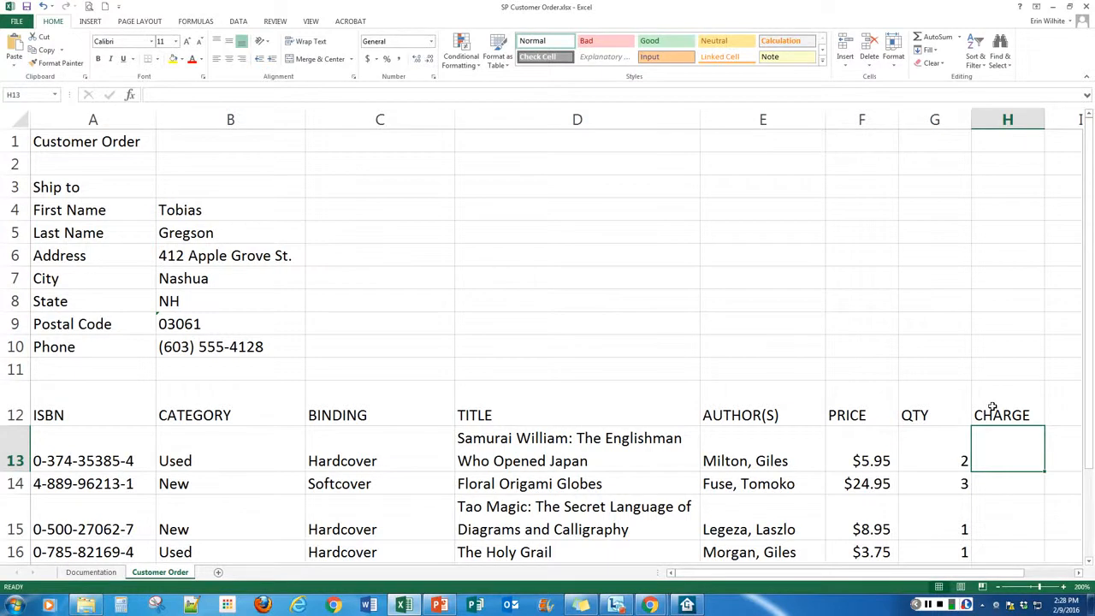
Enter the formula =FG*G13 in cell H13 under the CHARGE heading.
text(=)
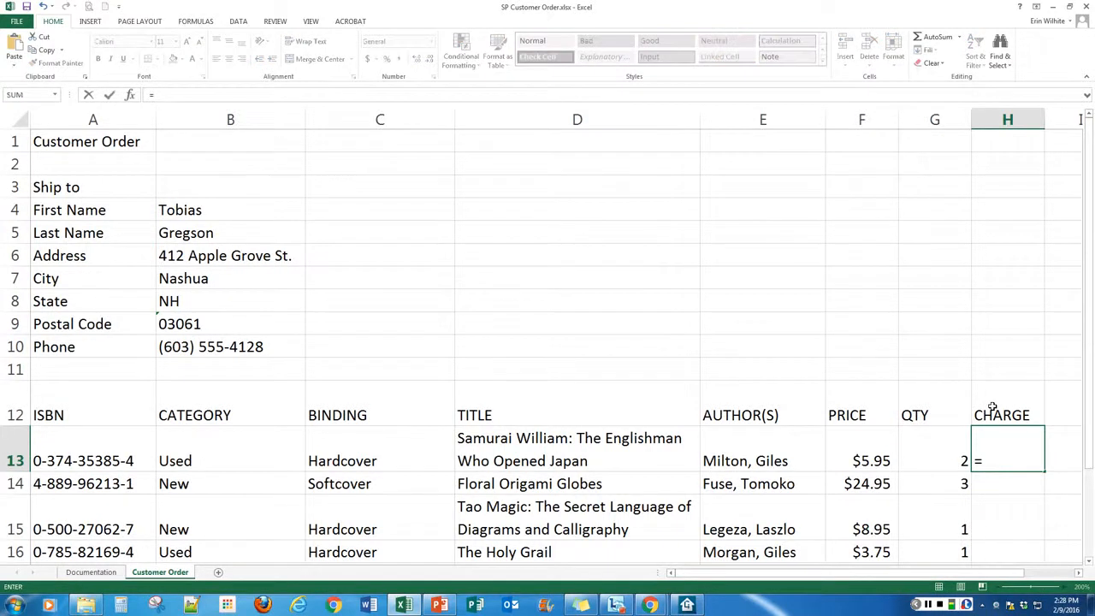
text(FG*G13)
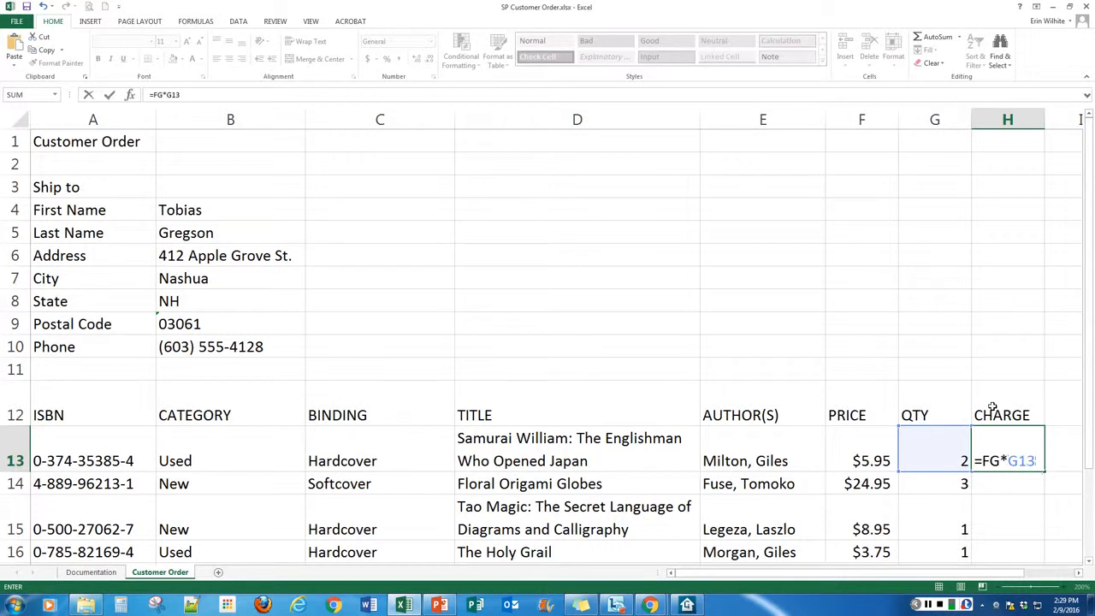
key(Return)
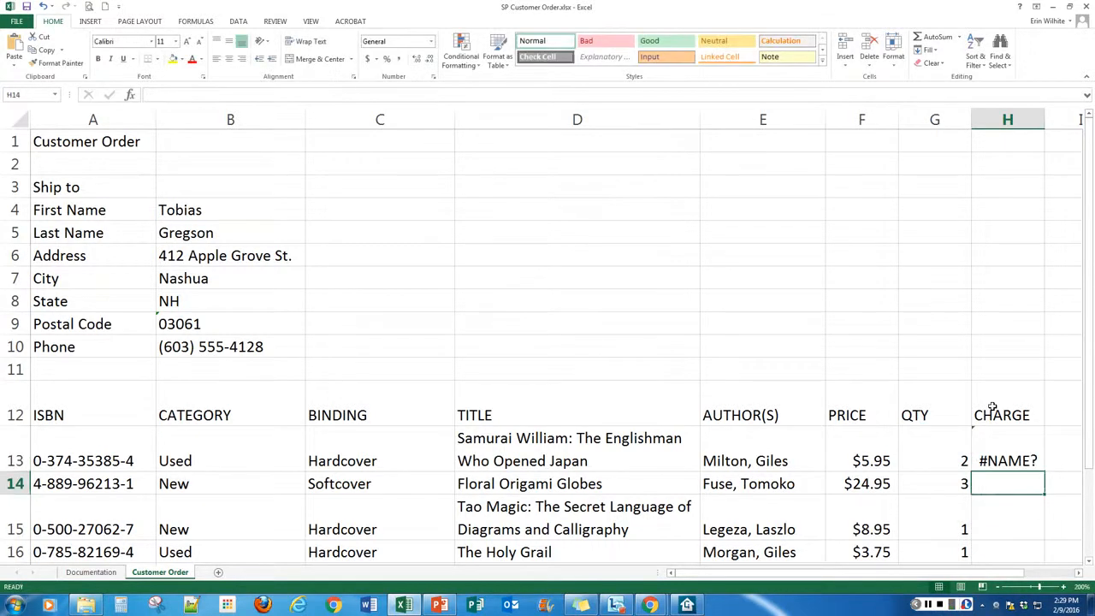
Check the formula in cell H13 against the price in F13 and the quantity in G13.
click(996, 450)
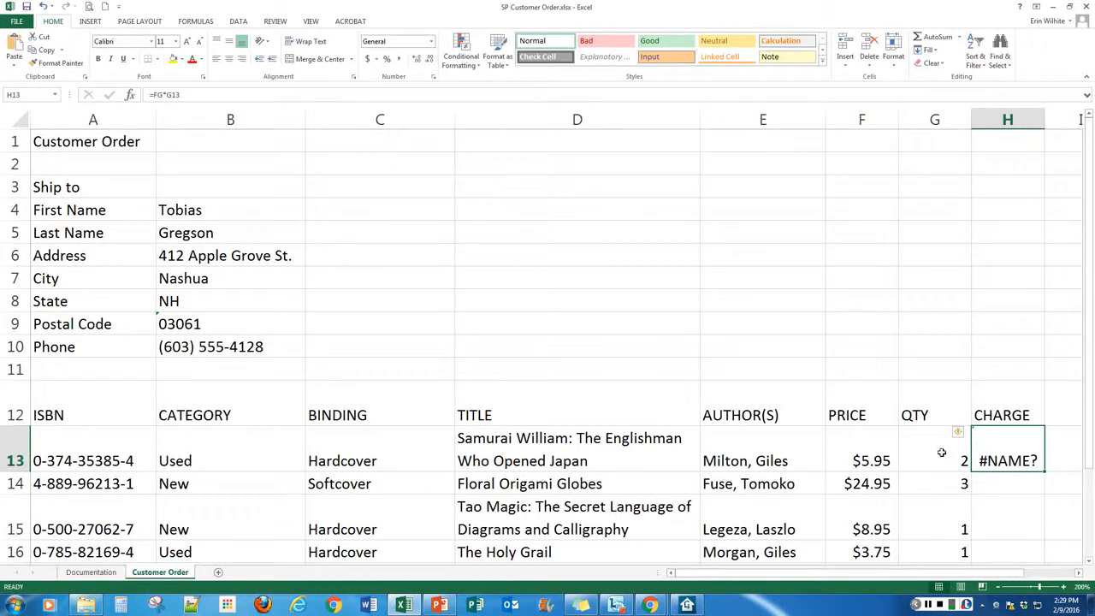
click(870, 446)
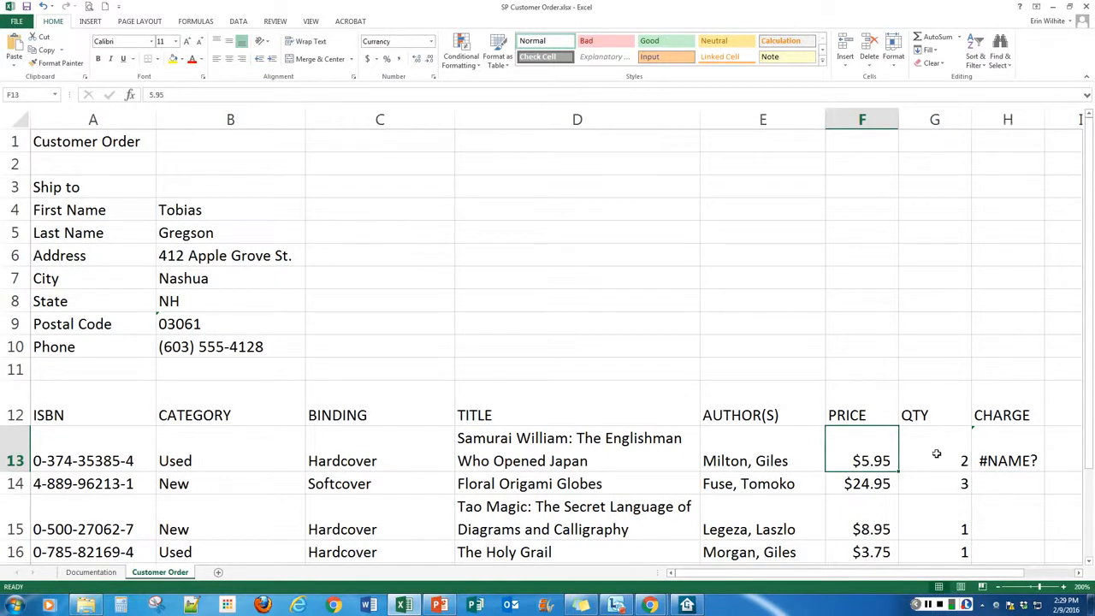
click(936, 454)
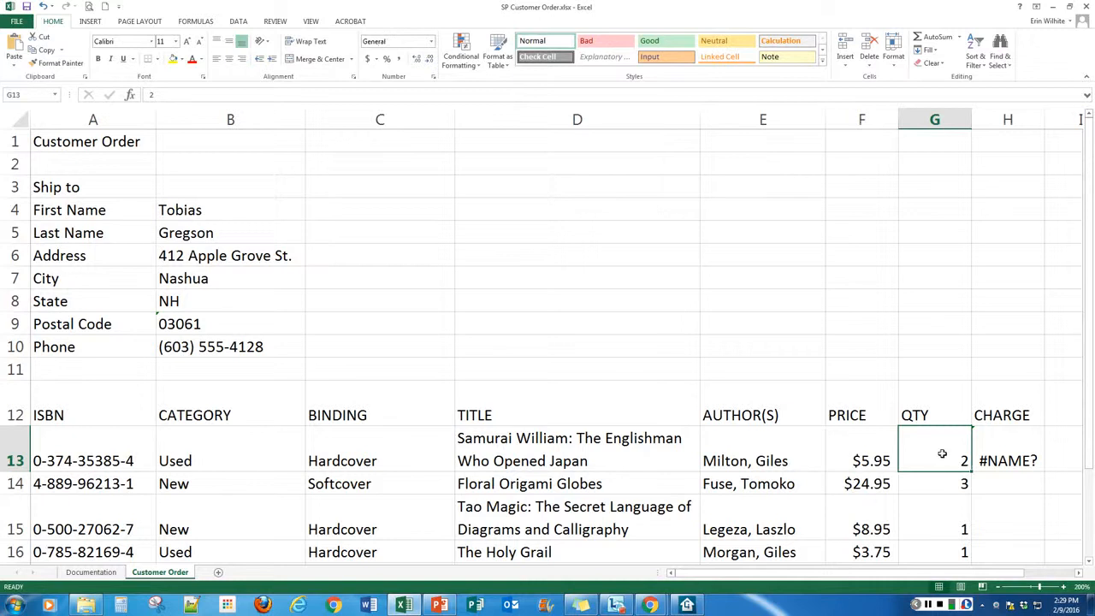
click(1005, 456)
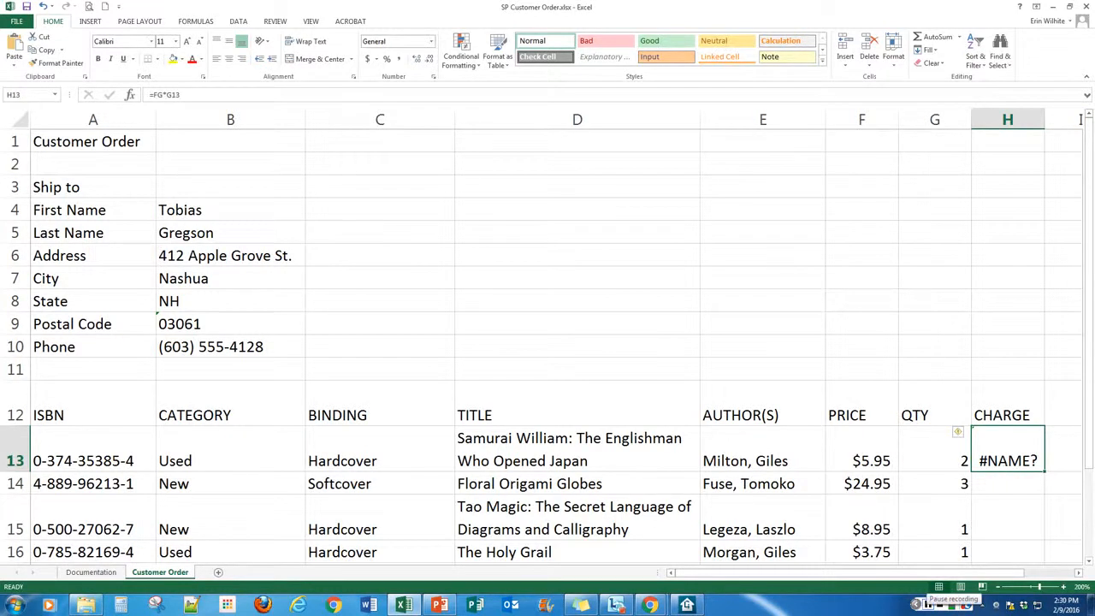
click(919, 604)
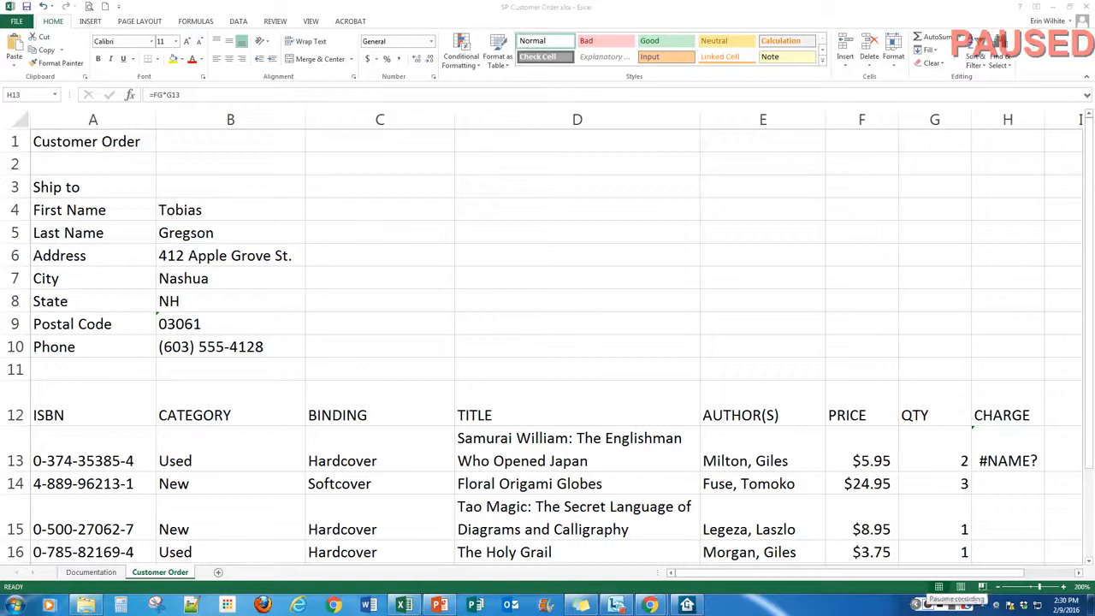
Replace the formula in H13 with =F13*G13 to calculate the first book's charge.
click(994, 457)
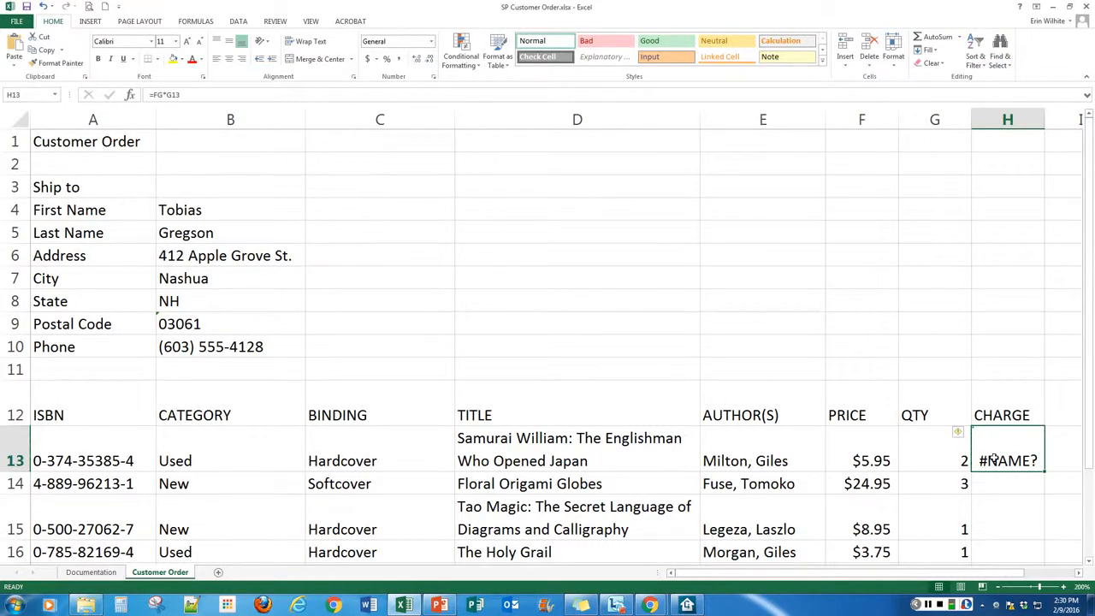
text(=)
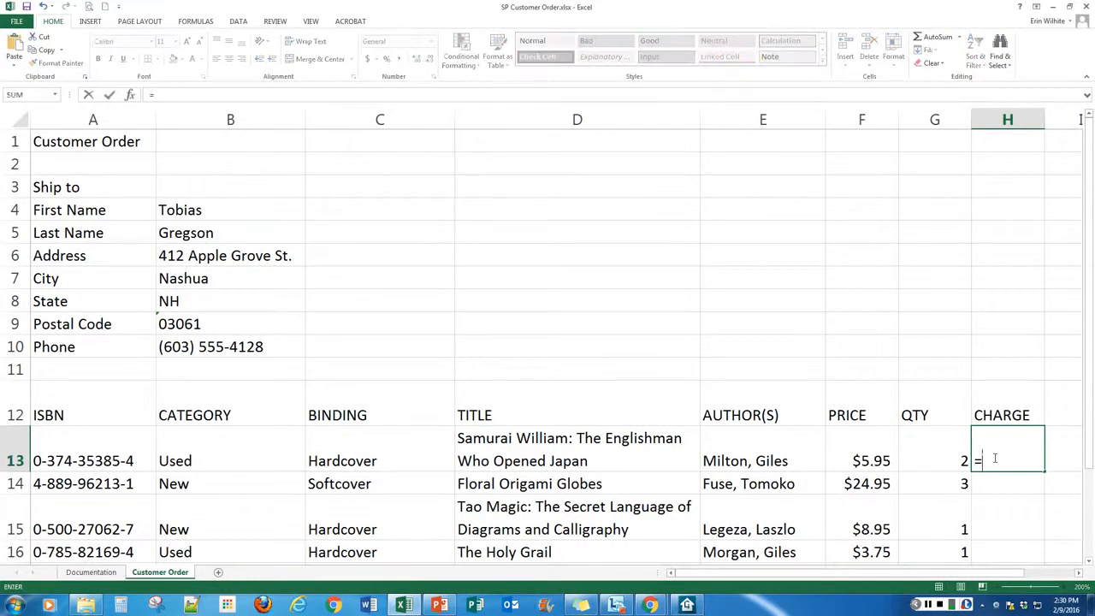
text(f13)
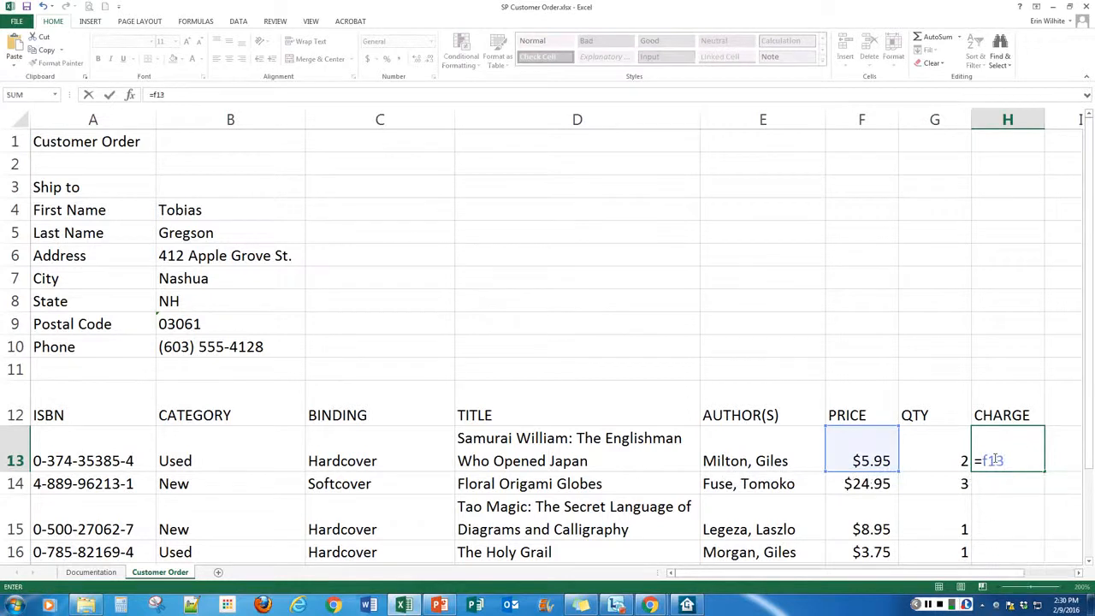
text(*G13)
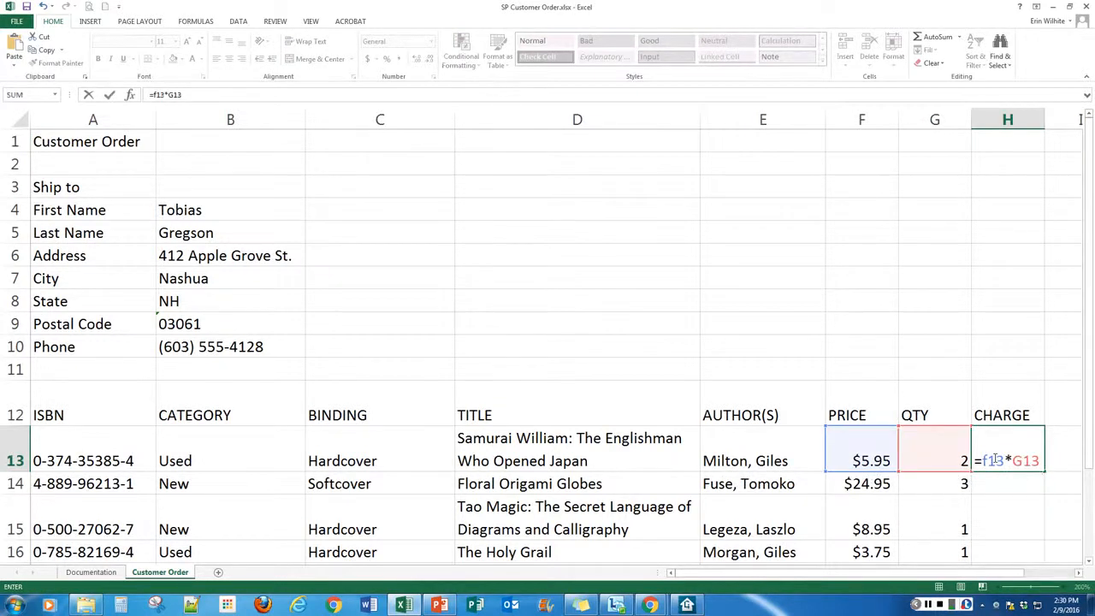
key(Return)
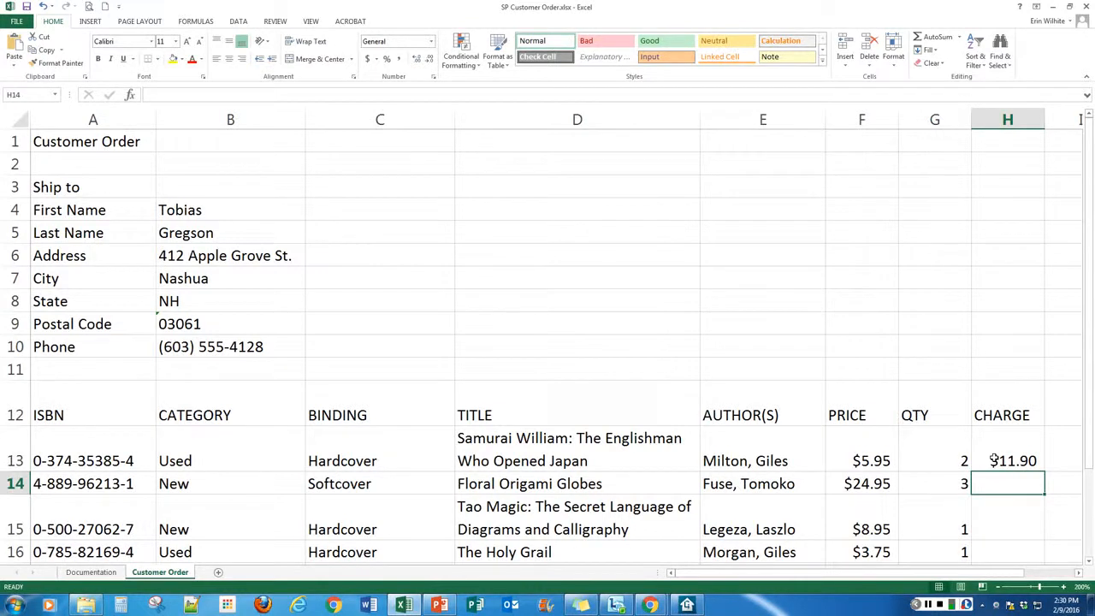
Enter =F14*G14 in H14 to calculate the second book's charge from its price and quantity.
click(993, 460)
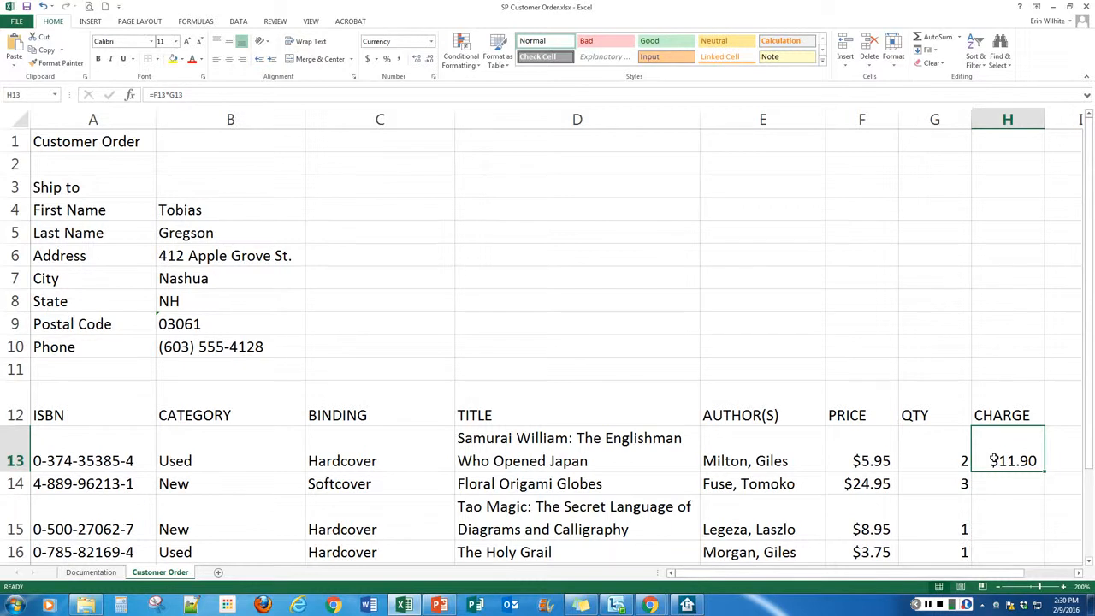
key(Down)
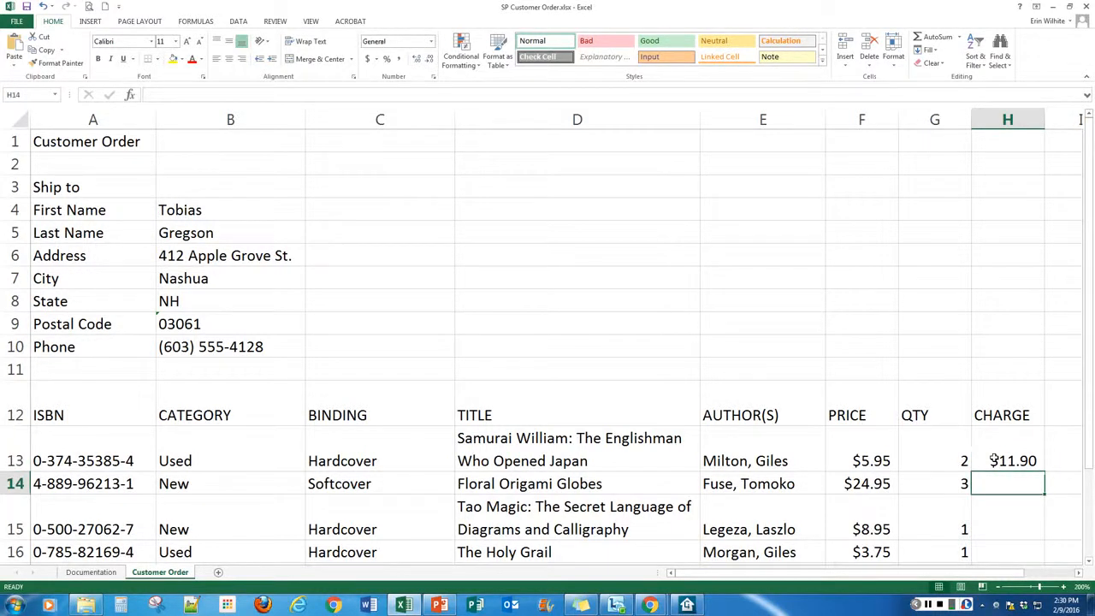
text(=)
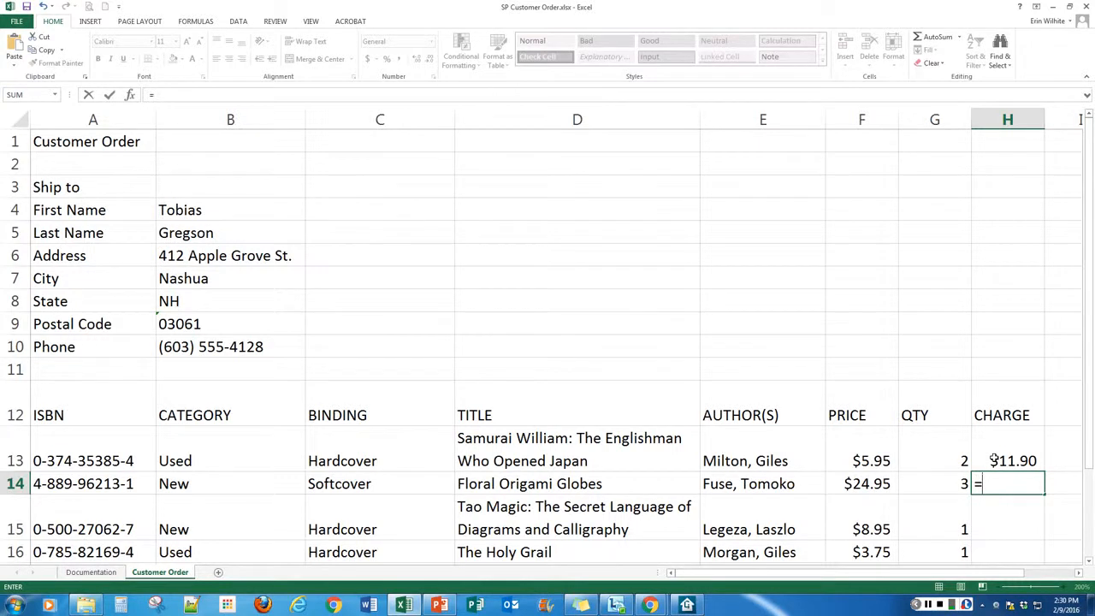
click(858, 483)
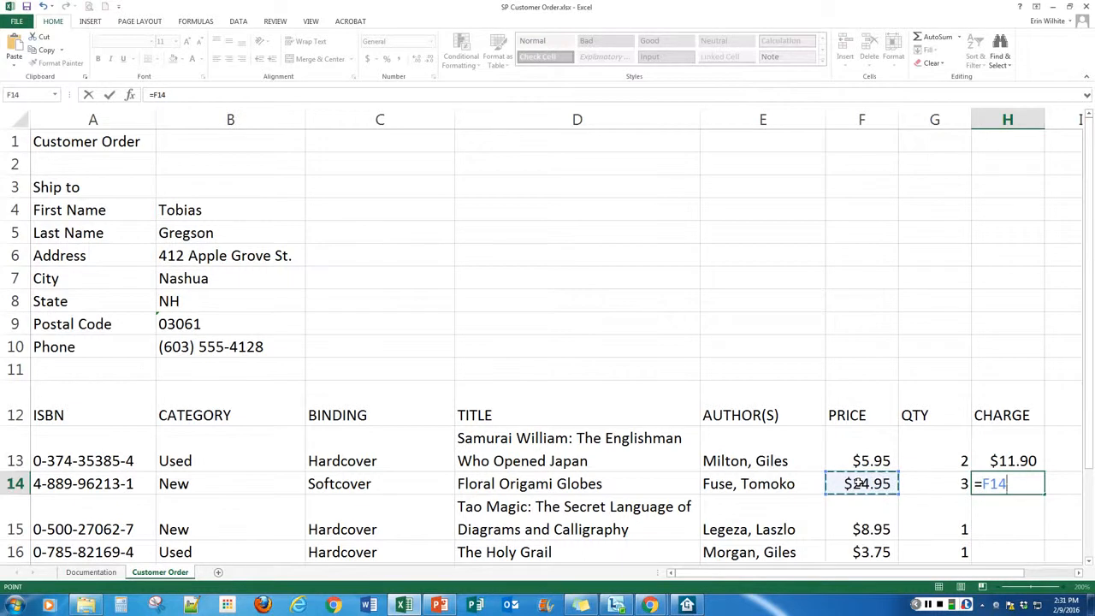
text(*)
click(928, 482)
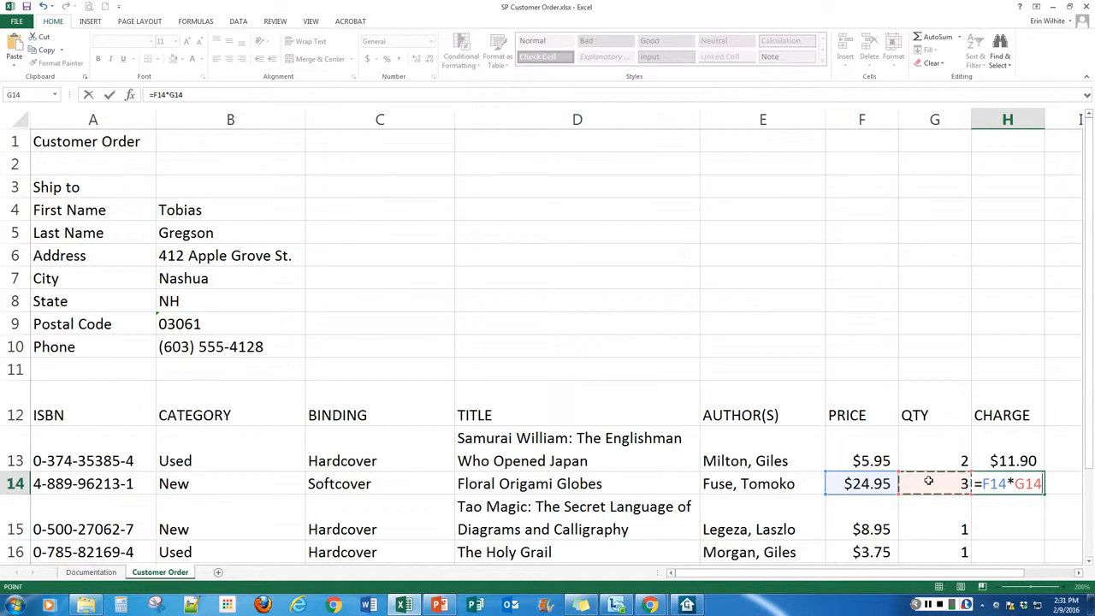
key(Return)
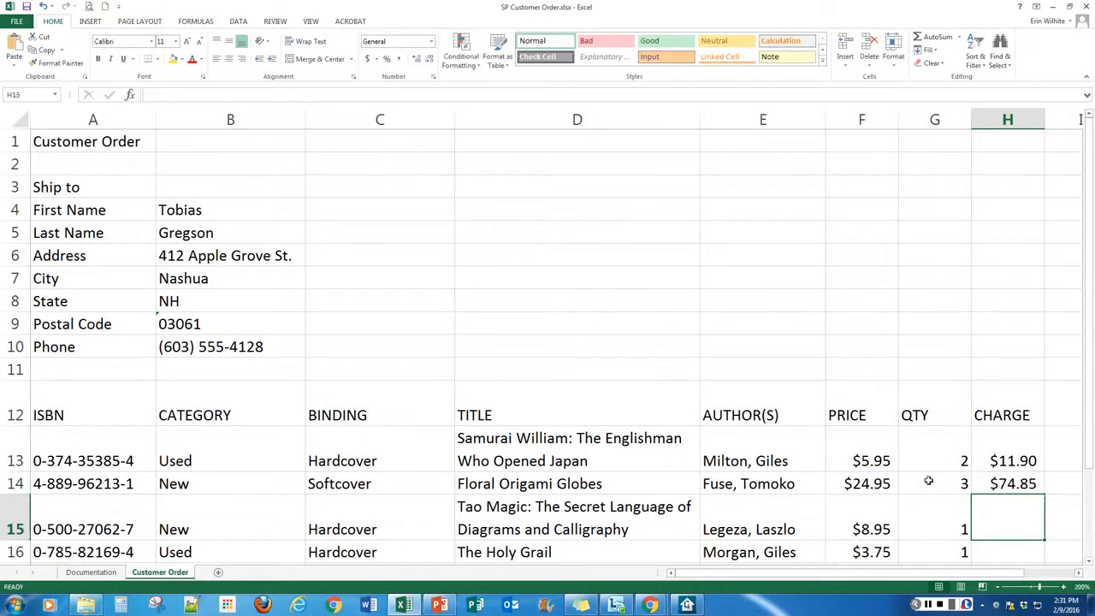
Compare the charge formulas in H13 and H14, examining their row references.
click(990, 460)
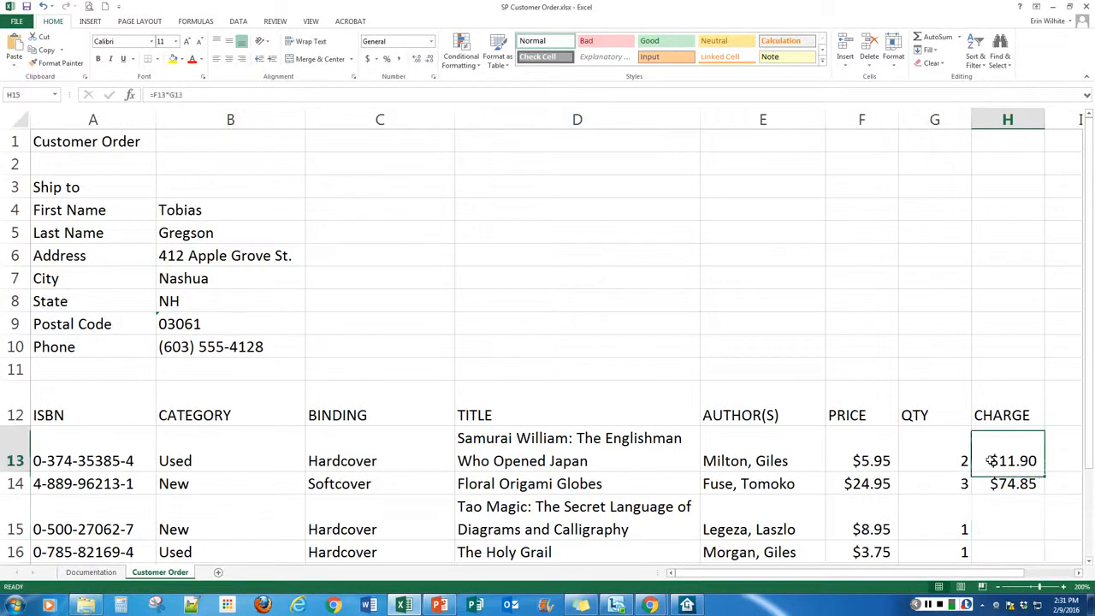
click(998, 483)
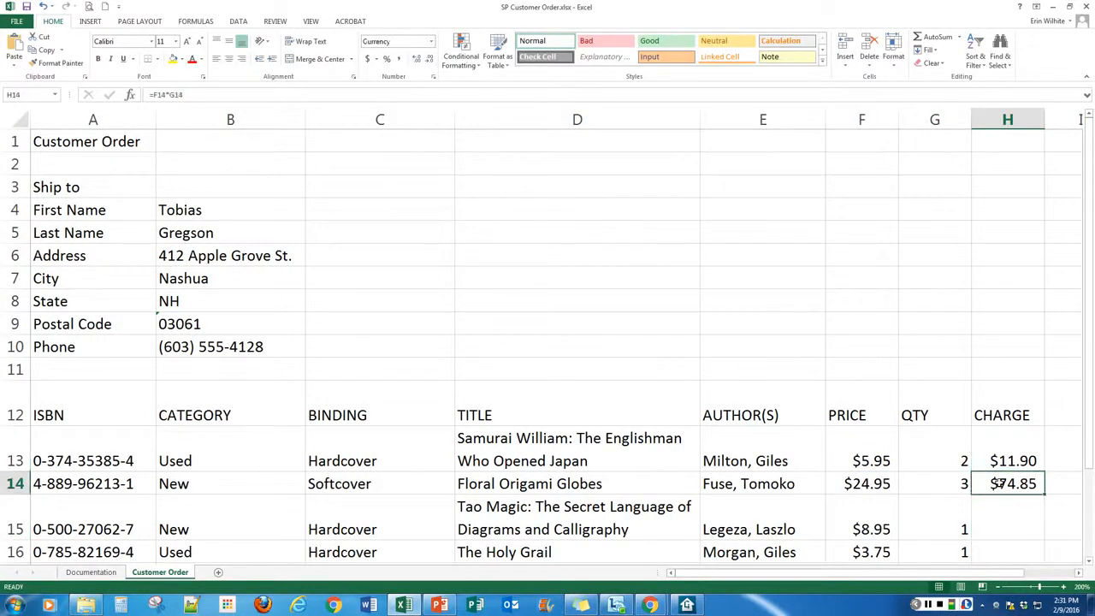
click(1007, 460)
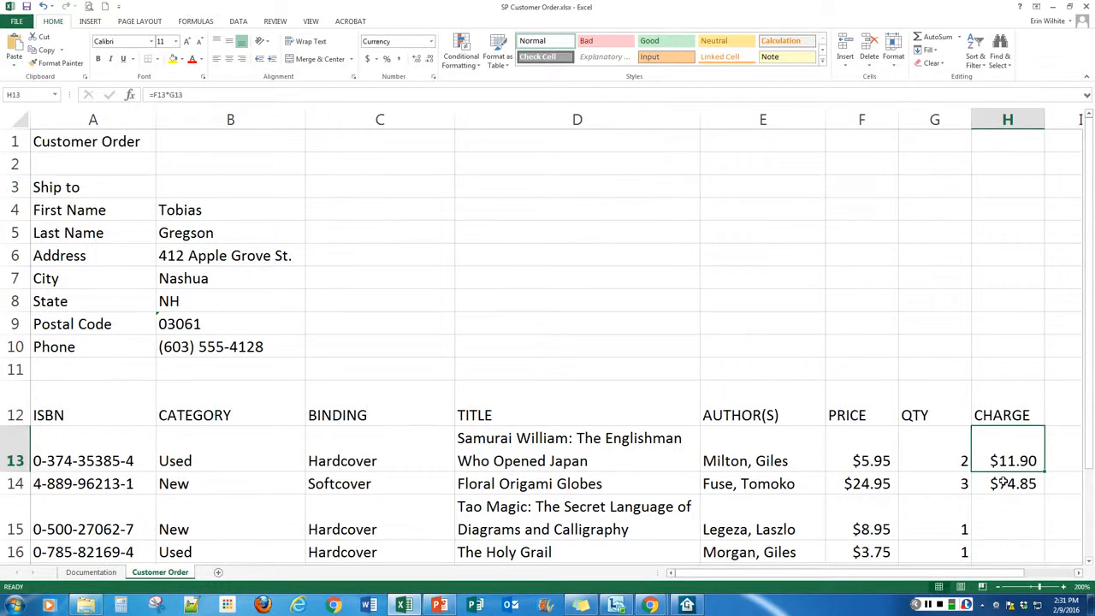
click(1003, 483)
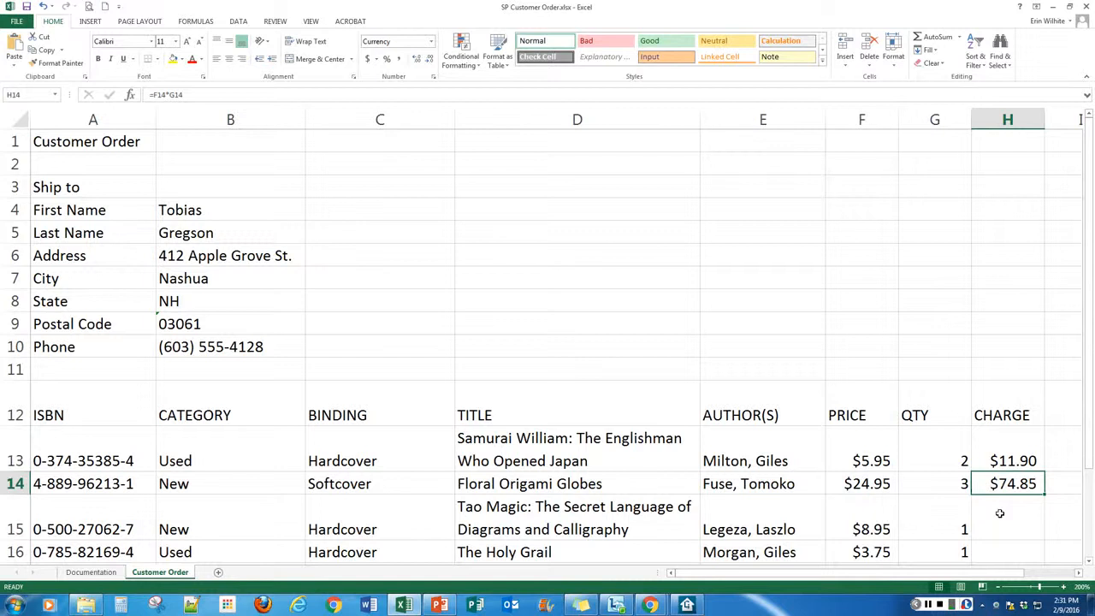
scroll(999, 513, down, 2)
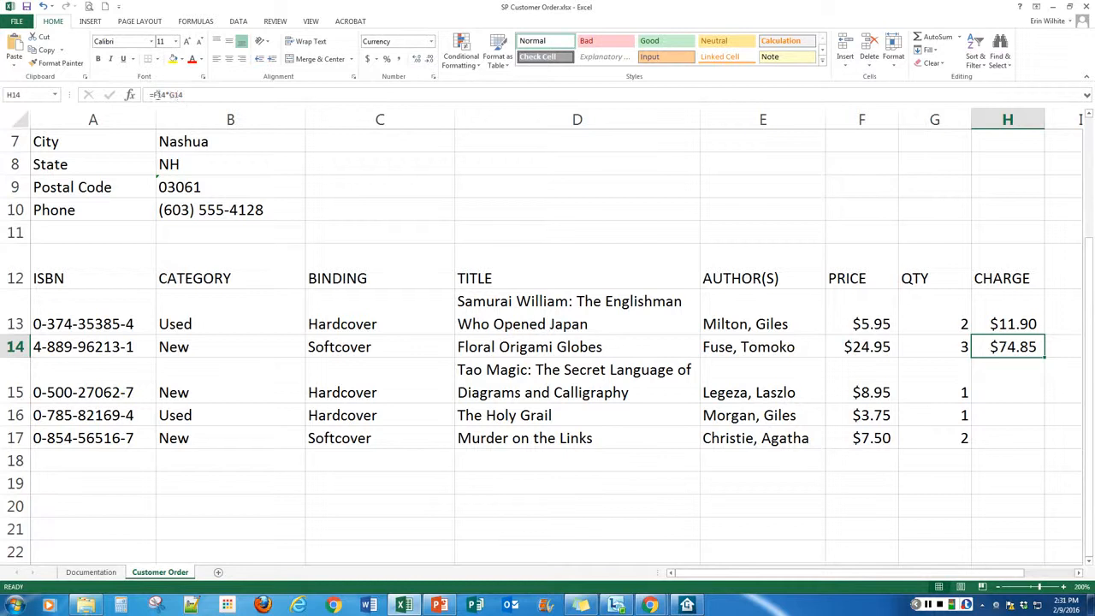
click(176, 94)
drag(175, 94, 144, 94)
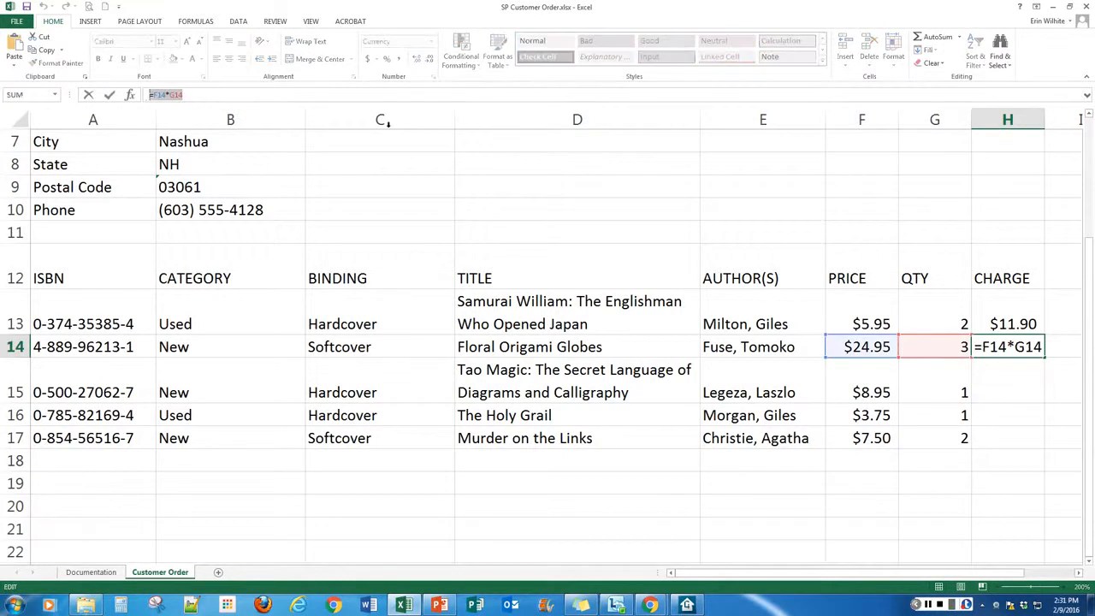
click(1001, 346)
key(Escape)
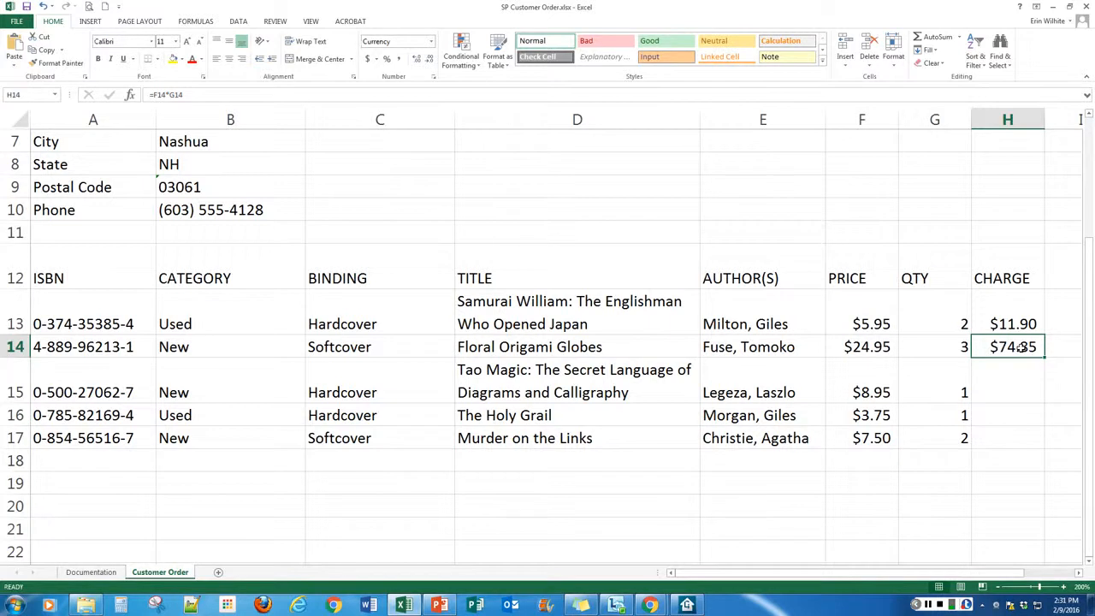
Copy the charge formula from H14 into H15:H17 and check the cell references in the pasted formulas.
key(ctrl+c)
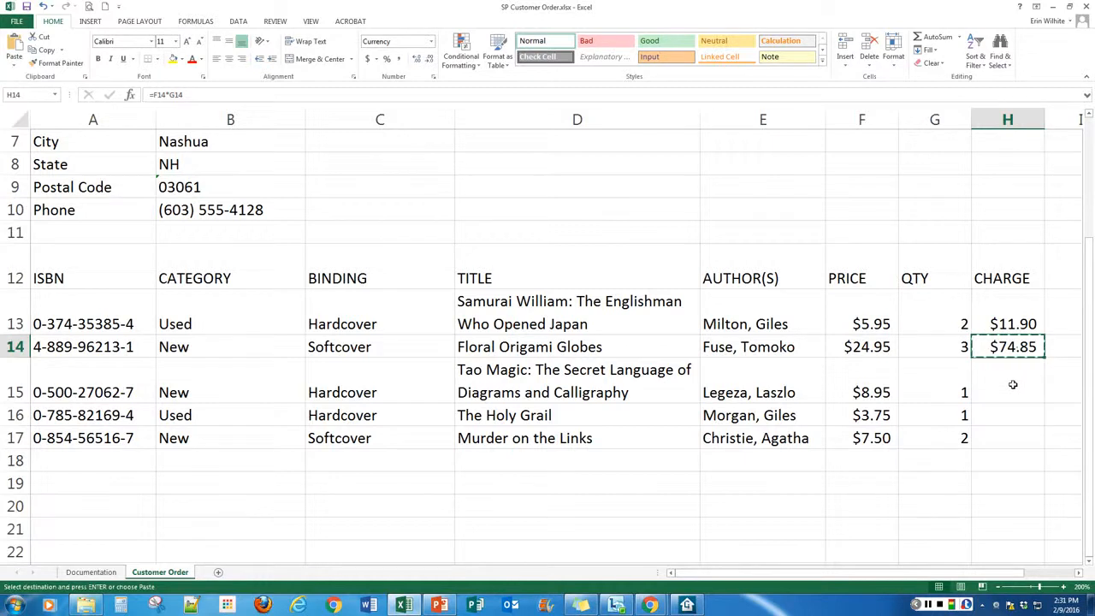
drag(1013, 385, 1012, 437)
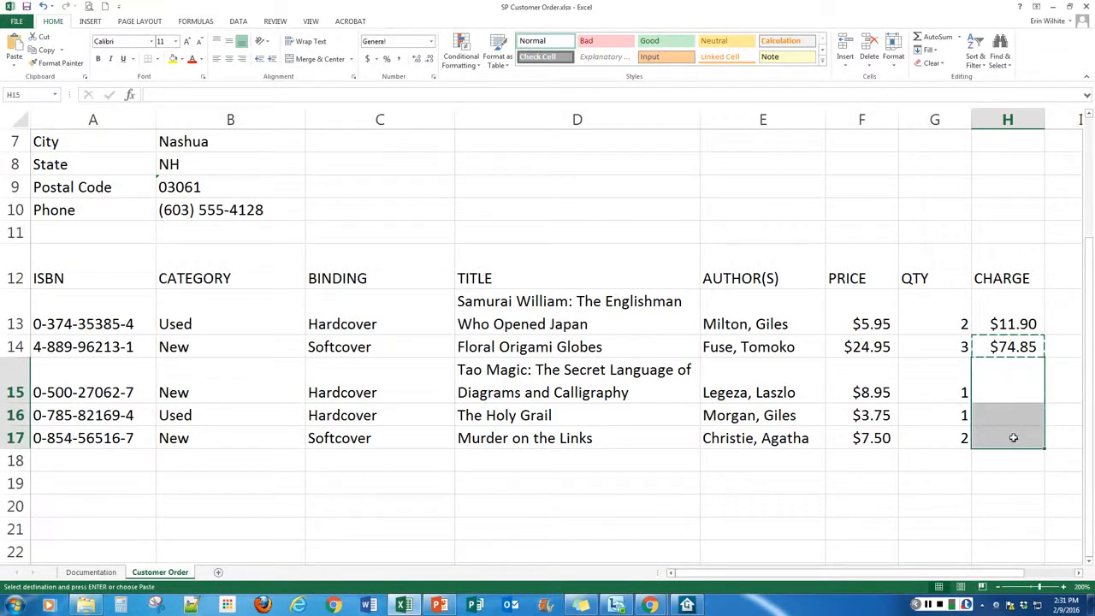
key(ctrl+v)
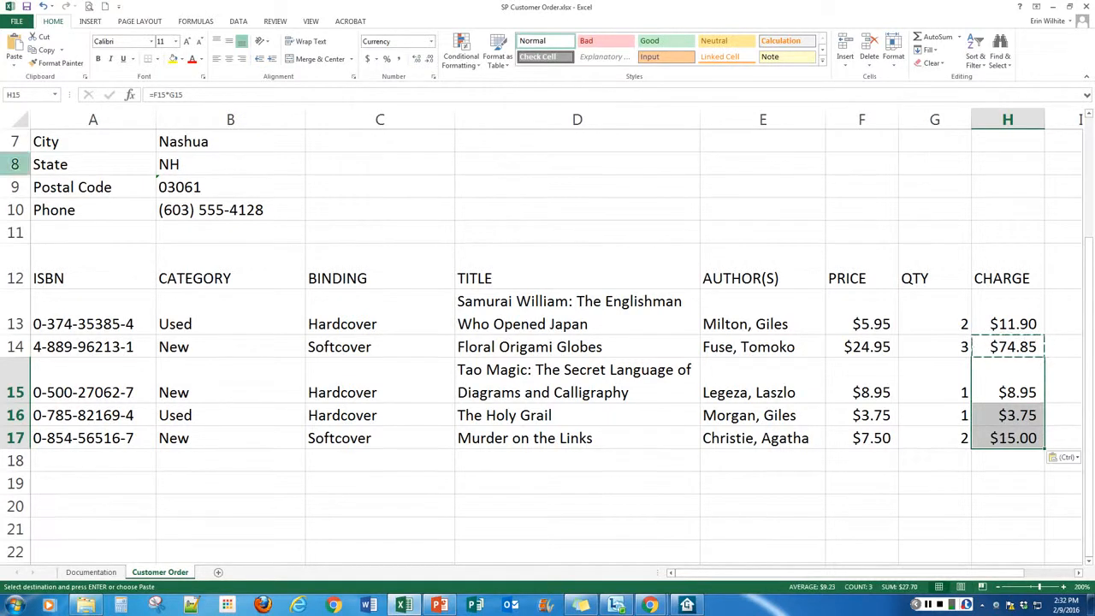
key(Escape)
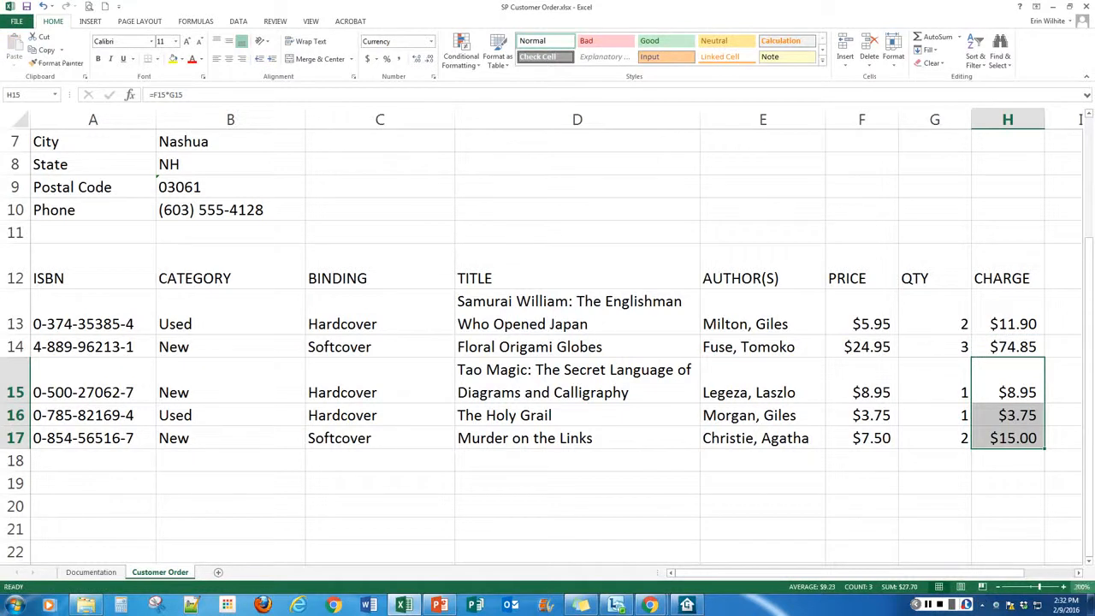
click(1020, 392)
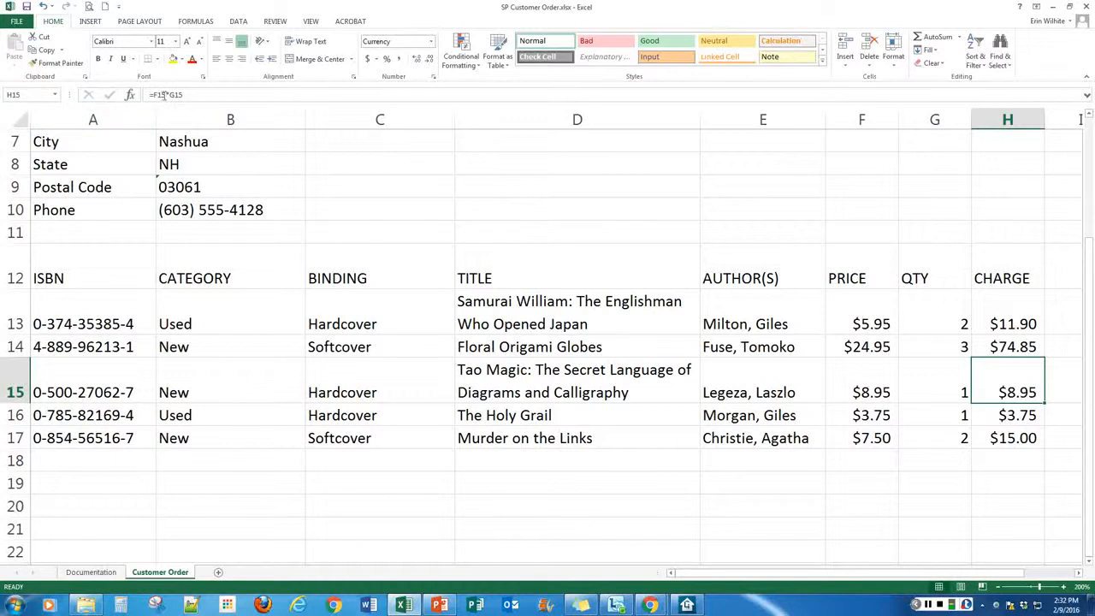
key(Down)
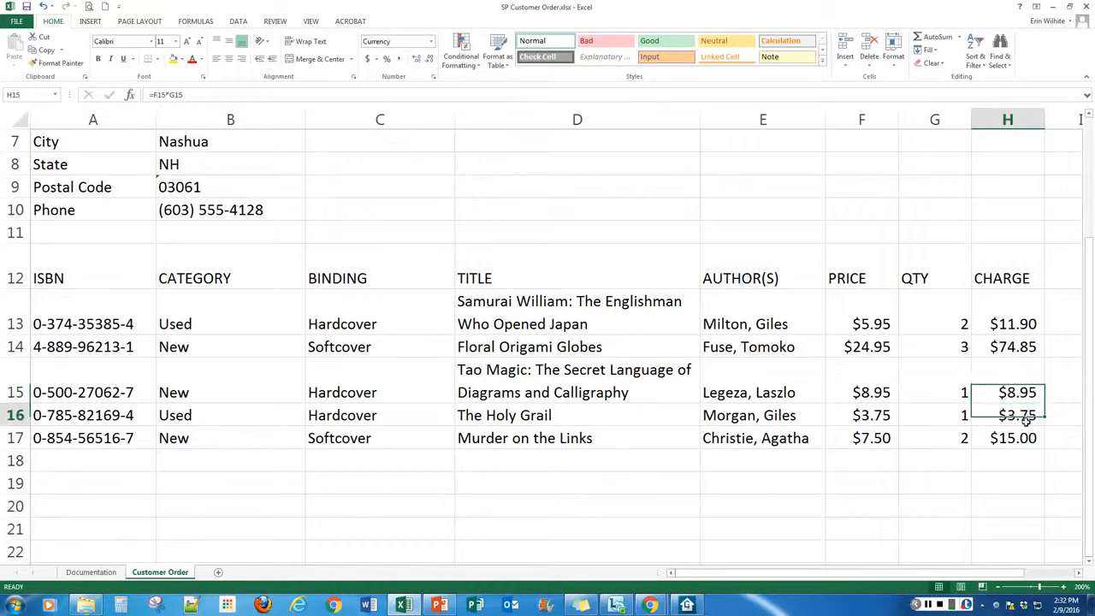
click(1027, 443)
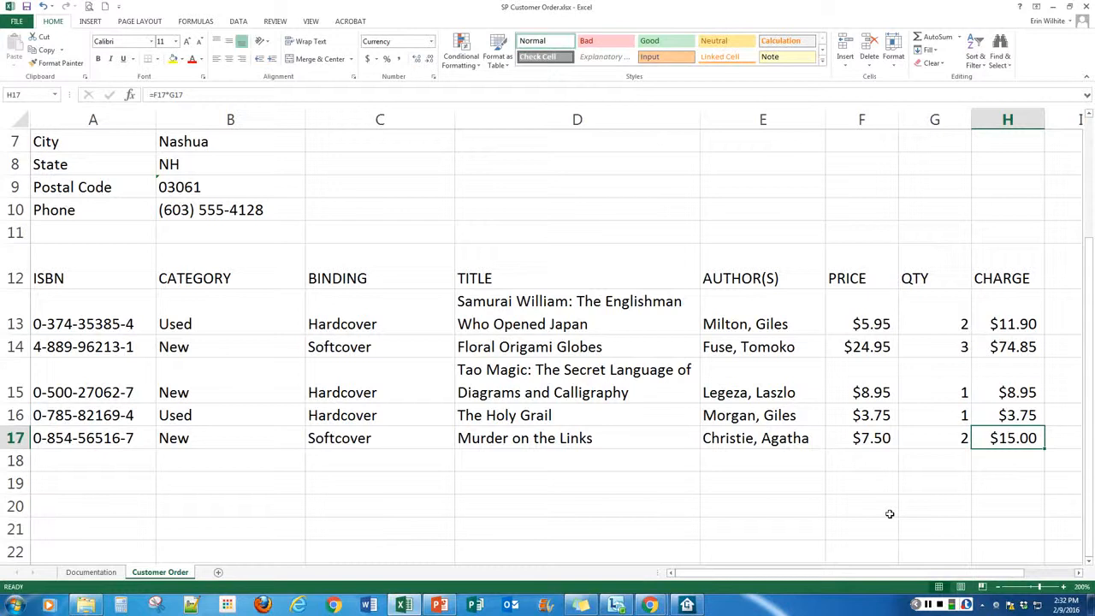
Total the charges in H18 by adding the cells individually with =H13+H14+H15+H16+H17.
click(1012, 304)
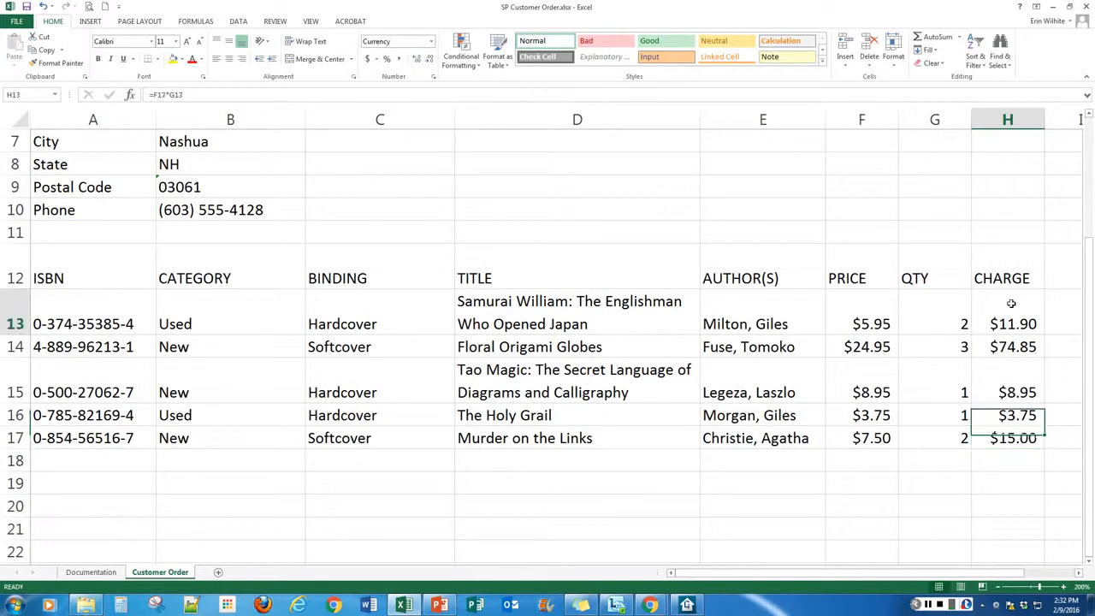
click(1002, 462)
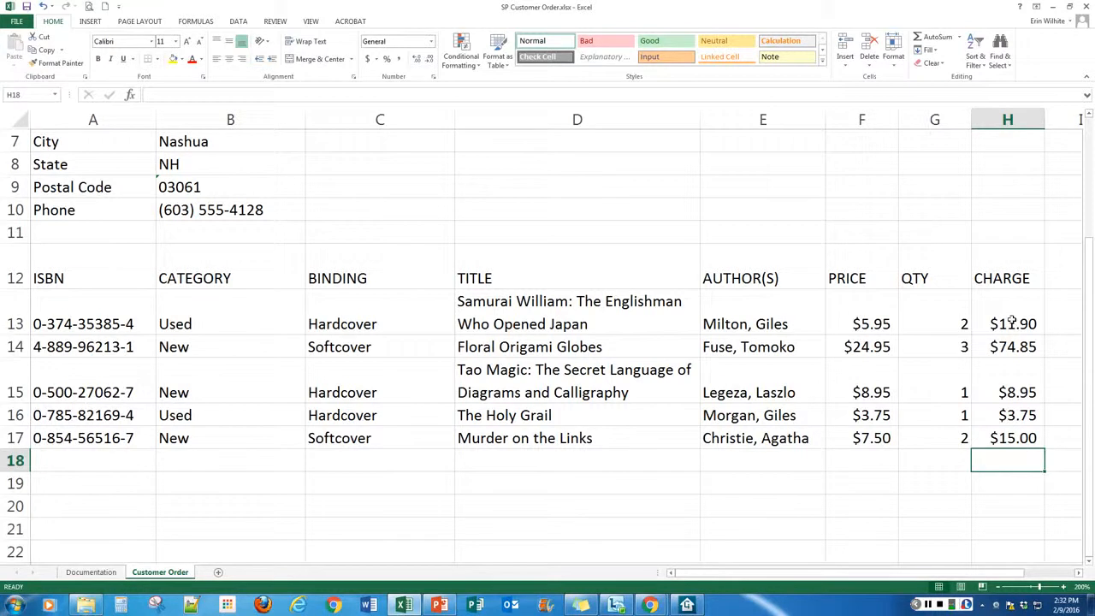
text(=)
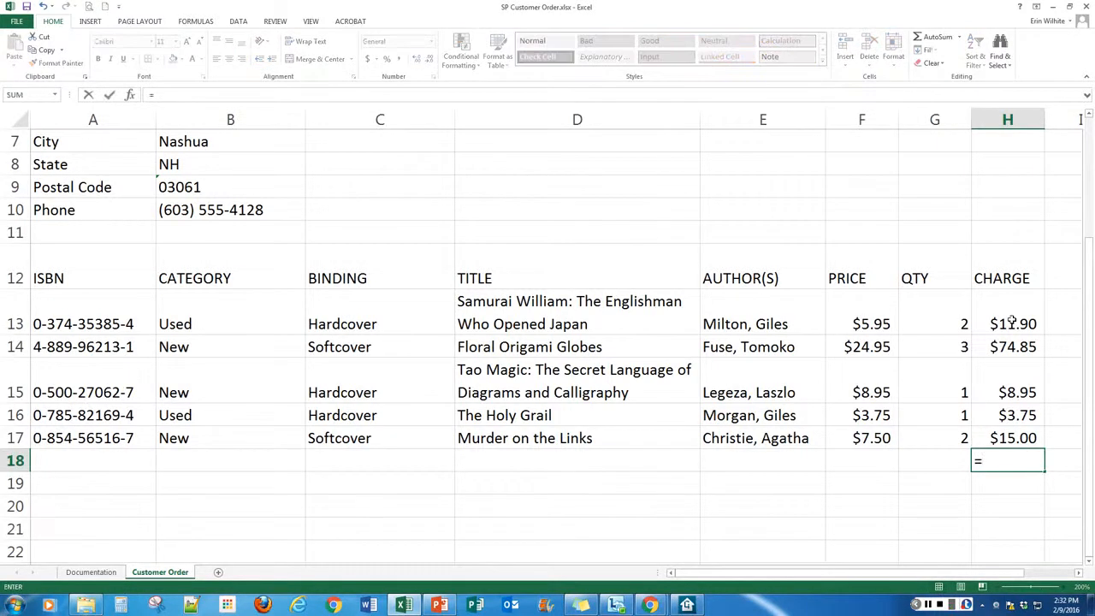
click(1011, 320)
text(+)
scroll(1011, 321, up, 1)
click(1003, 415)
text(+)
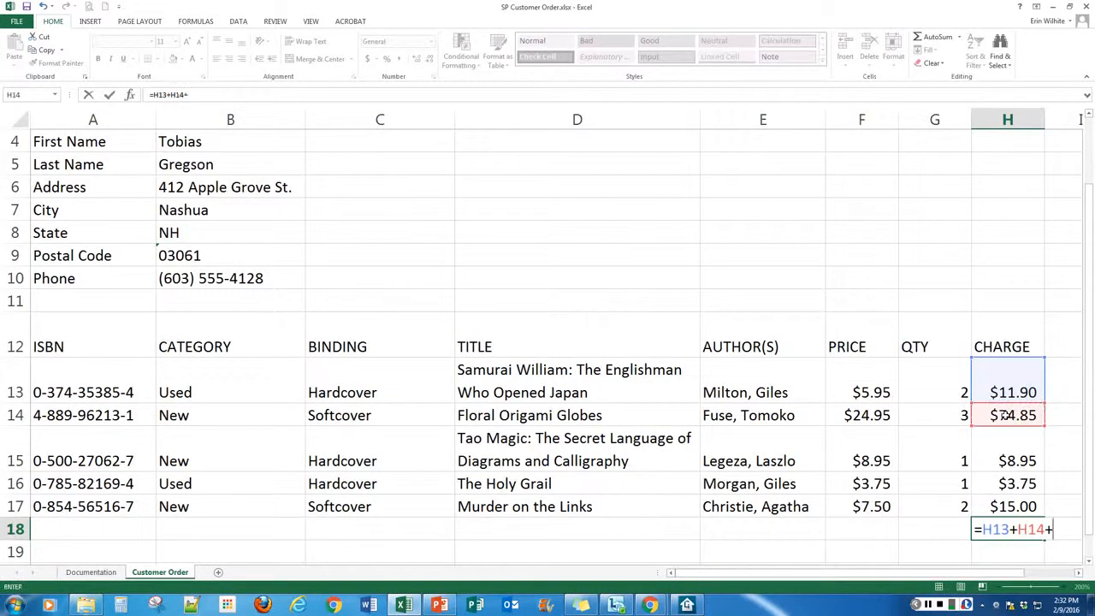
click(1001, 446)
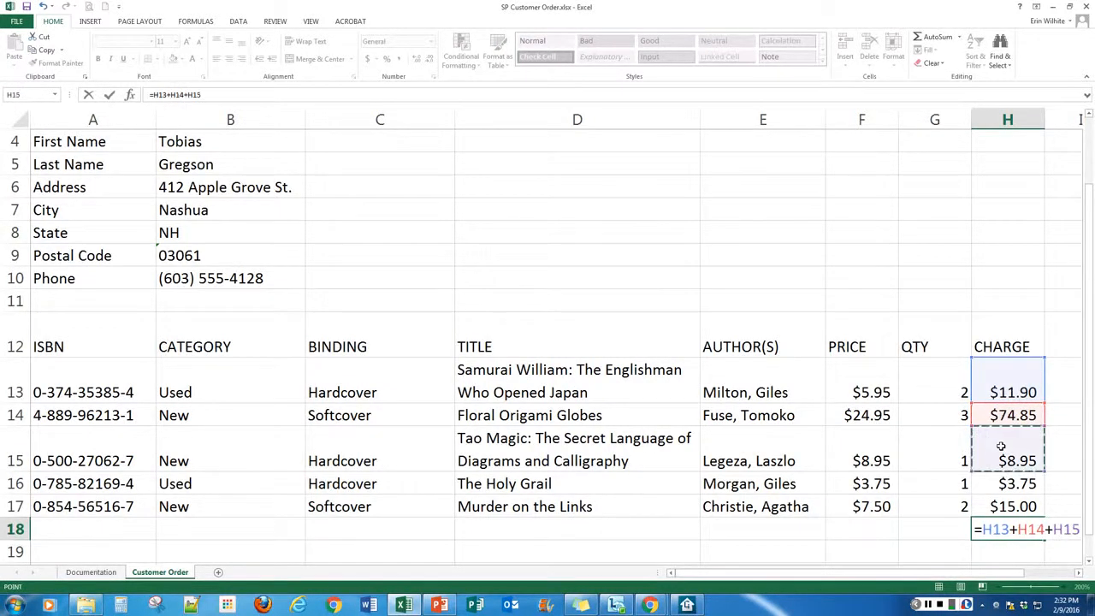
text(+)
click(1024, 479)
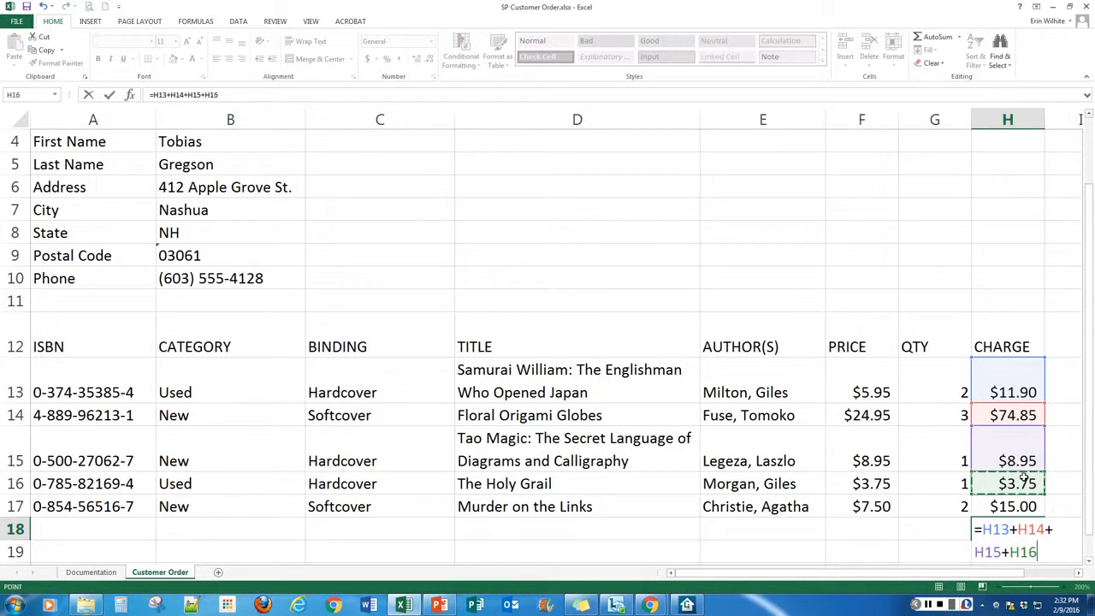
text(+)
click(1011, 505)
key(Return)
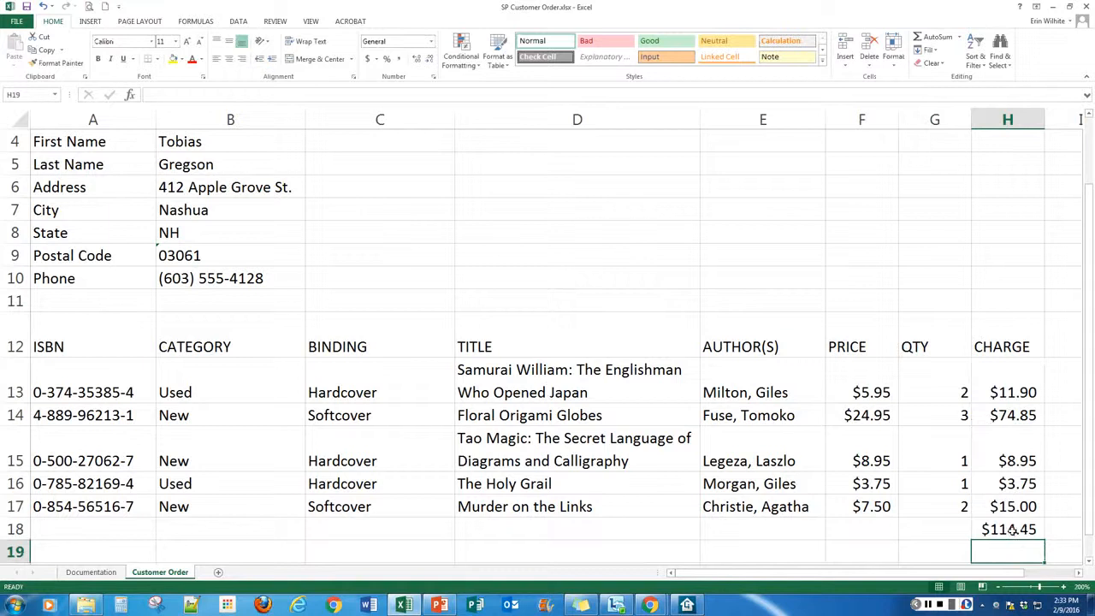
Replace the addition formula in H18 with an AutoSum of H13:H17 and check the resulting formula.
click(1011, 530)
key(Delete)
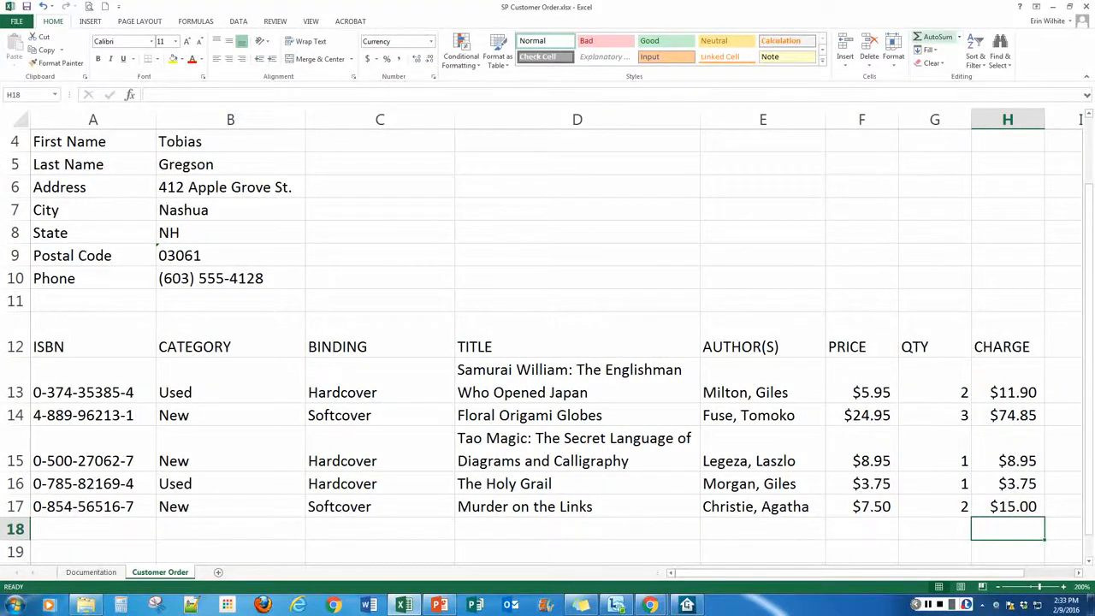
click(935, 36)
key(Return)
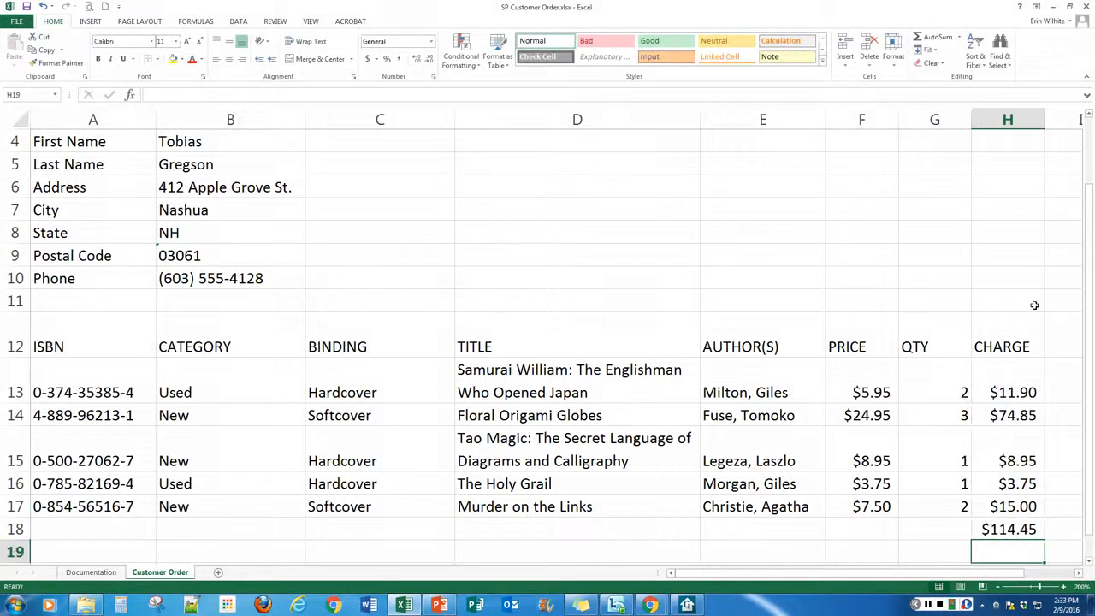
click(1026, 526)
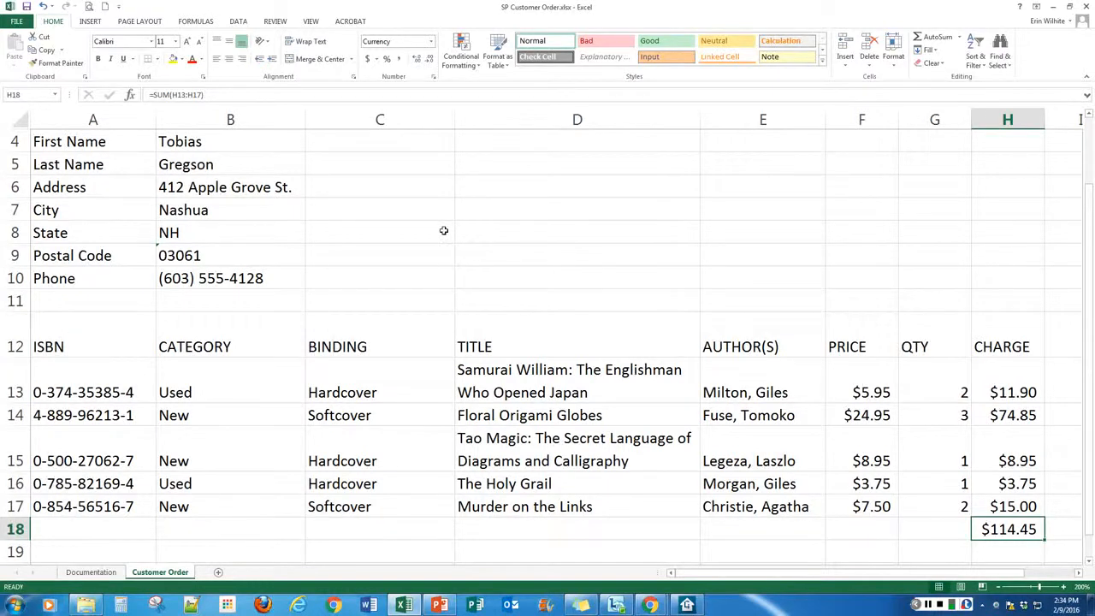
Label cell G11 "Sales Tax" and enter the rate 5% beside it in H11.
click(933, 119)
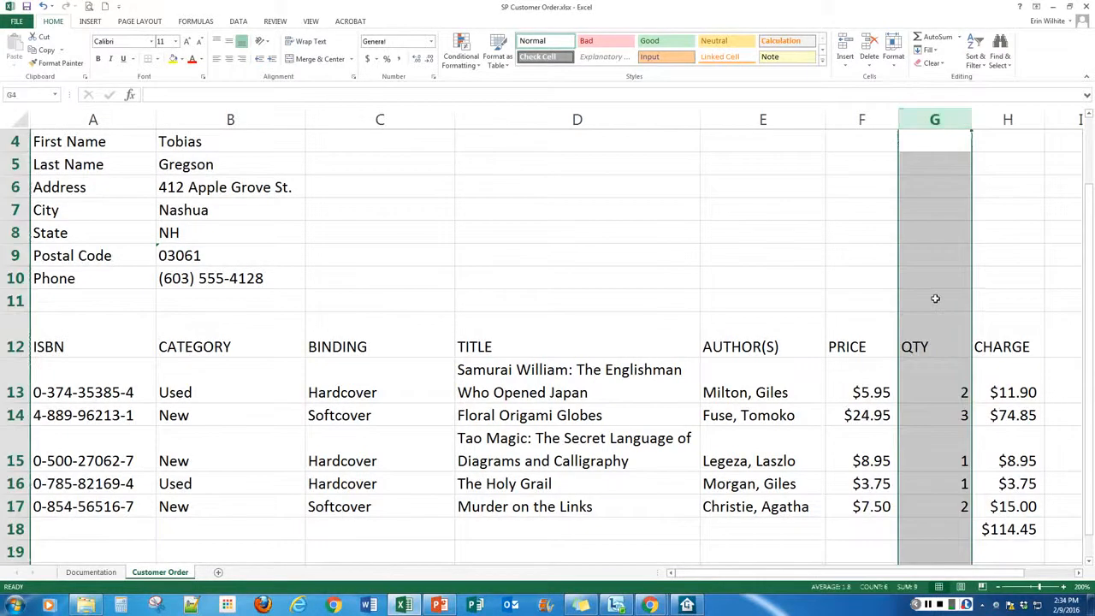
click(933, 304)
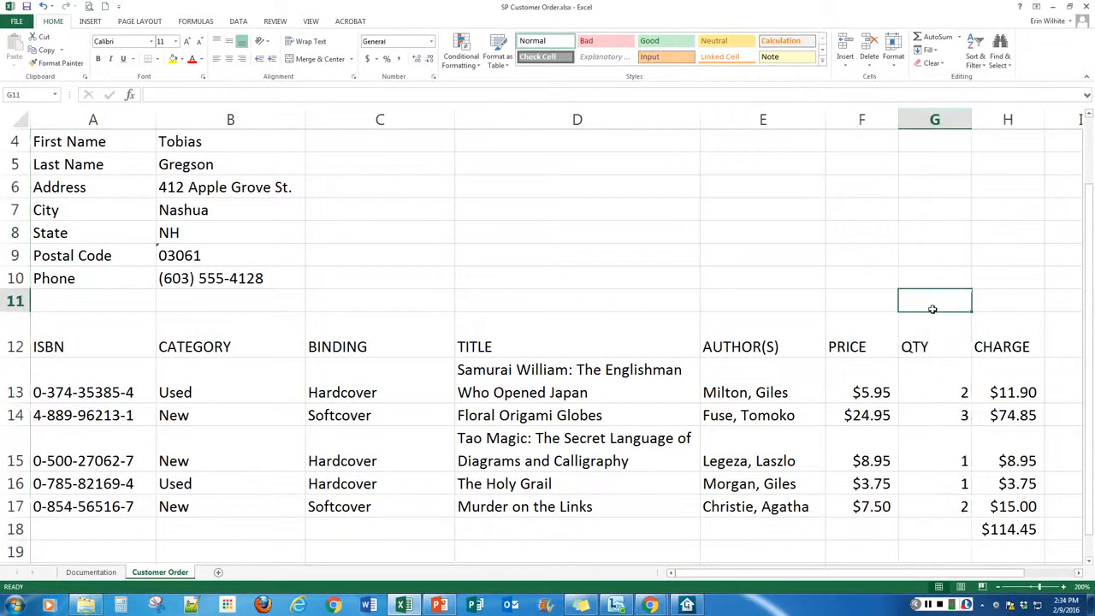
text(Sales Ta)
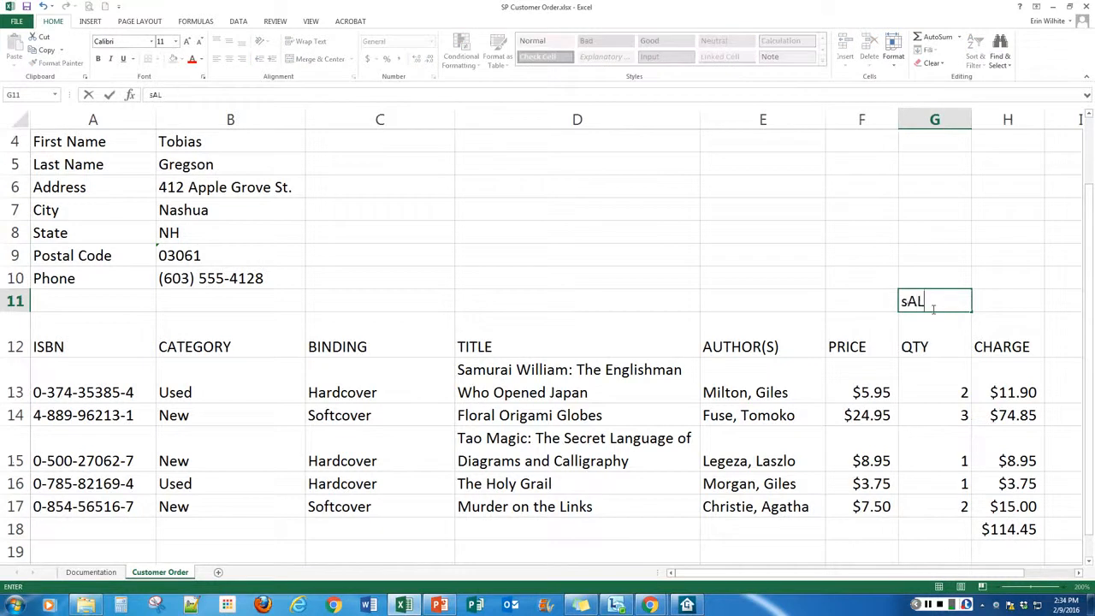
text(x)
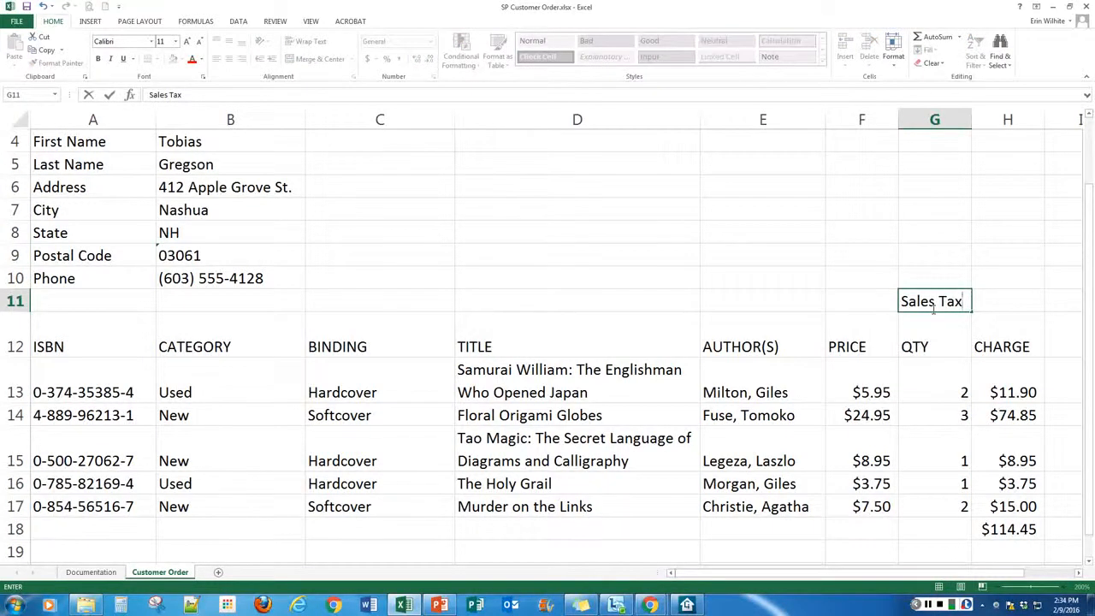
key(Tab)
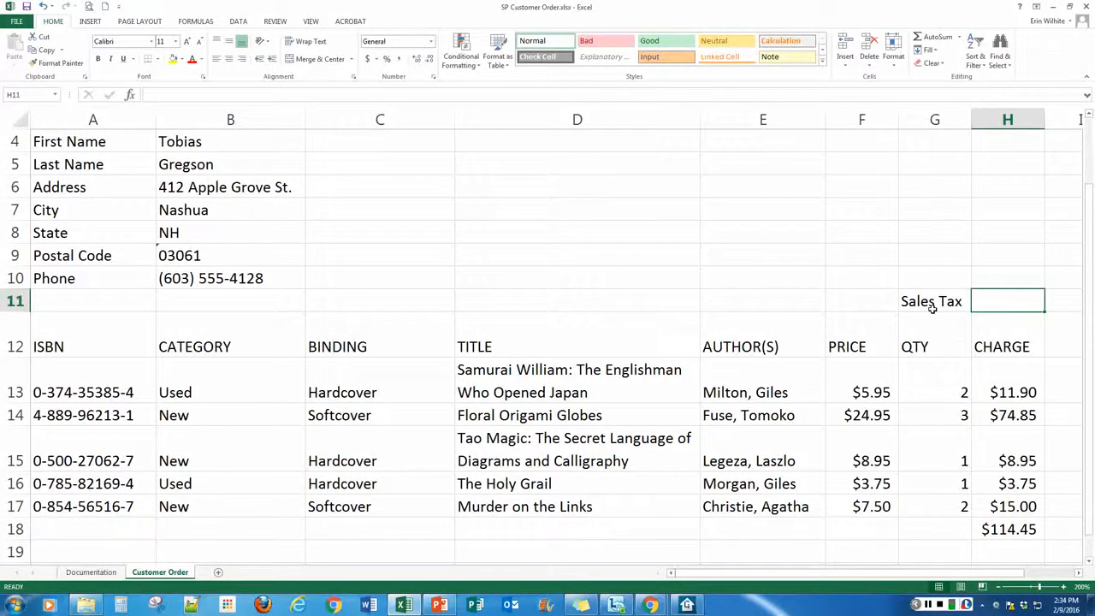
text(5%)
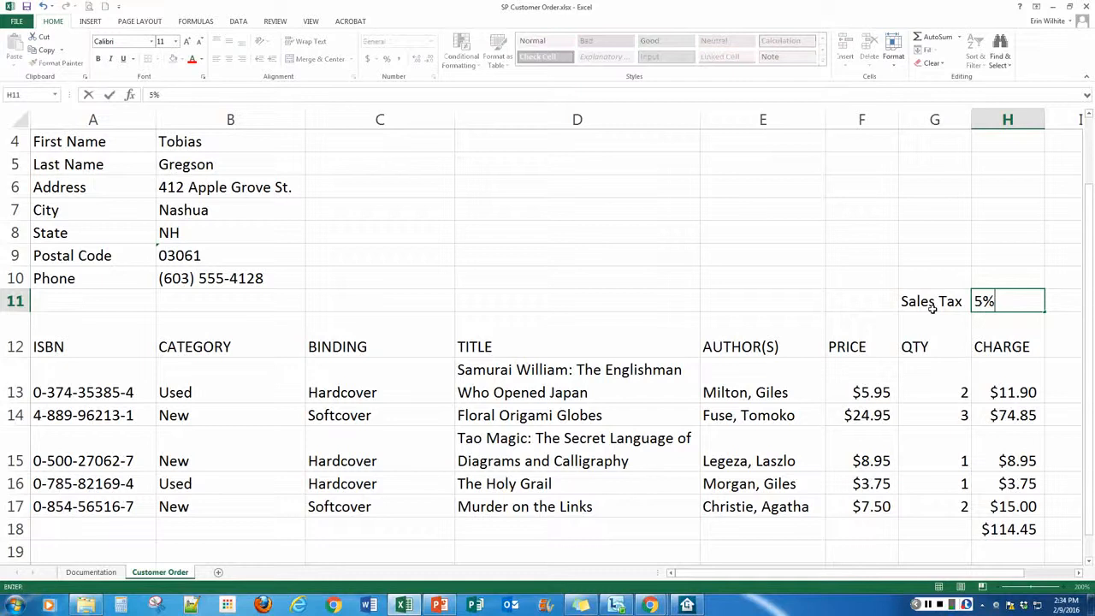
key(Return)
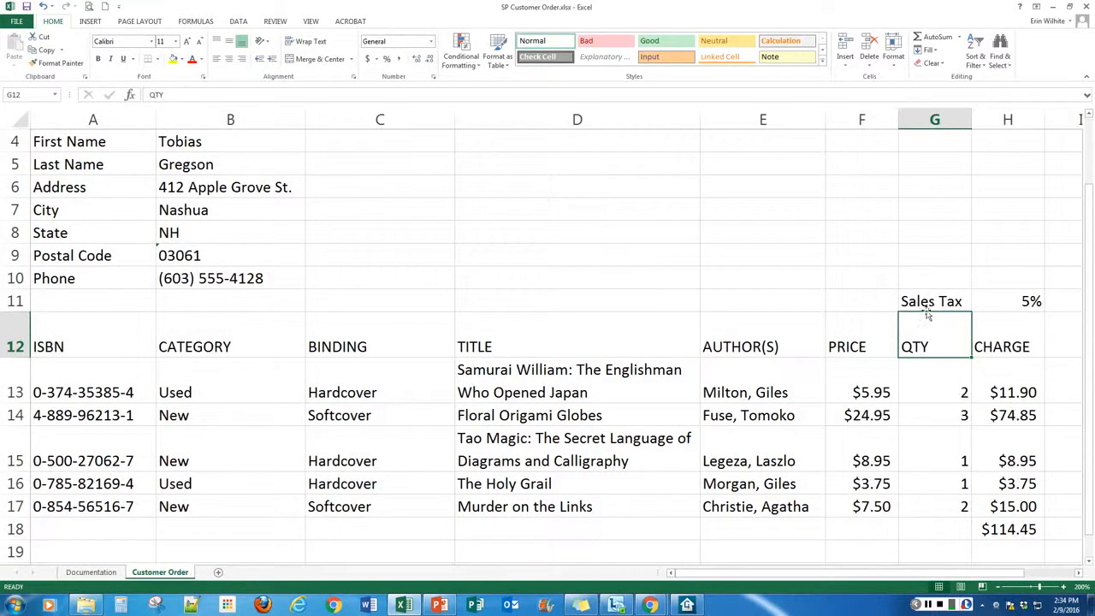
Label cell G19 "Tax" and calculate the tax in H19 with the formula =H11*H18.
click(924, 554)
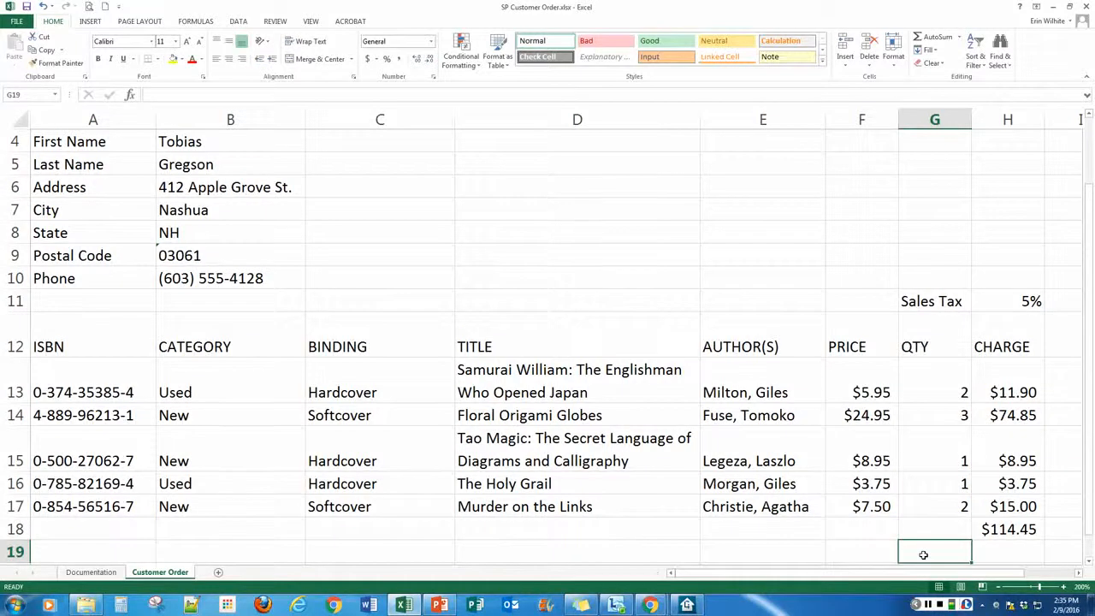
text(Tax)
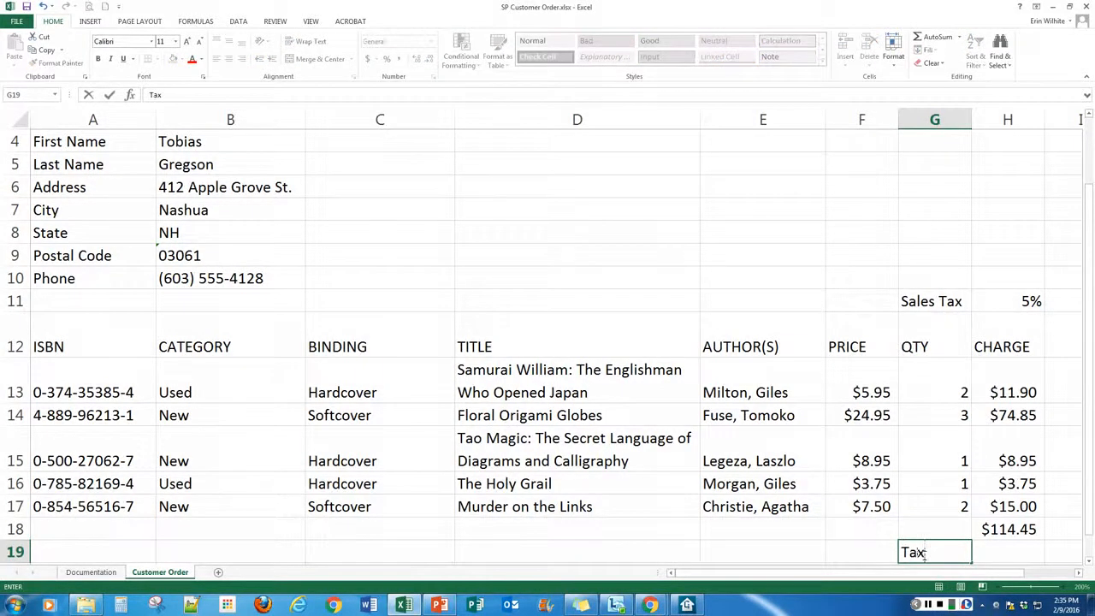
key(Tab)
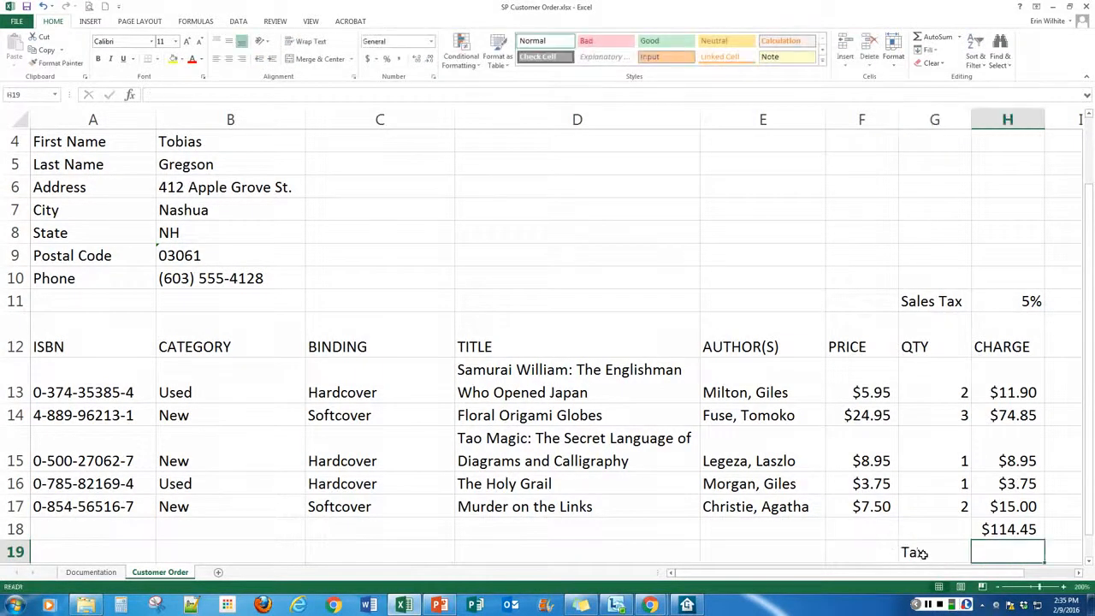
text(=)
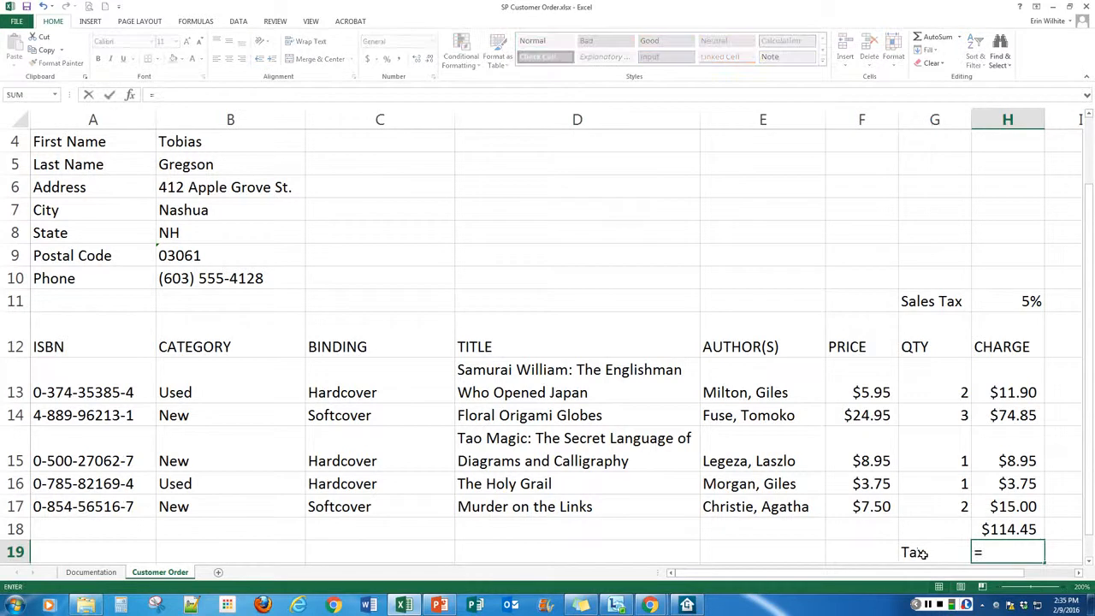
text(h)
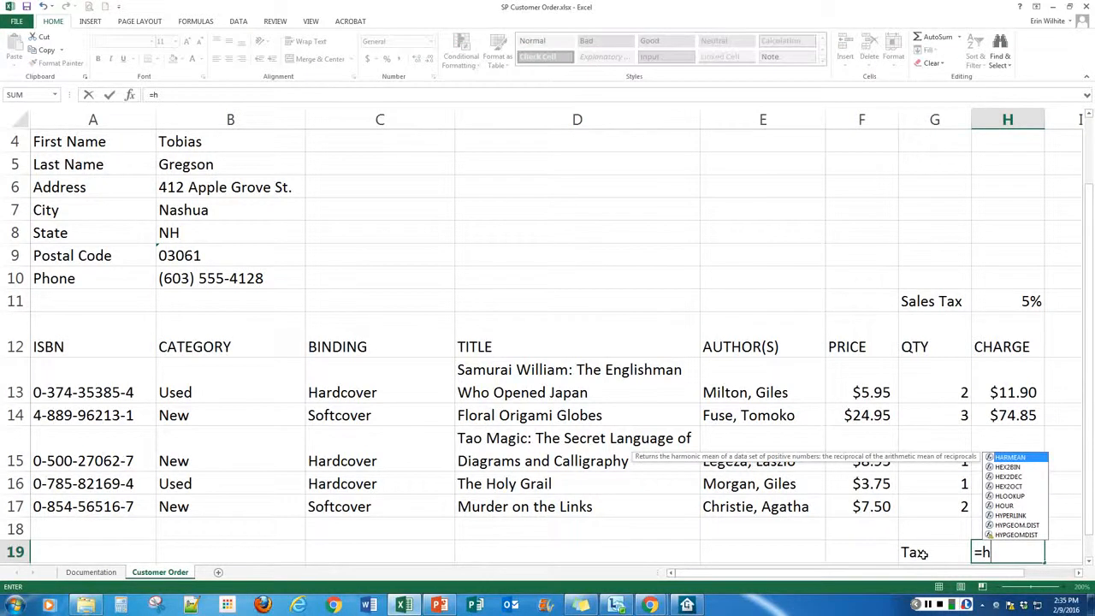
key(BackSpace)
text(H11)
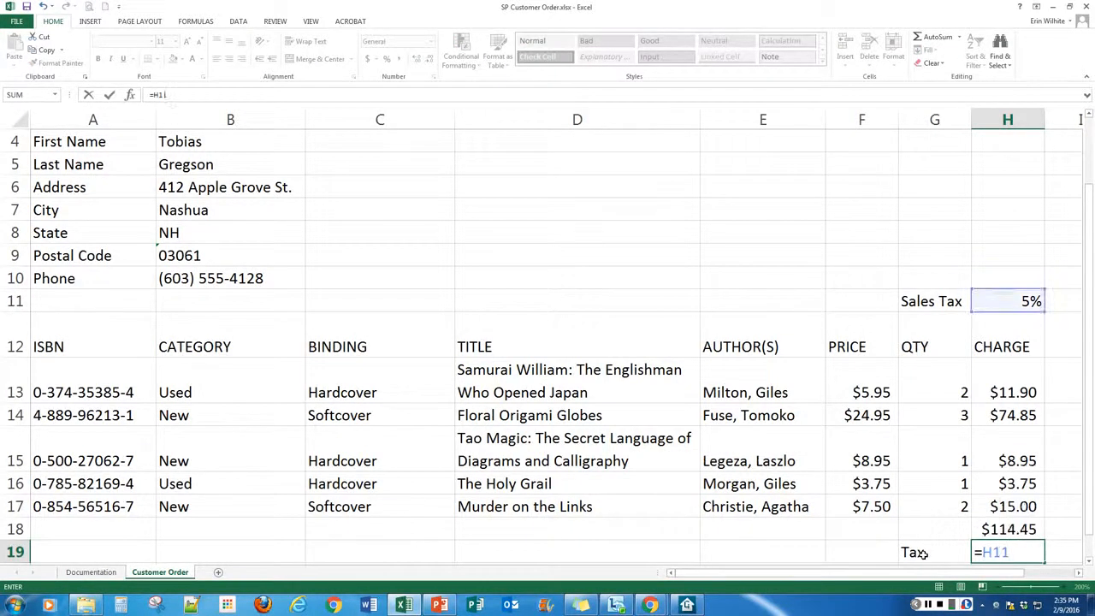
text(*H18)
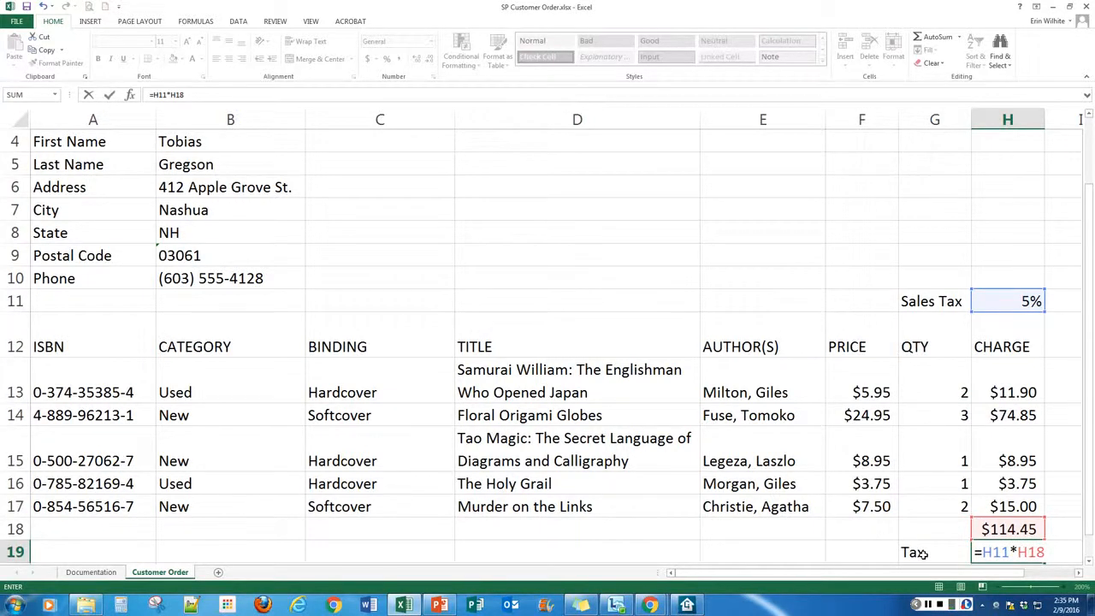
key(Return)
Check the tax formula in H19 against the rate in H11 and the charge sum in H18.
click(924, 554)
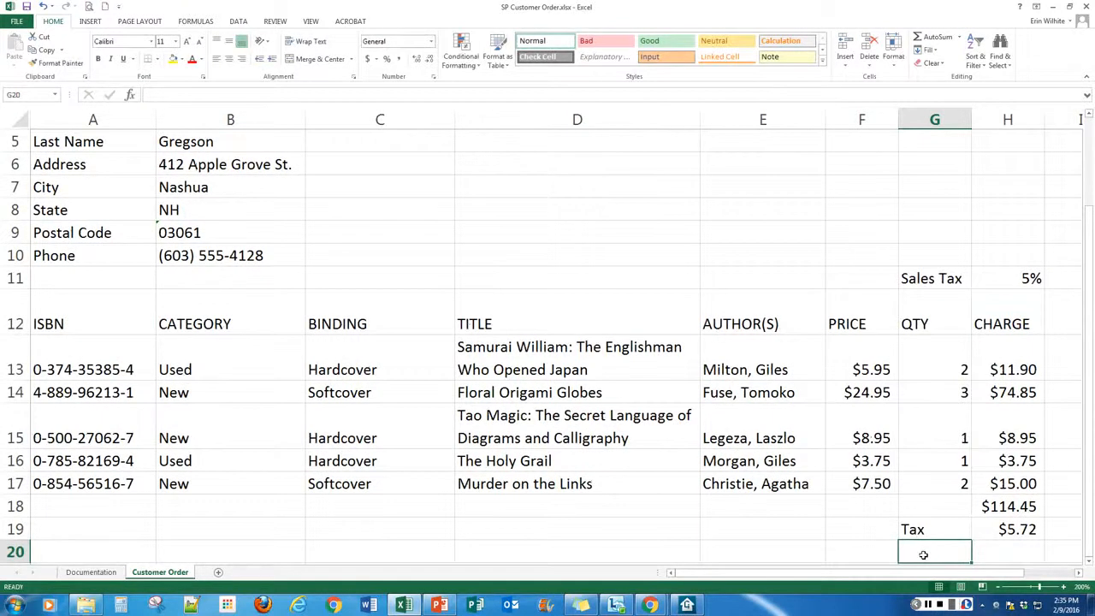
key(Up)
key(Right)
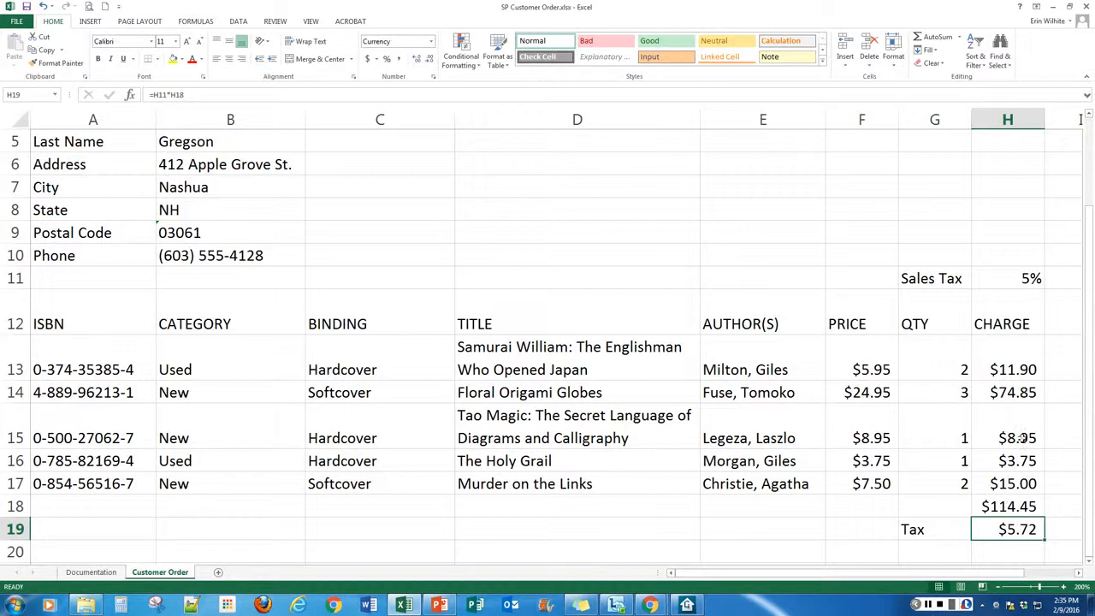
click(1034, 280)
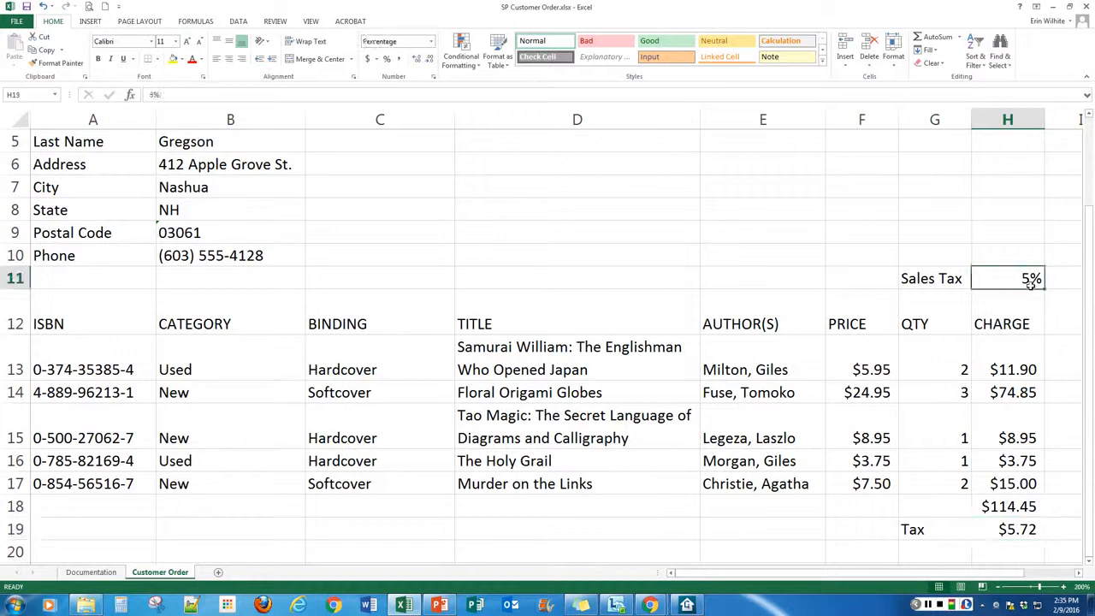
click(1005, 507)
click(1010, 531)
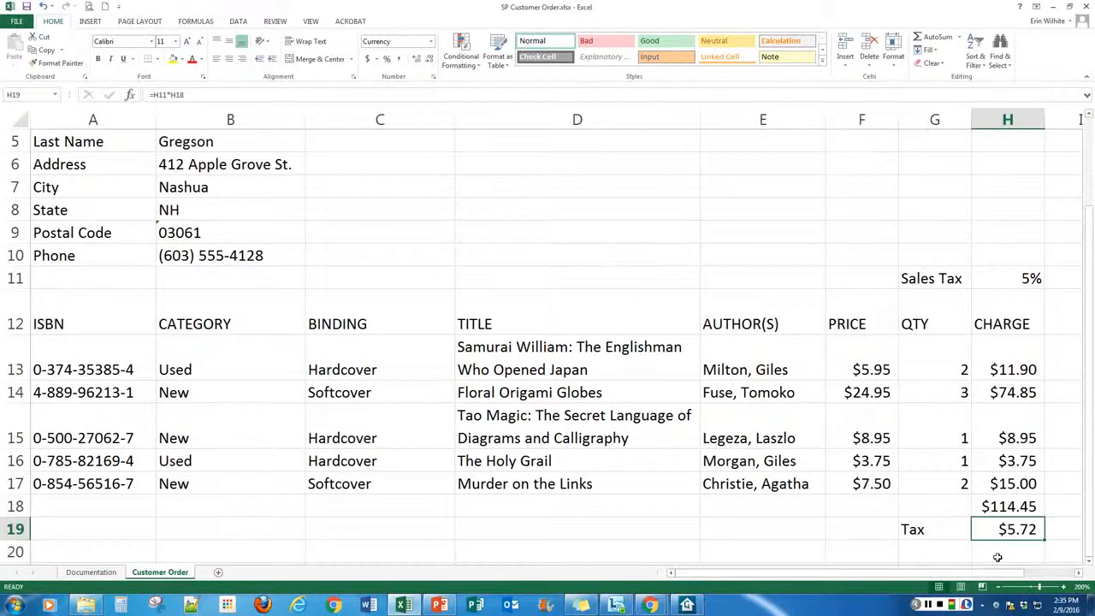
Add a "Handling" label in G20 with the amount $15.30 in H20.
scroll(998, 557, down, 1)
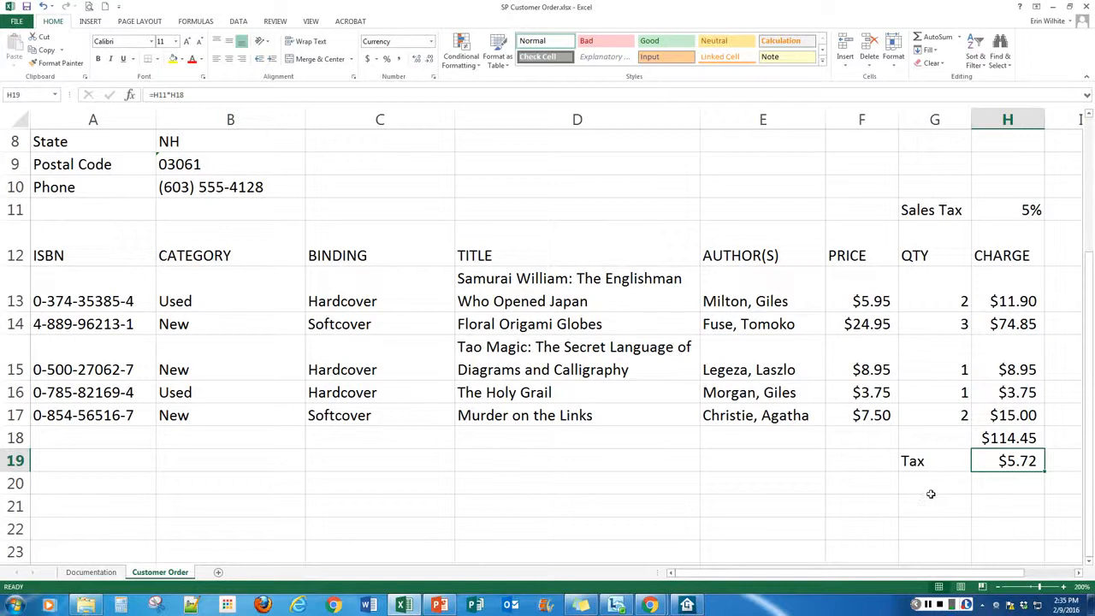
click(923, 486)
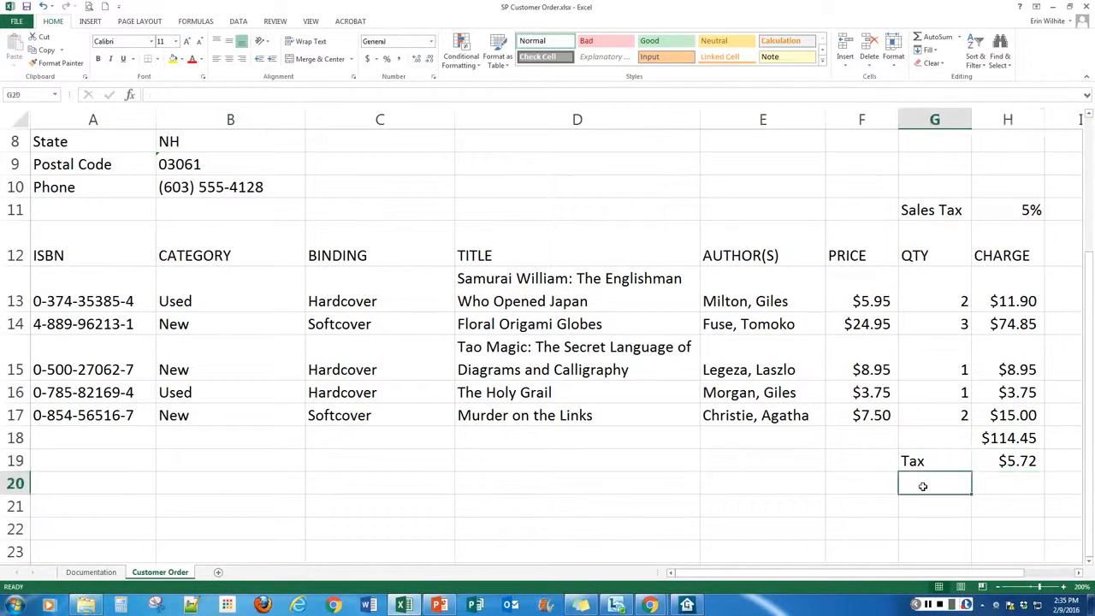
text(Handling)
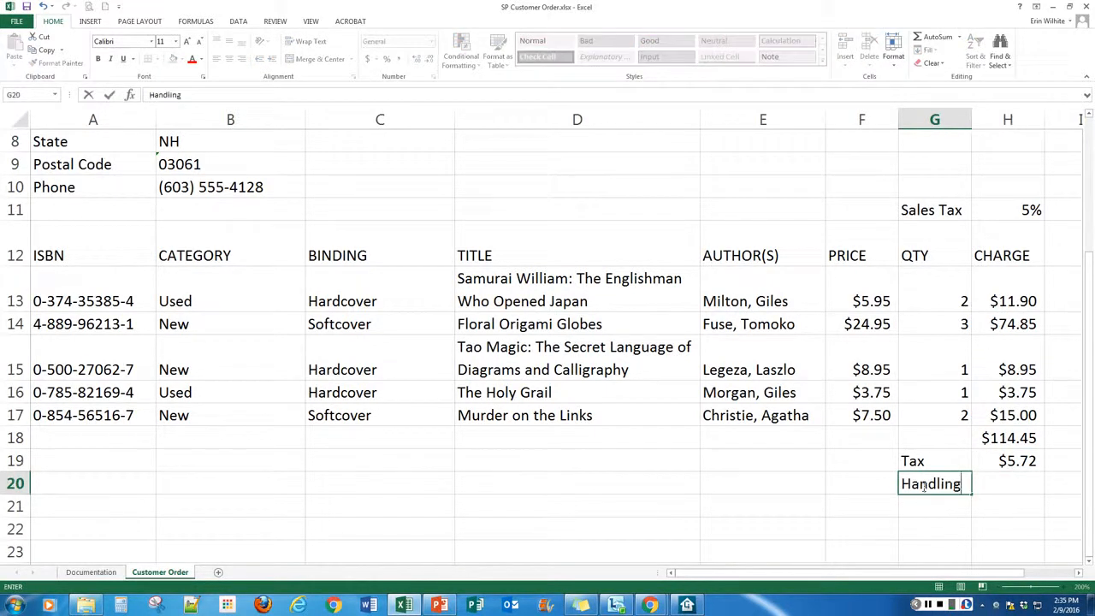
key(Tab)
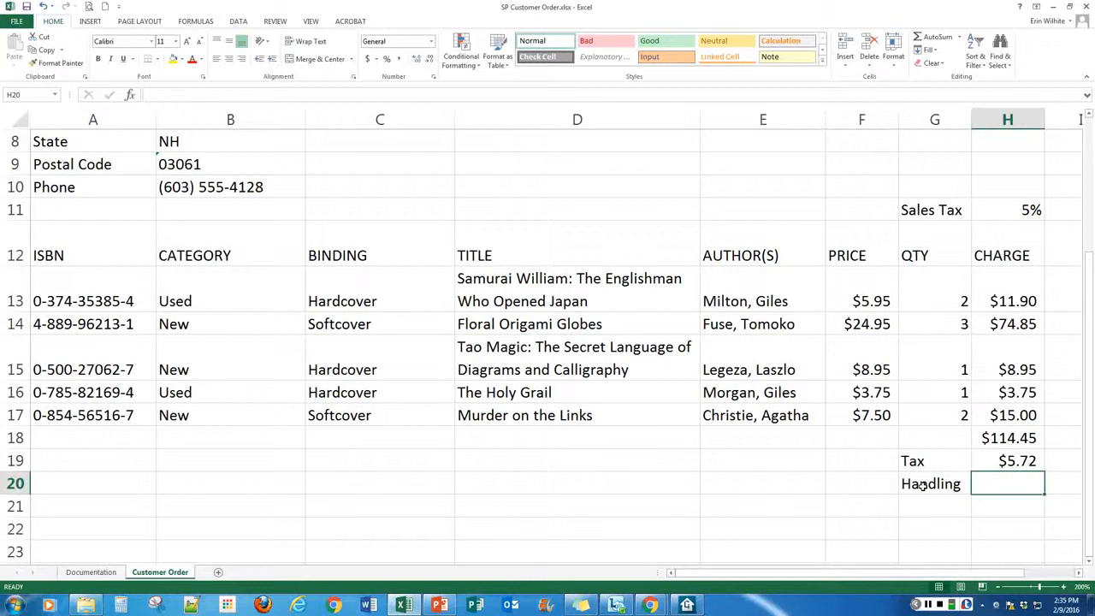
text($15.30)
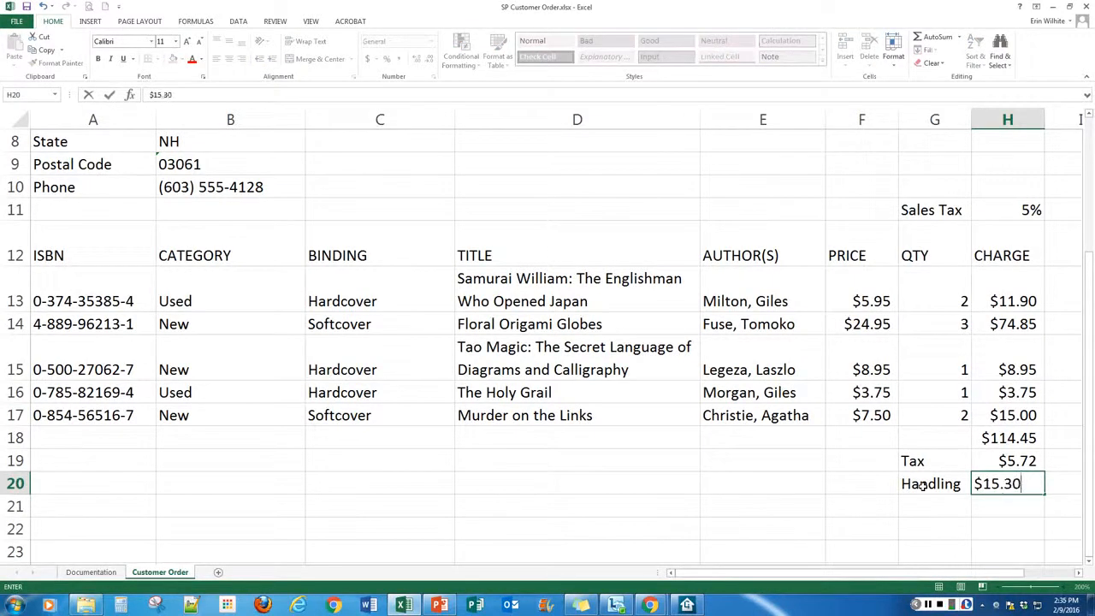
key(Return)
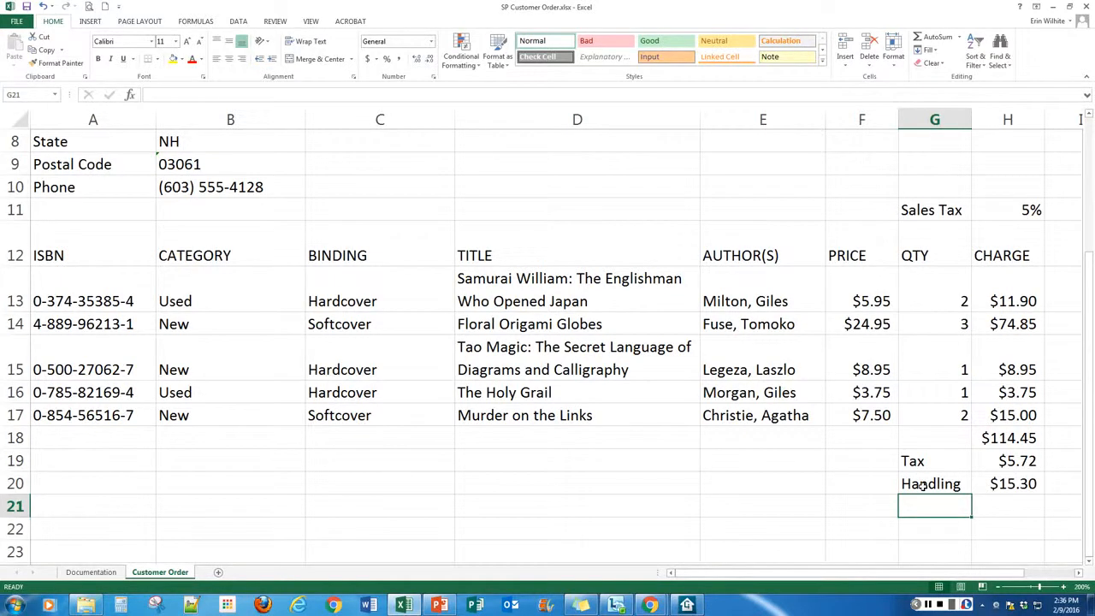
Label cell G21 "TOTAL" and compute the order total in H21 with =SUM(H18:H20).
text(TOTAL)
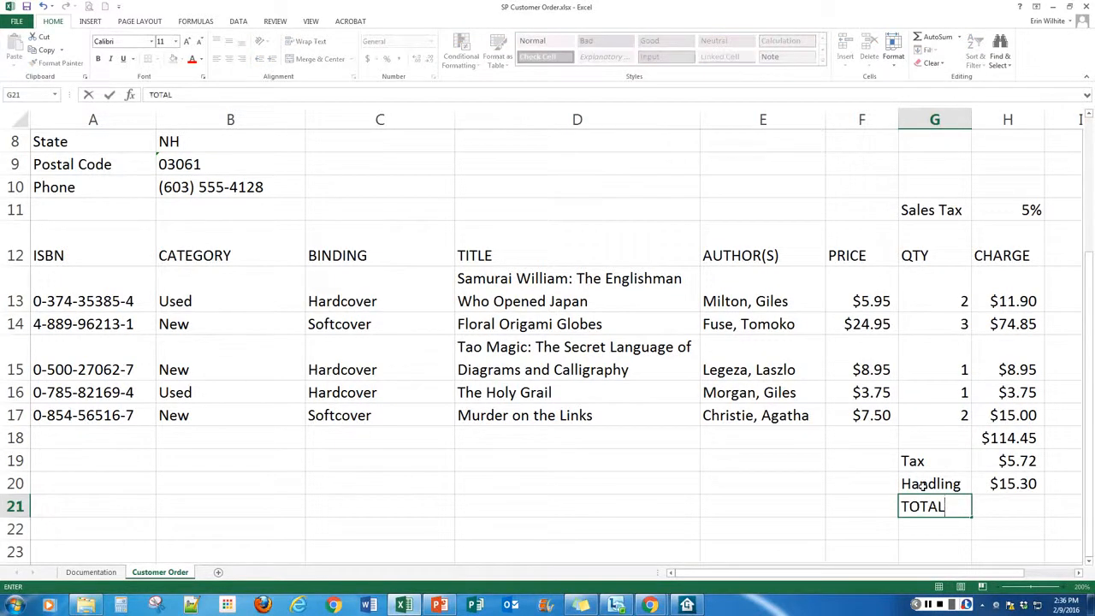
key(Tab)
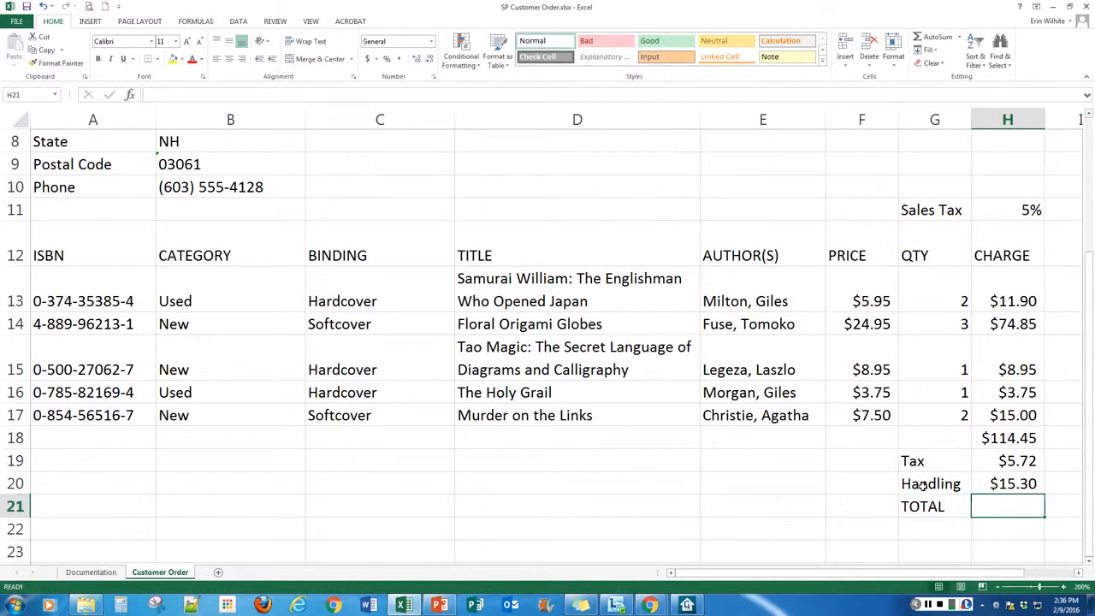
text(=)
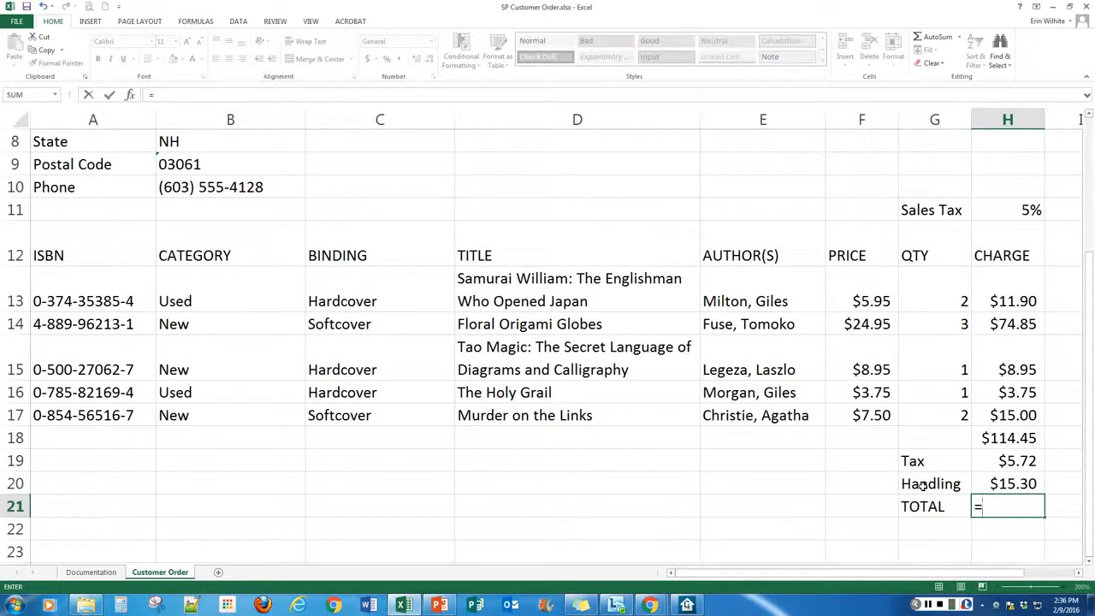
text(SUM)
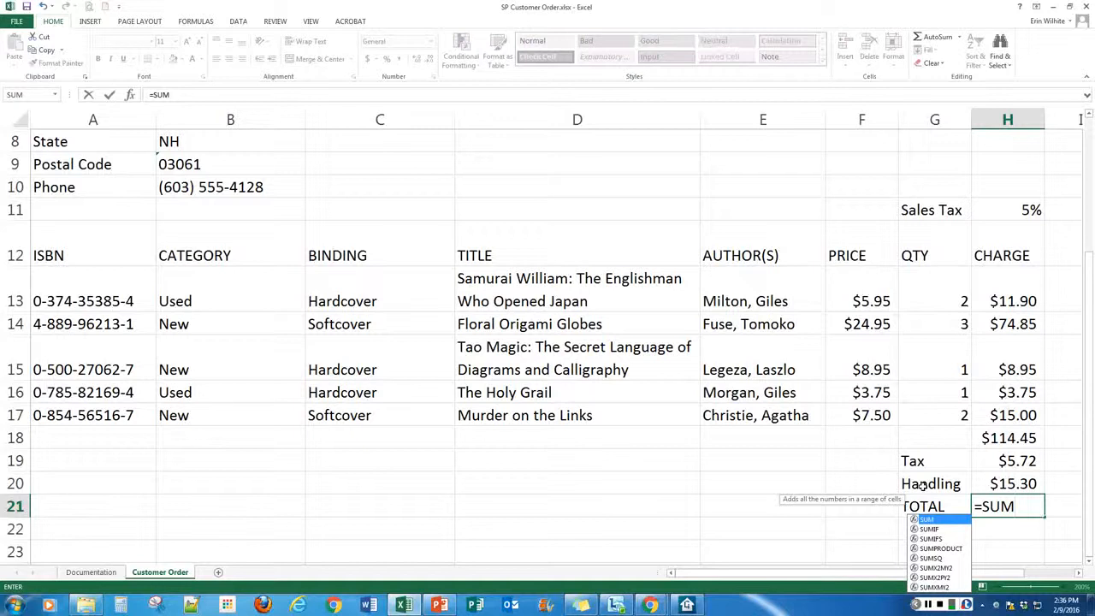
text(()
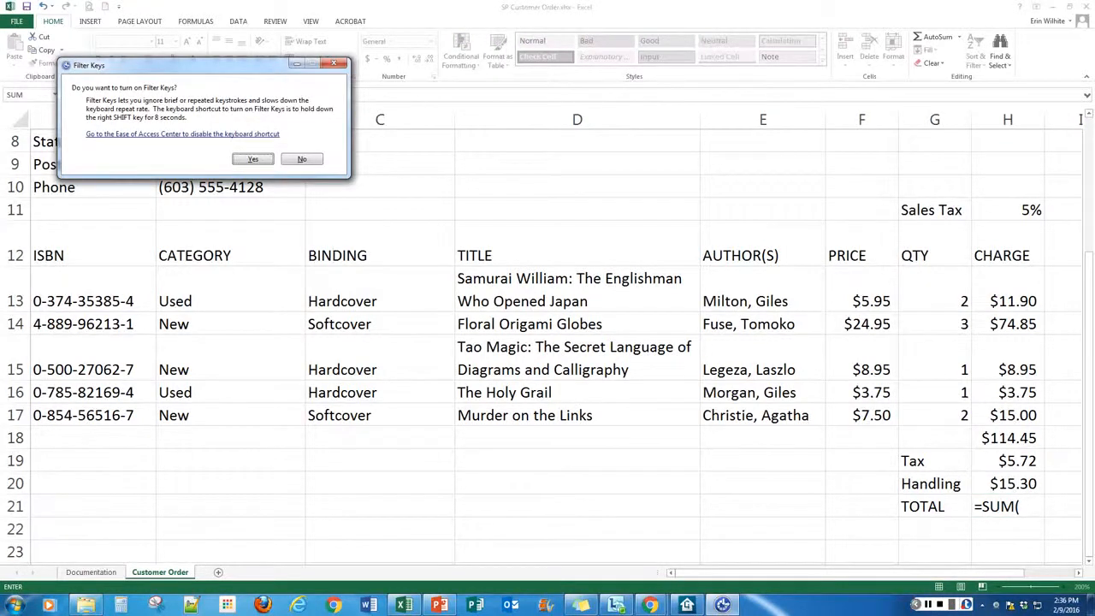
key(Escape)
text(H18:)
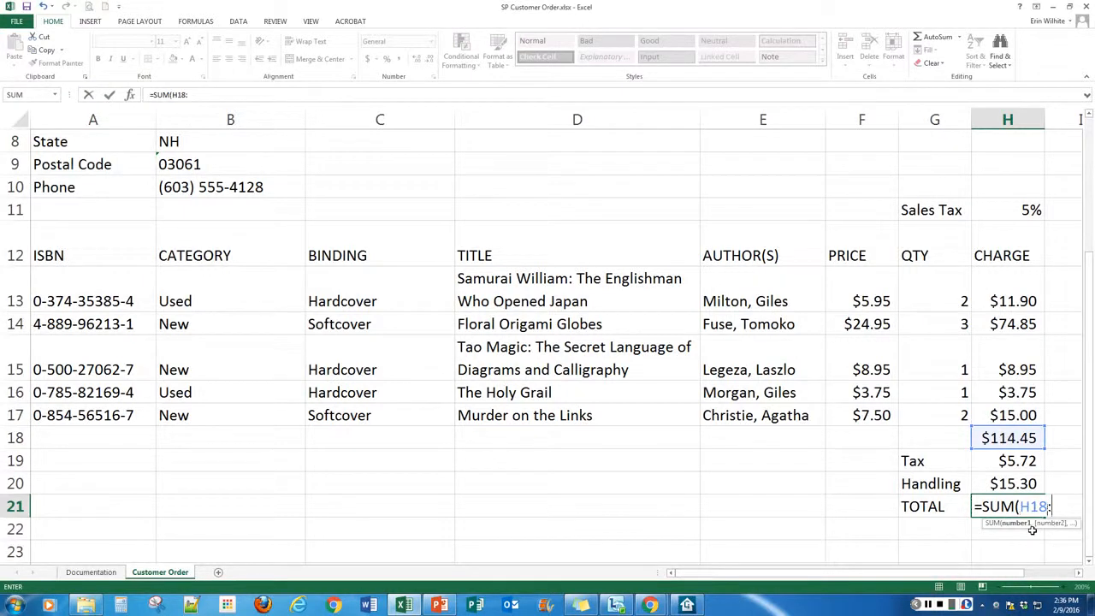
text(H20))
key(Return)
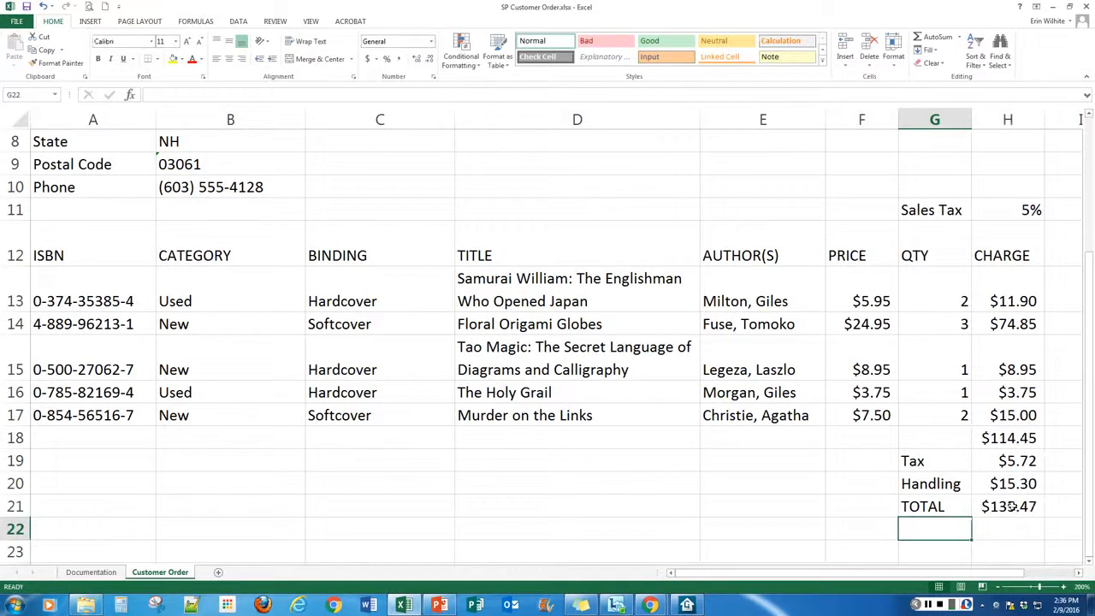
Replace the total formula in H21 with an AutoSum, extending its range to H18:H20.
click(1010, 507)
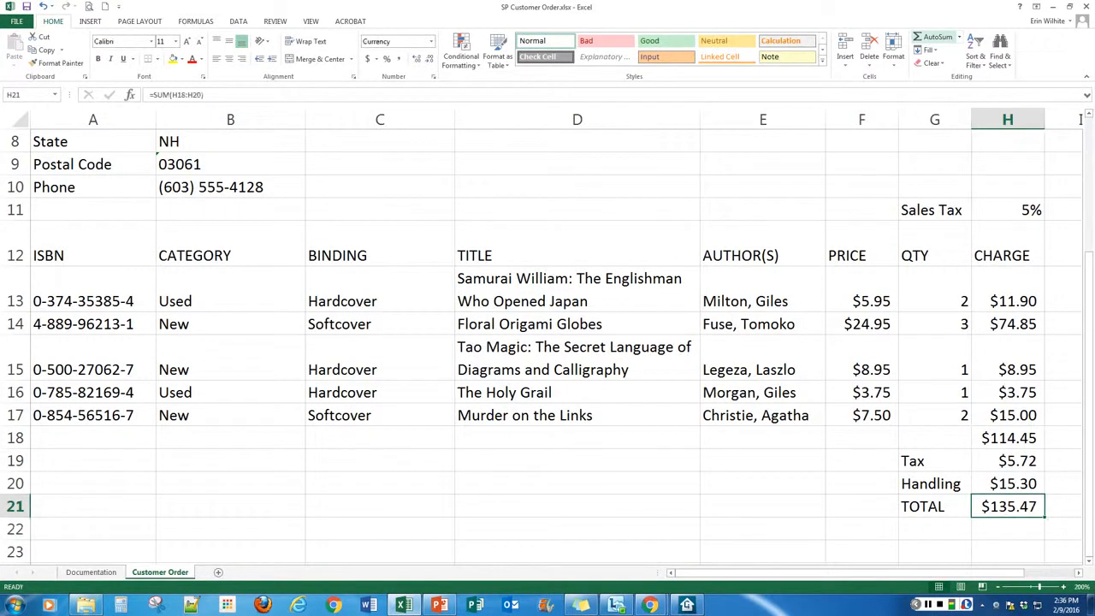
click(932, 38)
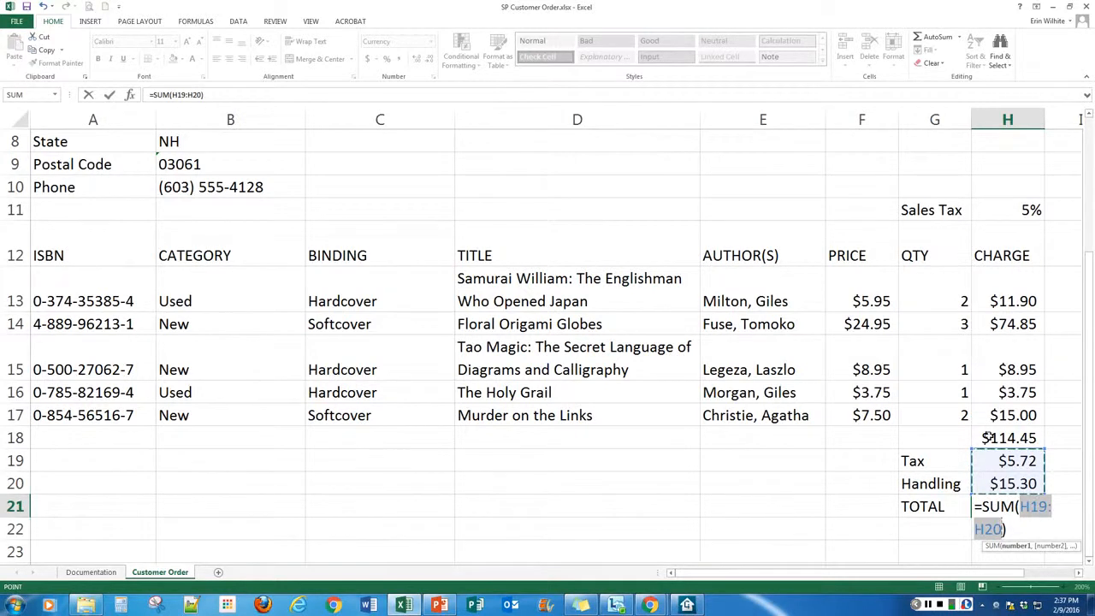
drag(970, 448, 973, 432)
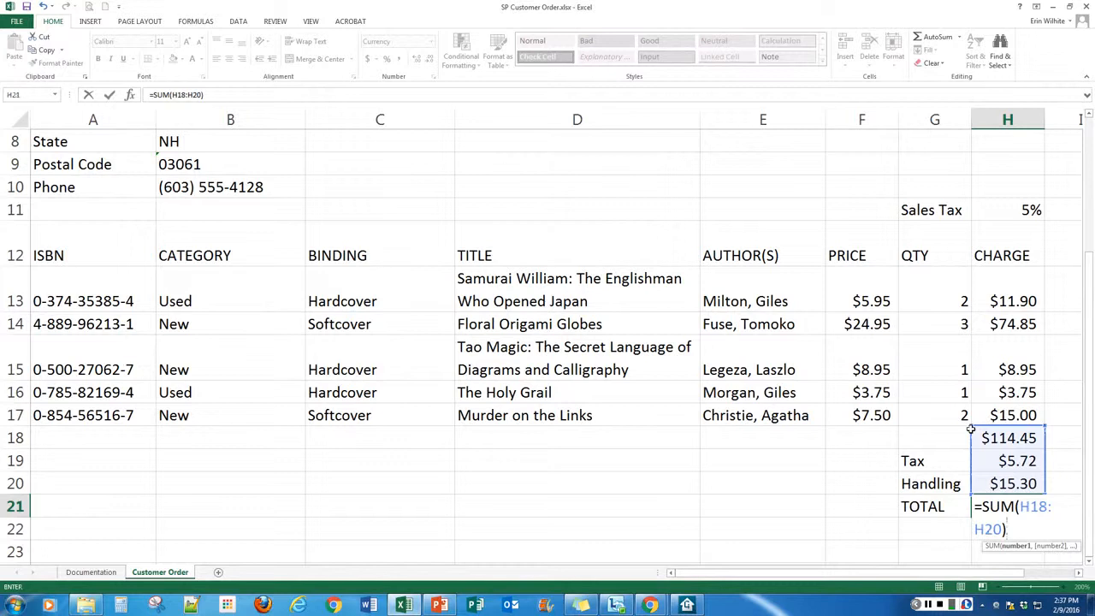
key(Return)
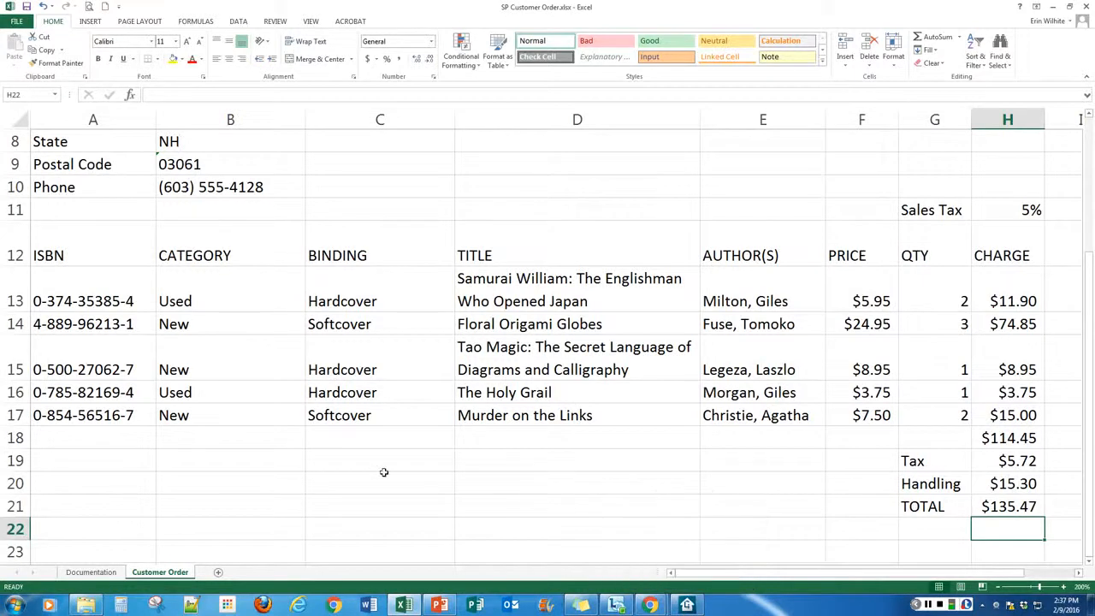
Try moving the totals block G18:H21 down one row to G19:H22 by relocating the selected cells directly.
scroll(385, 472, down, 1)
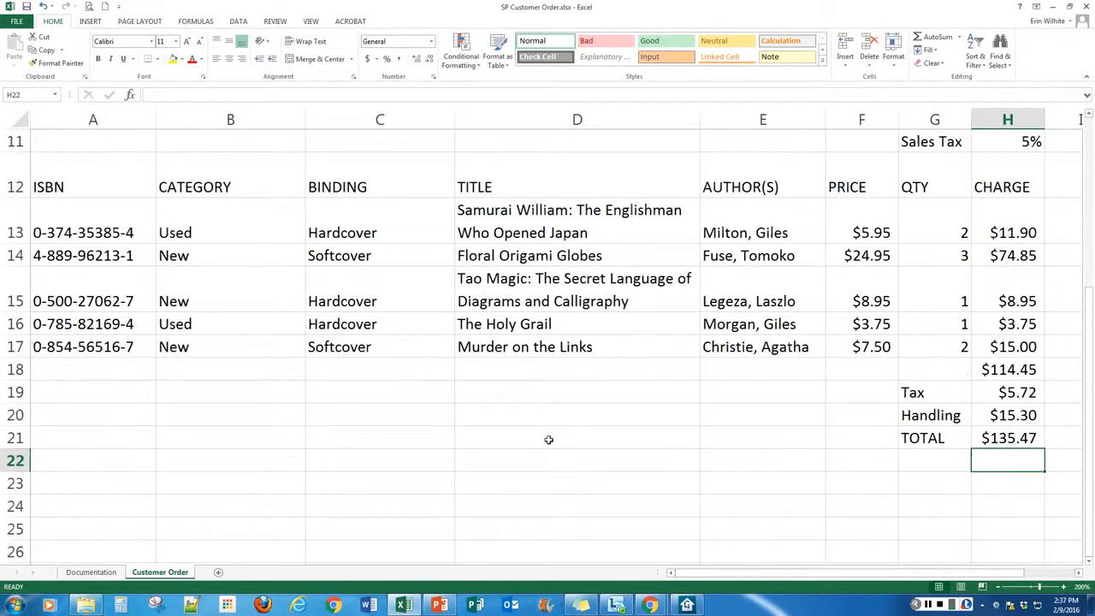
click(920, 369)
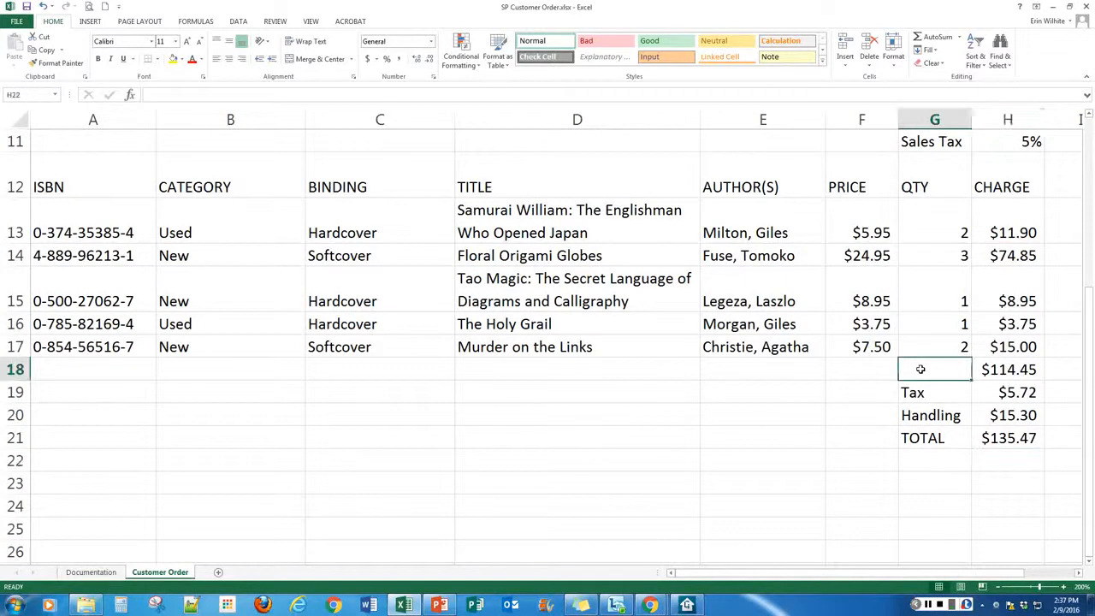
drag(921, 369, 987, 437)
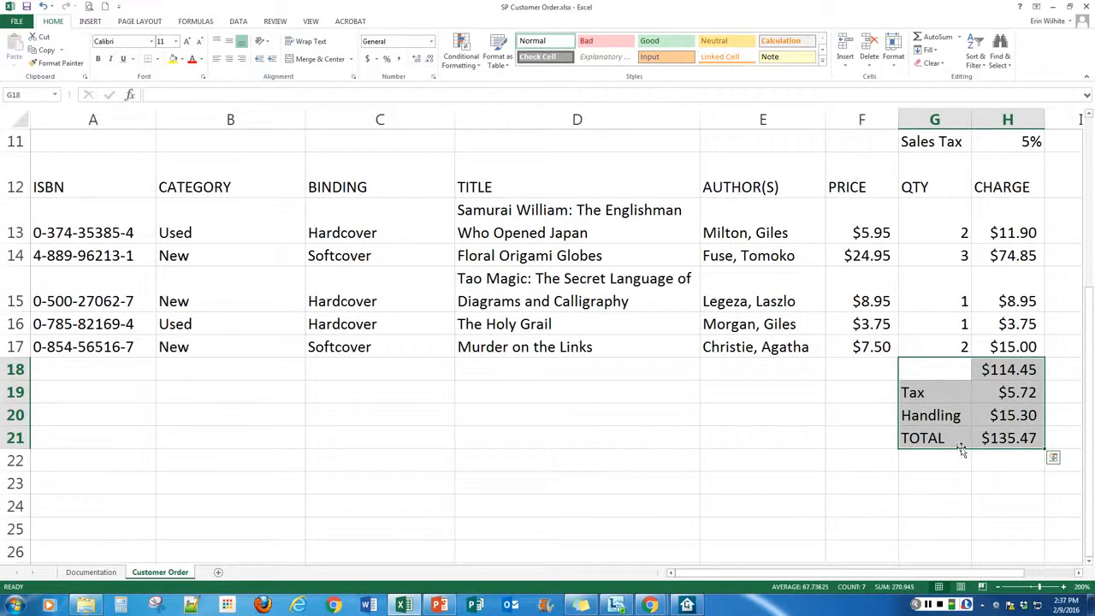
mouse_move(960, 451)
mouse_down()
mouse_move(960, 474)
mouse_move(961, 460)
mouse_up()
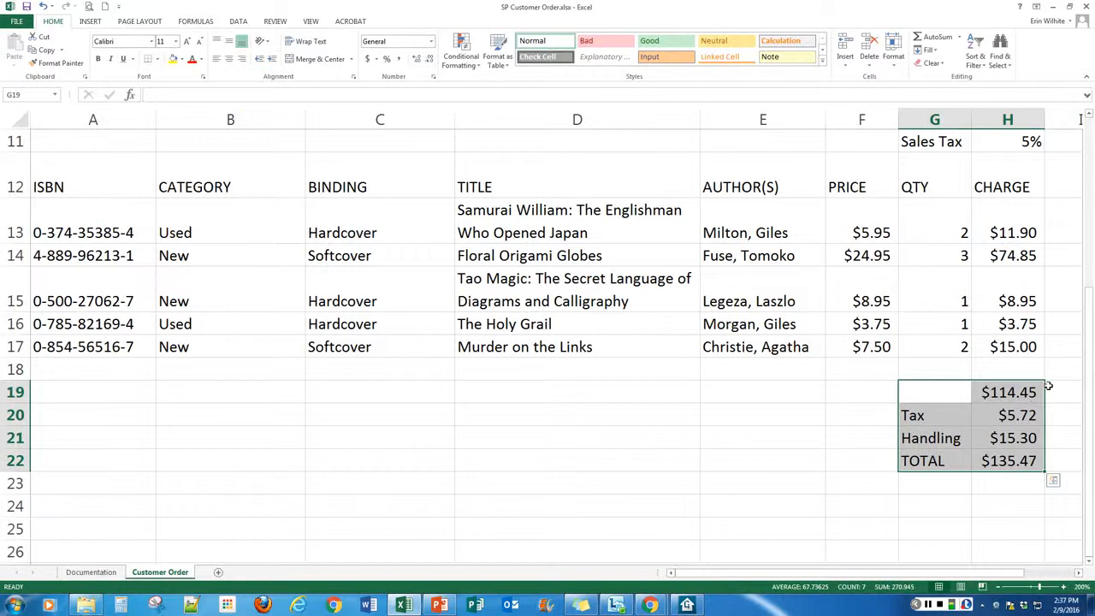
drag(1001, 391, 1001, 370)
Try moving the totals block G18:H21 down one row by cutting it and pasting at G19.
right_click(993, 377)
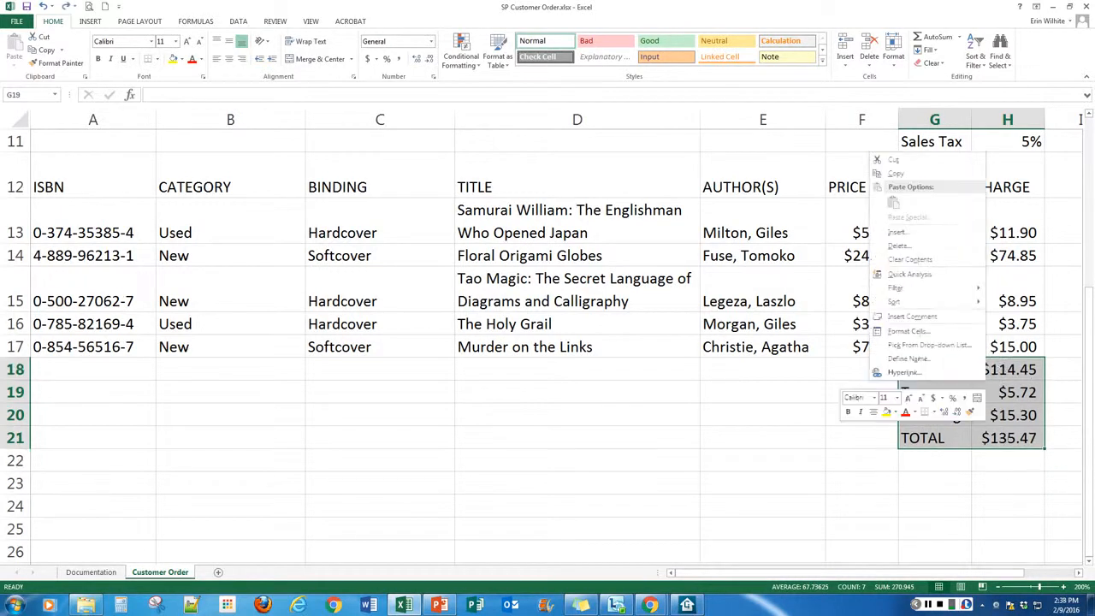
click(894, 160)
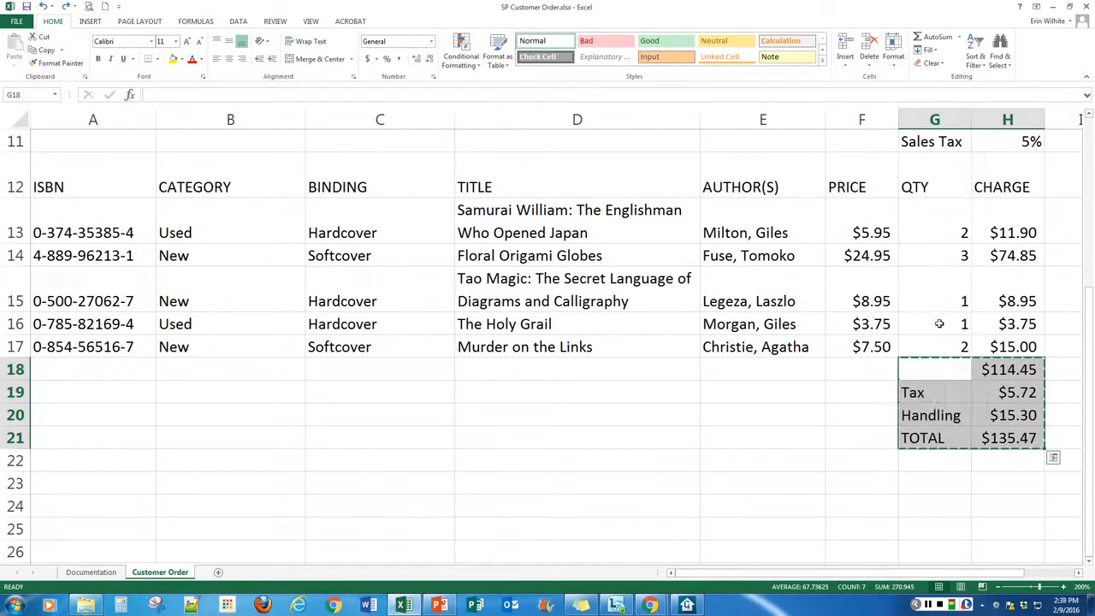
click(932, 395)
key(ctrl+v)
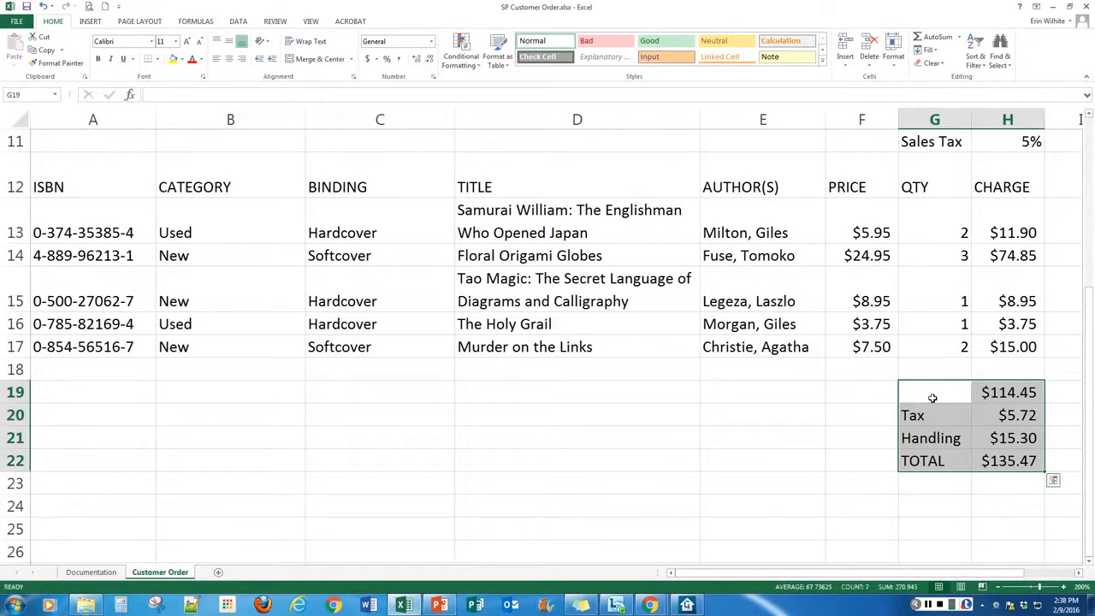
key(ctrl+z)
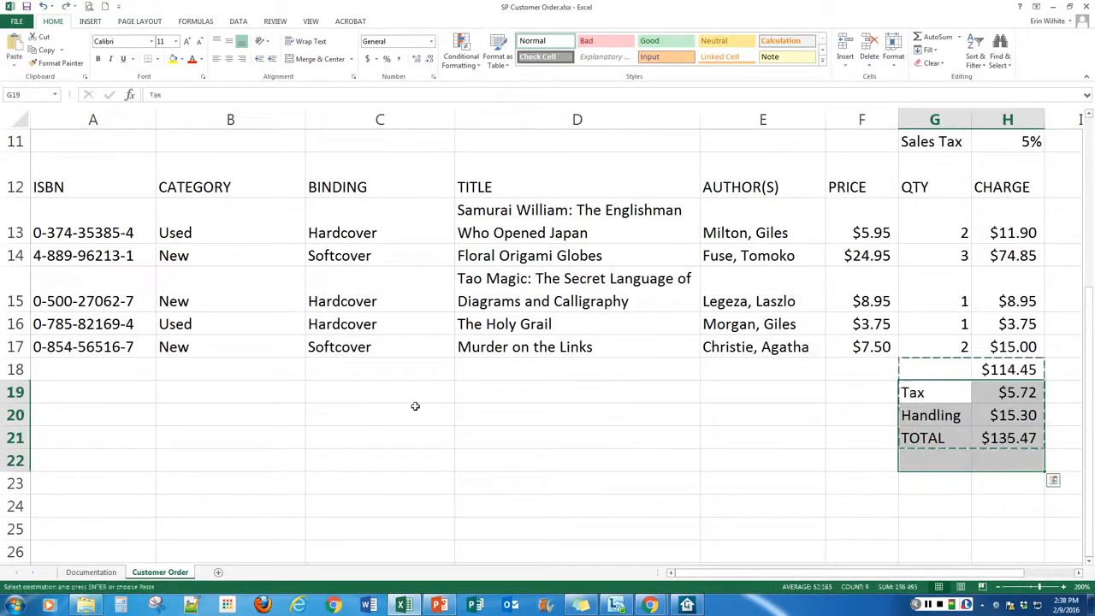
Insert a blank row at row 18 to separate the book list from the totals.
click(416, 411)
click(17, 369)
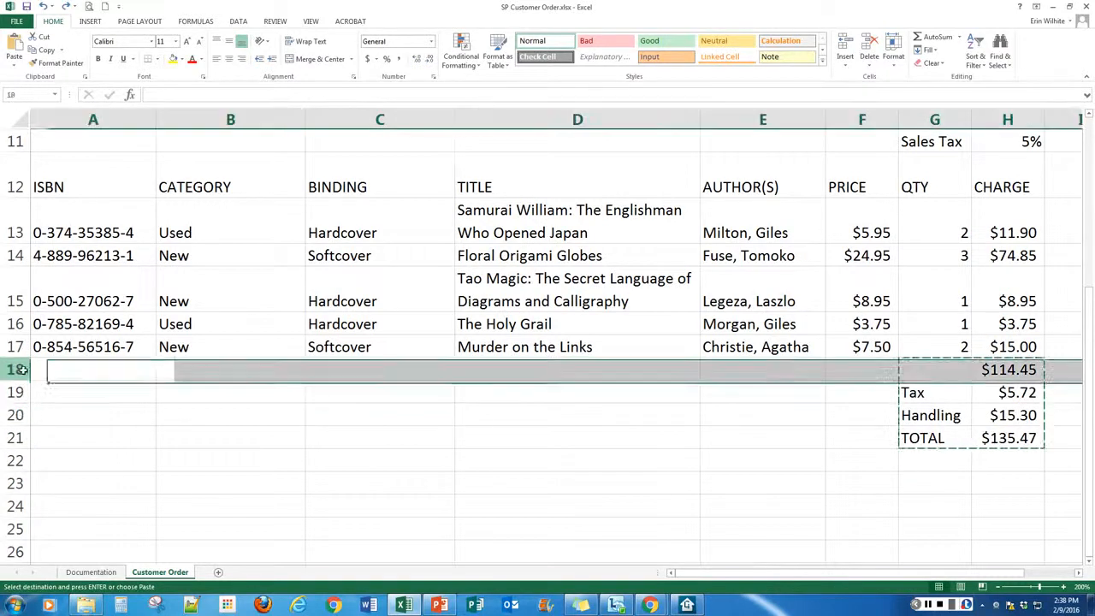
right_click(17, 369)
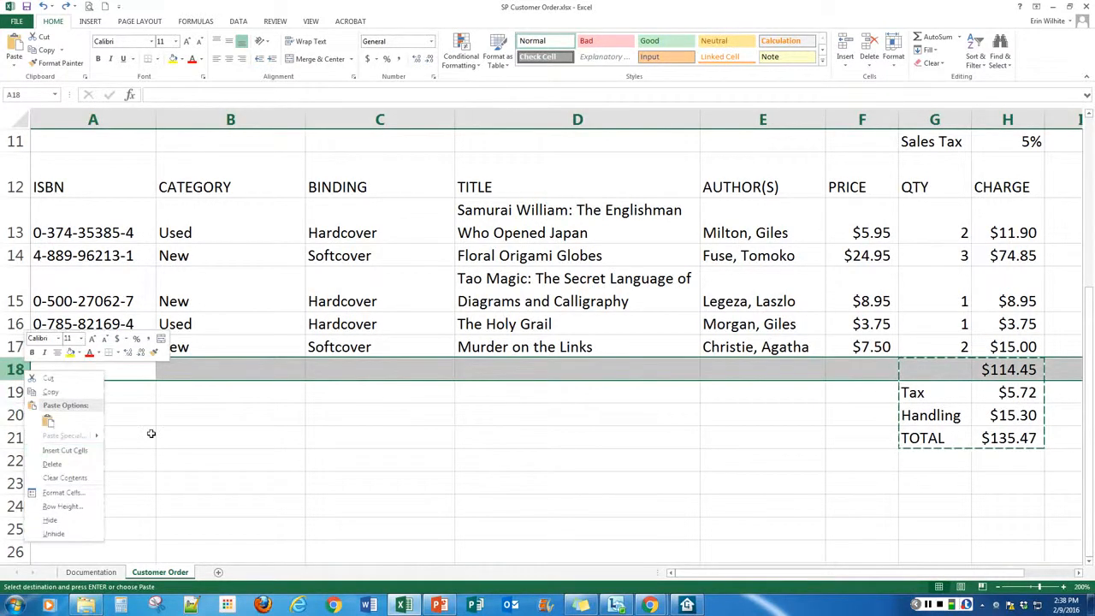
key(Escape)
key(Escape)
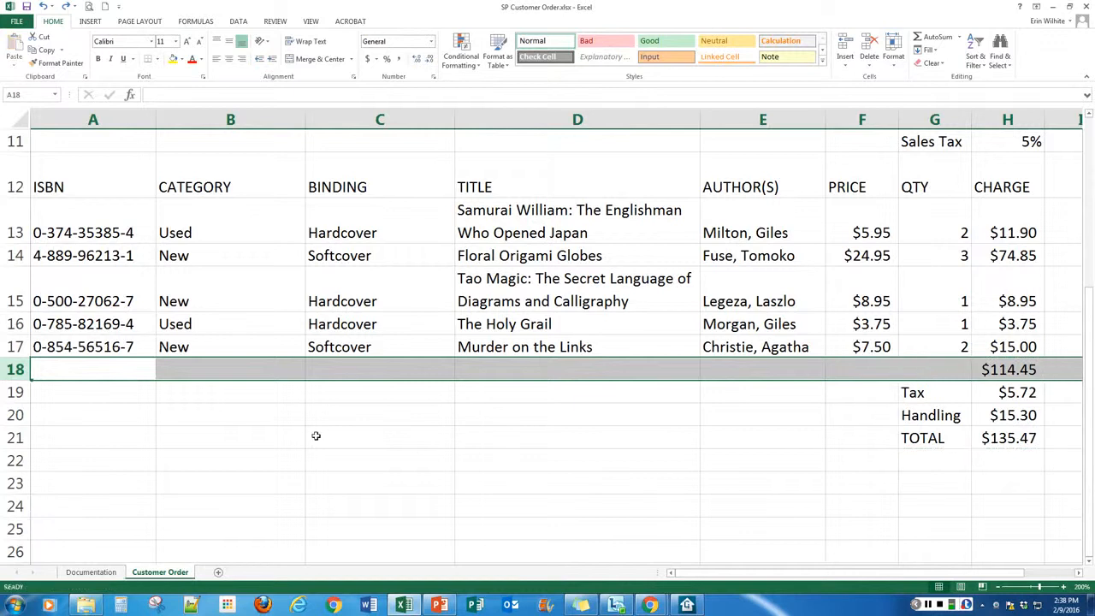
right_click(16, 369)
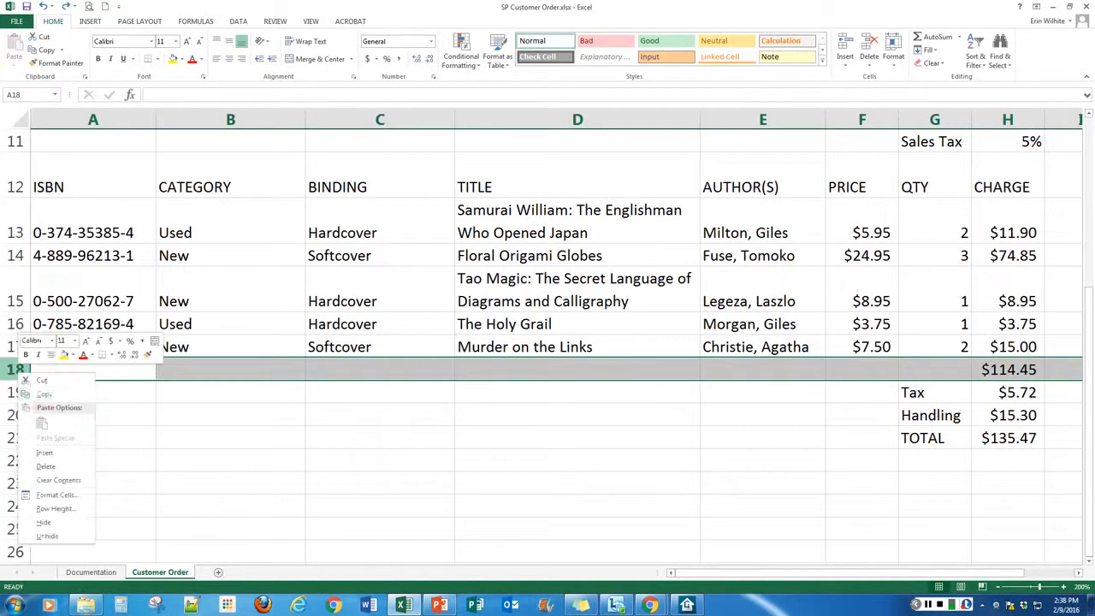
click(51, 452)
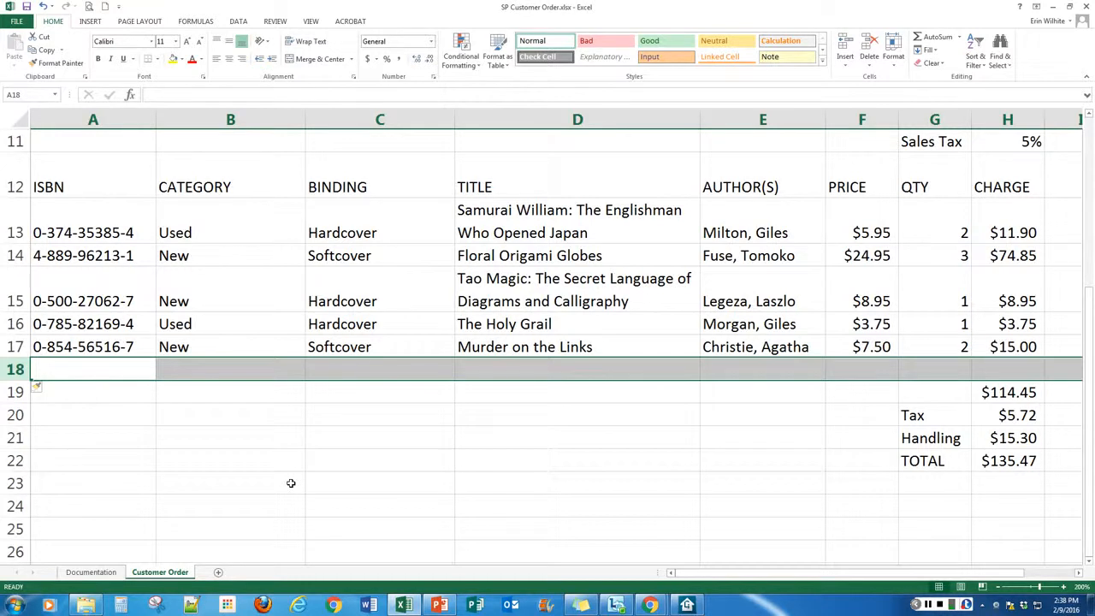
Cut the range A3:H22 and paste it starting at A9 to free rows above the shipping details.
scroll(301, 488, up, 3)
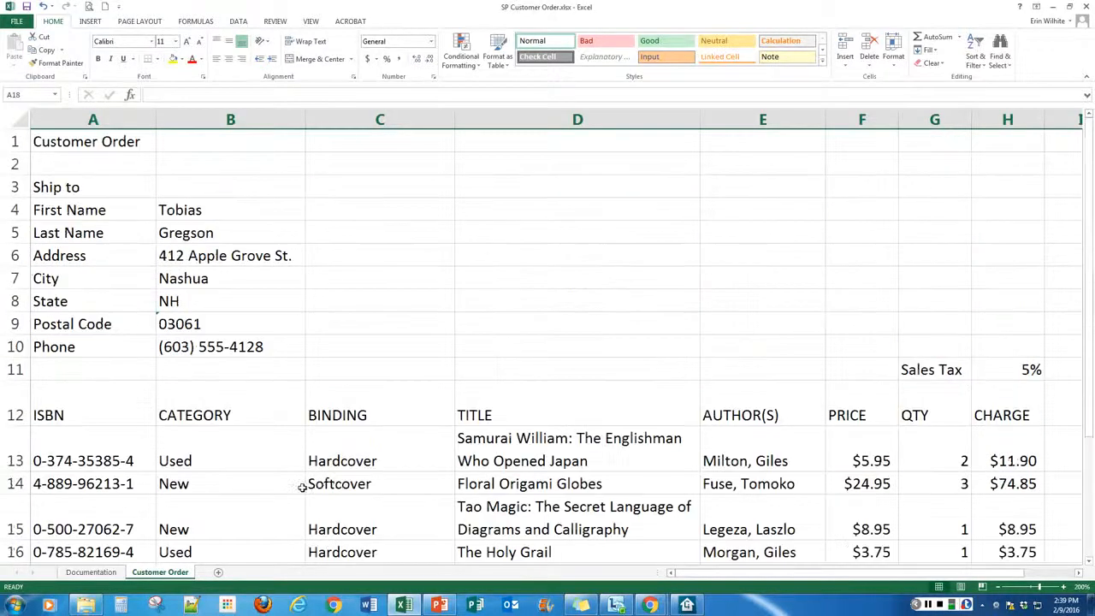
click(72, 187)
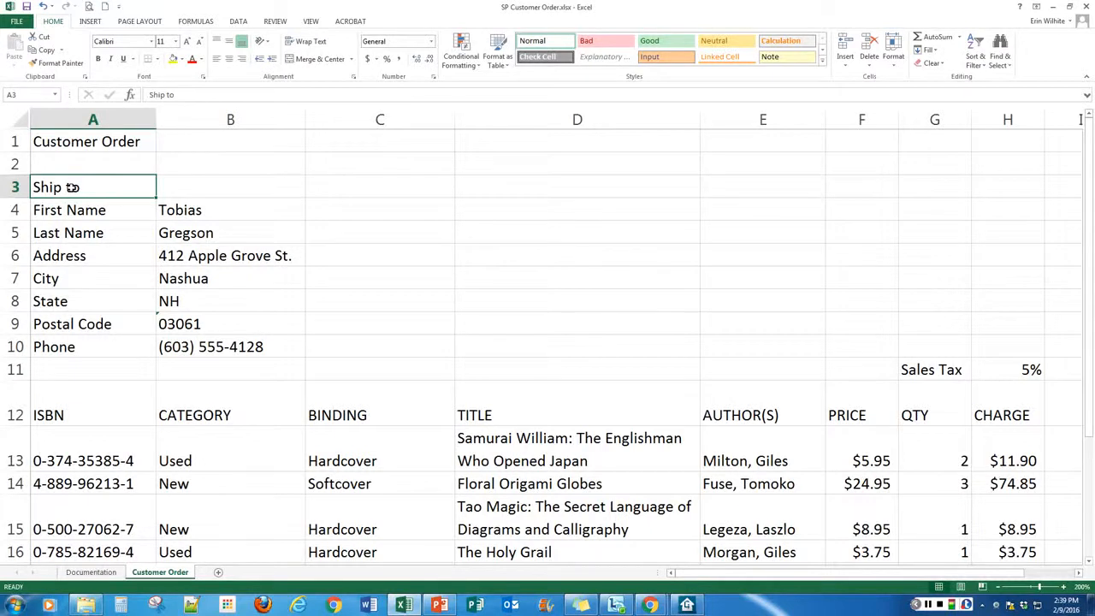
key(ctrl+shift+End)
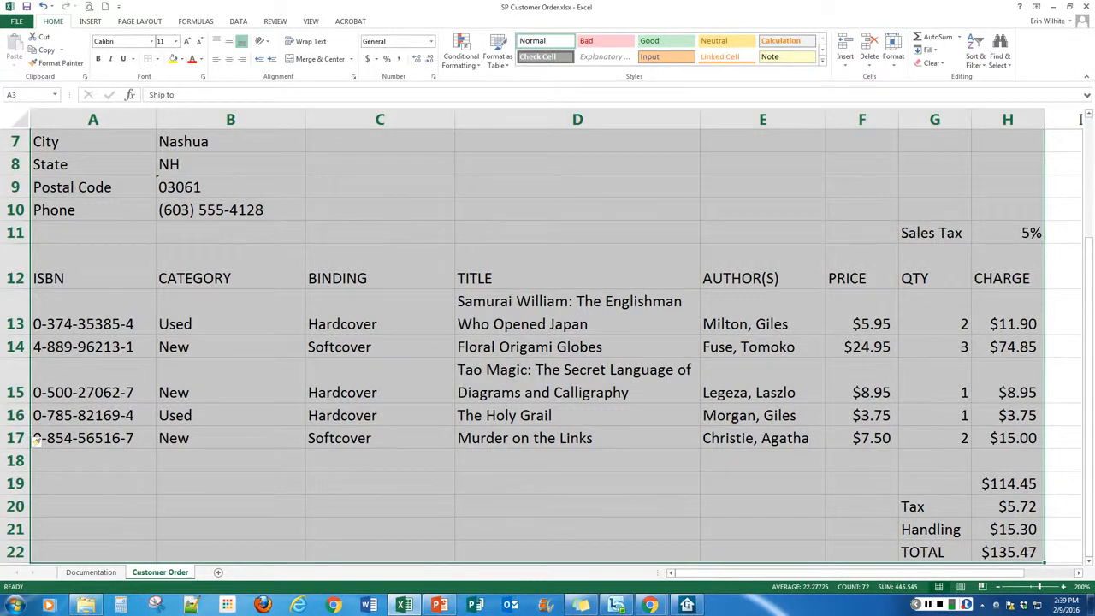
key(ctrl+x)
scroll(1081, 119, up, 2)
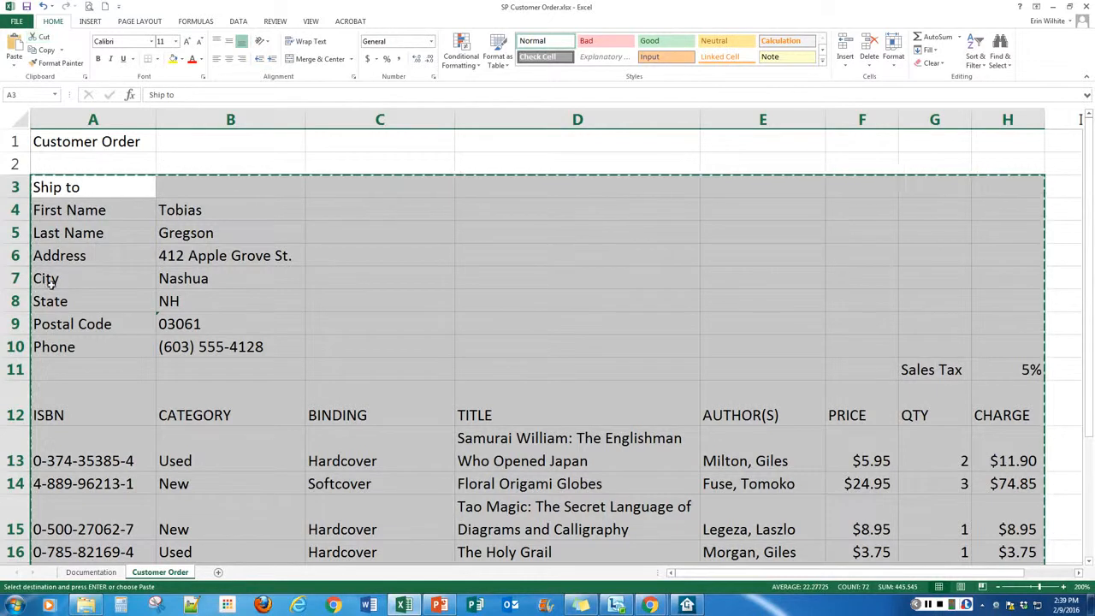
click(49, 325)
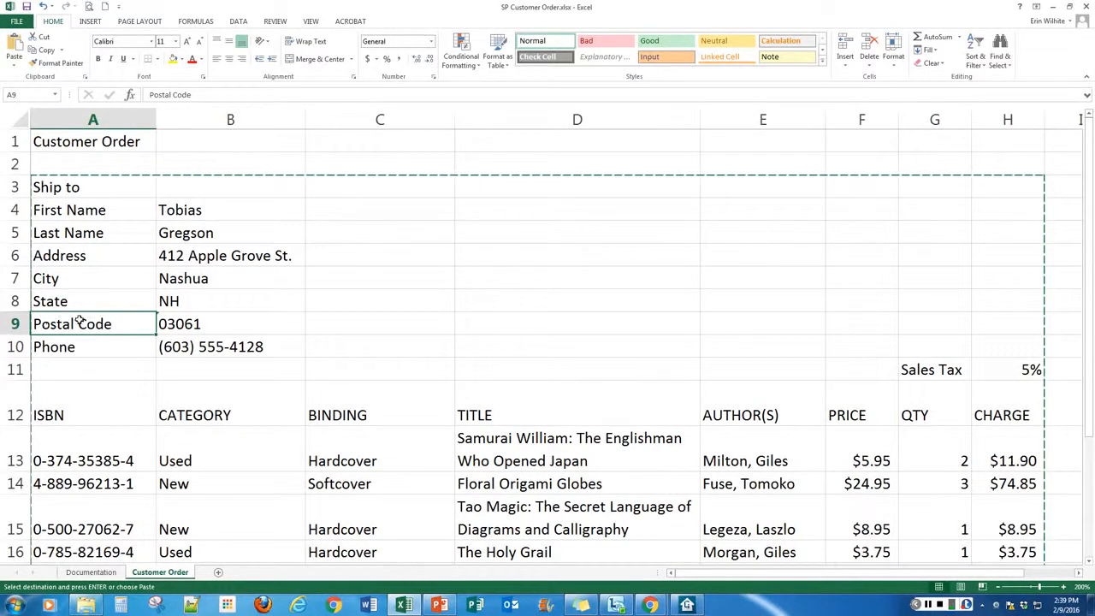
key(ctrl+v)
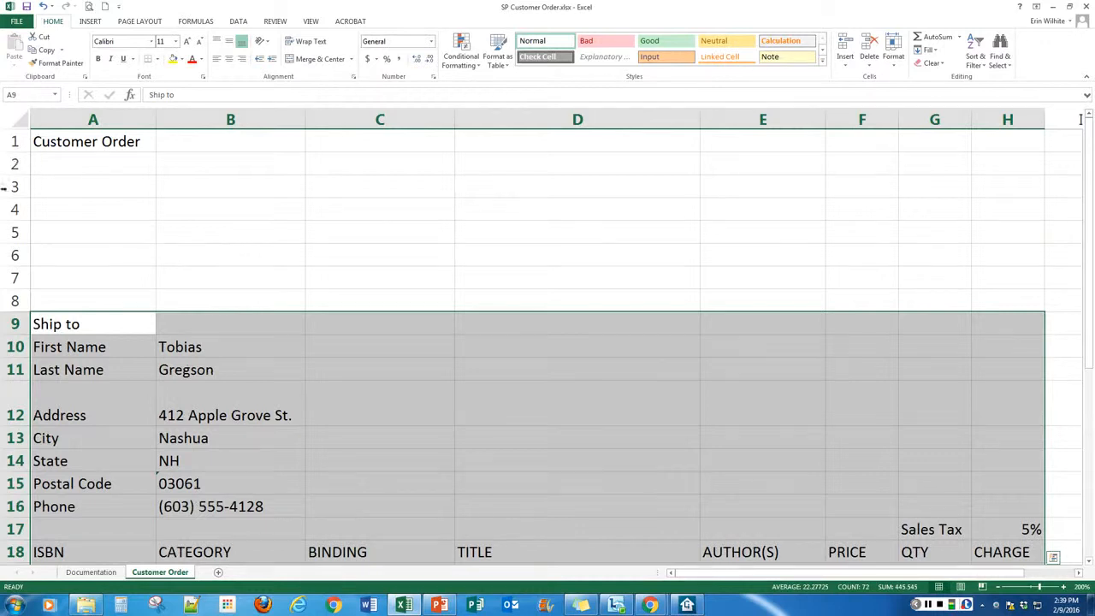
Check the moved formulas in H19, H25 and H28 for adjusted cell references.
scroll(109, 313, down, 3)
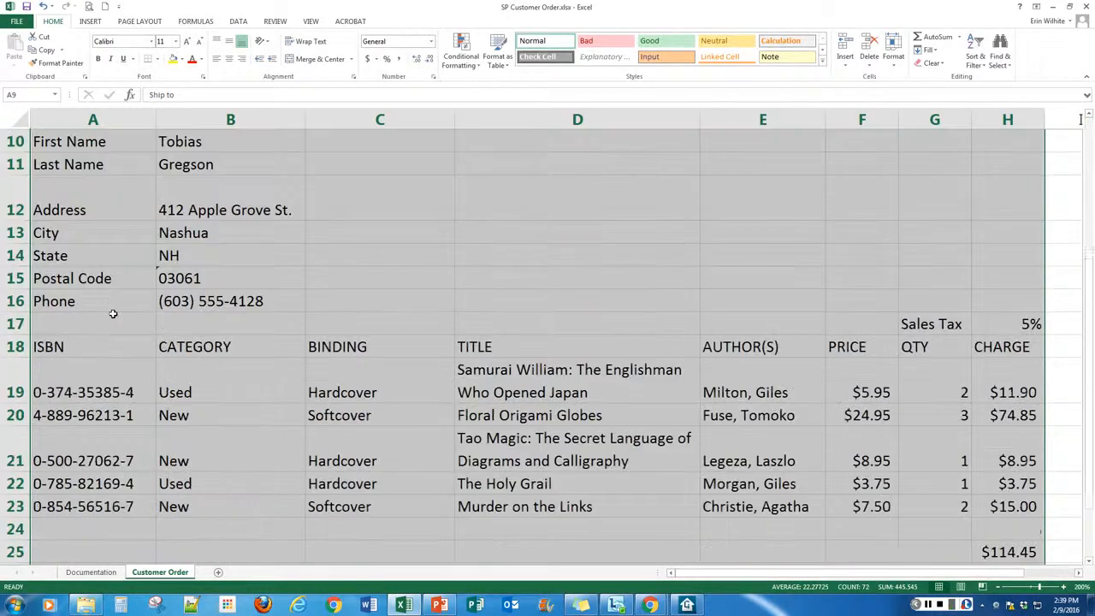
scroll(112, 314, down, 1)
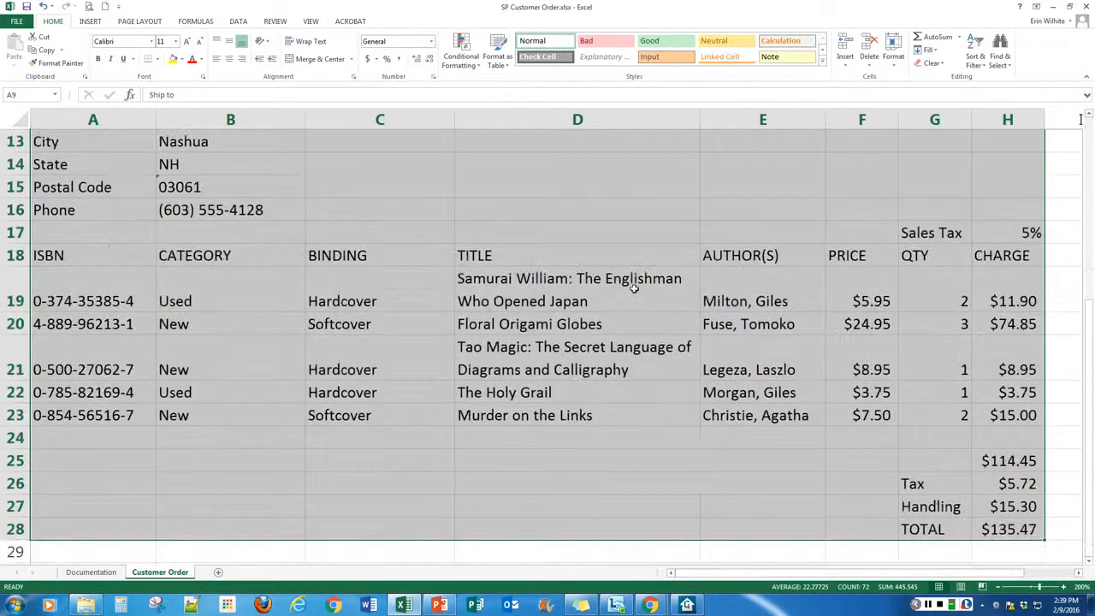
click(1014, 301)
click(1031, 462)
click(1009, 526)
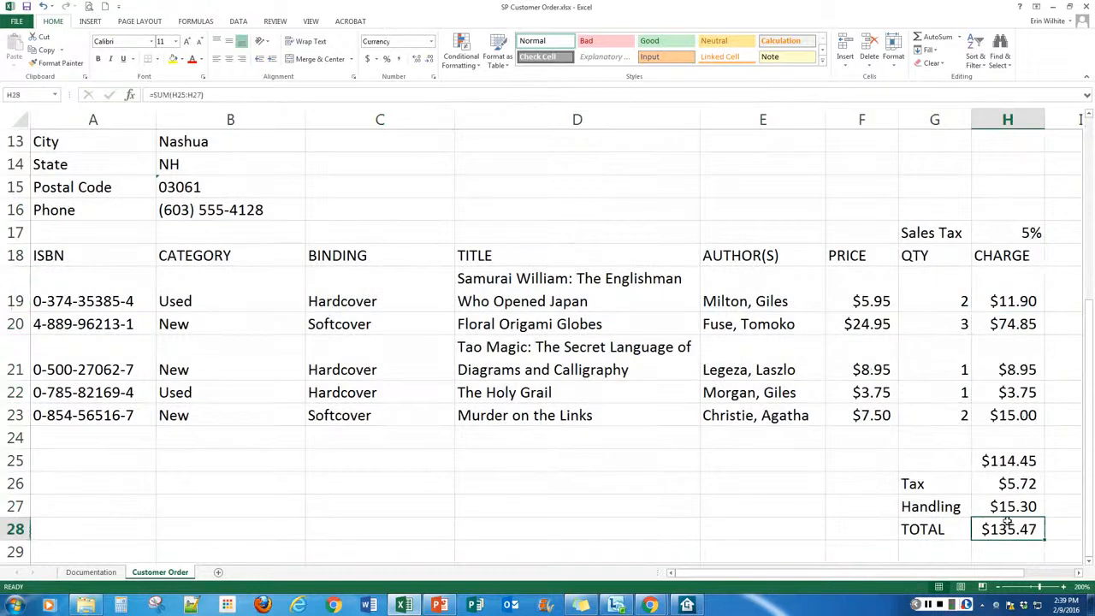
Add an "Order ID" label in A3 and enter the order number in B3.
scroll(139, 351, up, 4)
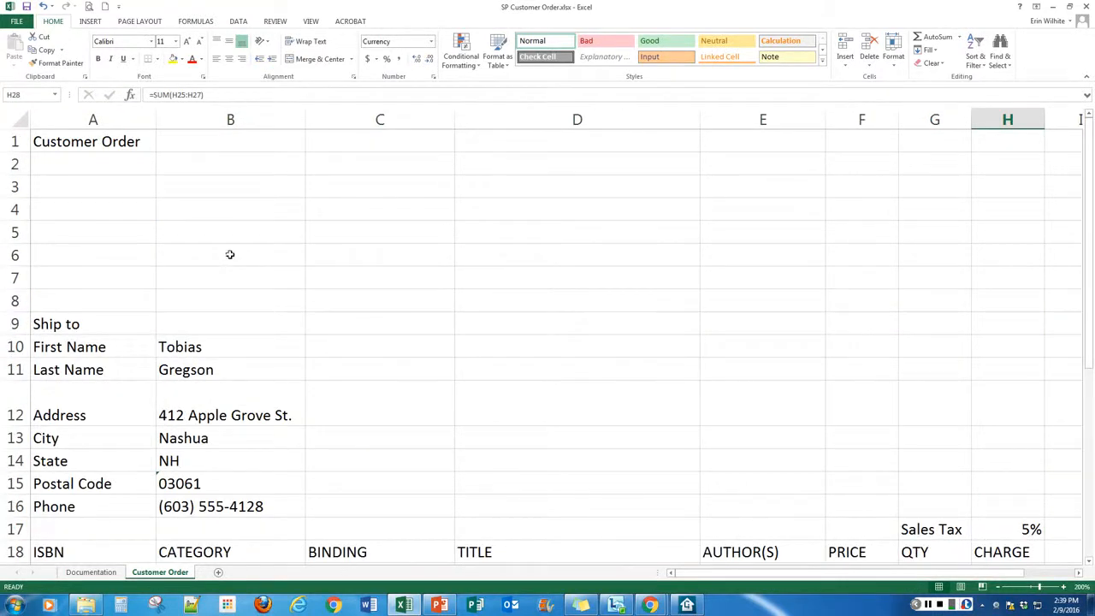
click(72, 192)
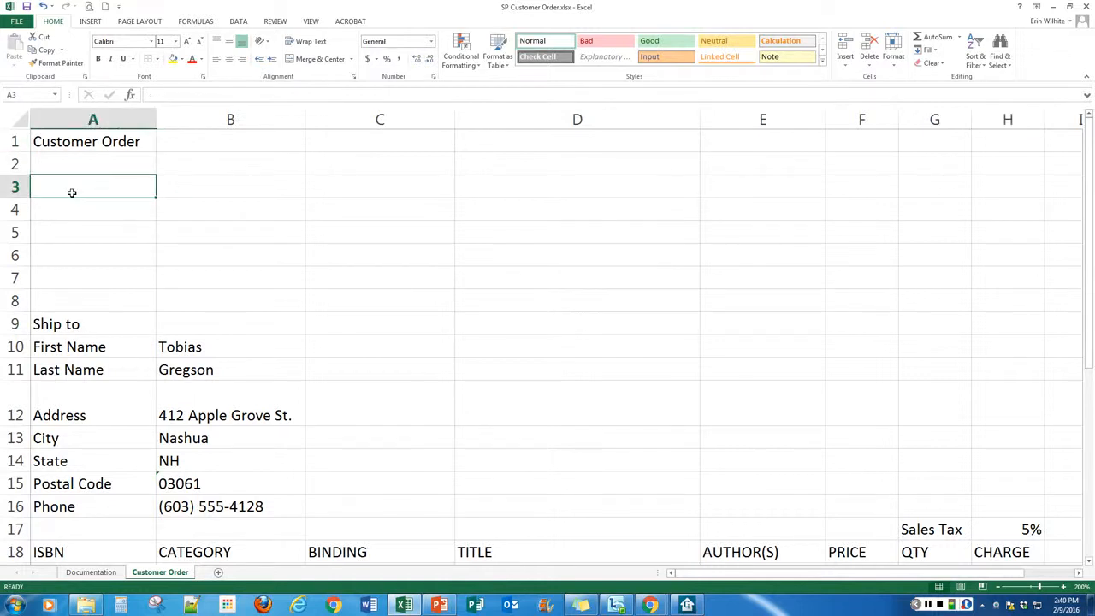
text(Order)
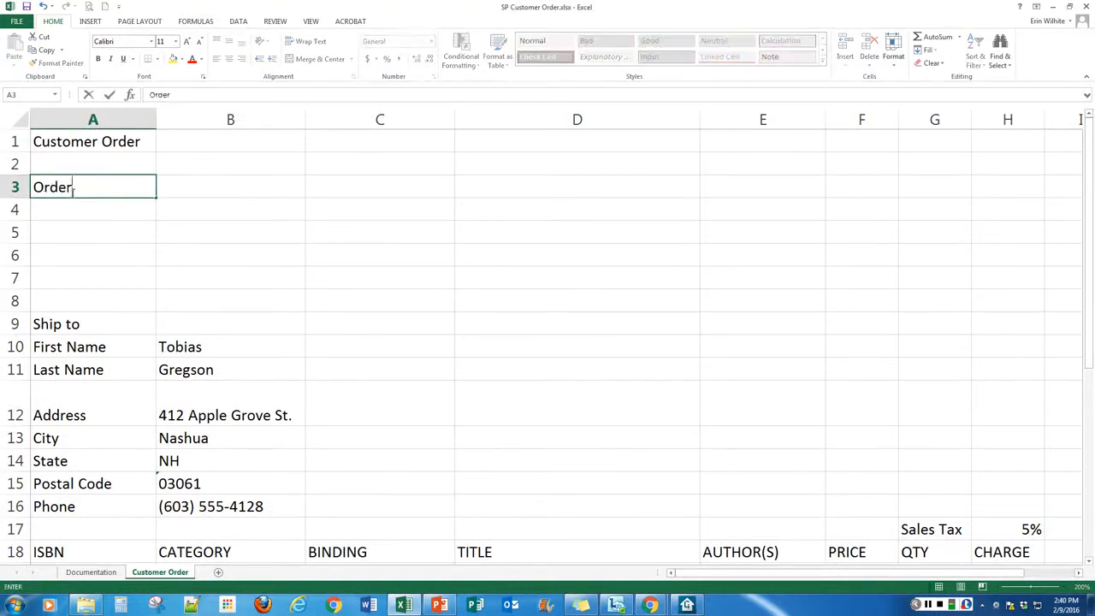
text( ID)
key(Tab)
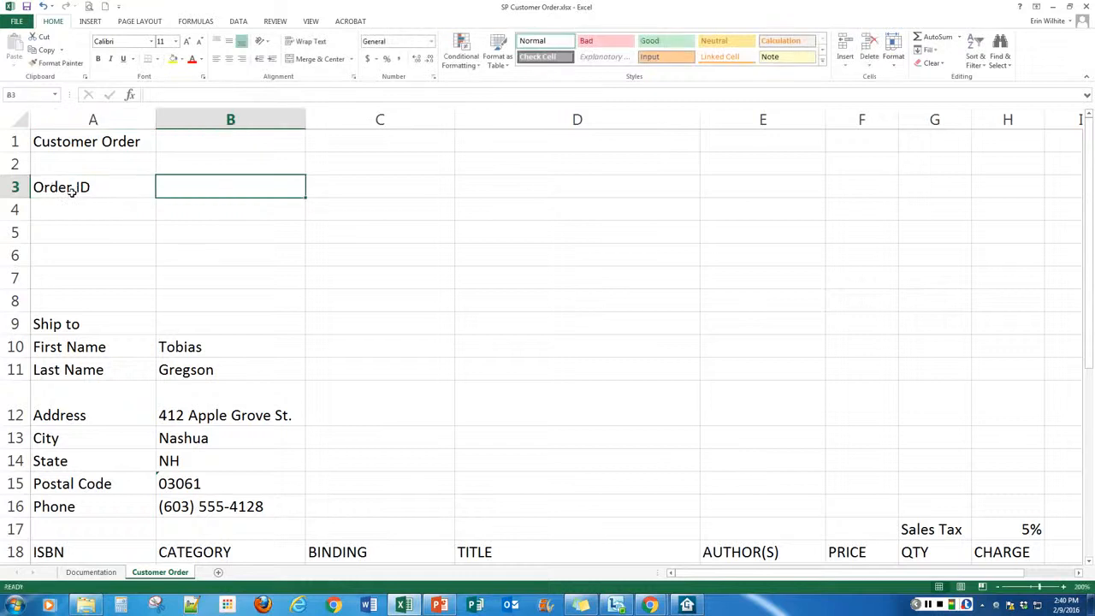
text(14123)
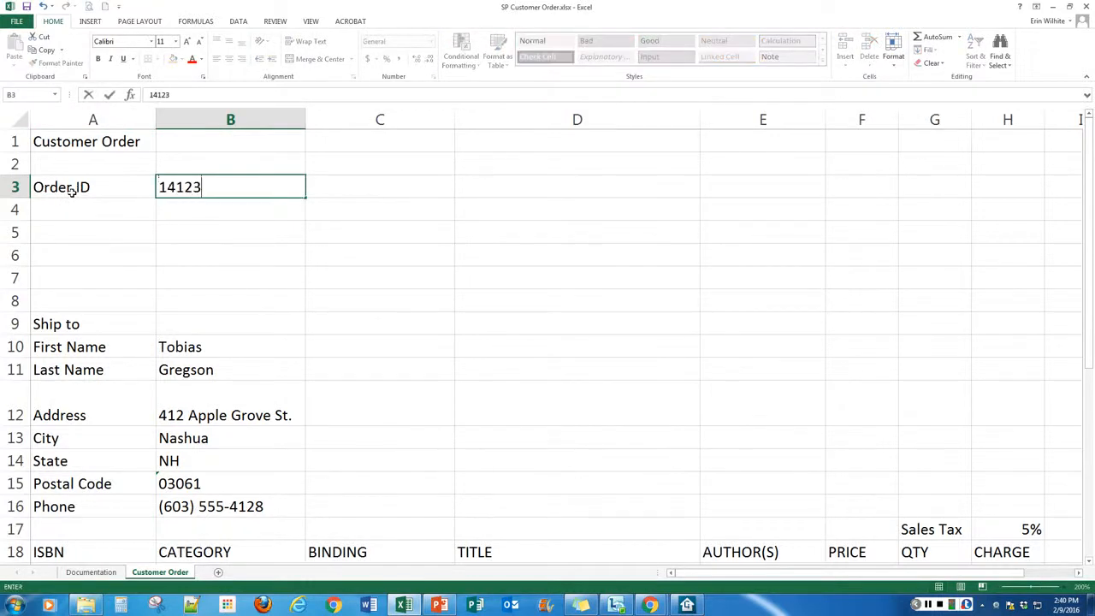
key(Return)
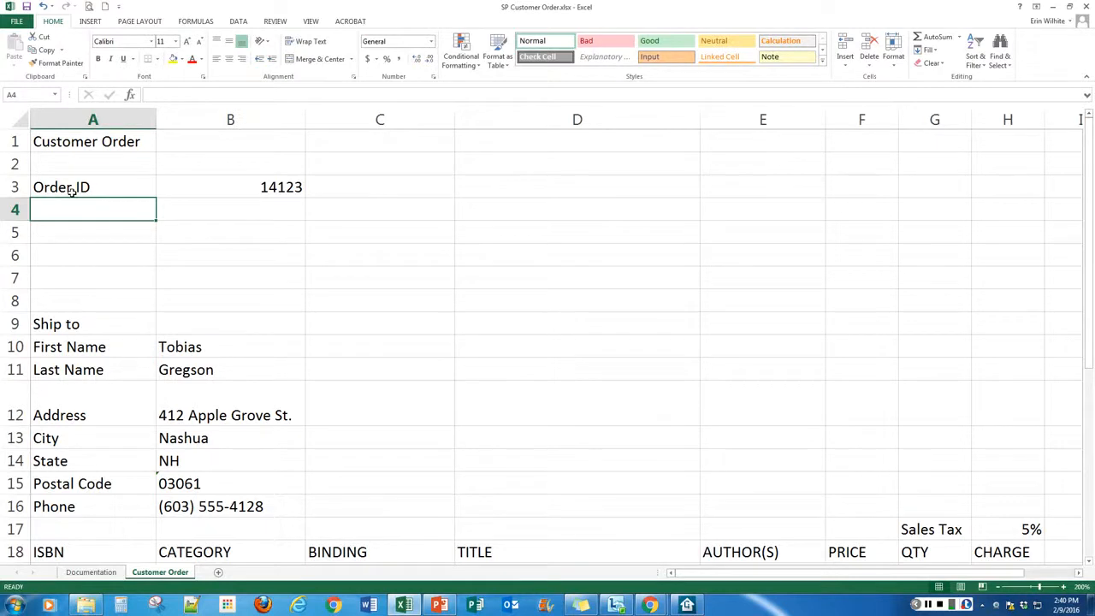
Add a "Shipping Date" label in A4 with the date 4/3/2016 in B4.
text(Ship)
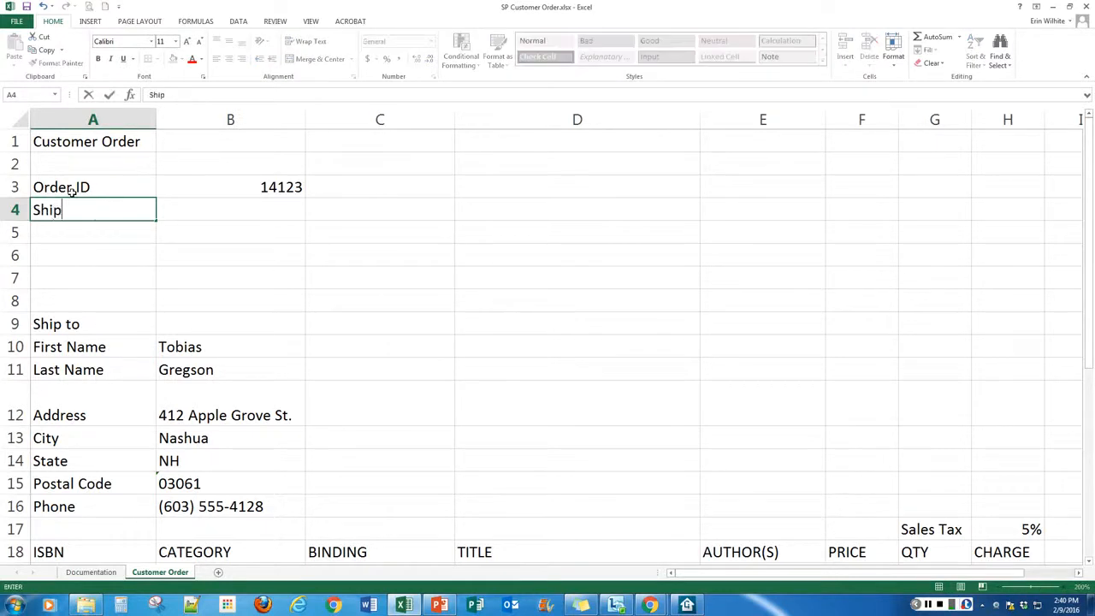
text(ping Date)
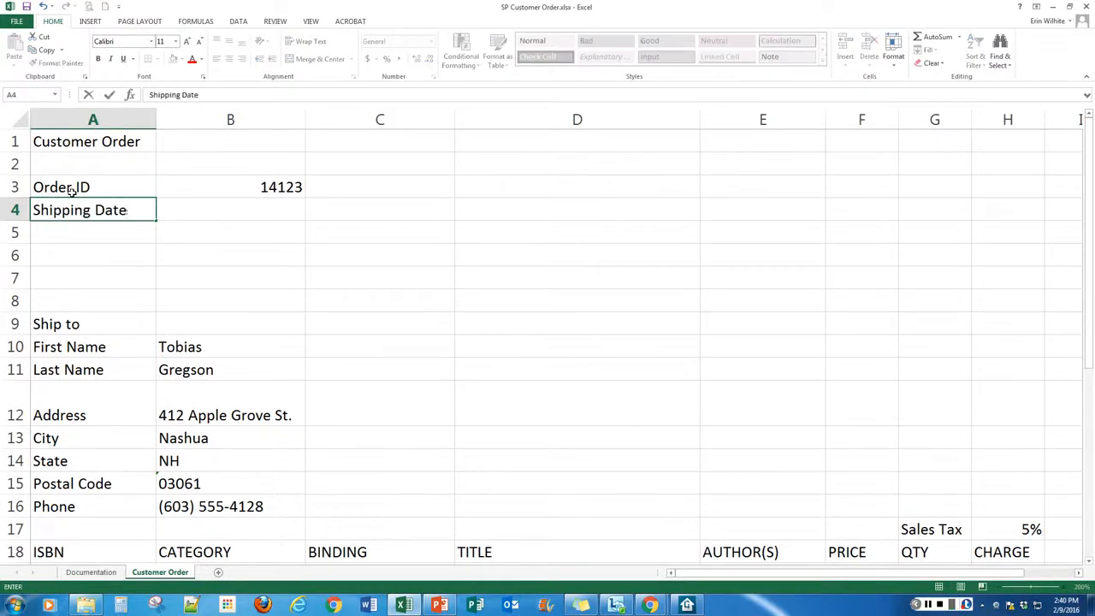
key(Tab)
text(4/3/2016)
key(Return)
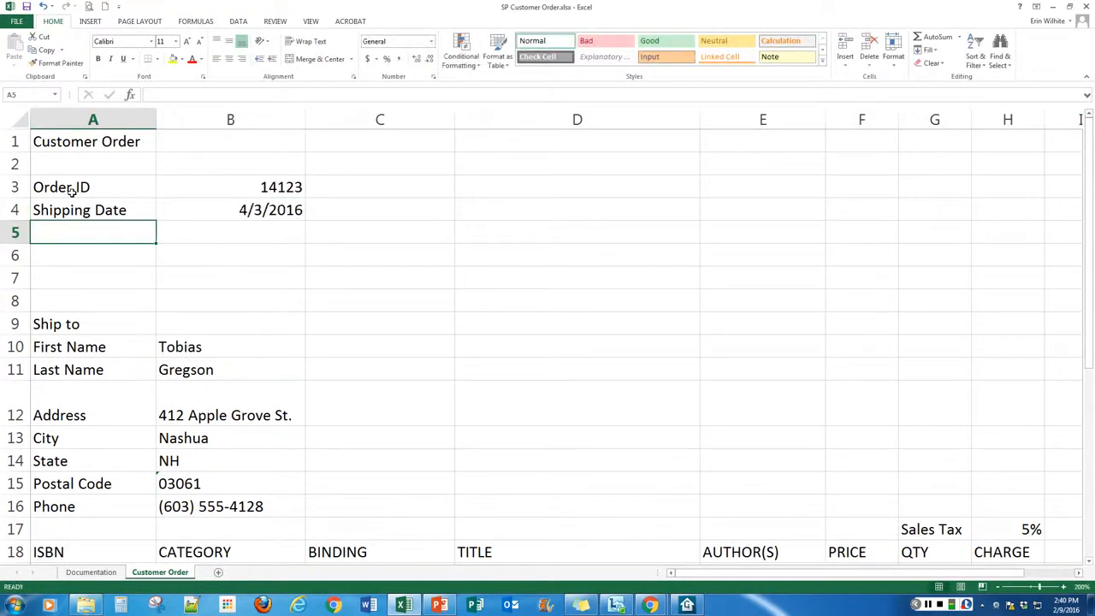
Add a "Delivery" label in A5 with the value "Overnight" in B5.
text(SDelivery)
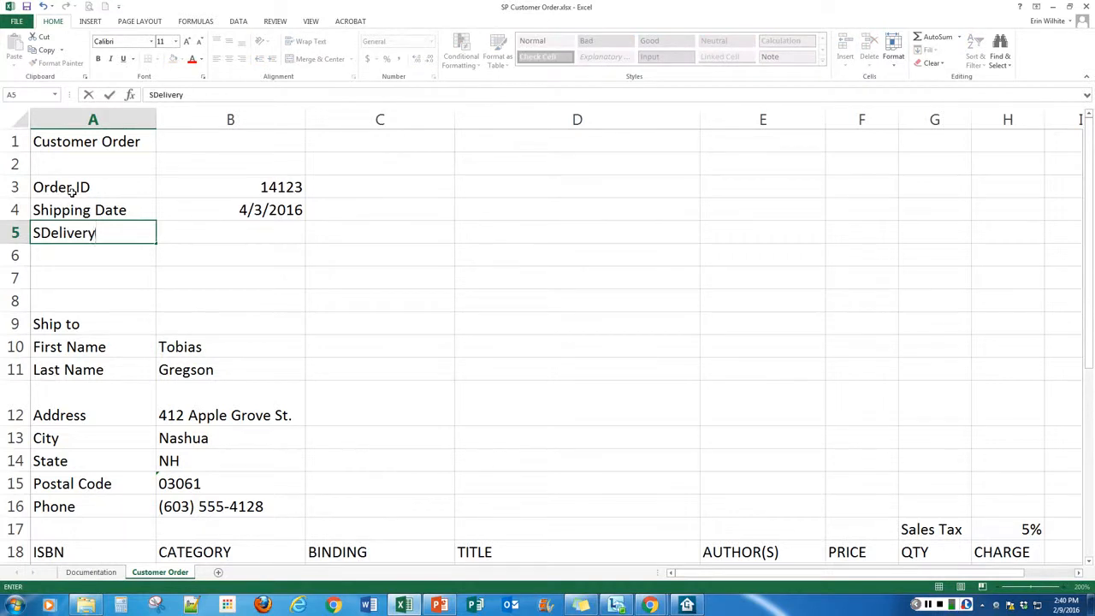
key(Tab)
key(Left)
text(Delivery)
key(Tab)
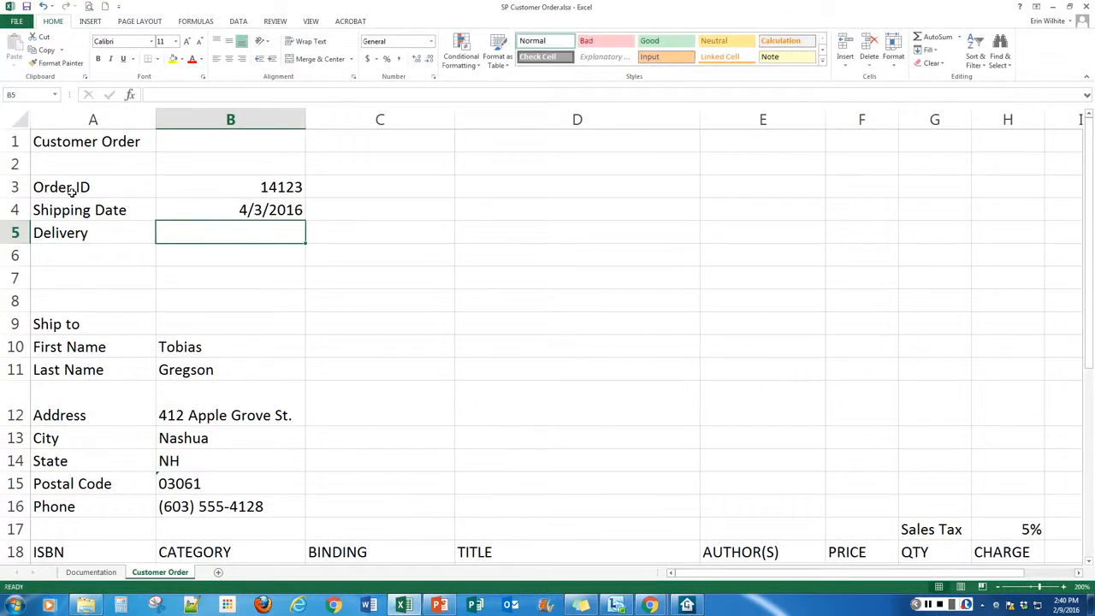
text(Overnight)
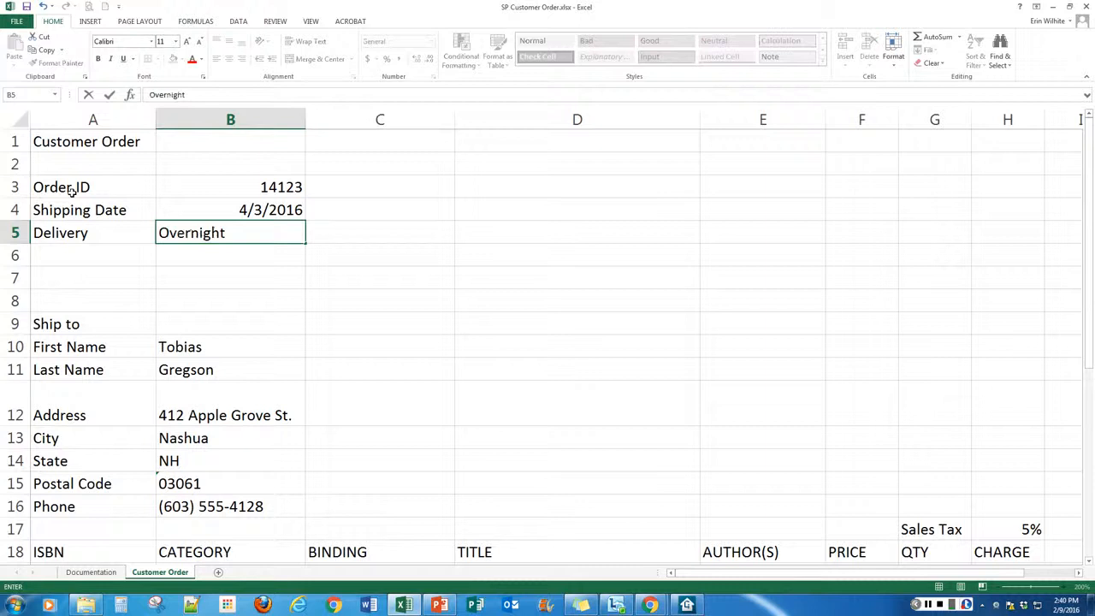
key(Return)
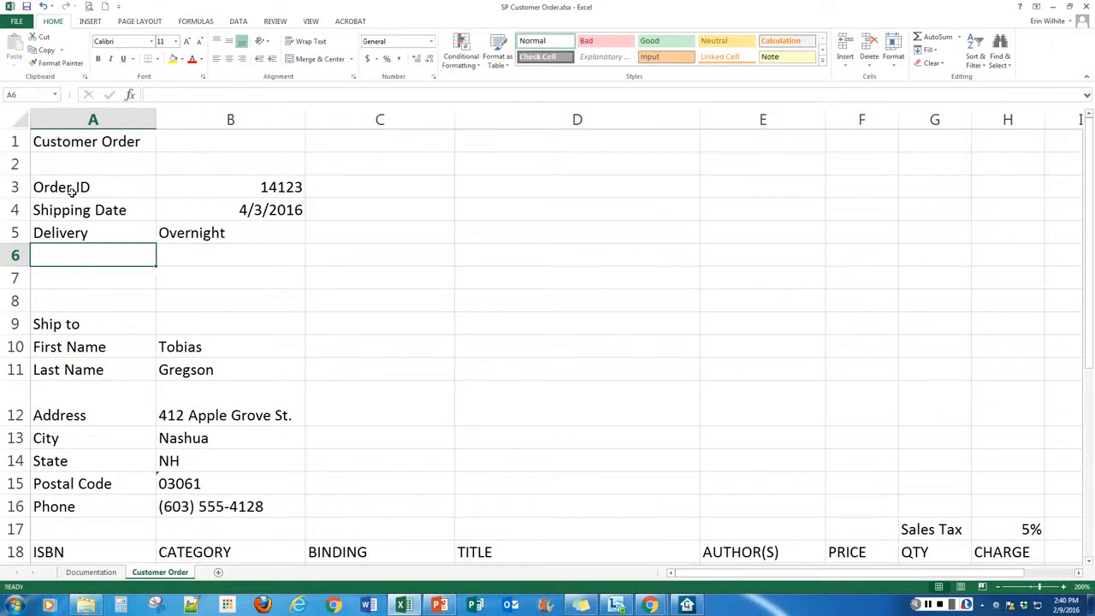
Add an "Items Ordered" label in A6.
text(Items Or)
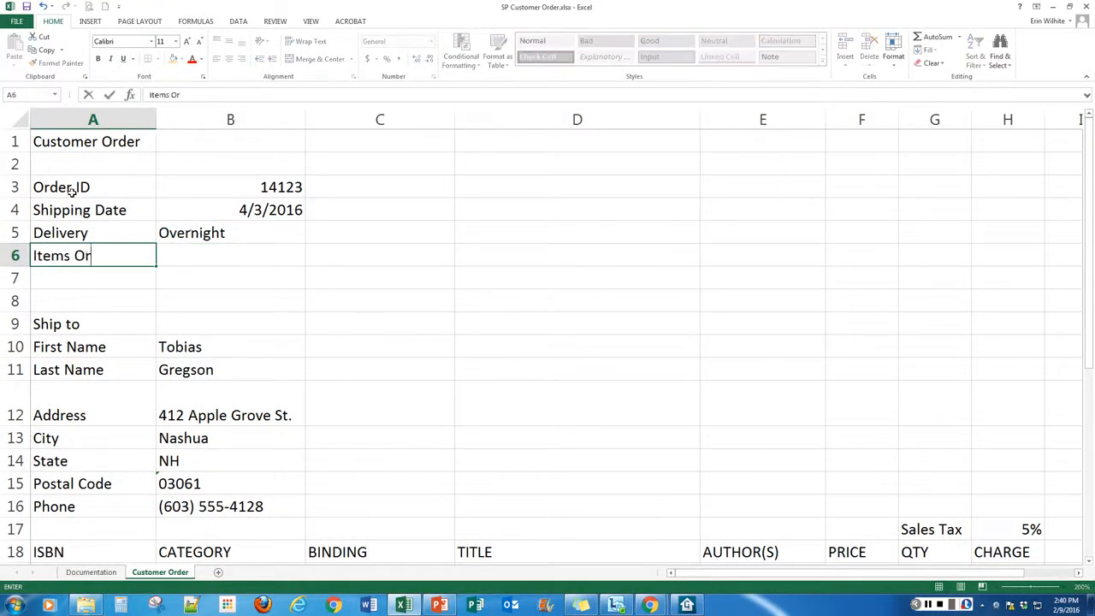
text(dered)
key(Tab)
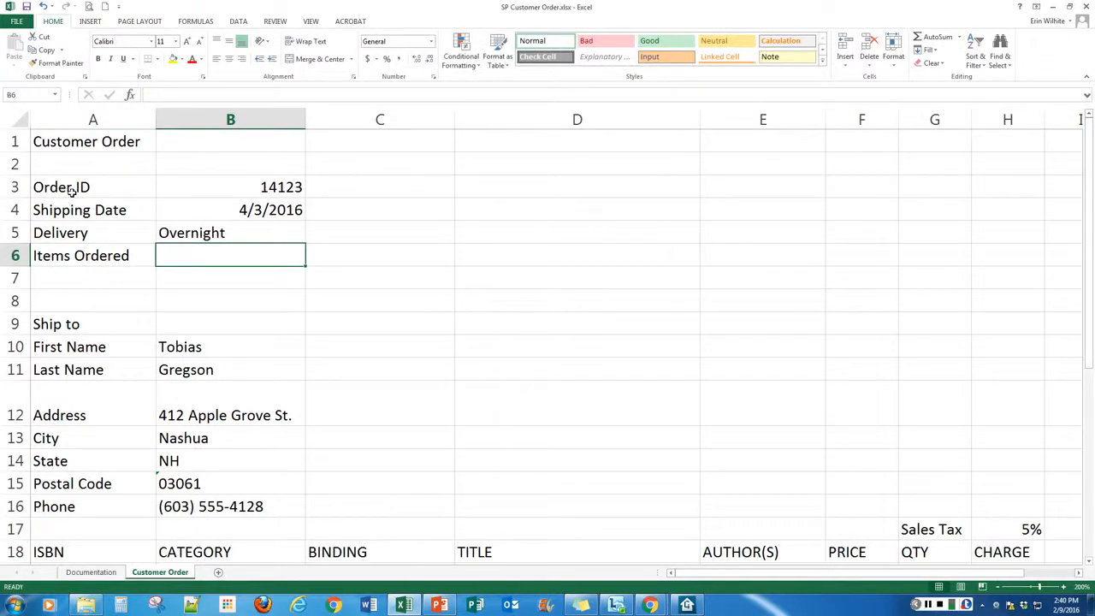
Try to enter a COUNT formula in B6 for the quantities in G19:G23.
text(=COUNT)
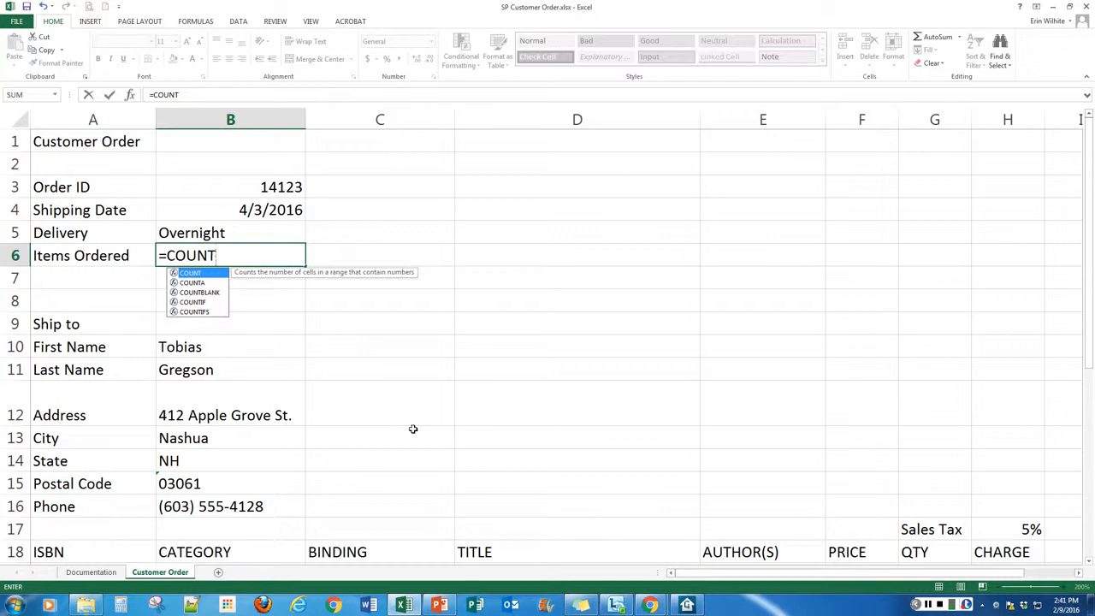
scroll(412, 429, down, 2)
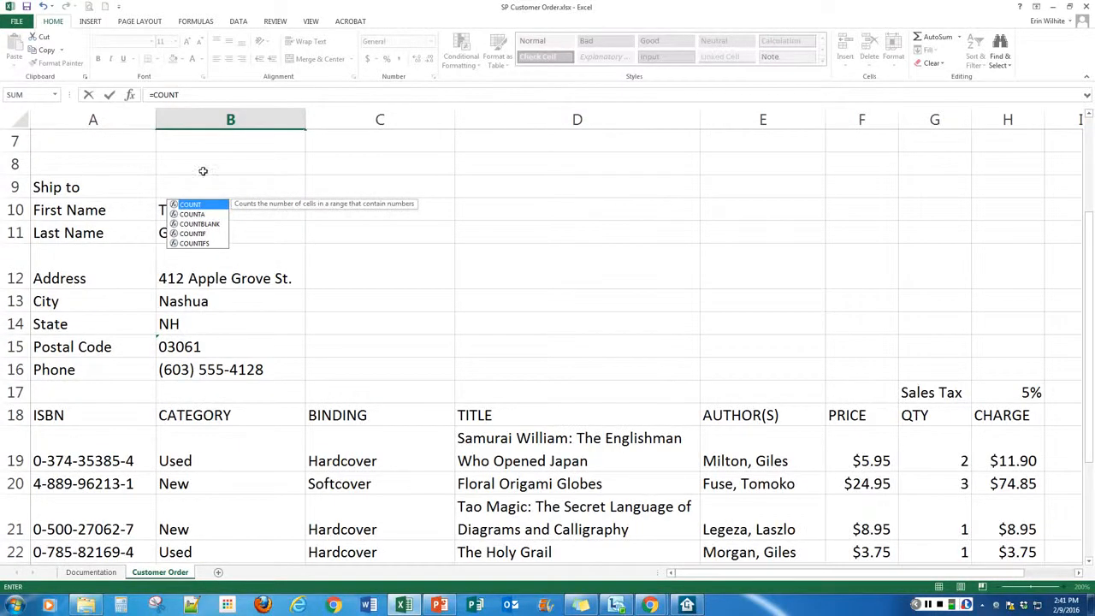
scroll(328, 336, down, 1)
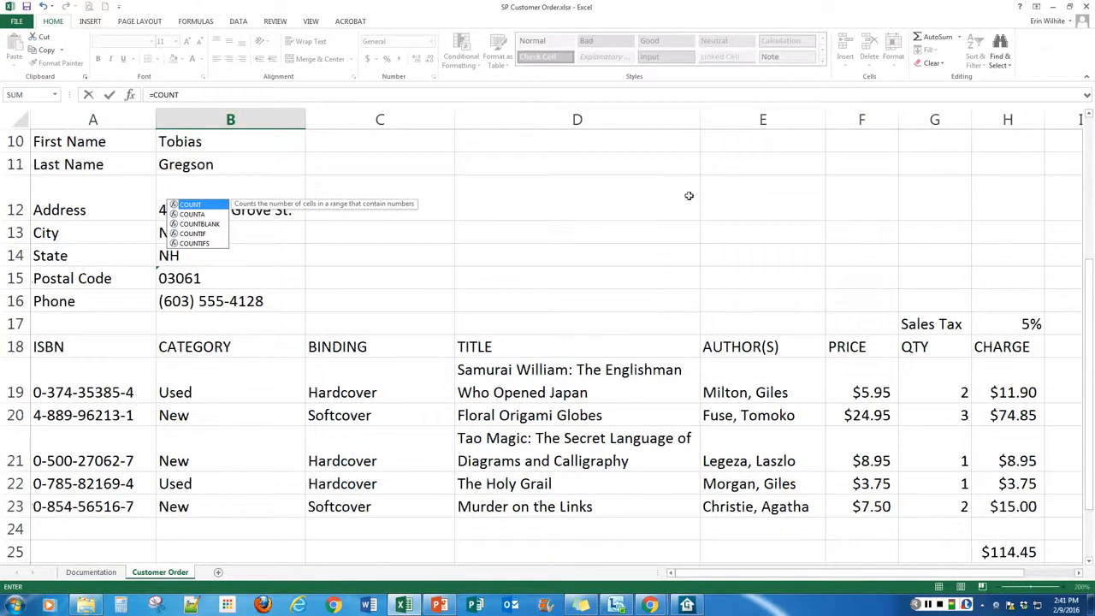
click(935, 383)
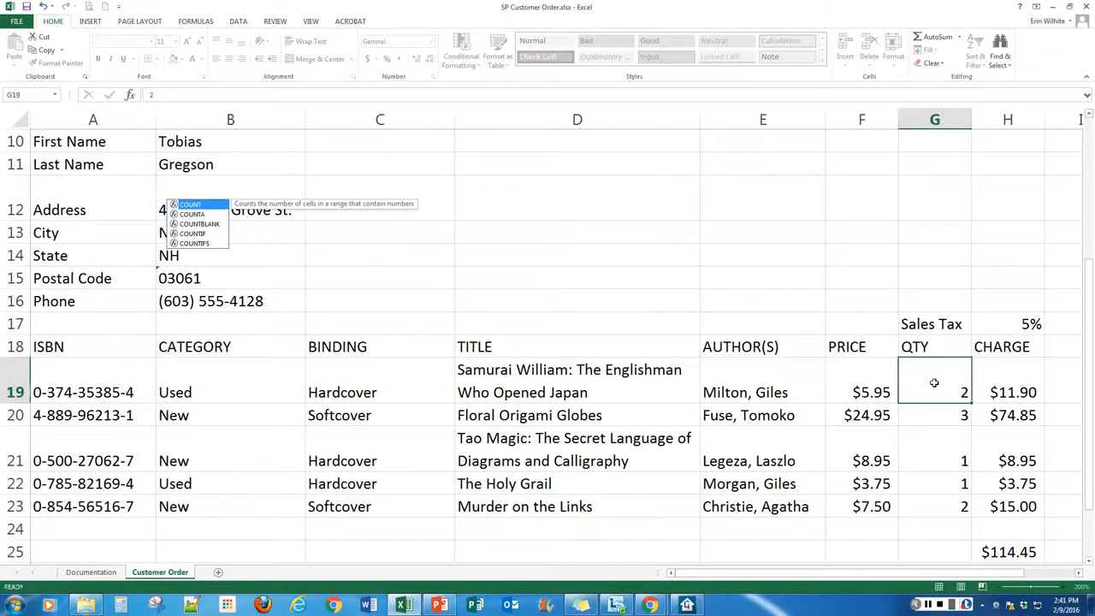
mouse_move(934, 382)
mouse_down()
mouse_move(955, 399)
mouse_move(952, 506)
mouse_up()
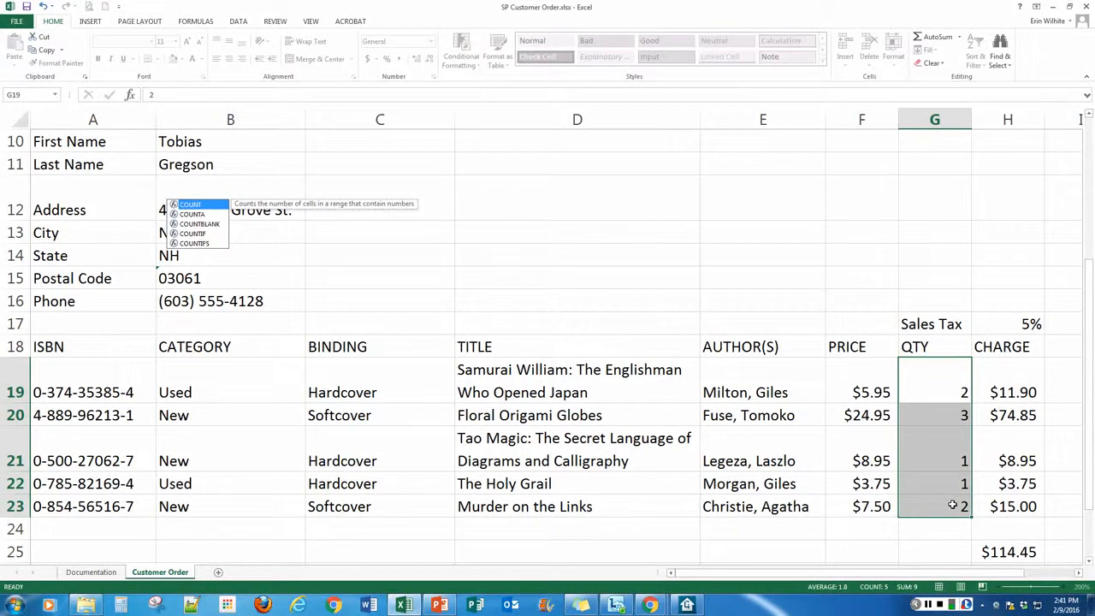
scroll(557, 328, up, 3)
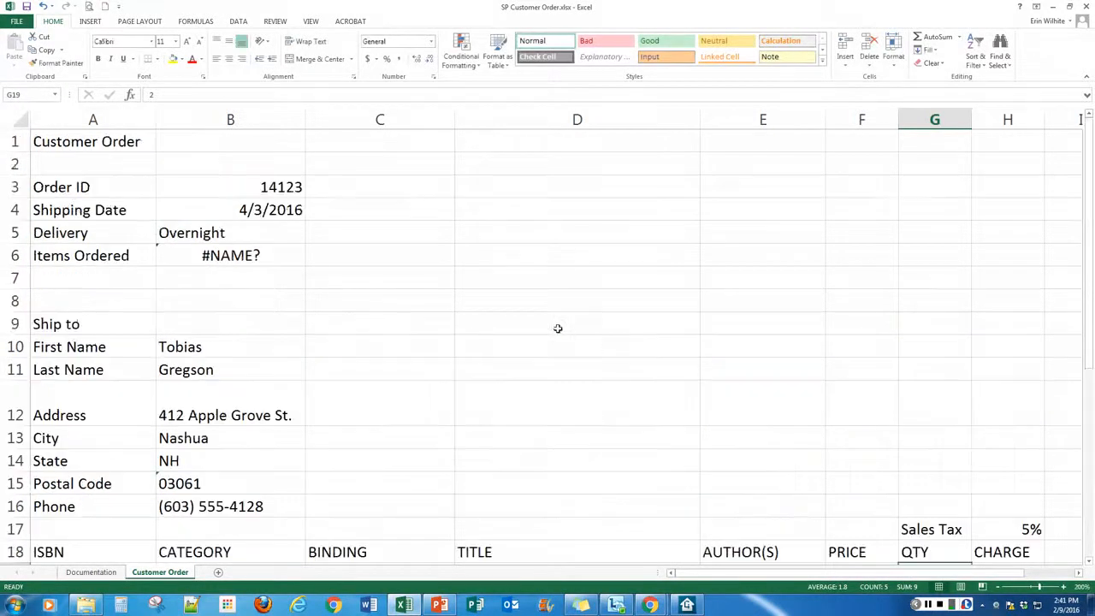
Try to add the range G19:G23 to the incomplete COUNT formula in B6.
click(270, 255)
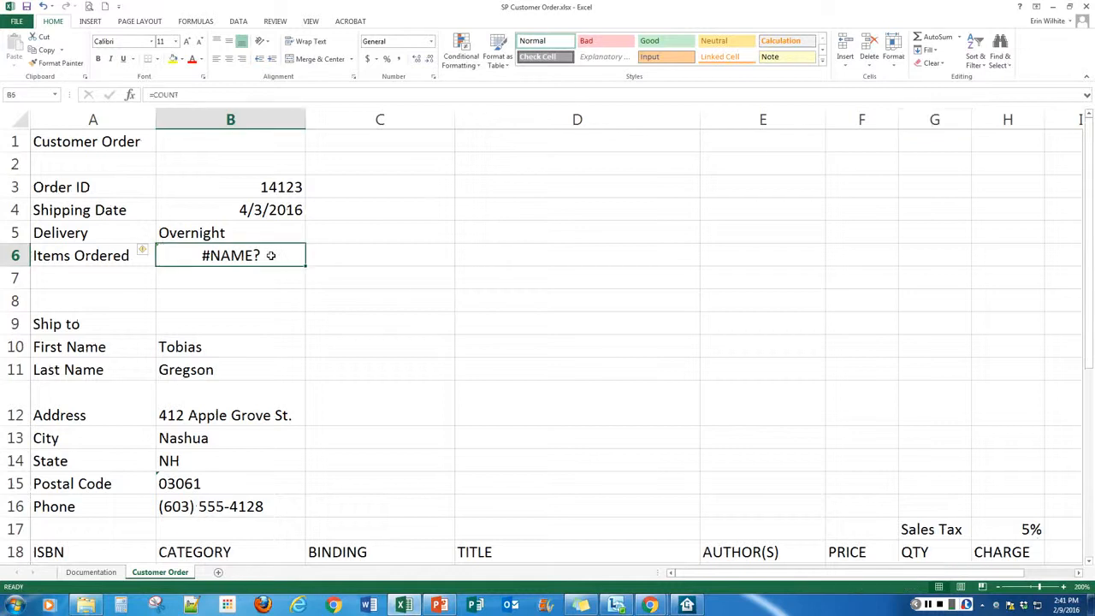
scroll(863, 425, down, 3)
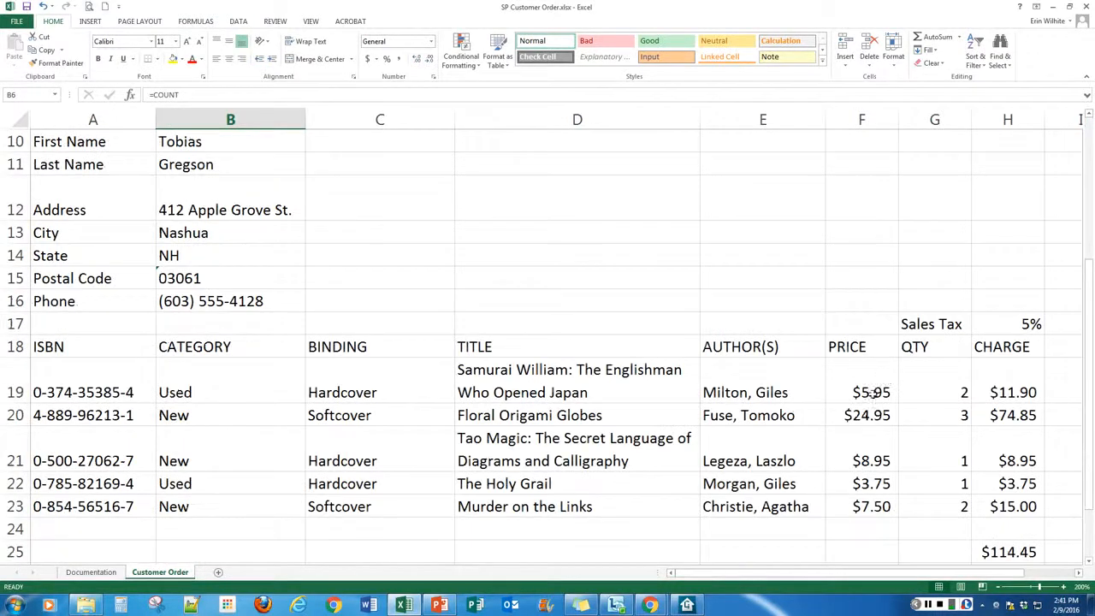
scroll(443, 218, up, 2)
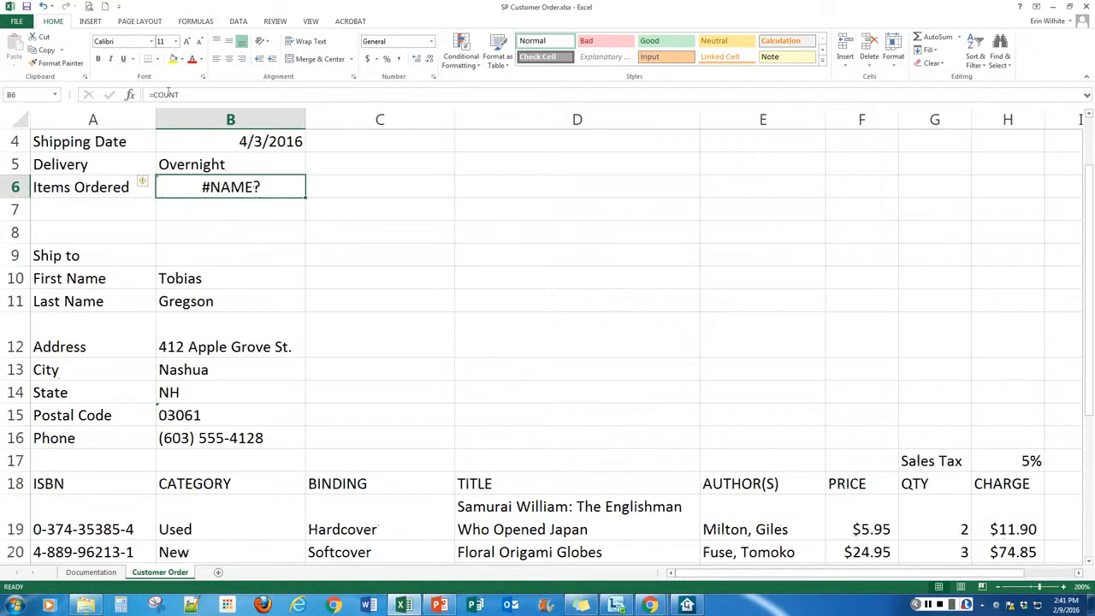
click(168, 94)
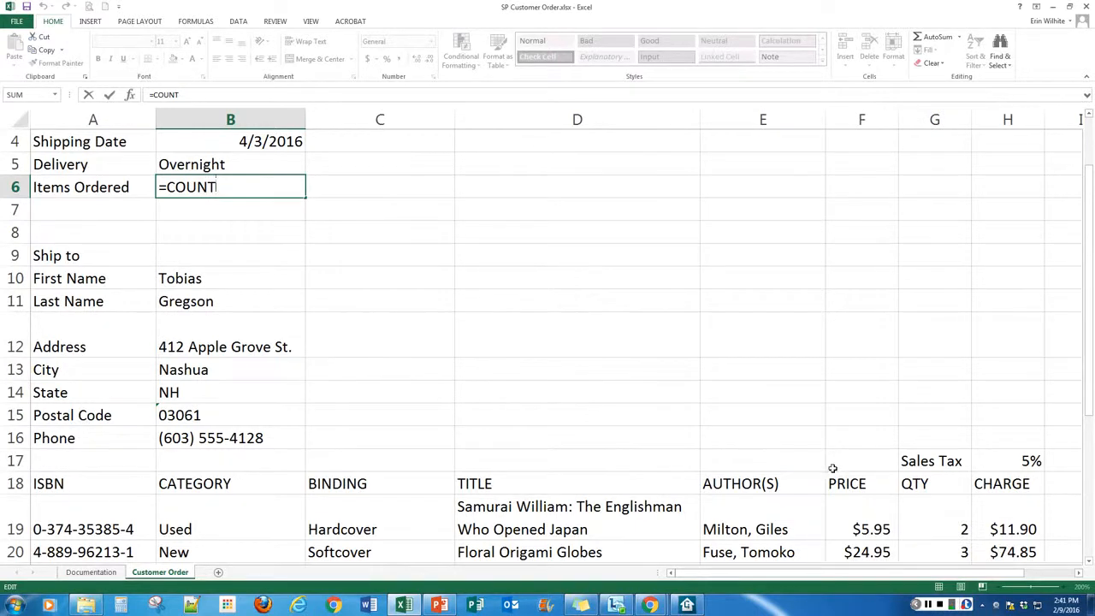
scroll(948, 494, down, 1)
scroll(950, 479, down, 1)
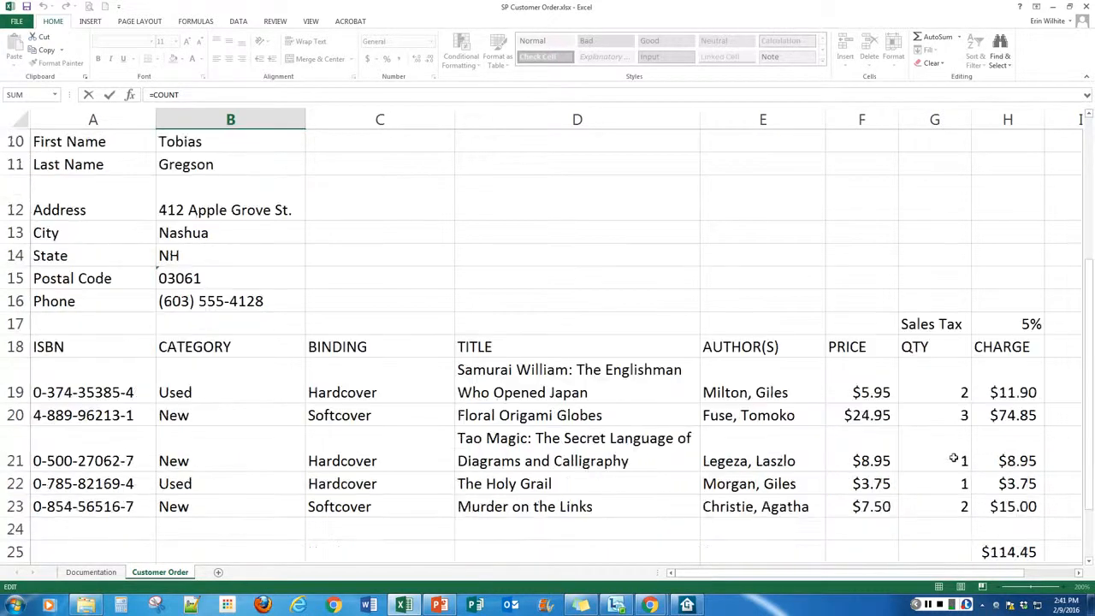
drag(942, 381, 944, 506)
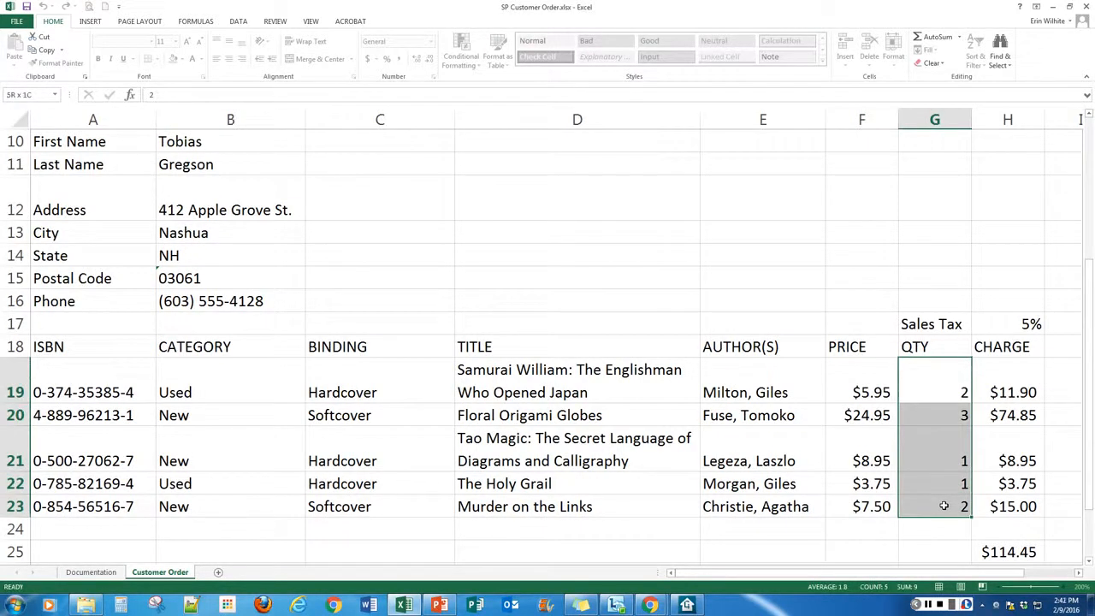
drag(944, 506, 944, 506)
scroll(268, 279, up, 3)
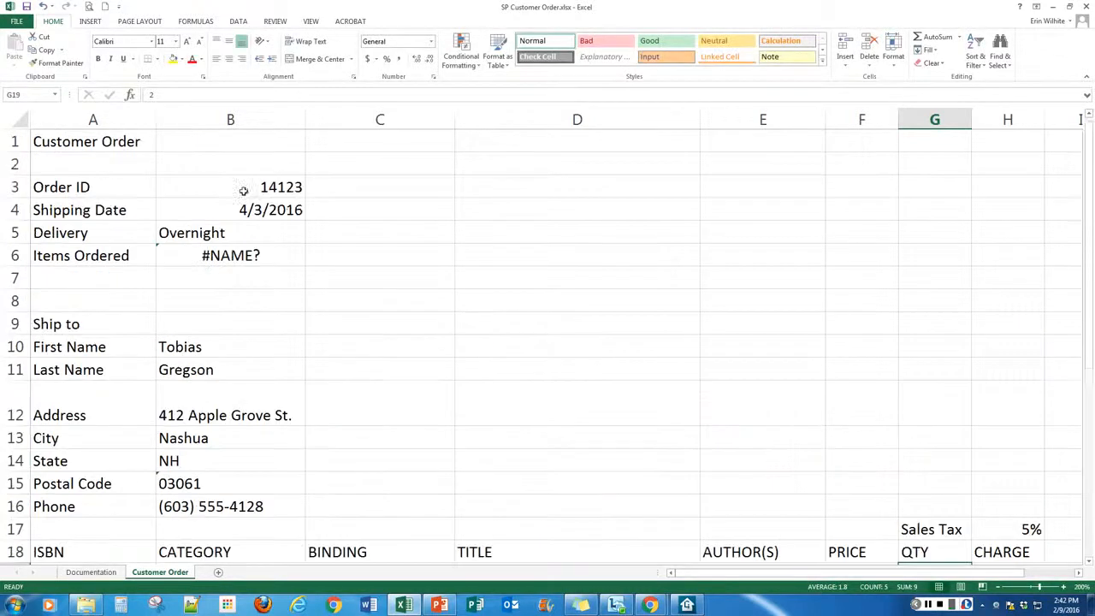
Correct the Items Ordered formula in B6 to =COUNT(G19:G23).
click(275, 254)
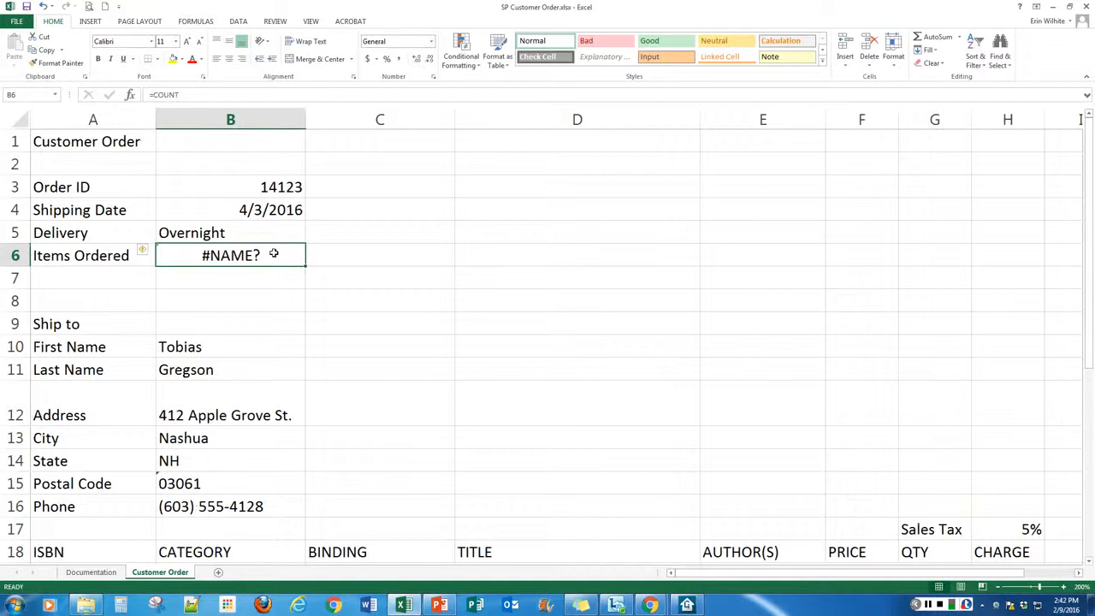
key(F2)
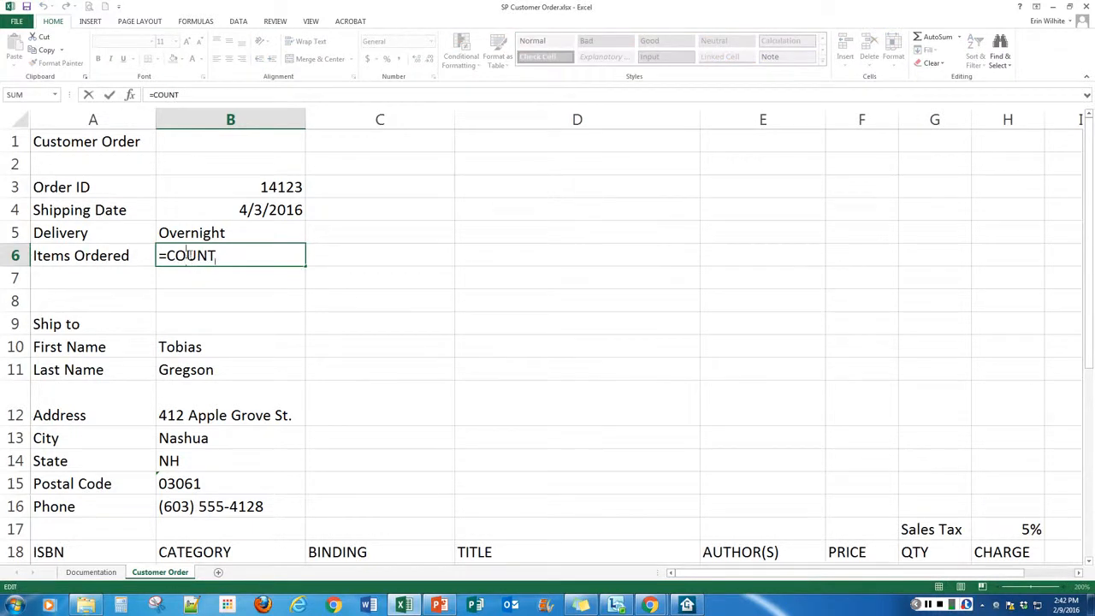
drag(209, 256, 216, 255)
key(BackSpace)
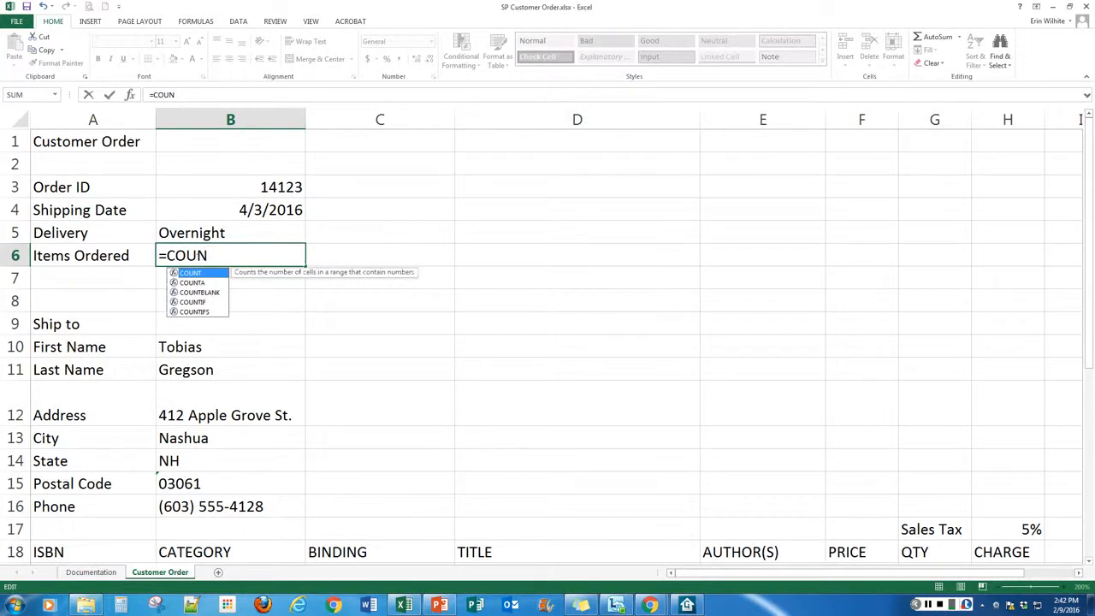
double_click(190, 273)
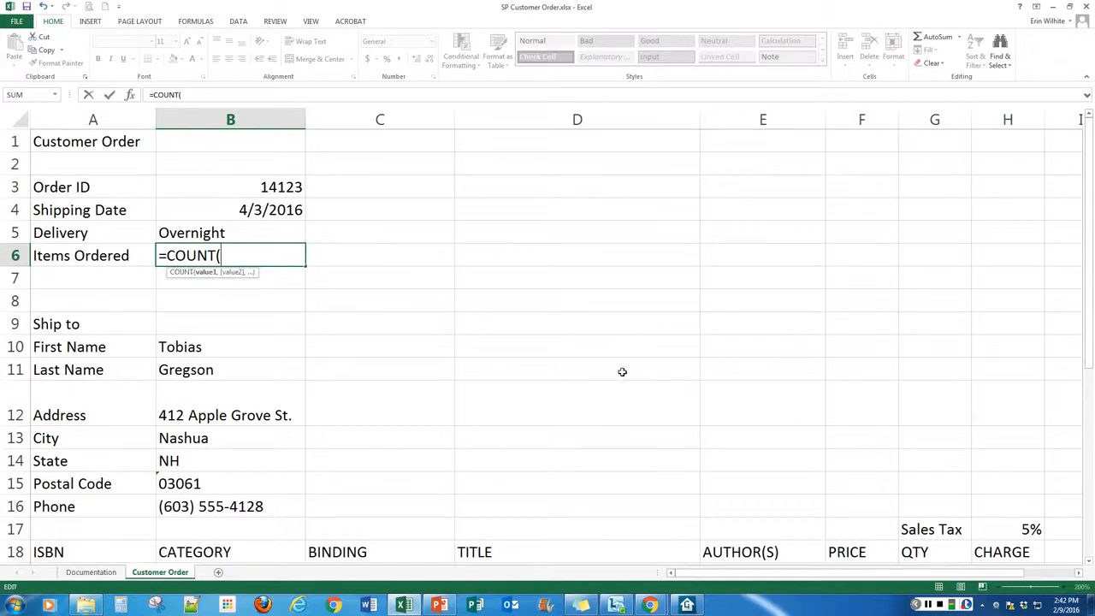
scroll(1020, 419, down, 2)
scroll(937, 321, down, 2)
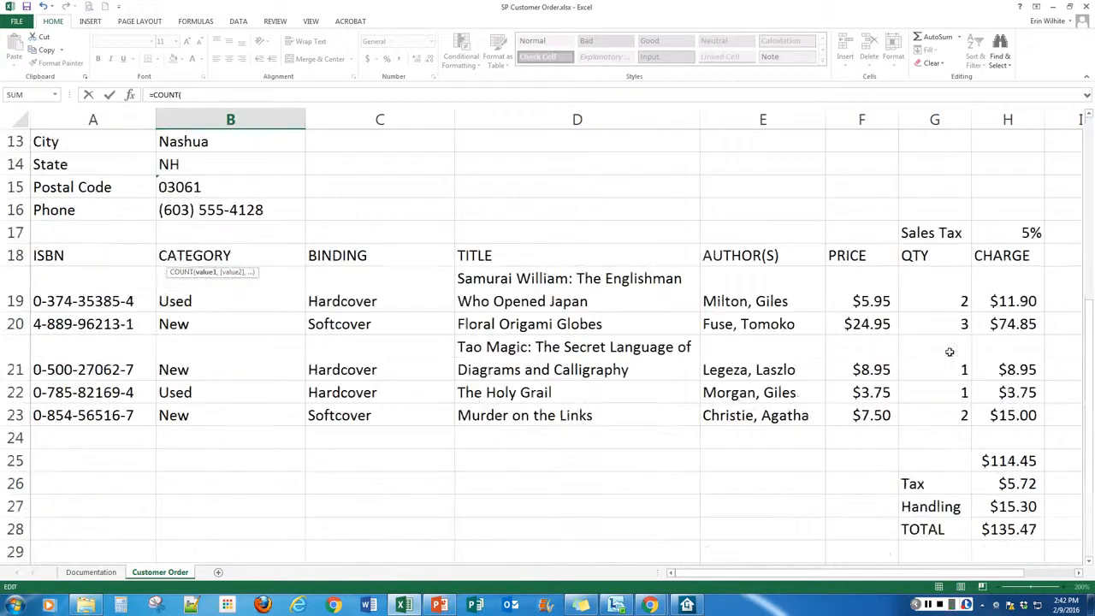
drag(934, 299, 936, 425)
scroll(479, 347, up, 4)
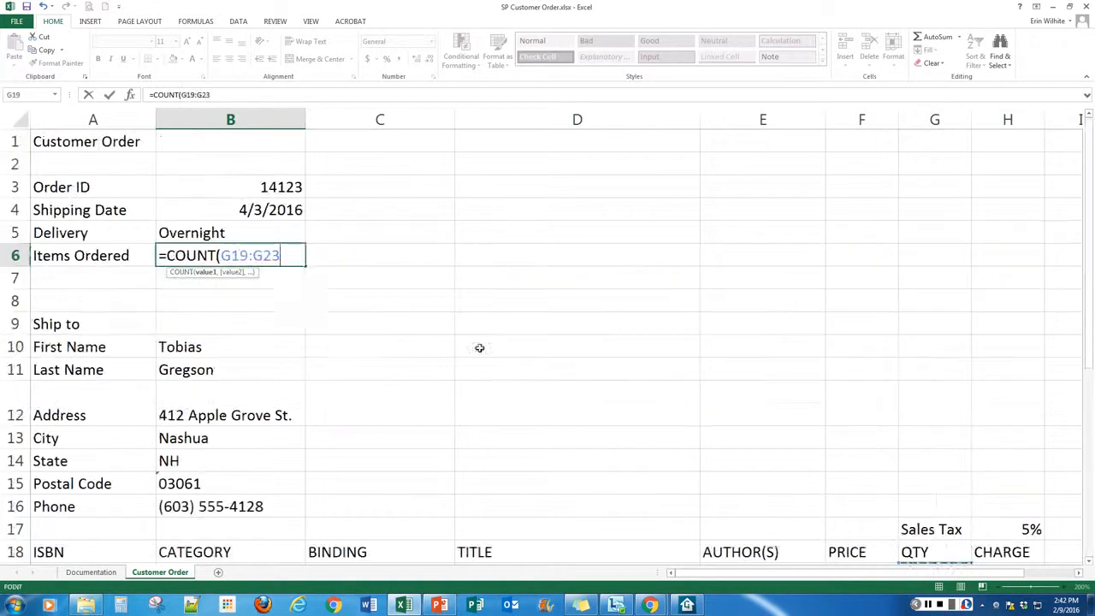
click(282, 255)
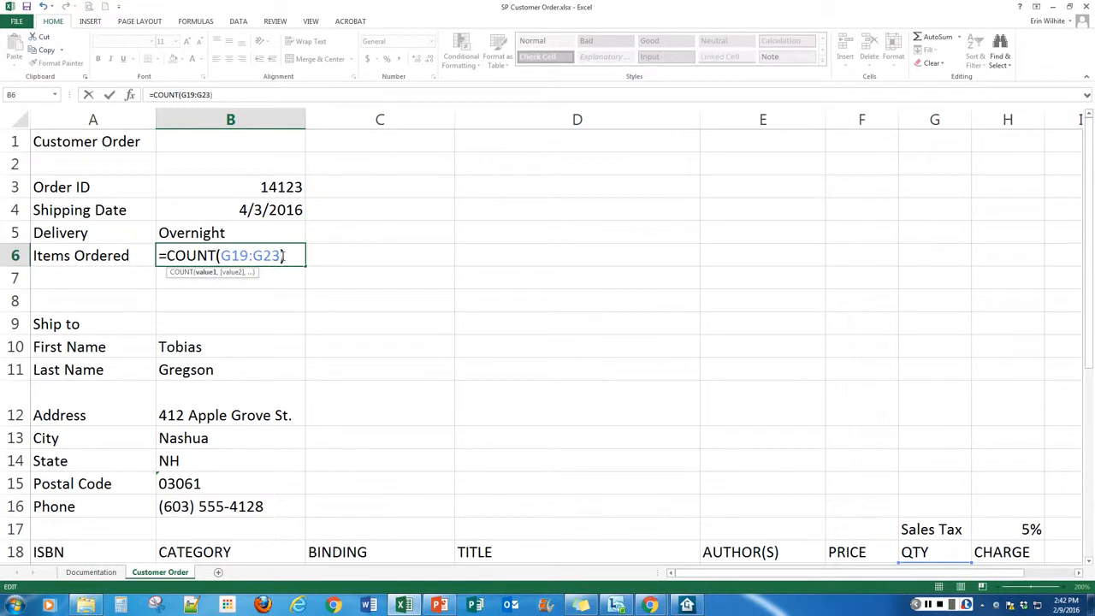
text())
key(Return)
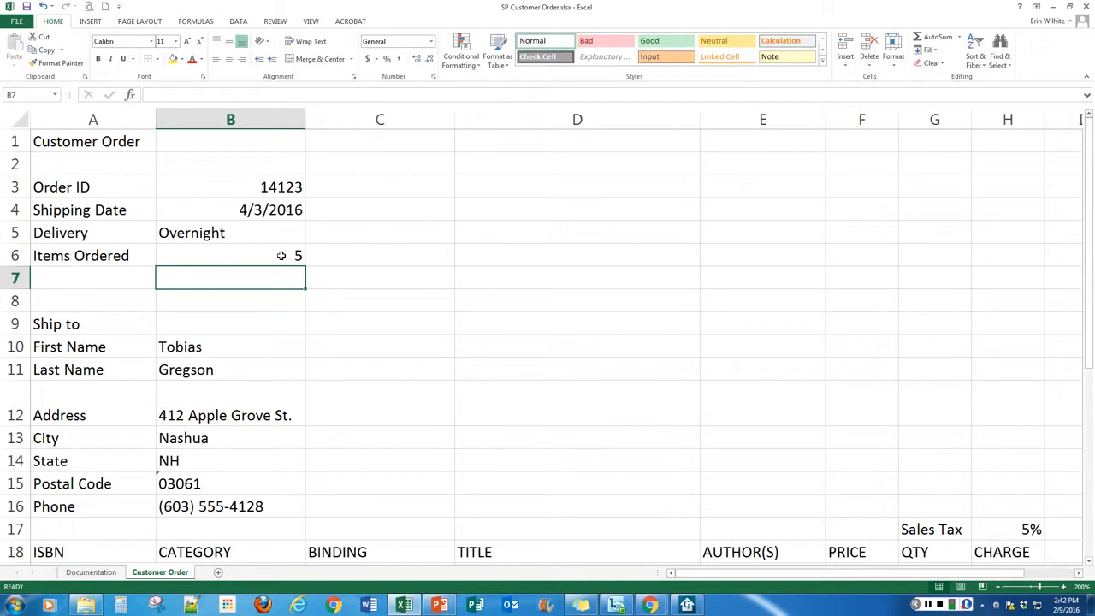
Add a "Total Charge" label in A7 and link B7 to the order total with =H28.
click(74, 282)
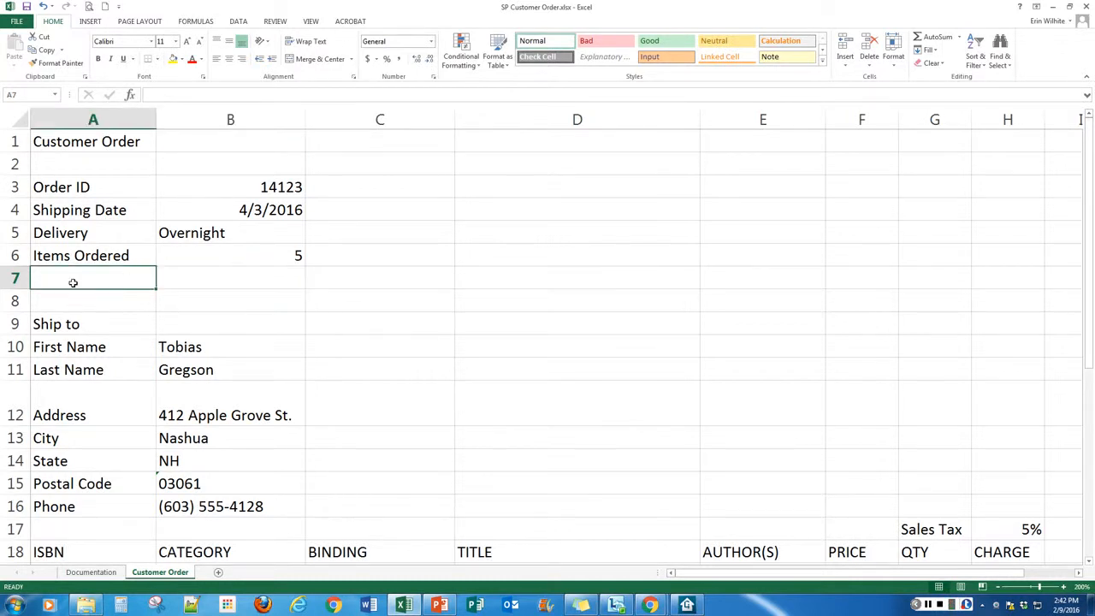
text(Total Charge)
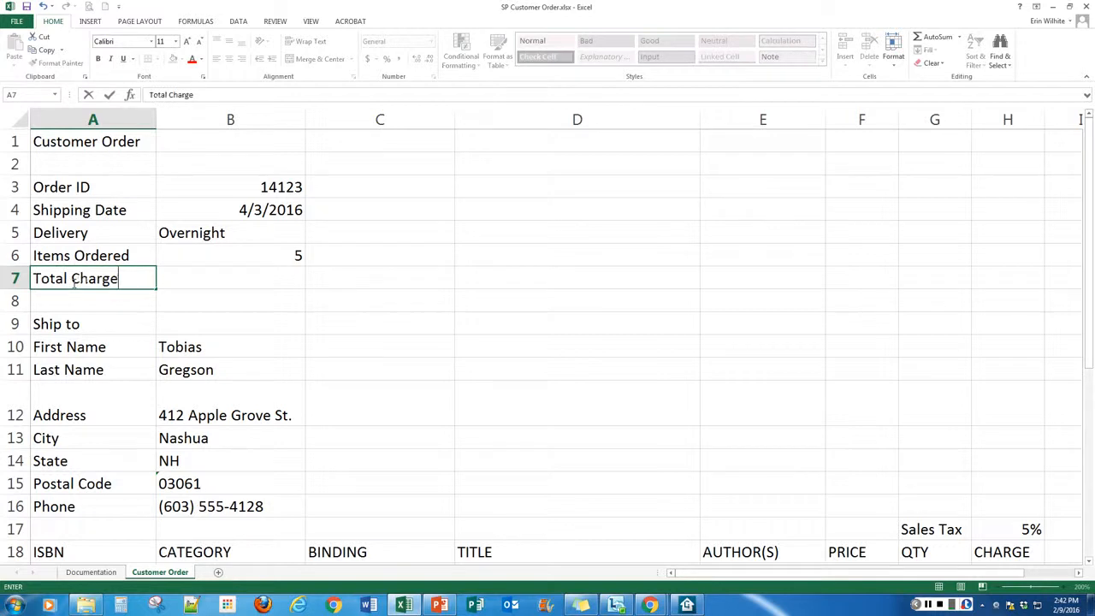
key(Tab)
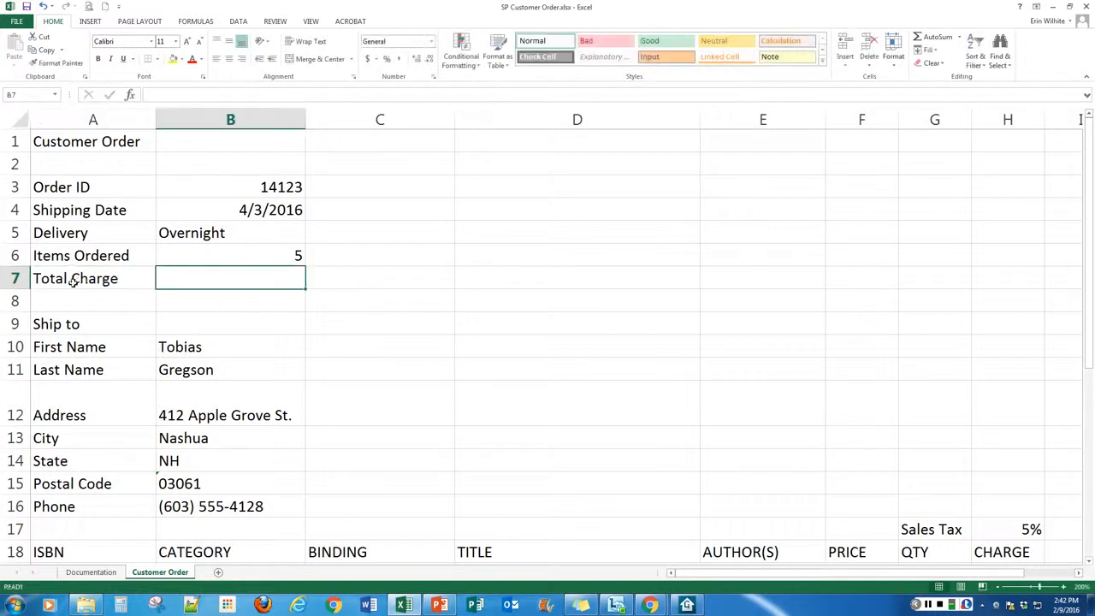
text(=)
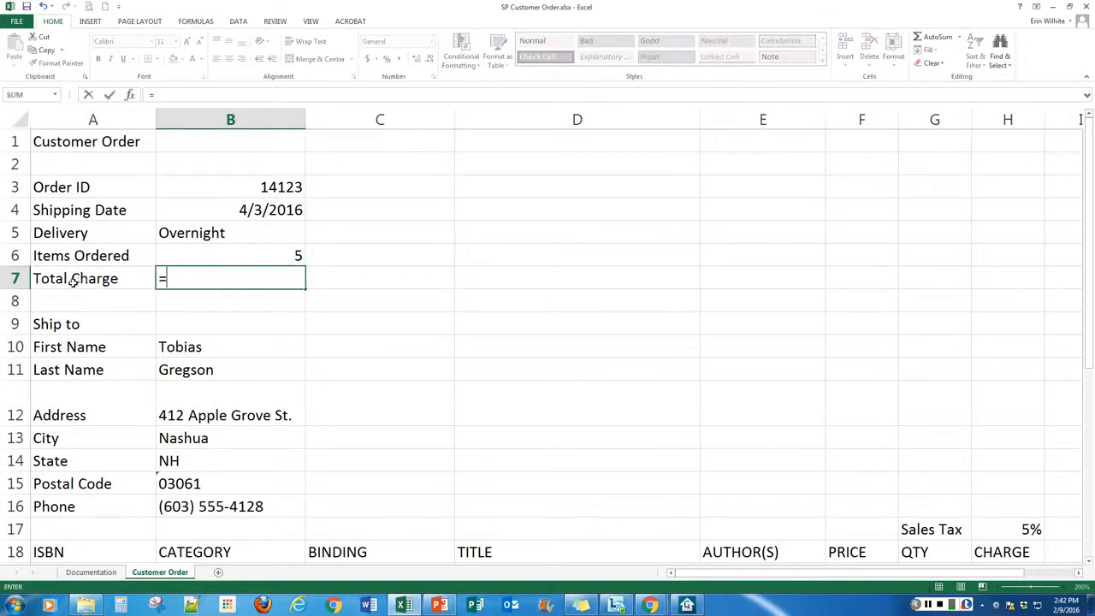
scroll(335, 420, down, 2)
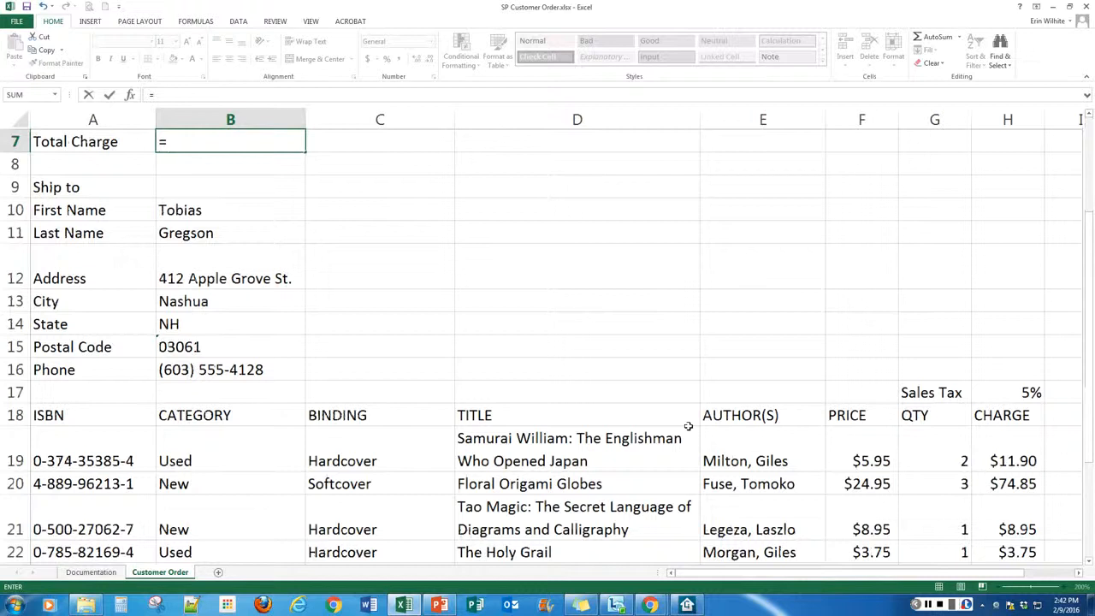
scroll(892, 517, down, 2)
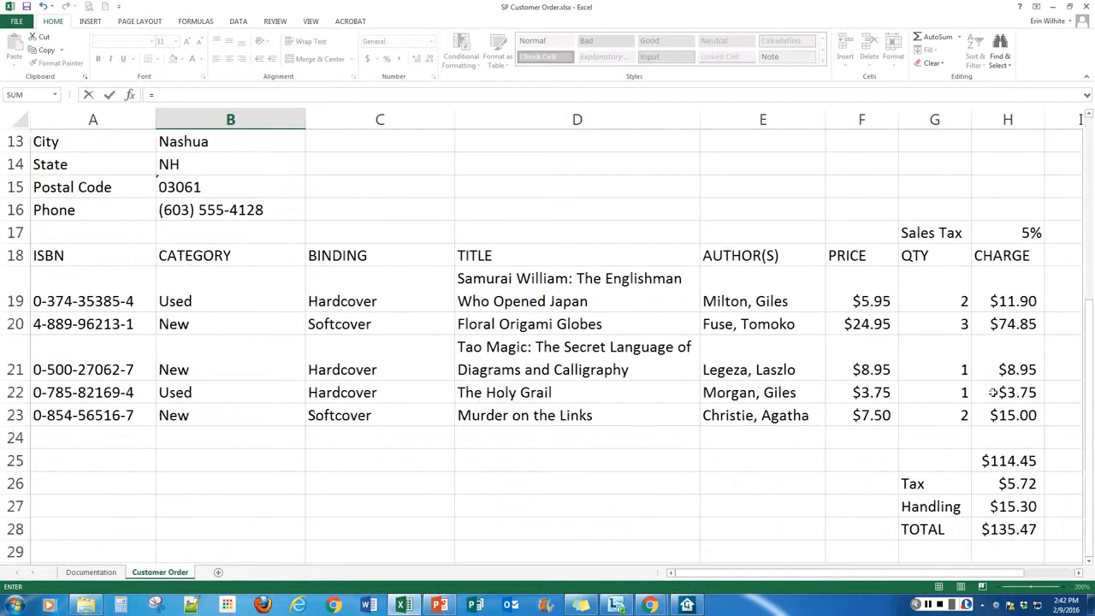
click(1000, 530)
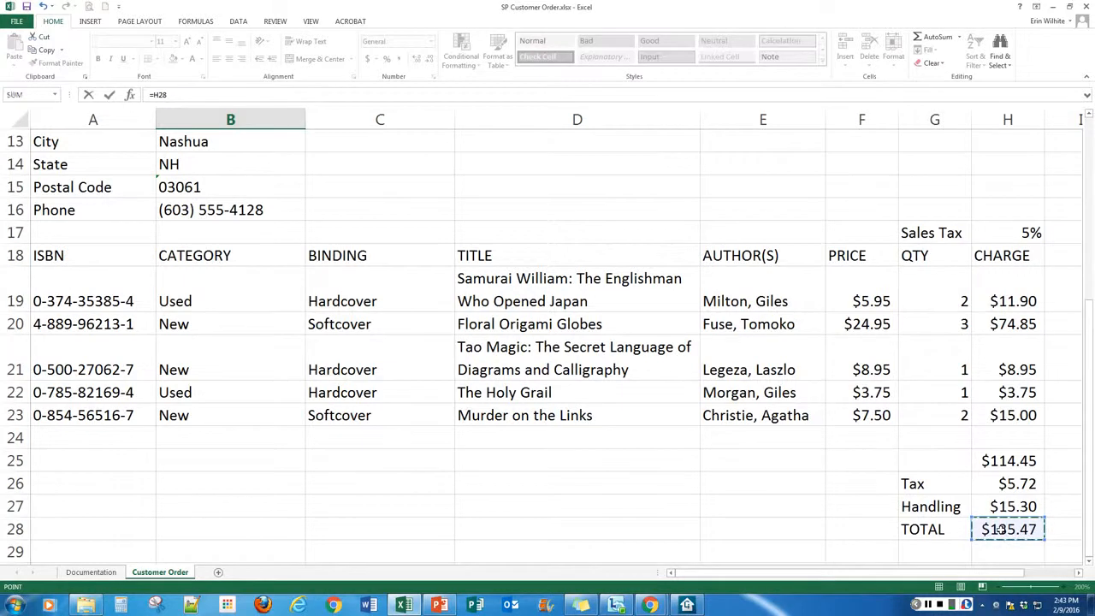
key(Return)
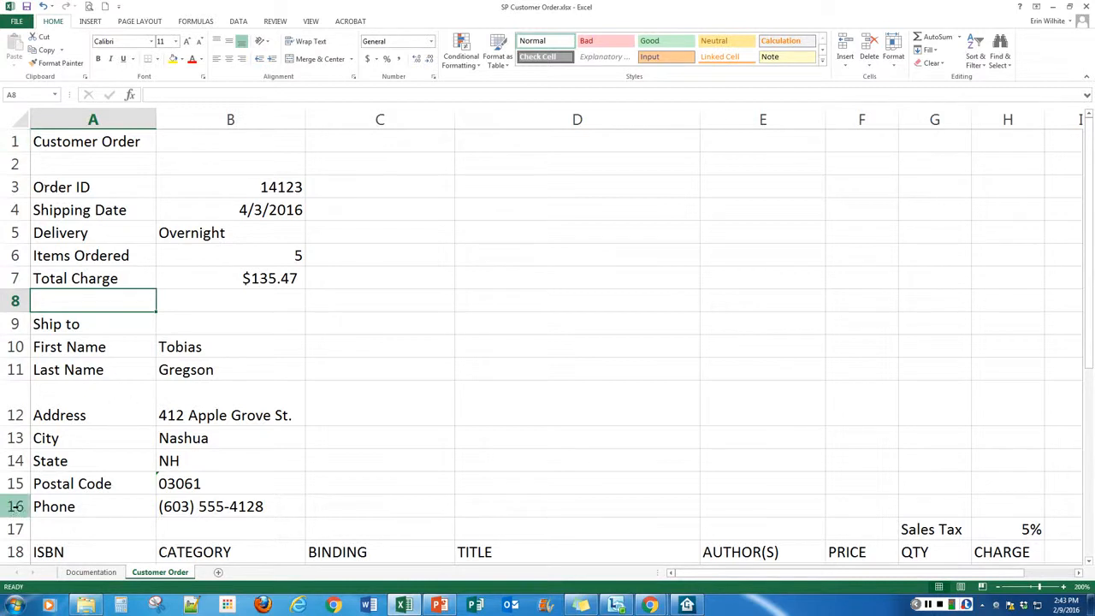
Insert a blank row at row 21, above the Tao Magic book in the order list.
scroll(10, 530, down, 3)
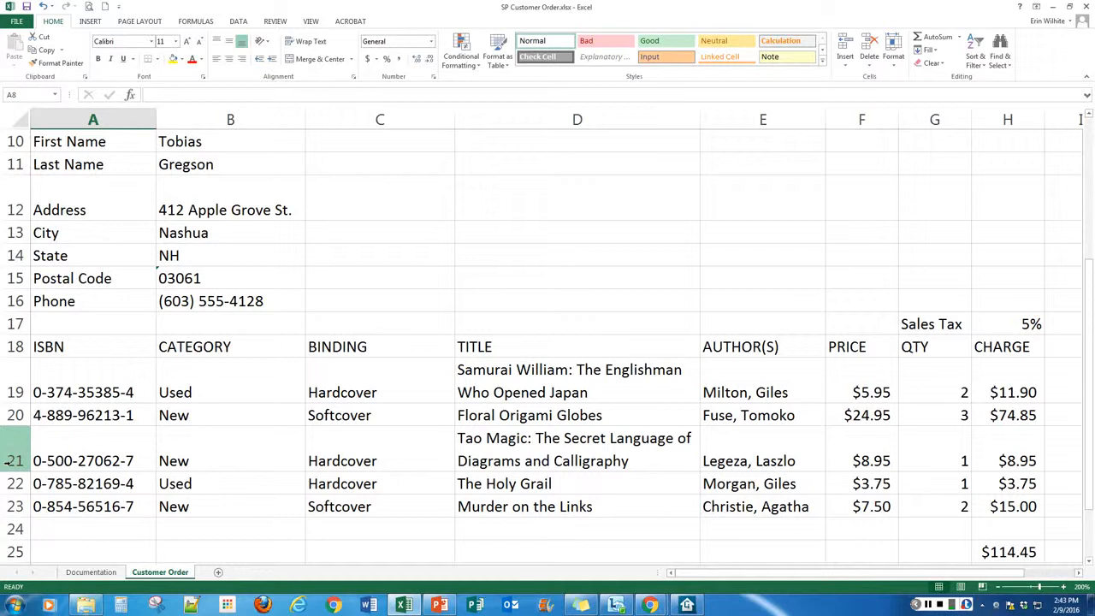
click(8, 461)
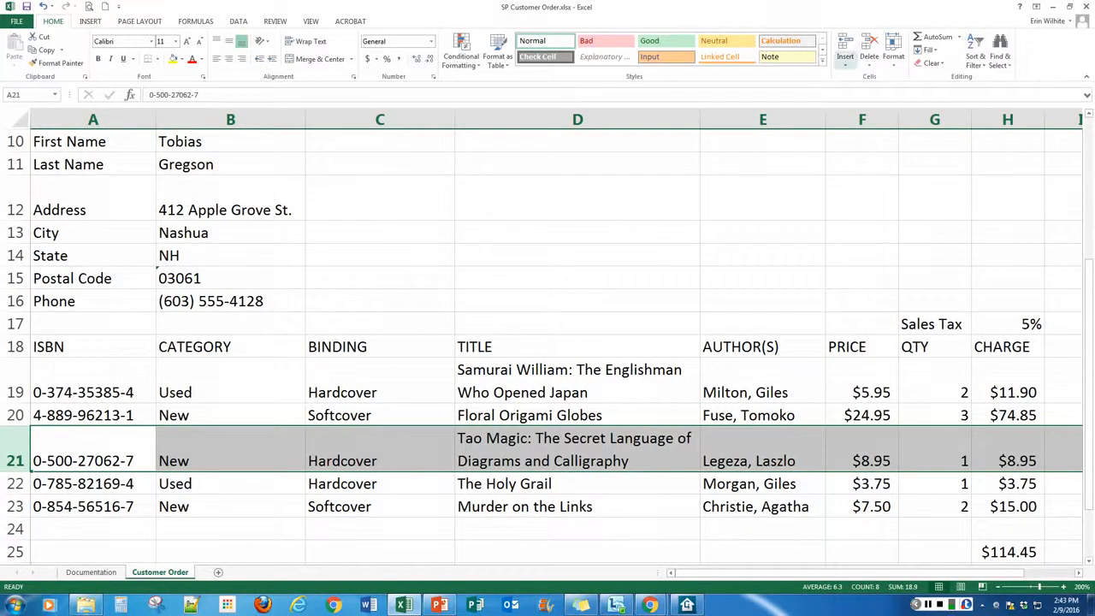
click(844, 48)
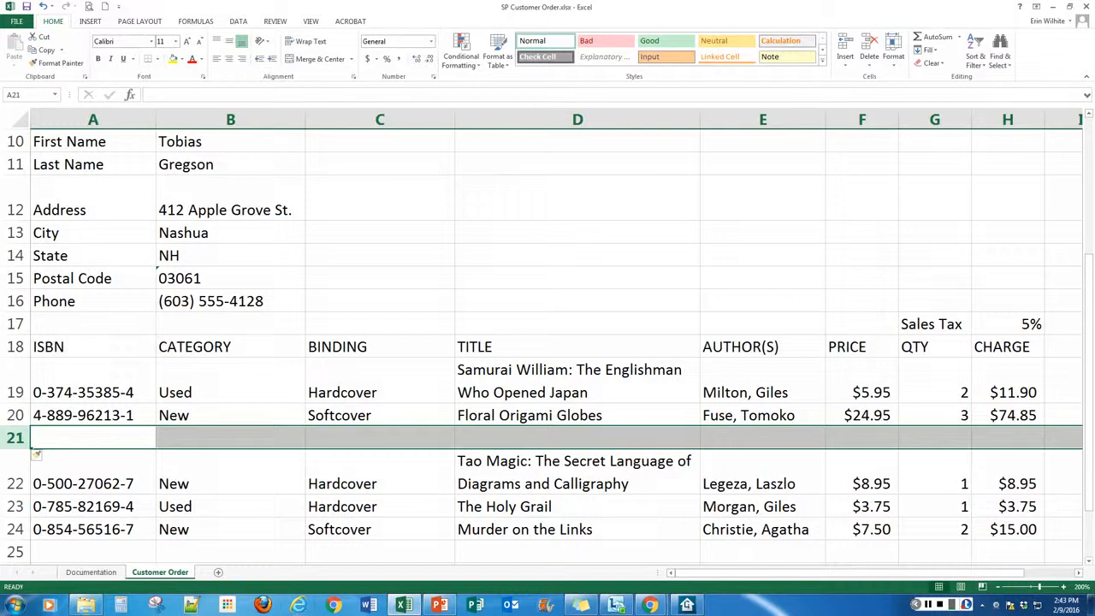
click(59, 436)
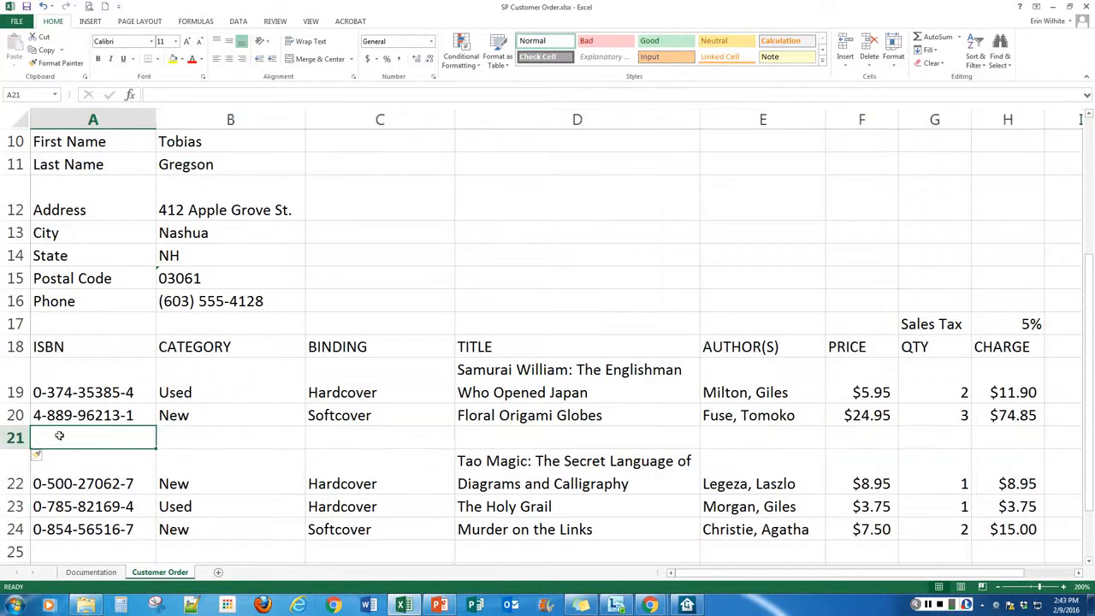
text(0-151)
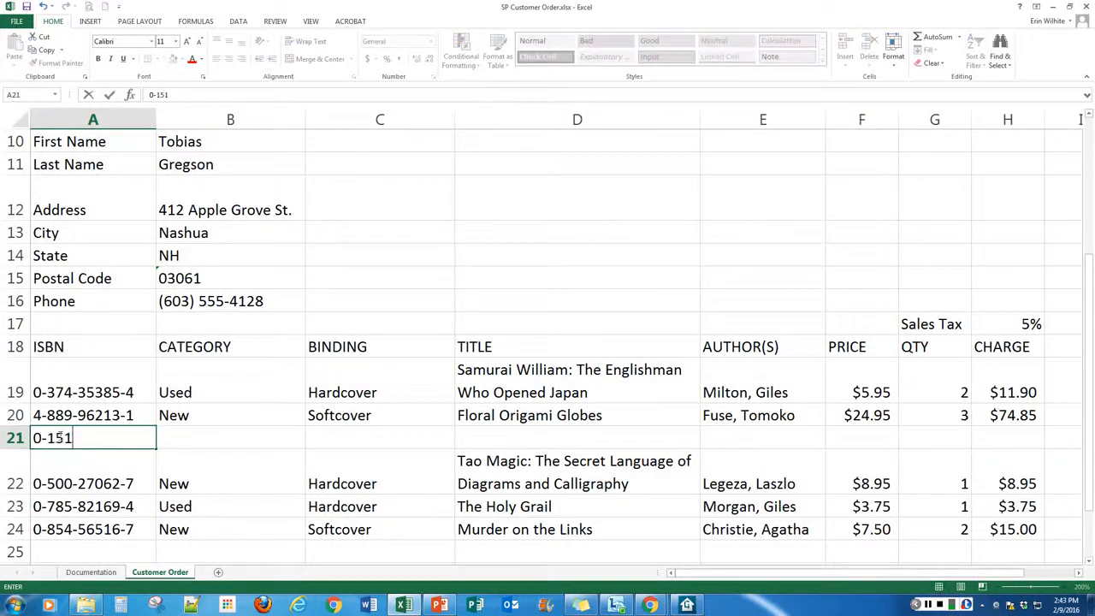
text(-01089-7)
key(Tab)
text(Used)
key(Tab)
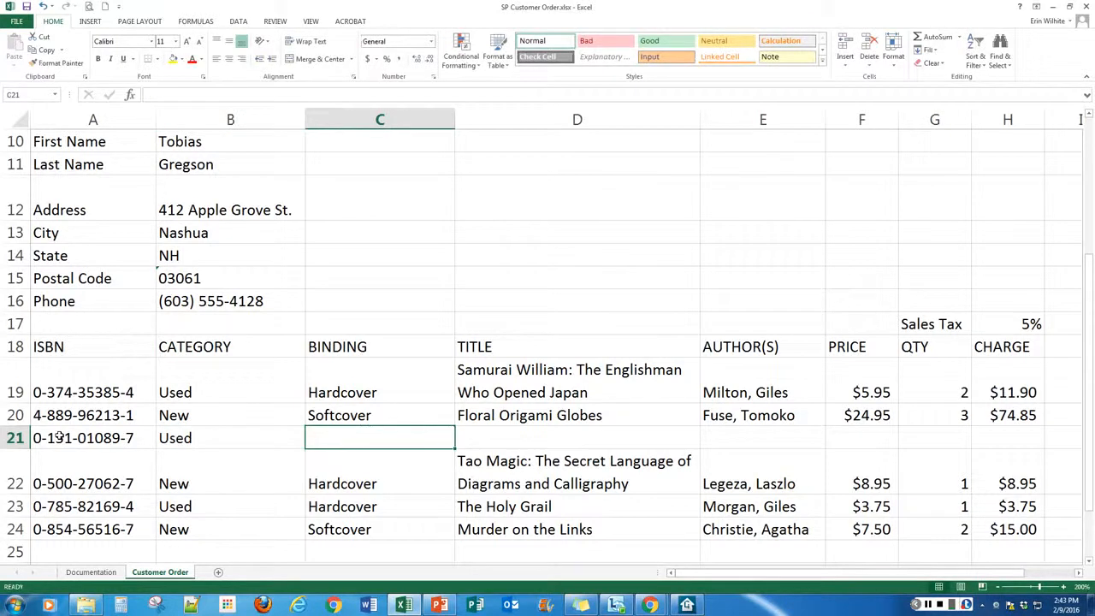
text(Hardcover)
key(Tab)
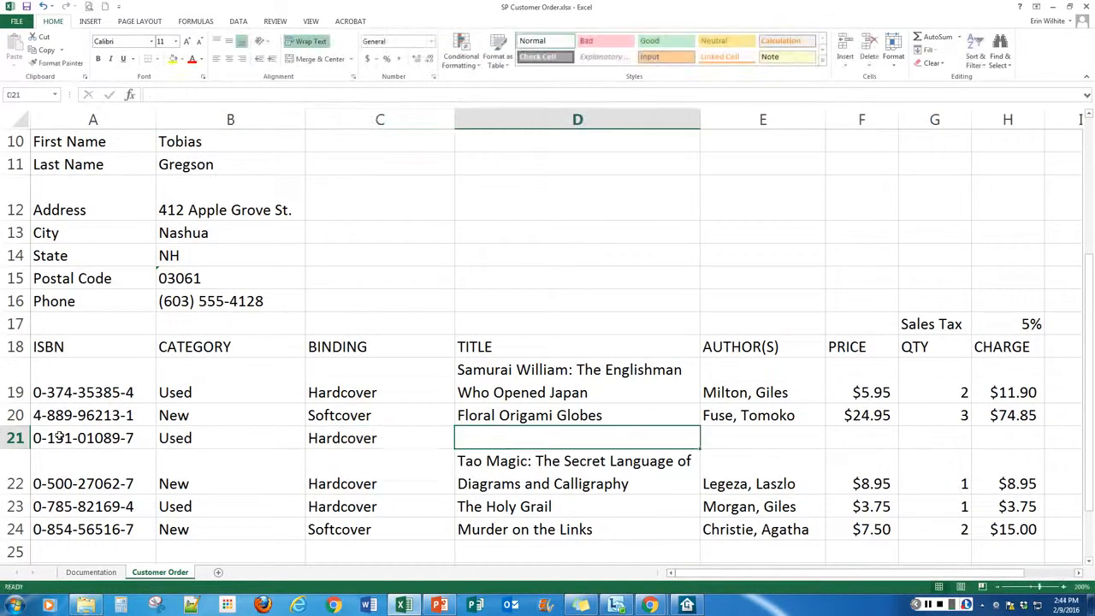
Enter the title "Pops: A Life of Louis Armstrong" in D21.
text(Po)
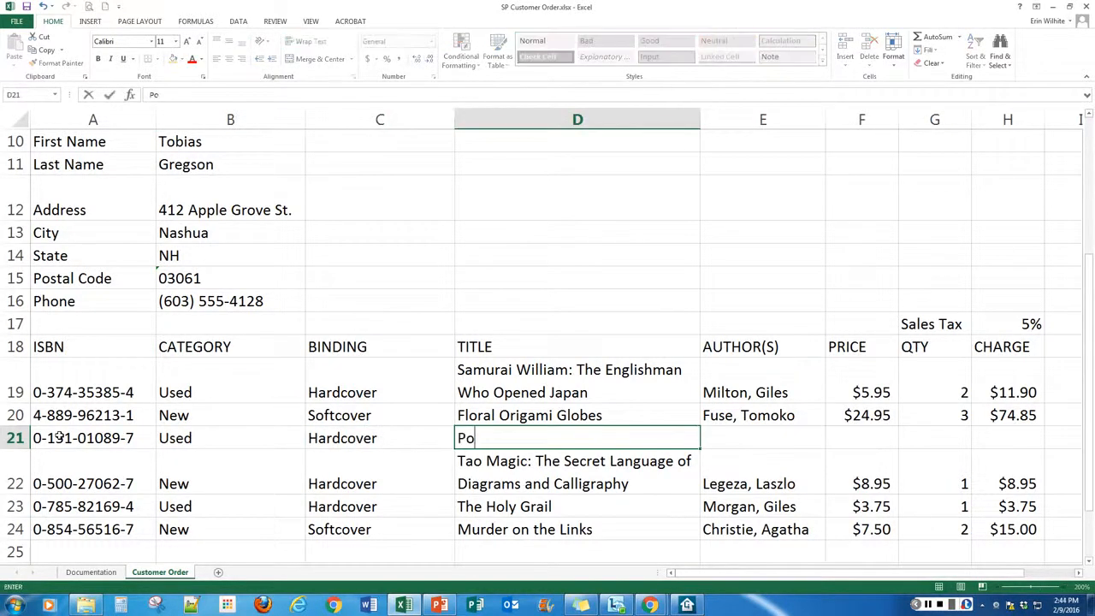
text(ps: a)
key(BackSpace)
text(A Life of)
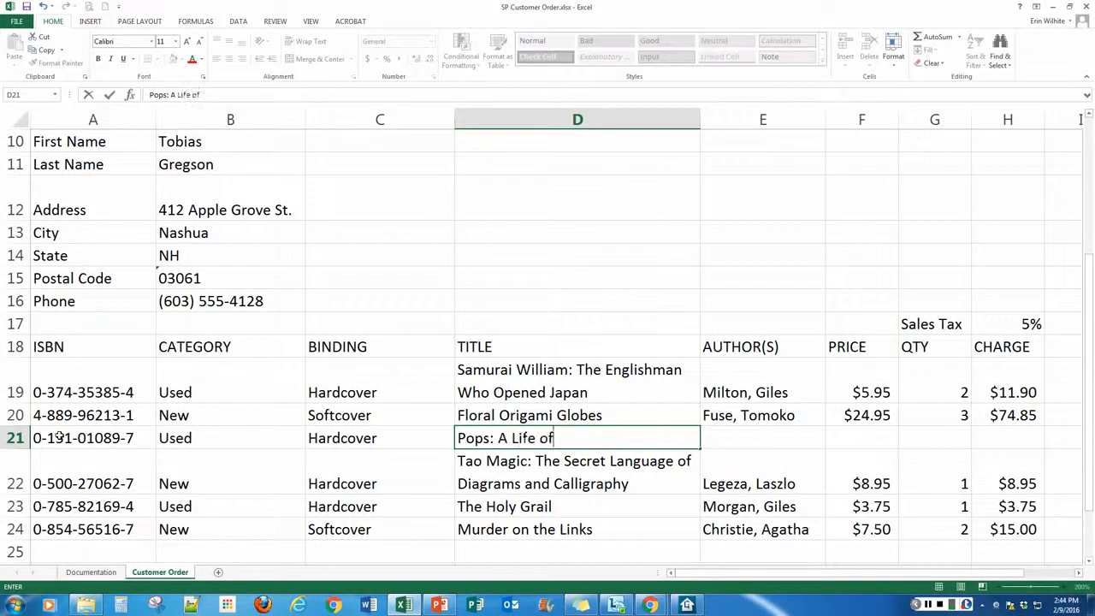
text( Louis Arm)
key(BackSpace)
text(rmstrong)
key(Tab)
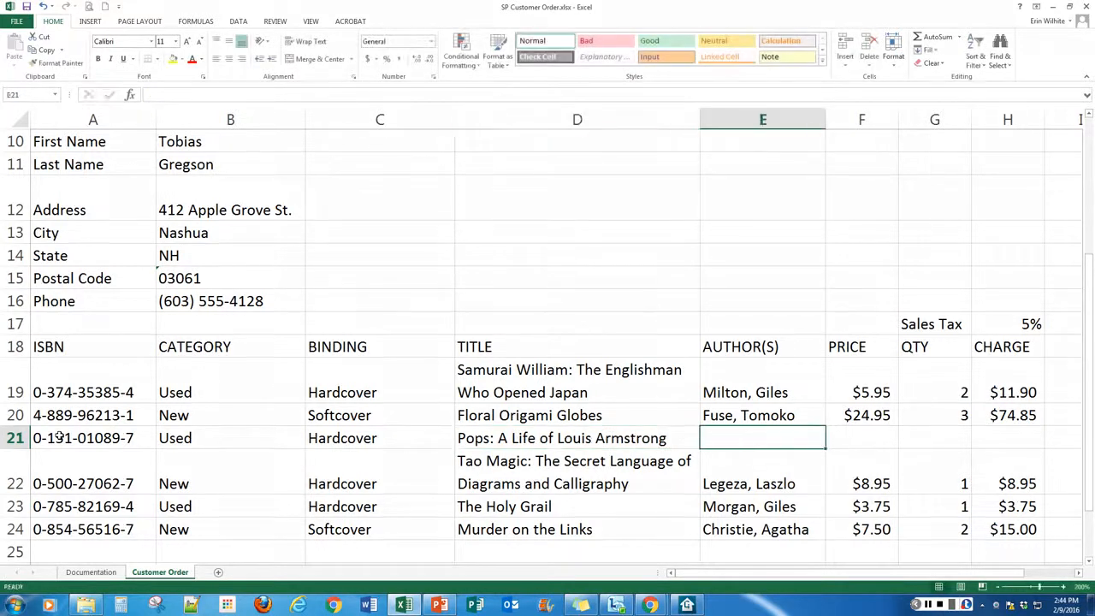
Complete the new book's row with author "Teachout, Terry", price $11.95 and quantity 2.
text(Teachout, Te)
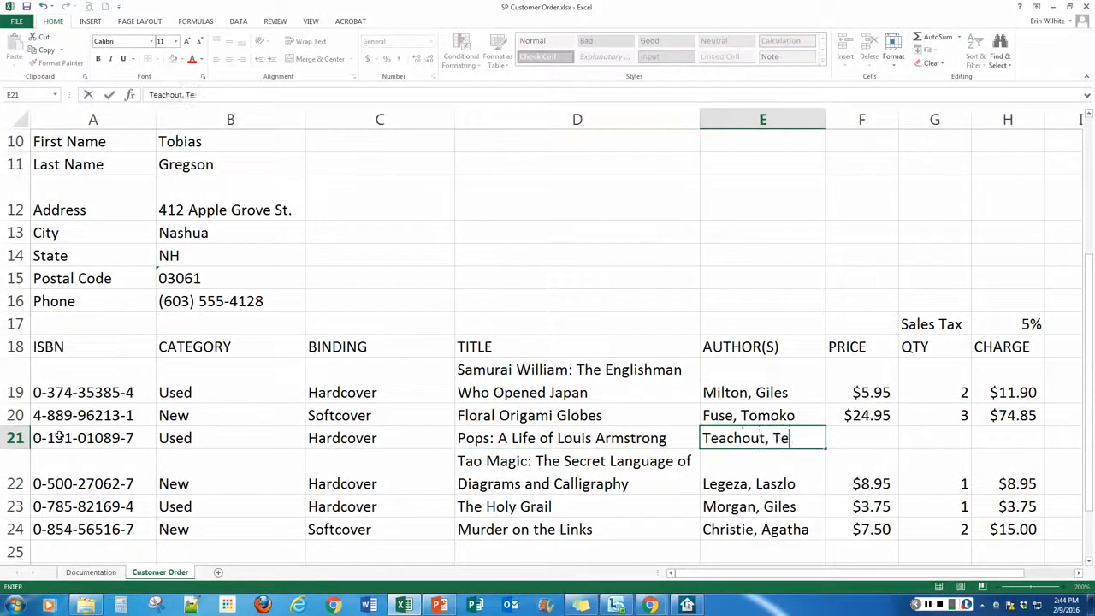
text(rry)
key(Tab)
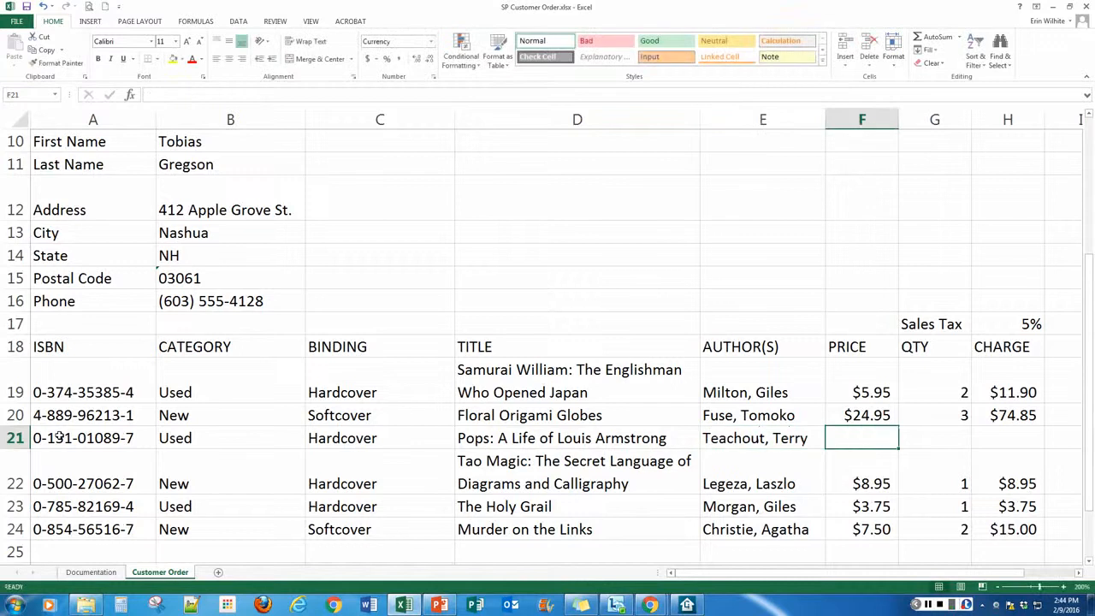
text($11.95)
key(Tab)
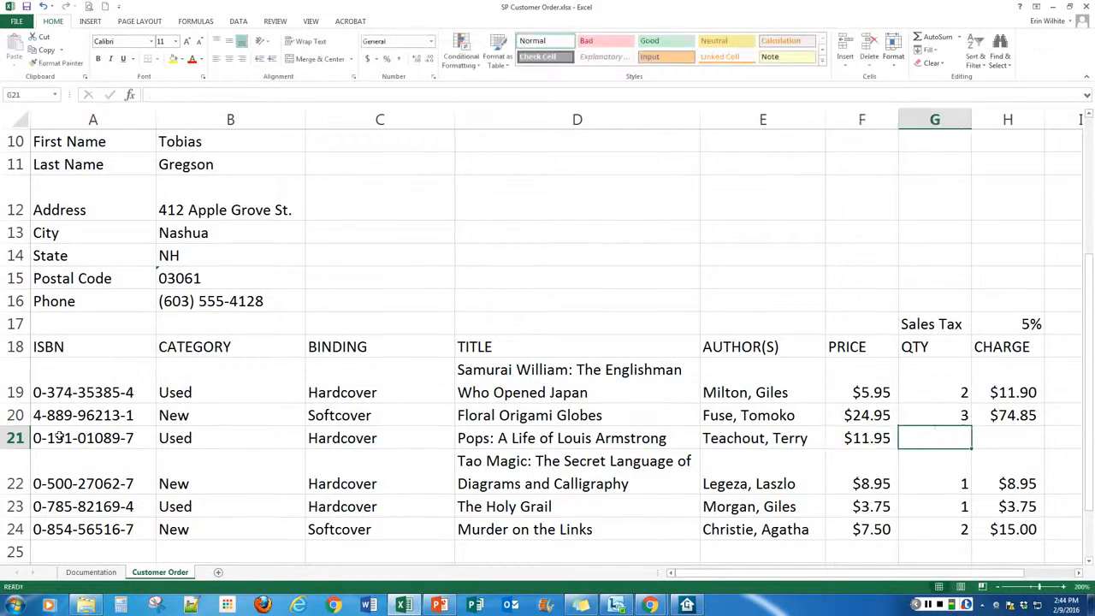
text(2)
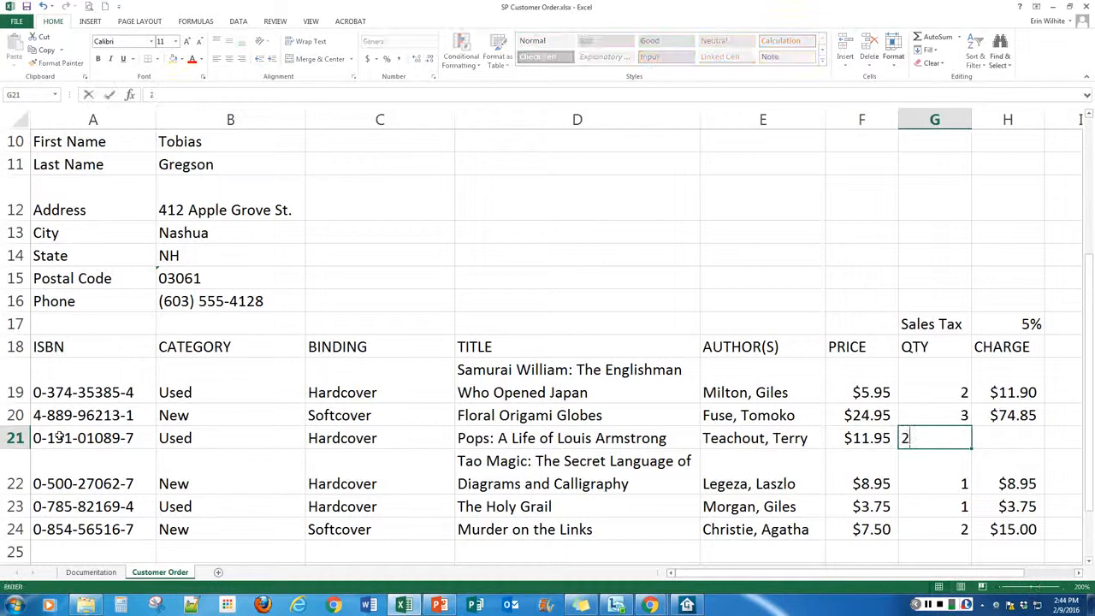
key(Tab)
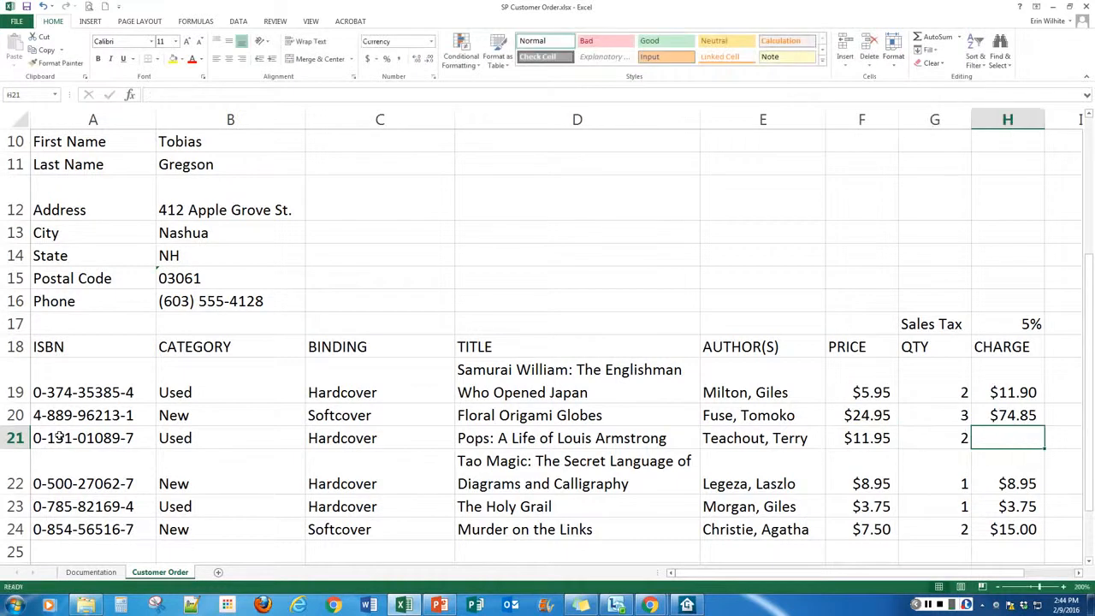
Copy the charge formula from H20 to H21 and check the tax and total formulas below the order list.
click(991, 417)
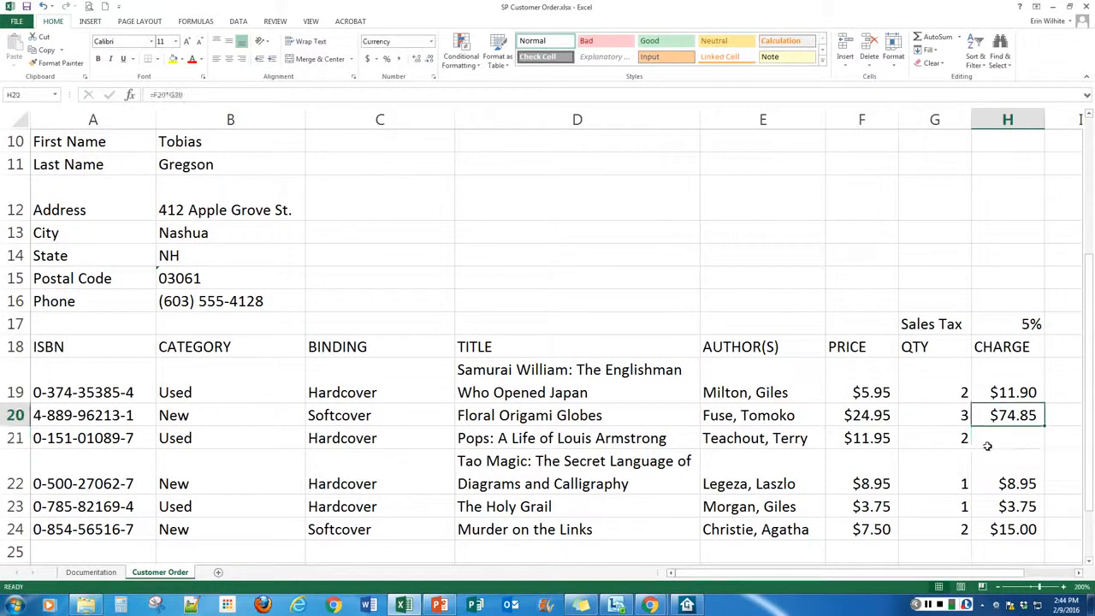
key(ctrl+c)
click(1027, 442)
key(ctrl+v)
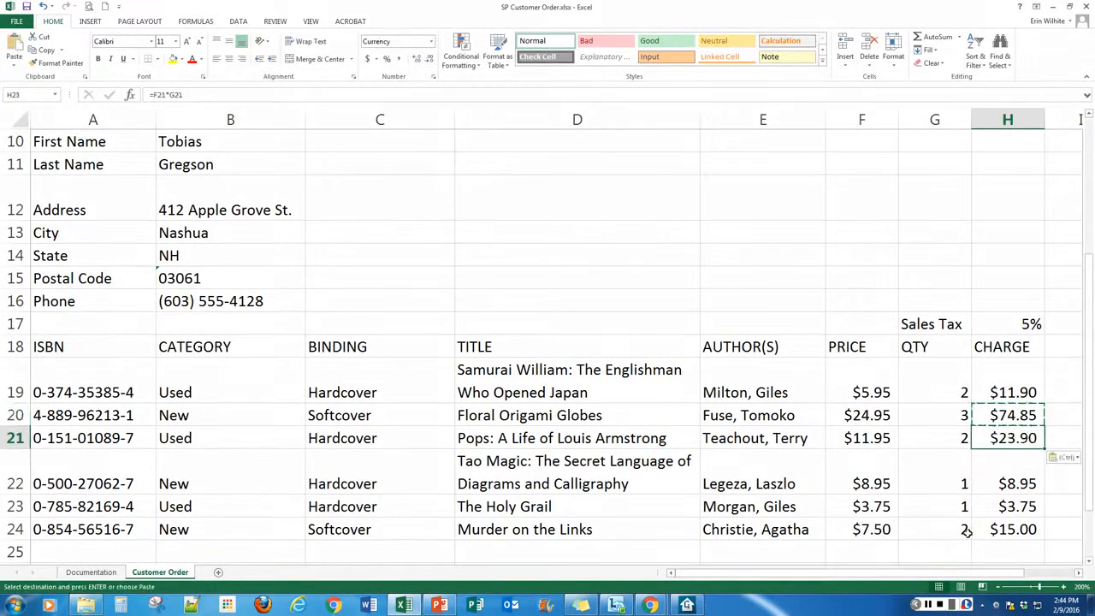
click(904, 481)
scroll(941, 385, down, 3)
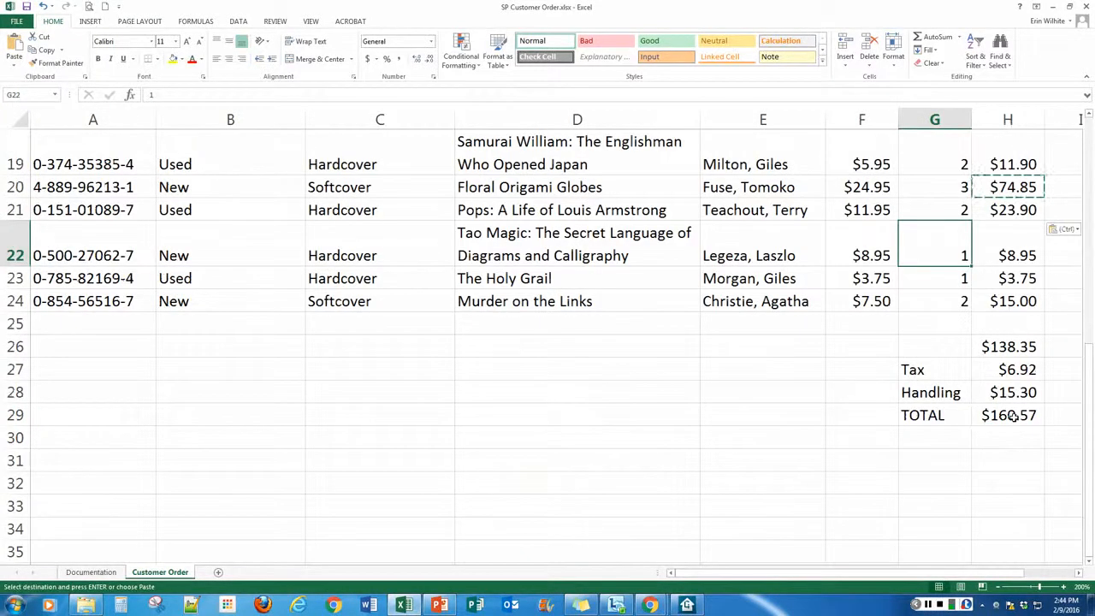
click(1020, 371)
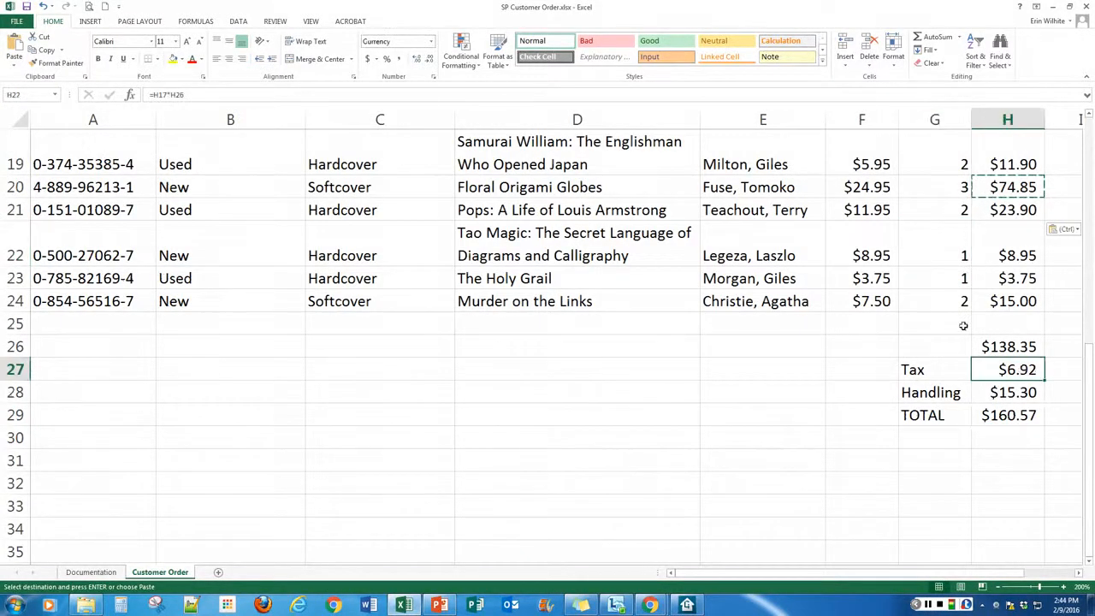
click(1007, 419)
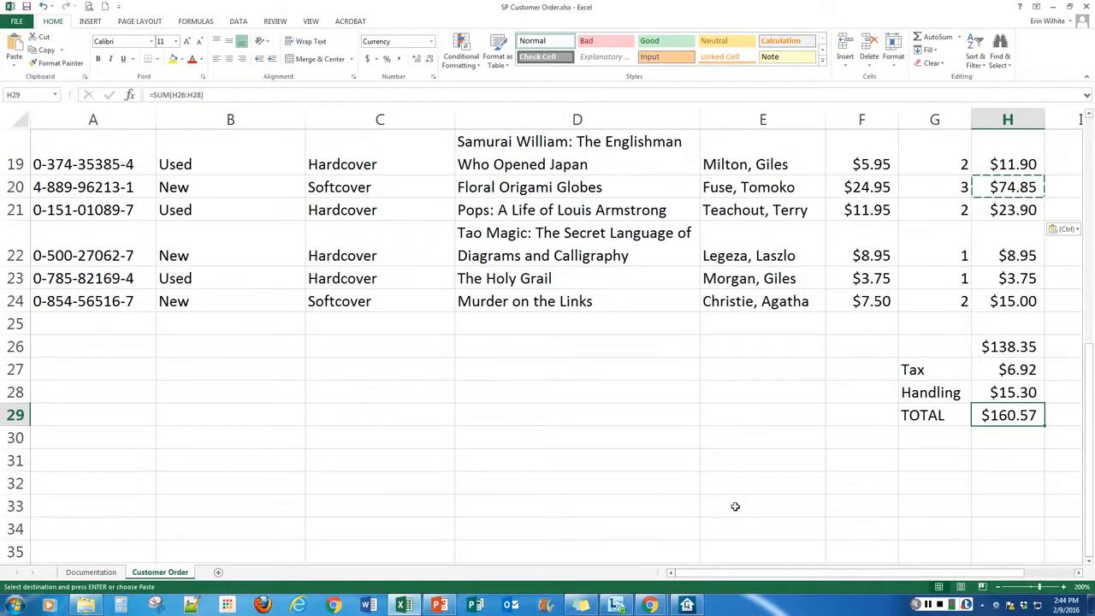
key(Escape)
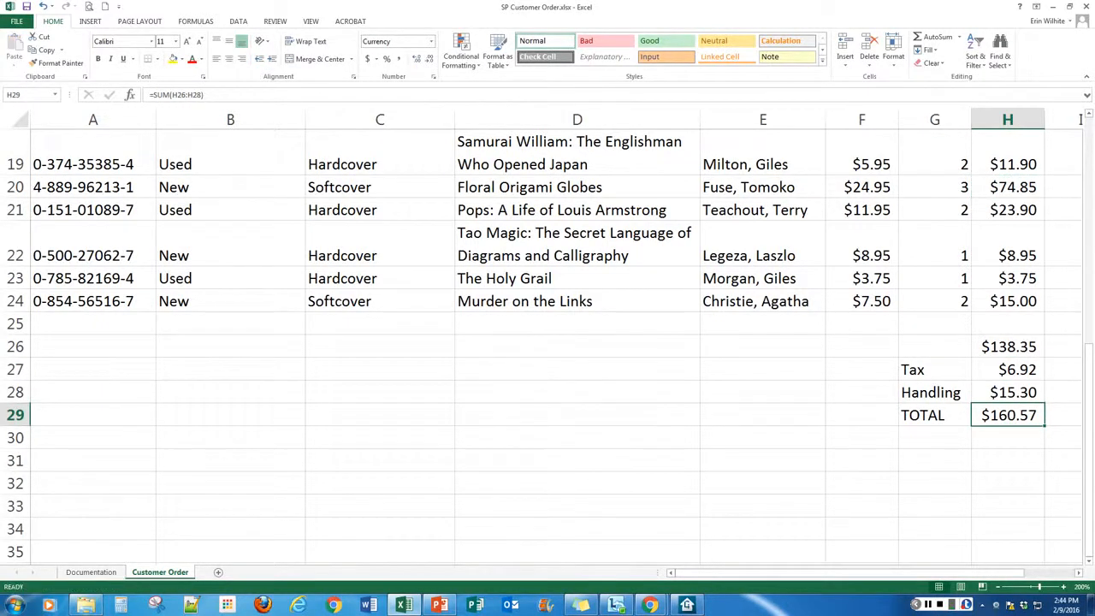
Delete row 23, which holds The Holy Grail, from the order list.
scroll(543, 482, up, 3)
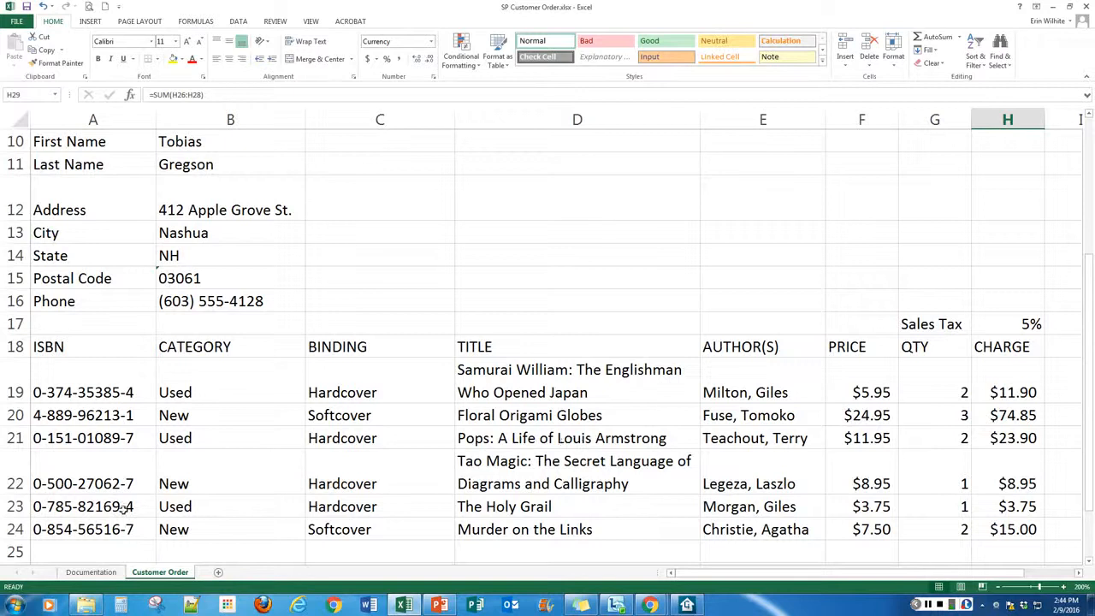
click(10, 506)
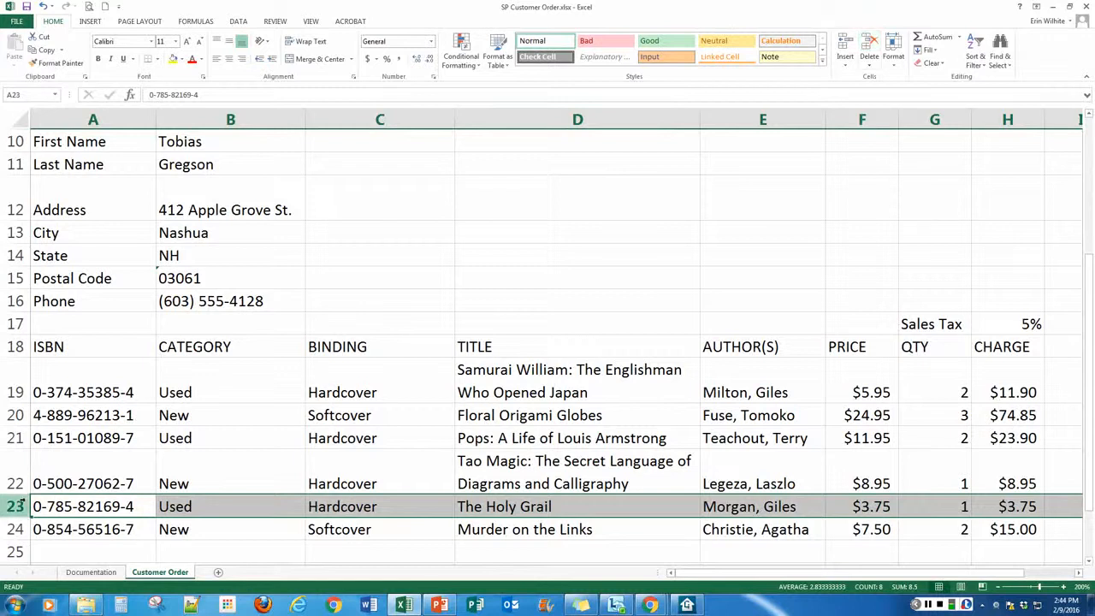
right_click(20, 504)
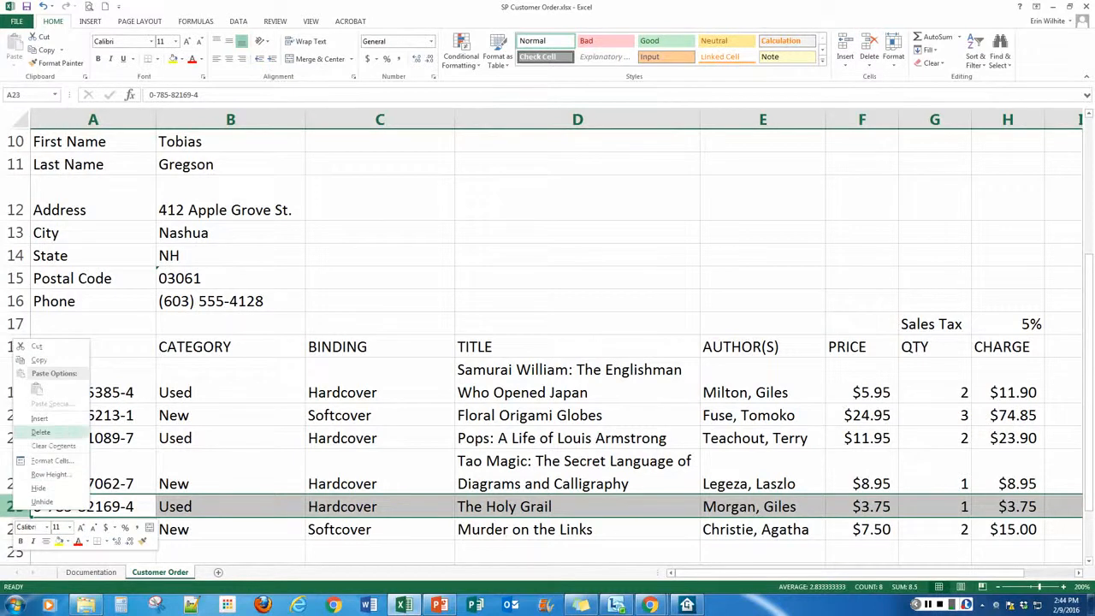
click(40, 432)
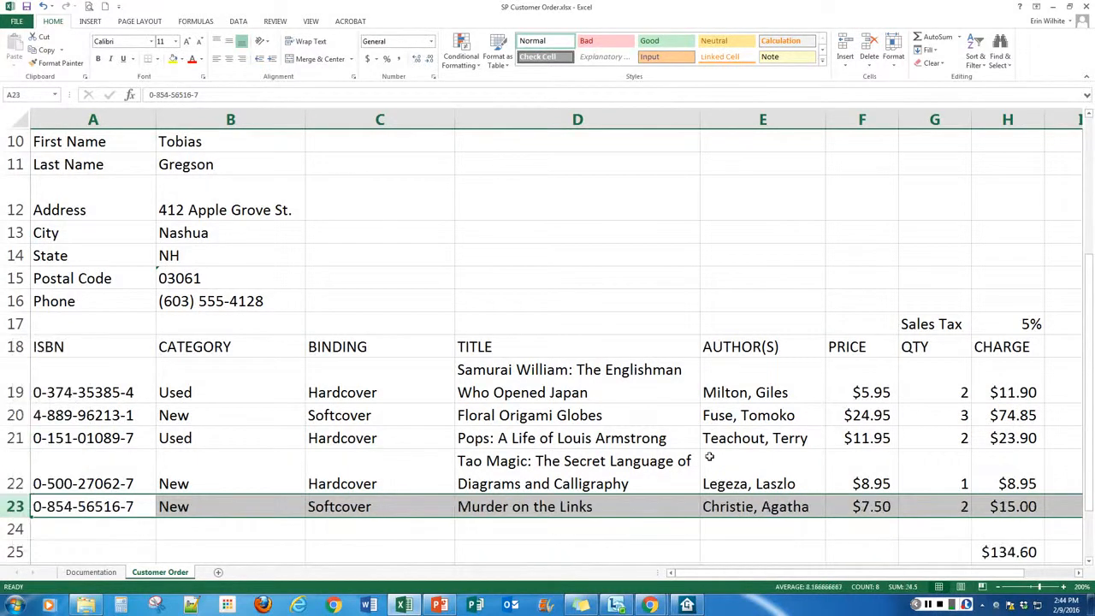
Insert blank cells at A17:A28, shifting the order list and its totals one column to the right.
scroll(709, 457, down, 2)
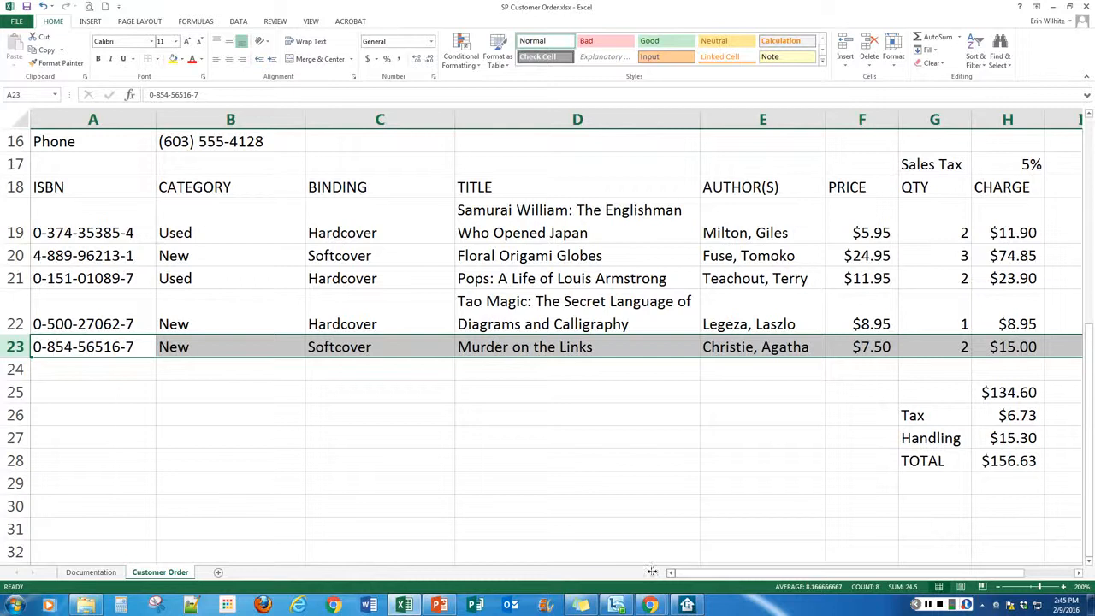
scroll(652, 572, up, 2)
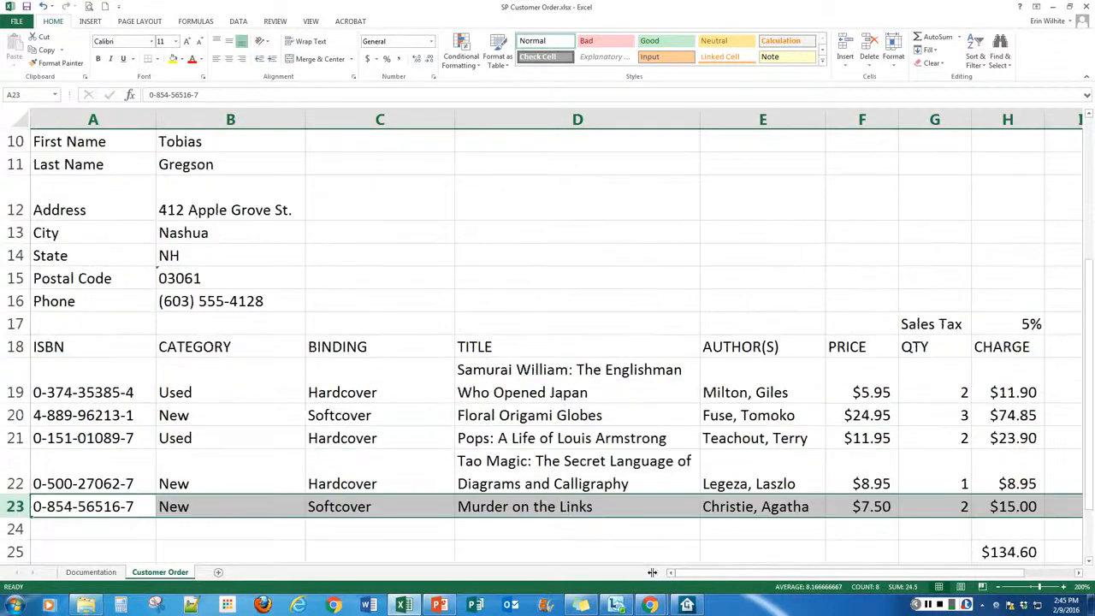
scroll(652, 572, up, 1)
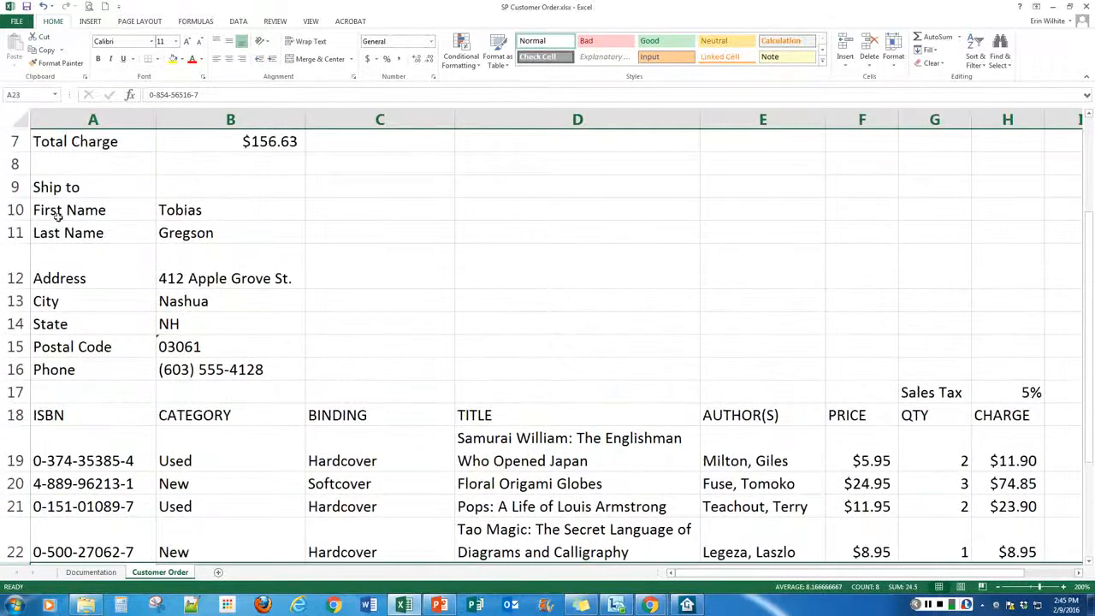
scroll(76, 379, down, 2)
click(77, 232)
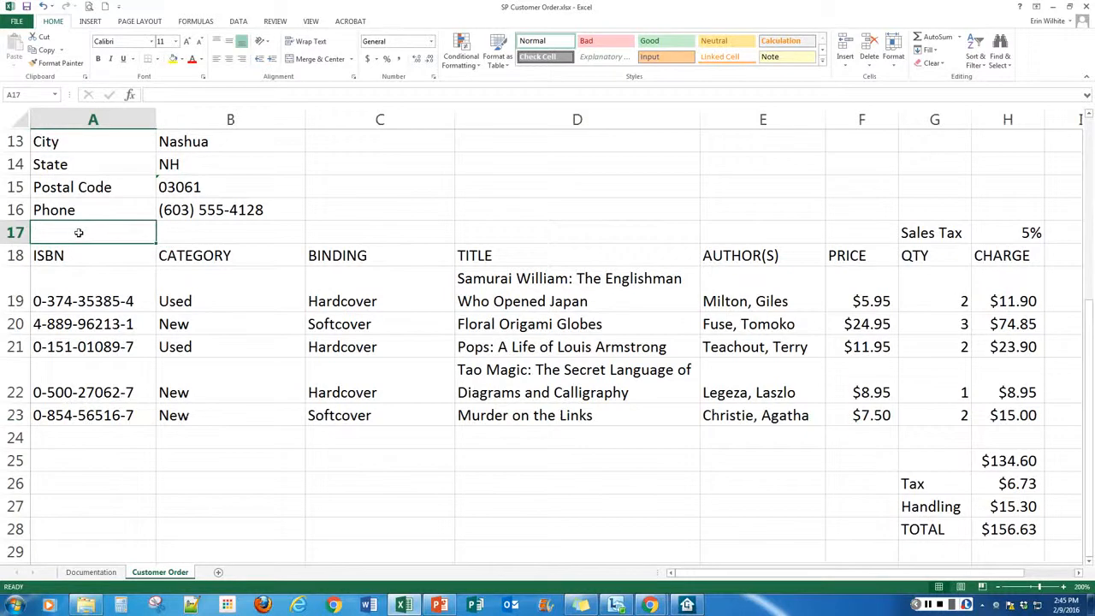
drag(78, 233, 63, 539)
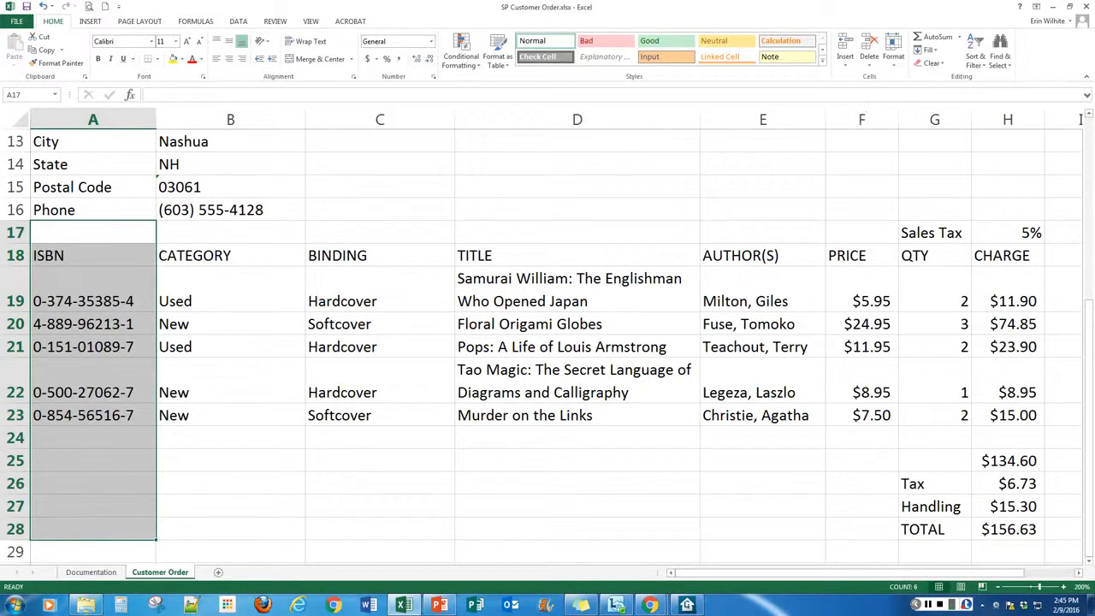
click(845, 62)
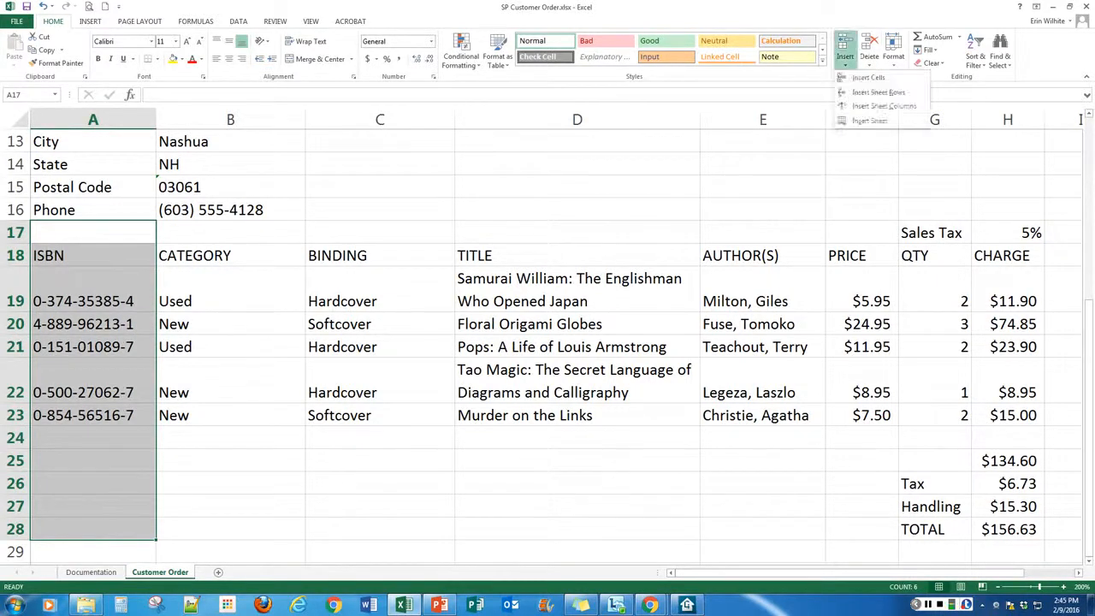
click(869, 78)
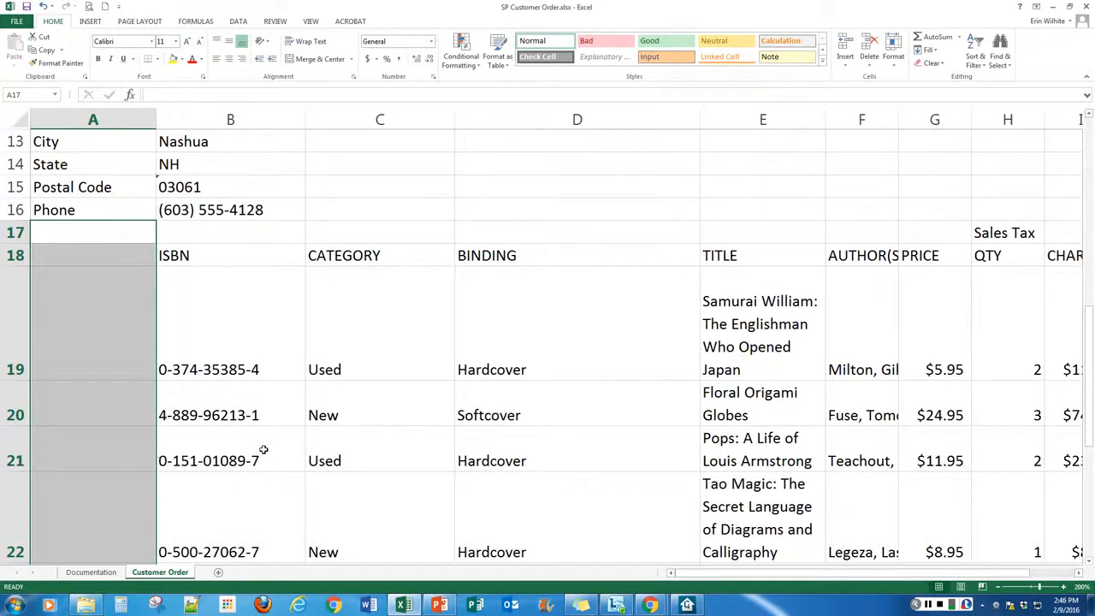
Narrow columns C and D so they closely fit the Category and Binding entries.
scroll(259, 451, down, 1)
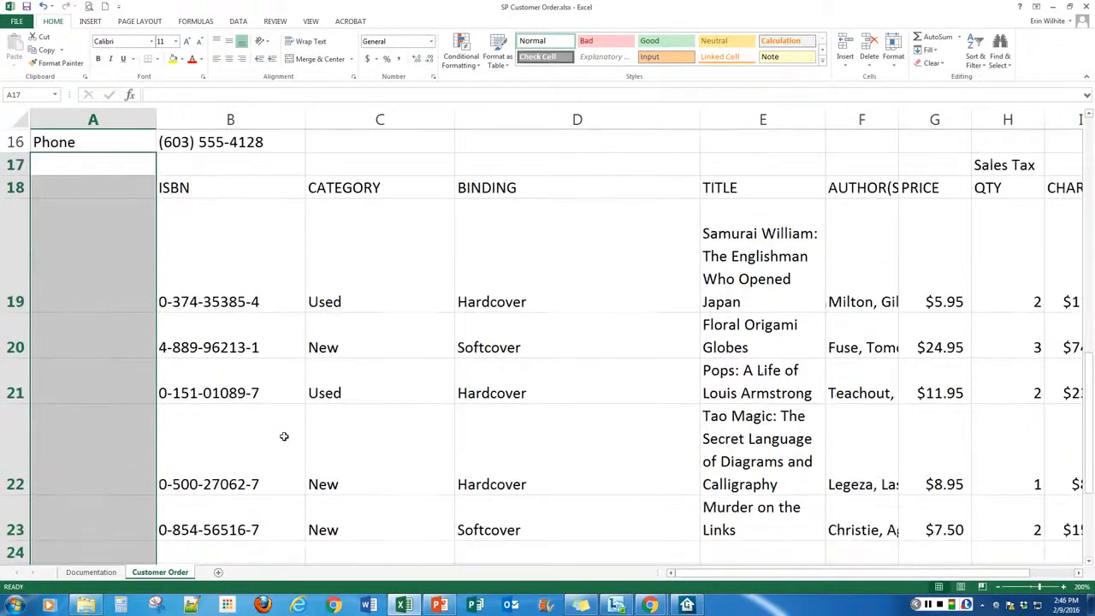
click(408, 114)
drag(454, 120, 407, 119)
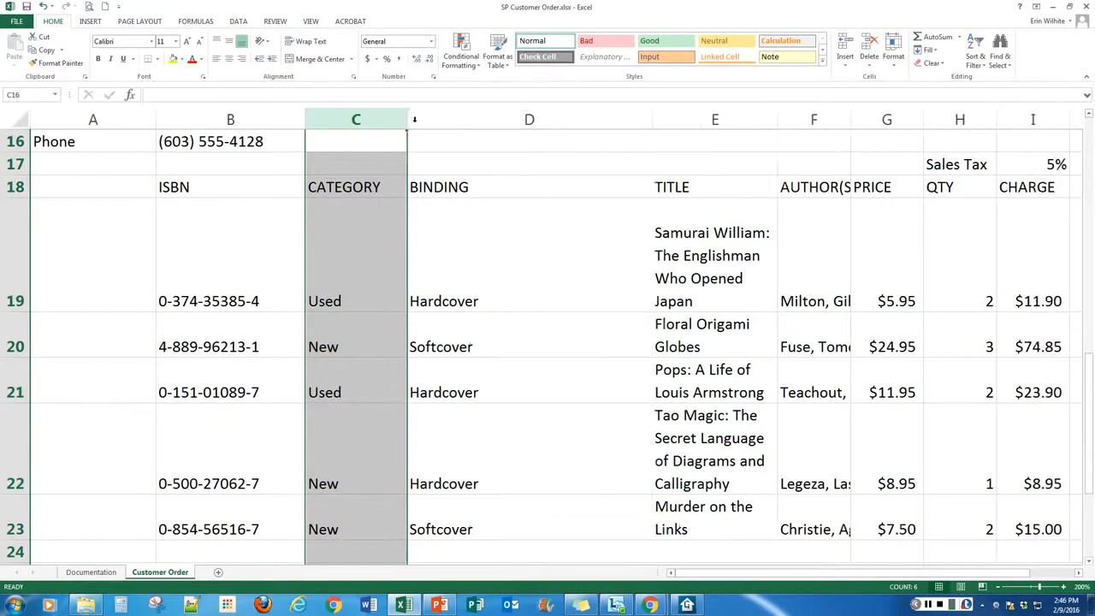
click(482, 119)
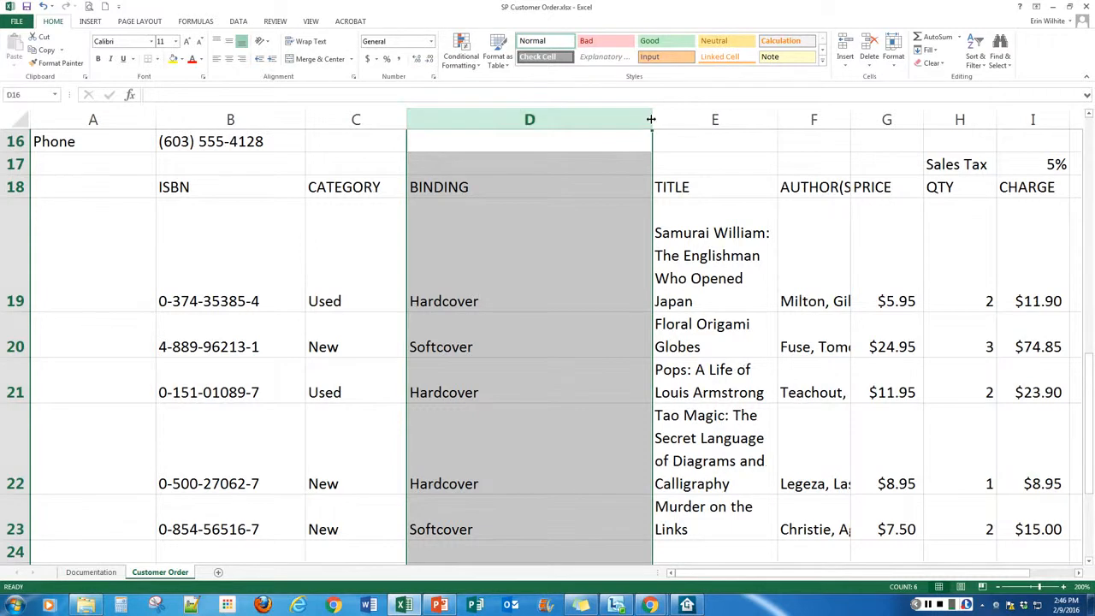
drag(651, 120, 508, 126)
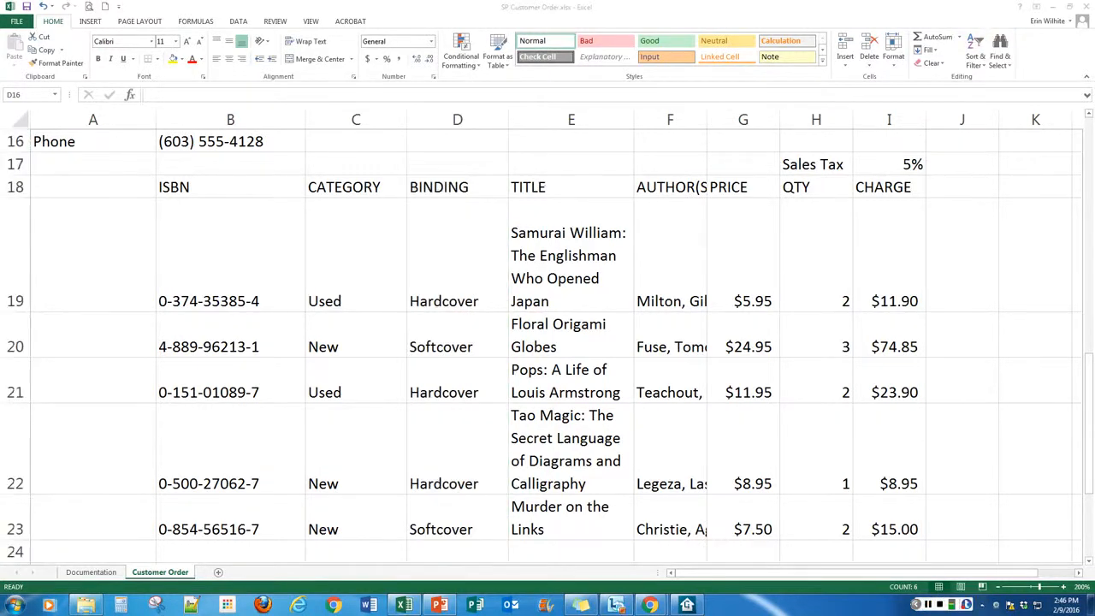
Set the width of the Title column, column E, to 30 characters.
click(580, 120)
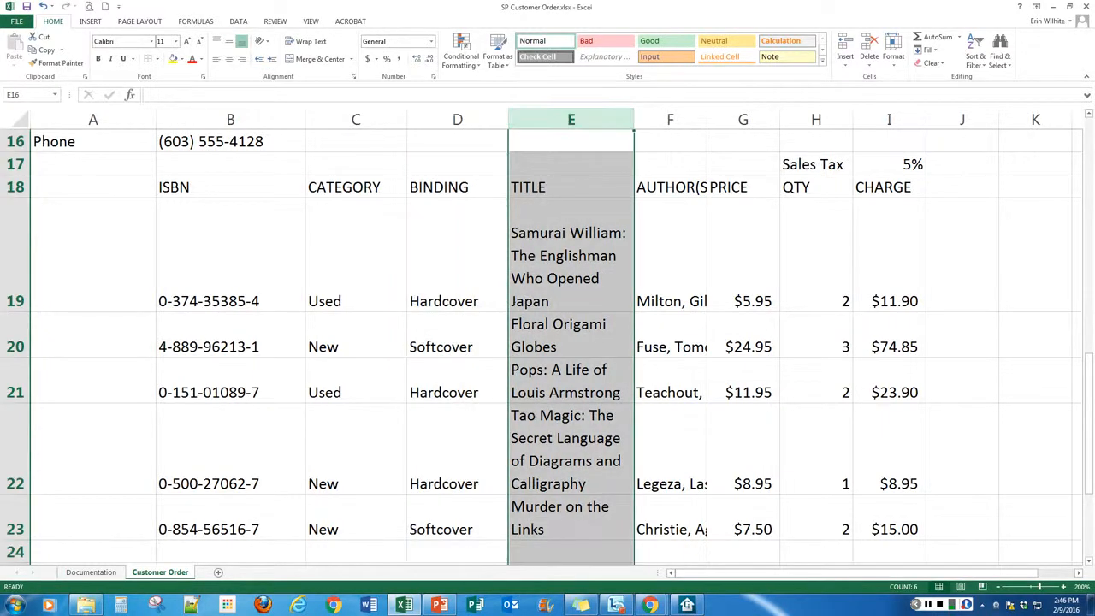
click(893, 51)
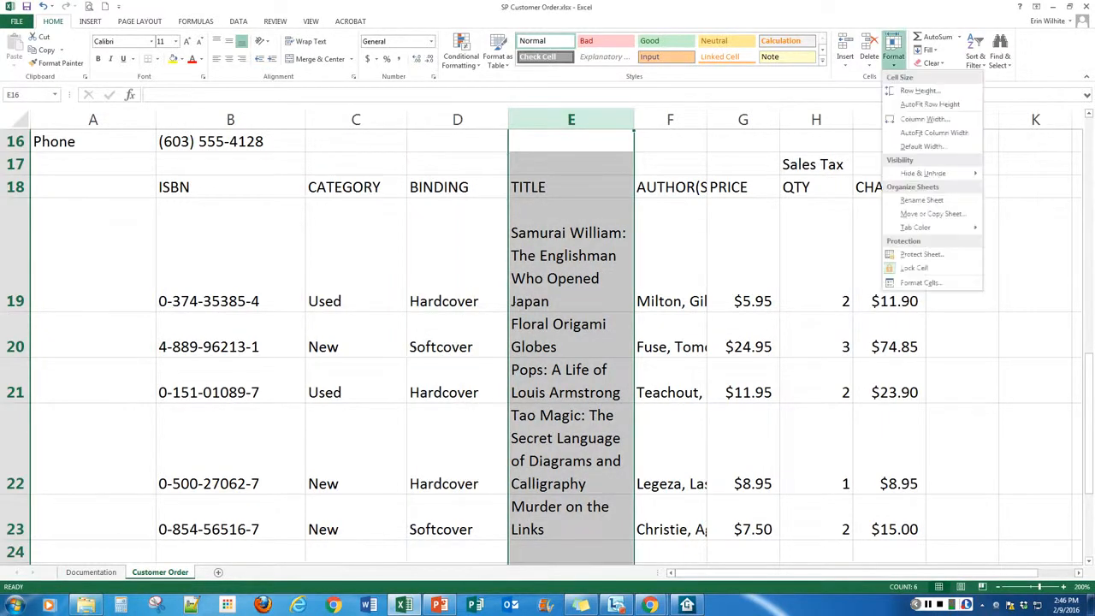
click(924, 119)
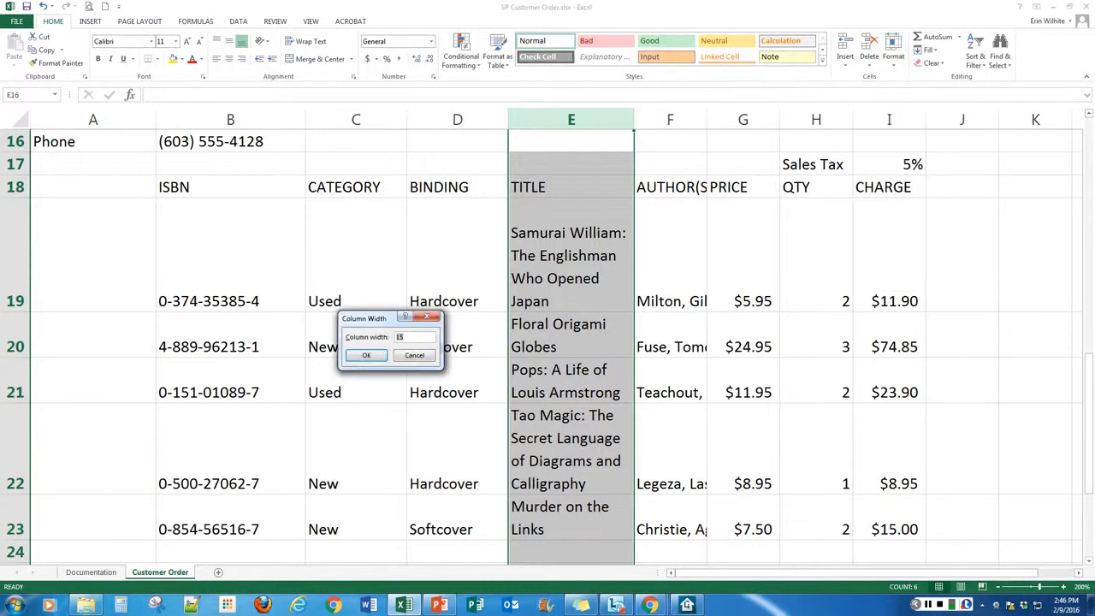
text(30)
key(Return)
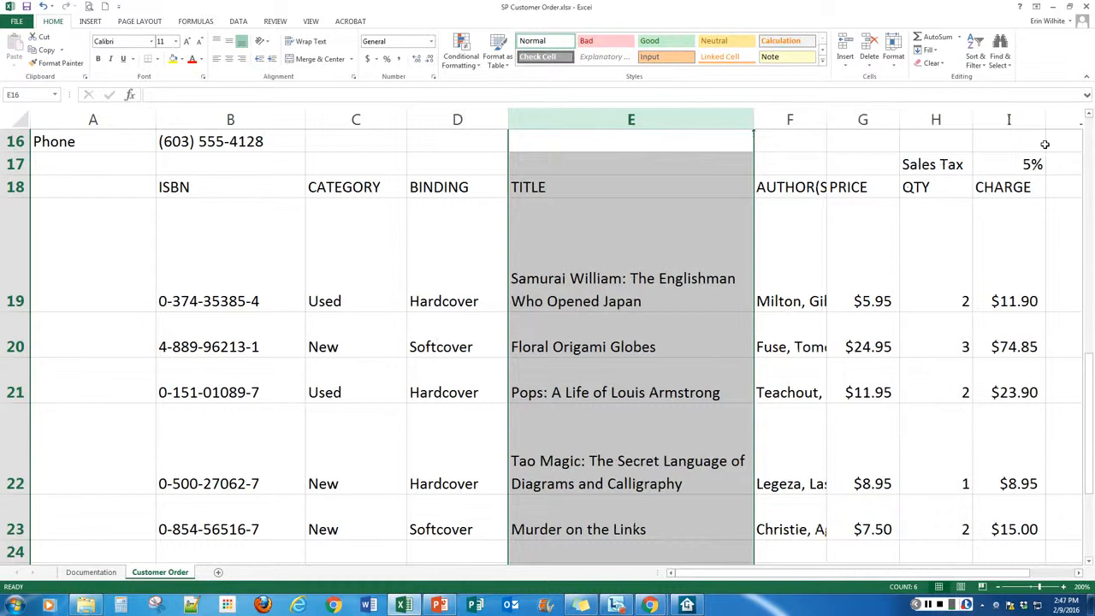
Set the width of the Author(s) column, column F, to 15 characters.
click(789, 119)
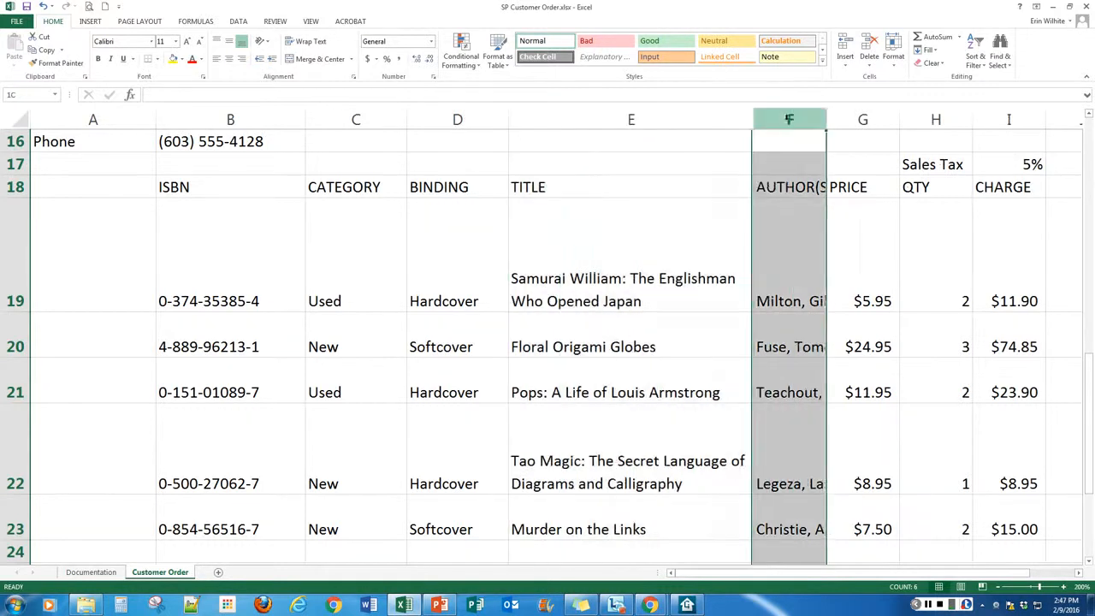
click(894, 51)
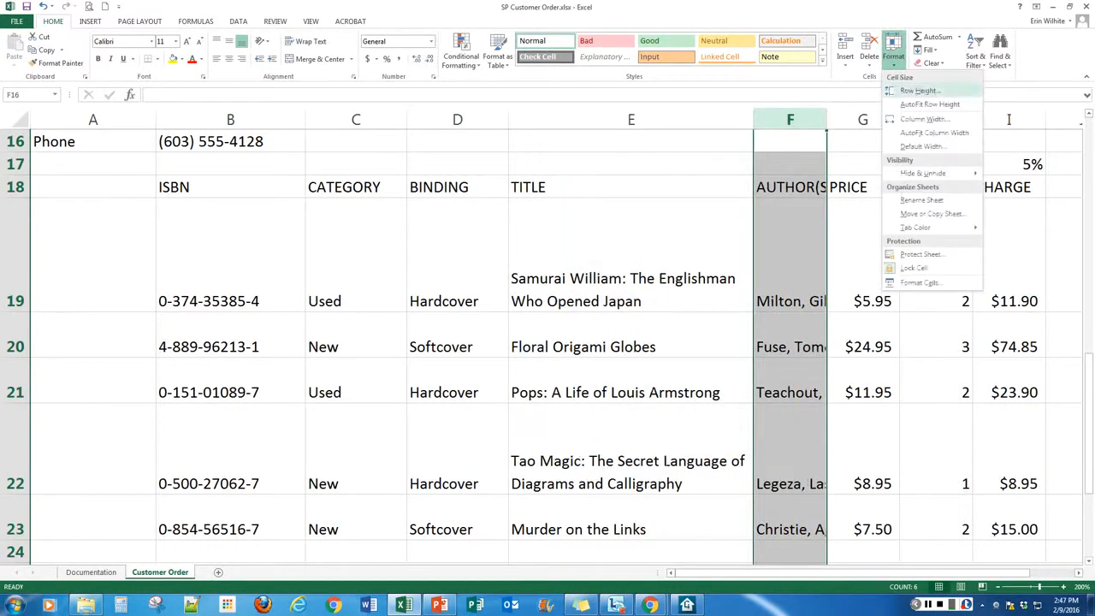
click(920, 119)
text(15)
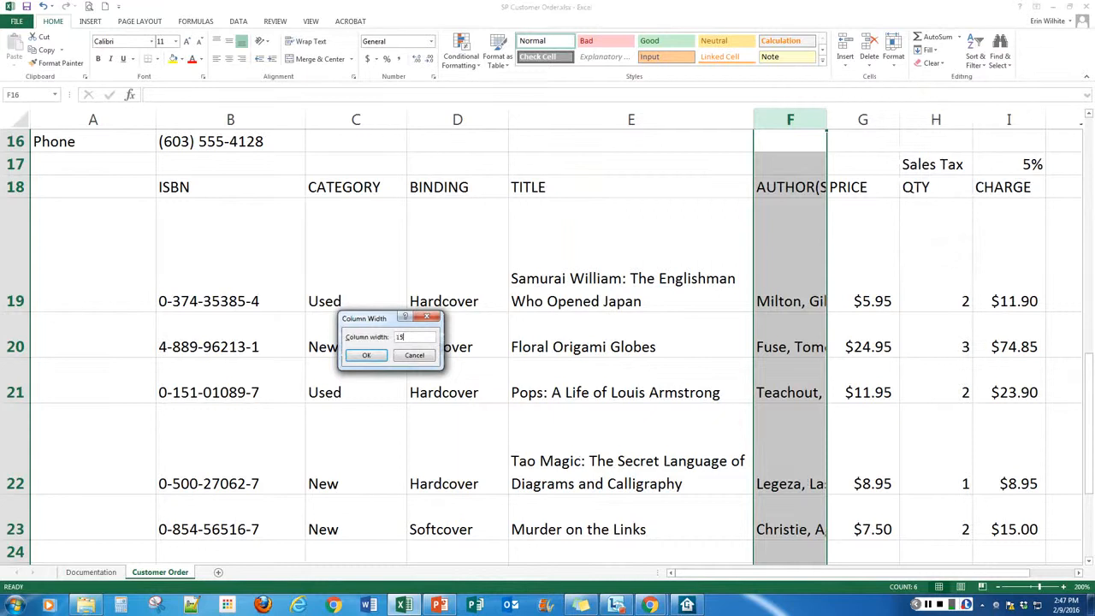
key(Return)
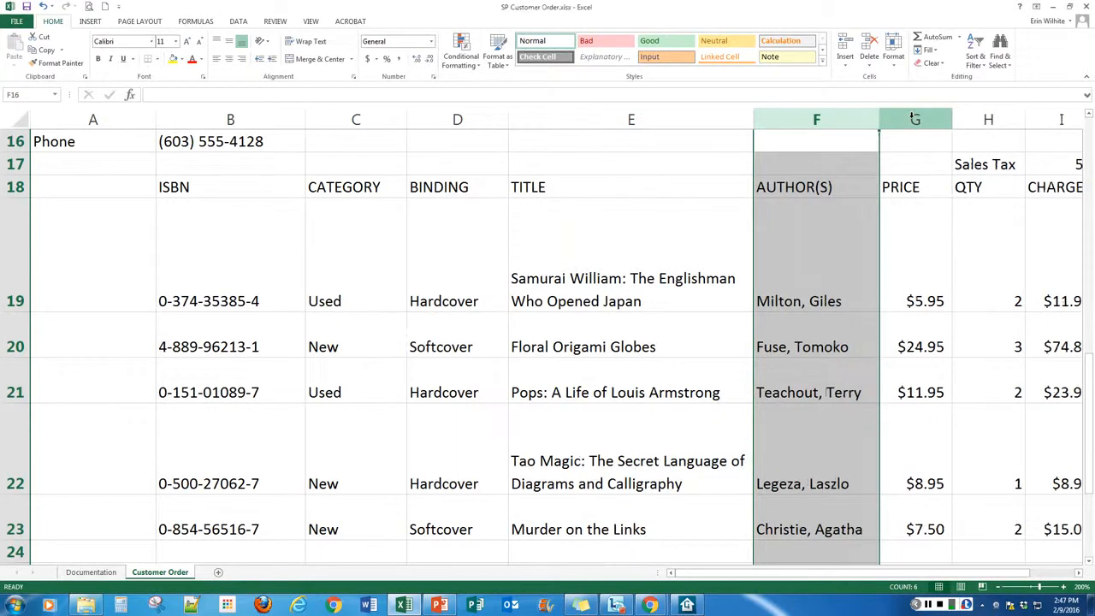
AutoFit the heights of the book rows 19 to 23 in the order list.
click(735, 220)
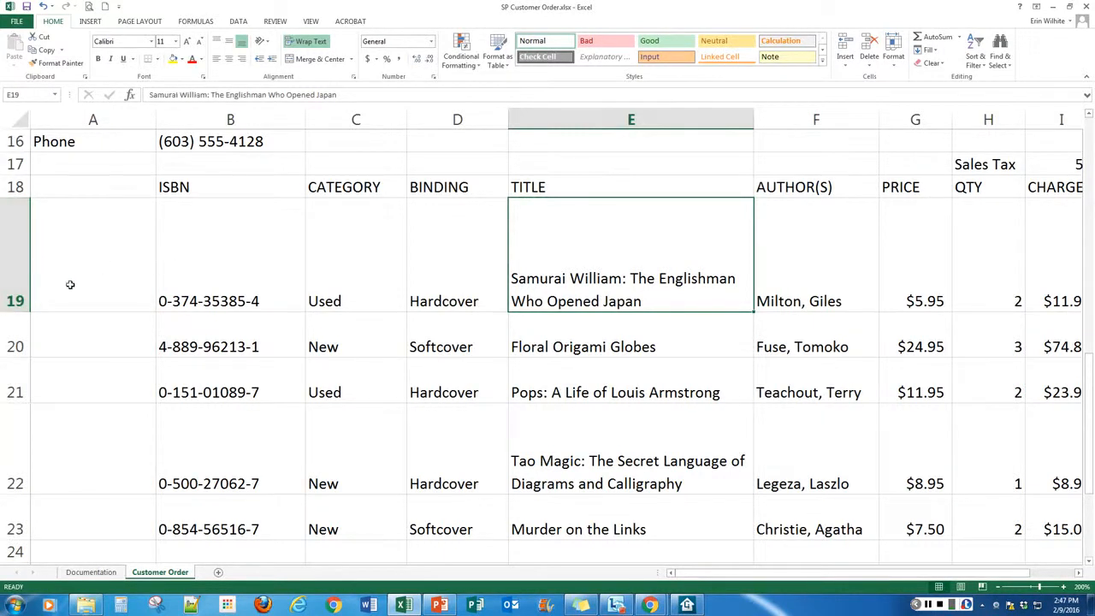
key(ctrl+Home)
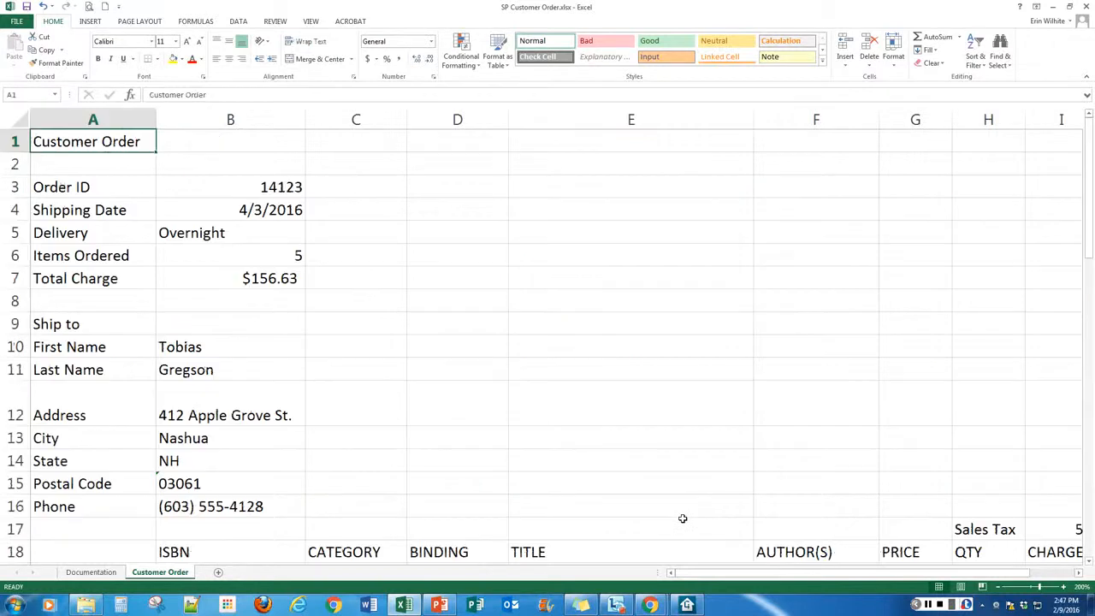
scroll(682, 518, down, 4)
scroll(290, 391, down, 1)
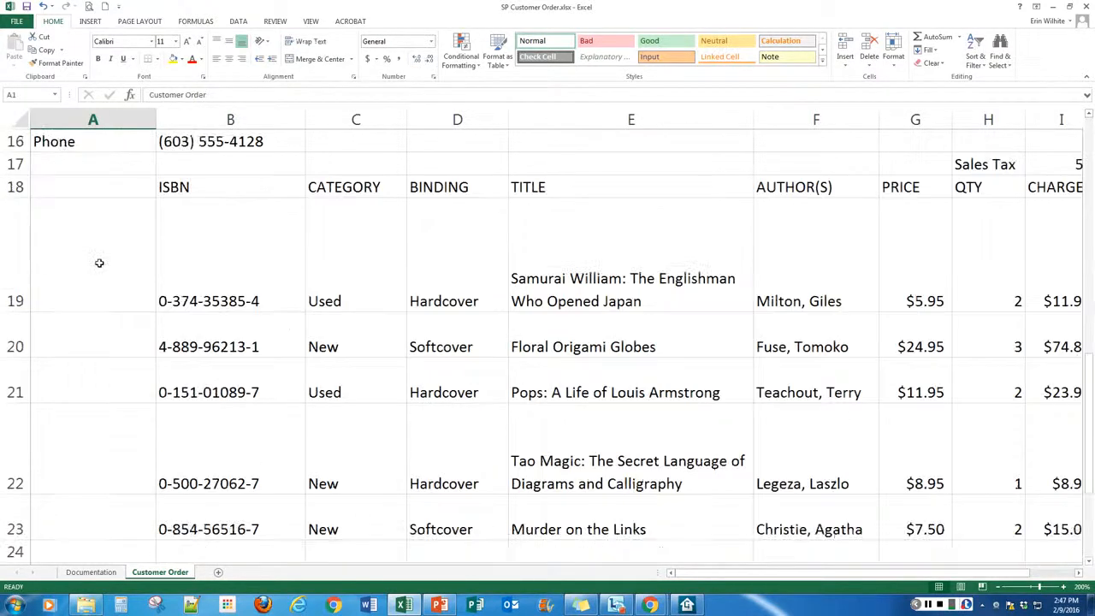
drag(93, 259, 53, 316)
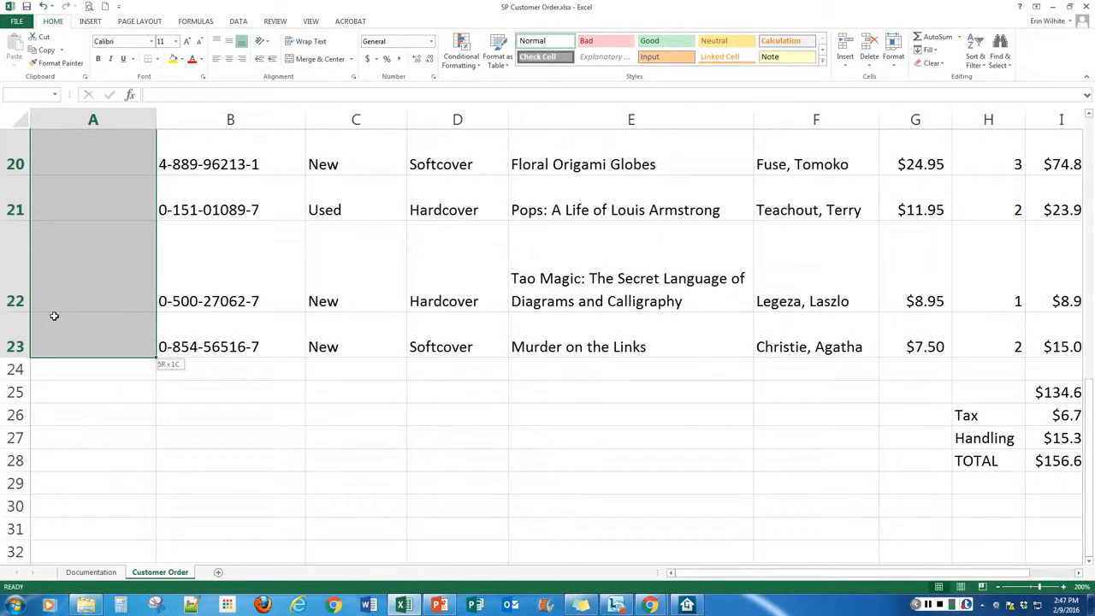
drag(54, 315, 99, 317)
click(893, 51)
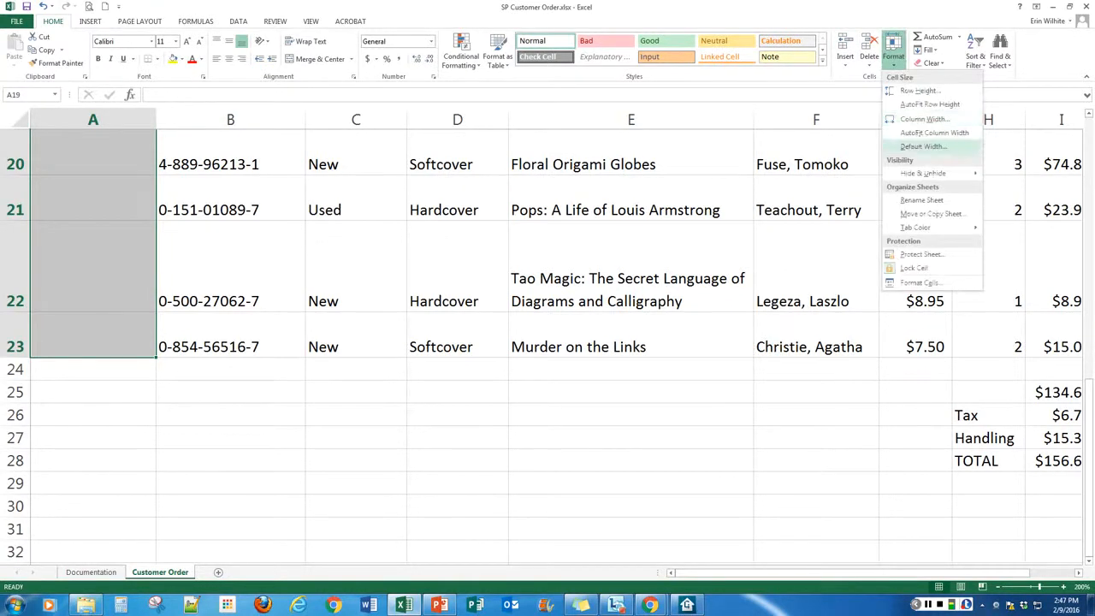
click(929, 104)
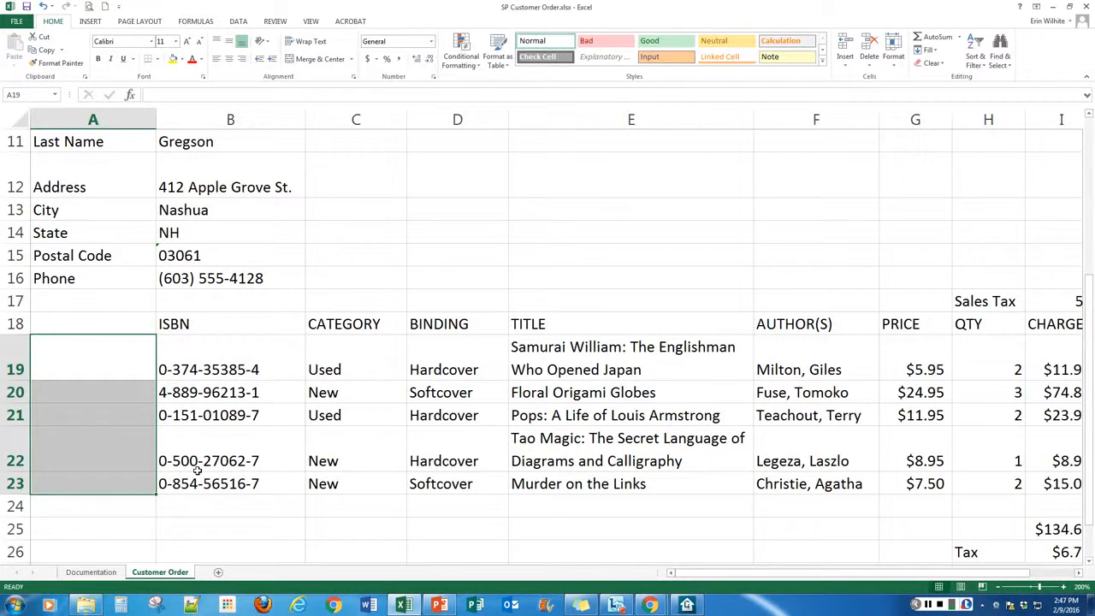
Enter the column heading BOOK ID in cell A18, beside the ISBN heading.
click(101, 319)
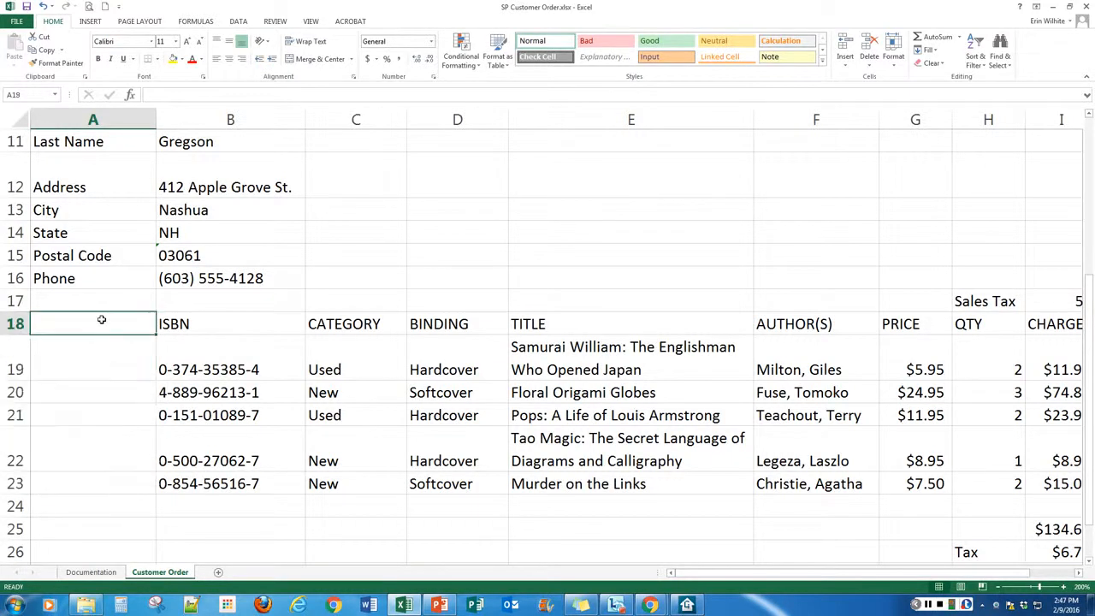
text(BOOK ID)
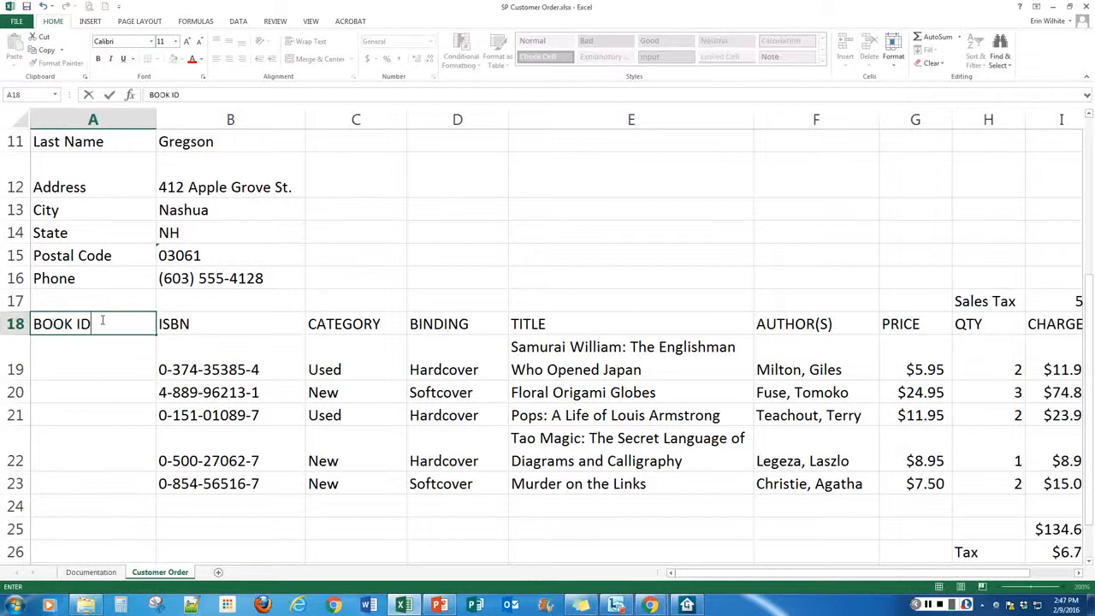
key(Return)
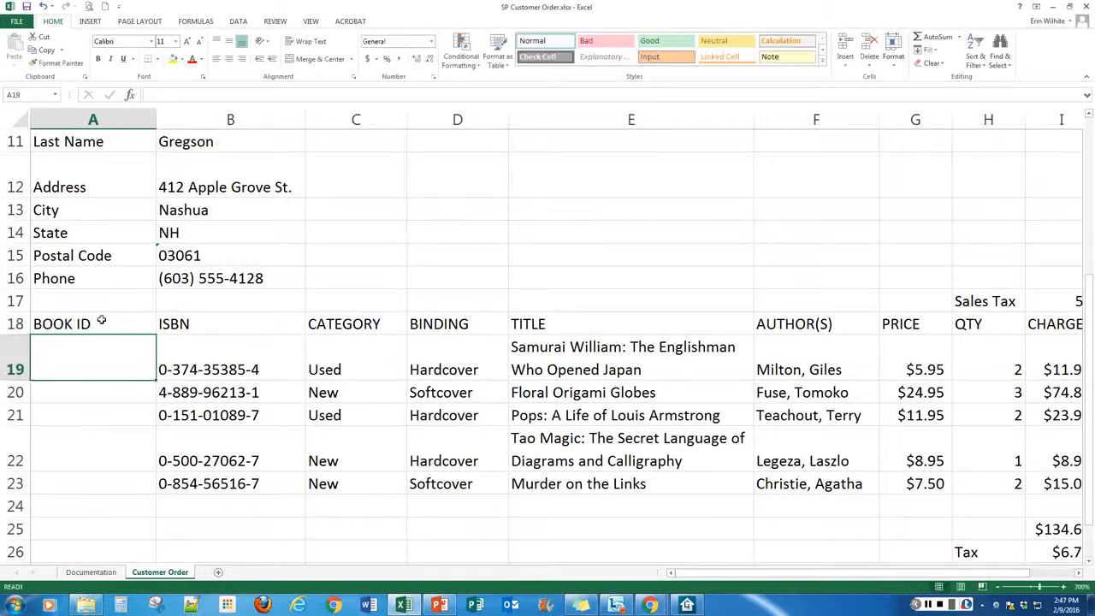
key(ctrl+a)
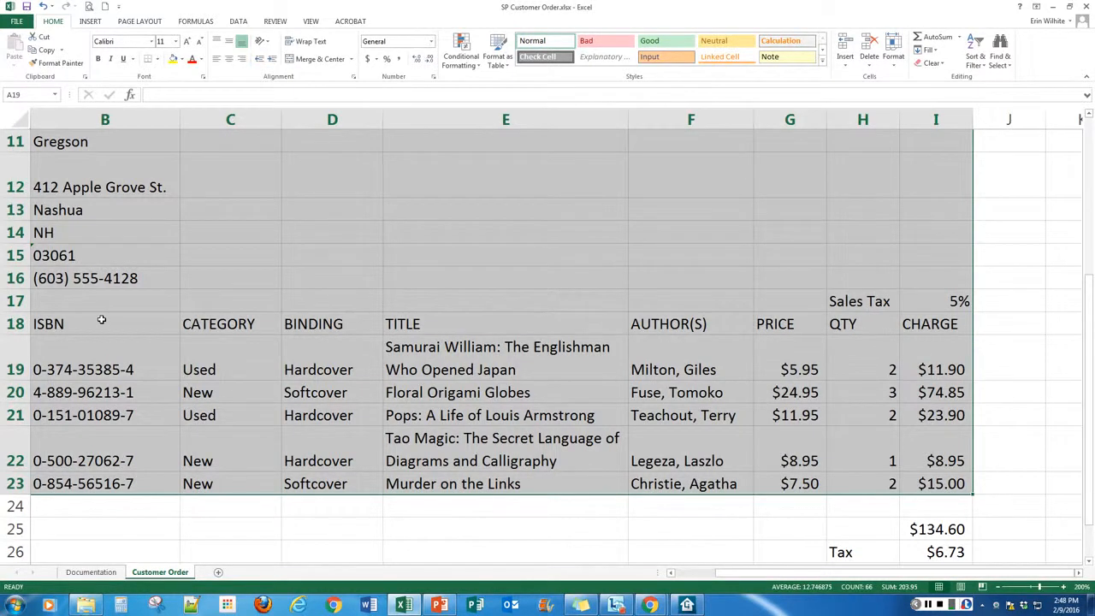
click(101, 320)
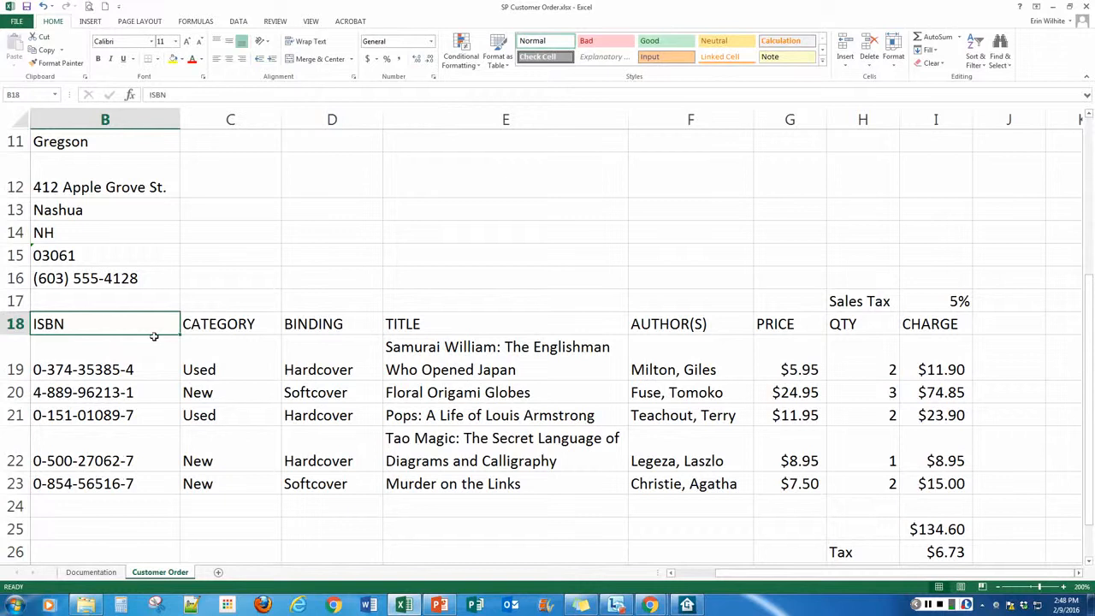
key(Left)
key(Down)
key(Down)
key(Down)
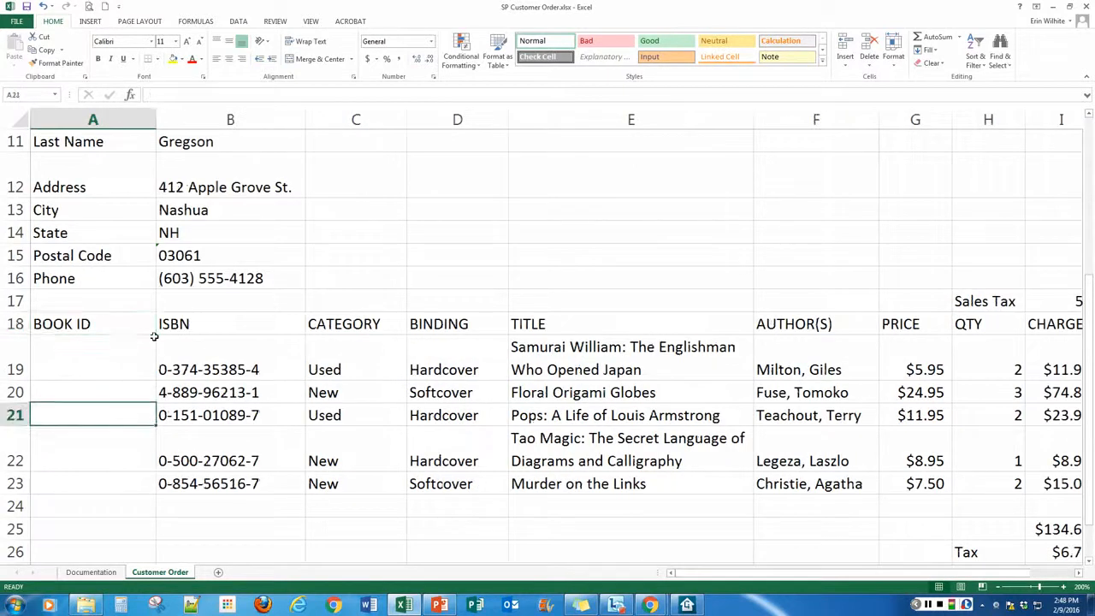
key(Down)
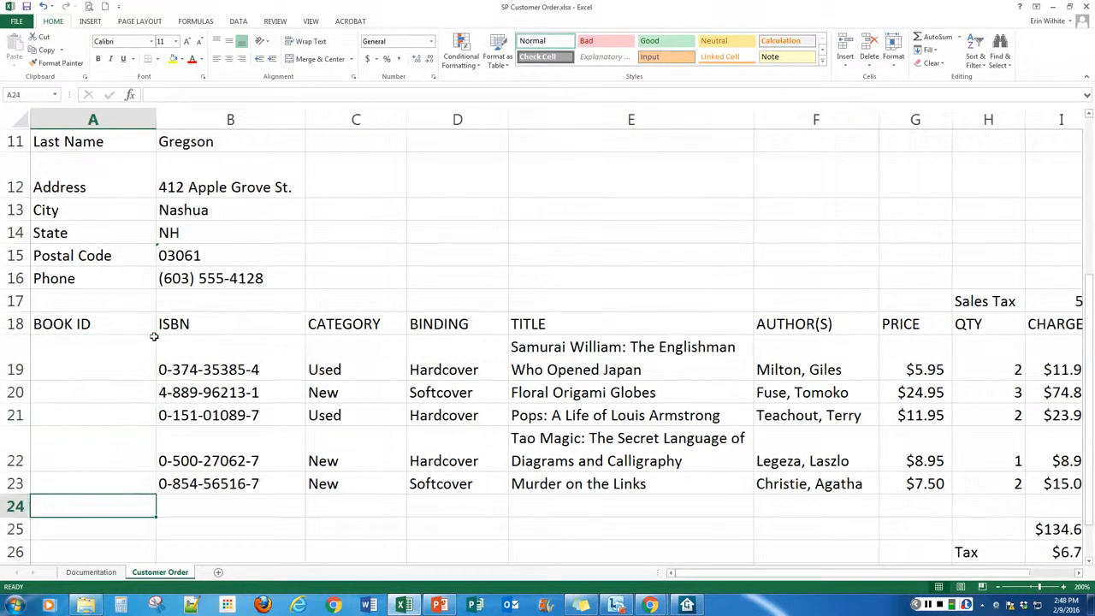
key(Up)
key(Up)
key(Up)
key(Up)
key(Up)
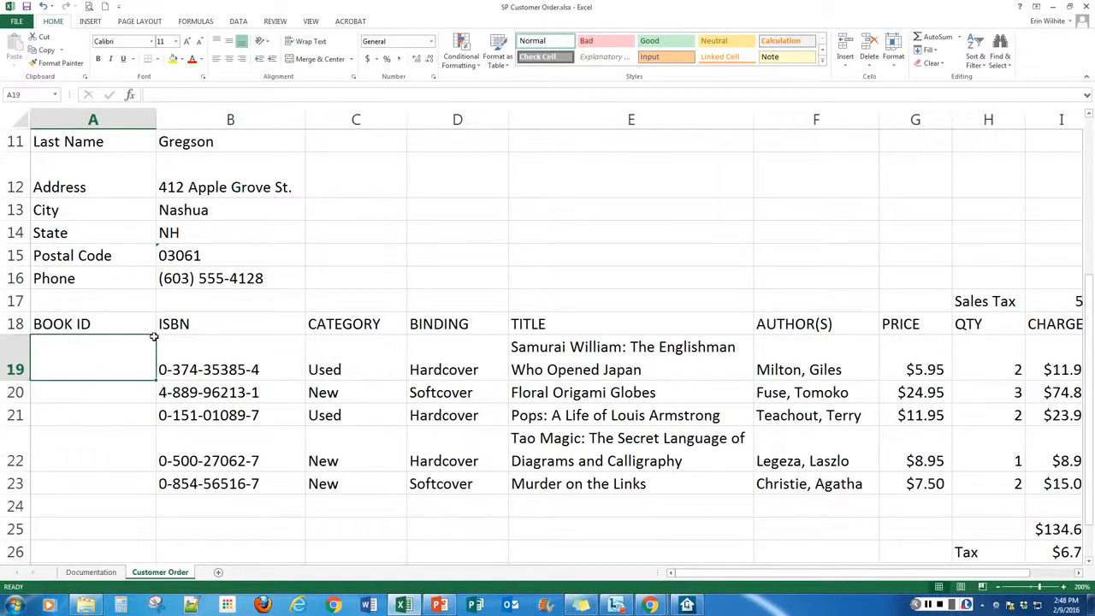
key(Up)
key(Up)
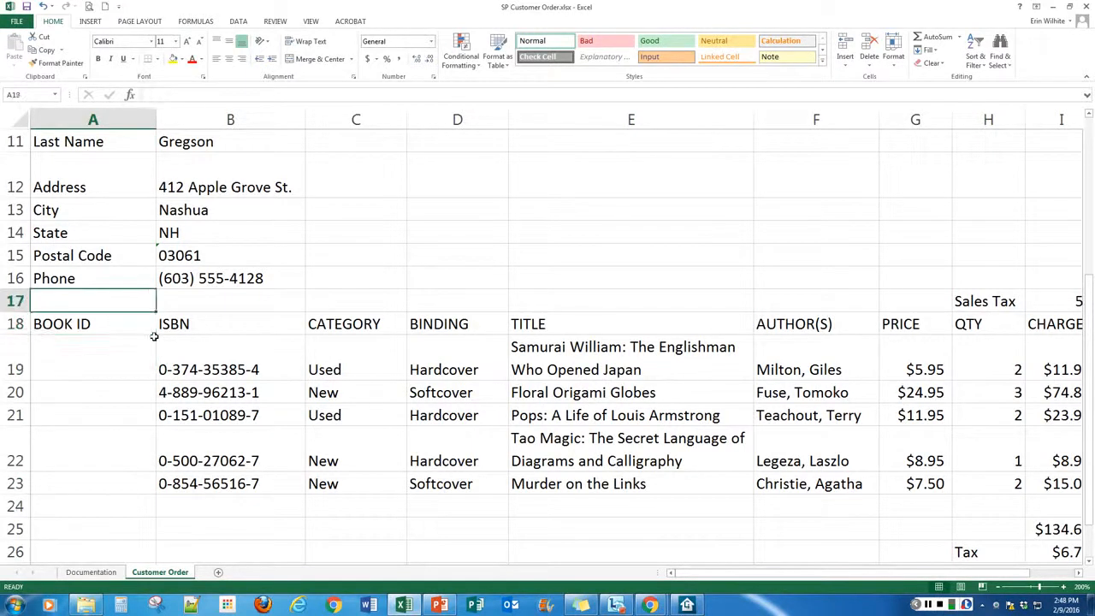
key(Down)
key(Down)
key(Down)
key(Down)
key(Down)
key(Down)
key(Down)
key(Down)
key(Down)
key(Down)
key(Down)
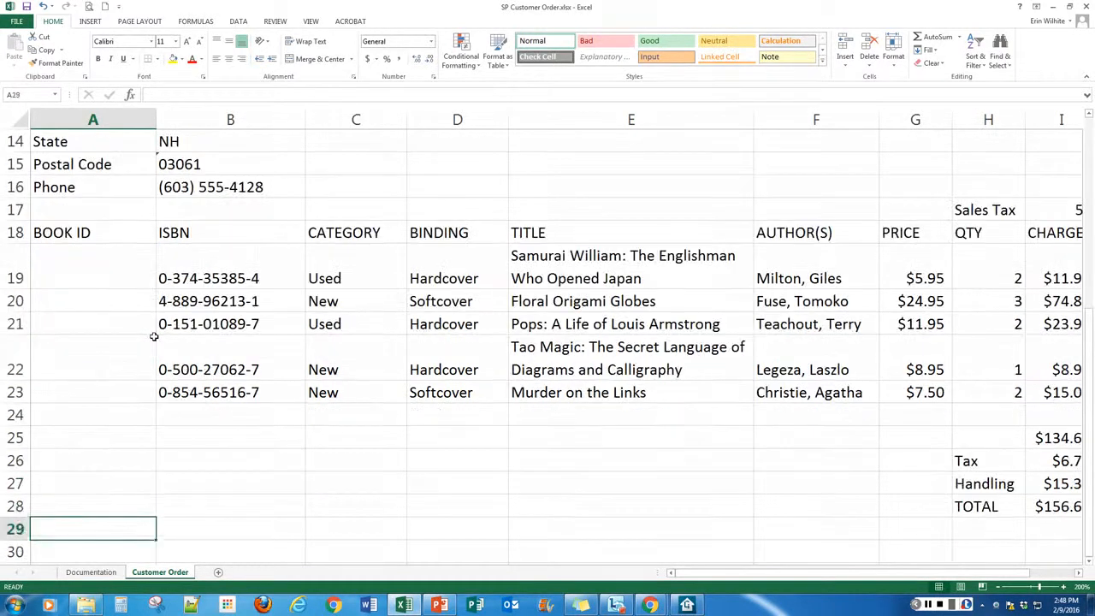
key(Up)
key(Up)
key(Up)
key(Up)
key(Up)
key(Up)
key(Up)
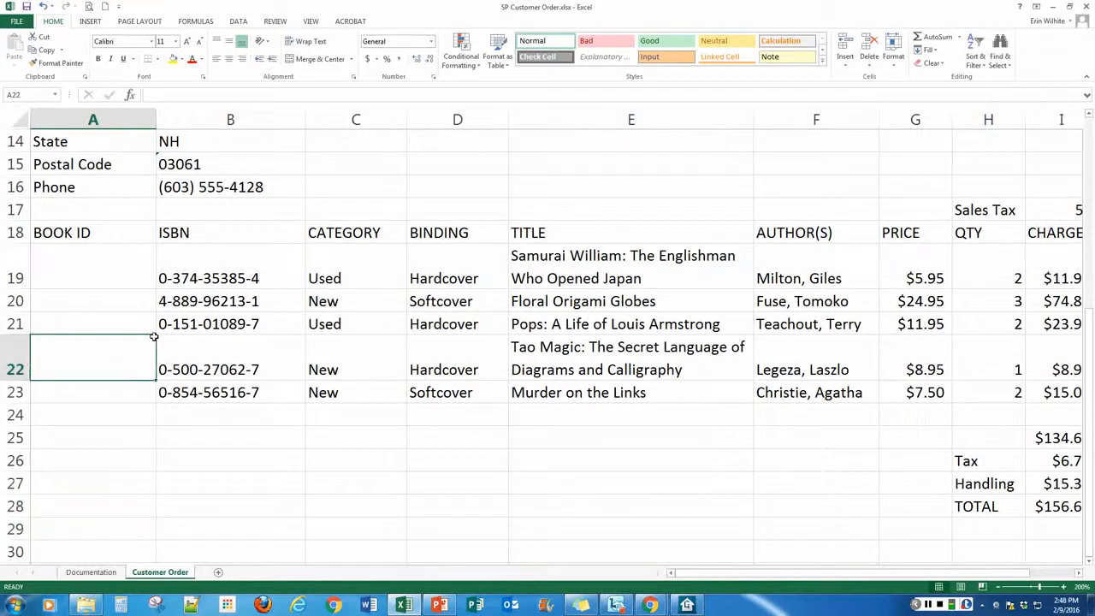
key(Up)
key(Down)
key(Down)
key(Down)
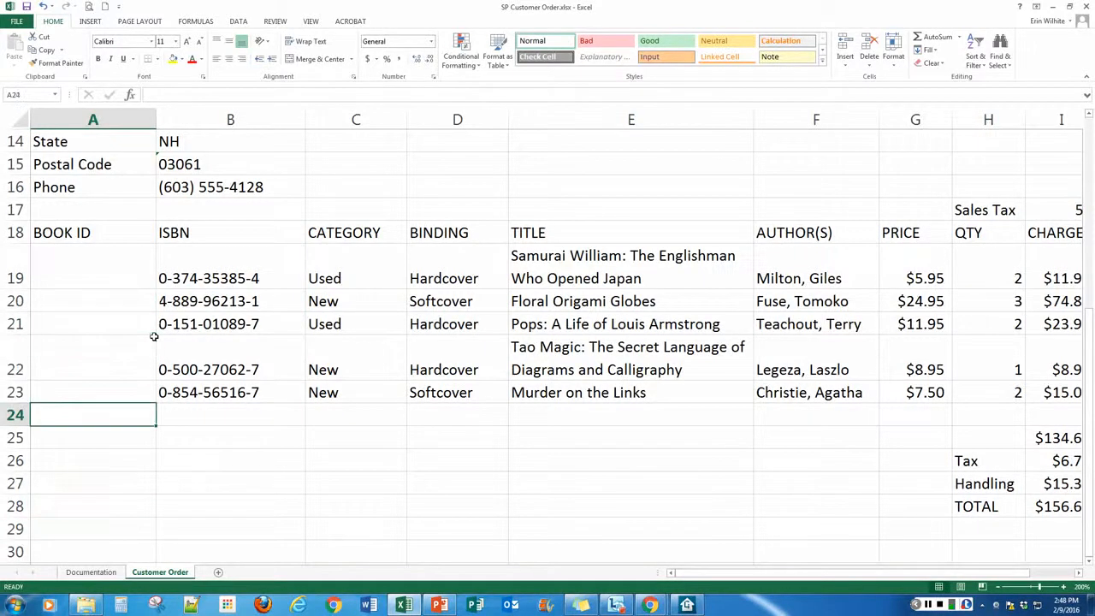
key(Down)
key(Down)
key(Down)
key(Down)
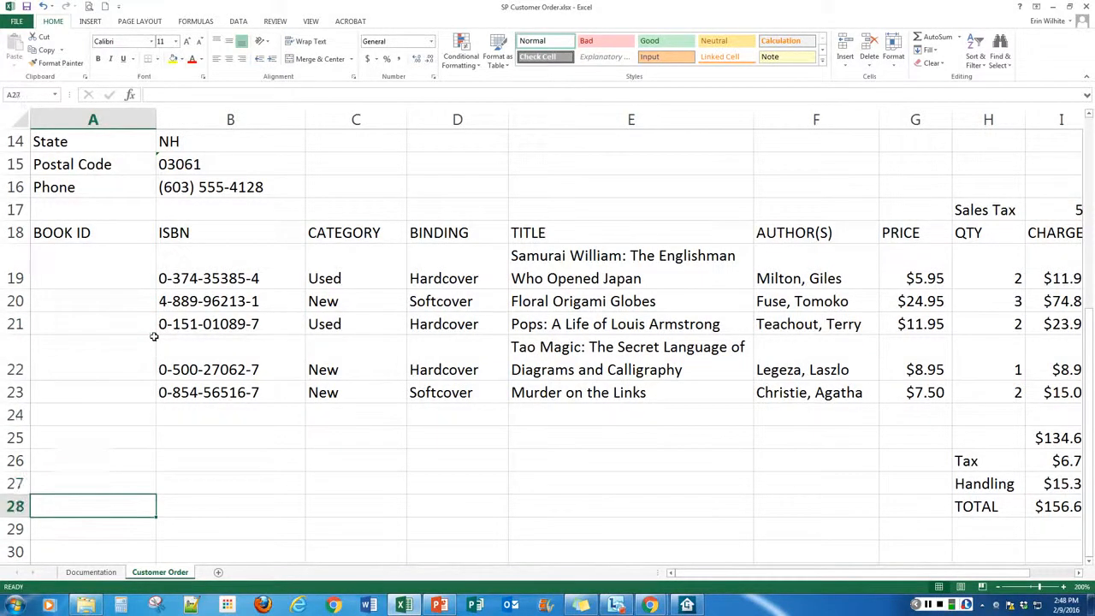
click(61, 463)
drag(62, 495, 817, 505)
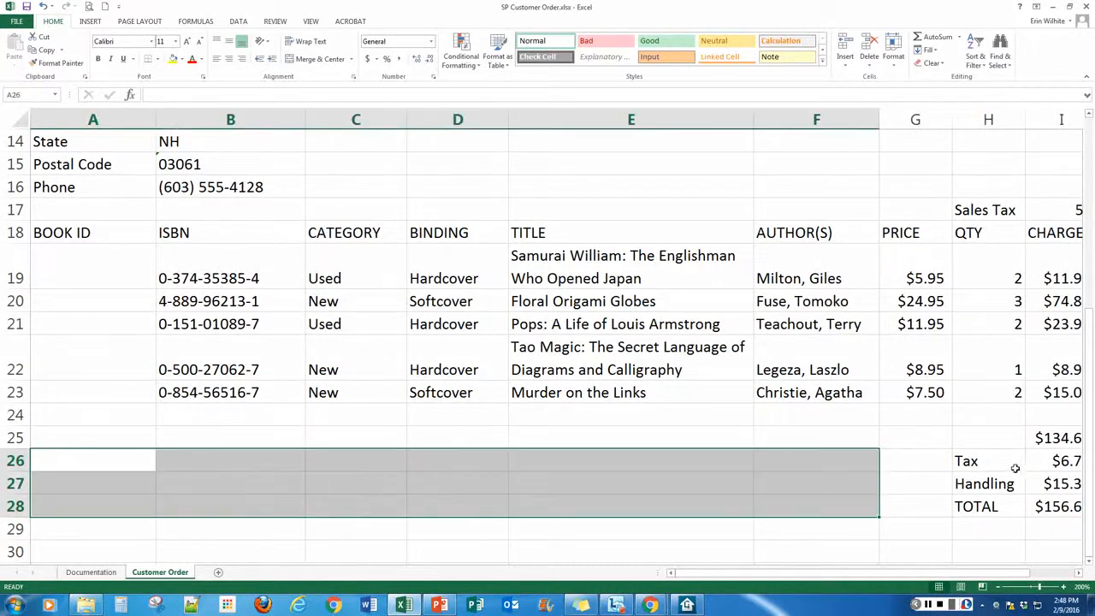
drag(994, 462, 1041, 503)
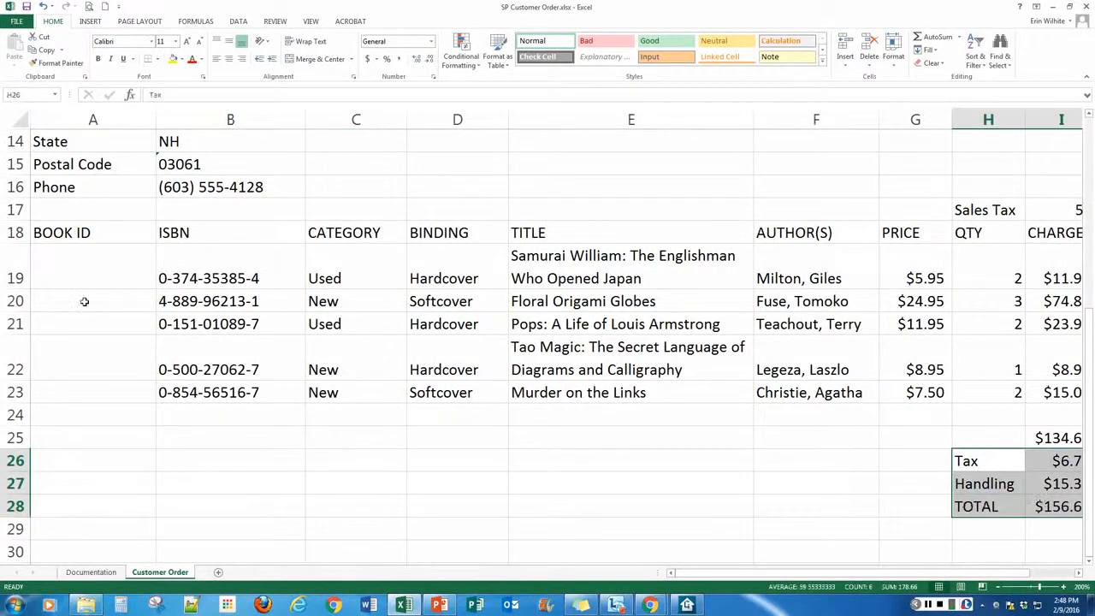
drag(89, 283, 71, 506)
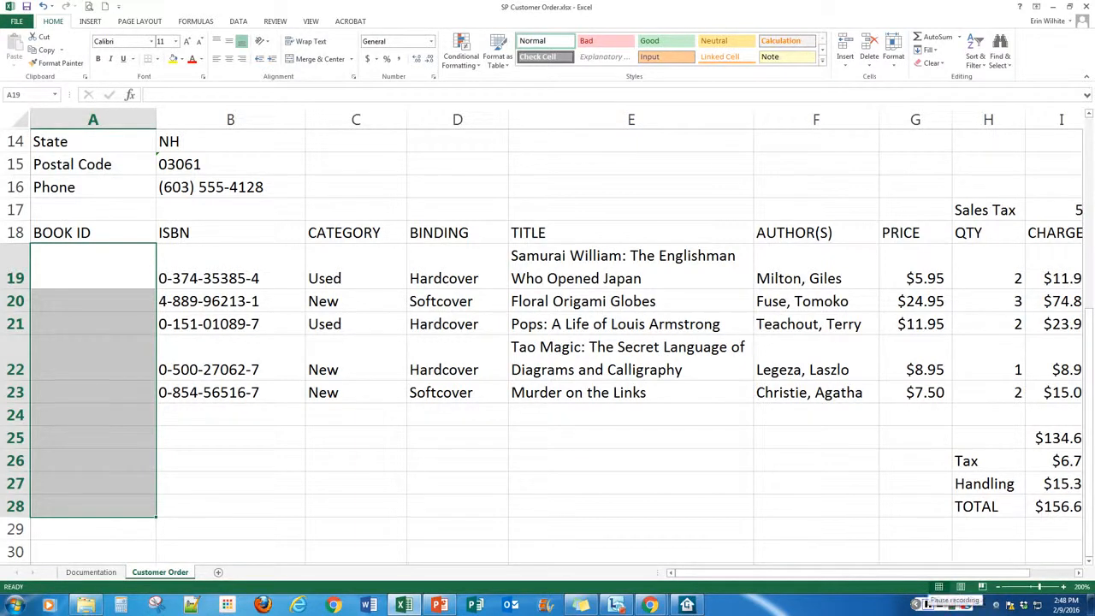
click(924, 603)
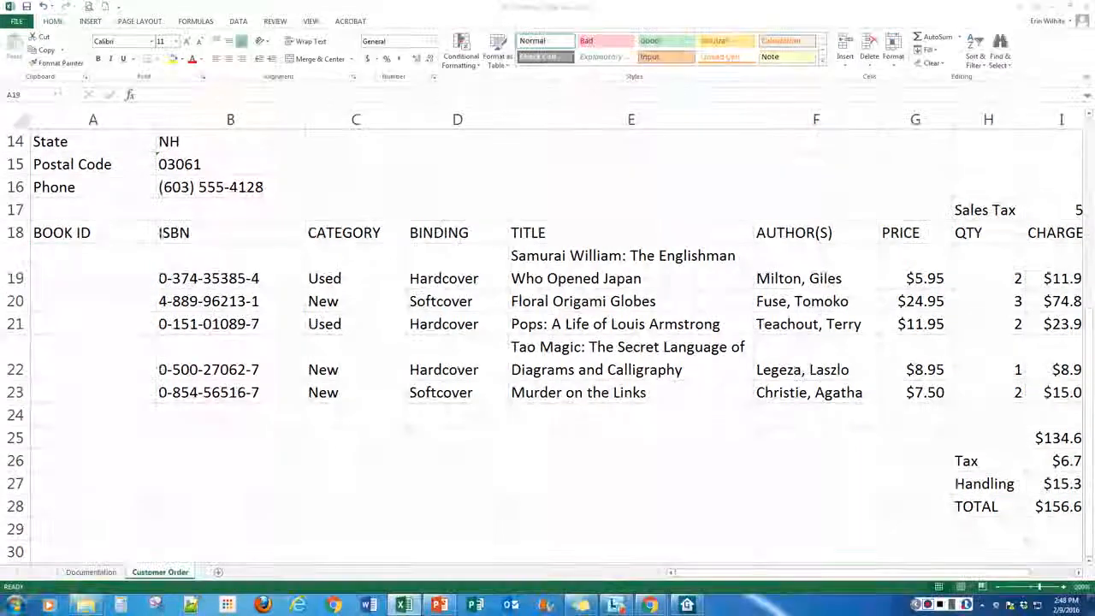
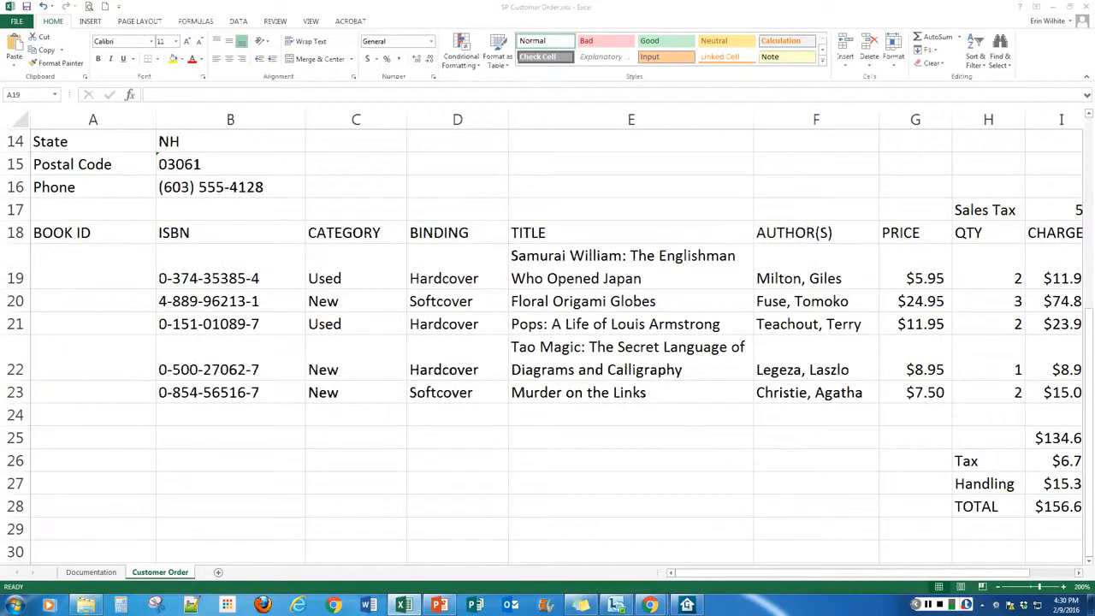
Enter the book ID 25385-Used in cell A19 for Samurai William.
click(71, 278)
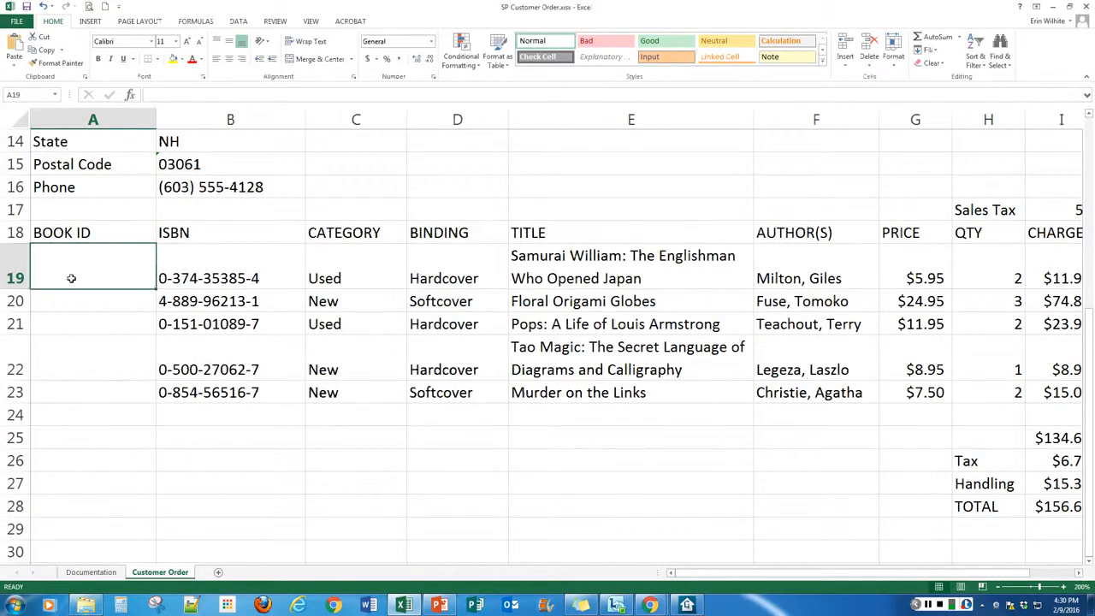
text(25385-Used)
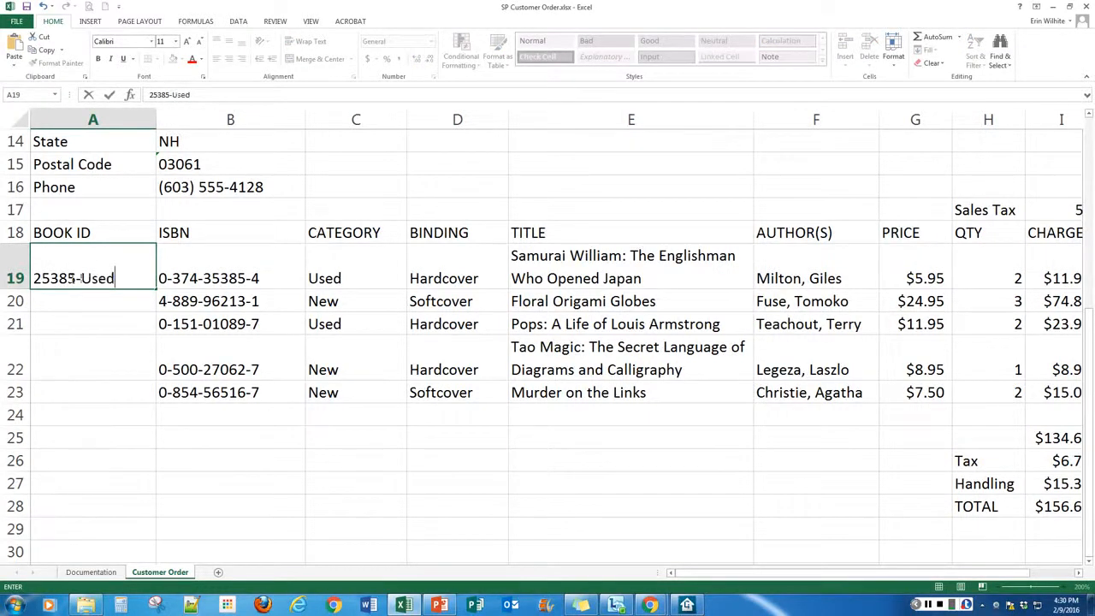
key(Return)
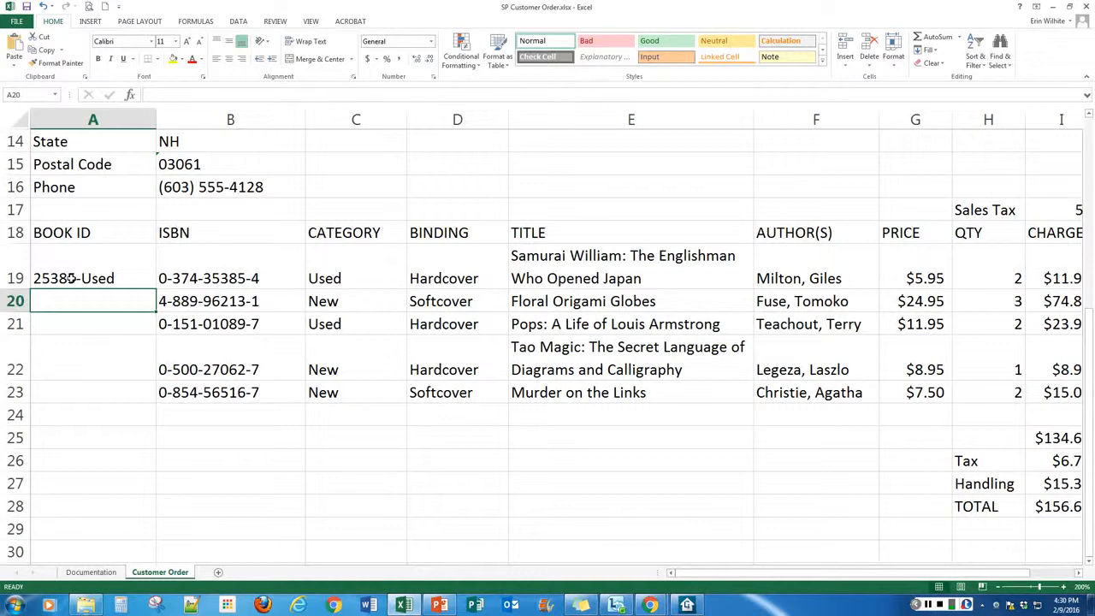
Clear the book ID entries from cells A19 and A20.
text(9)
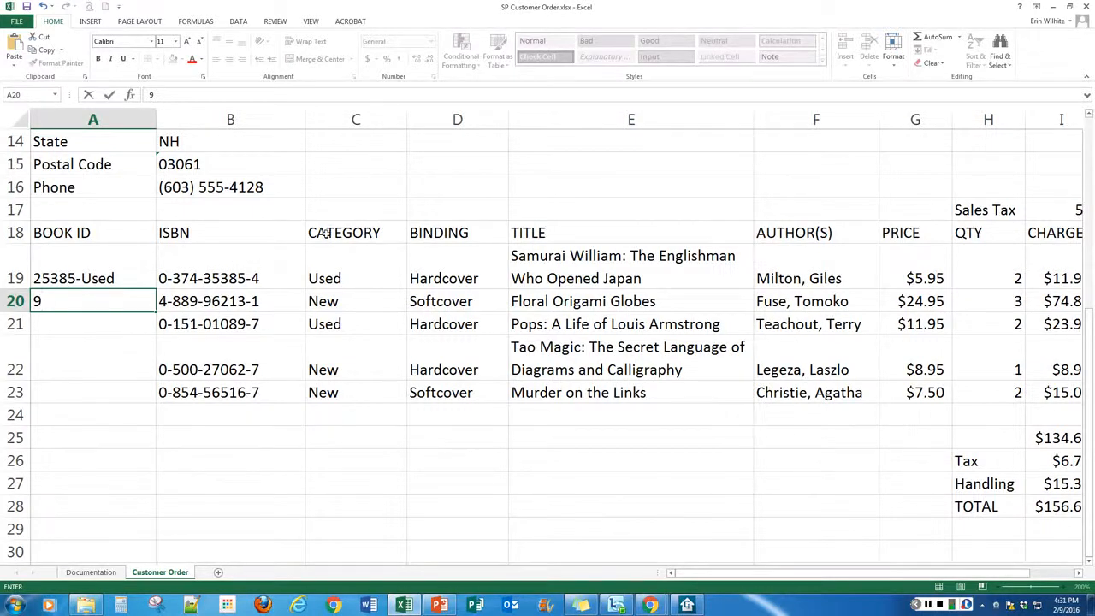
click(238, 279)
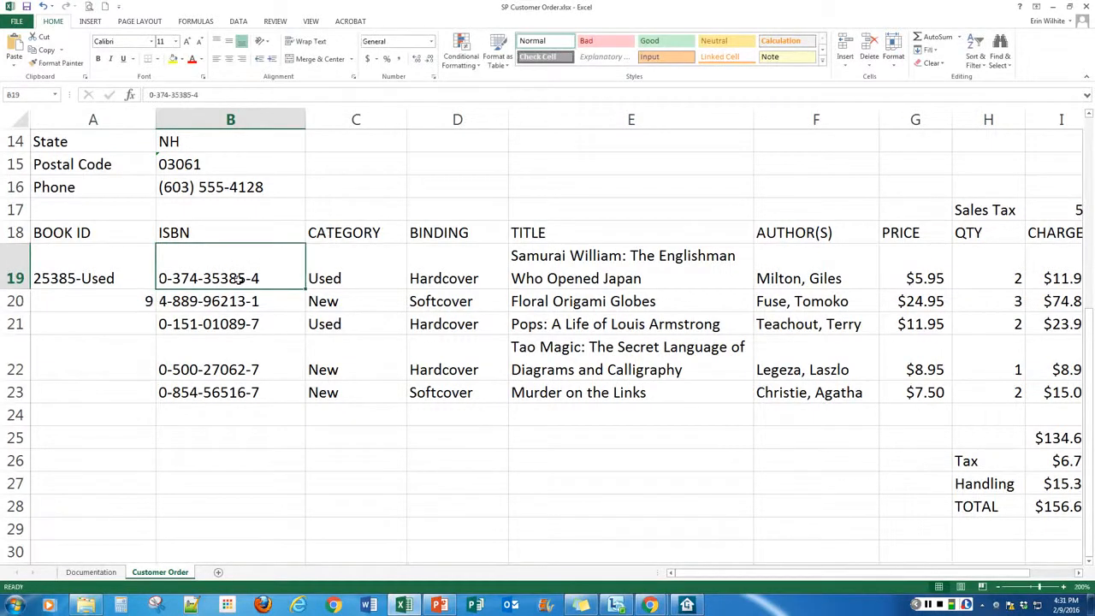
click(128, 299)
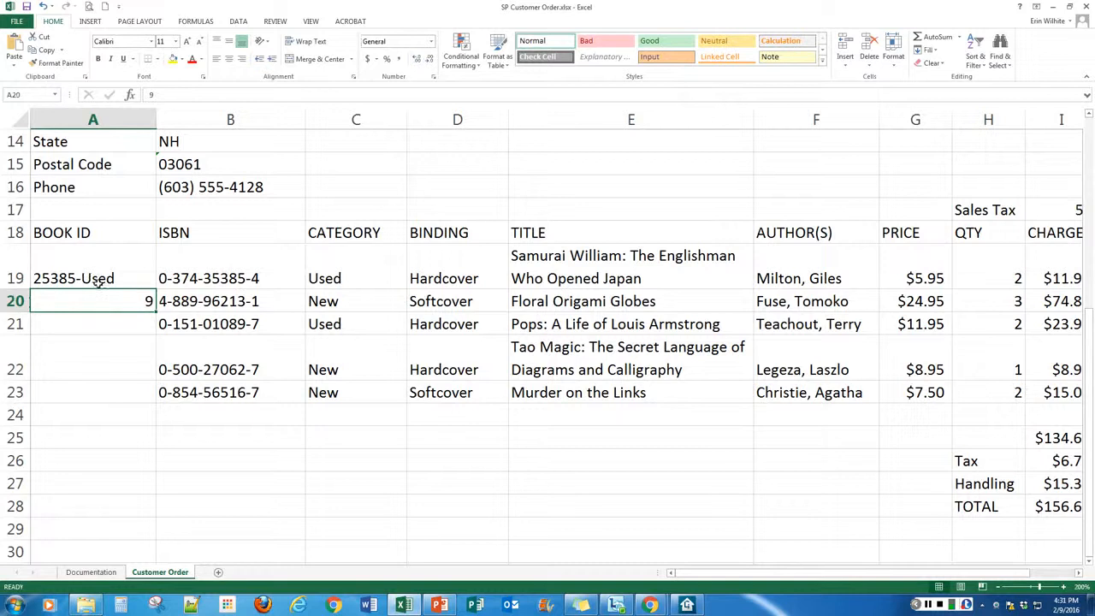
key(Delete)
click(96, 279)
key(Delete)
click(180, 274)
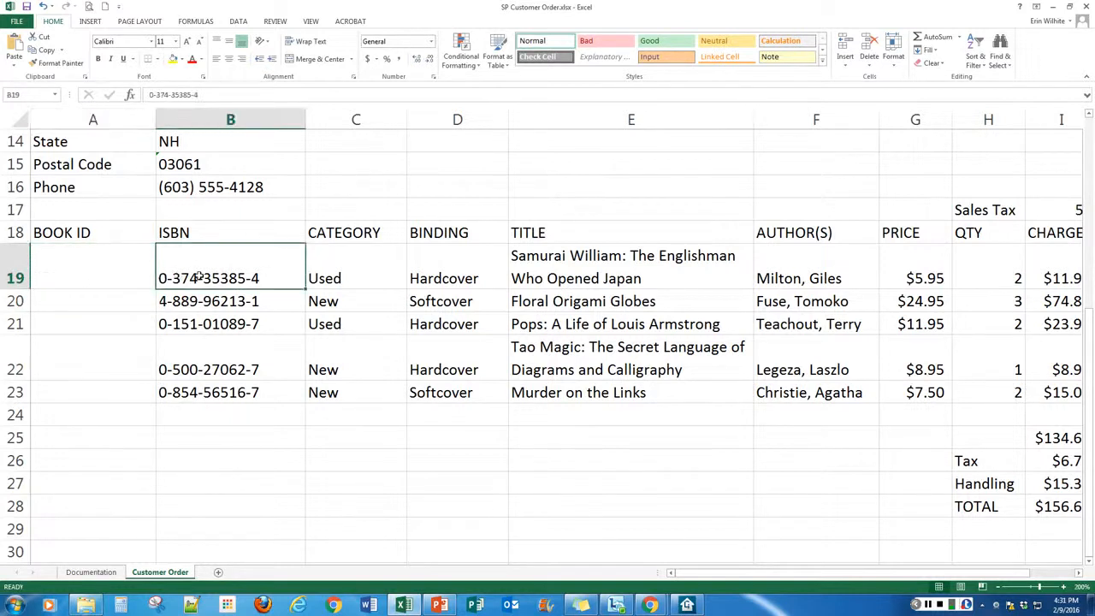
double_click(204, 278)
key(BackSpace)
text(2)
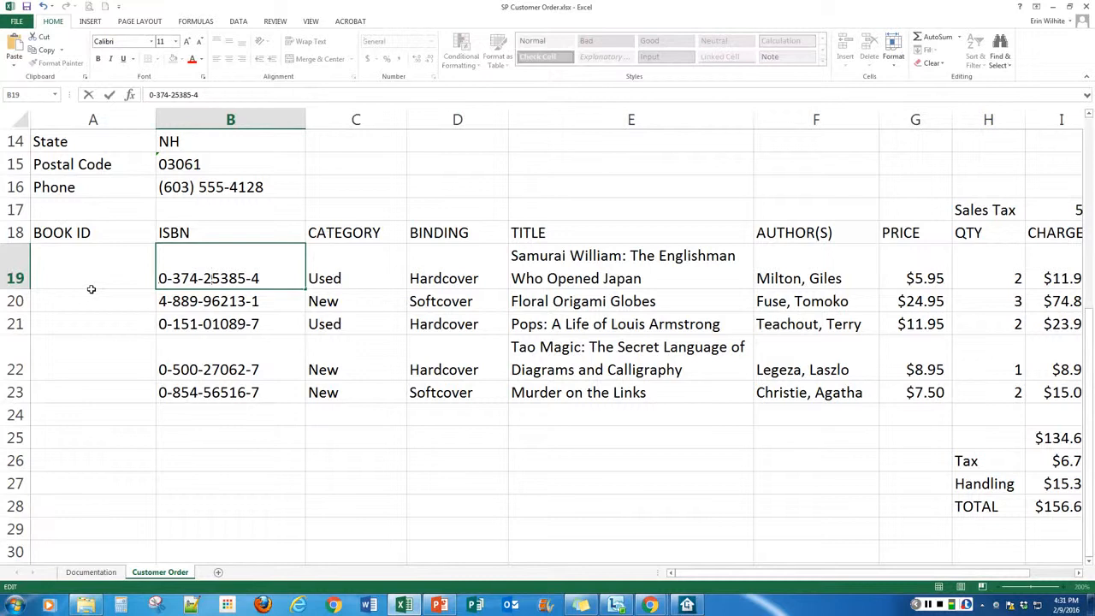
Enter the book ID 25385-Used in cell A19 for Samurai William.
click(93, 269)
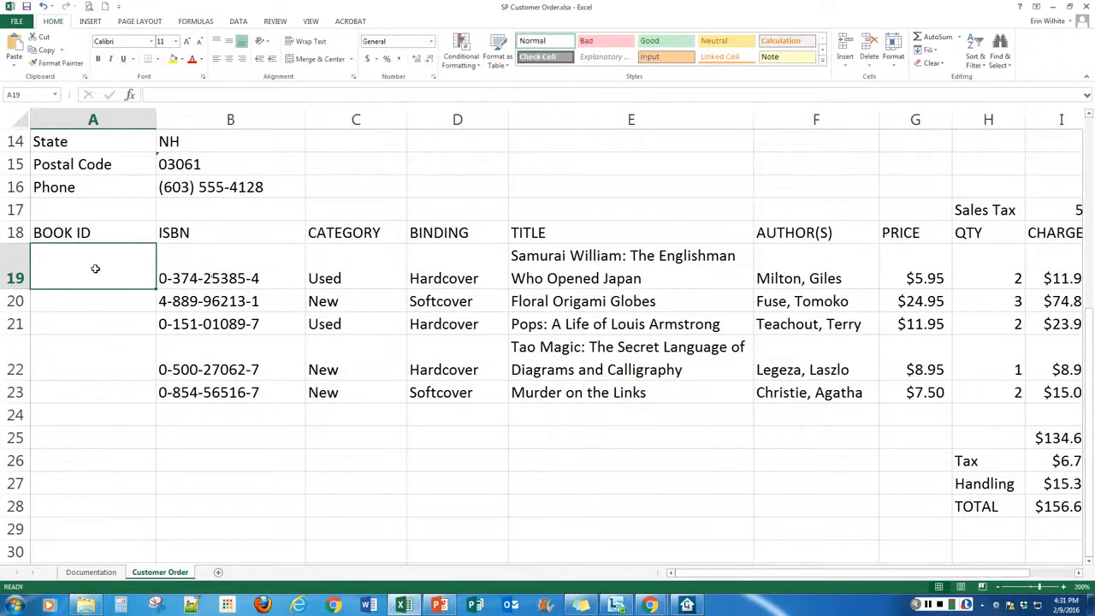
text(25385)
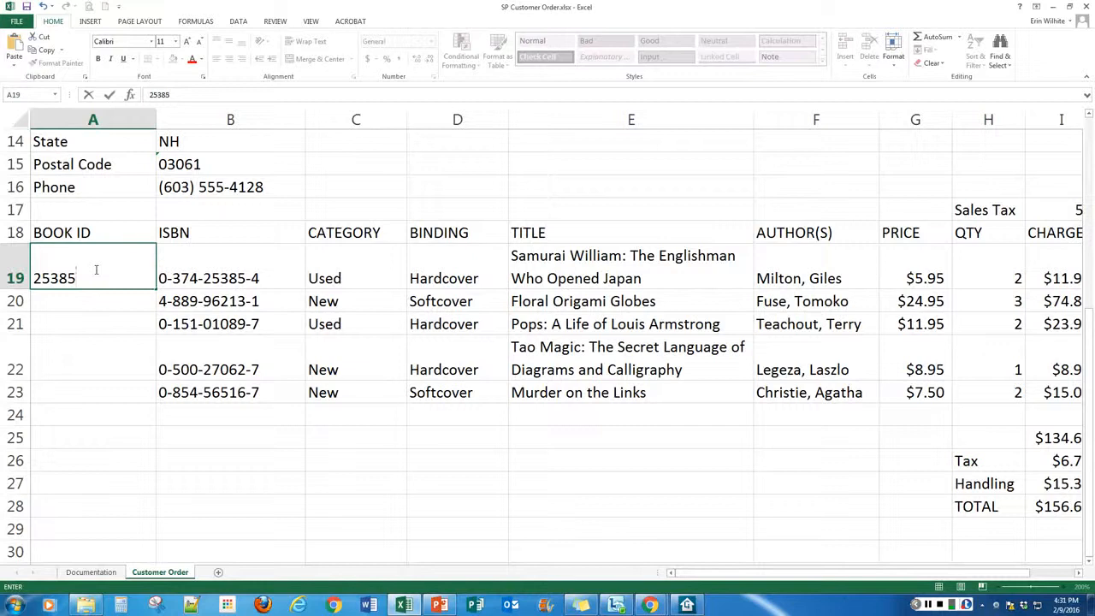
text(-Used)
Enter the book ID 96213-New in cell A20 and accept the Flash Fill suggestions for the remaining books down to row 23.
click(121, 304)
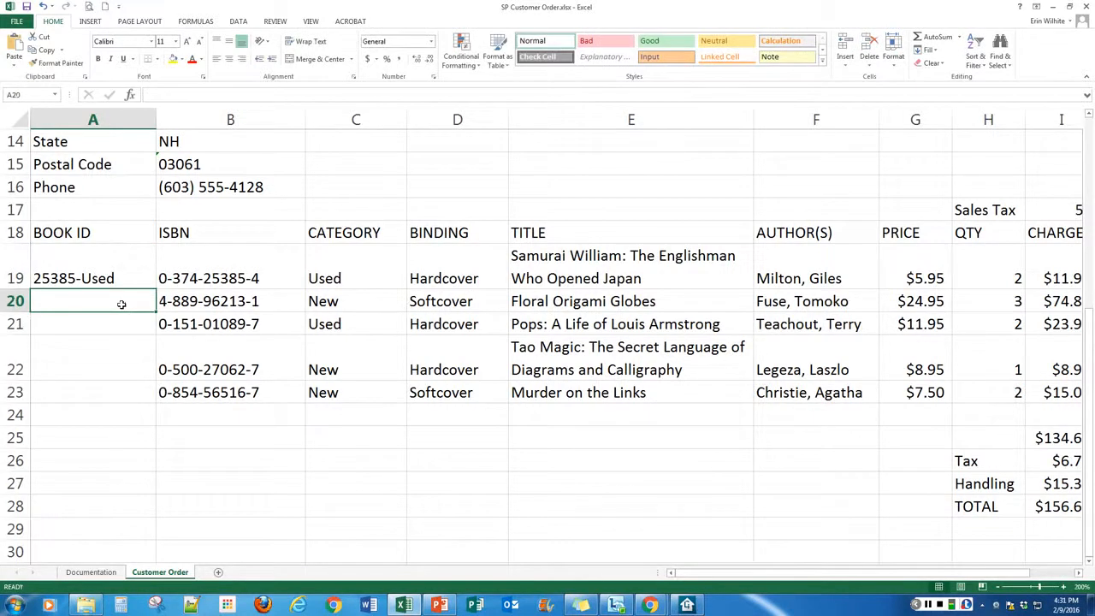
text(96213-New)
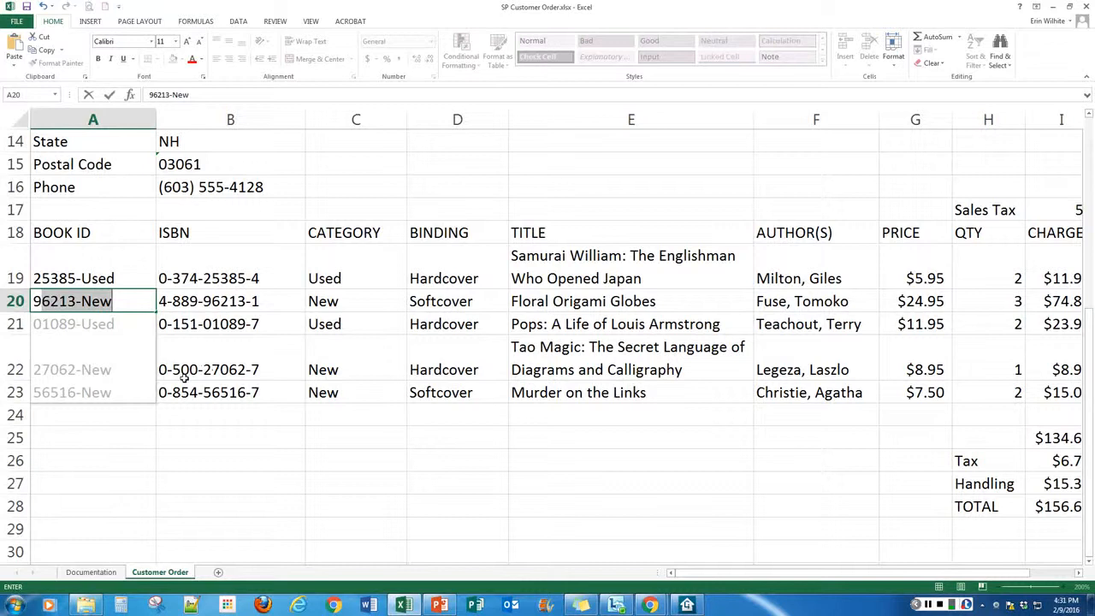
key(Return)
key(Return)
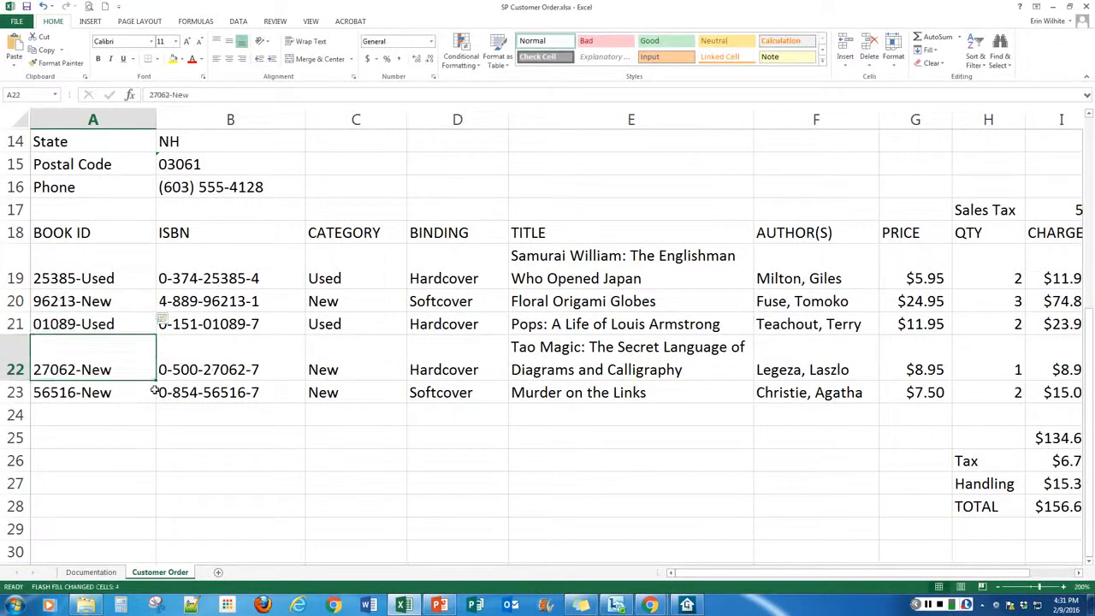
key(Return)
key(Return)
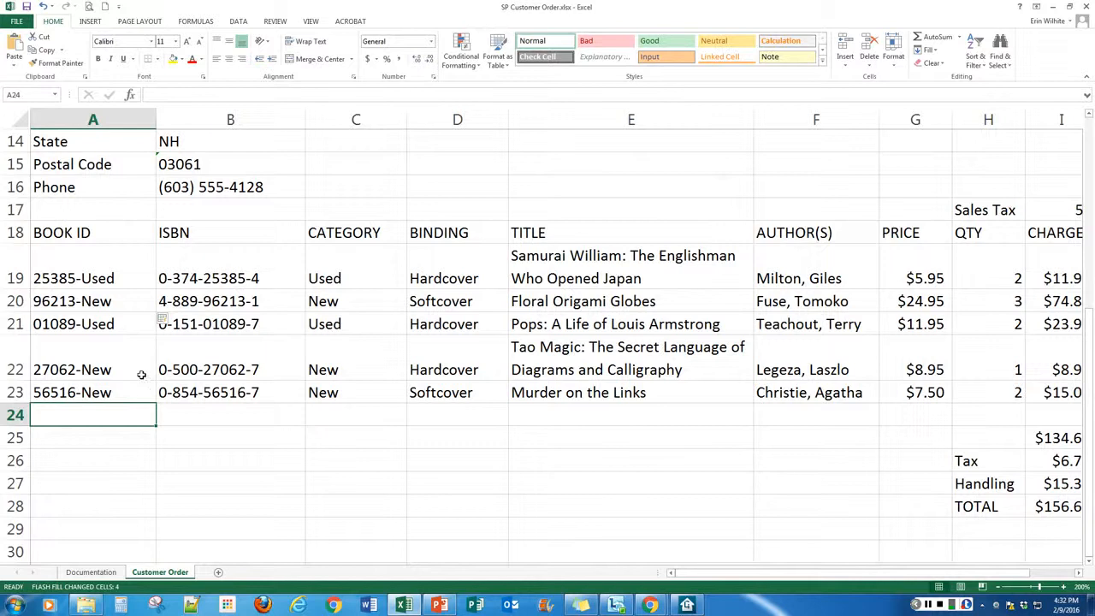
Apply All Borders to the order summary range A3:B7, from Order ID to Total Charge.
scroll(99, 231, up, 4)
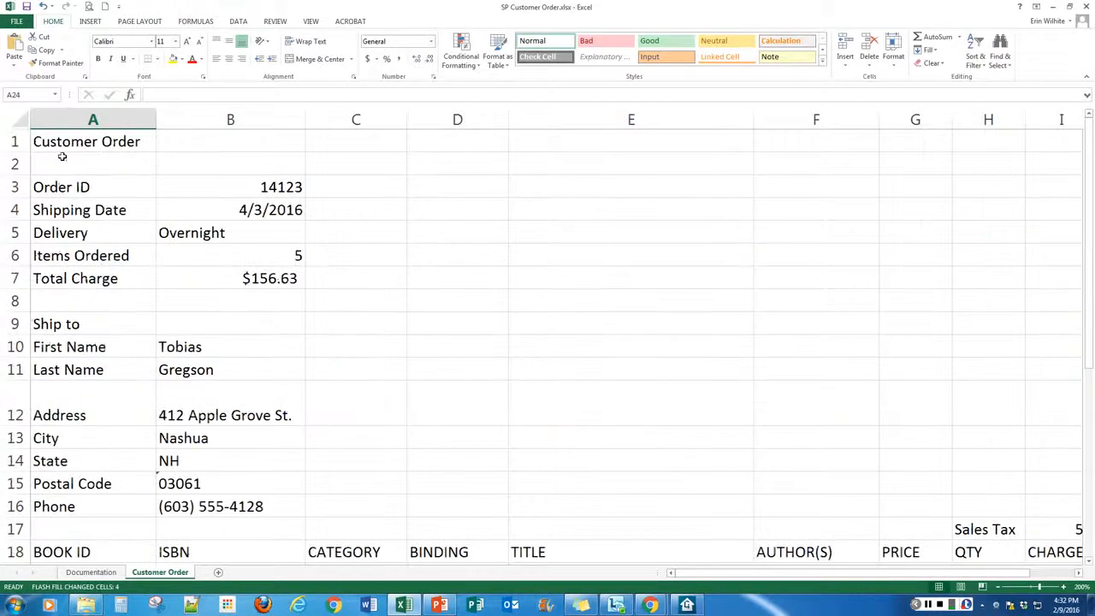
click(93, 188)
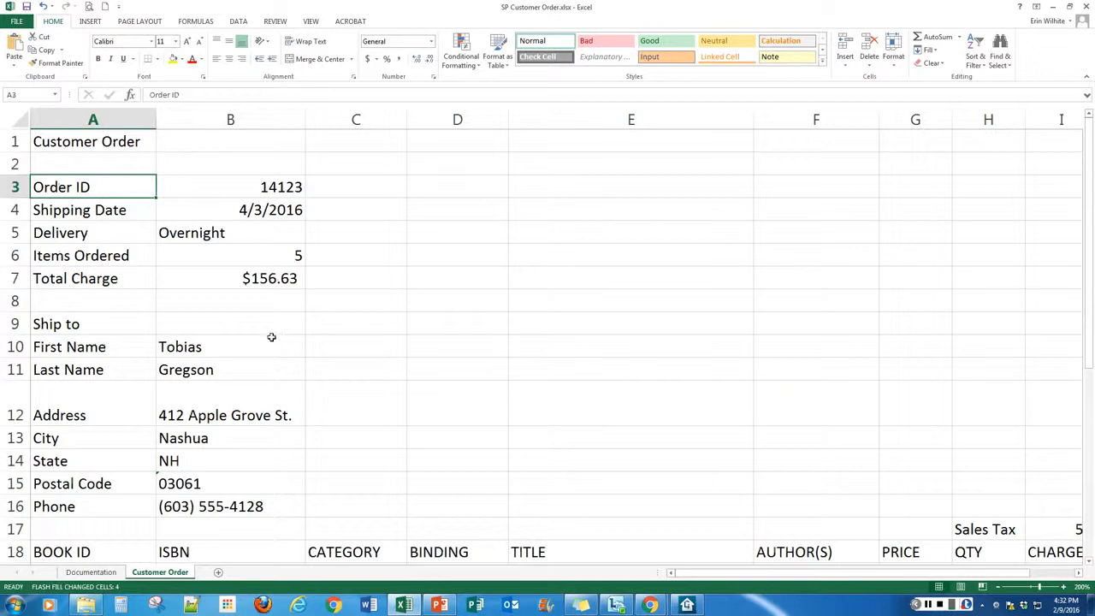
shift+click(260, 284)
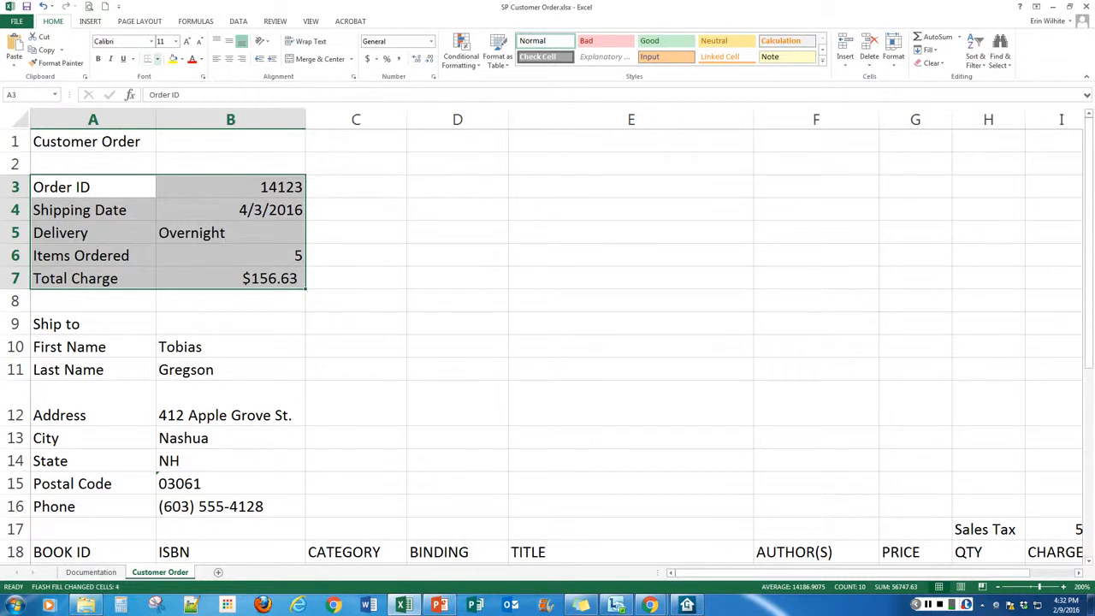
click(157, 59)
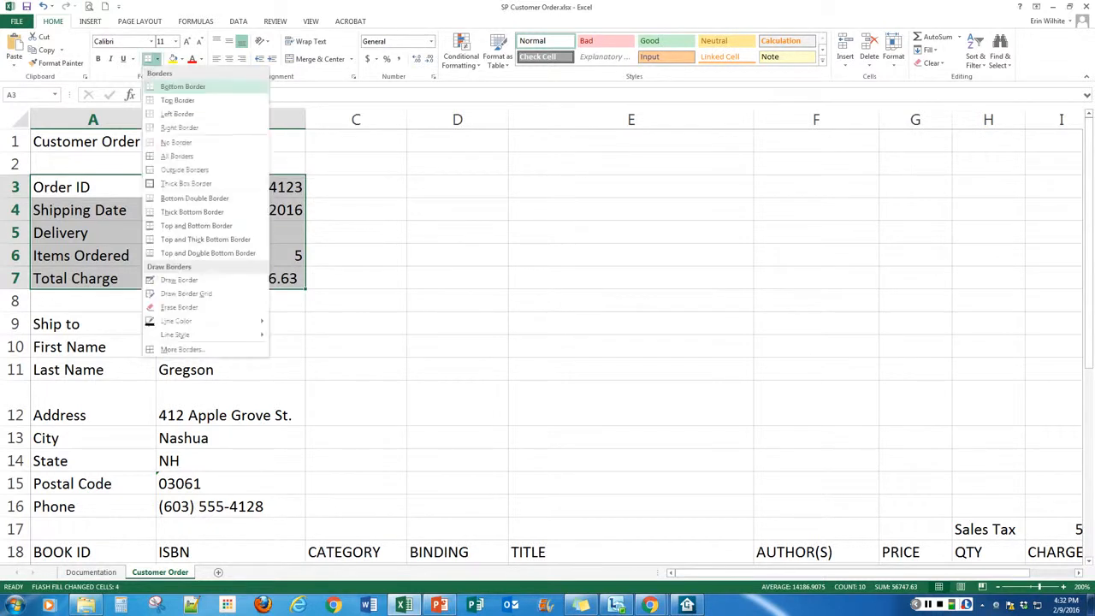
click(171, 157)
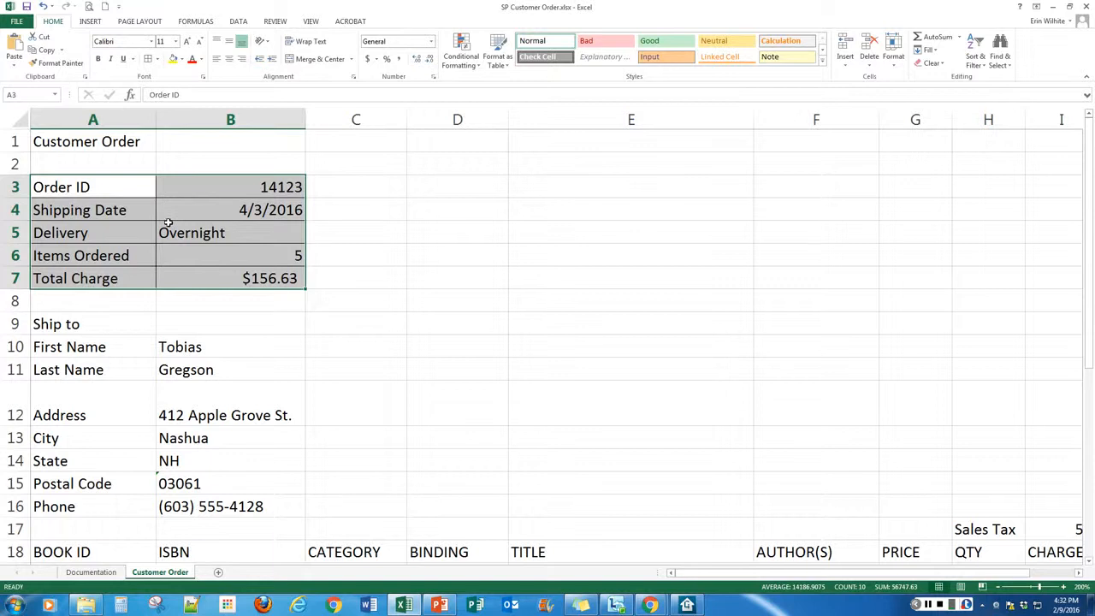
click(77, 326)
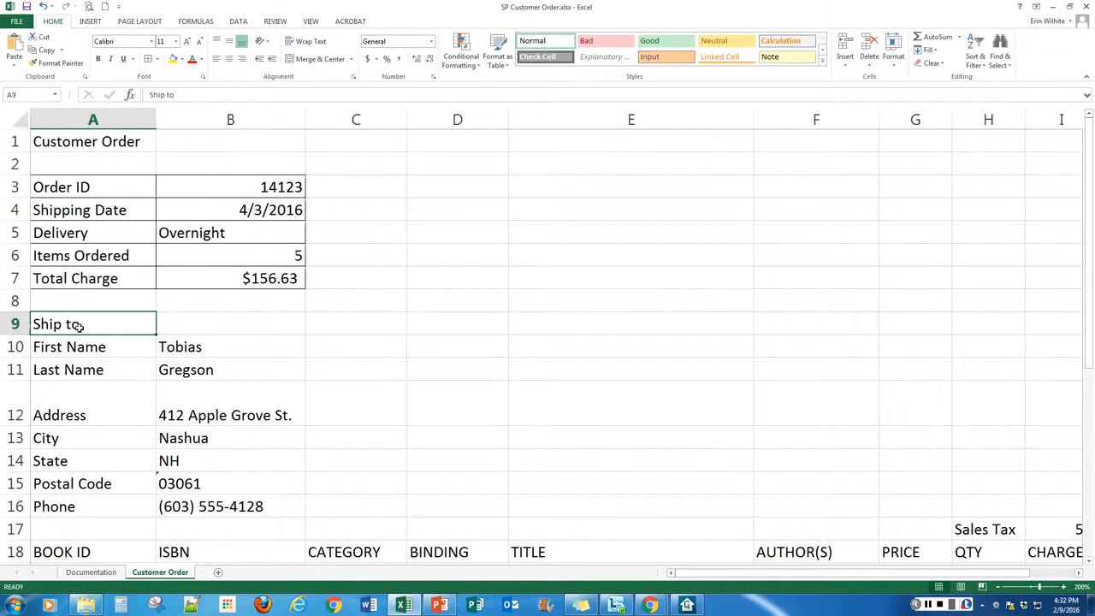
shift+click(236, 509)
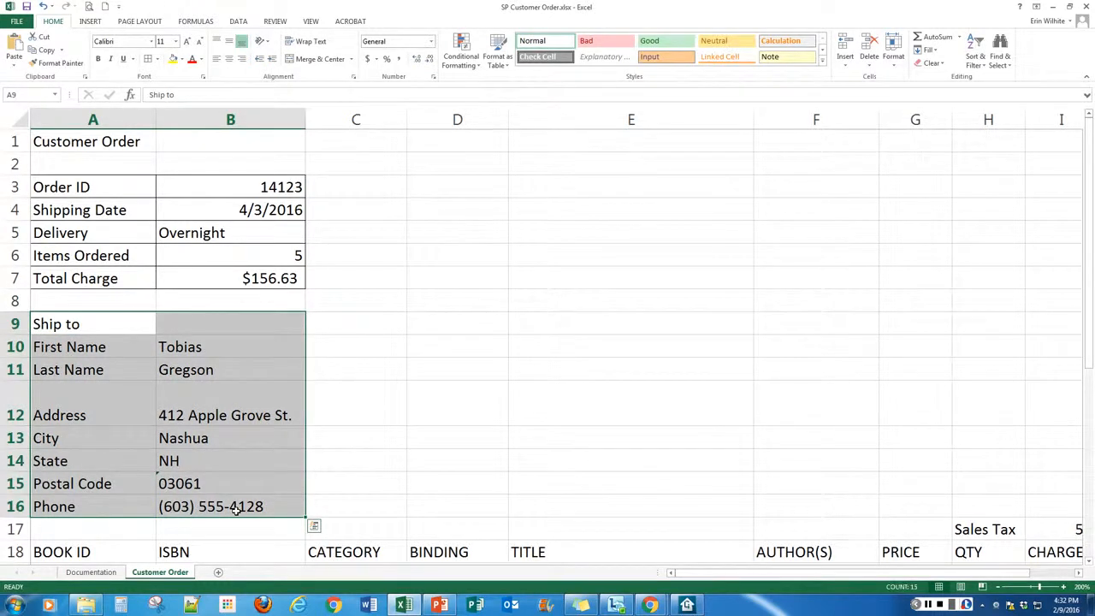
scroll(235, 508, down, 2)
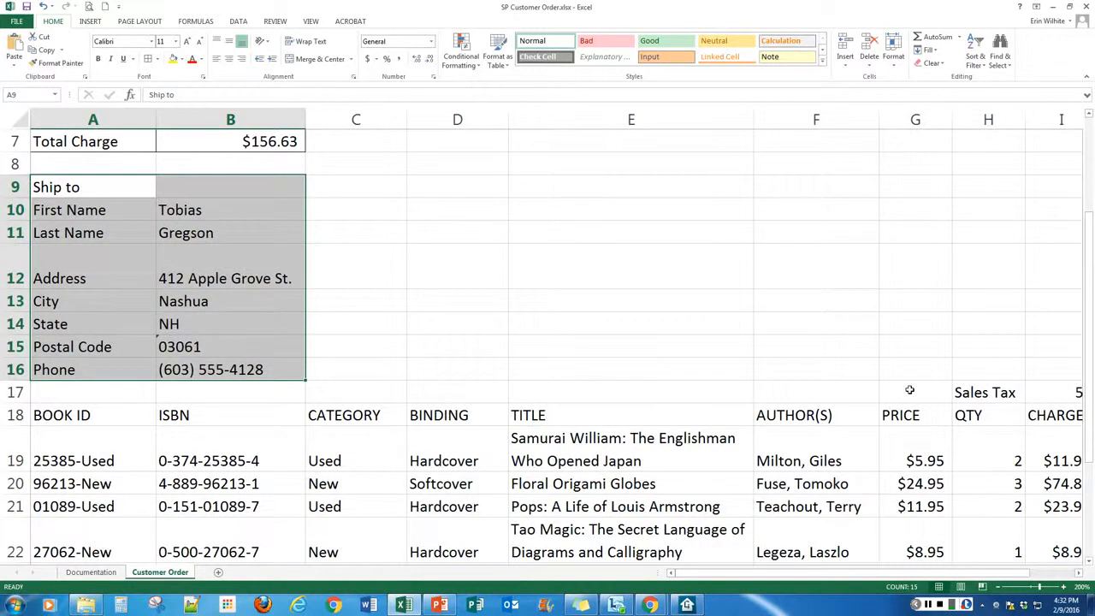
click(981, 390)
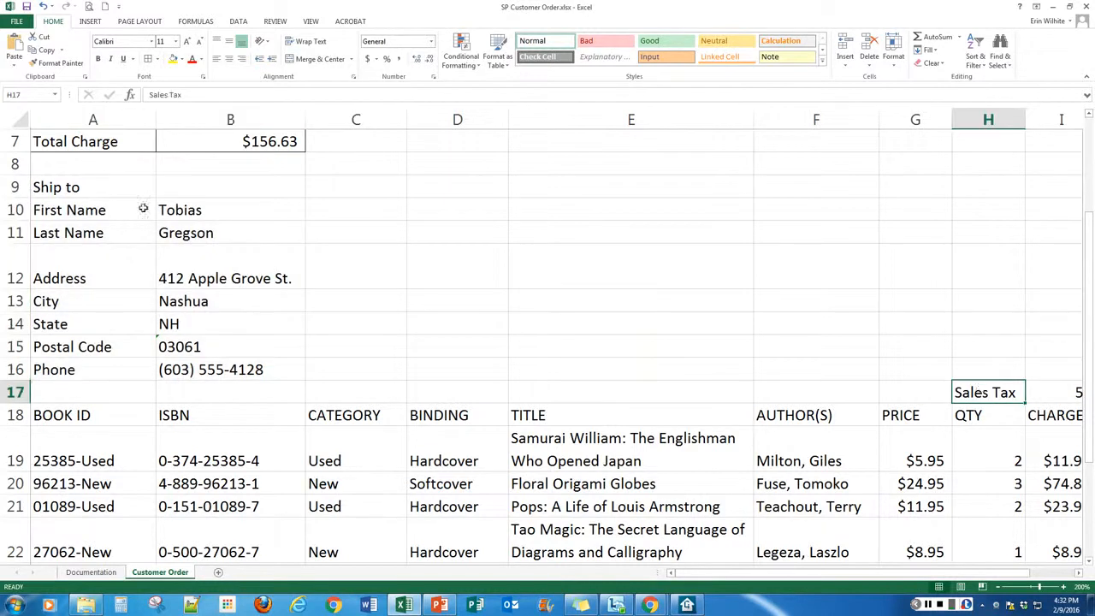
Apply All Borders to the Ship to block A9:B16 together with the Sales Tax cells H17 and I17.
click(60, 190)
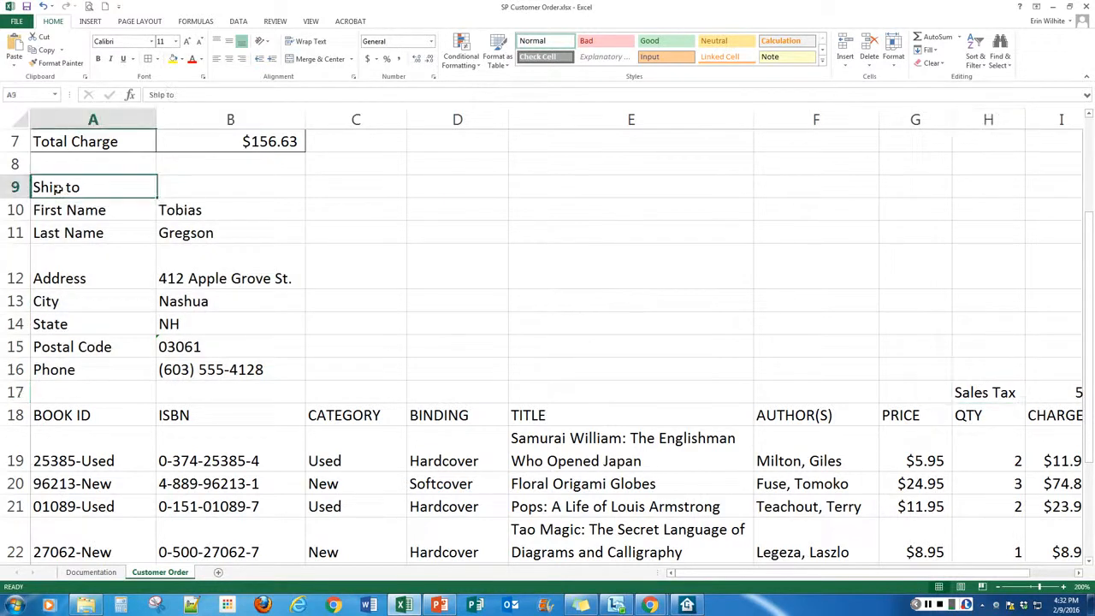
shift+click(216, 365)
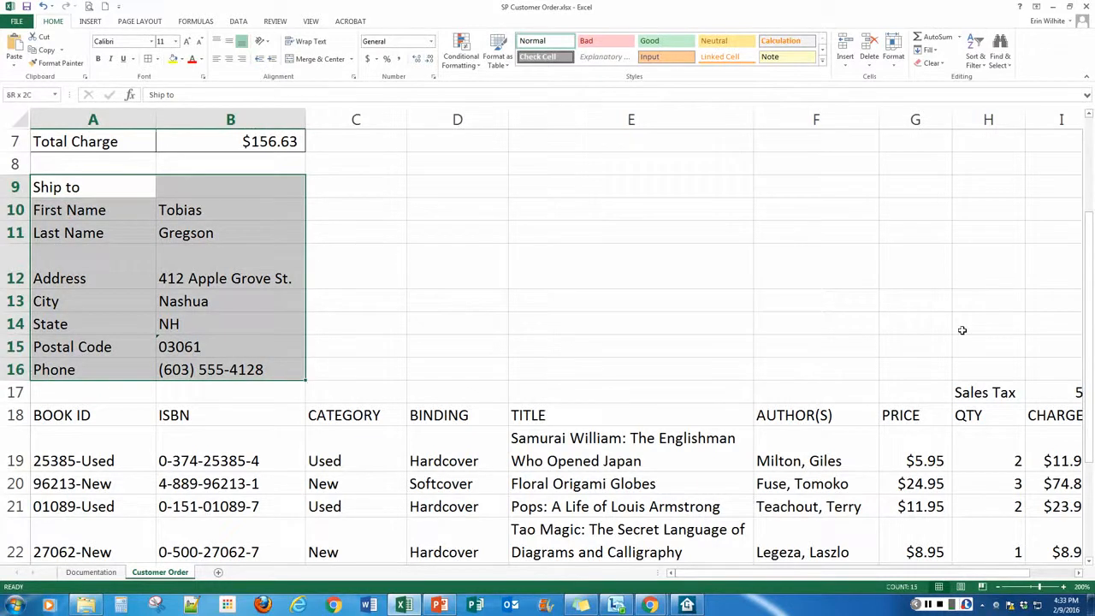
scroll(864, 436, right, 1)
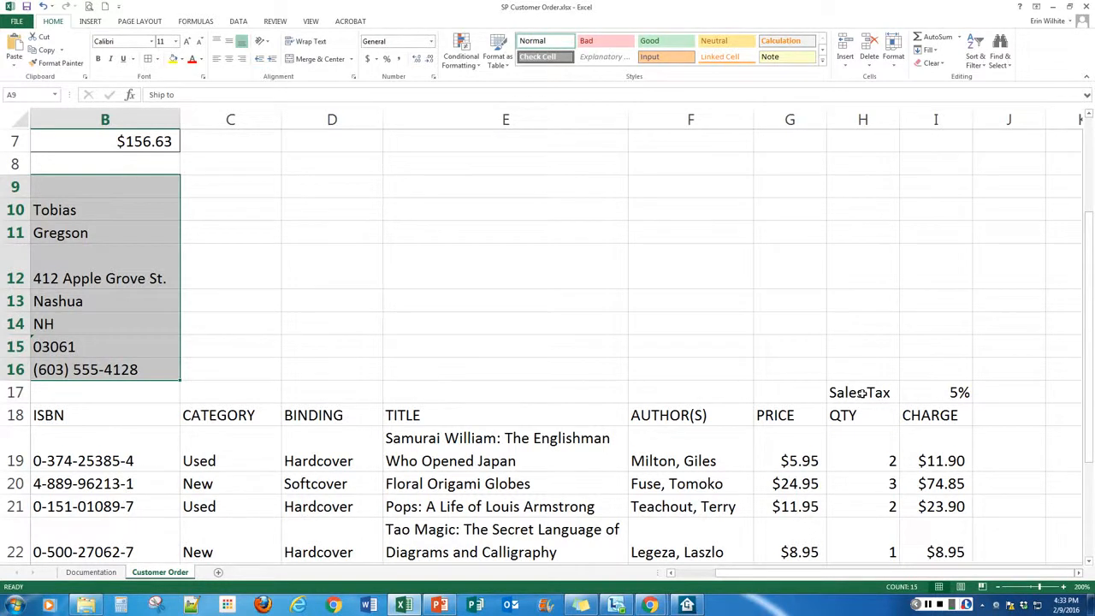
ctrl+click(862, 392)
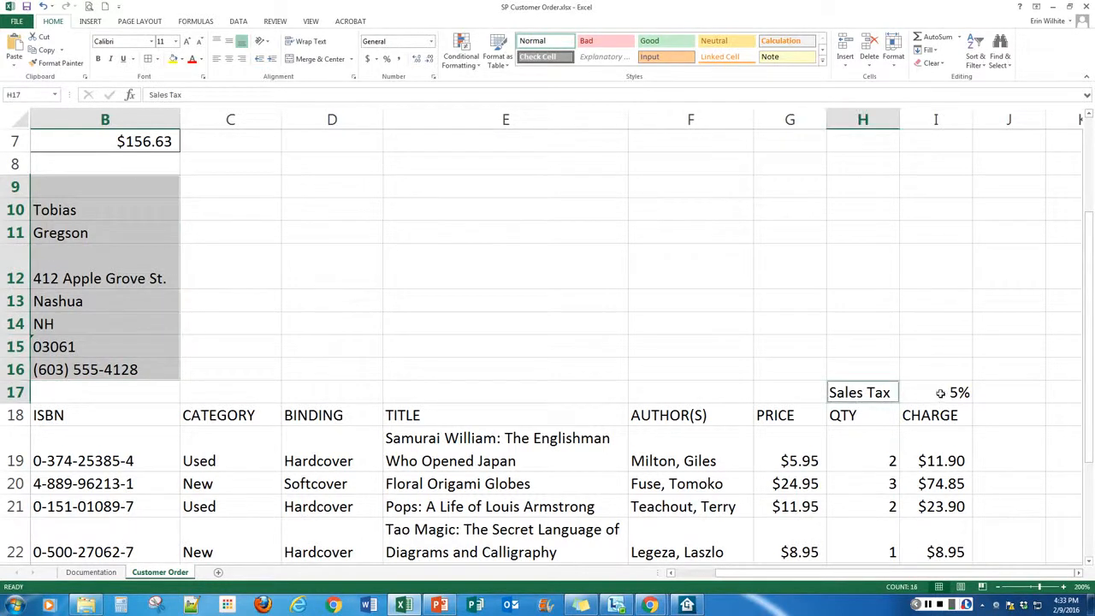
ctrl+click(940, 393)
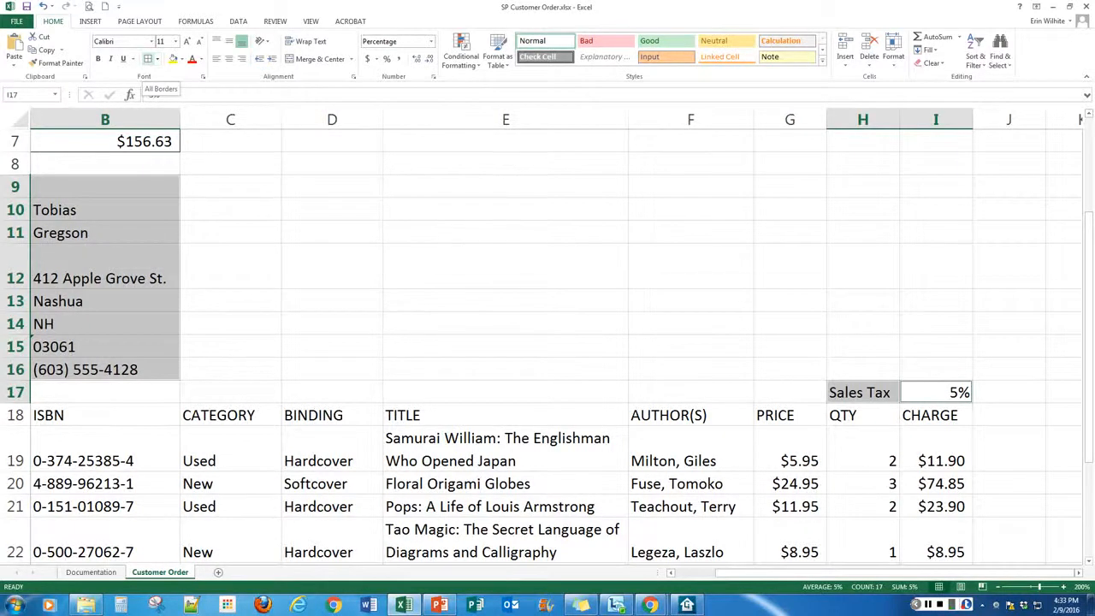
click(147, 58)
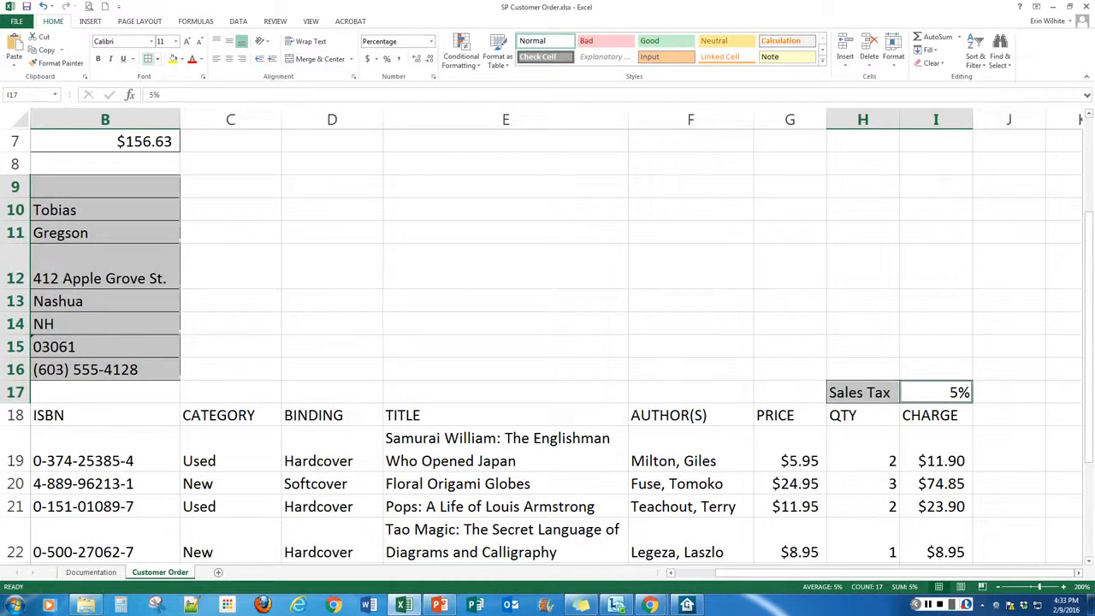
click(84, 399)
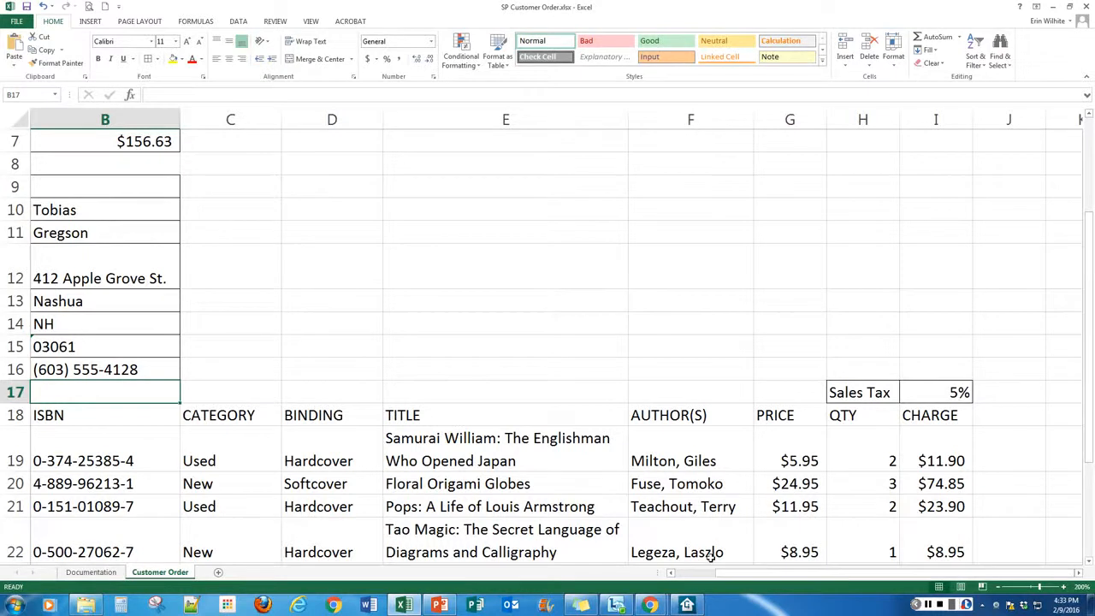
Set the font size of the Customer Order title in cell A1 to 28.
drag(977, 572, 936, 573)
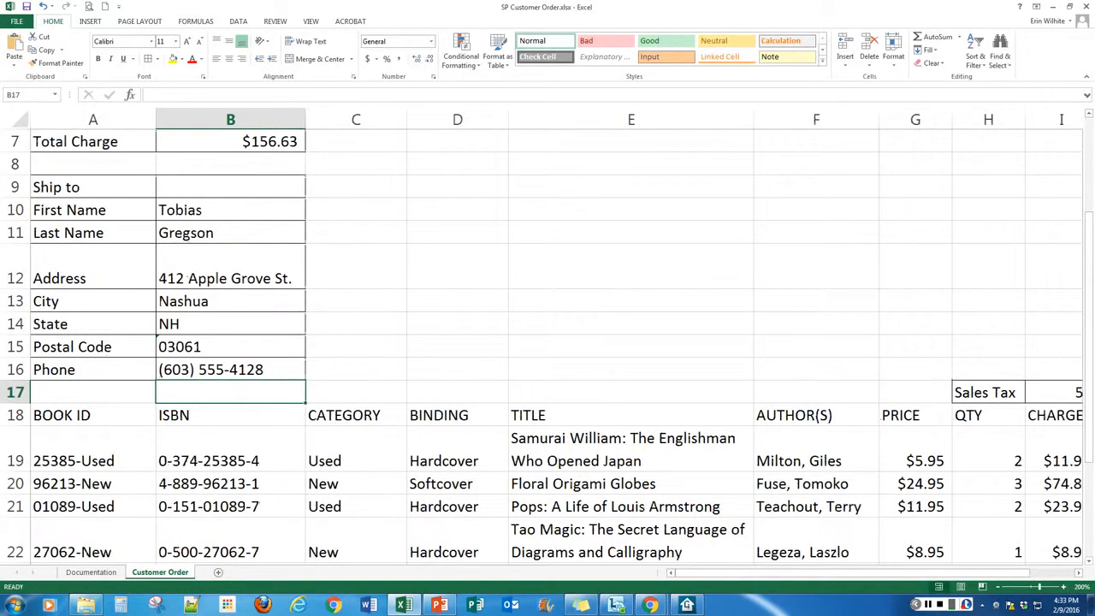
click(998, 587)
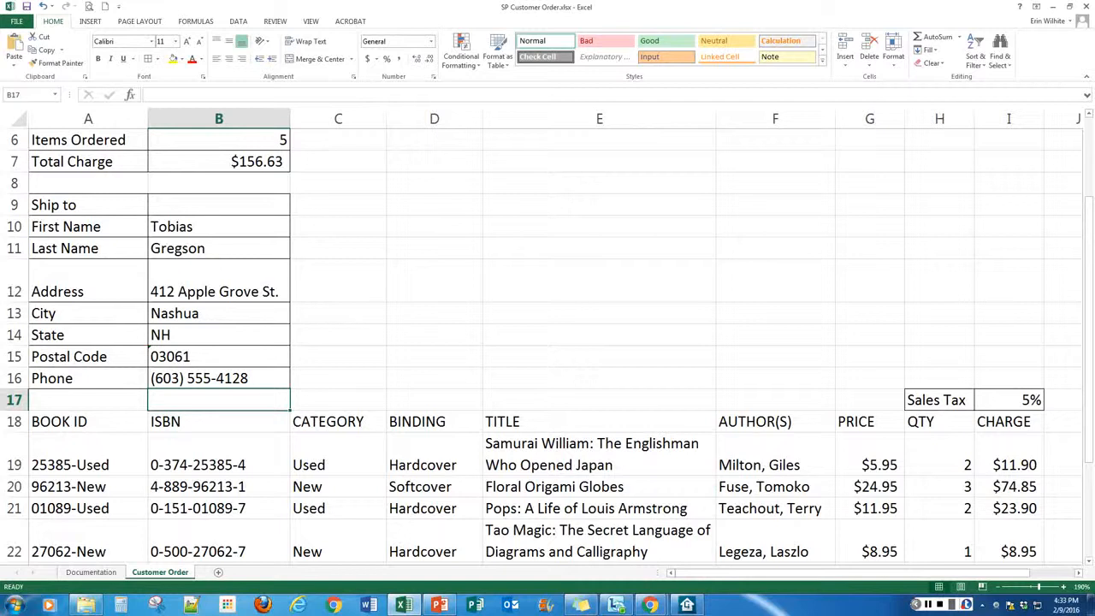
click(997, 587)
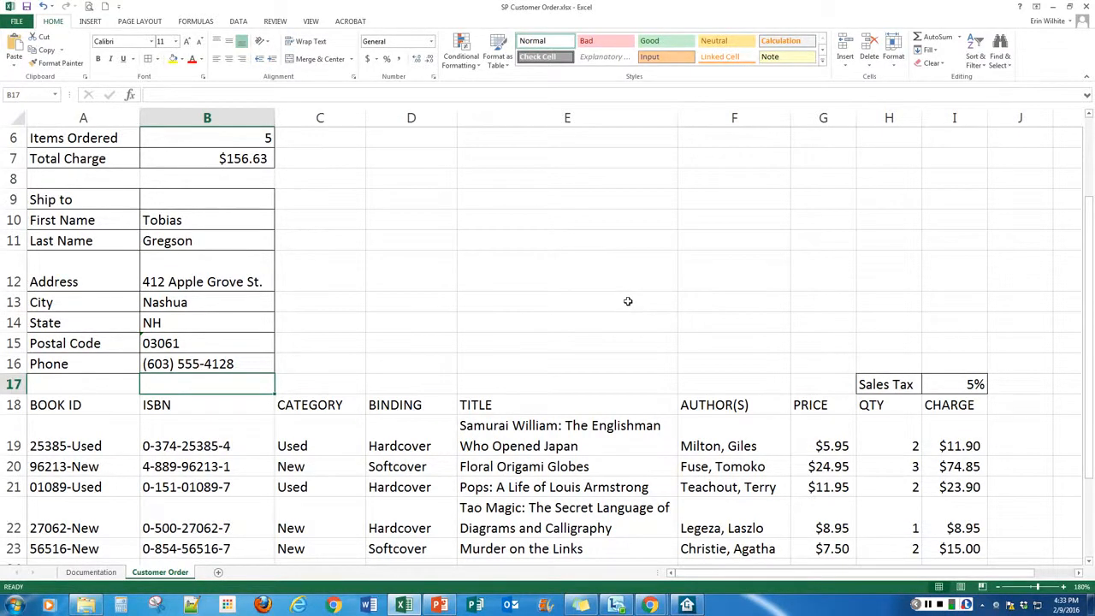
scroll(125, 189, up, 2)
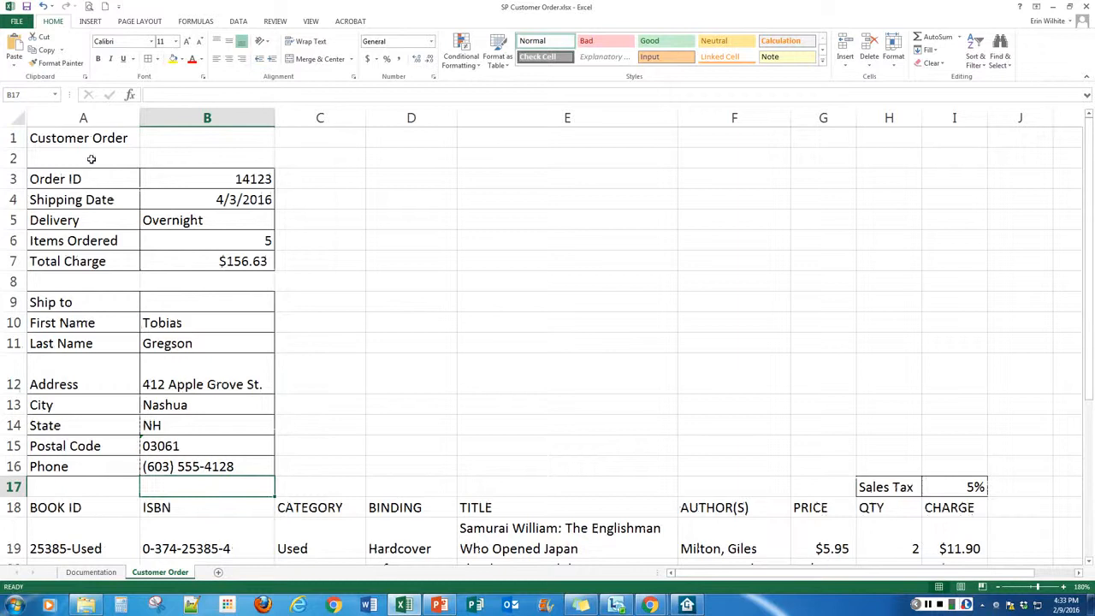
click(76, 140)
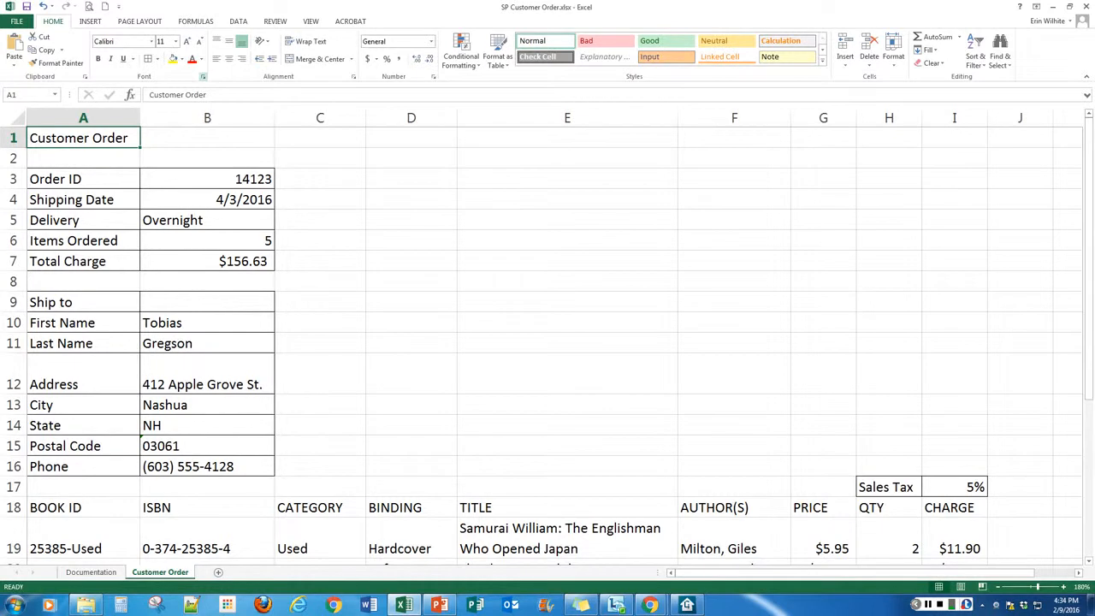
click(202, 76)
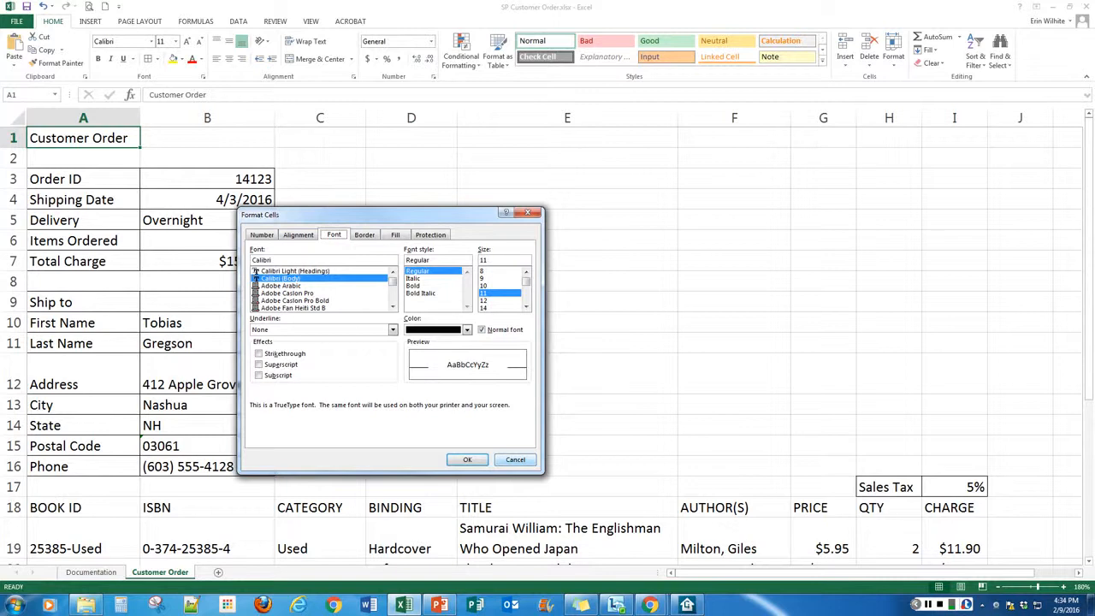
click(515, 459)
click(176, 41)
click(162, 184)
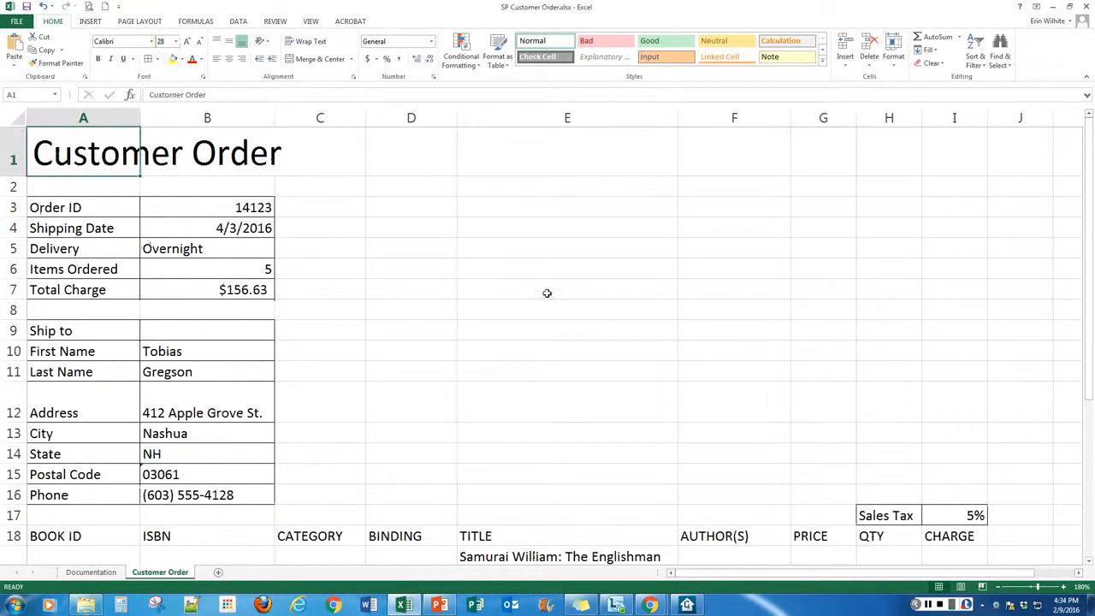
click(485, 335)
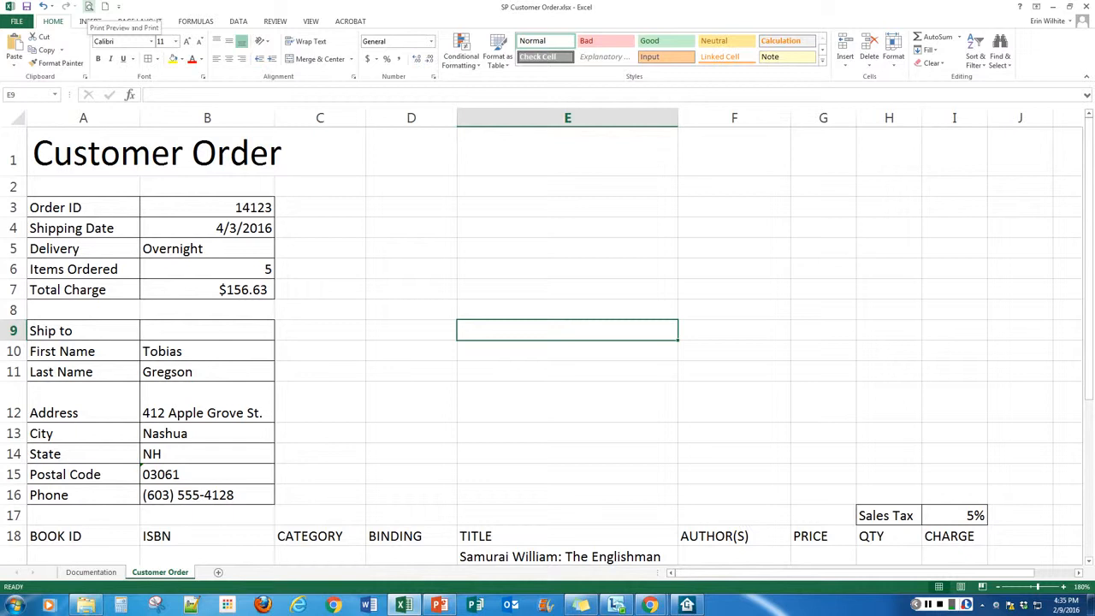
click(119, 6)
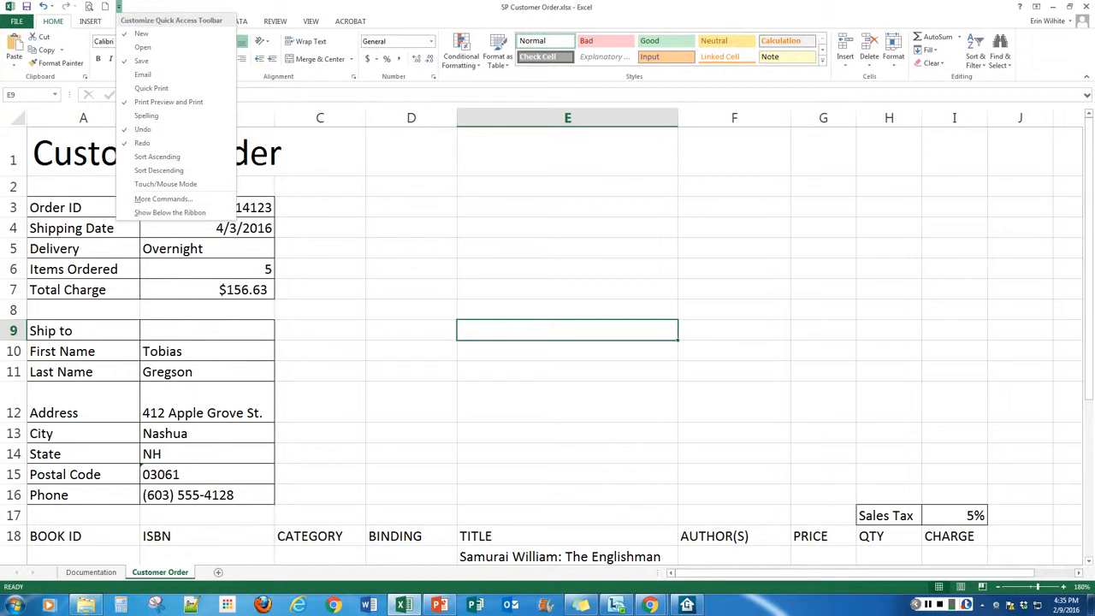
click(89, 6)
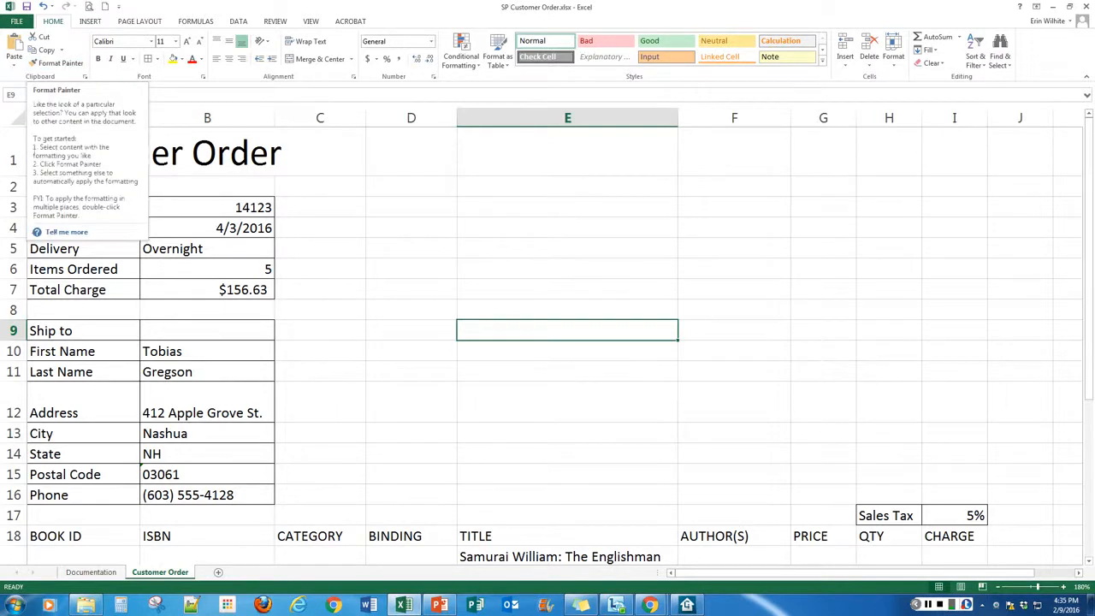
Examine how the order splits across pages in Page Break Preview and Page Layout view, with the latter zoomed out to 60%.
click(310, 21)
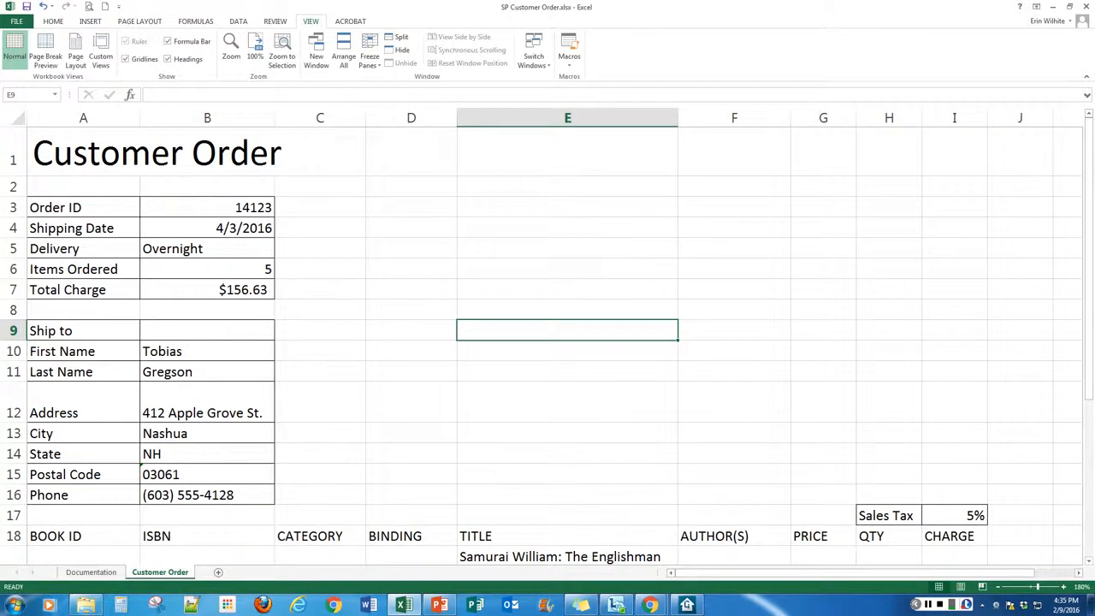
click(45, 56)
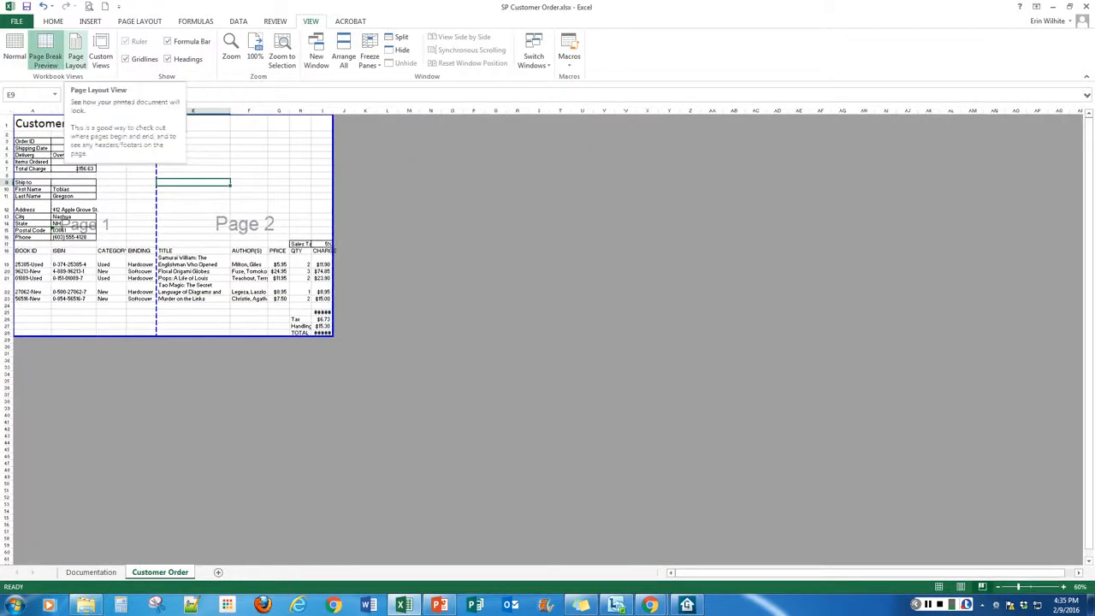
click(75, 56)
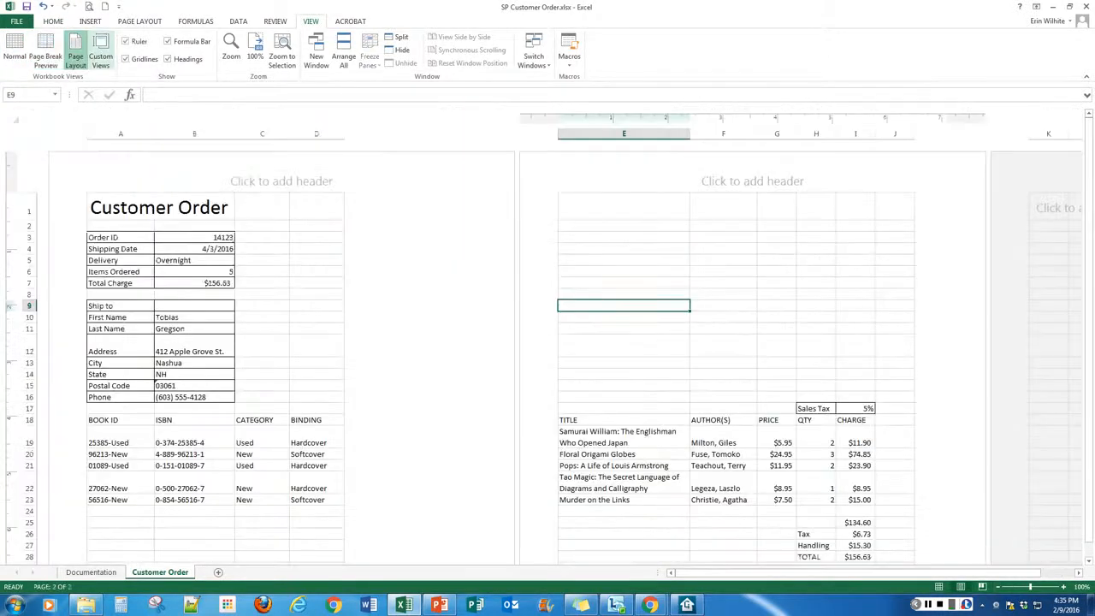
click(100, 57)
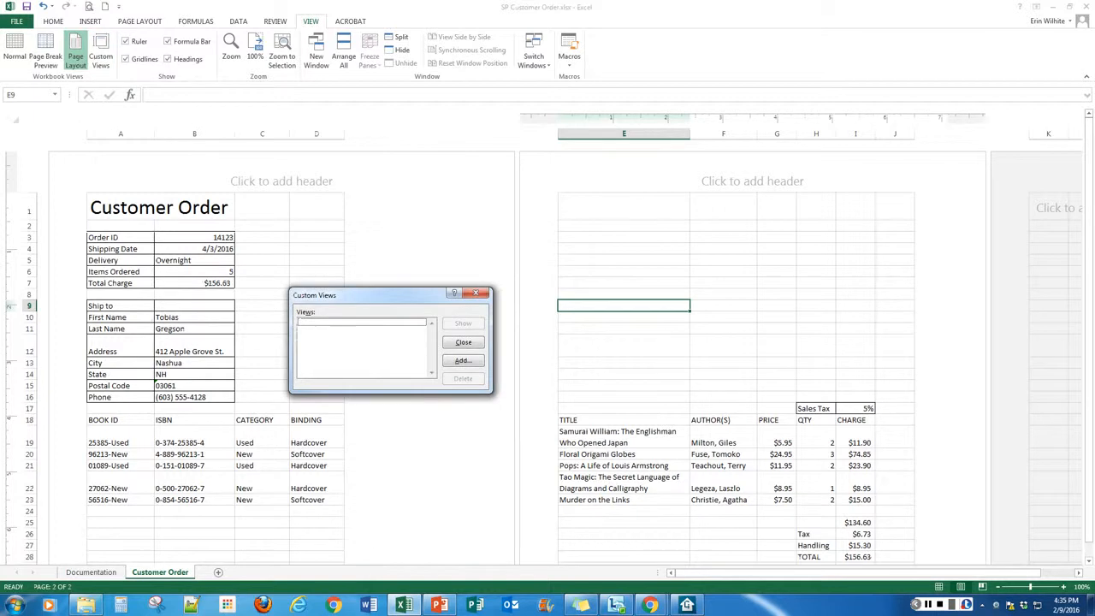
click(476, 292)
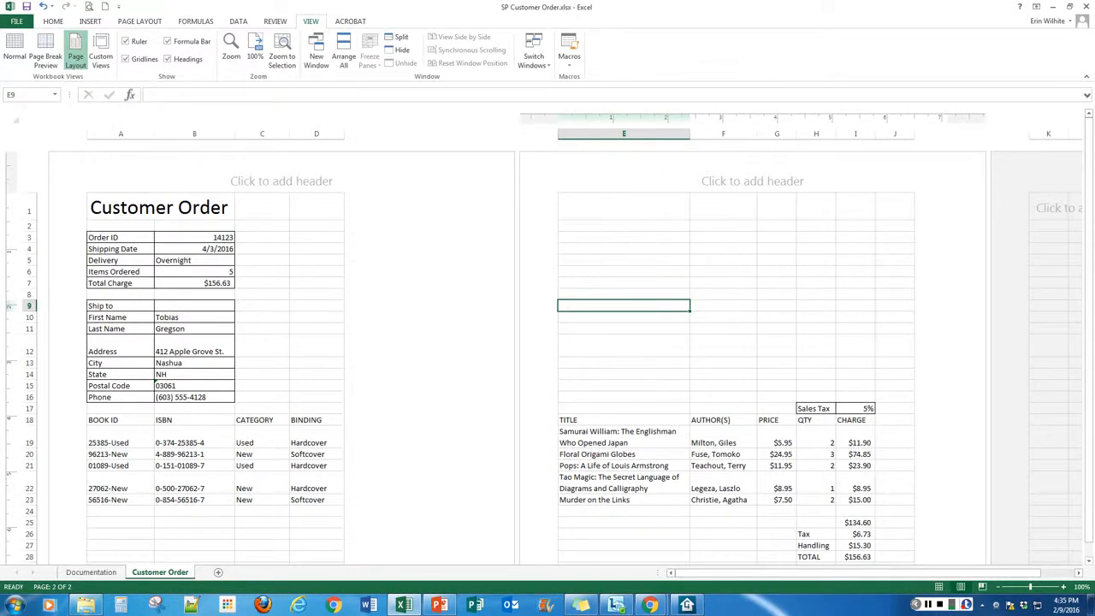
click(997, 587)
click(998, 587)
click(997, 587)
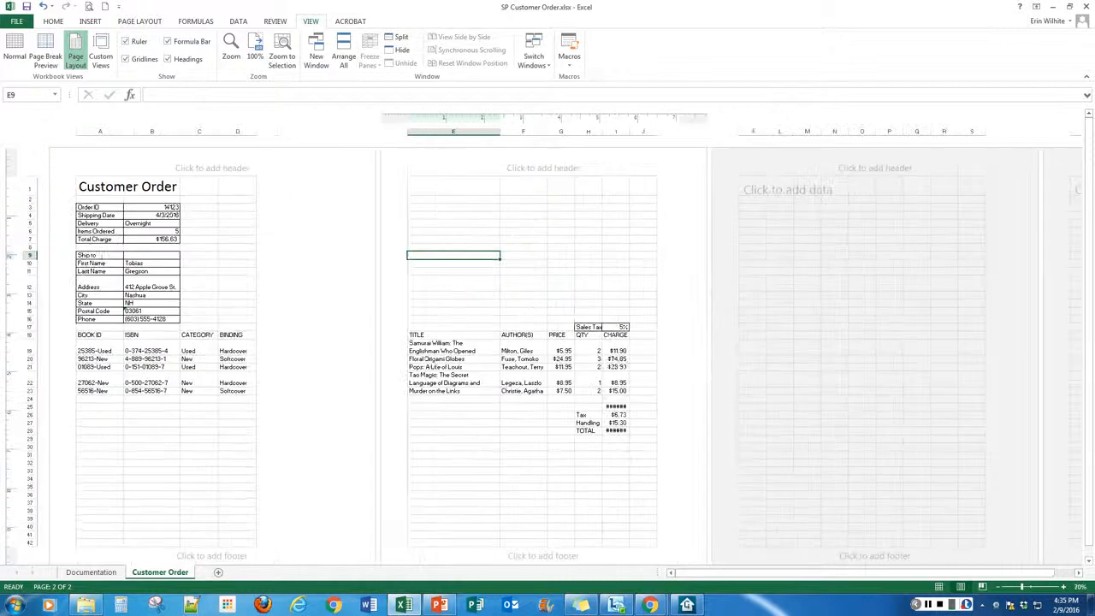
click(998, 587)
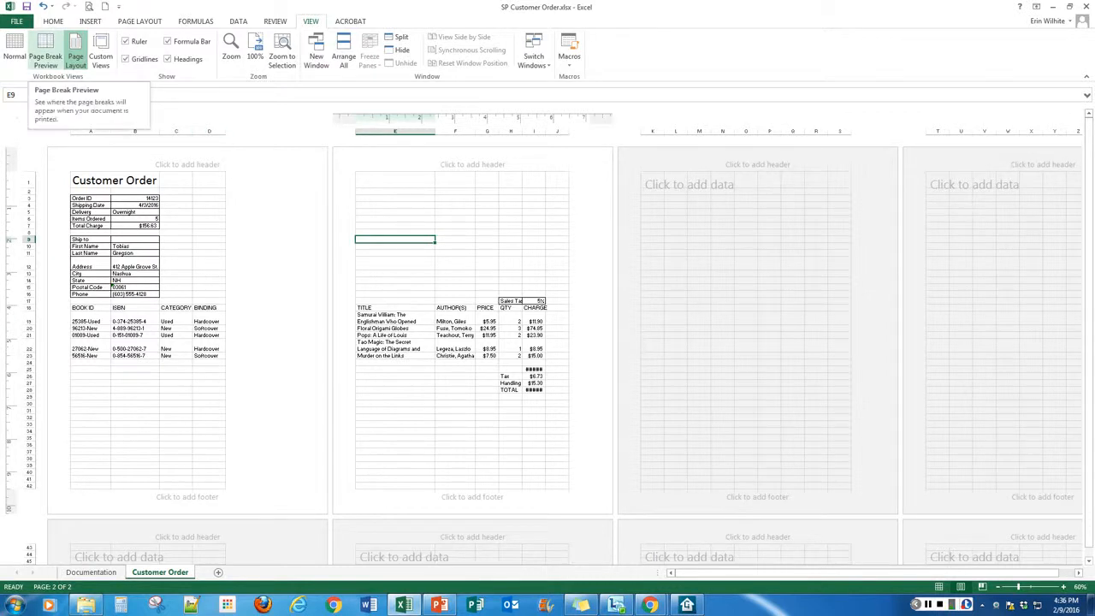
Check the page division in Page Break Preview at 70% zoom and return the sheet to Normal view.
click(45, 55)
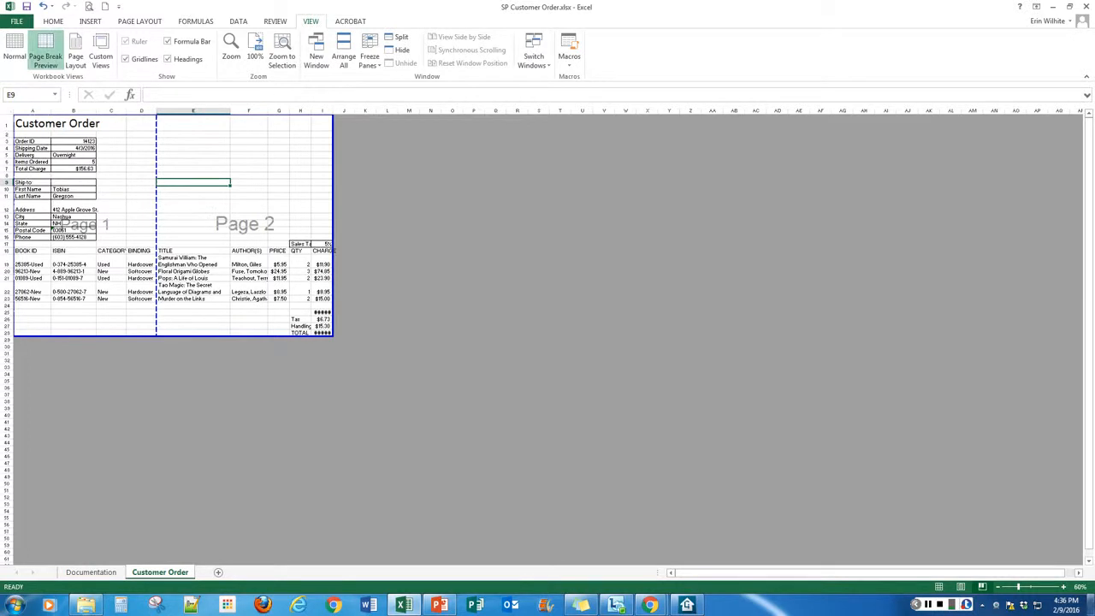
click(1063, 587)
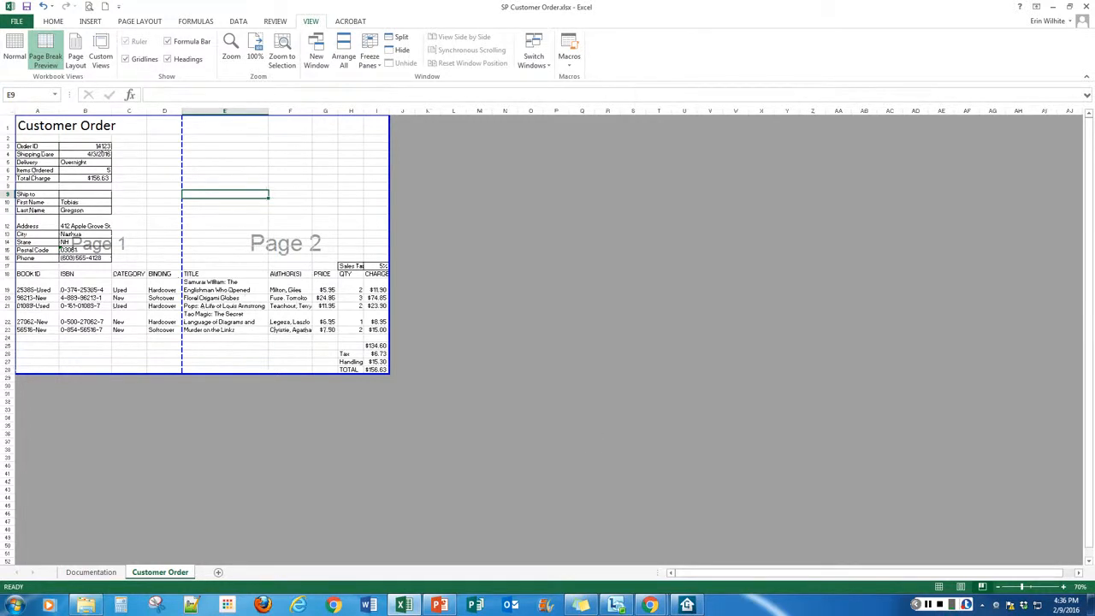
click(938, 587)
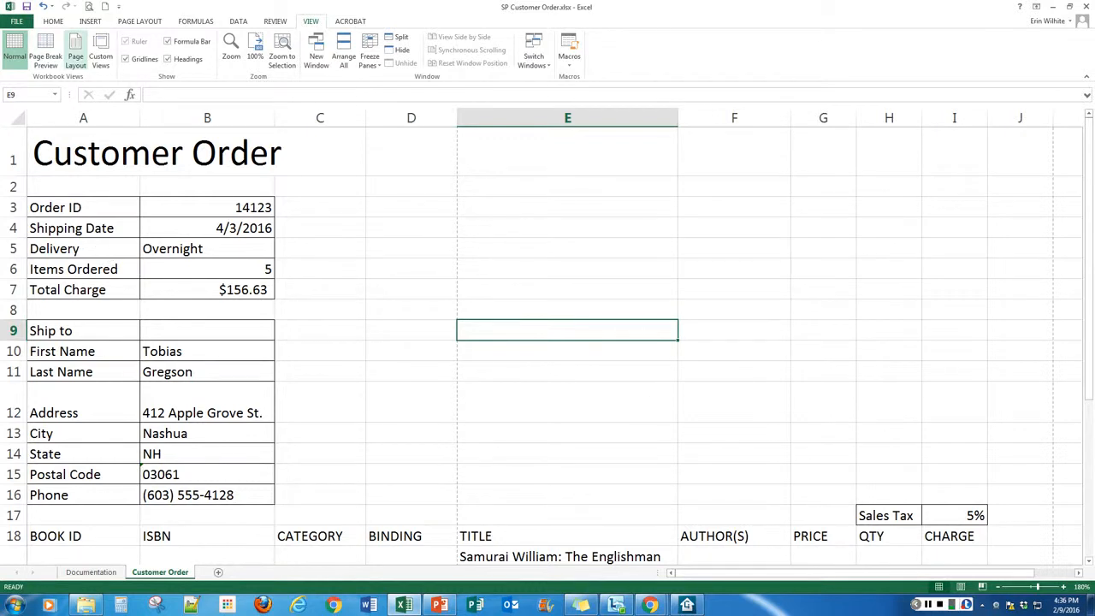
Show the Customer Order sheet in Page Layout view and set its page orientation to Landscape.
click(75, 51)
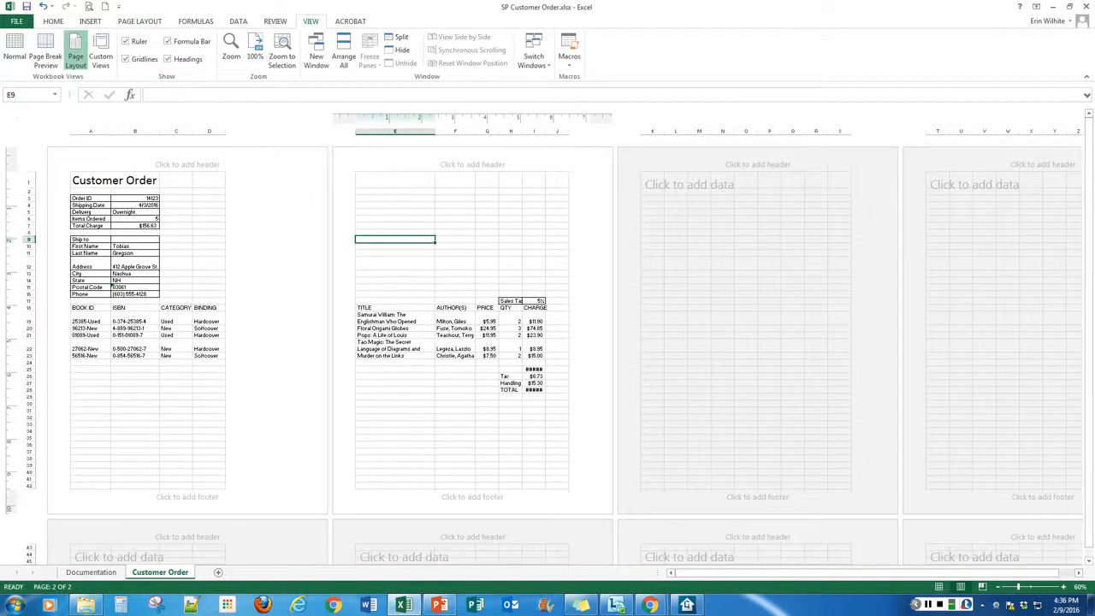
click(140, 22)
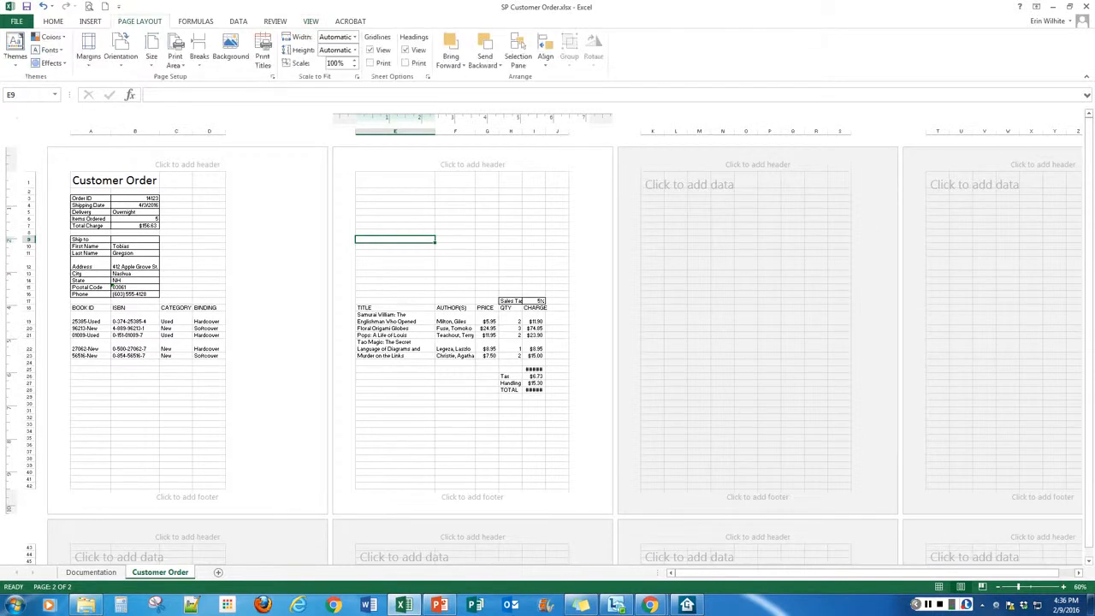
click(121, 52)
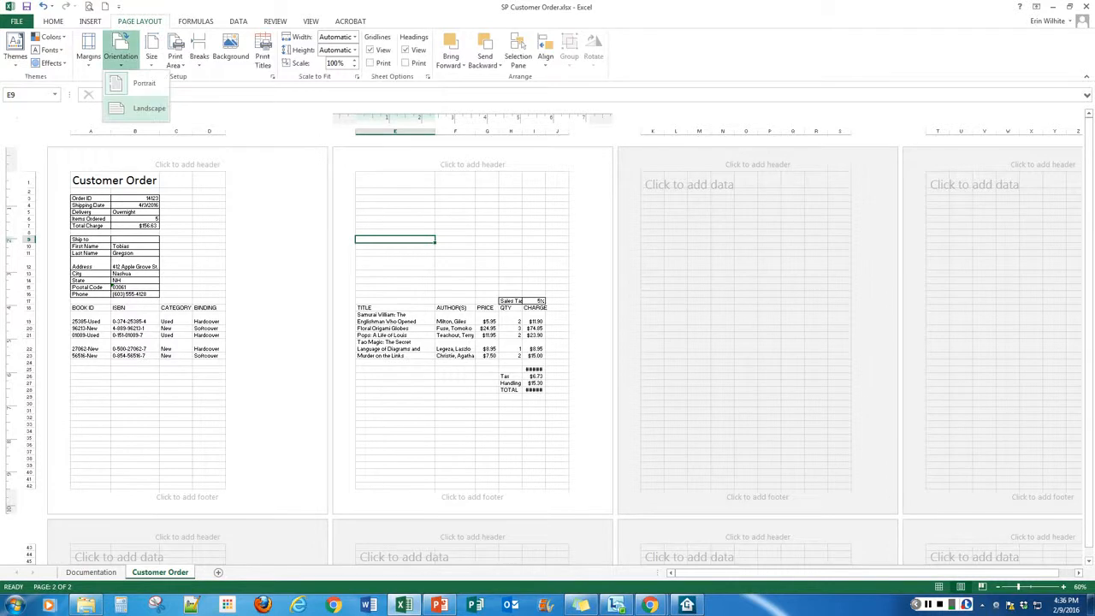
click(146, 108)
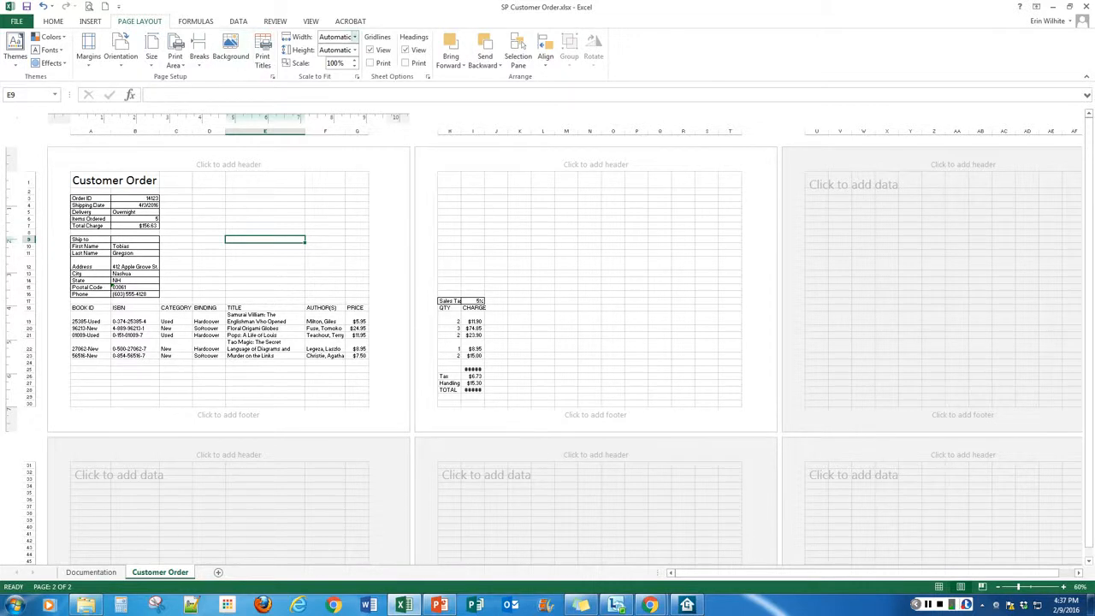
Scale the Customer Order printout to fit 1 page in width and 1 page in height.
click(354, 37)
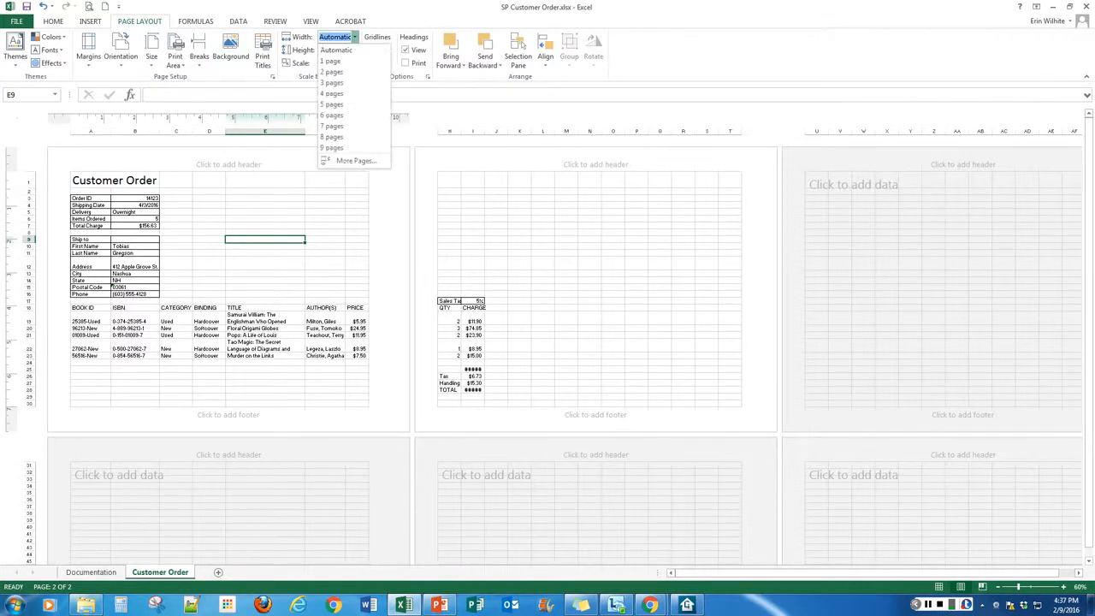
click(331, 61)
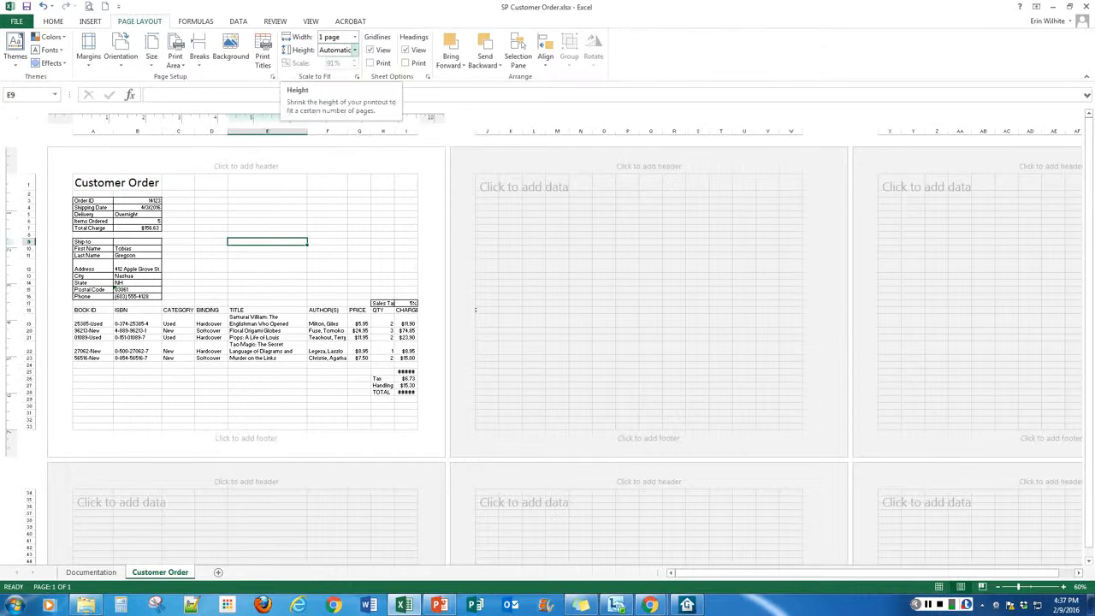
click(354, 50)
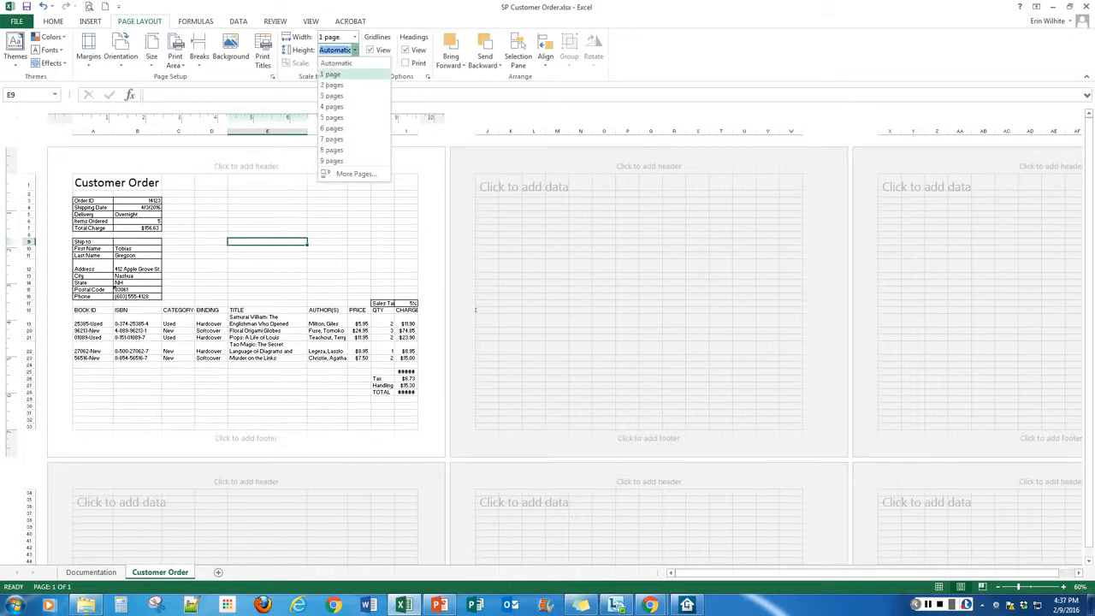
click(331, 75)
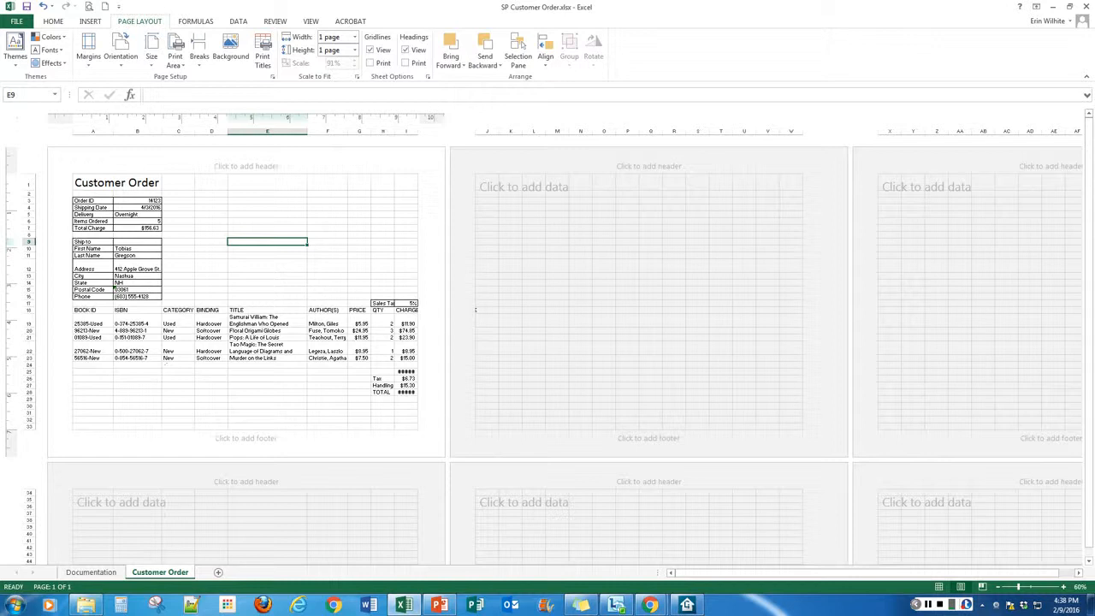
Preview the landscape Customer Order sheet and print one copy on the BY_SC236-PR1 printer.
click(89, 6)
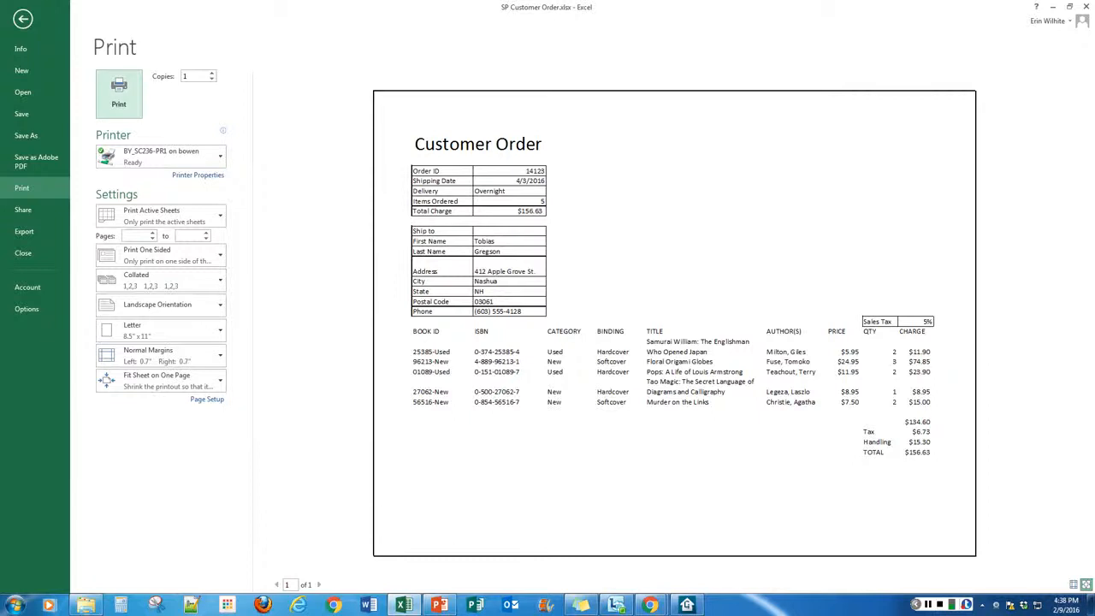
click(119, 89)
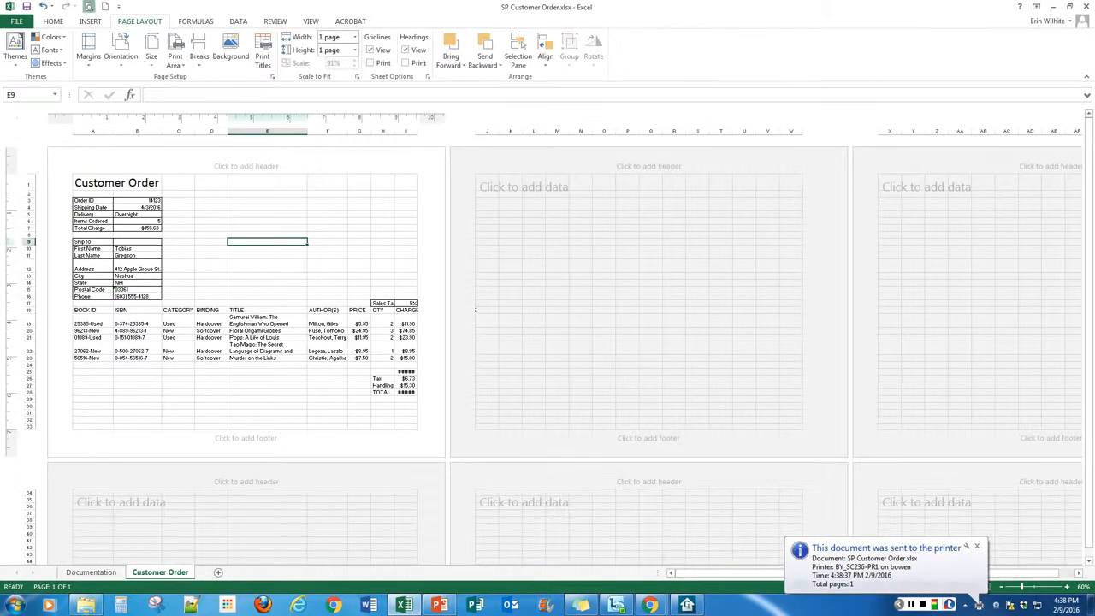
Reopen the print settings and review the list of available printers without changing the selected one.
key(ctrl+p)
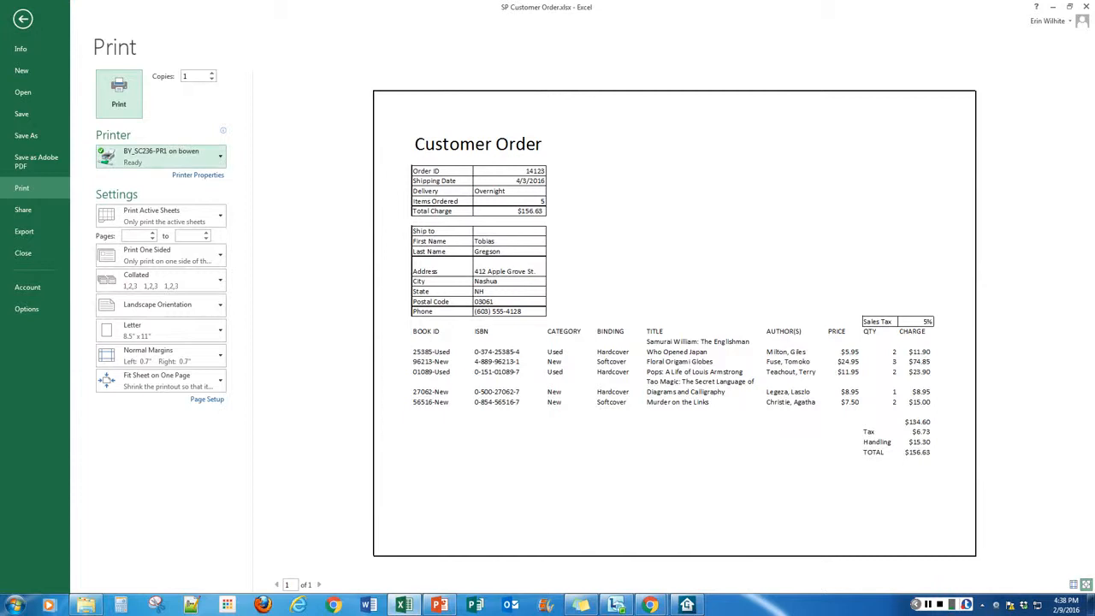
click(161, 155)
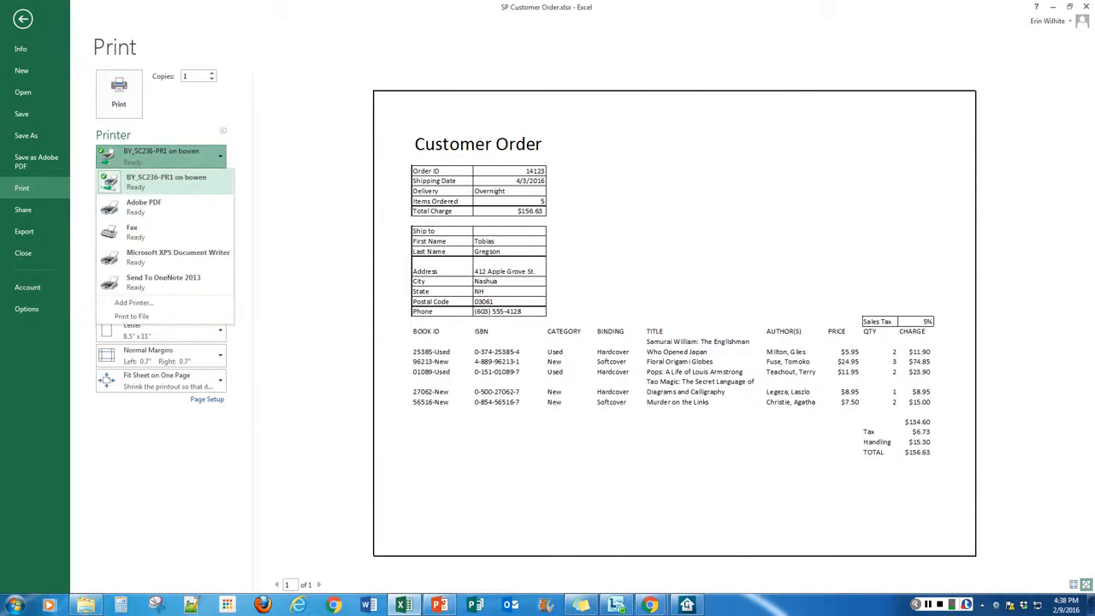
click(318, 224)
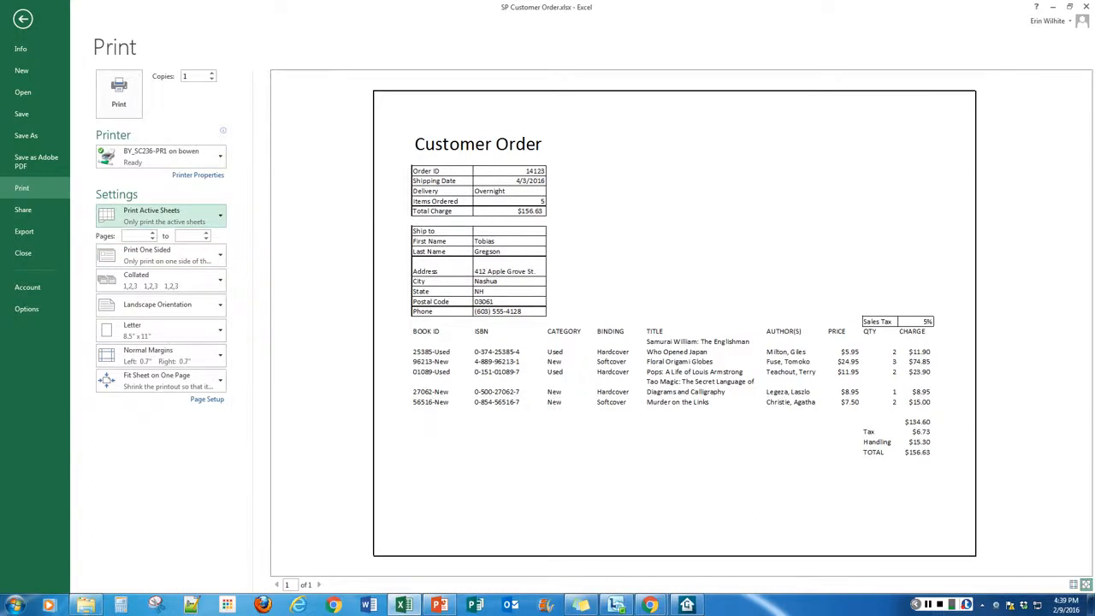
Set the print scope to Print Entire Workbook, preview the second page, and return to the worksheet without printing.
click(161, 216)
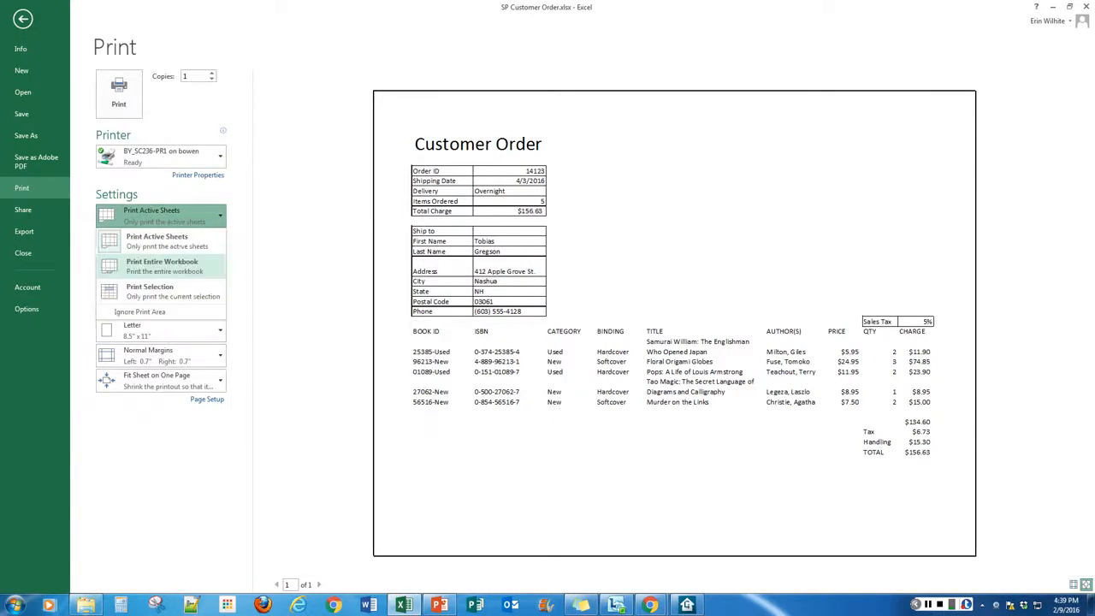
click(163, 266)
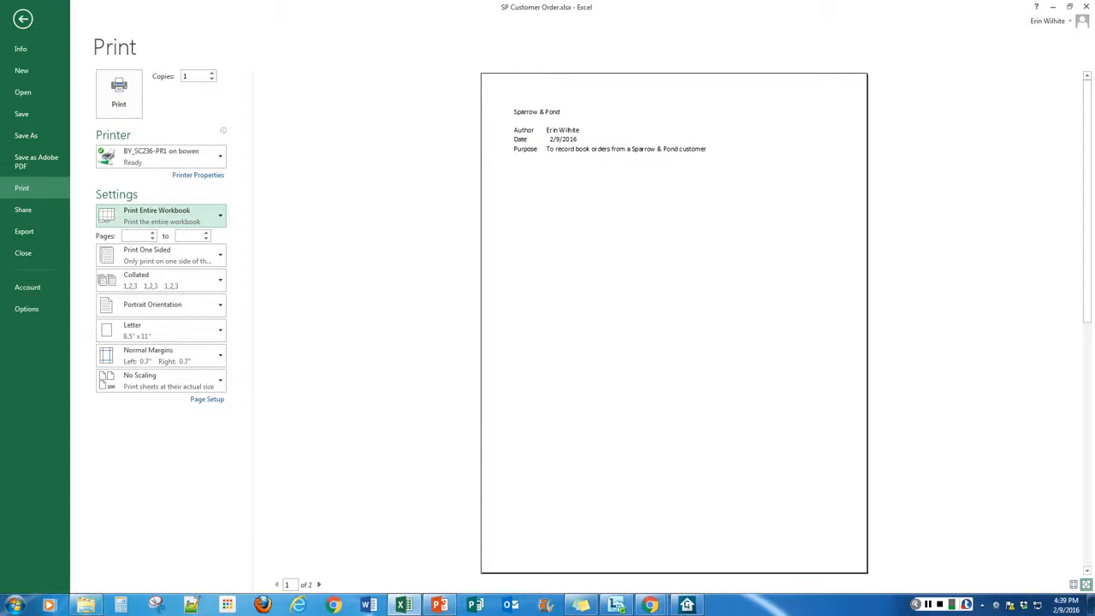
click(319, 585)
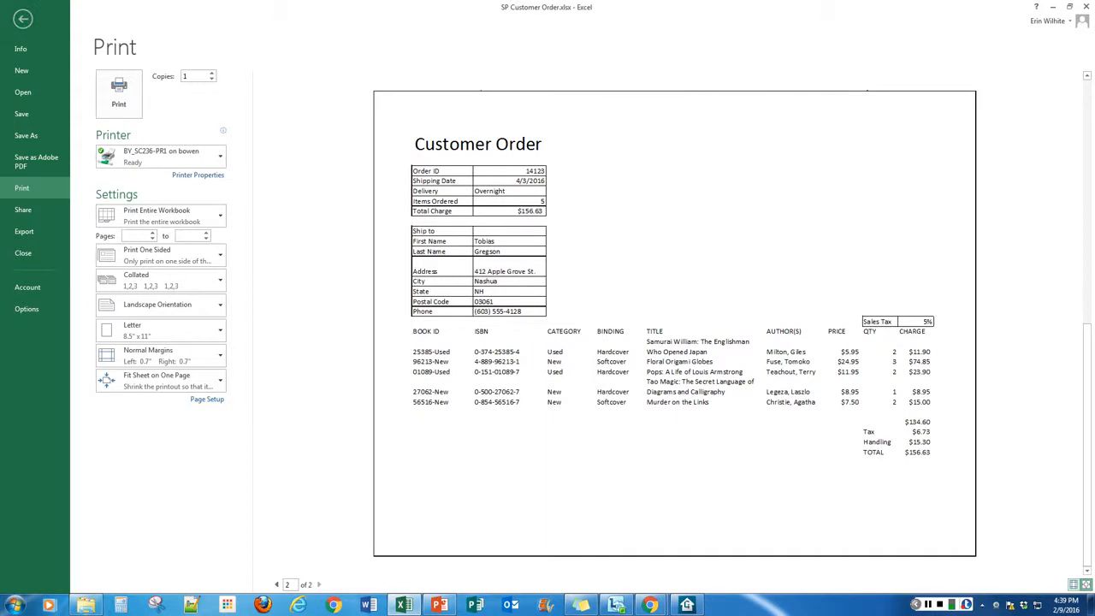
key(Escape)
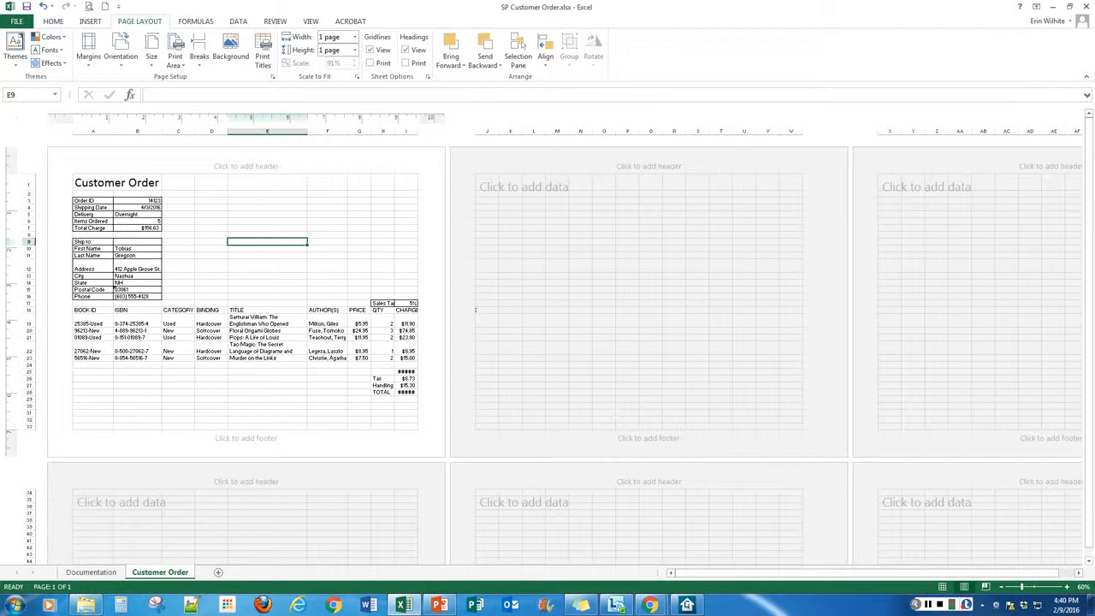
click(53, 22)
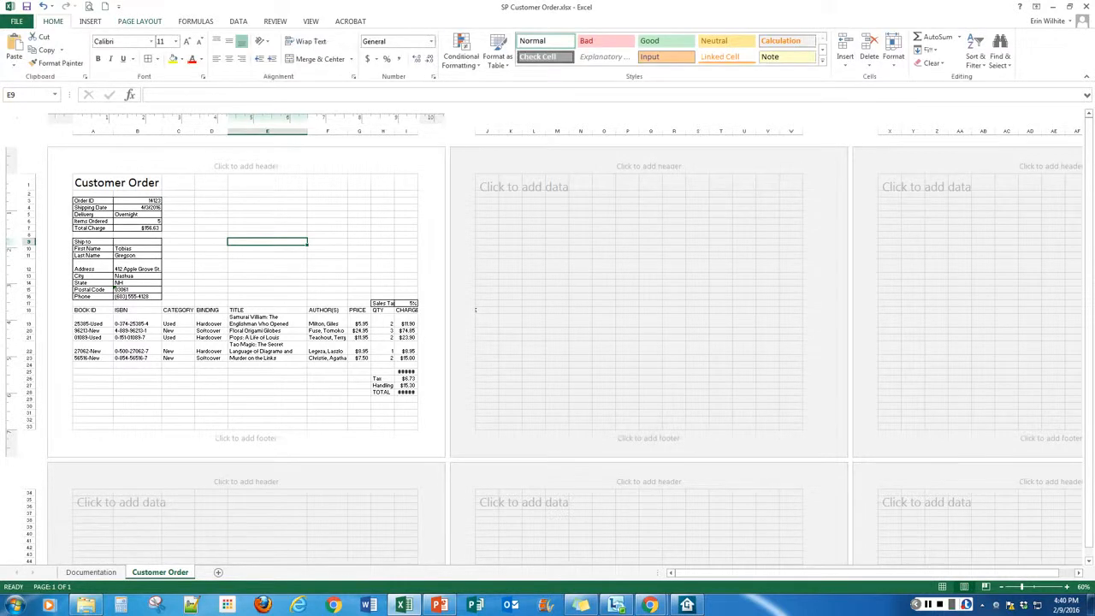
click(139, 21)
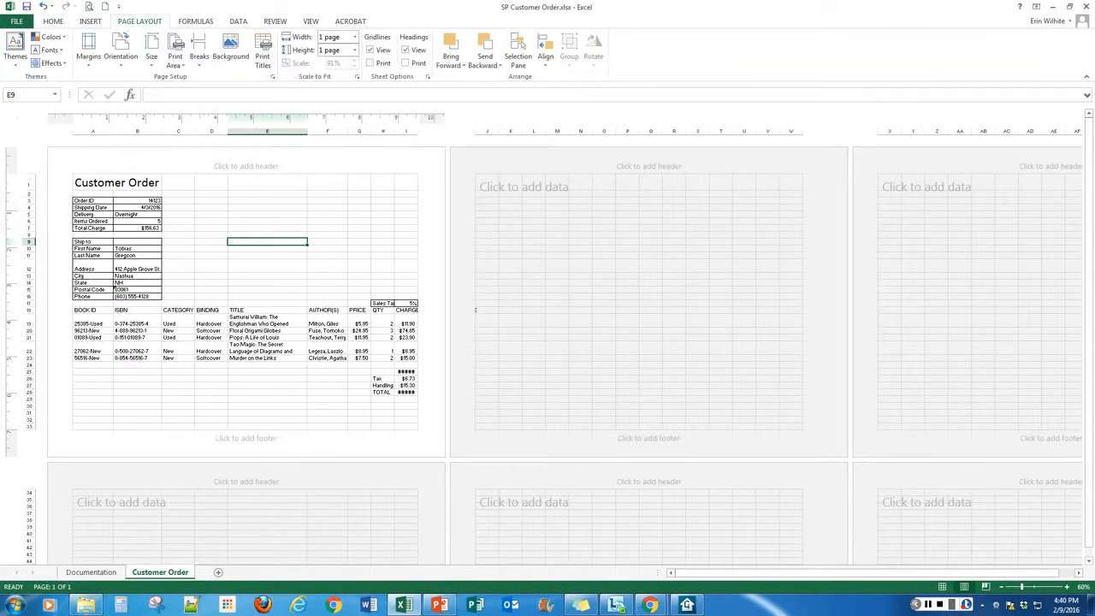
click(310, 22)
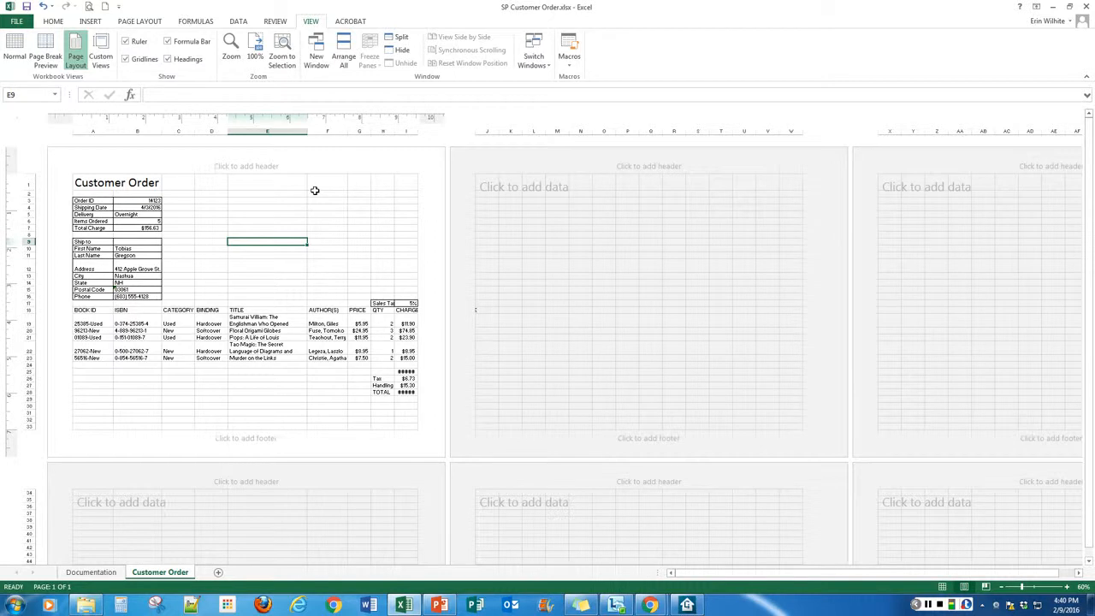
Display the Customer Order sheet's formulas for review and switch back to showing the calculated values.
key(ctrl+grave)
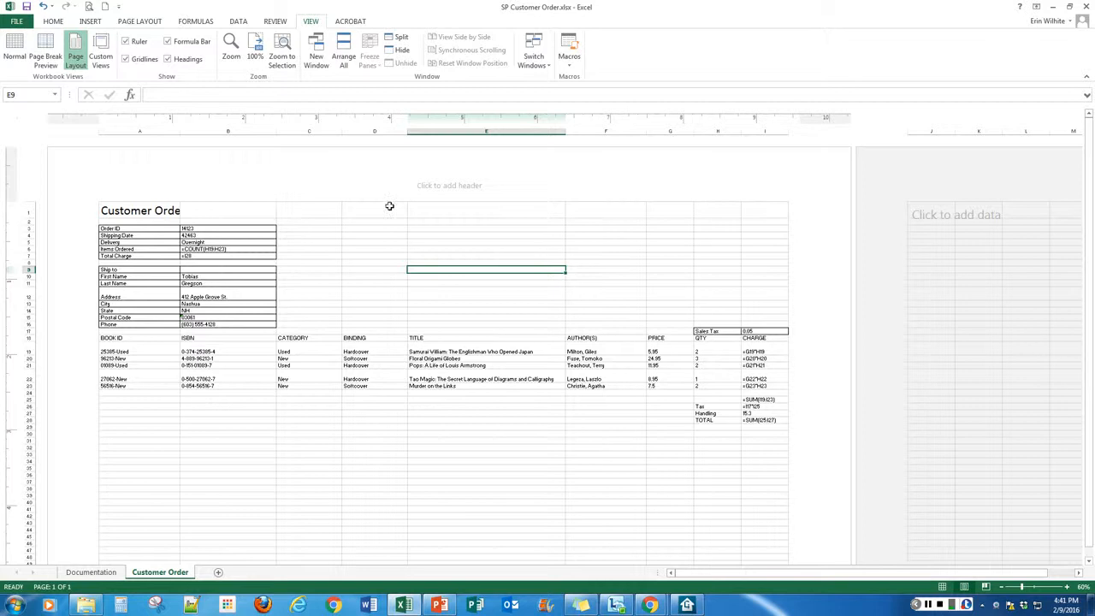
click(928, 604)
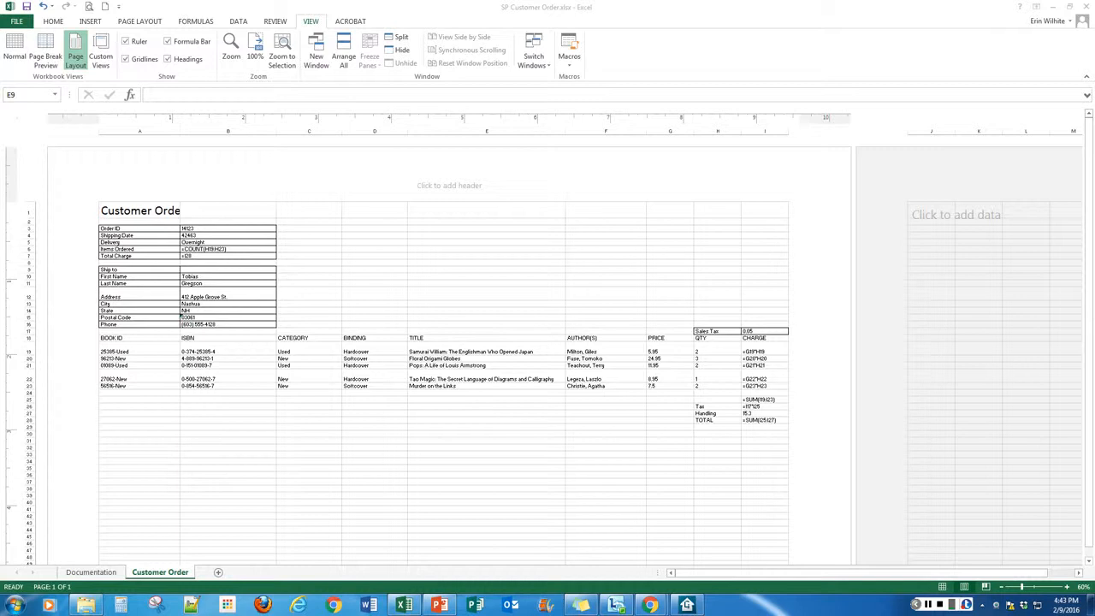
click(305, 193)
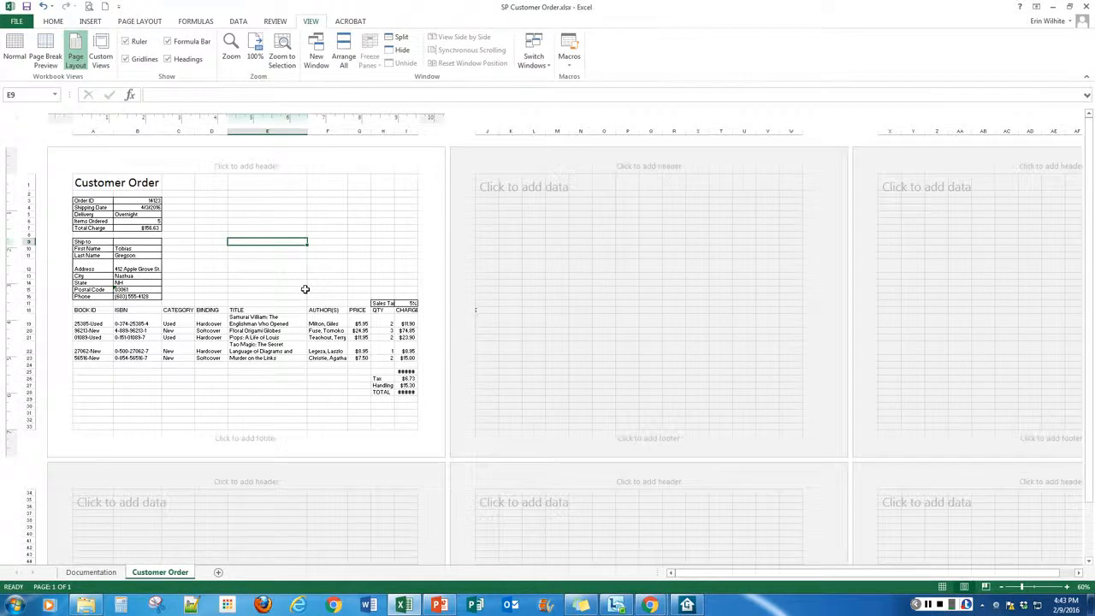
Show the Customer Order sheet's formulas and save a copy of the workbook in the Tutorial folder as SP Customer Order Form.xlsx.
key(ctrl+grave)
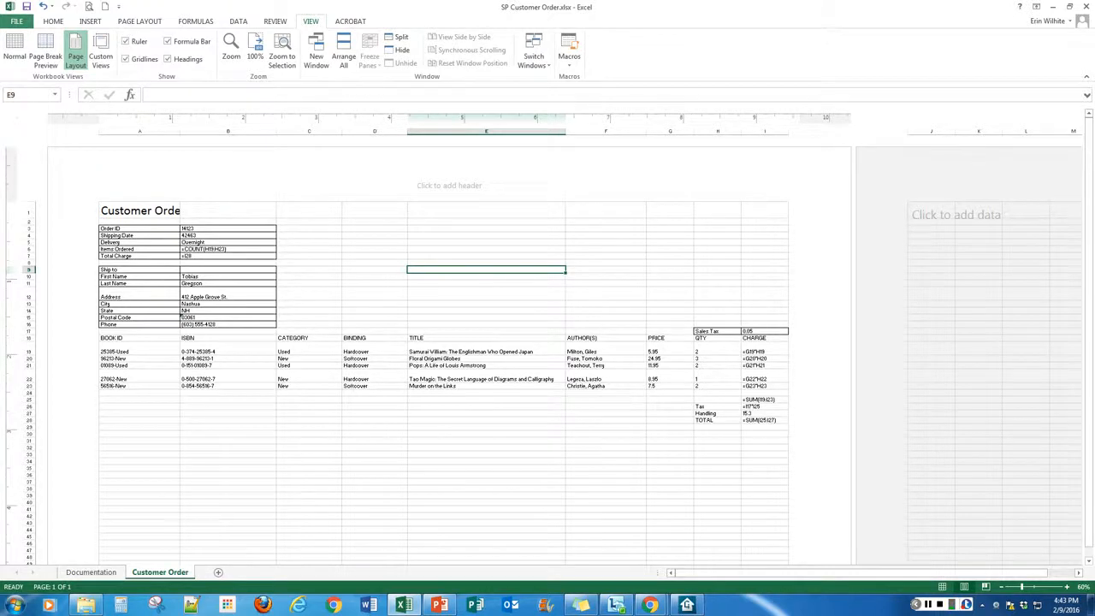
click(17, 22)
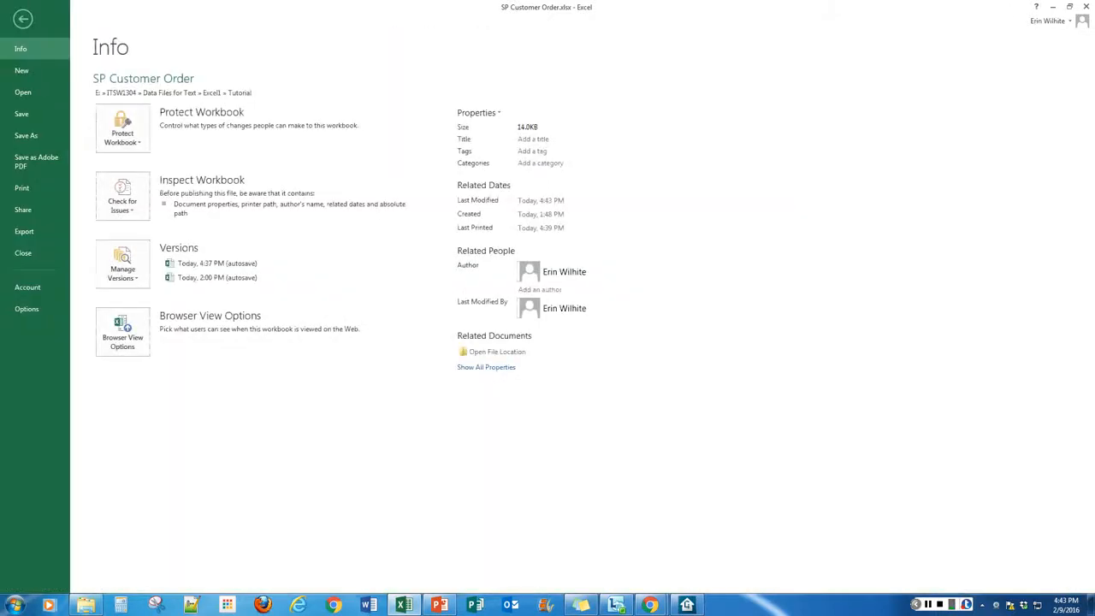
click(27, 135)
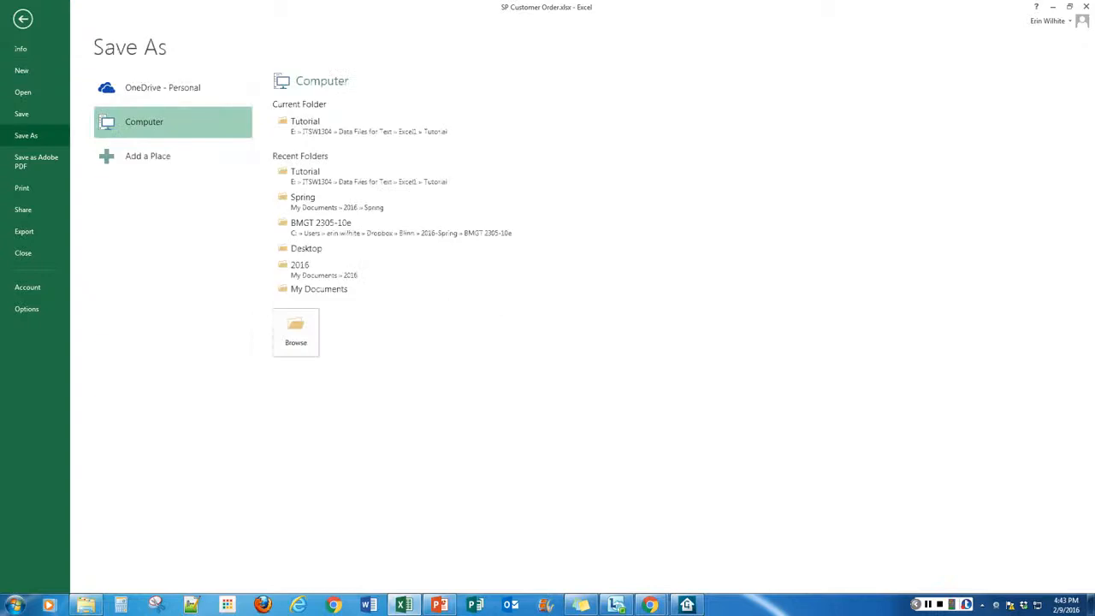
click(306, 126)
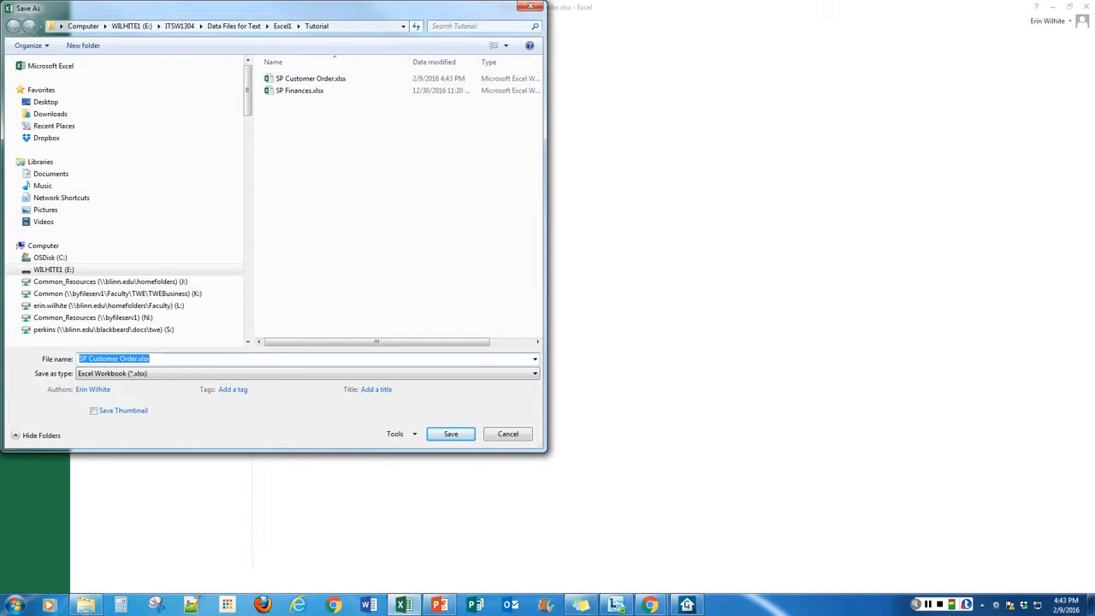
click(137, 358)
text(Form)
key(Return)
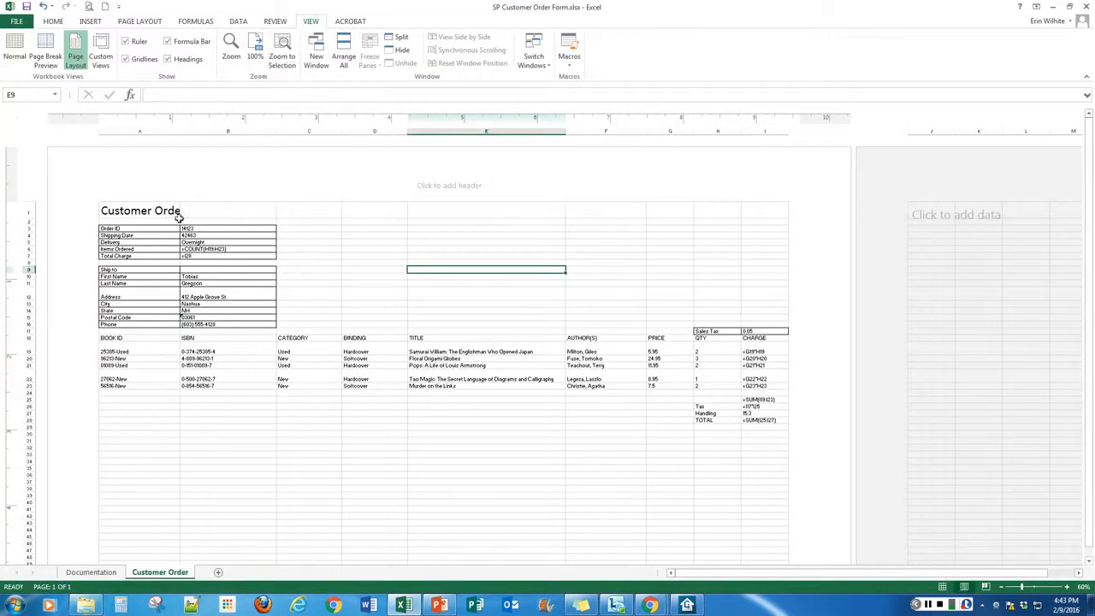
Switch the sheet to Normal view and clear the Order ID, Shipping Date and Delivery entries in B3:B5.
click(14, 49)
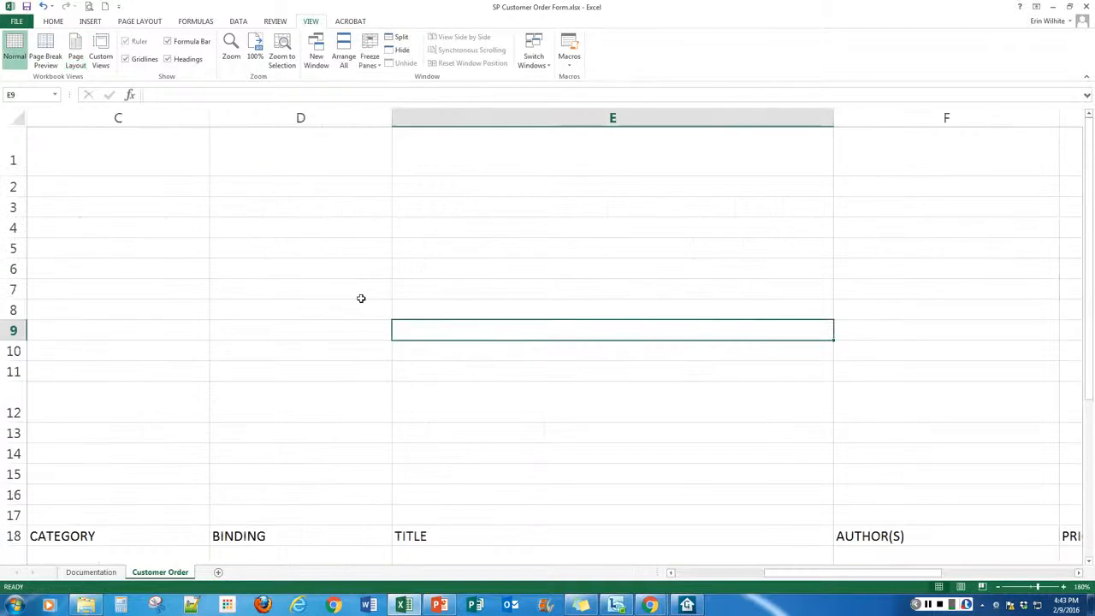
key(ctrl+Home)
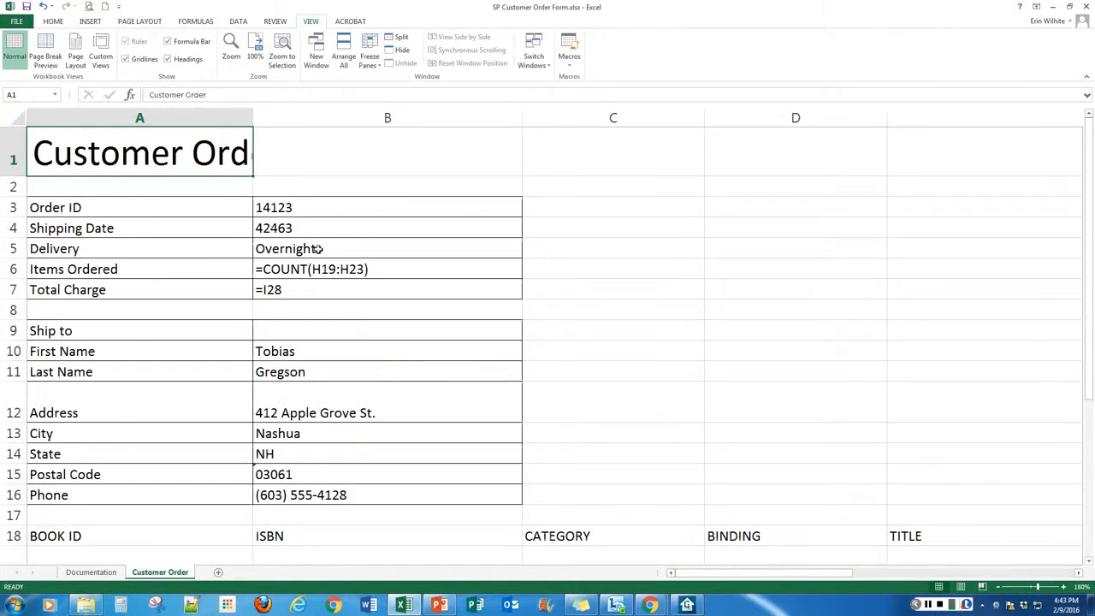
click(330, 205)
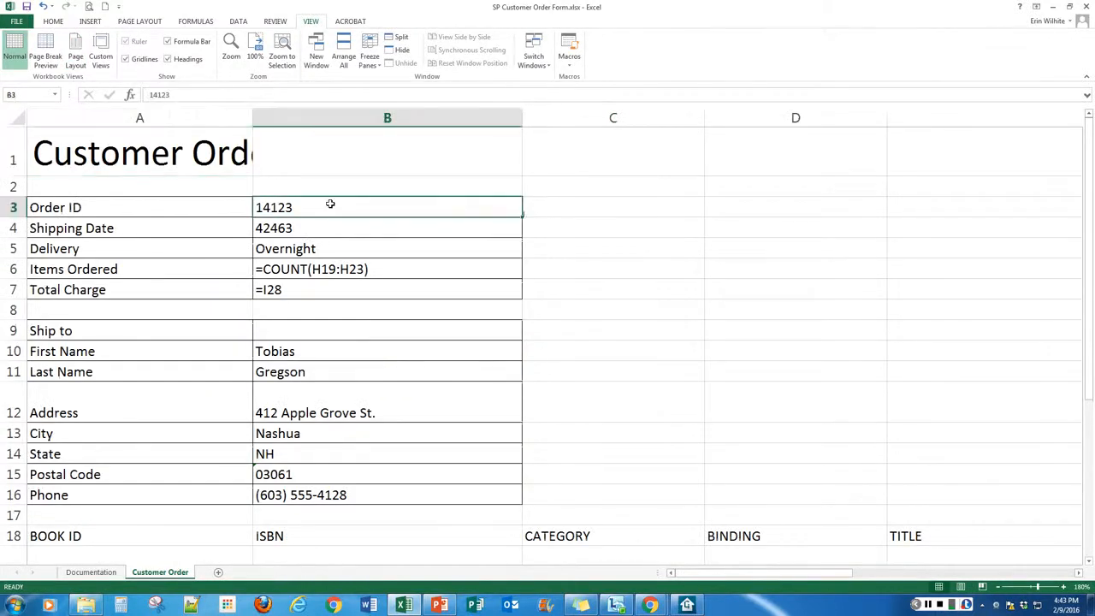
shift+click(330, 248)
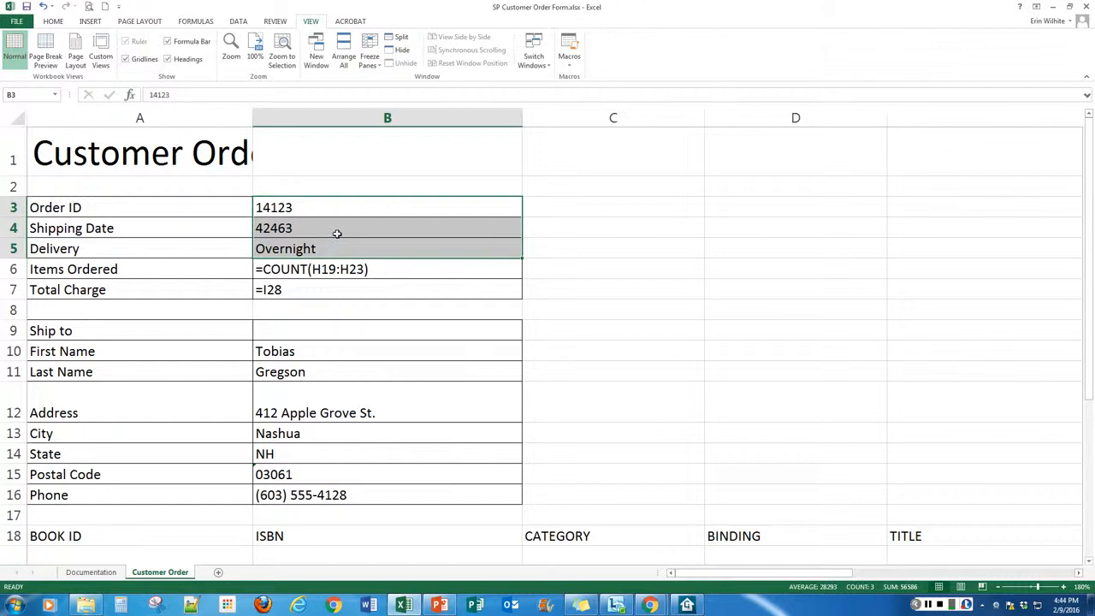
right_click(337, 232)
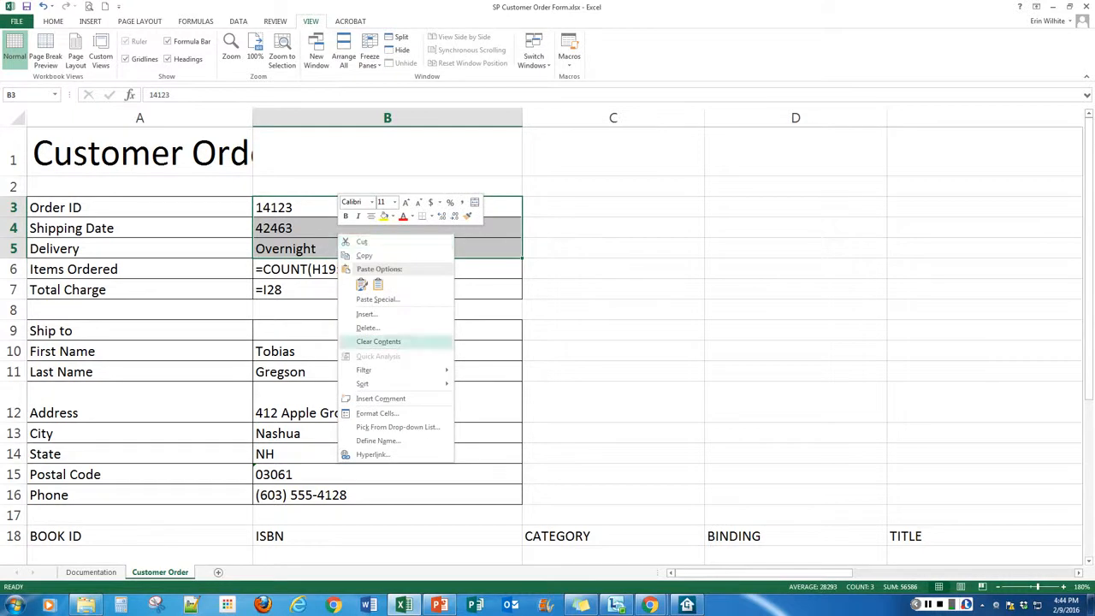
click(370, 341)
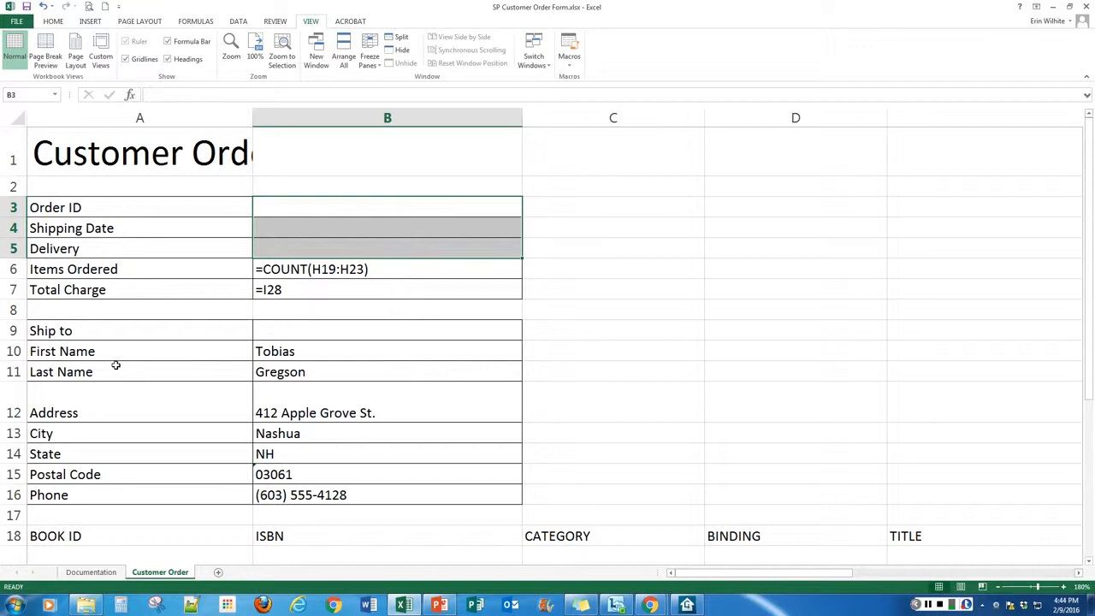
Clear the customer's details in B10:B16 together with the book order entries in A19:H23, keeping the charge formulas.
click(322, 351)
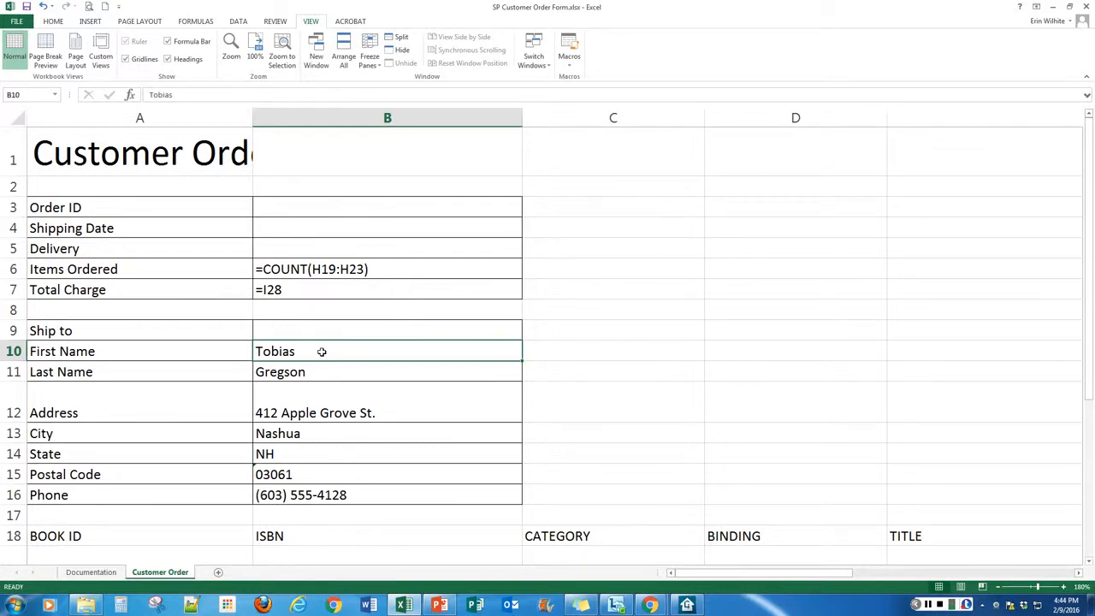
shift+click(334, 494)
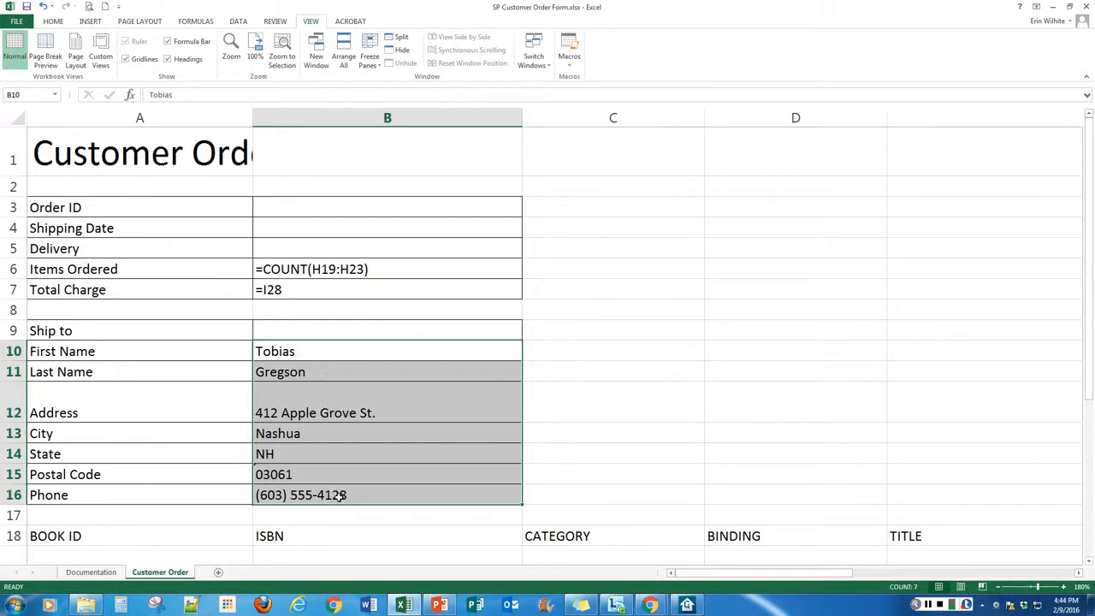
scroll(110, 390, down, 3)
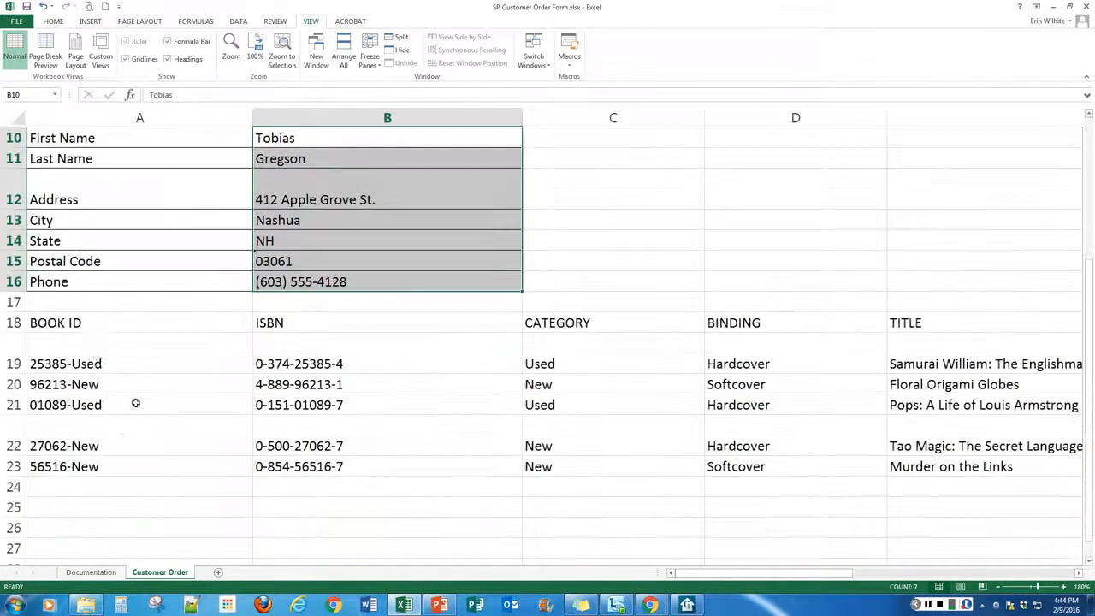
ctrl+click(98, 360)
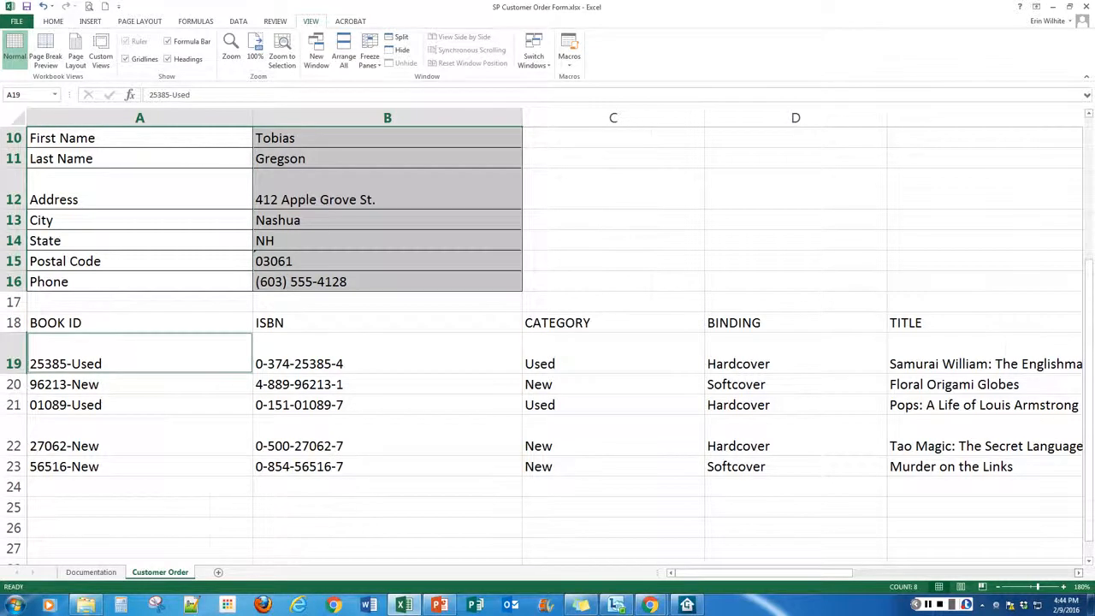
scroll(887, 466, right, 4)
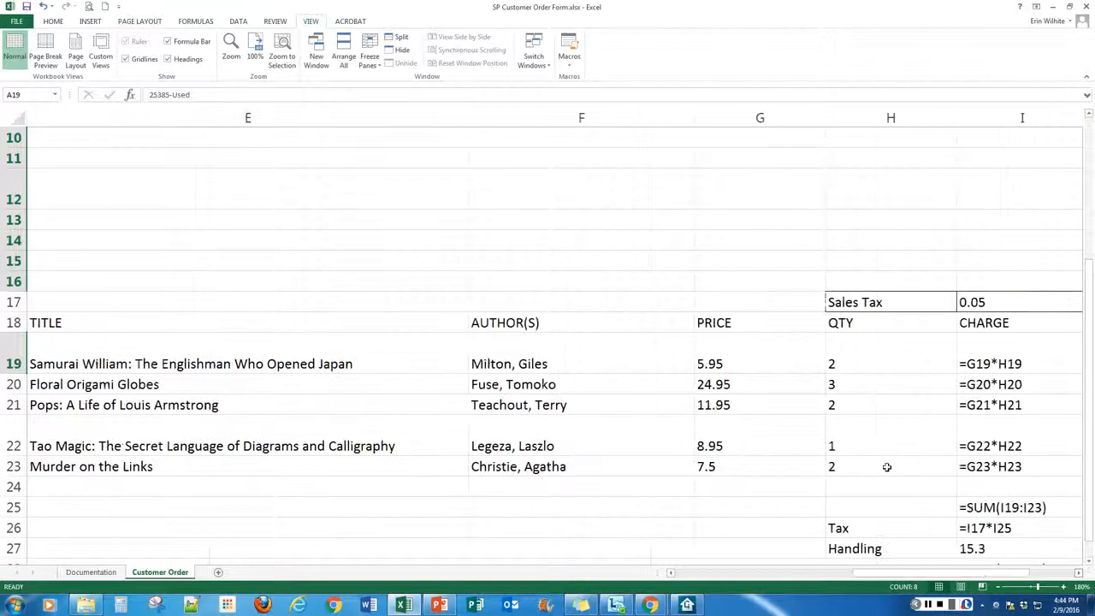
ctrl+click(877, 461)
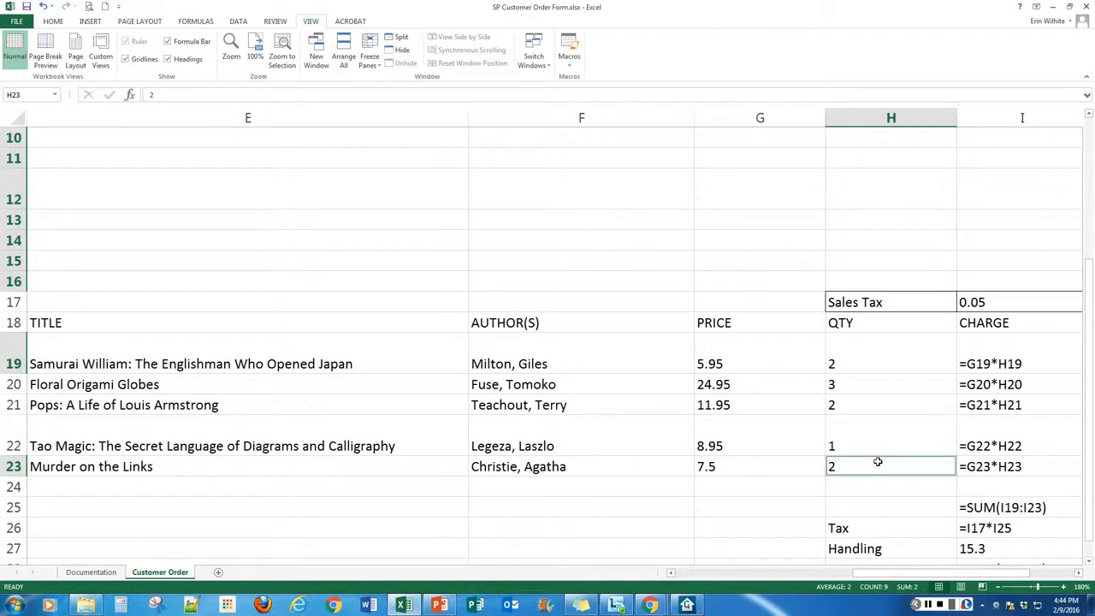
drag(941, 573, 759, 573)
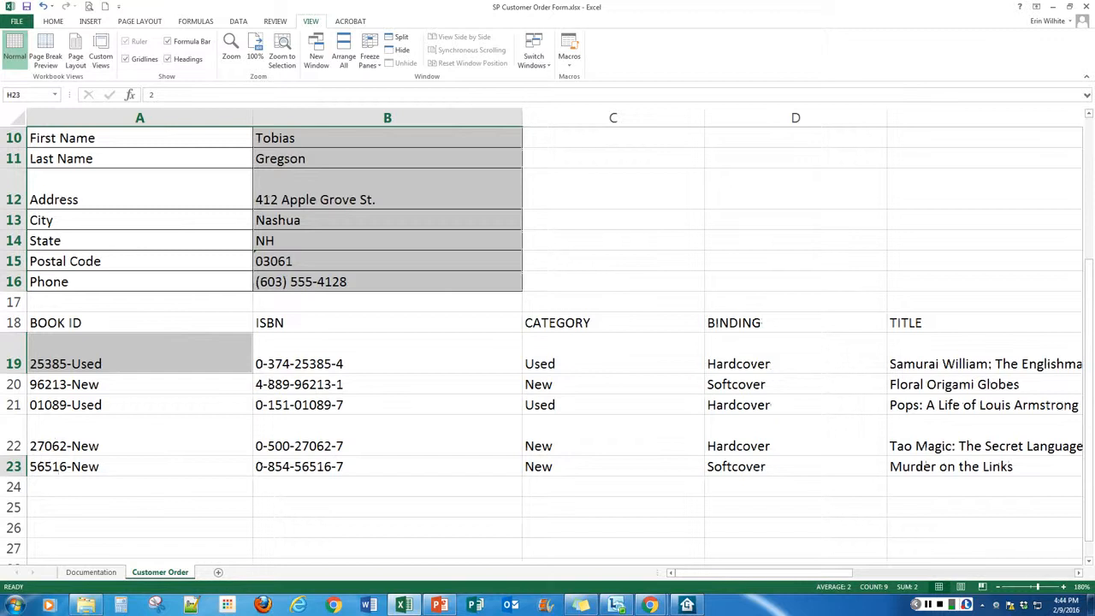
drag(1038, 587, 1033, 587)
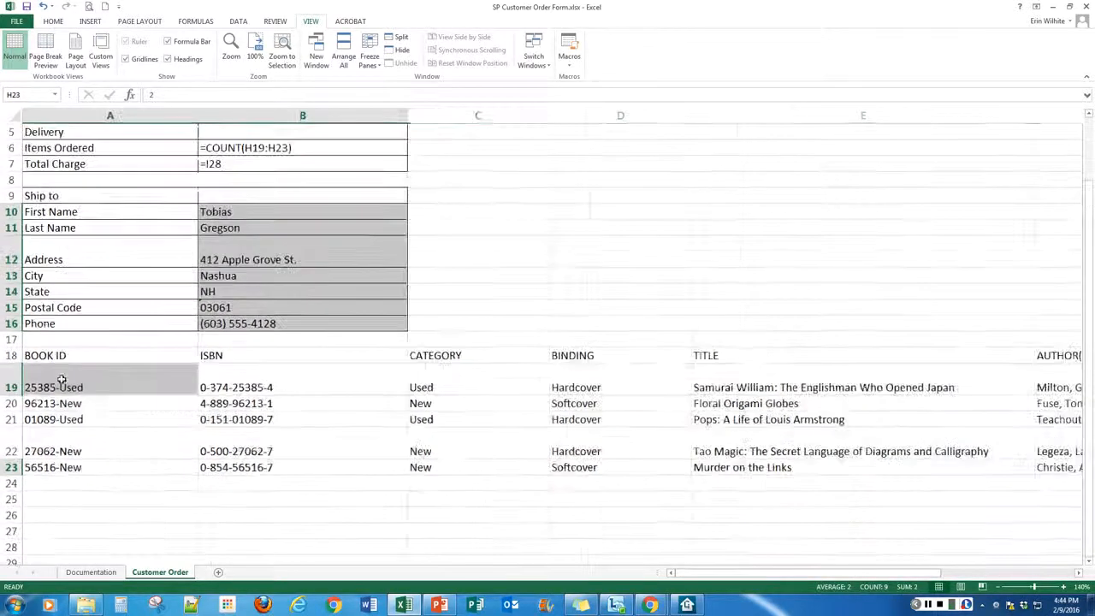
shift+click(62, 379)
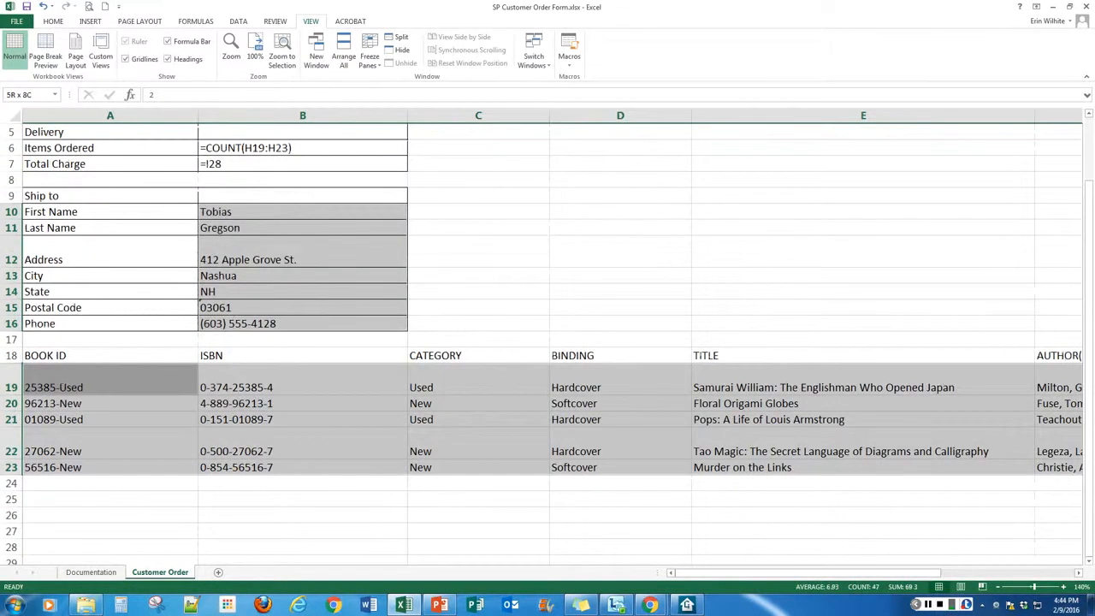
scroll(552, 342, right, 2)
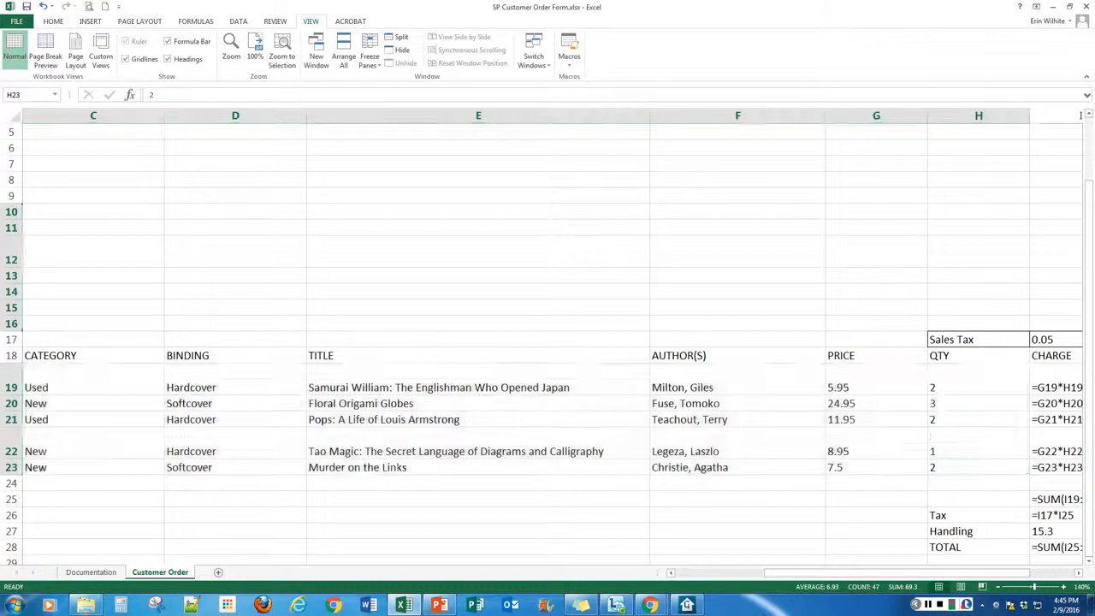
key(Delete)
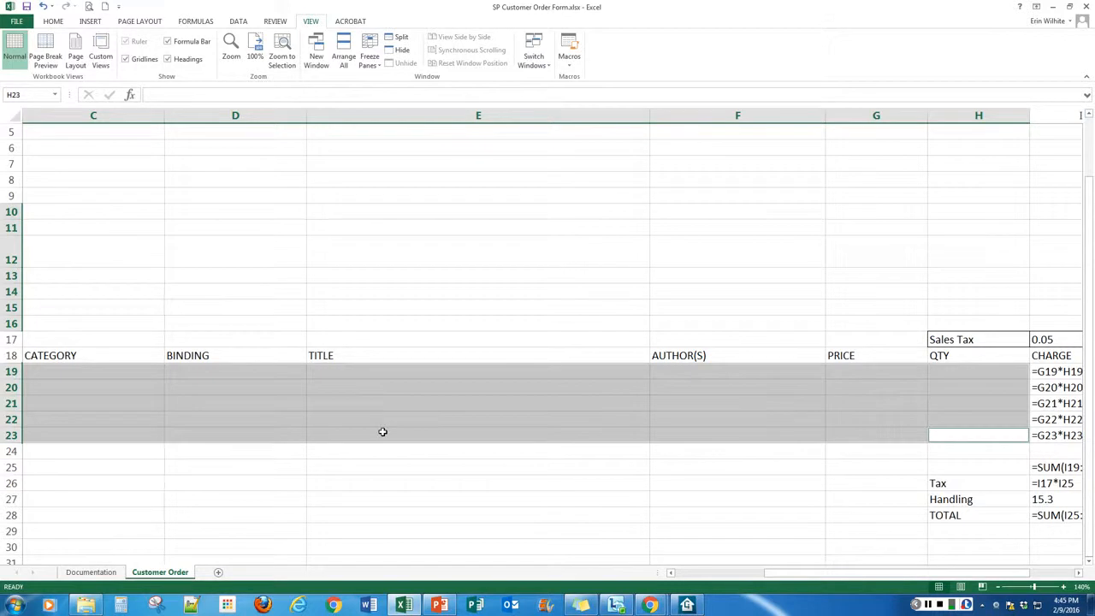
Clear the Handling amount in cell I27 and return to the order labels at the start of the sheet.
click(1058, 501)
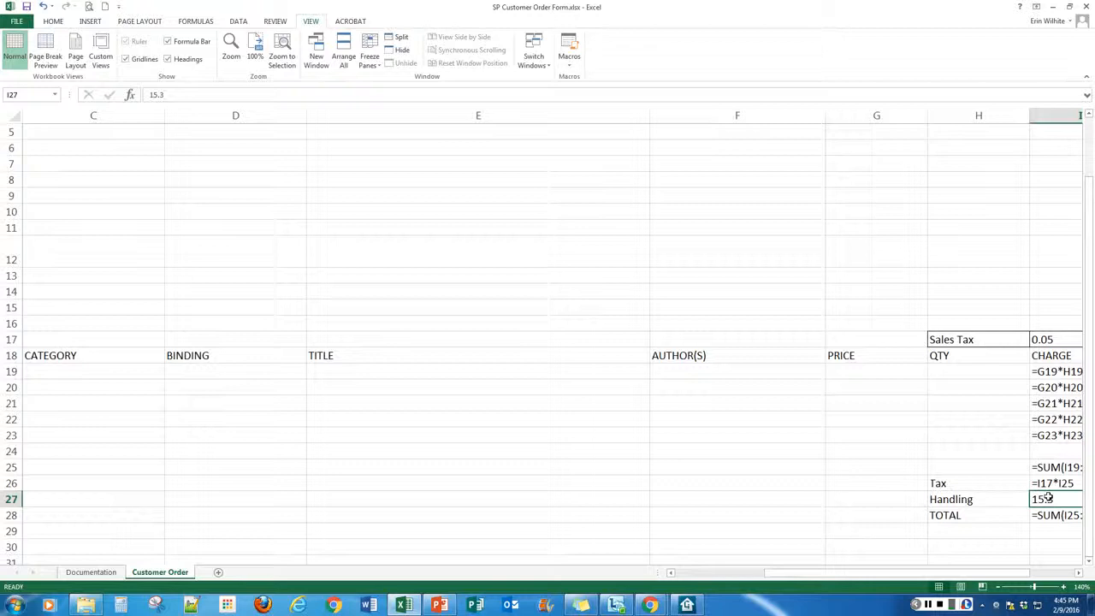
key(Delete)
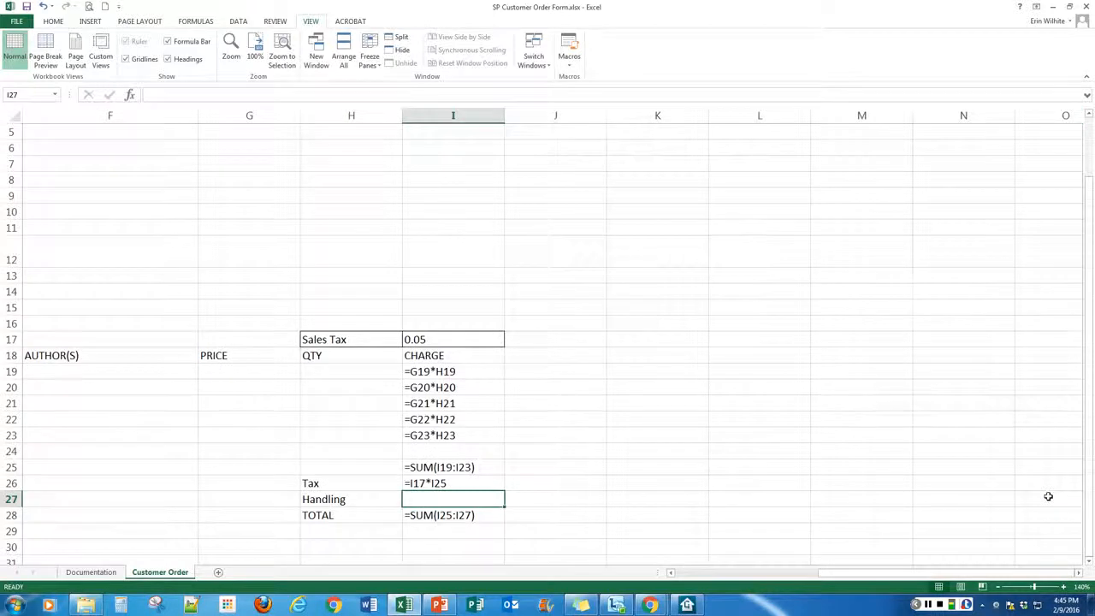
key(ctrl+Home)
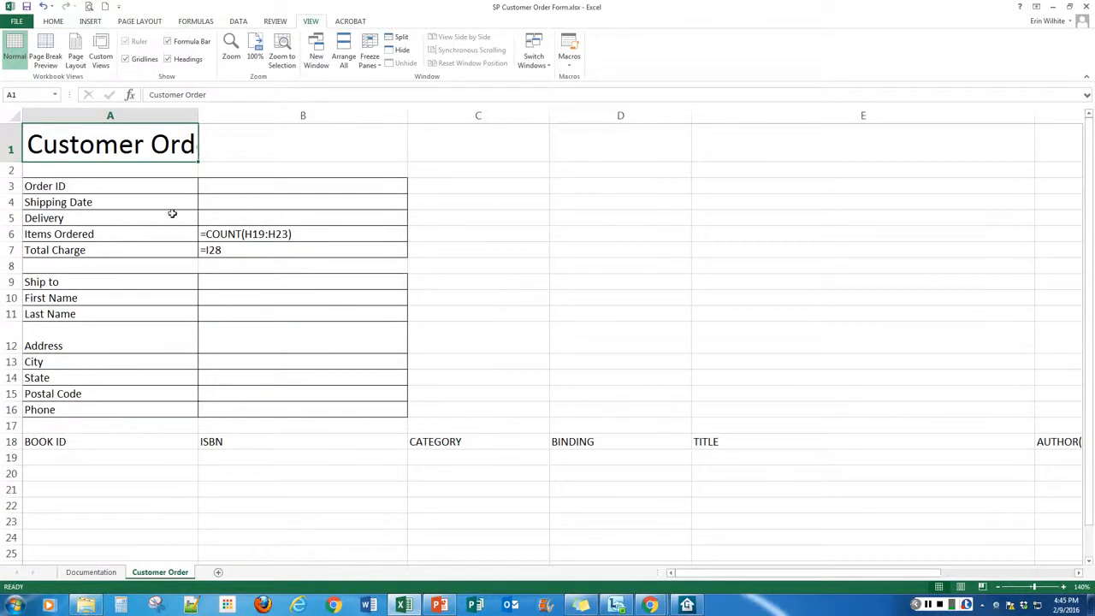
click(110, 188)
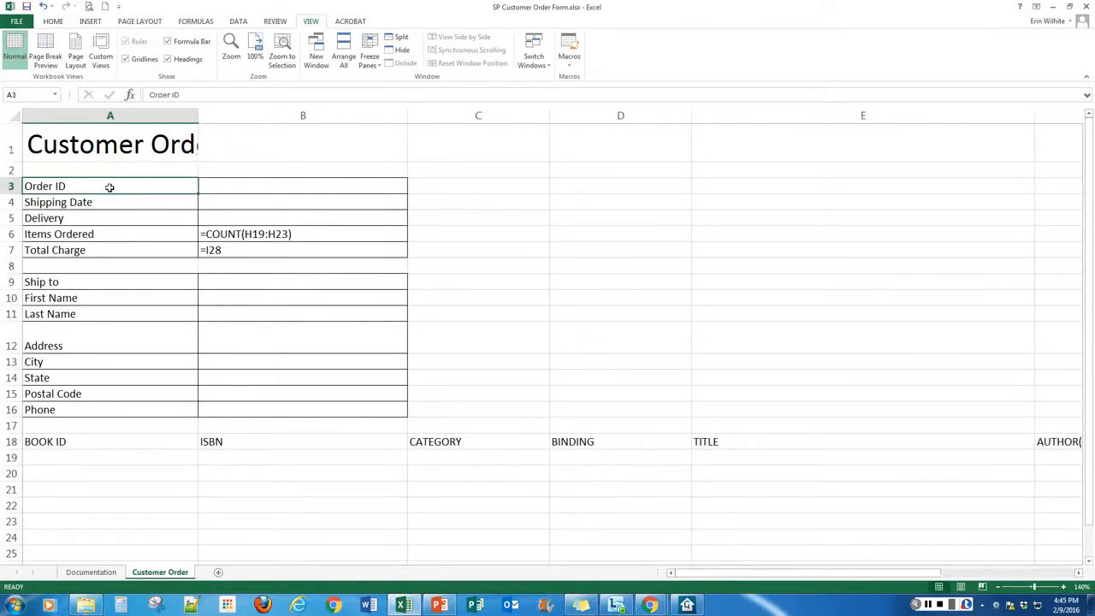